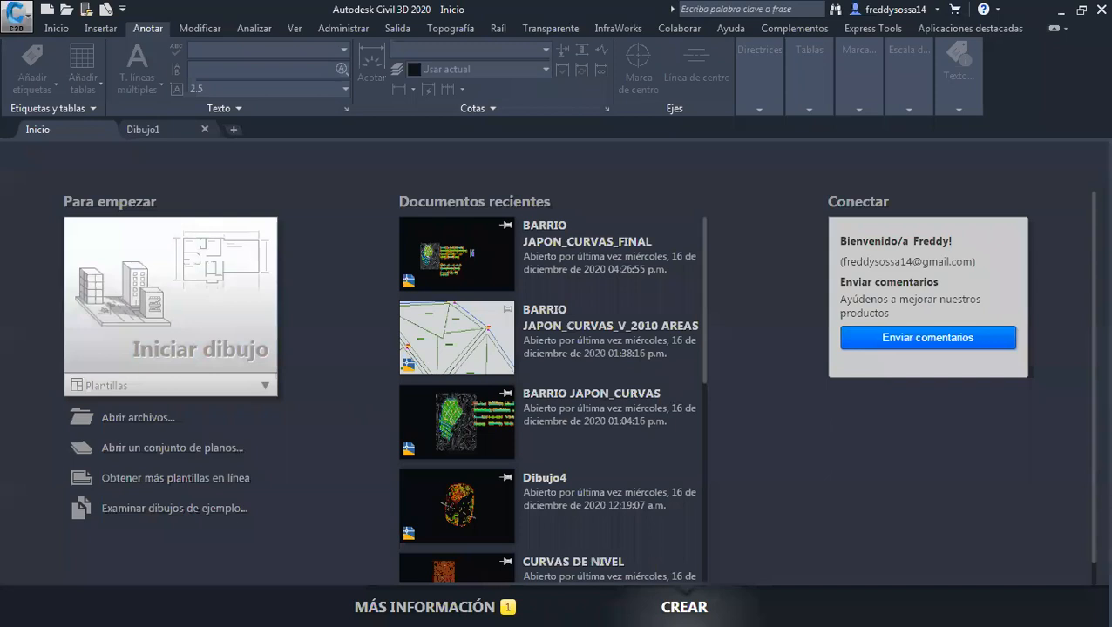
Start opening an existing drawing and browse to the root of the Documentos (E:) drive
{"action": "left_click", "coordinate": [128, 426]}
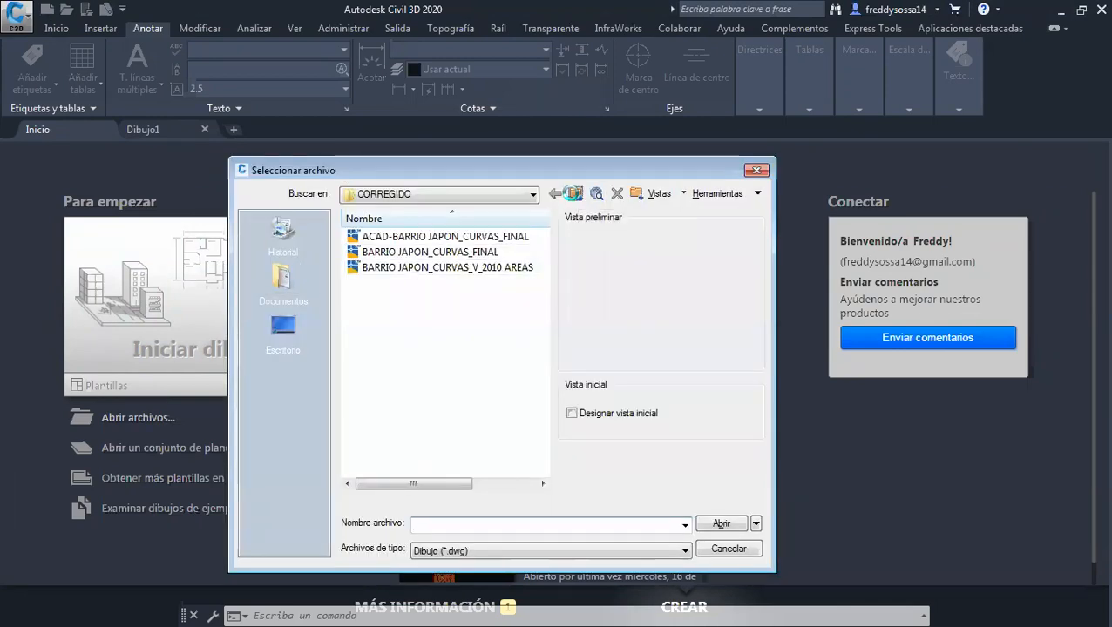
{"action": "left_click", "coordinate": [573, 193]}
{"action": "left_click", "coordinate": [572, 193]}
{"action": "left_click", "coordinate": [572, 194]}
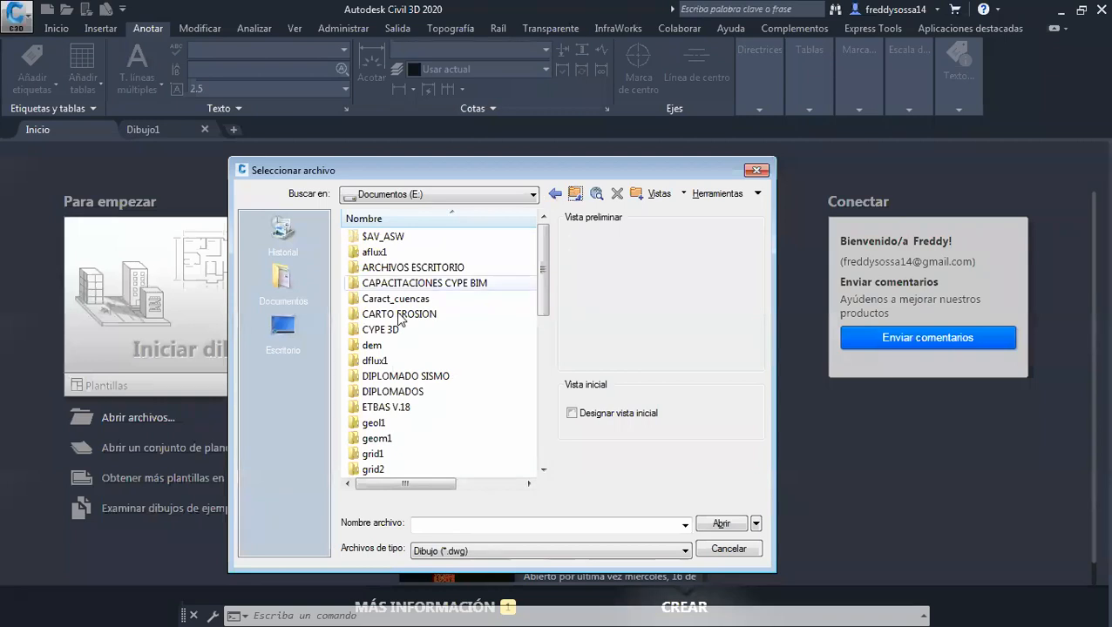
{"action": "scroll", "coordinate": [397, 360], "scroll_direction": "down", "scroll_amount": 3}
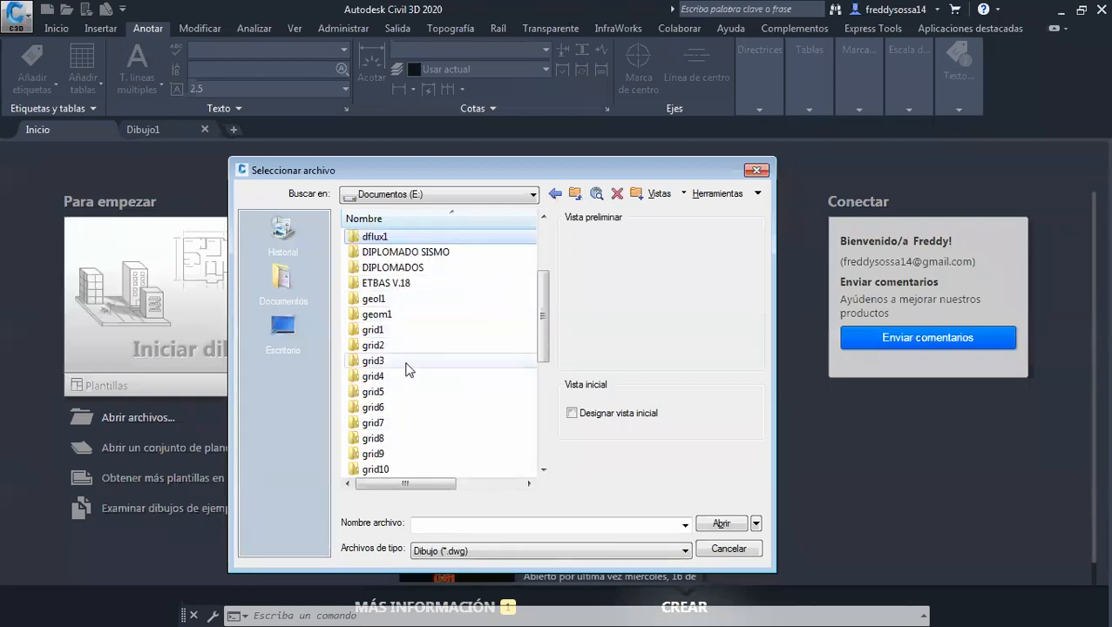
{"action": "scroll", "coordinate": [406, 369], "scroll_direction": "down", "scroll_amount": 3}
{"action": "double_click", "coordinate": [405, 374]}
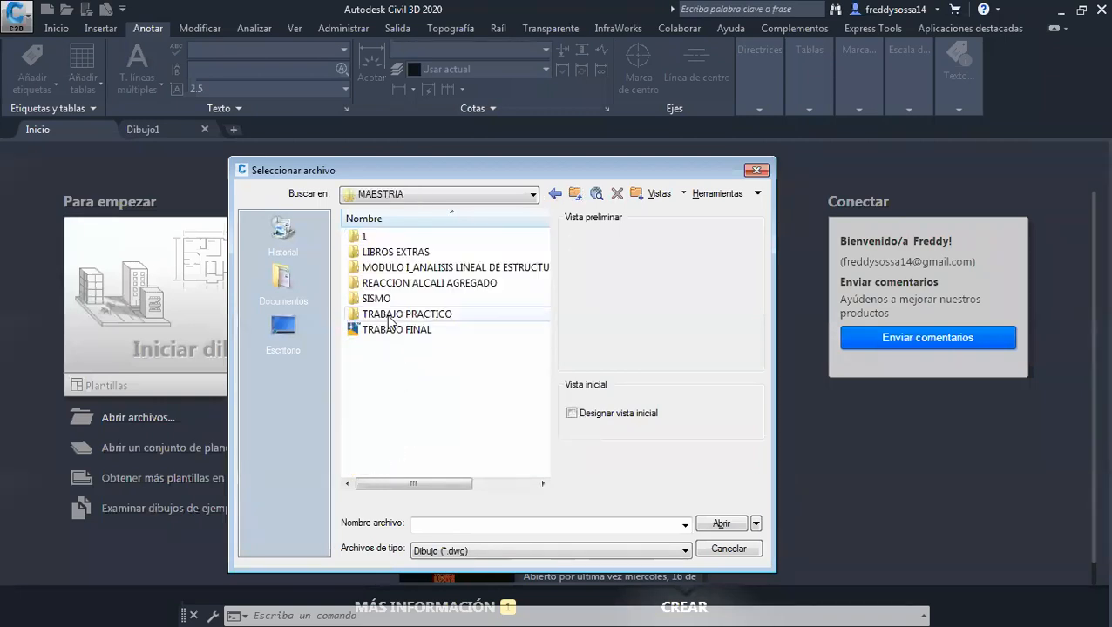
{"action": "left_click", "coordinate": [575, 193]}
{"action": "scroll", "coordinate": [444, 376], "scroll_direction": "down", "scroll_amount": 7}
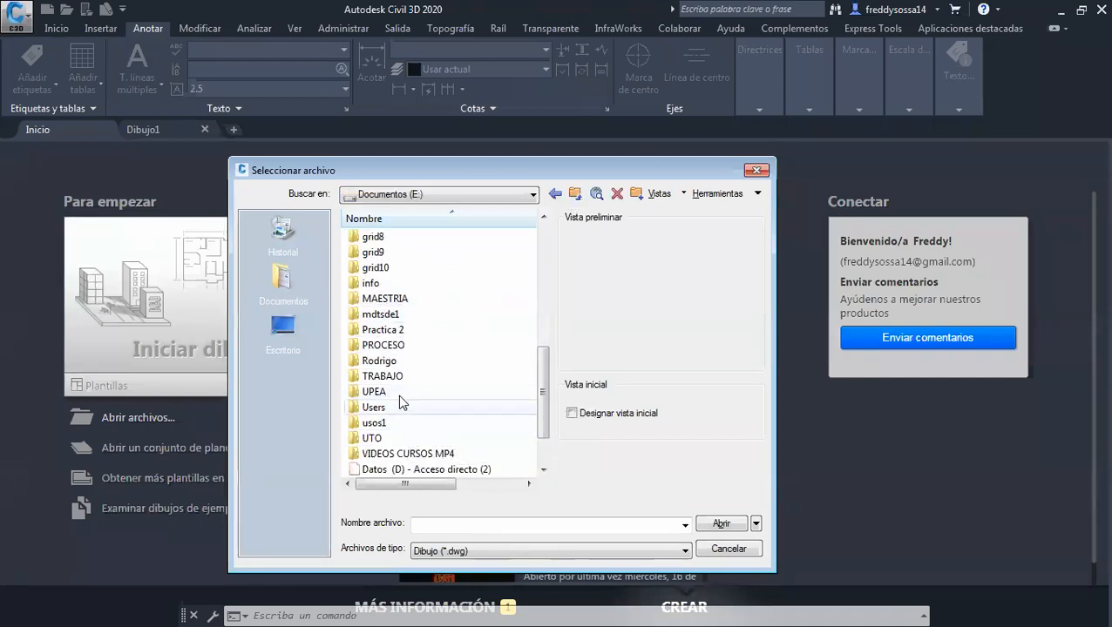
Open the drawing CLASE Nº 1 from the 2. CIVIL 3D folder, found under TRABAJO, CURSOS VIRTUALES, GRATUITOS
{"action": "double_click", "coordinate": [404, 377]}
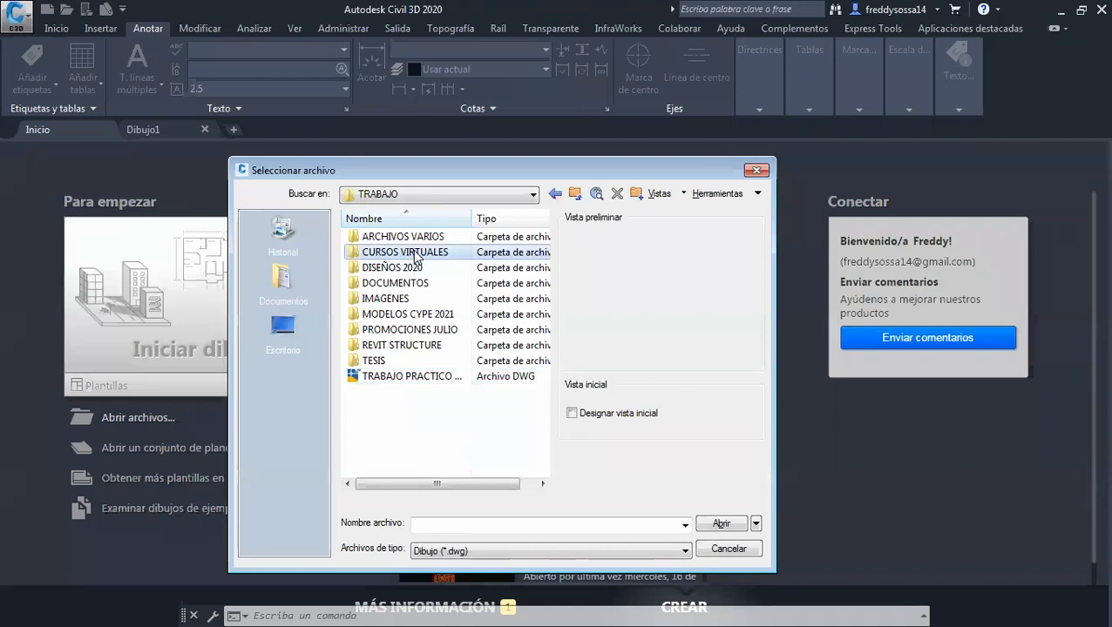
{"action": "double_click", "coordinate": [415, 254]}
{"action": "double_click", "coordinate": [383, 281]}
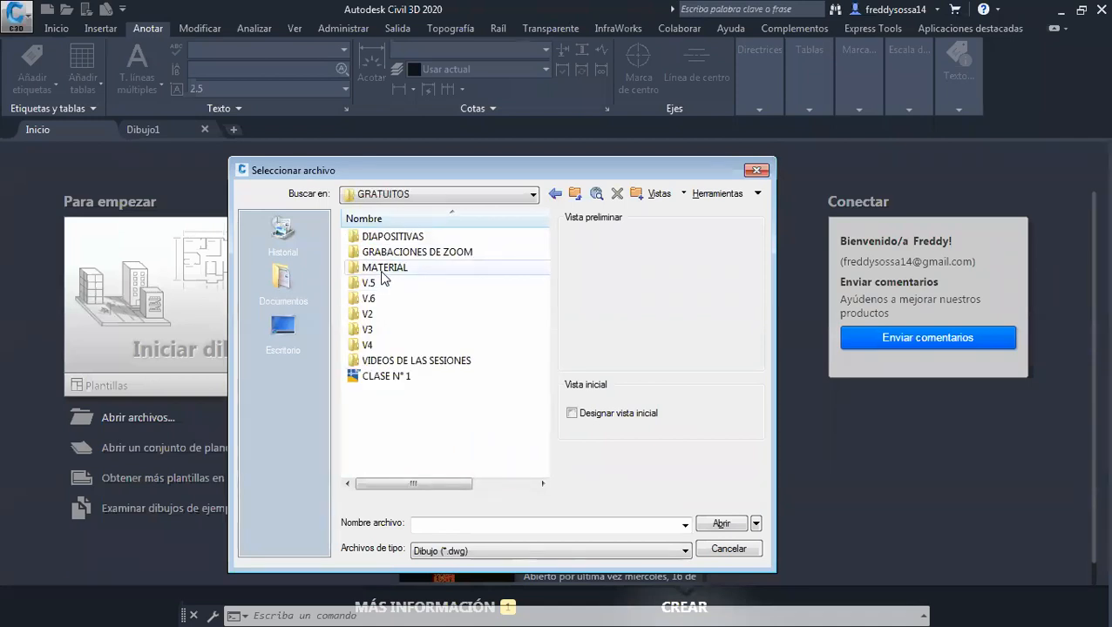
{"action": "double_click", "coordinate": [384, 281]}
{"action": "double_click", "coordinate": [387, 250]}
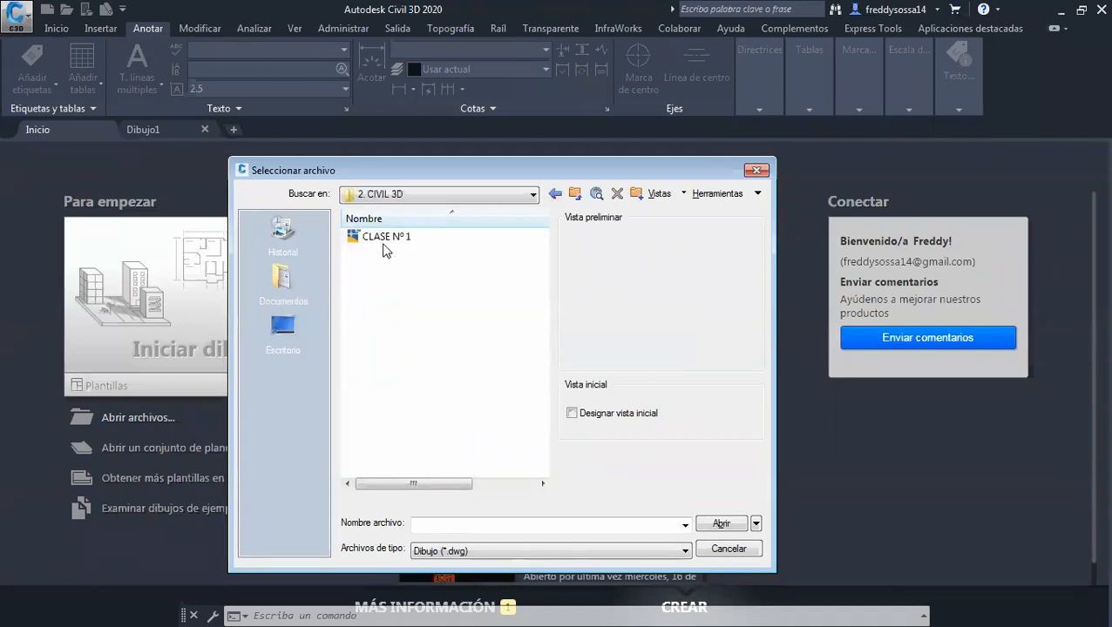
{"action": "left_click", "coordinate": [383, 245]}
{"action": "left_click", "coordinate": [716, 524]}
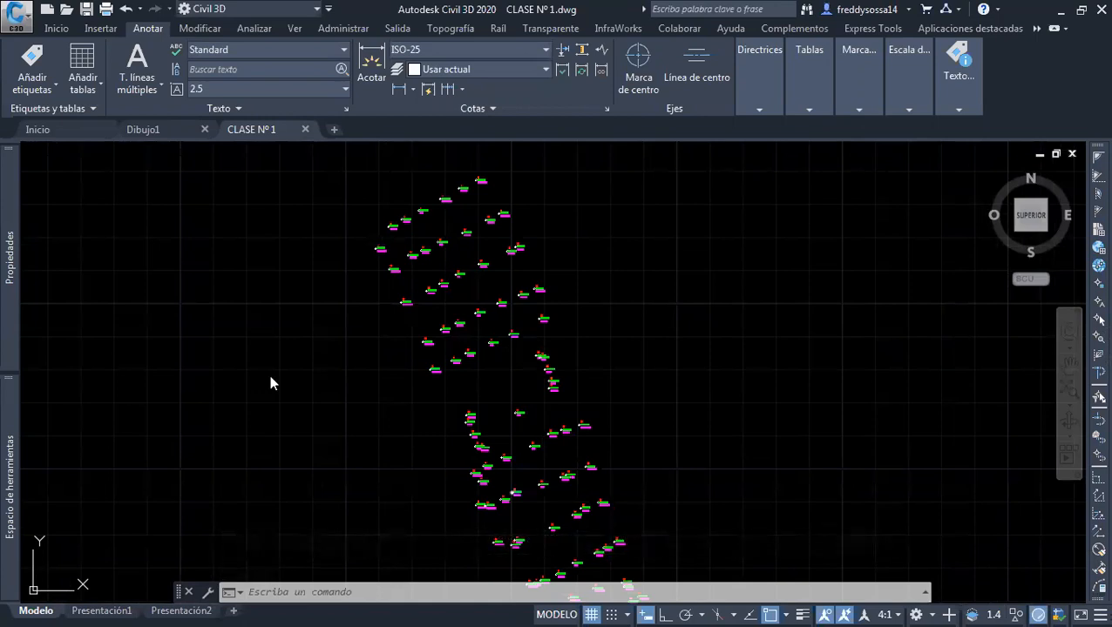
Examine the distribution of the labelled survey points across the drawing
{"action": "scroll", "coordinate": [412, 392], "scroll_direction": "down", "scroll_amount": 3}
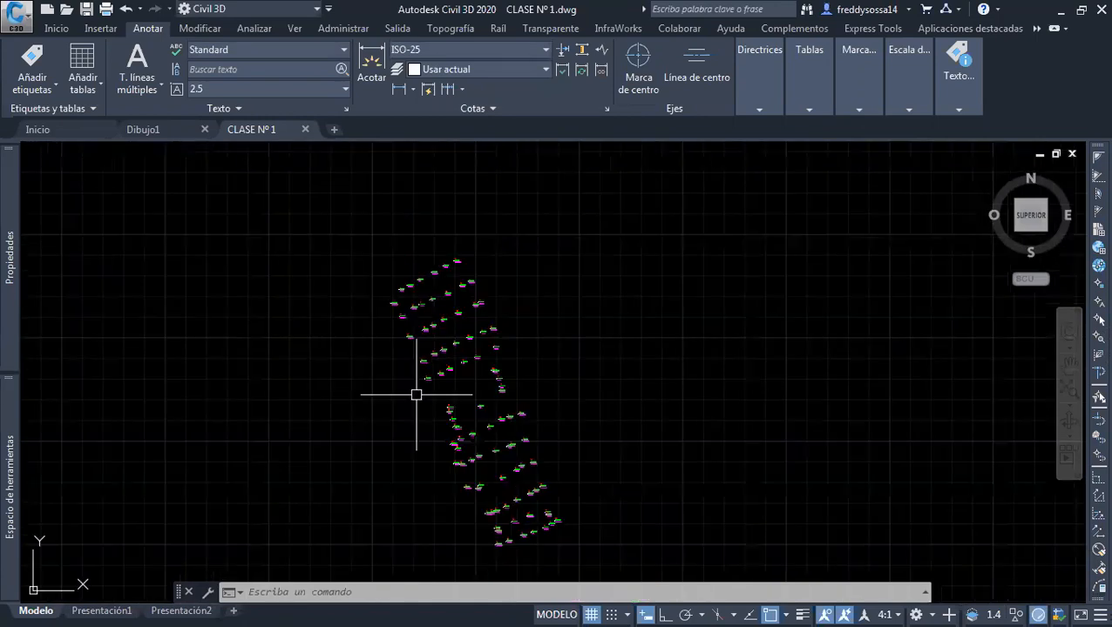
{"action": "scroll", "coordinate": [474, 374], "scroll_direction": "up", "scroll_amount": 2}
{"action": "middle_click_drag", "start_coordinate": [475, 389], "coordinate": [484, 415]}
{"action": "middle_click_drag", "start_coordinate": [444, 339], "coordinate": [465, 399]}
{"action": "scroll", "coordinate": [446, 357], "scroll_direction": "down", "scroll_amount": 2}
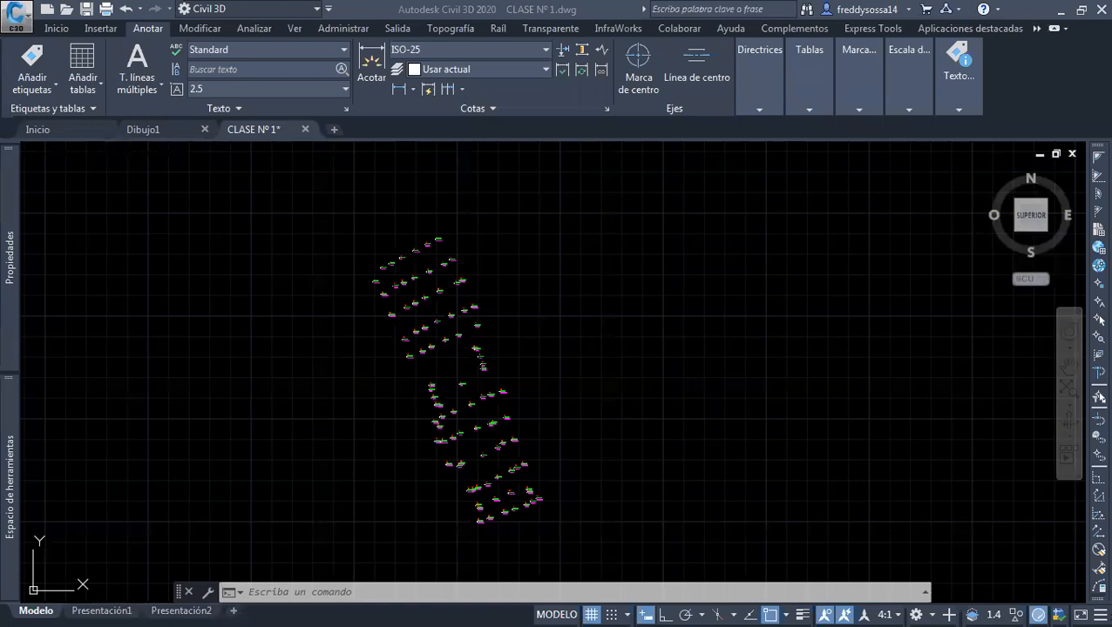
{"action": "scroll", "coordinate": [451, 277], "scroll_direction": "up", "scroll_amount": 2}
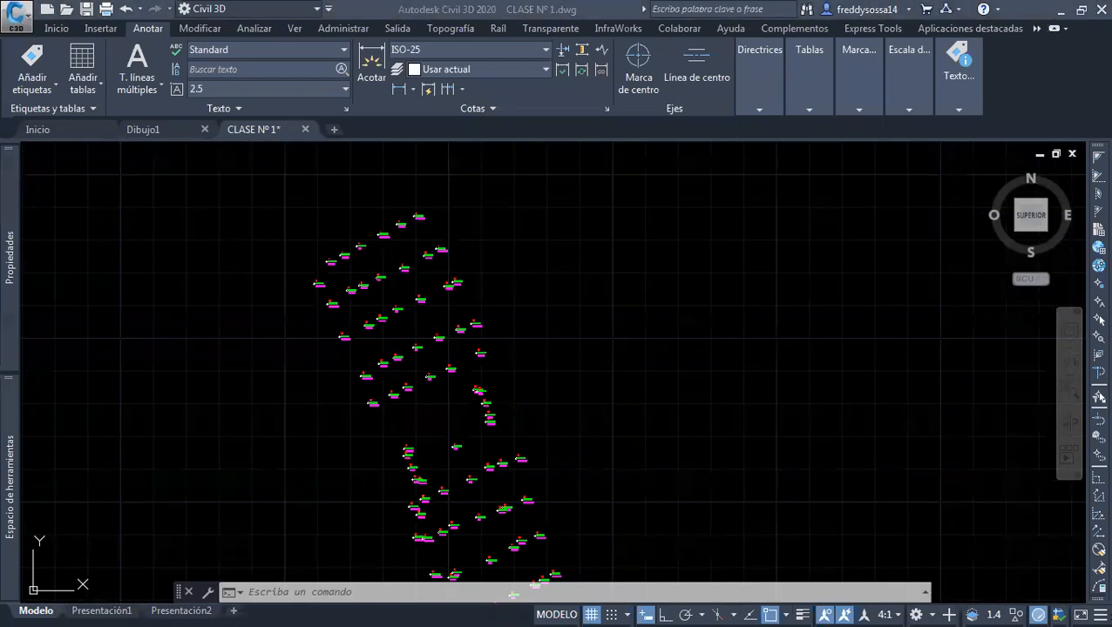
{"action": "middle_click_drag", "start_coordinate": [546, 291], "coordinate": [583, 272]}
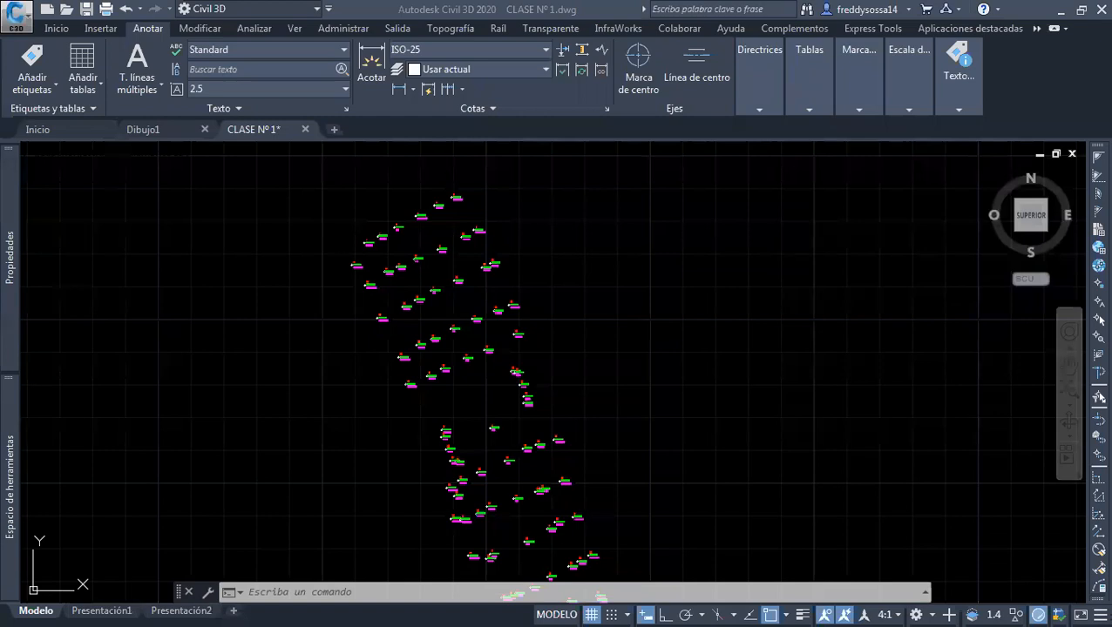
{"action": "left_click", "coordinate": [58, 28]}
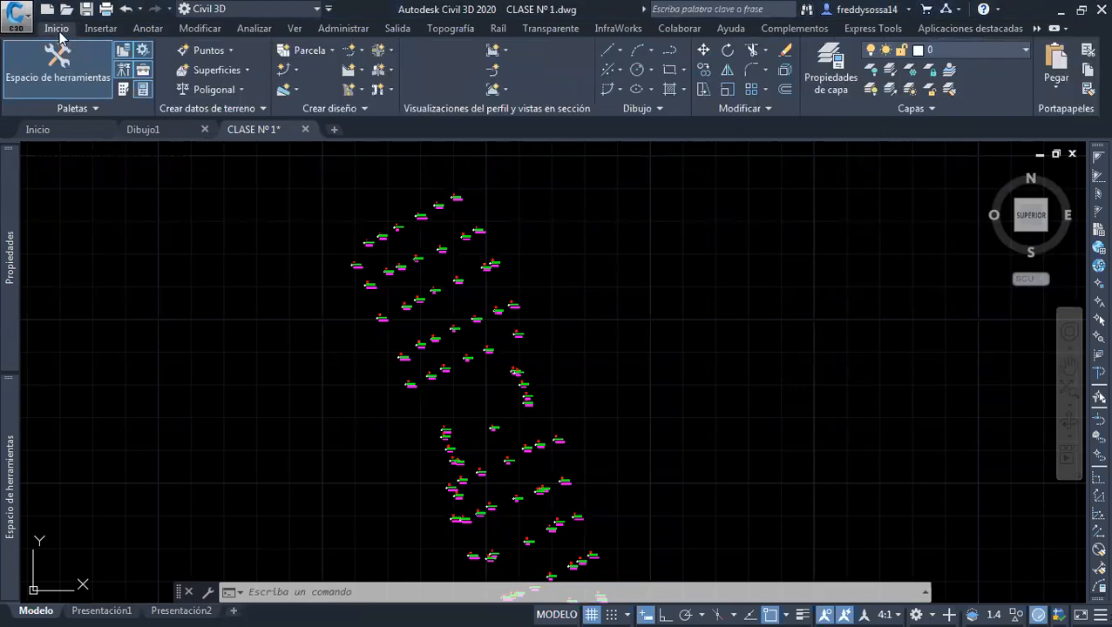
{"action": "left_click", "coordinate": [234, 71]}
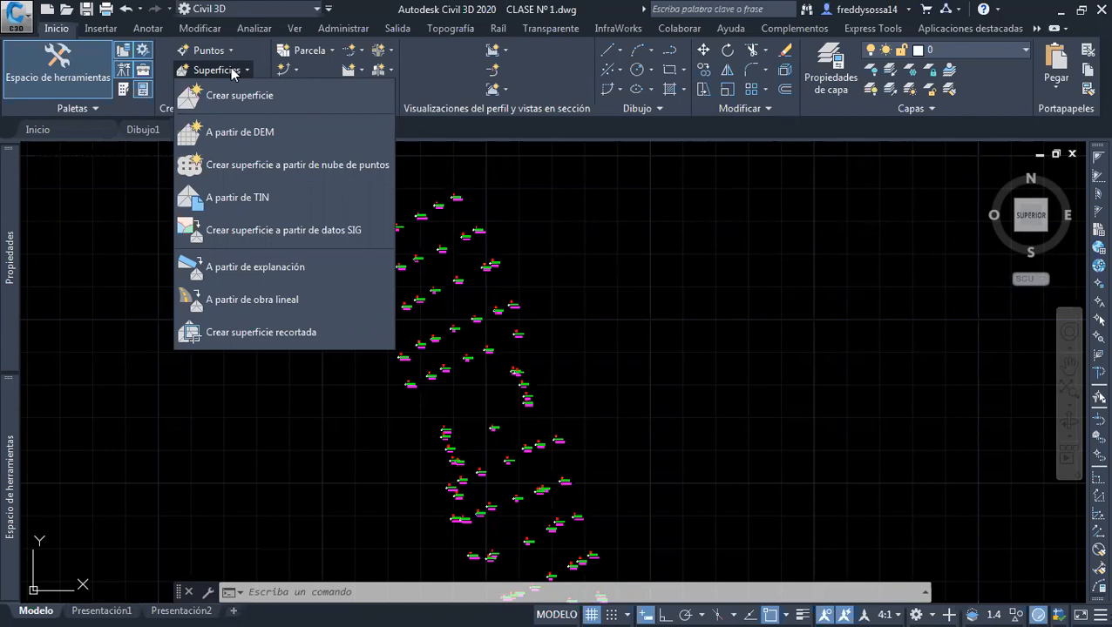
{"action": "left_click", "coordinate": [290, 101]}
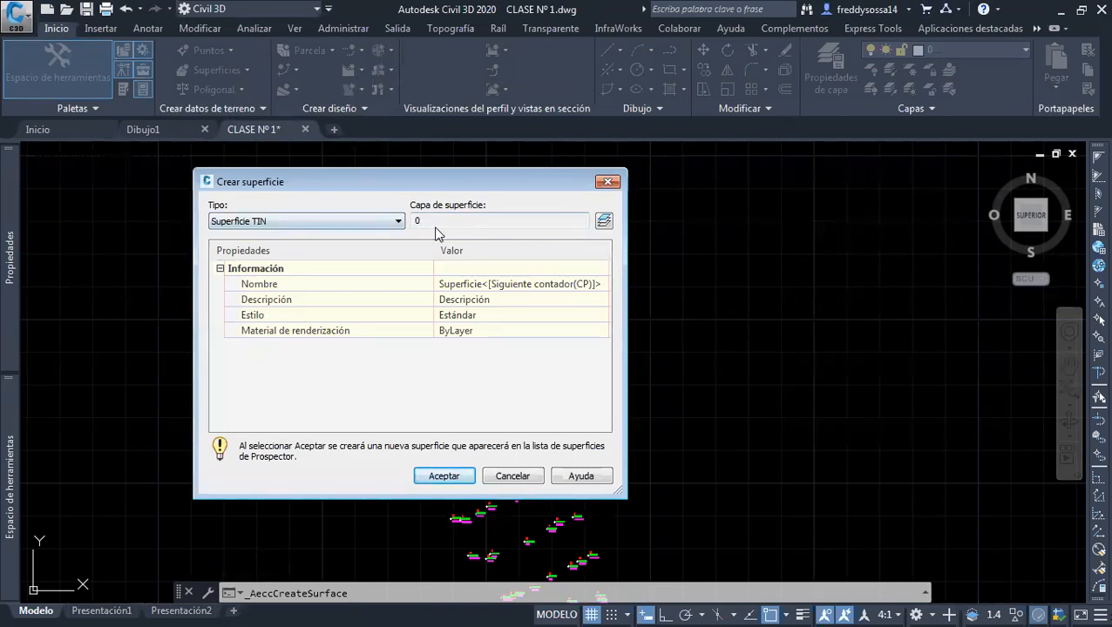
{"action": "left_click", "coordinate": [338, 223]}
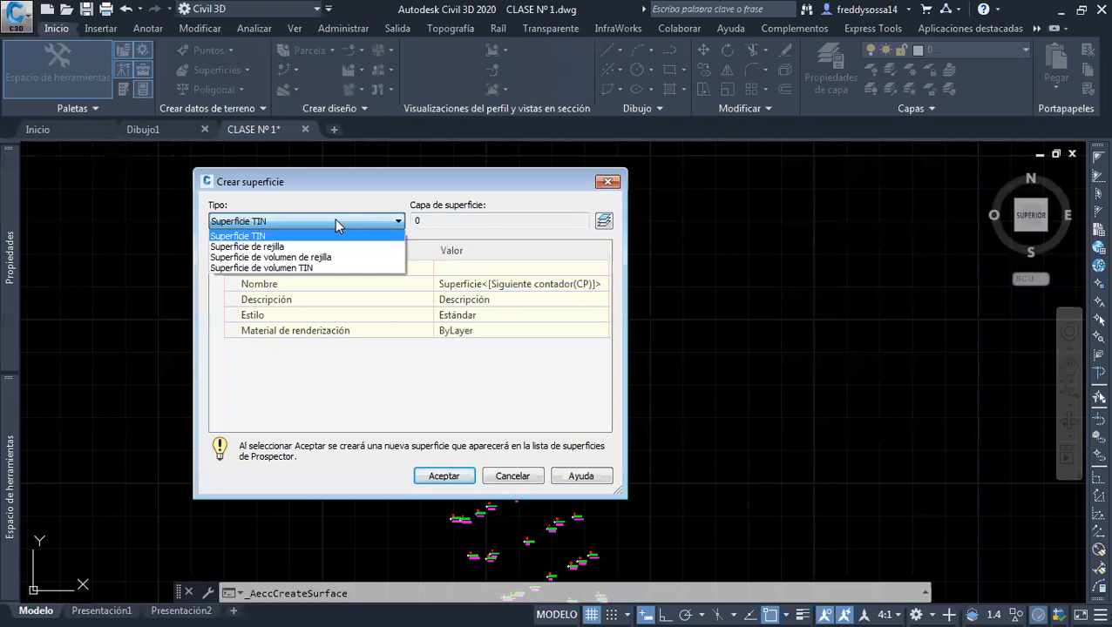
{"action": "left_click", "coordinate": [337, 223]}
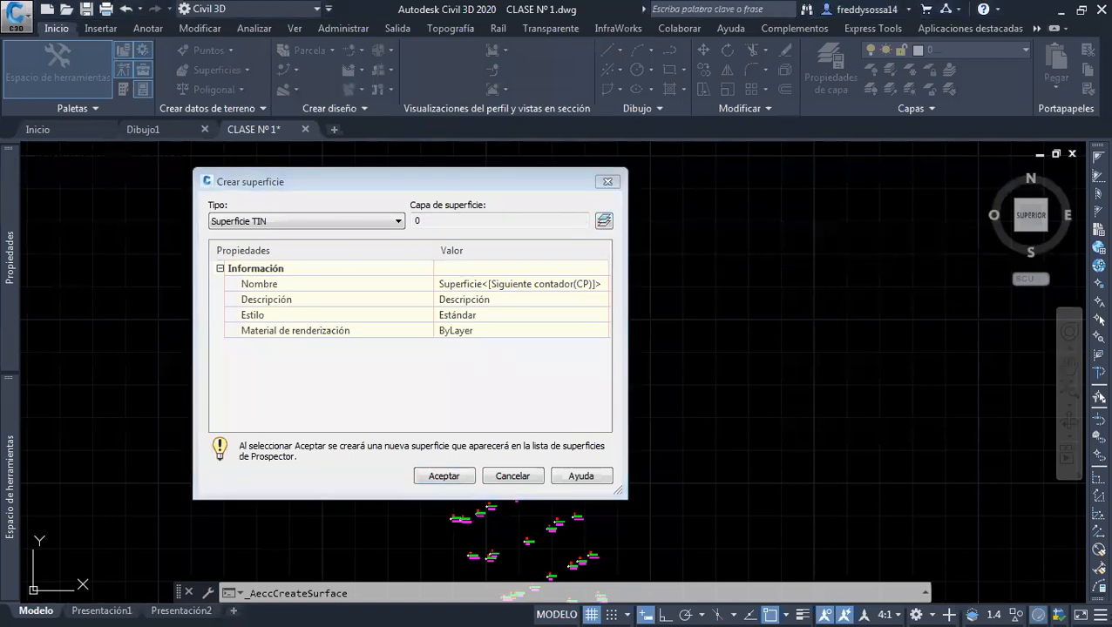
{"action": "left_click", "coordinate": [603, 222]}
{"action": "double_click", "coordinate": [324, 289]}
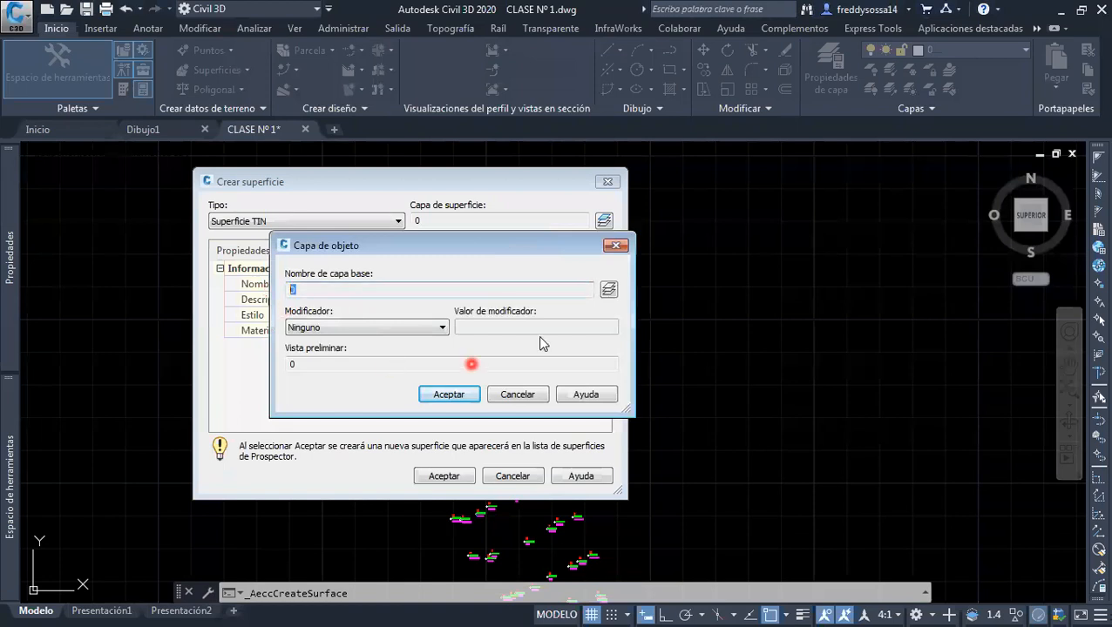
{"action": "left_click", "coordinate": [609, 291]}
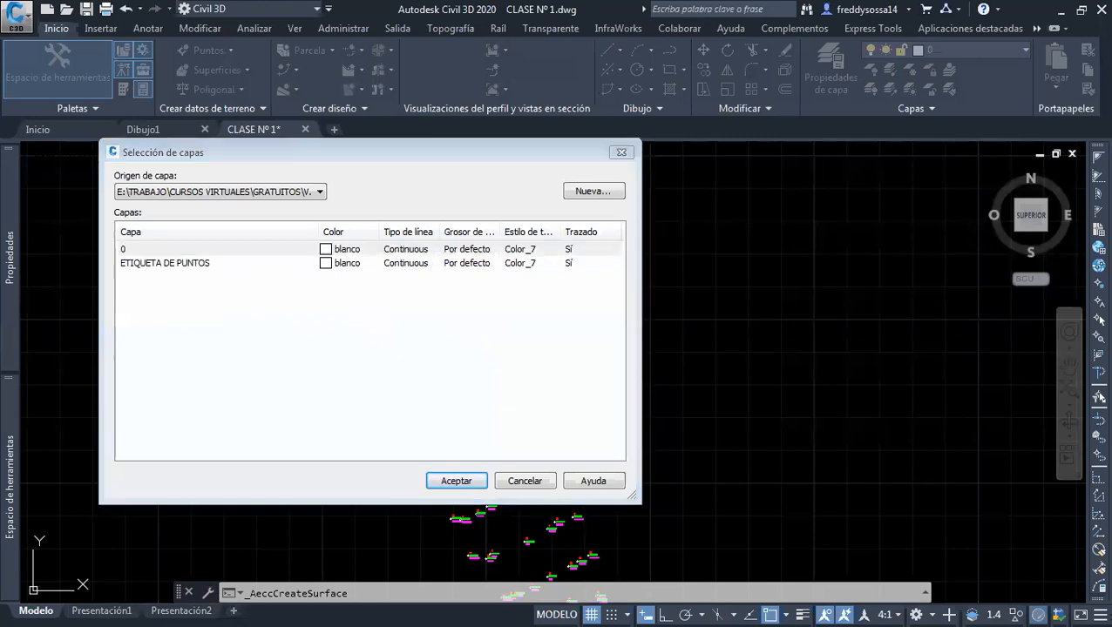
{"action": "left_click", "coordinate": [516, 479]}
{"action": "left_click", "coordinate": [510, 395]}
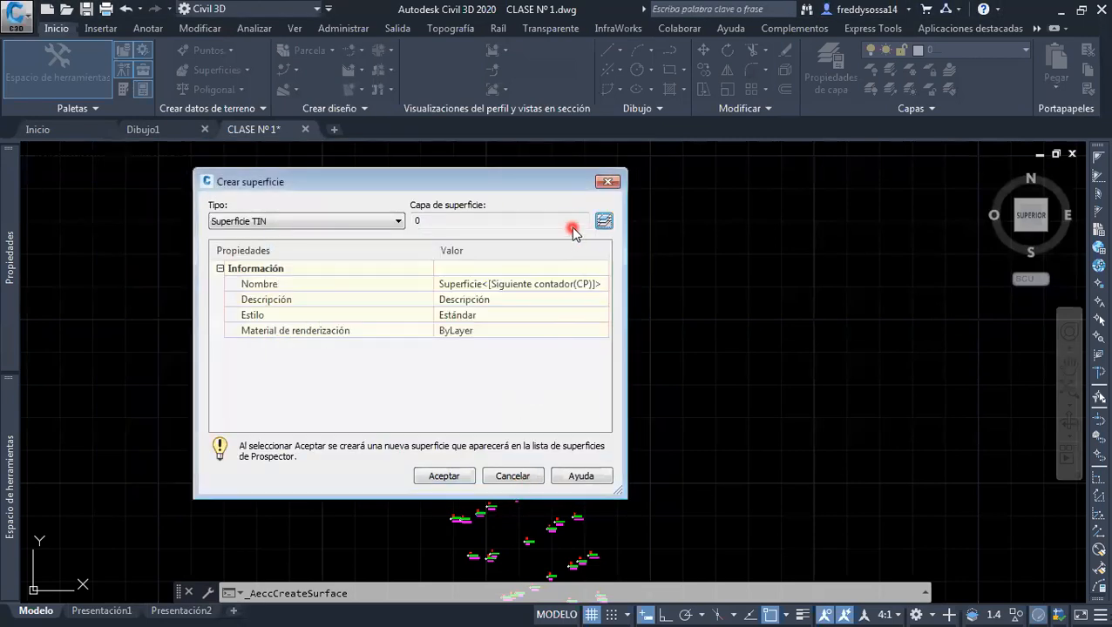
{"action": "left_click", "coordinate": [608, 181]}
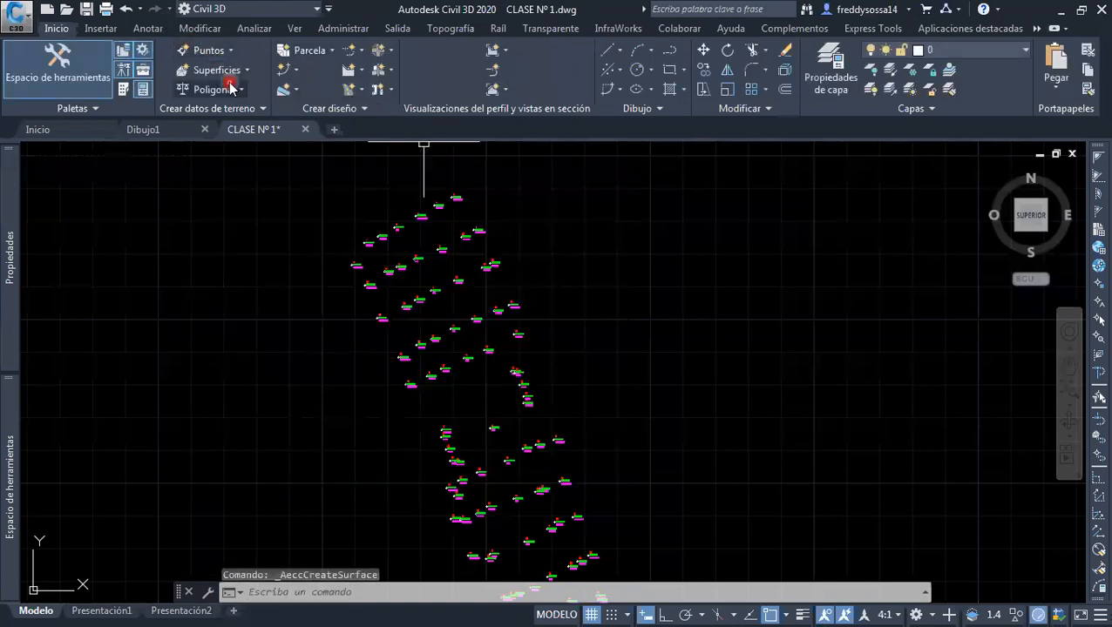
Start creating a TIN surface and add a new layer named SUPERFICIE from its layer selection
{"action": "left_click", "coordinate": [219, 69]}
{"action": "left_click", "coordinate": [264, 101]}
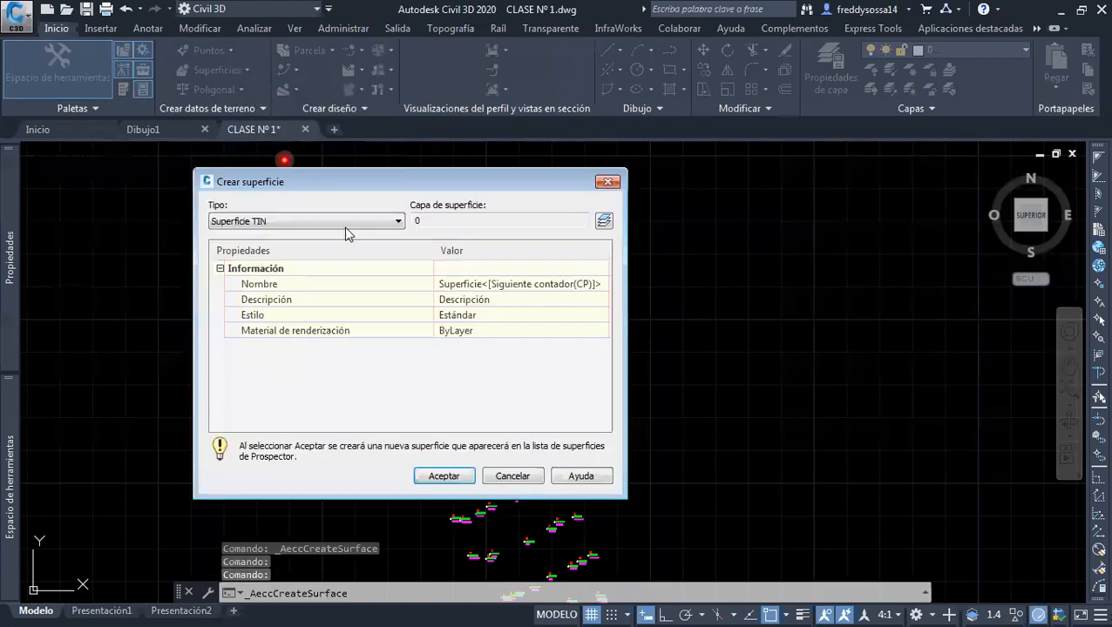
{"action": "left_click", "coordinate": [606, 225]}
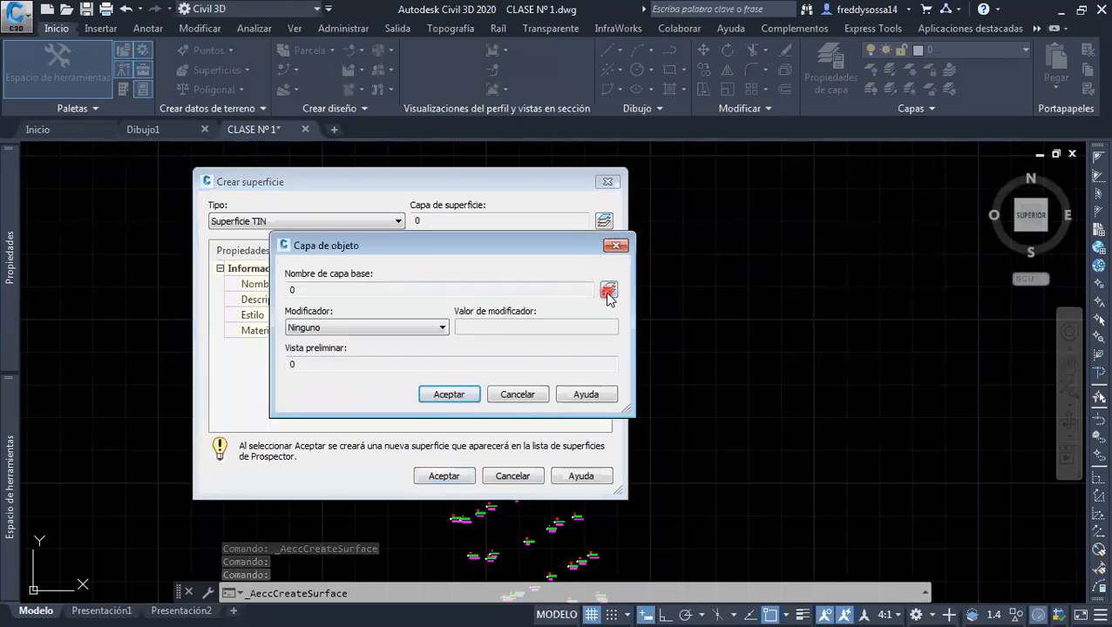
{"action": "left_click", "coordinate": [608, 291]}
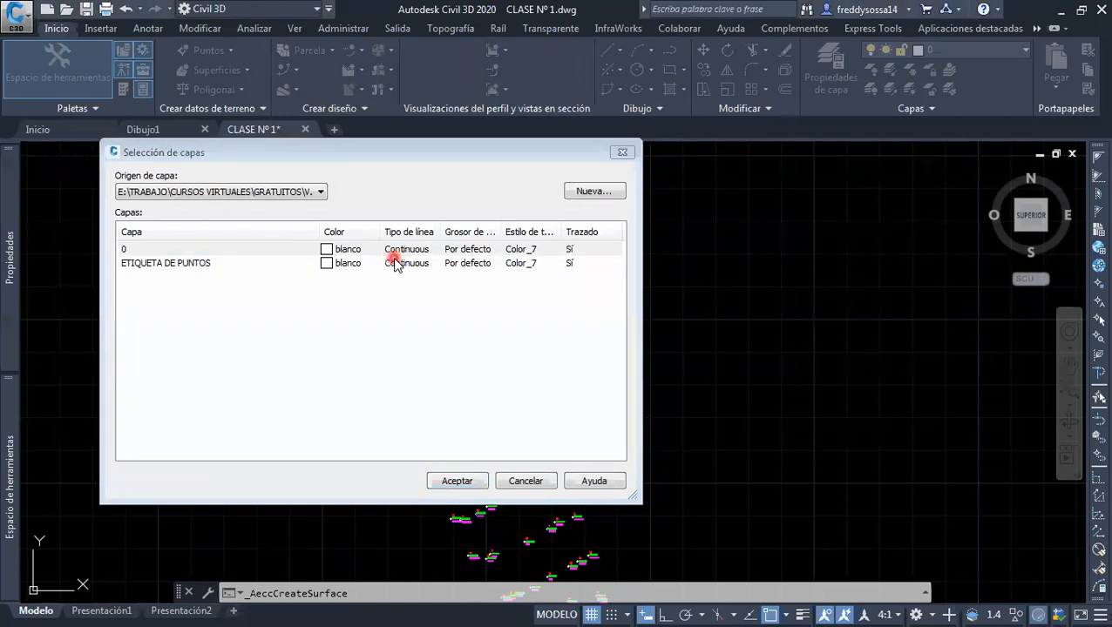
{"action": "left_click", "coordinate": [595, 192]}
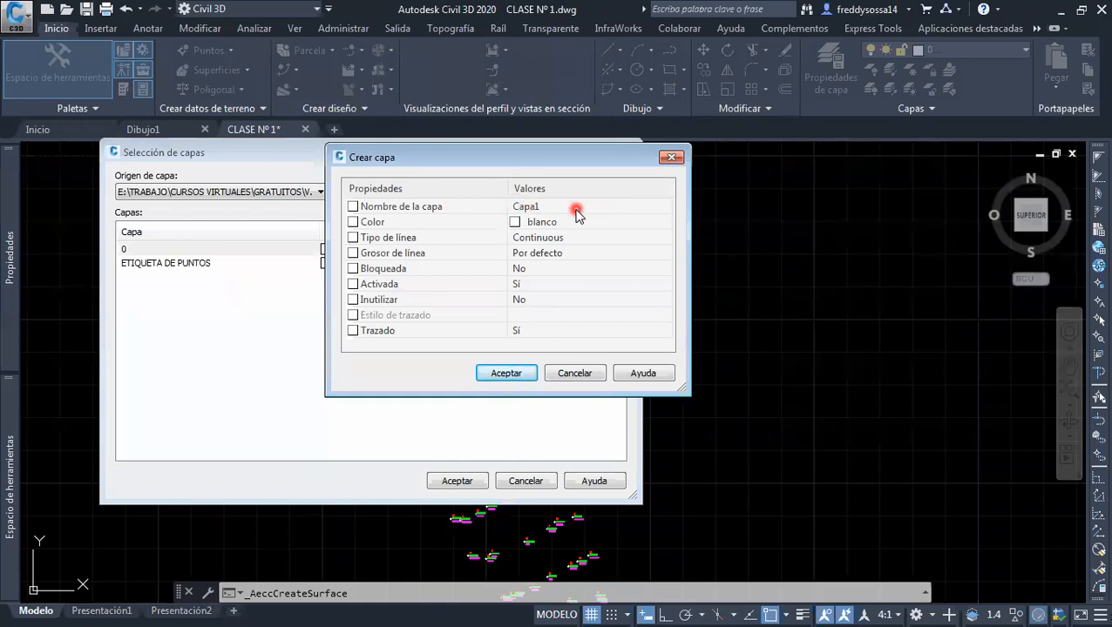
{"action": "left_click", "coordinate": [577, 211]}
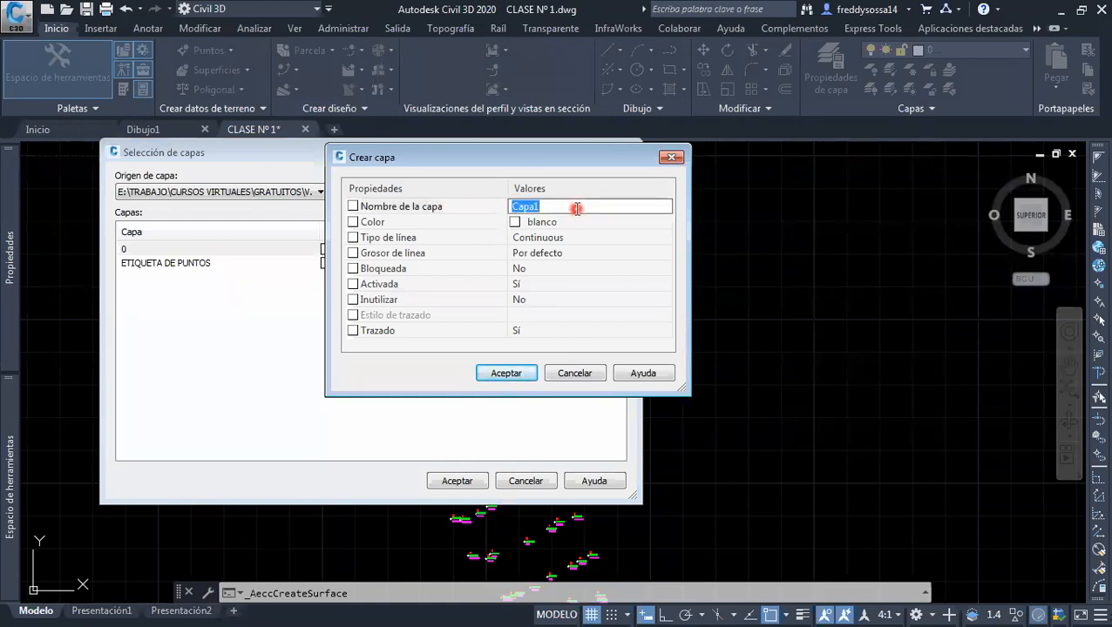
{"action": "type", "text": "SUPERFICIE"}
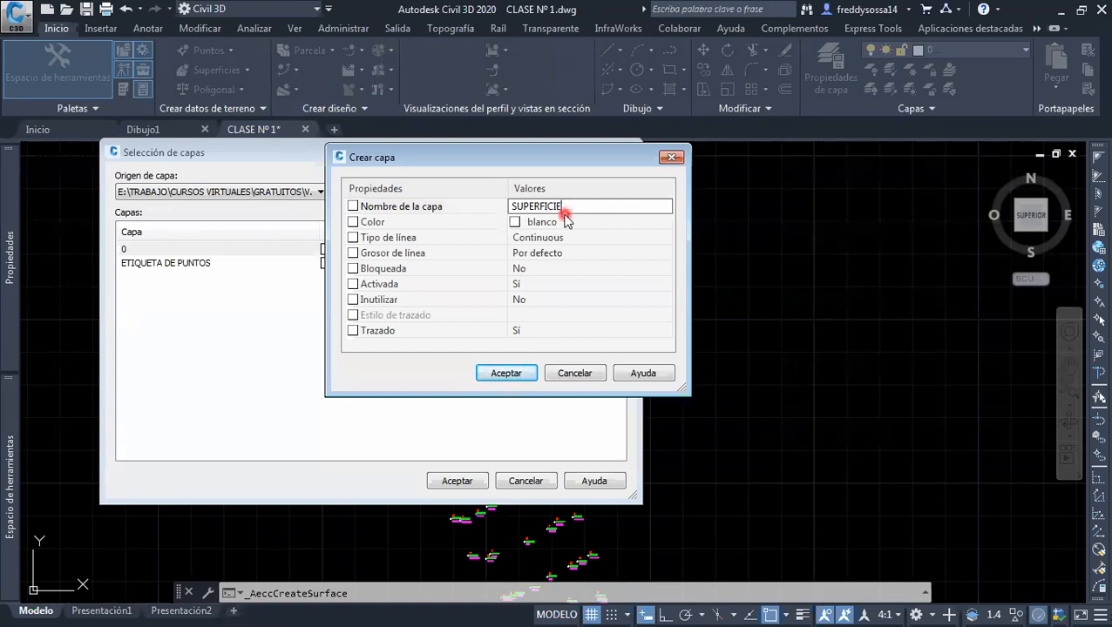
{"action": "left_click", "coordinate": [509, 373]}
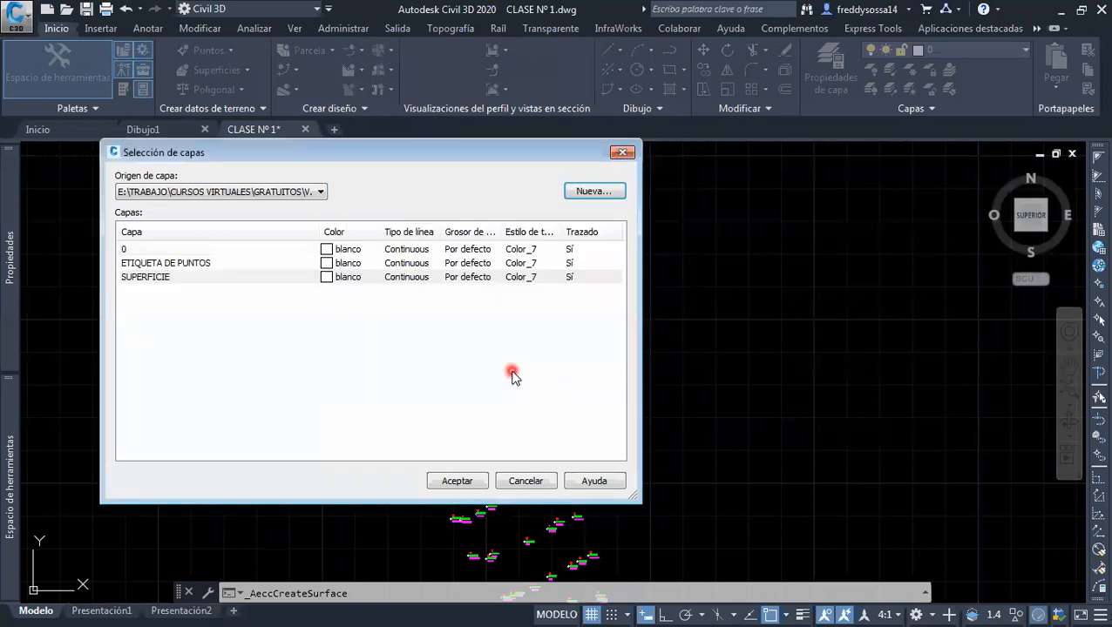
Assign the SUPERFICIE layer to the new TIN surface with no modifier
{"action": "left_click", "coordinate": [158, 276]}
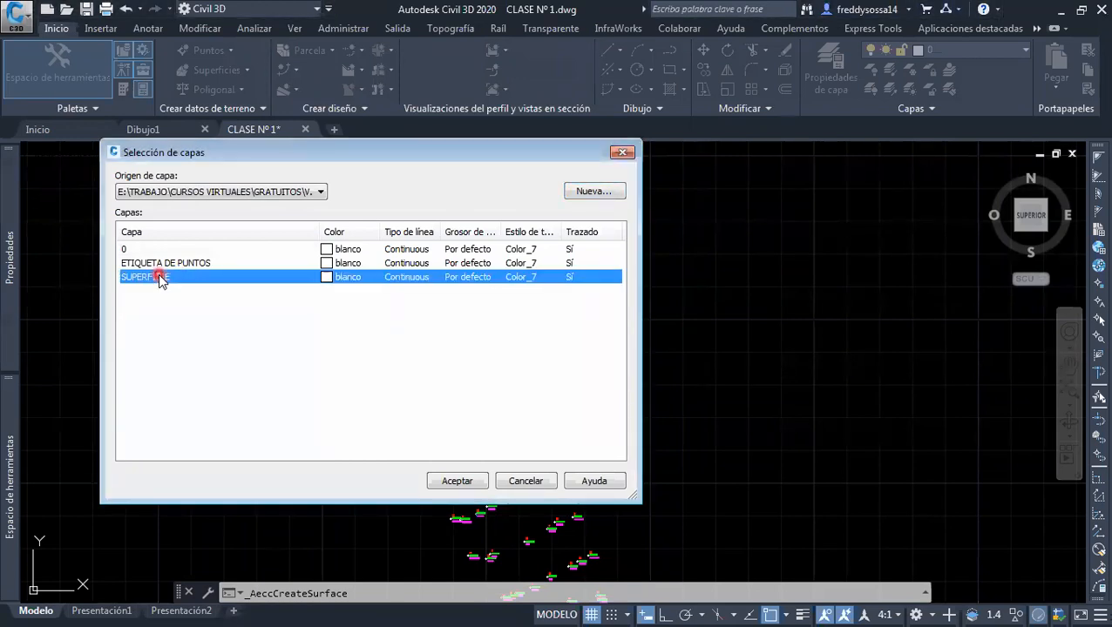
{"action": "left_click", "coordinate": [465, 481]}
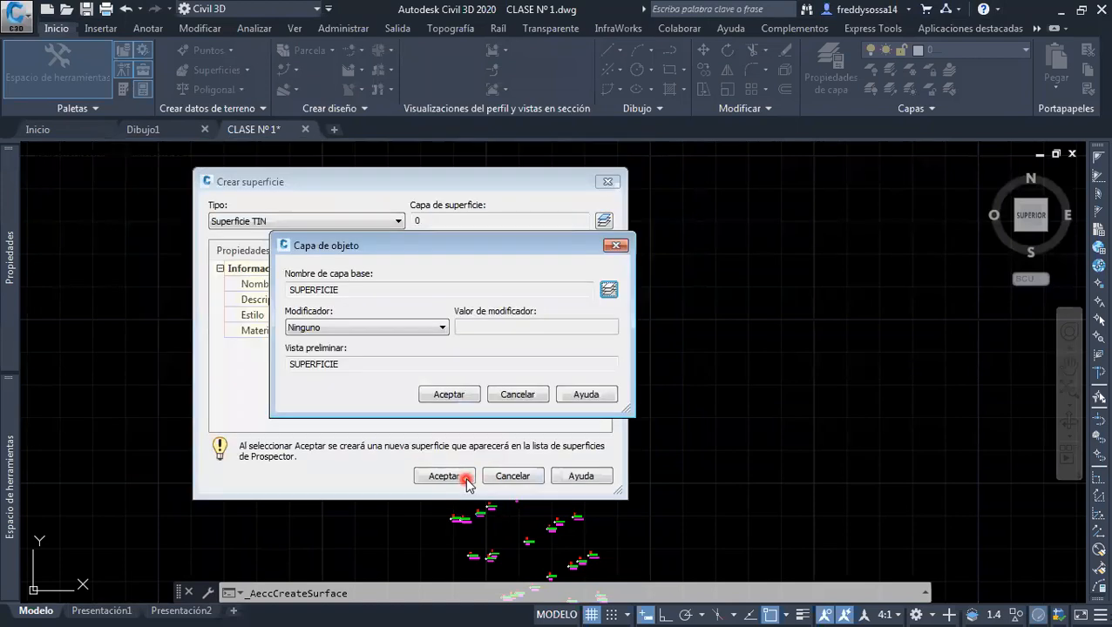
{"action": "double_click", "coordinate": [338, 290]}
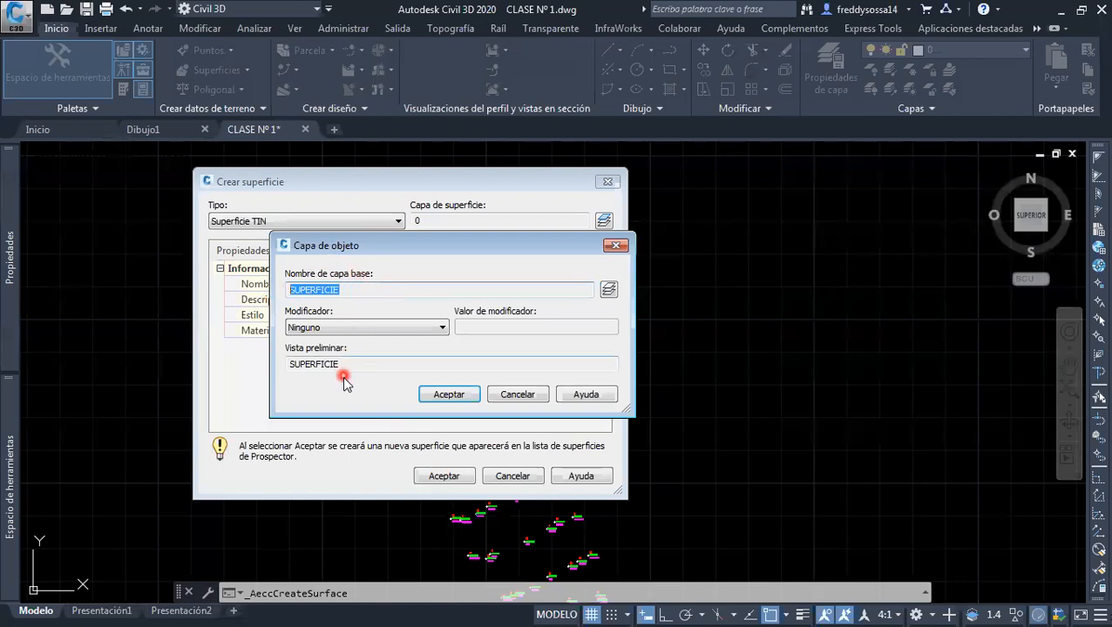
{"action": "double_click", "coordinate": [344, 363]}
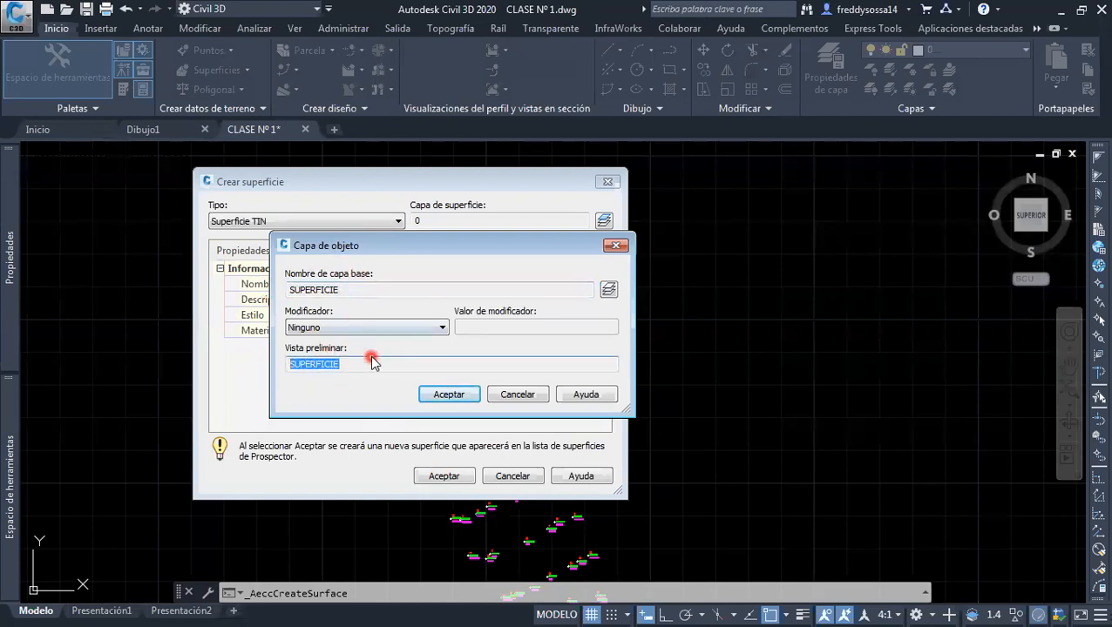
{"action": "left_click", "coordinate": [449, 395]}
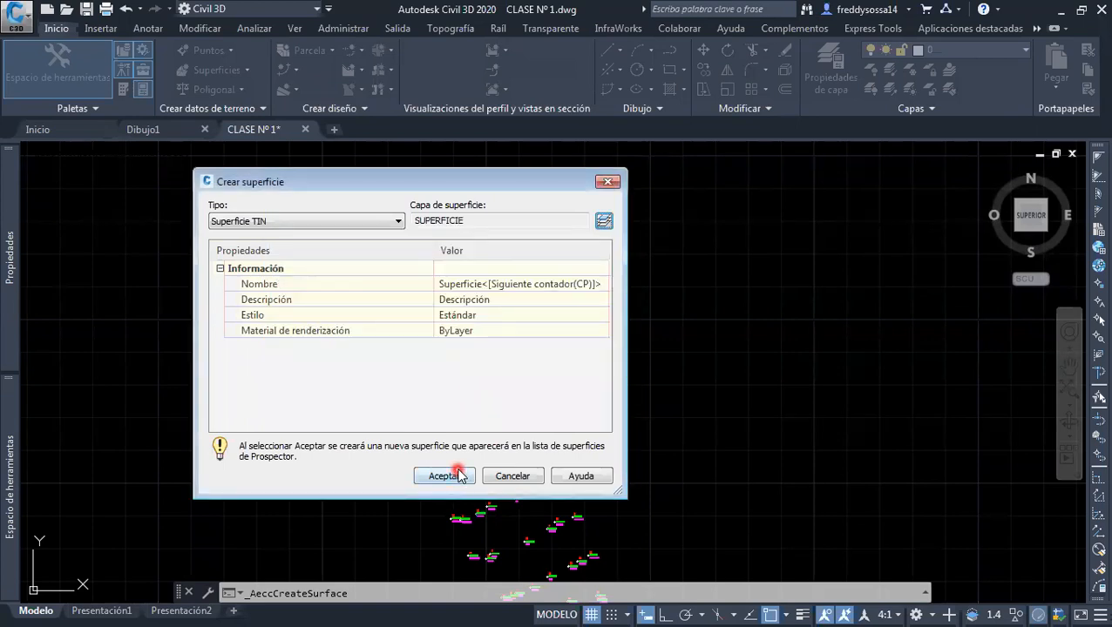
{"action": "left_click_drag", "start_coordinate": [462, 219], "coordinate": [404, 221]}
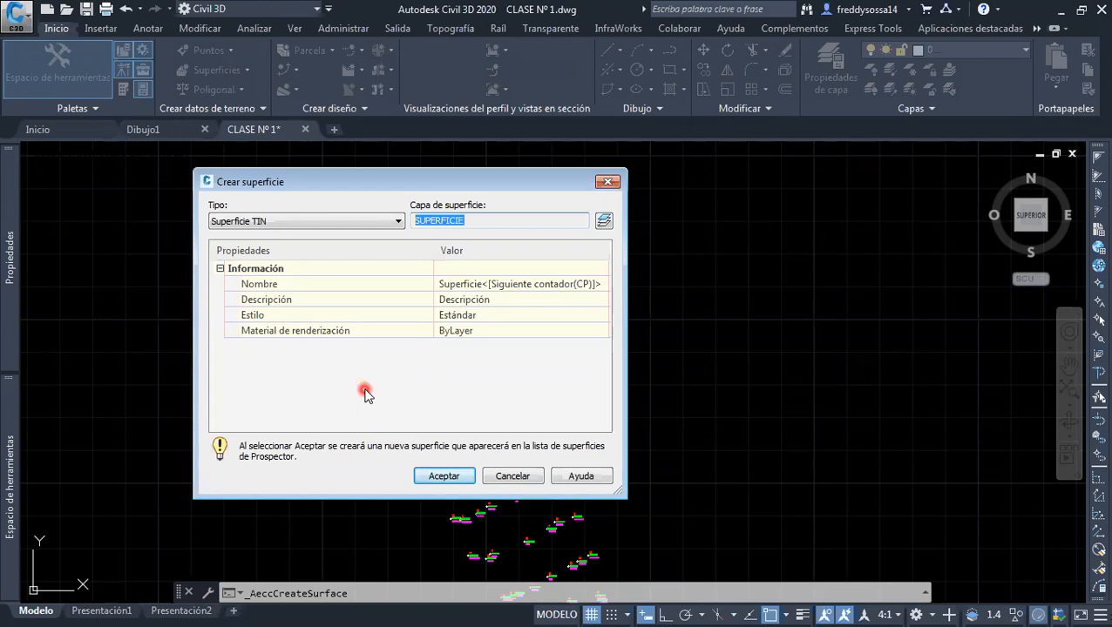
Name the new TIN surface TERRENO NATURAL
{"action": "left_click", "coordinate": [491, 285]}
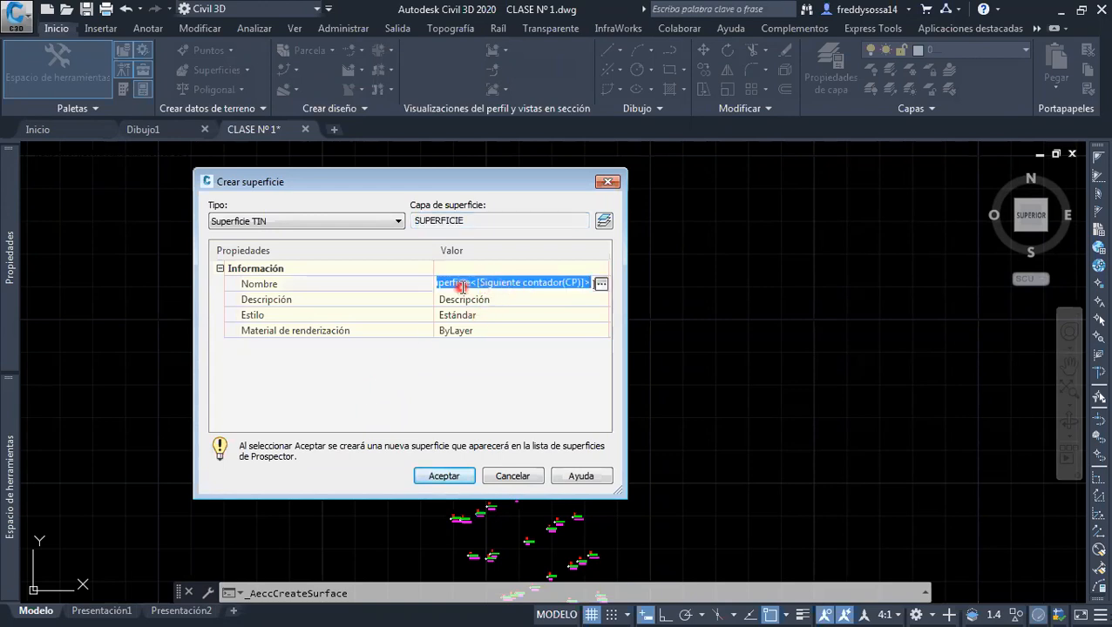
{"action": "key", "text": "BackSpace"}
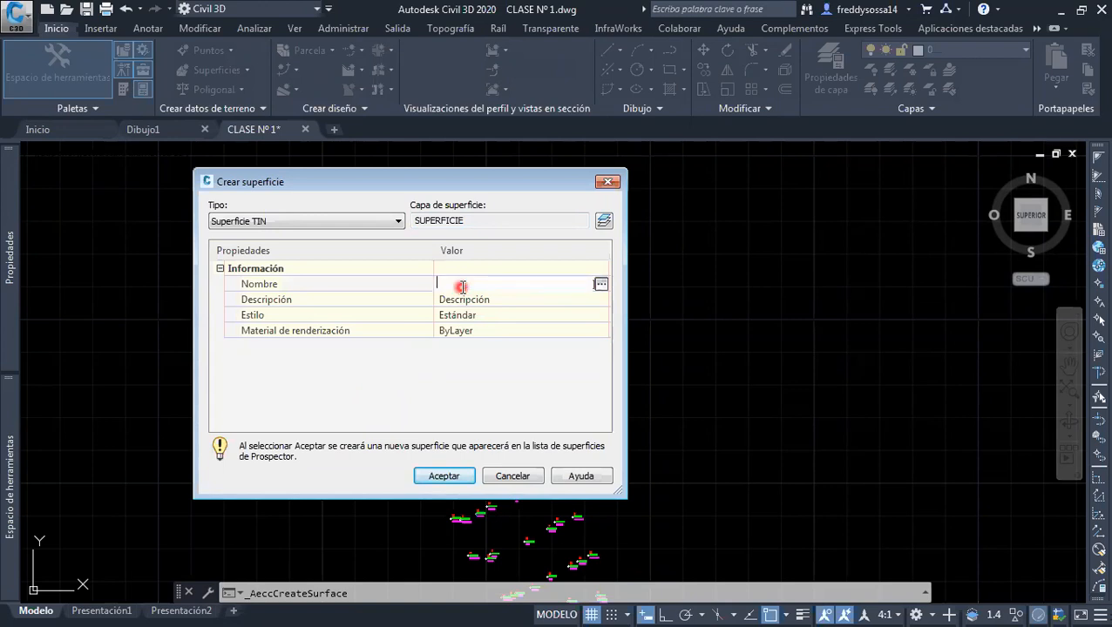
{"action": "type", "text": "TERRENO NATUU"}
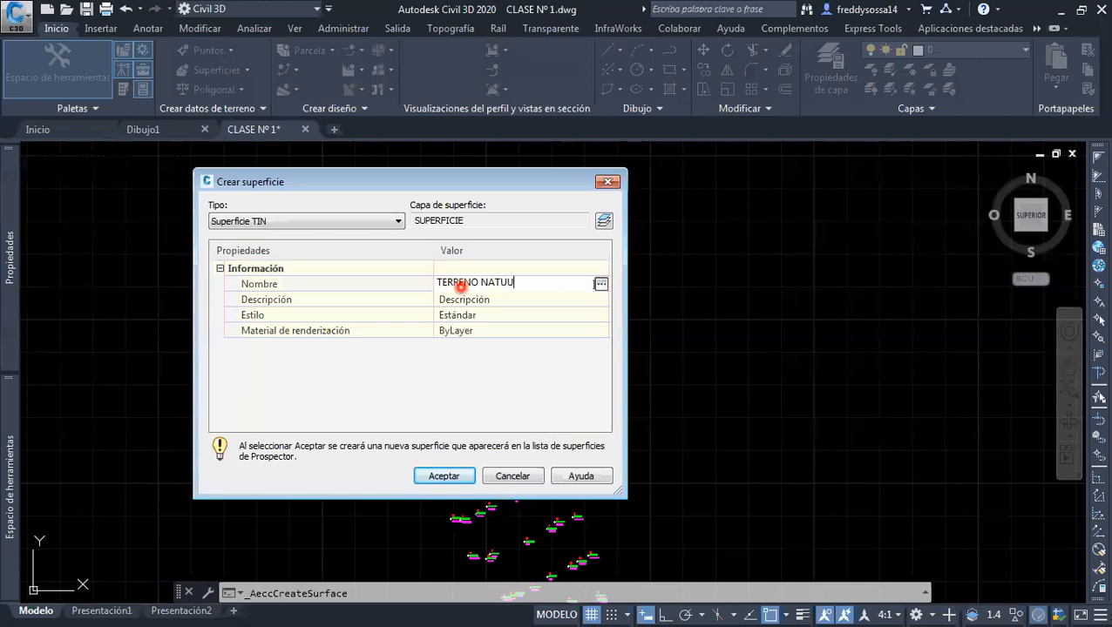
{"action": "type", "text": "RAL"}
{"action": "left_click", "coordinate": [503, 282]}
{"action": "key", "text": "BackSpace"}
{"action": "left_click", "coordinate": [509, 303]}
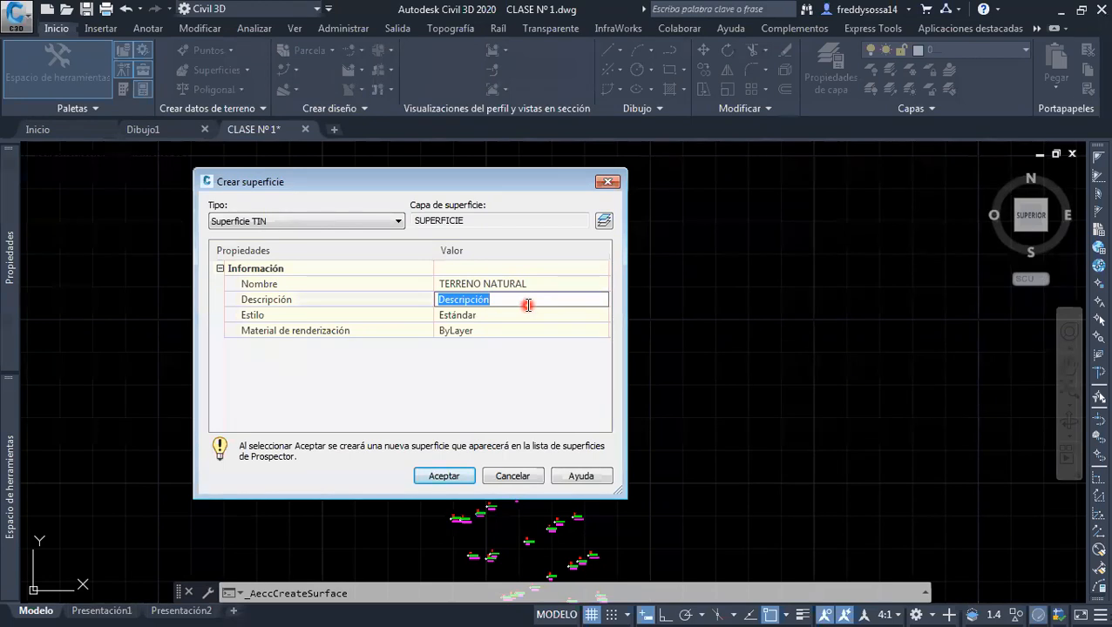
{"action": "type", "text": "TARIJA"}
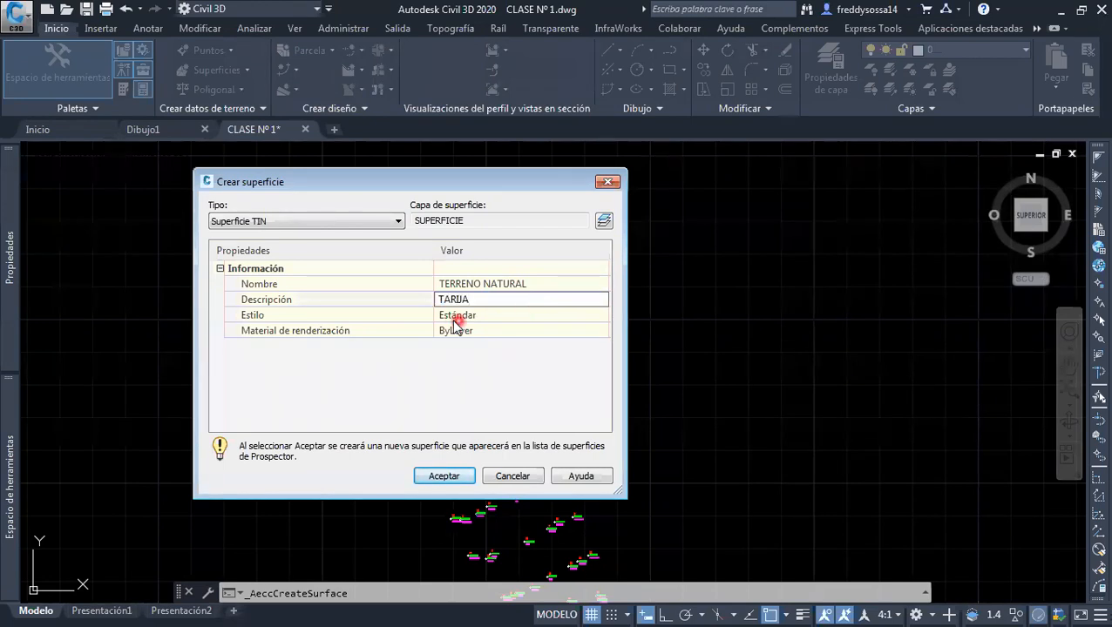
{"action": "left_click", "coordinate": [396, 293]}
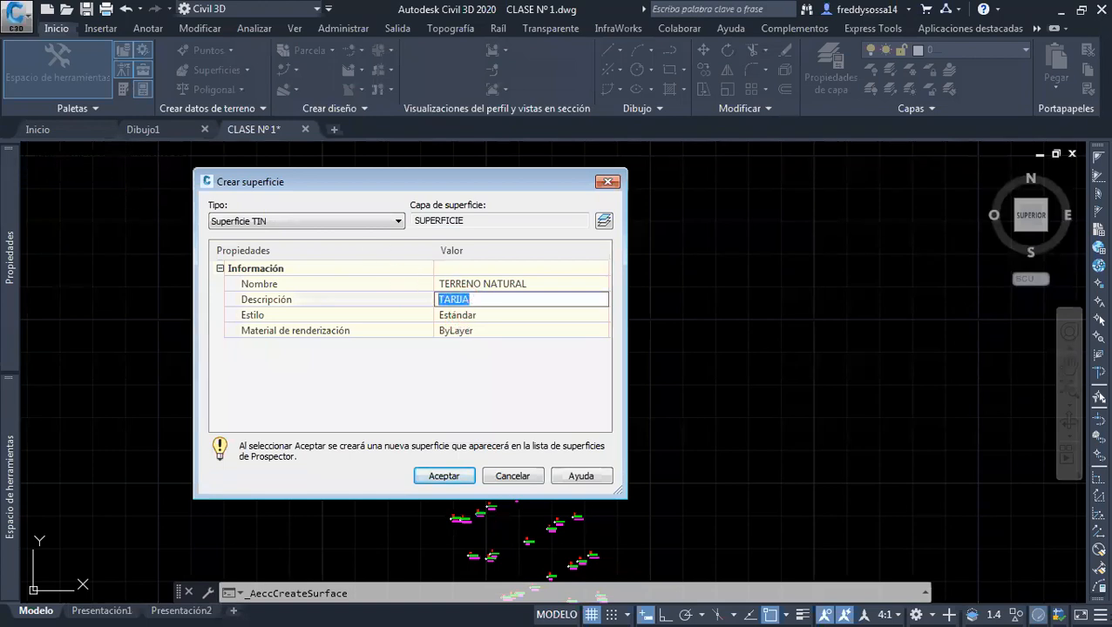
Set the surface's description to CARRETERA
{"action": "left_click", "coordinate": [508, 306]}
{"action": "left_click", "coordinate": [478, 298]}
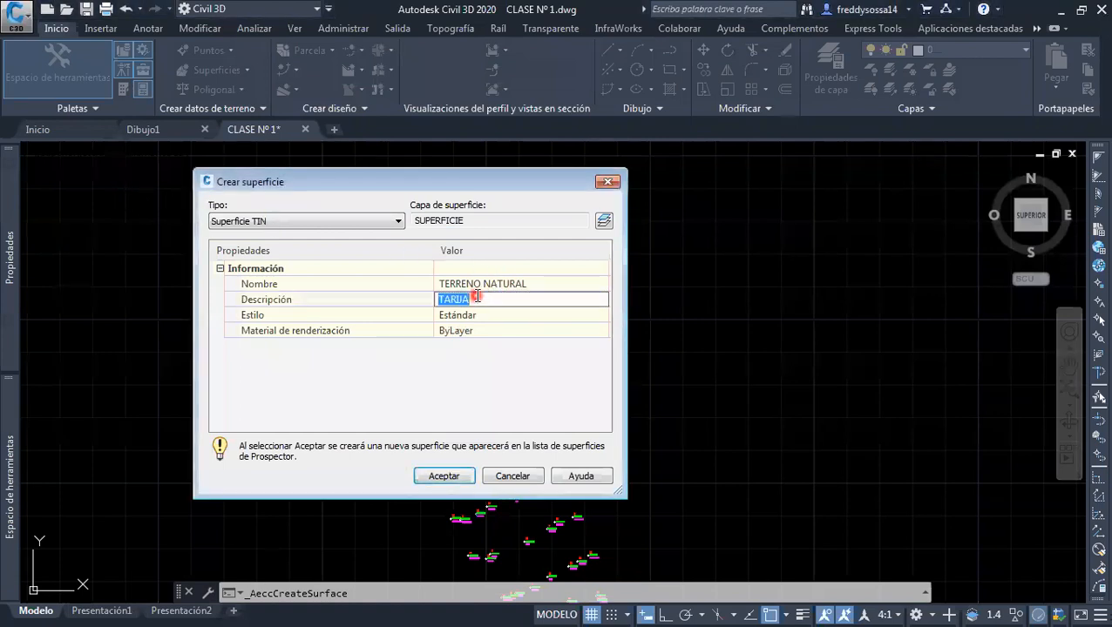
{"action": "type", "text": "CARRETERA"}
{"action": "key", "text": "Return"}
Open the surface's style selection and create a copy of the Estándar style
{"action": "left_click", "coordinate": [497, 318]}
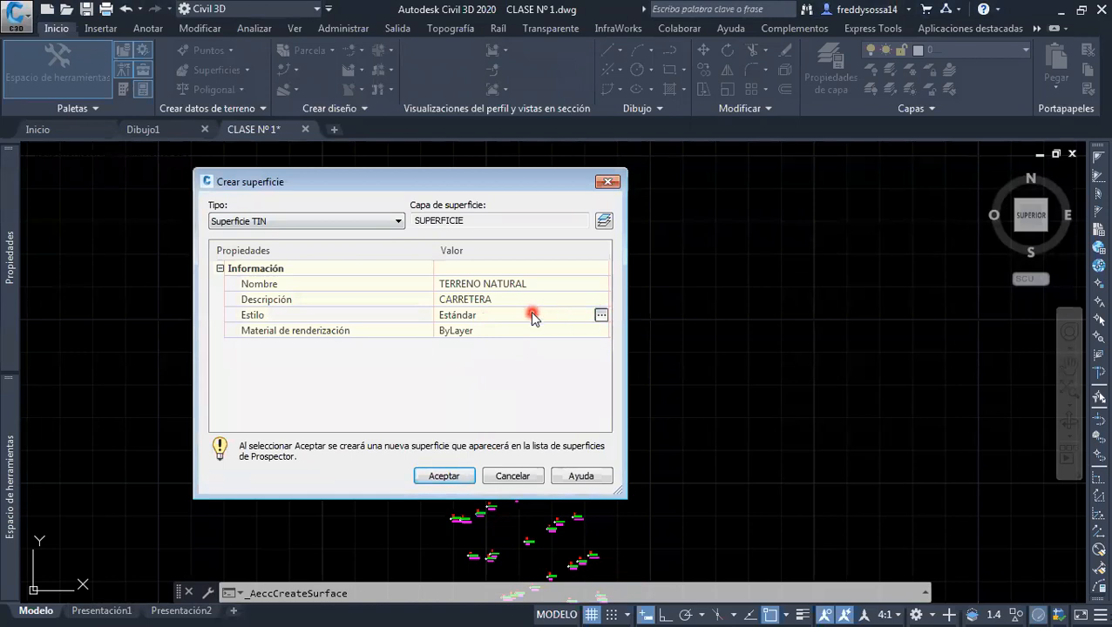
{"action": "left_click", "coordinate": [599, 317]}
{"action": "left_click", "coordinate": [449, 279]}
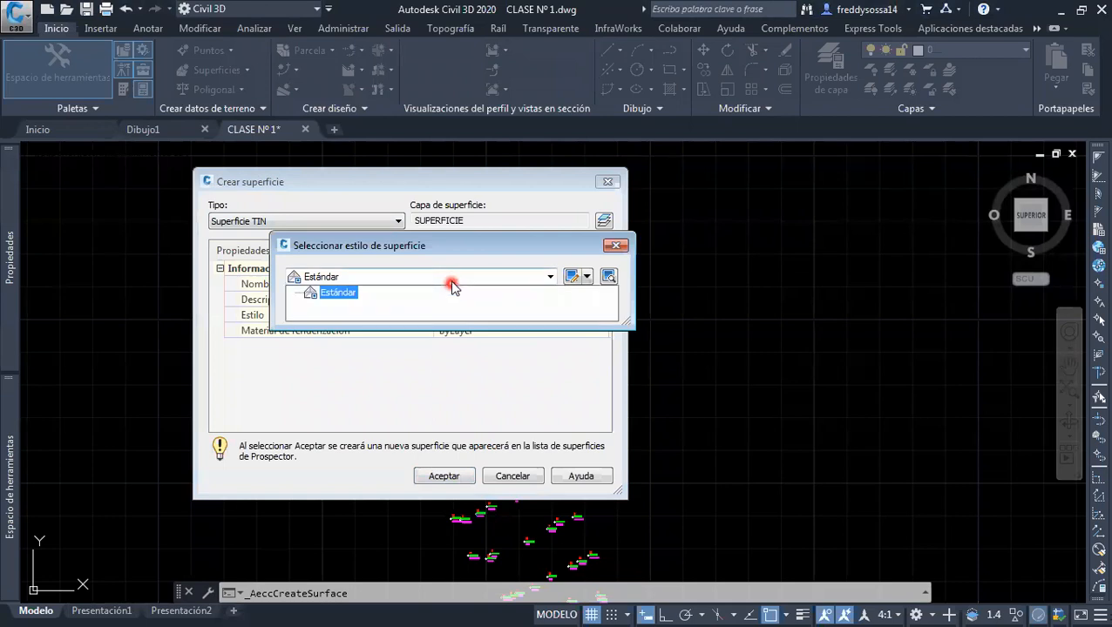
{"action": "left_click", "coordinate": [453, 286]}
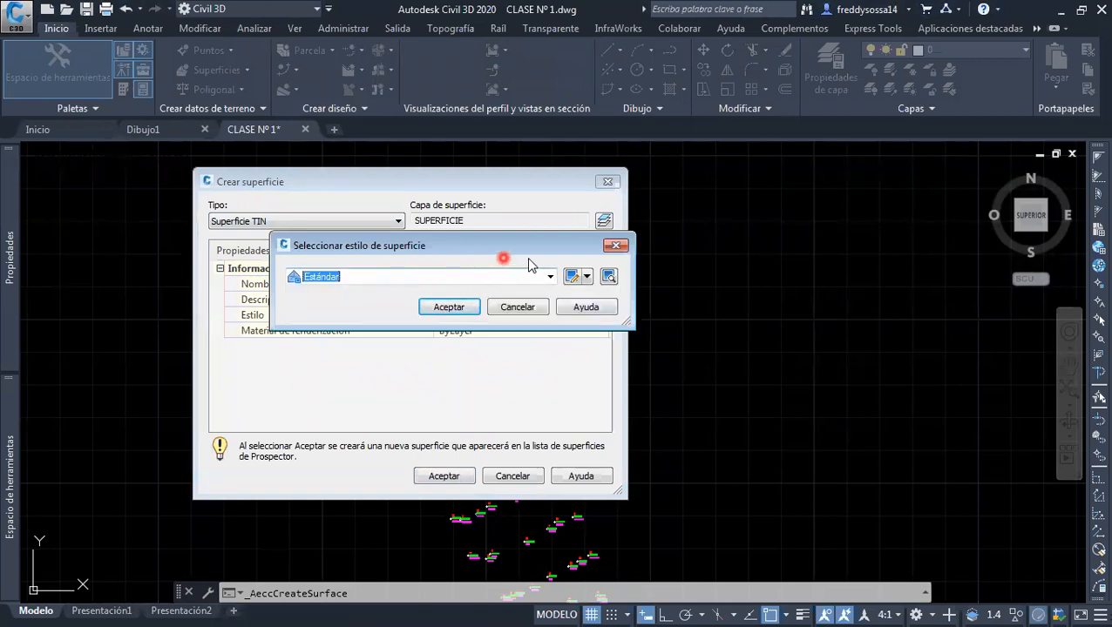
{"action": "left_click", "coordinate": [446, 274]}
{"action": "left_click", "coordinate": [446, 275]}
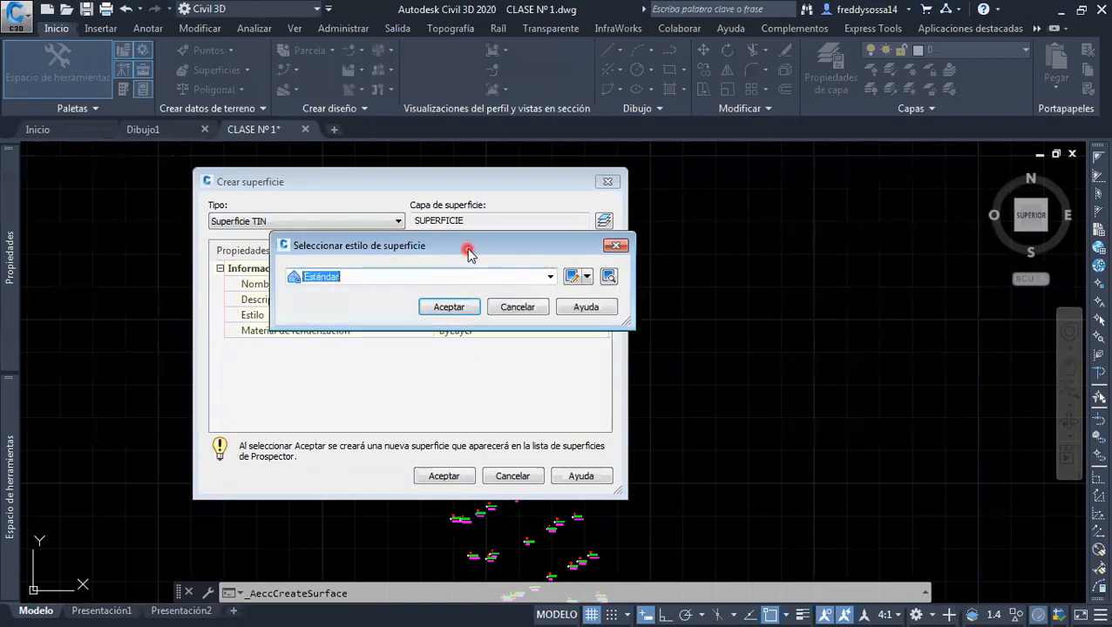
{"action": "left_click", "coordinate": [587, 278]}
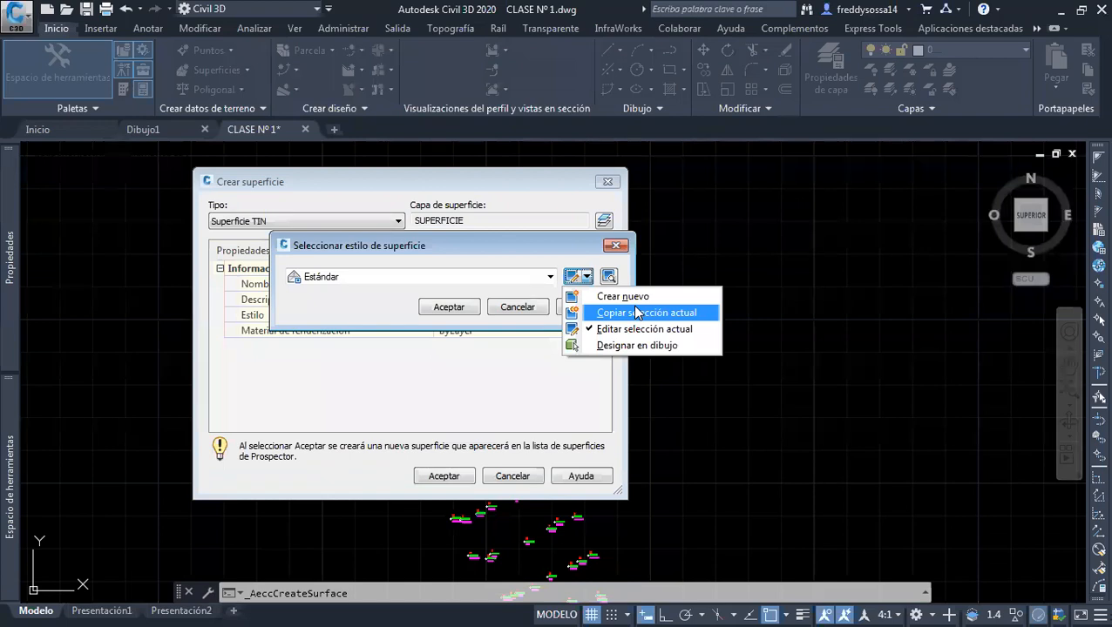
{"action": "left_click", "coordinate": [637, 313]}
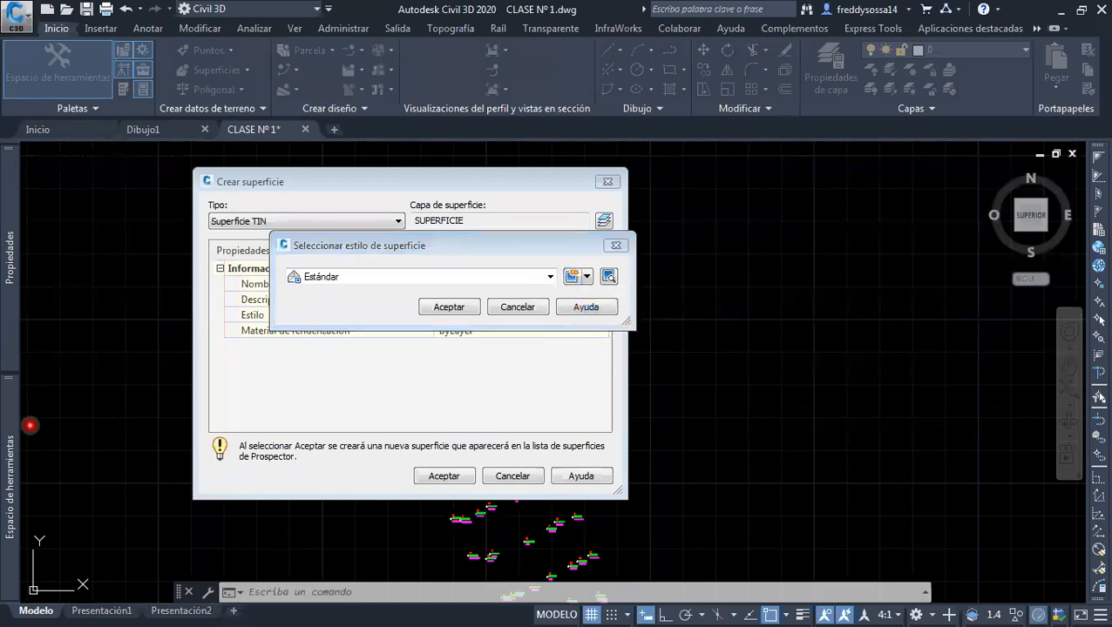
Look through the copied style's border, contour, grid, point, triangle and watershed settings
{"action": "left_click", "coordinate": [174, 150]}
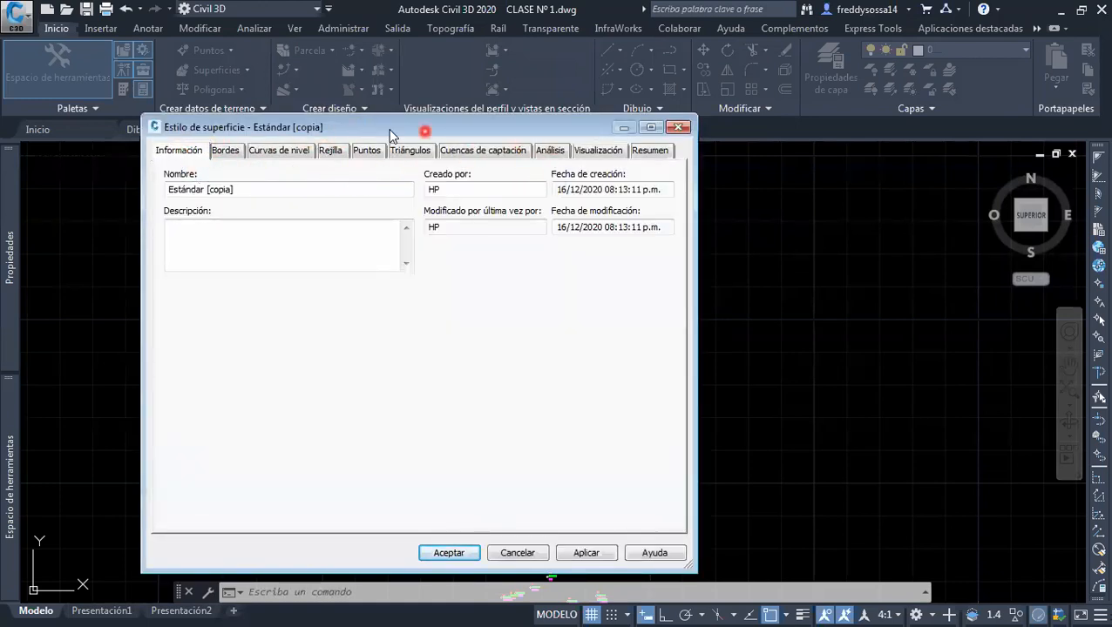
{"action": "left_click", "coordinate": [225, 150]}
{"action": "left_click", "coordinate": [296, 150]}
{"action": "left_click", "coordinate": [330, 150]}
{"action": "left_click", "coordinate": [366, 150]}
{"action": "left_click", "coordinate": [409, 150]}
{"action": "left_click", "coordinate": [488, 150]}
{"action": "left_click", "coordinate": [224, 150]}
{"action": "left_click", "coordinate": [193, 149]}
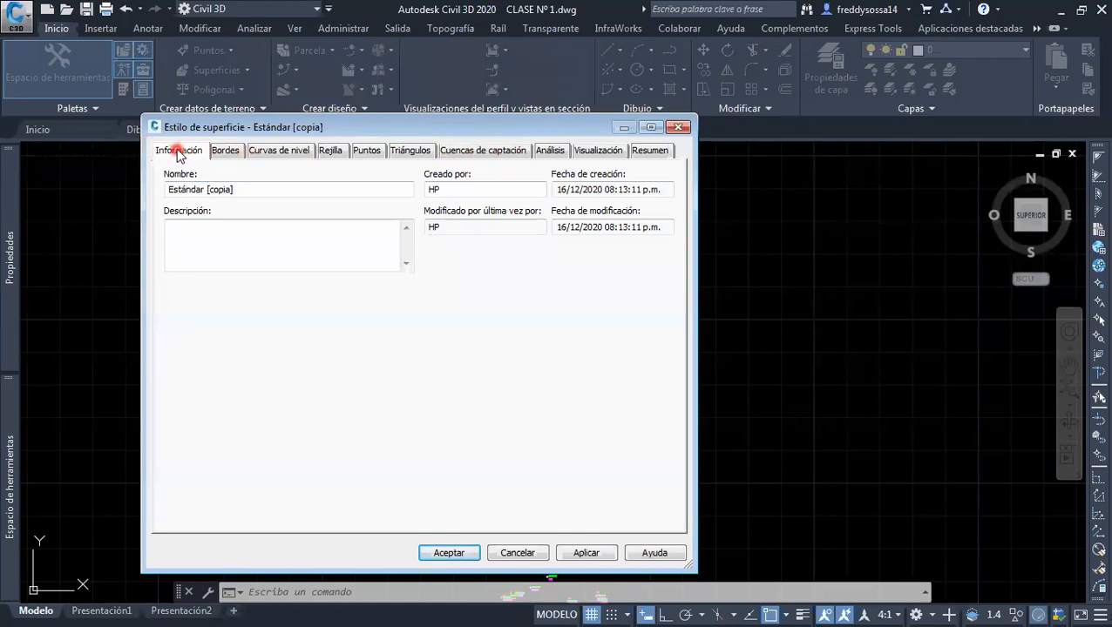
Rename the copied surface style as ESTILO CURVAS CADA 0.5 m
{"action": "left_click", "coordinate": [234, 189]}
{"action": "left_click_drag", "start_coordinate": [243, 191], "coordinate": [125, 193]}
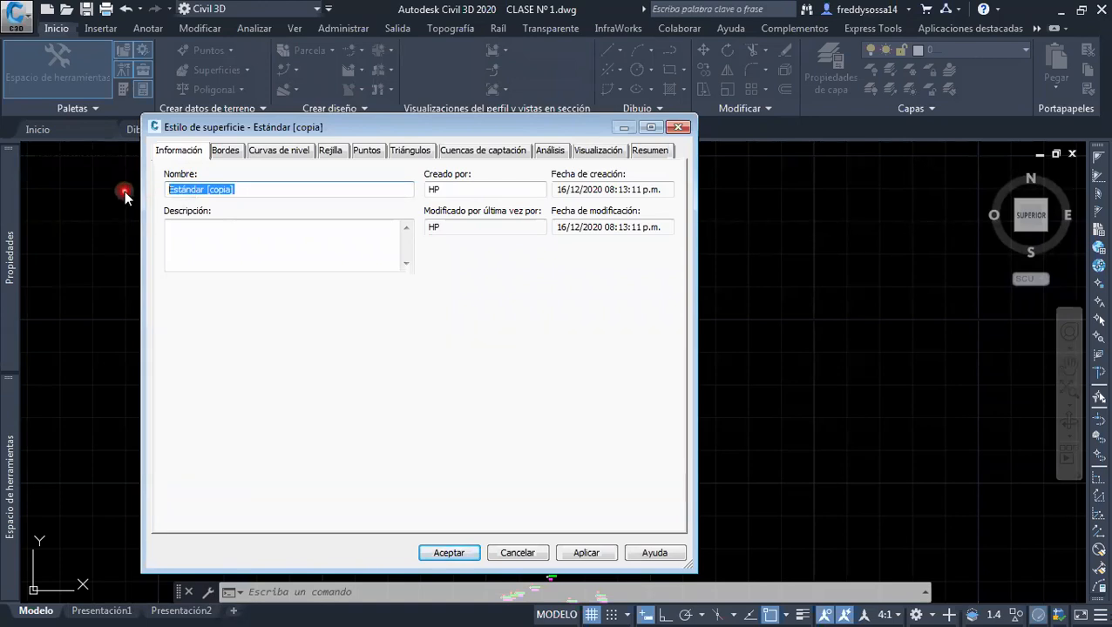
{"action": "type", "text": "ESTILO "}
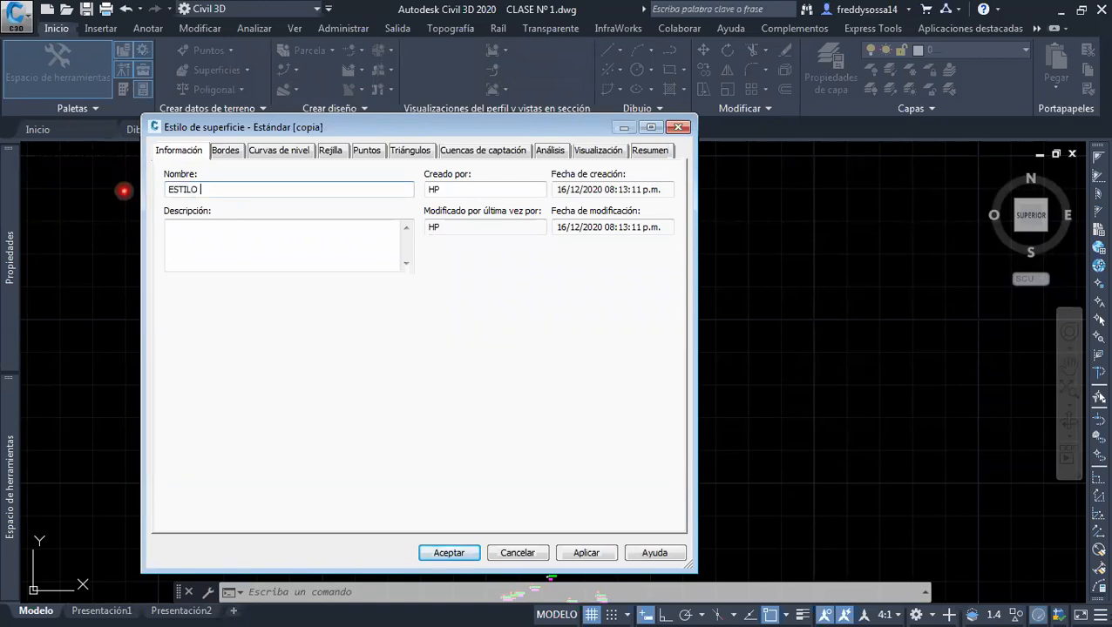
{"action": "type", "text": "CURVAS C0.5 m"}
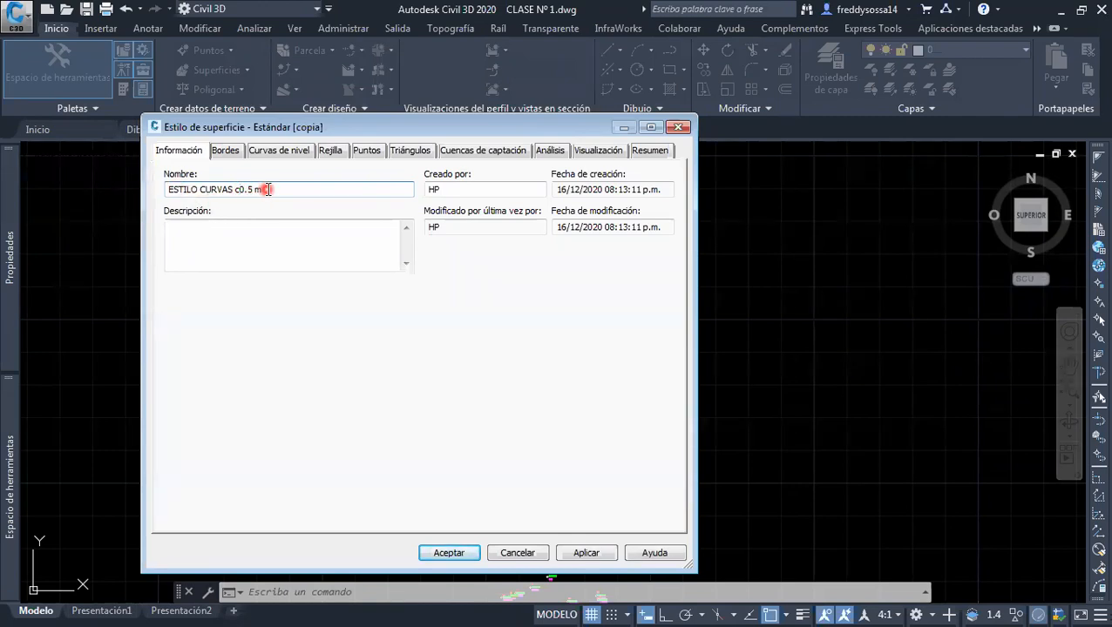
{"action": "key", "text": "Left"}
{"action": "key", "text": "Left"}
{"action": "key", "text": "Left"}
{"action": "key", "text": "Left"}
{"action": "key", "text": "Left"}
{"action": "key", "text": "BackSpace"}
{"action": "type", "text": "CAD"}
{"action": "key", "text": "Left"}
{"action": "type", "text": "A"}
Enter the author's full name as the creator of the surface style
{"action": "left_click", "coordinate": [481, 189]}
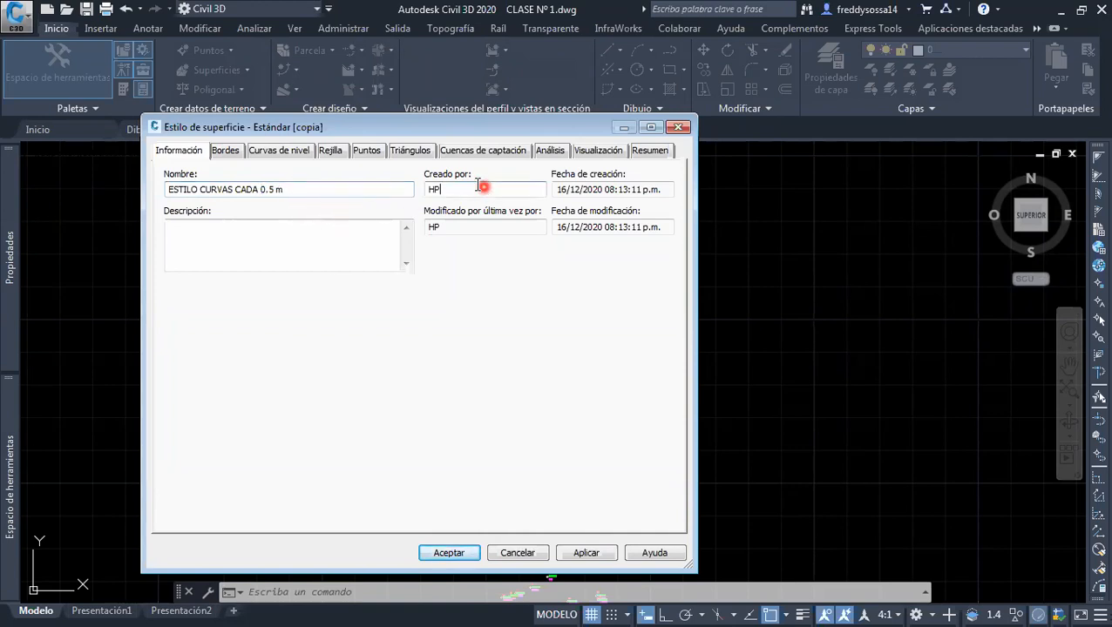
{"action": "left_click_drag", "start_coordinate": [460, 189], "coordinate": [386, 190]}
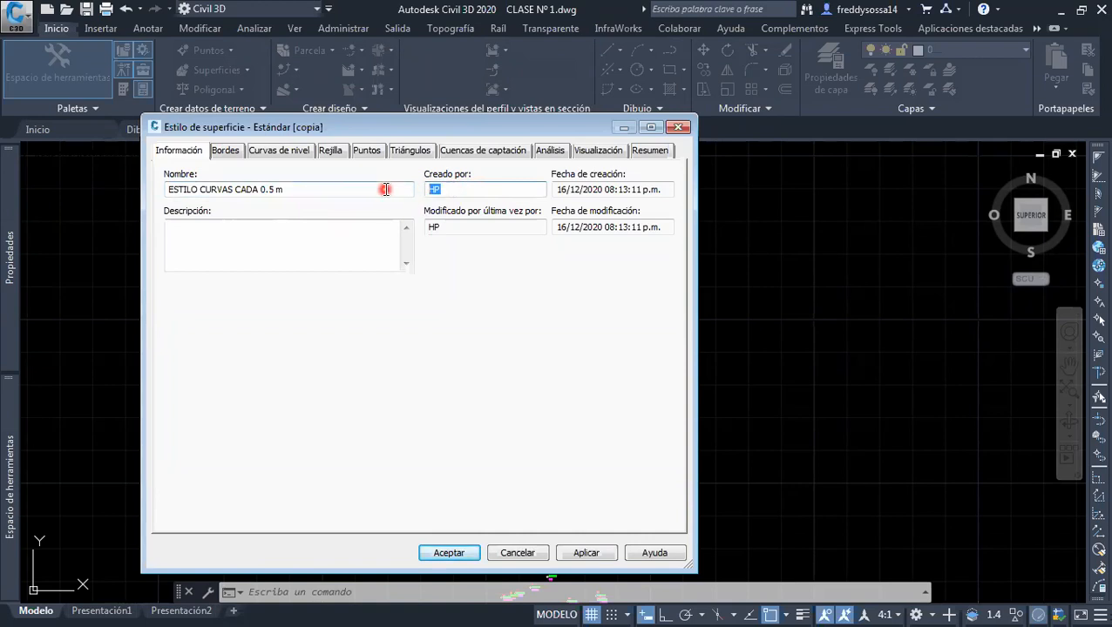
{"action": "type", "text": "Freddy Sossa"}
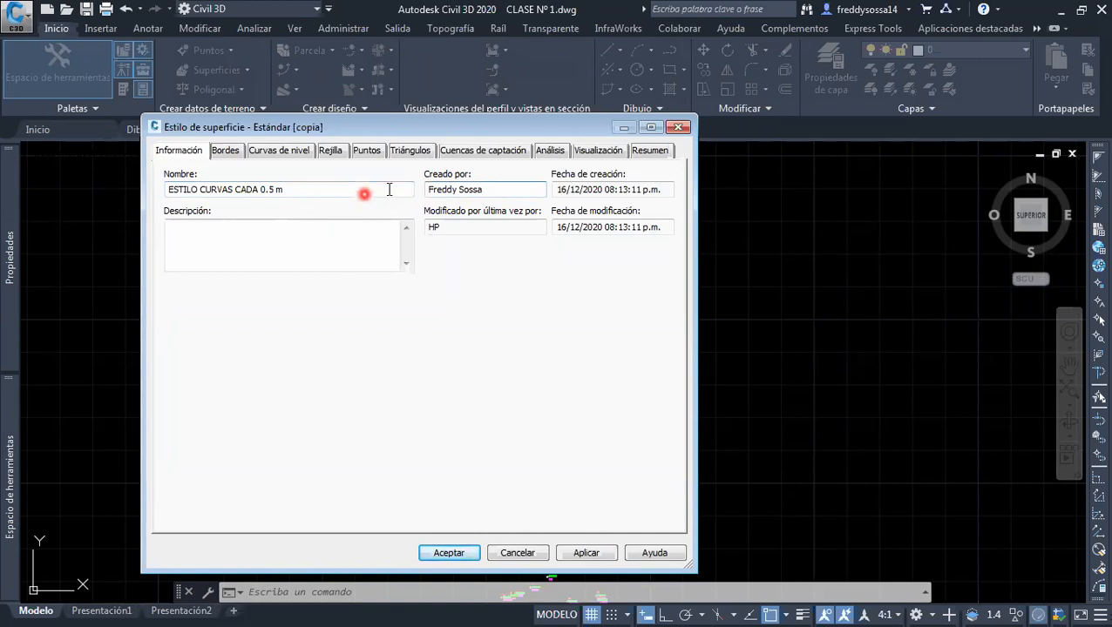
Set the minor contour interval (Intervalo secundario) of the surface style to 0.5 m
{"action": "left_click", "coordinate": [291, 152]}
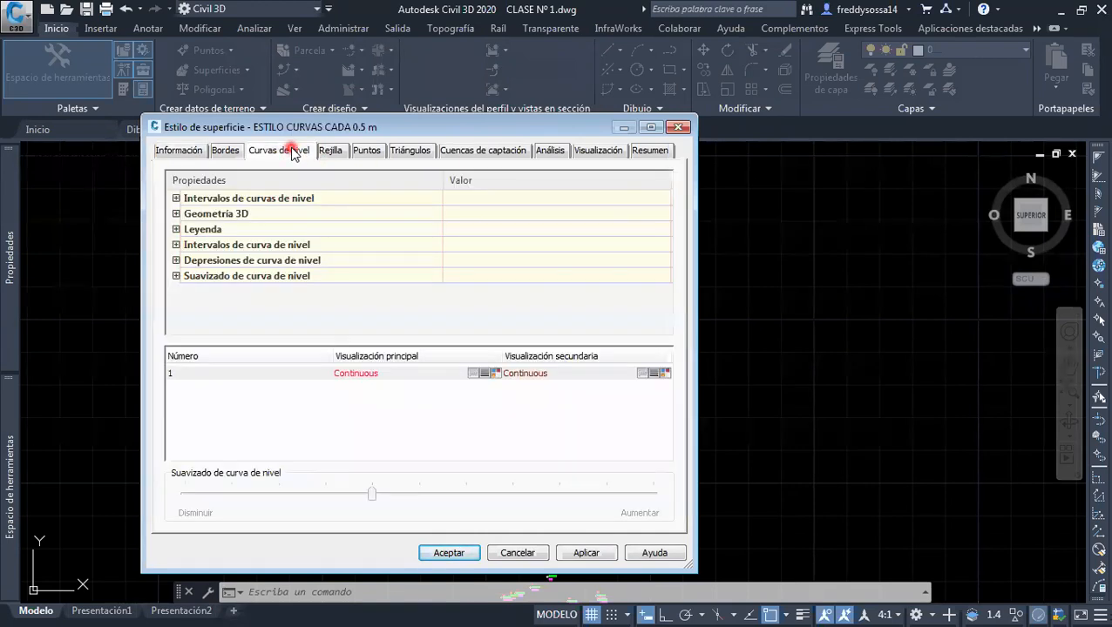
{"action": "left_click", "coordinate": [270, 200]}
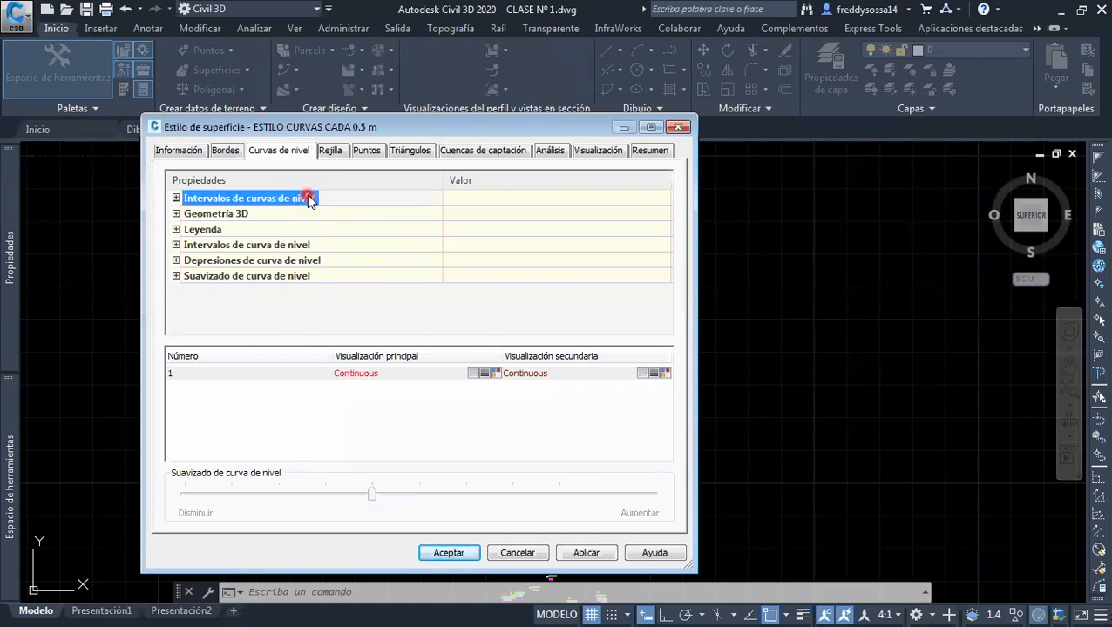
{"action": "left_click", "coordinate": [224, 251]}
{"action": "left_click", "coordinate": [176, 245]}
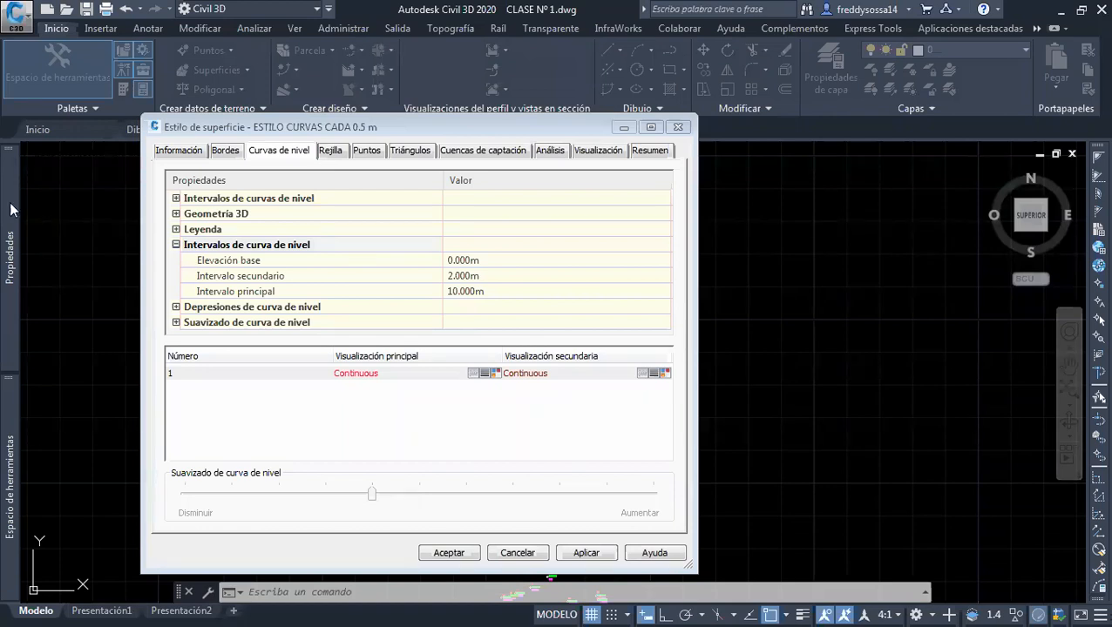
{"action": "left_click", "coordinate": [514, 277]}
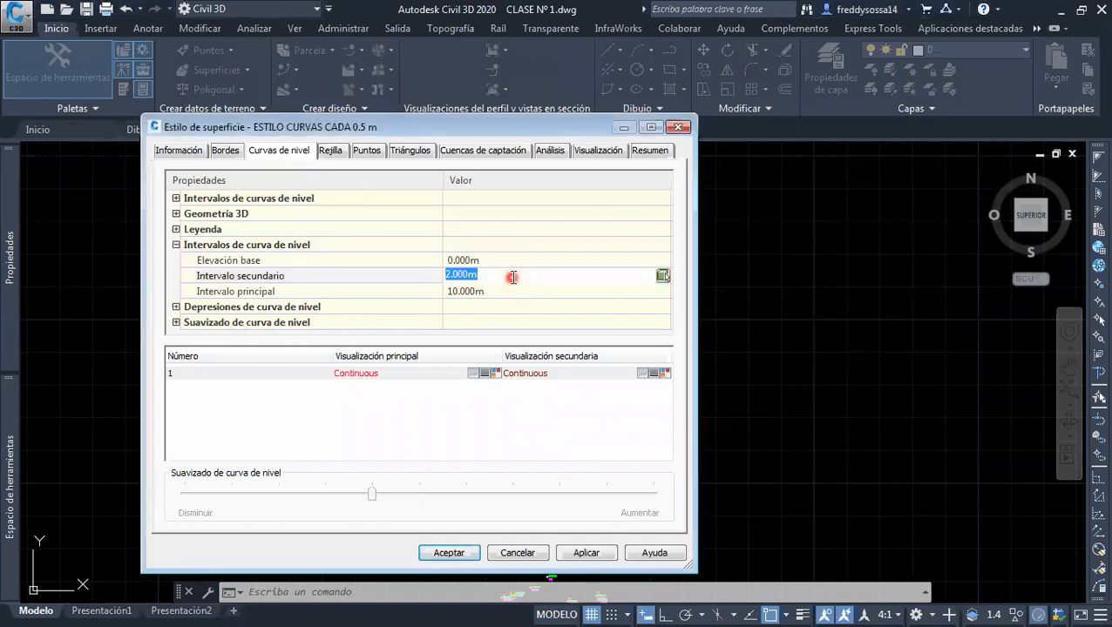
{"action": "type", "text": "0.5"}
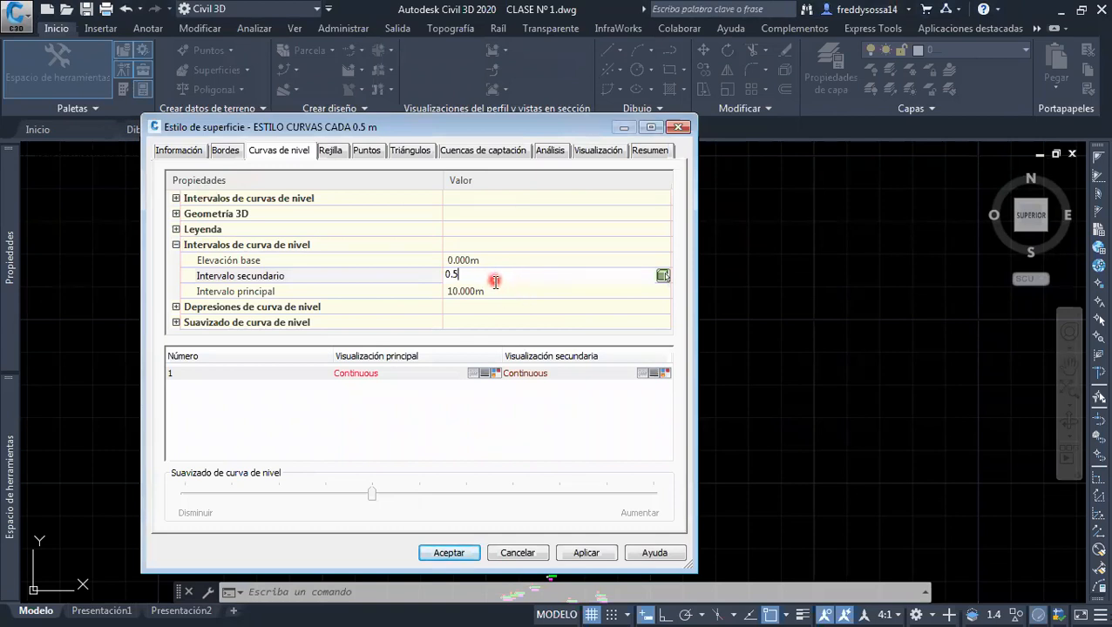
{"action": "left_click", "coordinate": [490, 290]}
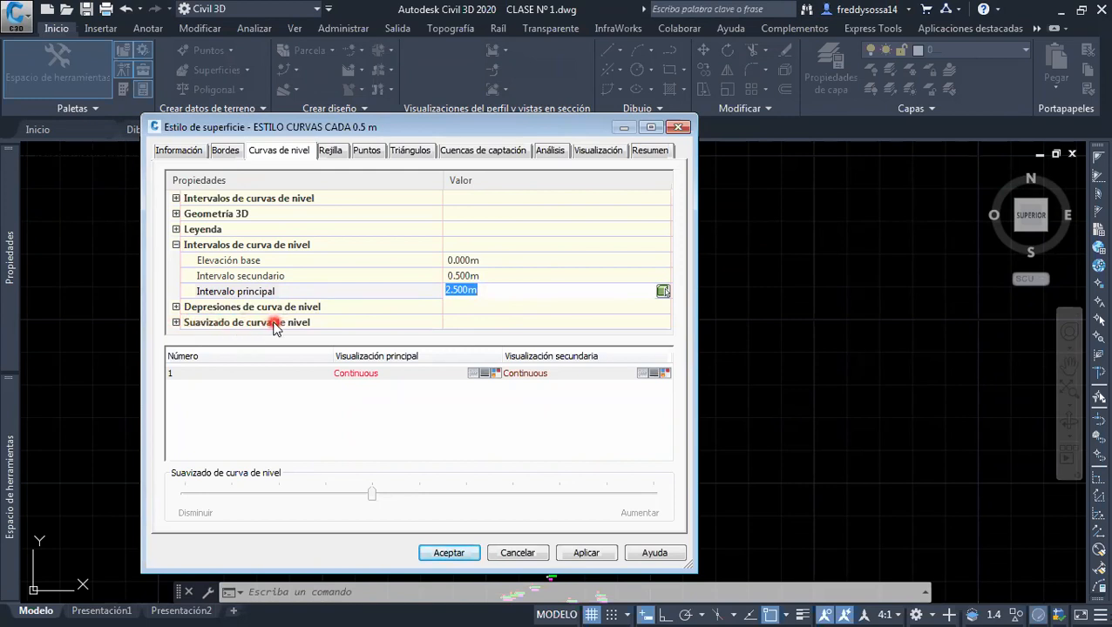
Expand the style's contour smoothing settings and select Suavizar curvas de nivel
{"action": "left_click", "coordinate": [175, 324]}
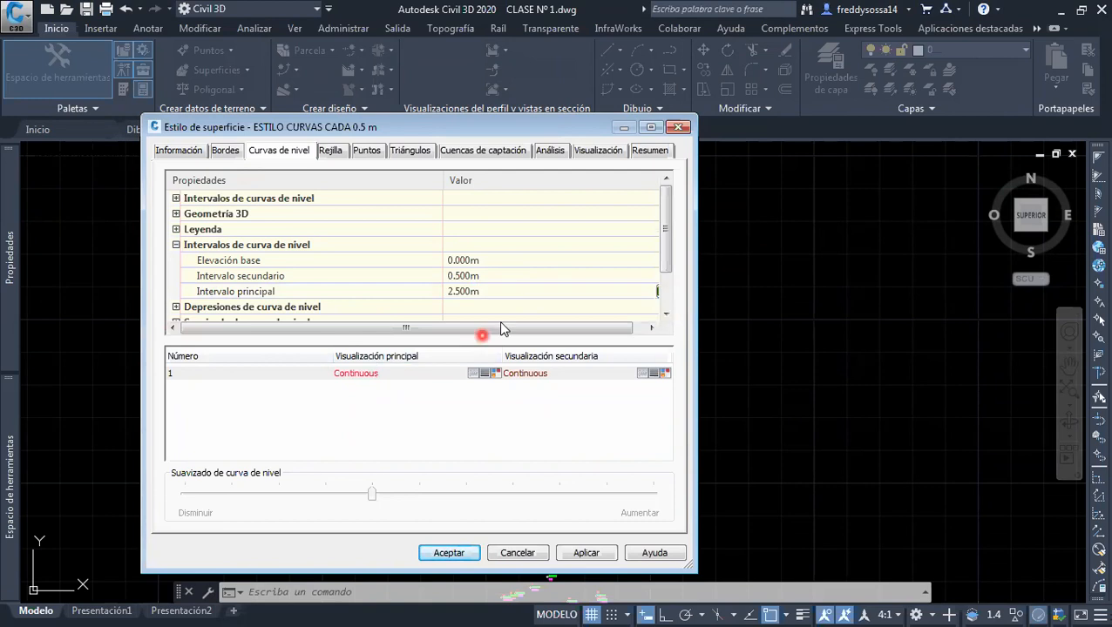
{"action": "scroll", "coordinate": [505, 300], "scroll_direction": "down", "scroll_amount": 1}
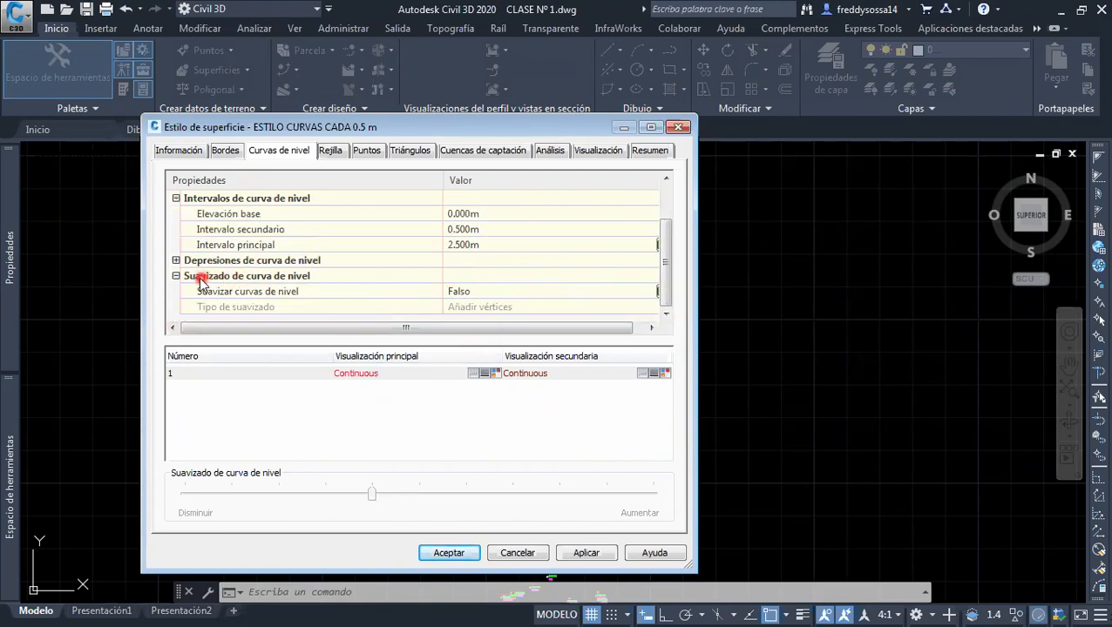
{"action": "left_click", "coordinate": [261, 291]}
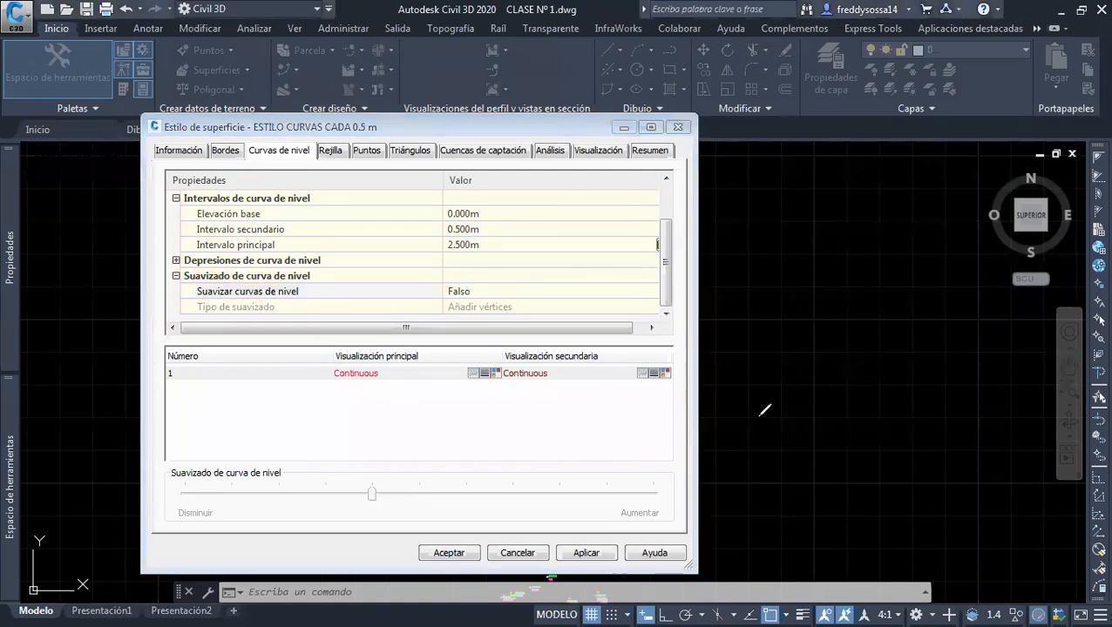
{"action": "mouse_move", "coordinate": [742, 248]}
{"action": "left_mouse_down"}
{"action": "mouse_move", "coordinate": [776, 242]}
{"action": "mouse_move", "coordinate": [920, 279]}
{"action": "mouse_move", "coordinate": [810, 410]}
{"action": "left_mouse_up"}
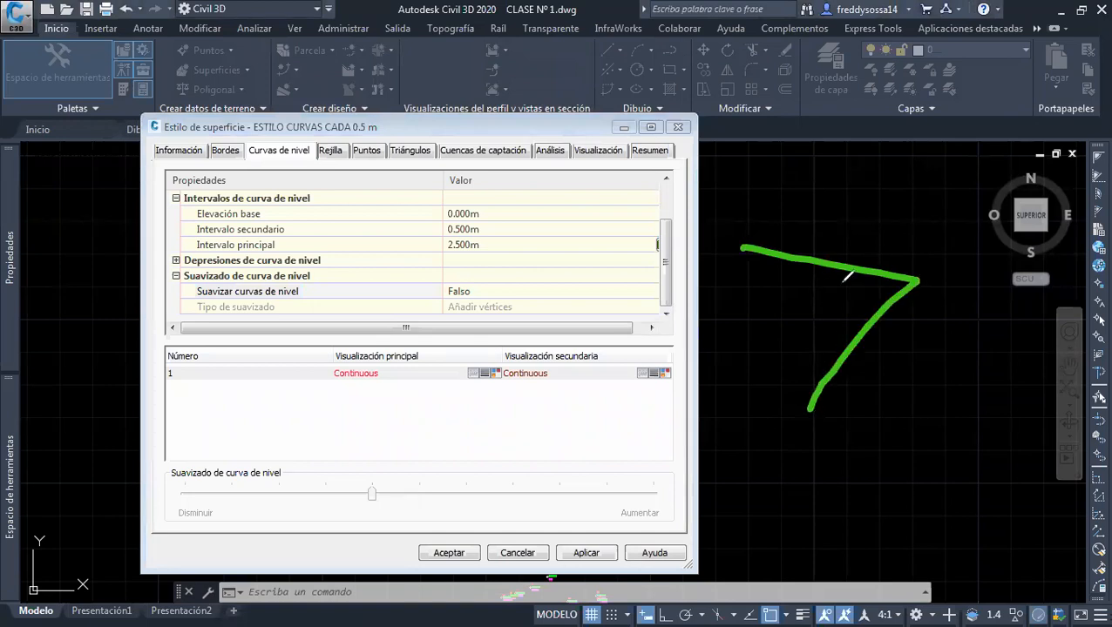
{"action": "mouse_move", "coordinate": [911, 234]}
{"action": "left_mouse_down"}
{"action": "mouse_move", "coordinate": [938, 325]}
{"action": "mouse_move", "coordinate": [929, 240]}
{"action": "left_mouse_up"}
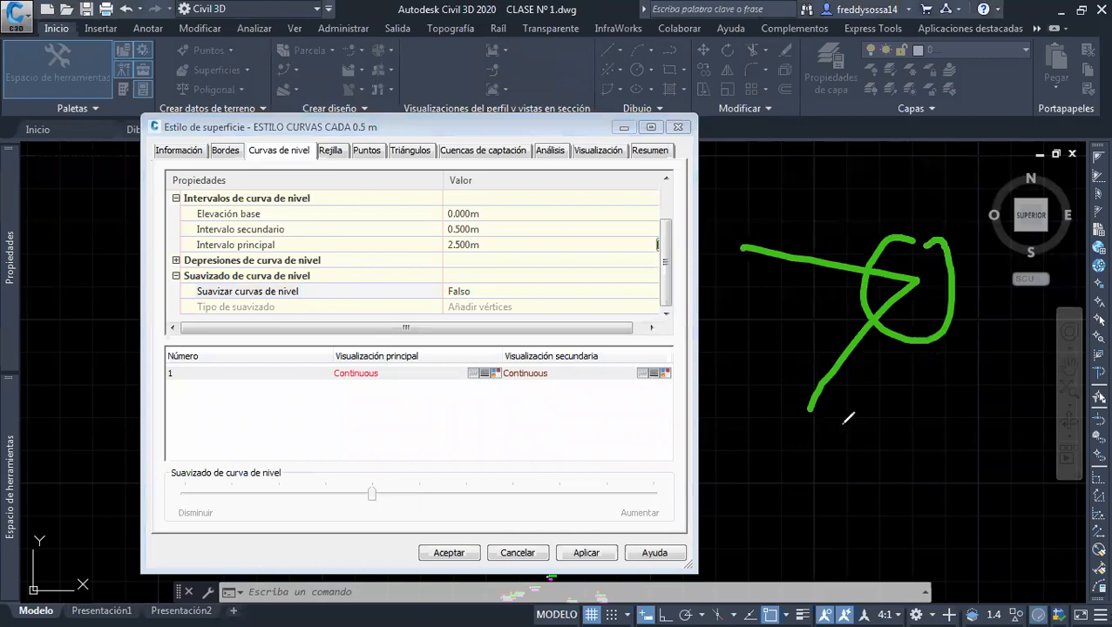
{"action": "mouse_move", "coordinate": [811, 433]}
{"action": "left_mouse_down"}
{"action": "mouse_move", "coordinate": [885, 455]}
{"action": "mouse_move", "coordinate": [903, 474]}
{"action": "mouse_move", "coordinate": [900, 514]}
{"action": "mouse_move", "coordinate": [867, 548]}
{"action": "left_mouse_up"}
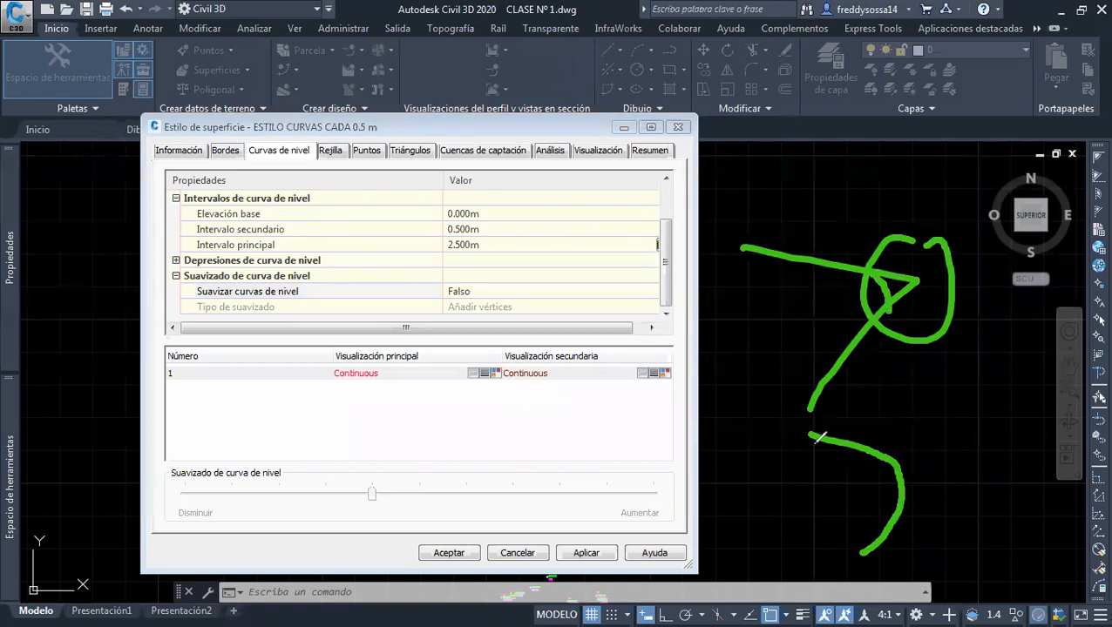
{"action": "left_click_drag", "start_coordinate": [416, 299], "coordinate": [436, 293]}
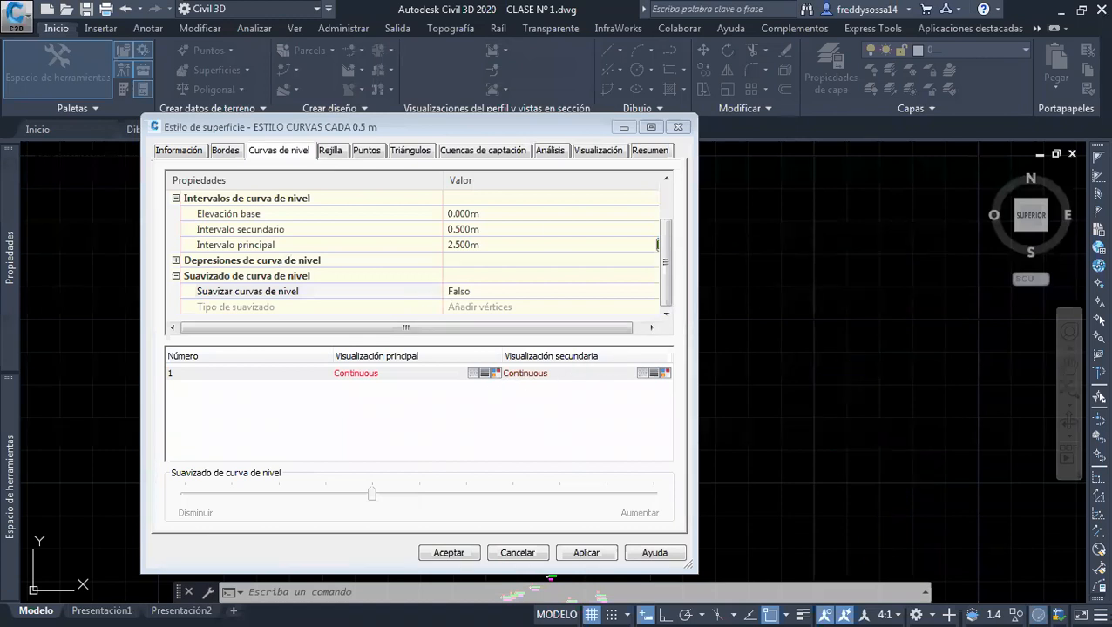
Set Suavizar curvas de nivel to Verdadero in the surface style
{"action": "left_click", "coordinate": [504, 292]}
{"action": "left_click", "coordinate": [501, 293]}
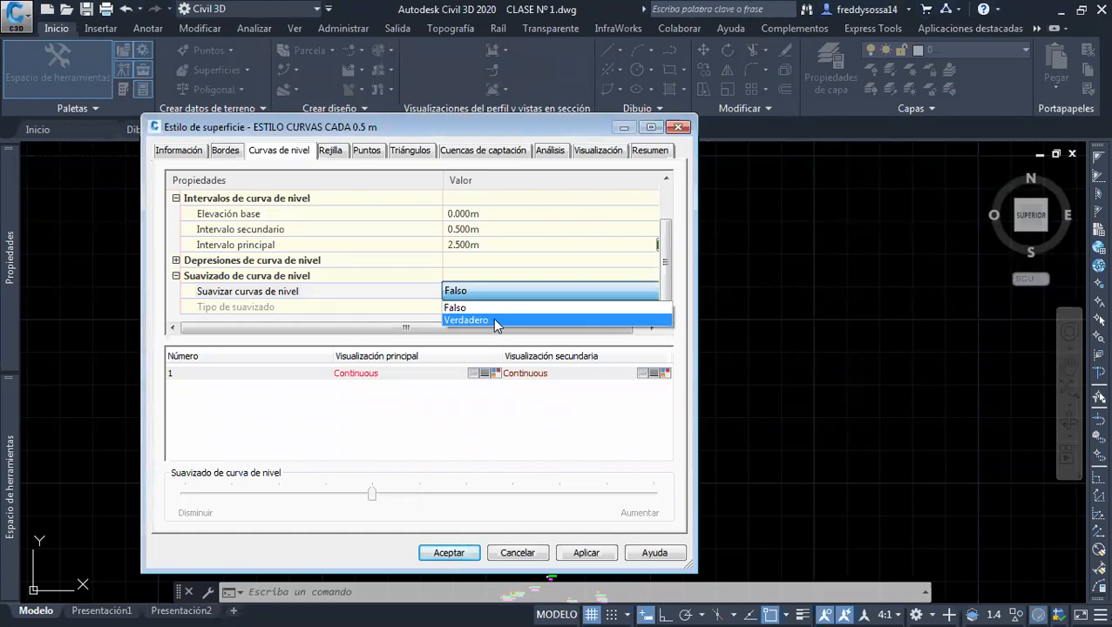
{"action": "left_click", "coordinate": [492, 321]}
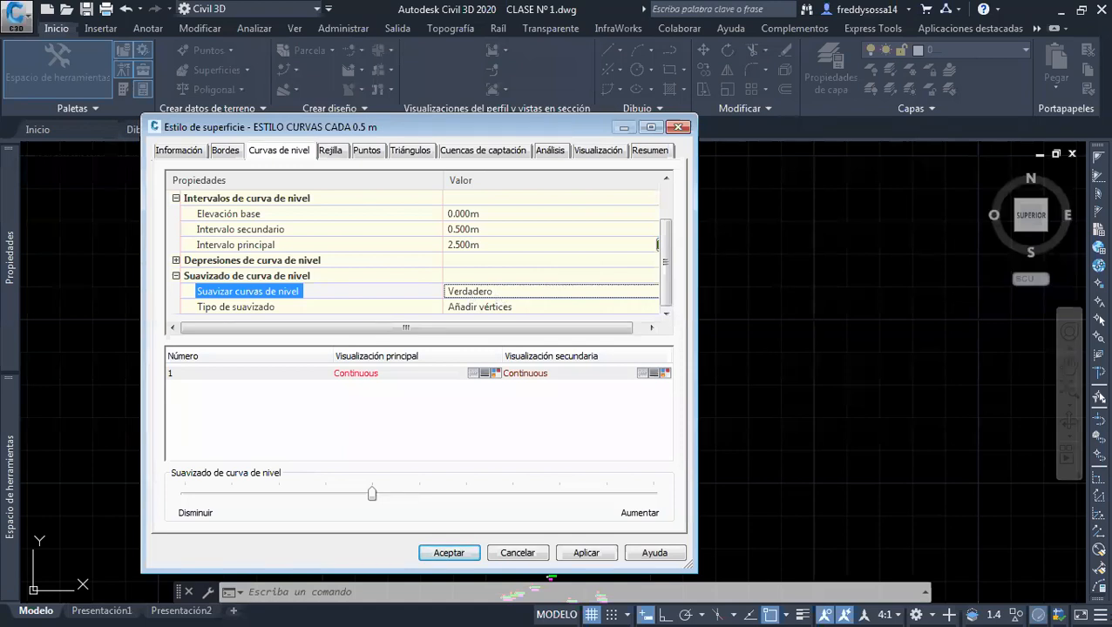
{"action": "left_click_drag", "start_coordinate": [378, 409], "coordinate": [421, 464]}
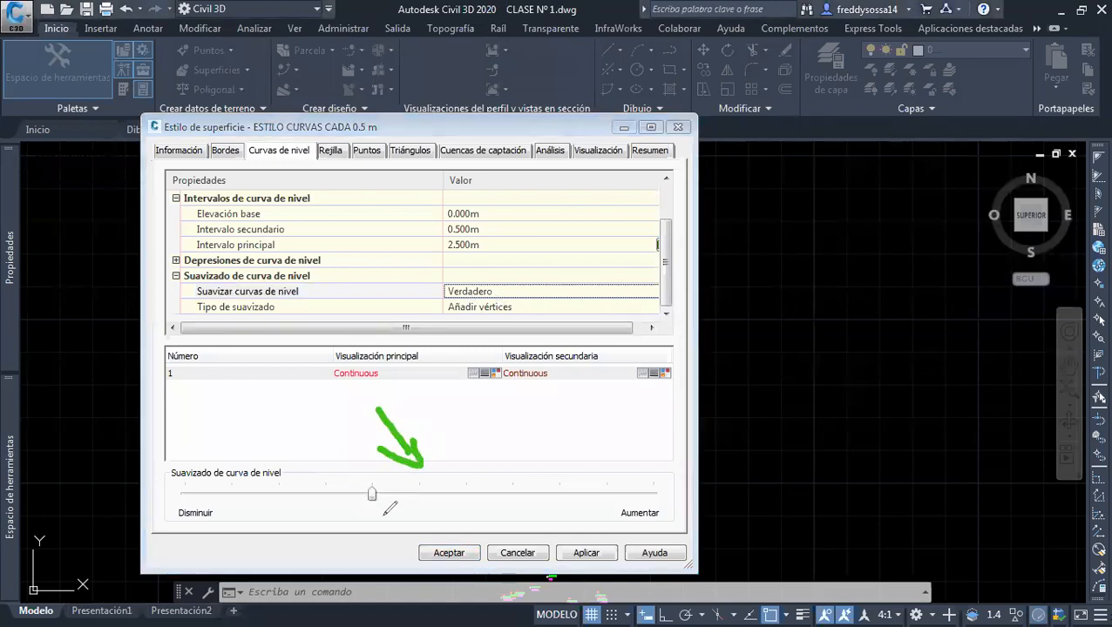
{"action": "mouse_move", "coordinate": [523, 482]}
{"action": "left_mouse_down"}
{"action": "mouse_move", "coordinate": [518, 458]}
{"action": "mouse_move", "coordinate": [526, 501]}
{"action": "mouse_move", "coordinate": [528, 462]}
{"action": "left_mouse_up"}
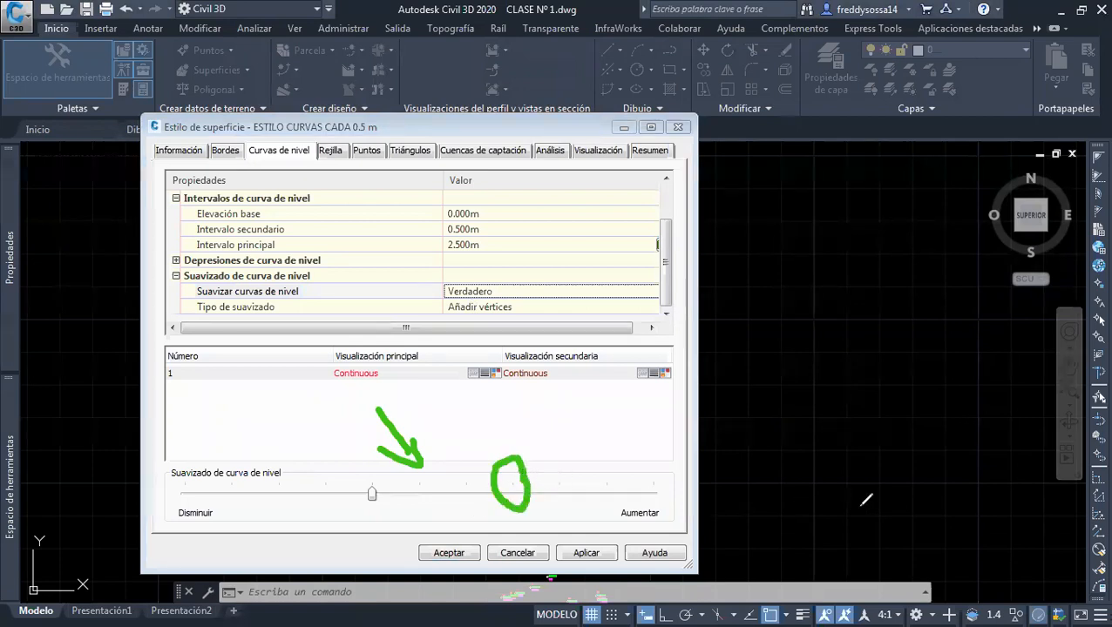
{"action": "mouse_move", "coordinate": [776, 285]}
{"action": "left_mouse_down"}
{"action": "mouse_move", "coordinate": [819, 338]}
{"action": "mouse_move", "coordinate": [800, 394]}
{"action": "left_mouse_up"}
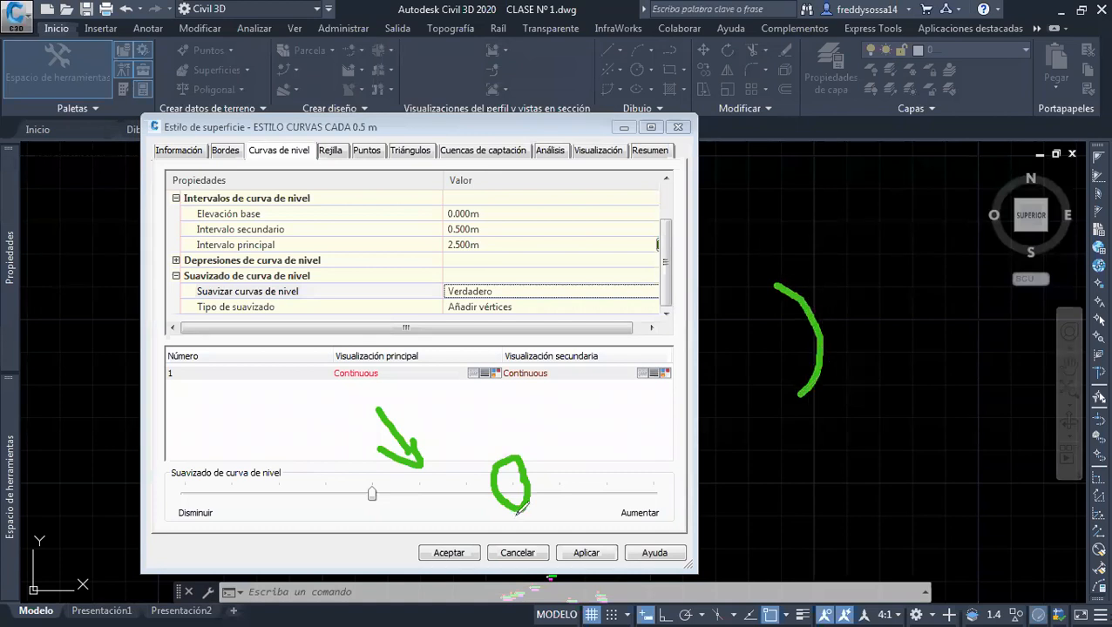
{"action": "mouse_move", "coordinate": [838, 291]}
{"action": "left_mouse_down"}
{"action": "mouse_move", "coordinate": [874, 295]}
{"action": "mouse_move", "coordinate": [878, 372]}
{"action": "mouse_move", "coordinate": [845, 391]}
{"action": "left_mouse_up"}
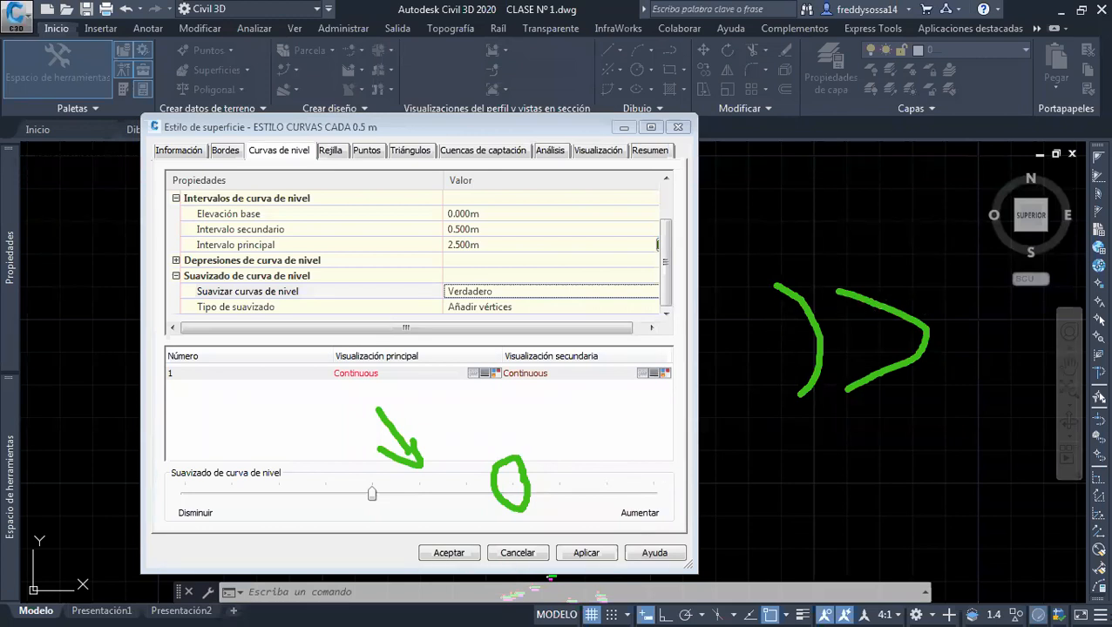
{"action": "key", "text": "Escape"}
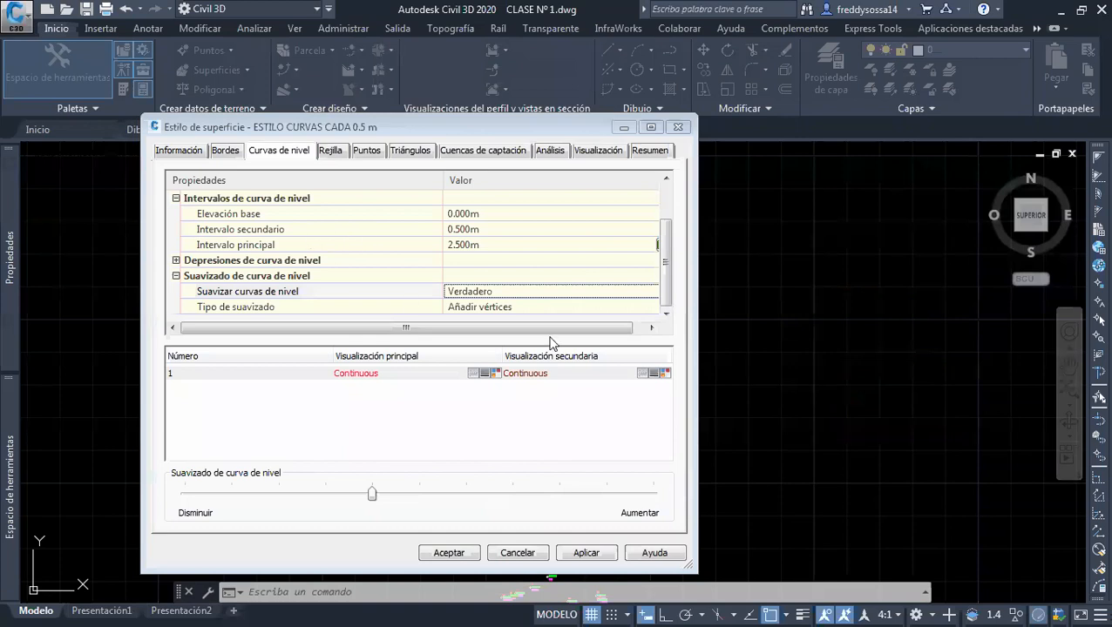
Increase the contour smoothing amount by three notches and save the surface style
{"action": "left_click", "coordinate": [514, 495]}
{"action": "left_click", "coordinate": [514, 495]}
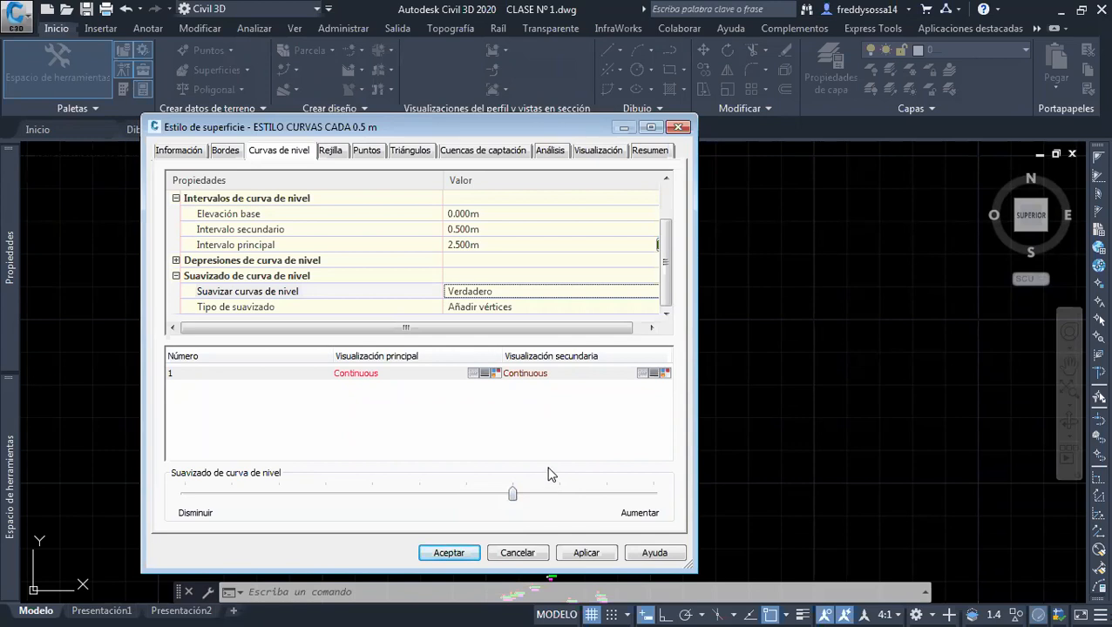
{"action": "left_click", "coordinate": [584, 554]}
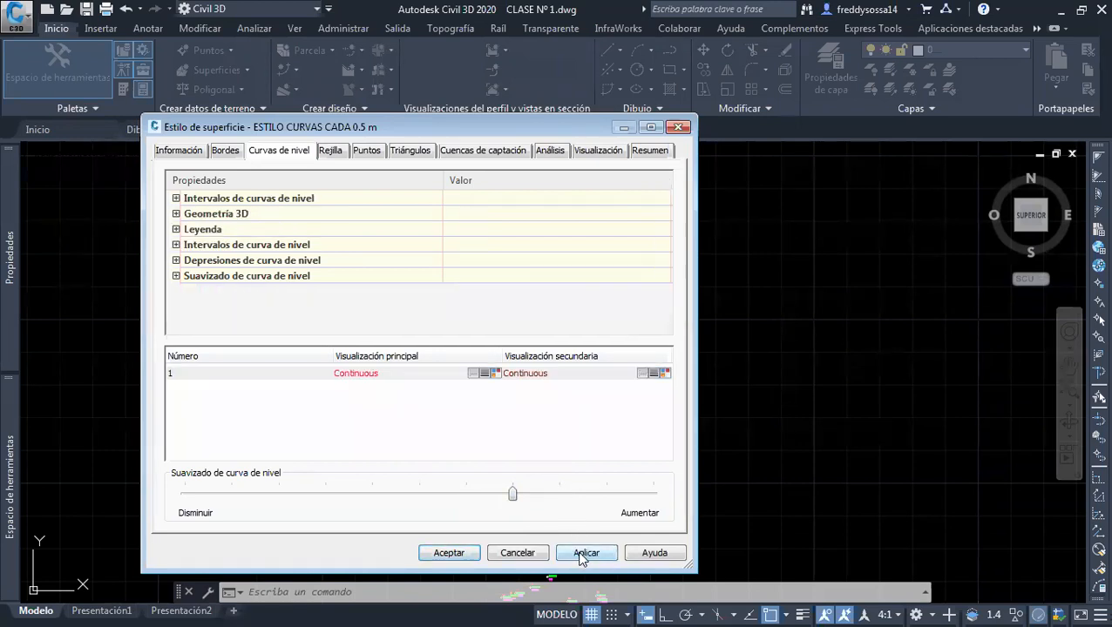
{"action": "left_click", "coordinate": [450, 555]}
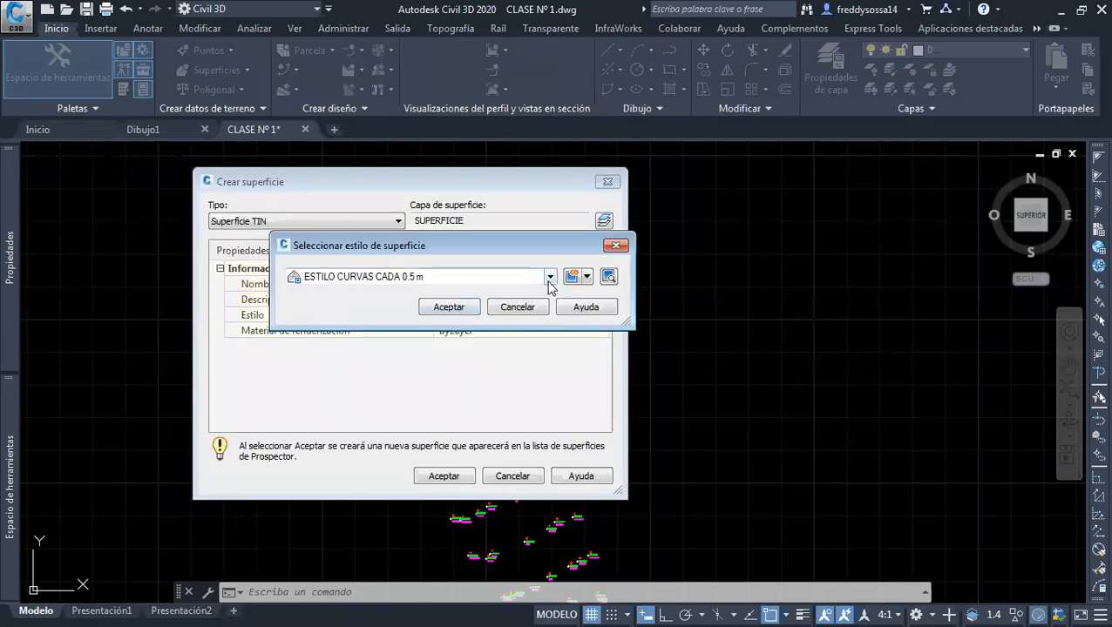
Assign ESTILO CURVAS CADA 0.5 m to the surface TERRENO NATURAL and create the surface
{"action": "left_click", "coordinate": [550, 277]}
{"action": "left_click", "coordinate": [549, 279]}
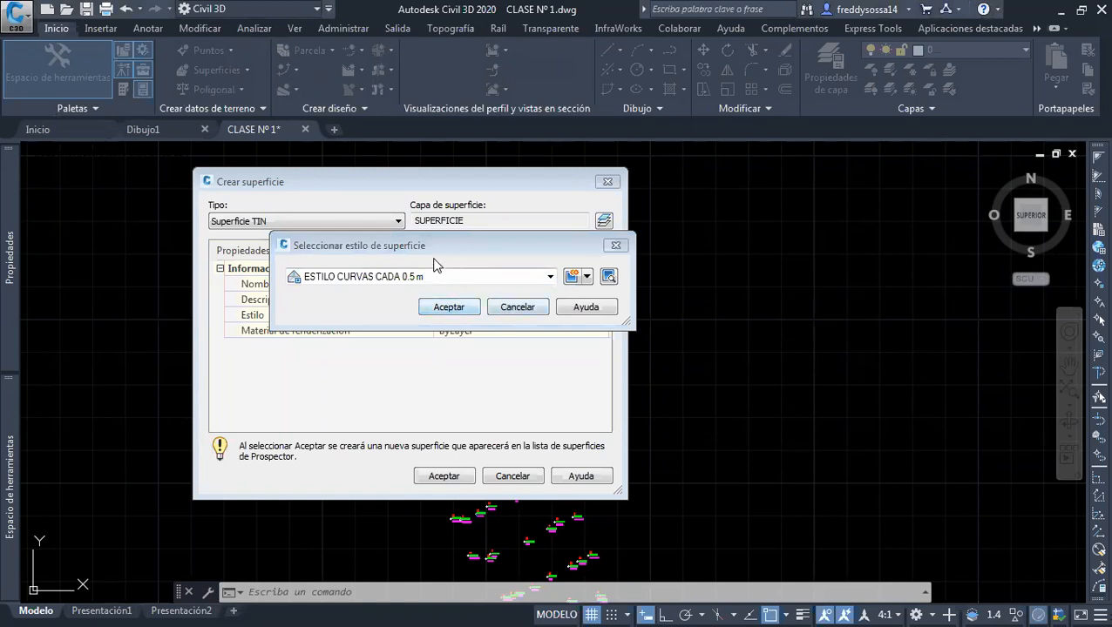
{"action": "left_click", "coordinate": [451, 309]}
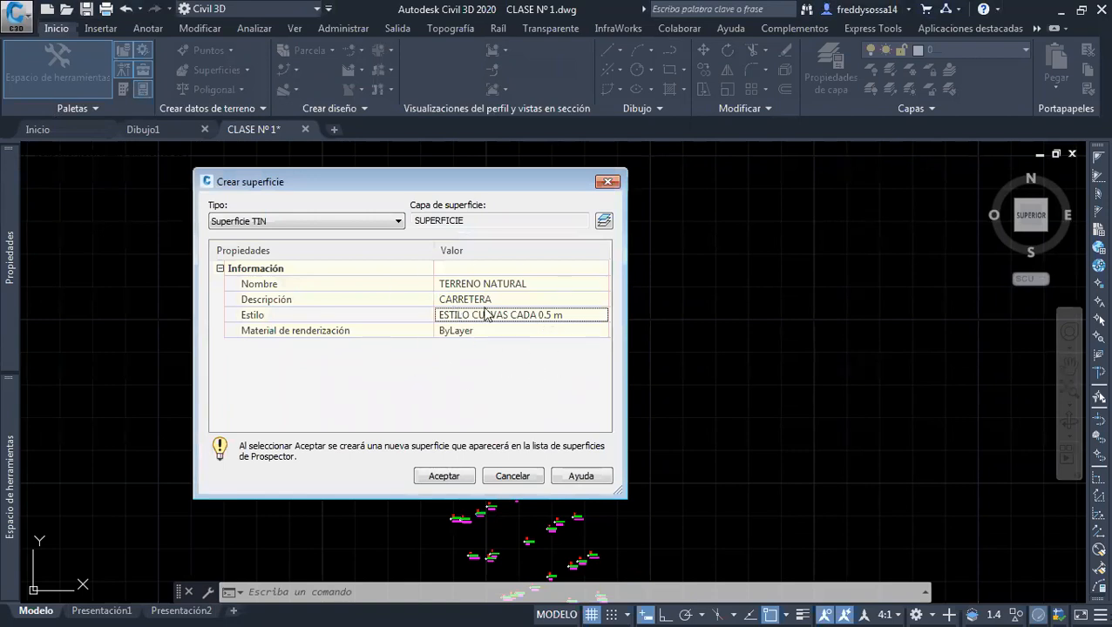
{"action": "left_click", "coordinate": [442, 476]}
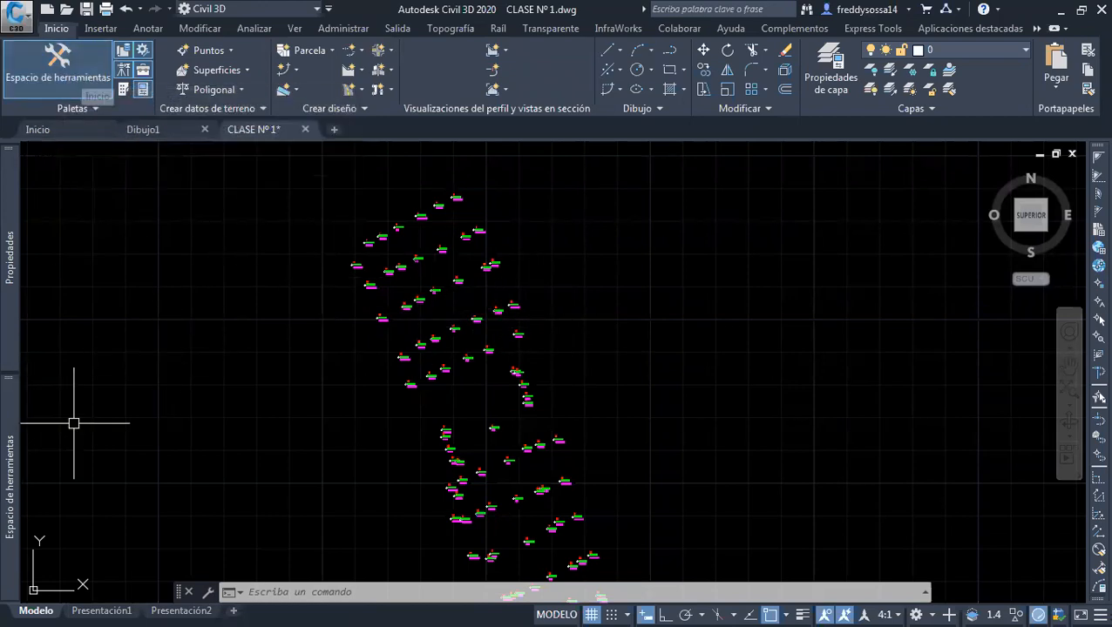
Expand the TERRENO NATURAL surface under Superficies and list the elements of its Definición
{"action": "mouse_move", "coordinate": [13, 447]}
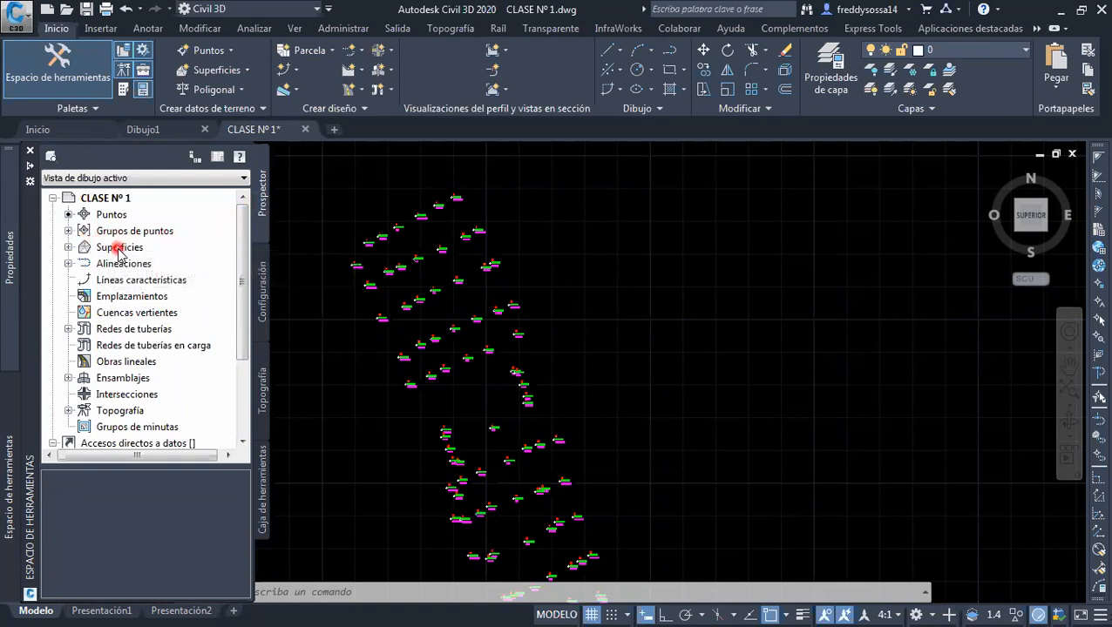
{"action": "left_click", "coordinate": [155, 249]}
{"action": "left_click", "coordinate": [70, 248]}
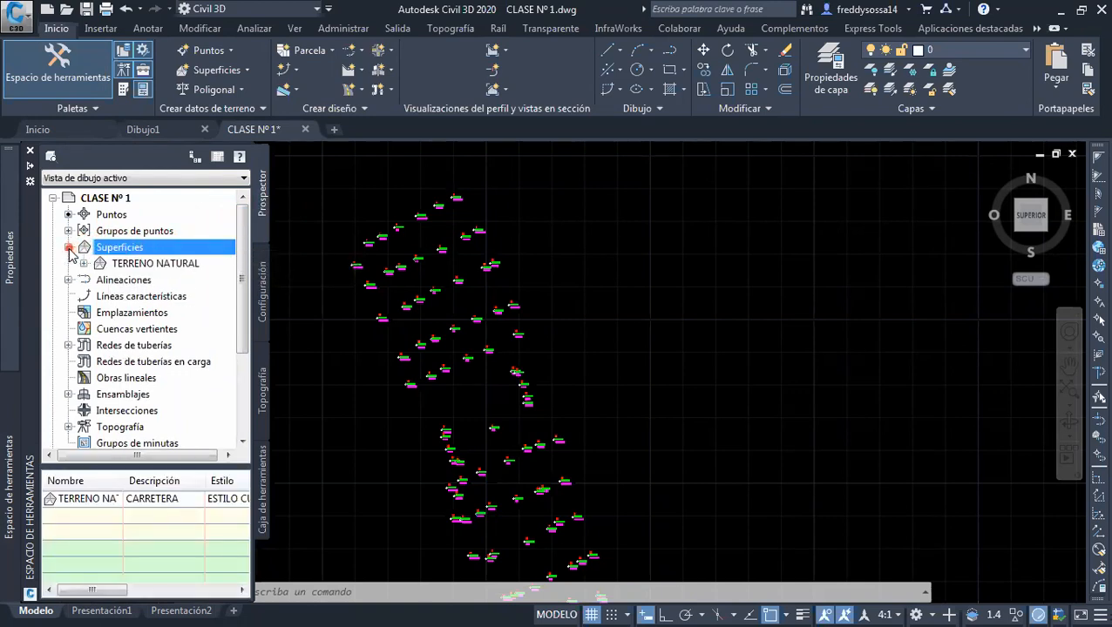
{"action": "left_click", "coordinate": [161, 266]}
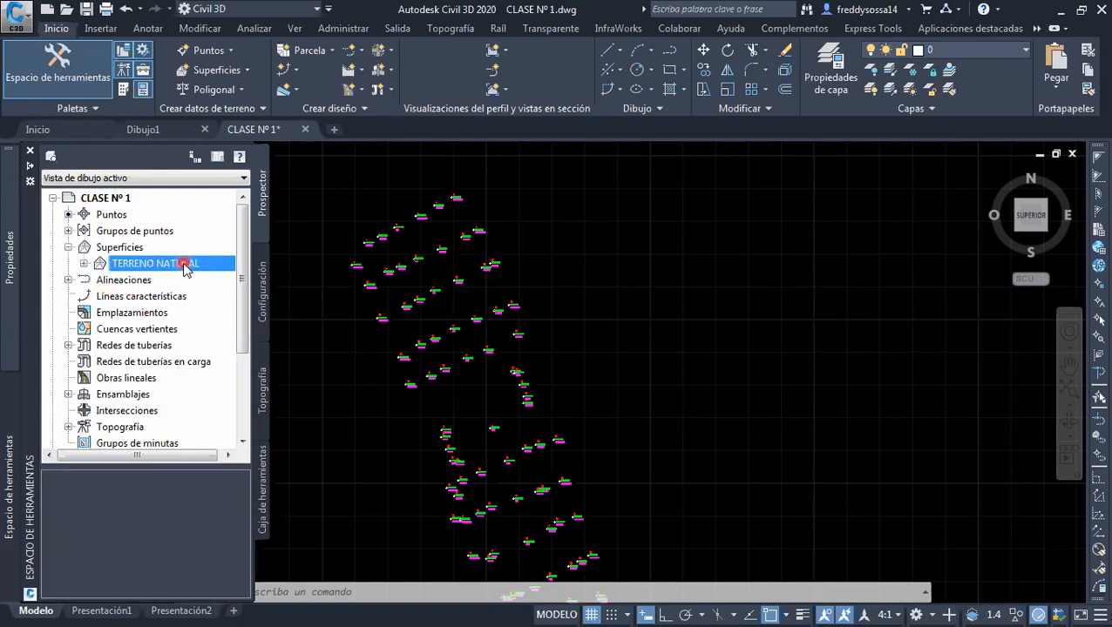
{"action": "left_click", "coordinate": [83, 264]}
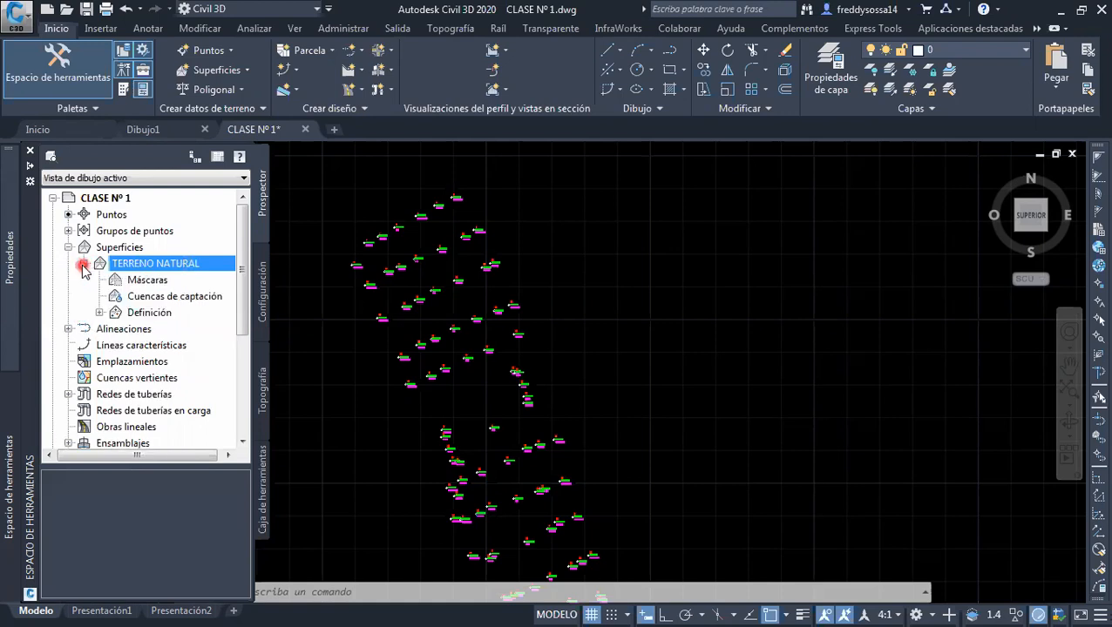
{"action": "left_click", "coordinate": [149, 284]}
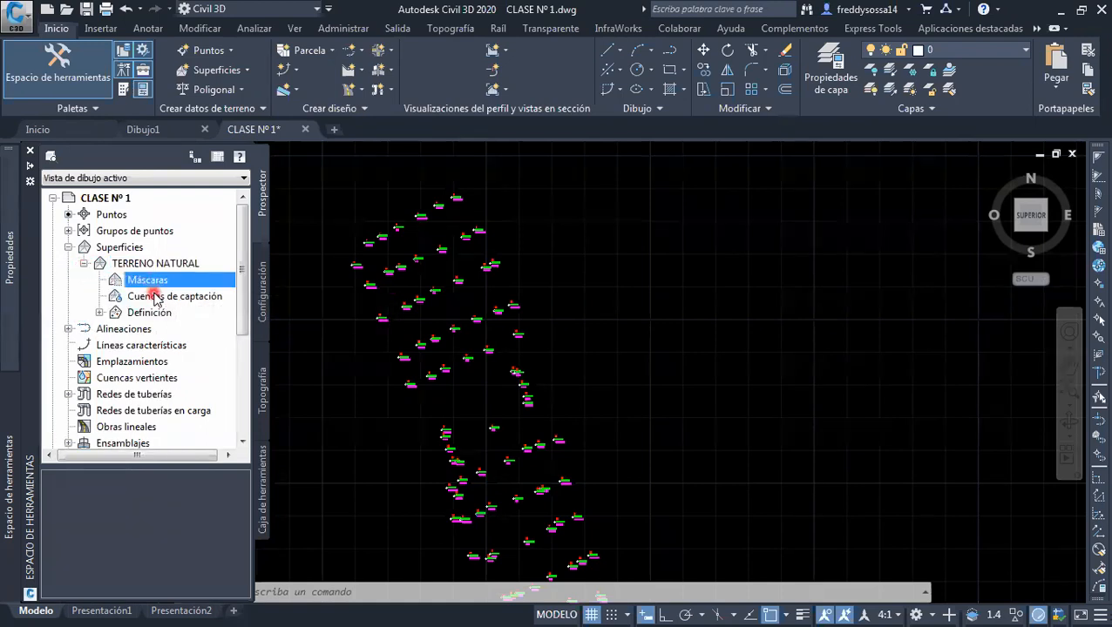
{"action": "left_click", "coordinate": [152, 297]}
{"action": "left_click", "coordinate": [155, 314]}
{"action": "left_click", "coordinate": [169, 315]}
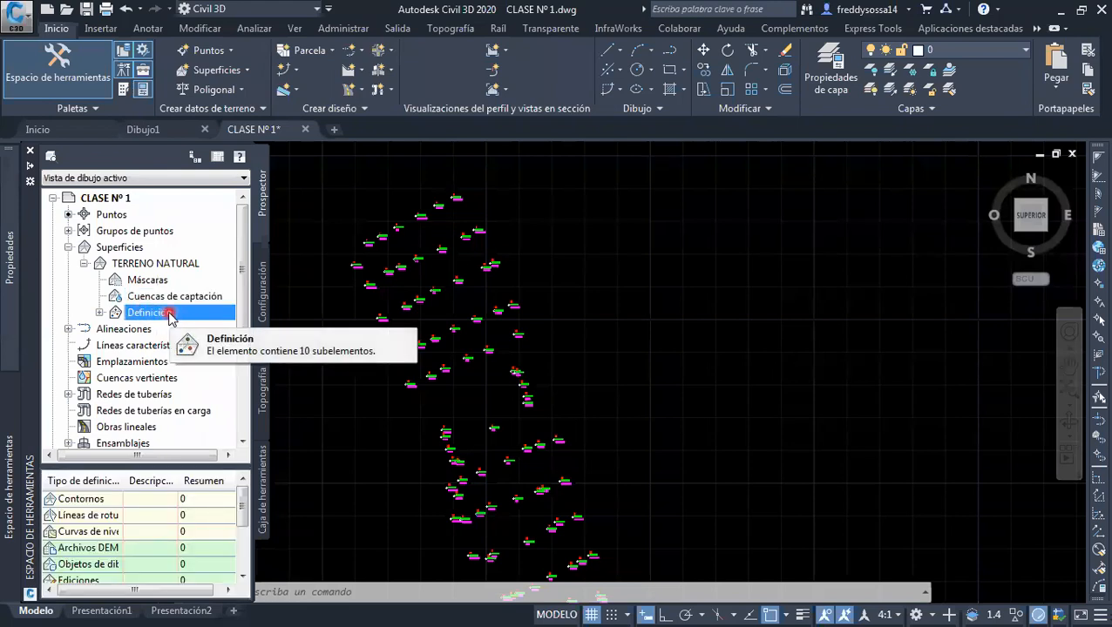
{"action": "left_click", "coordinate": [101, 313]}
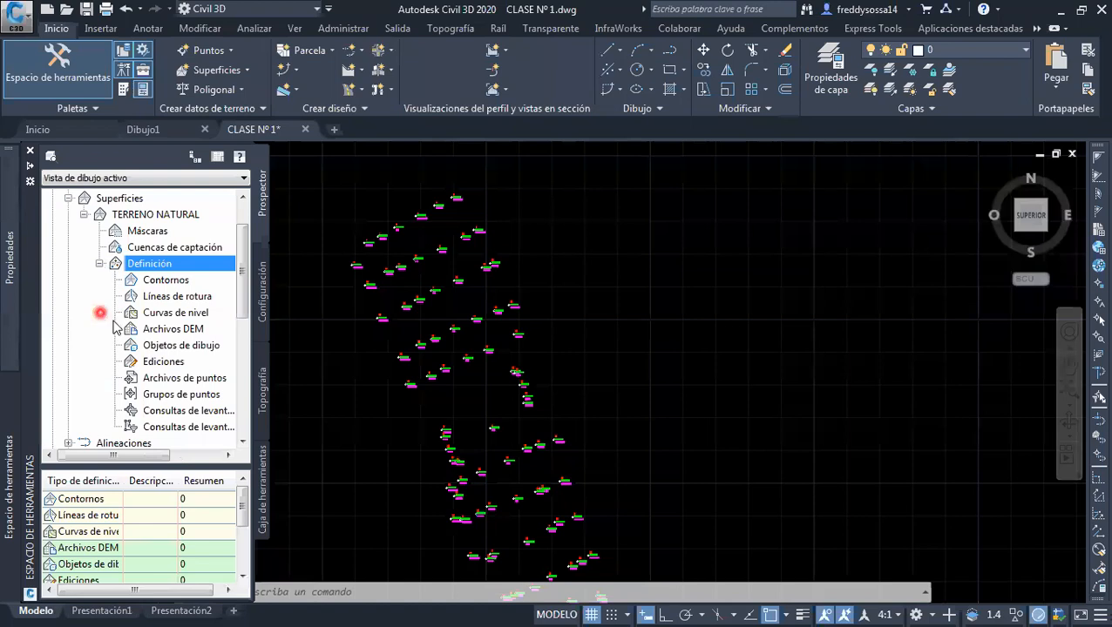
Examine the surface's definition data types, from Líneas de rotura through Archivos de puntos
{"action": "left_click", "coordinate": [180, 296]}
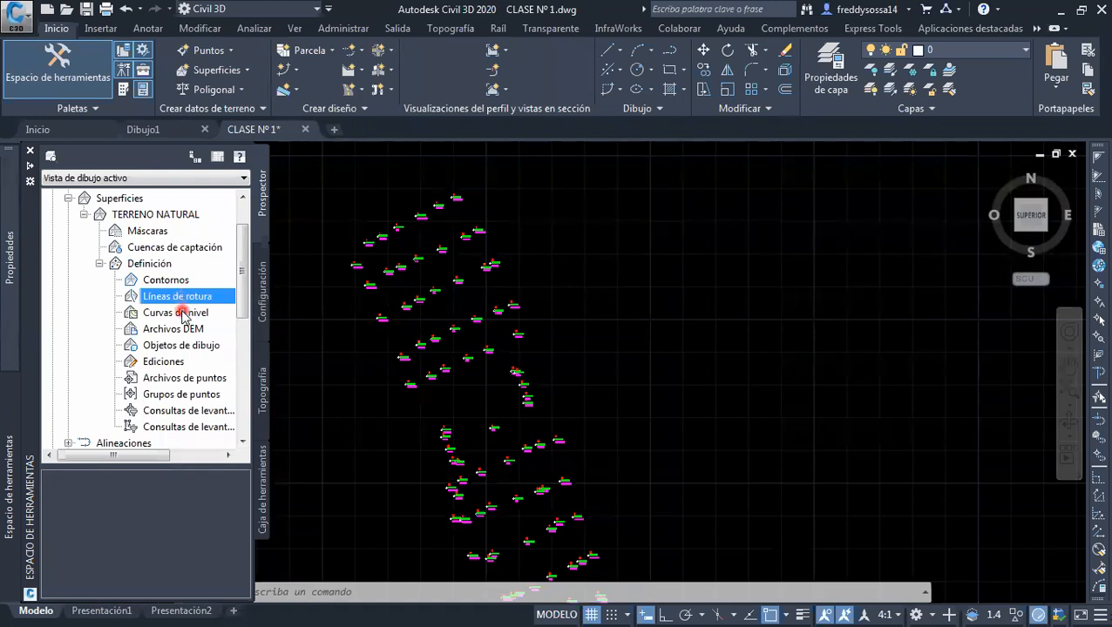
{"action": "left_click", "coordinate": [191, 314]}
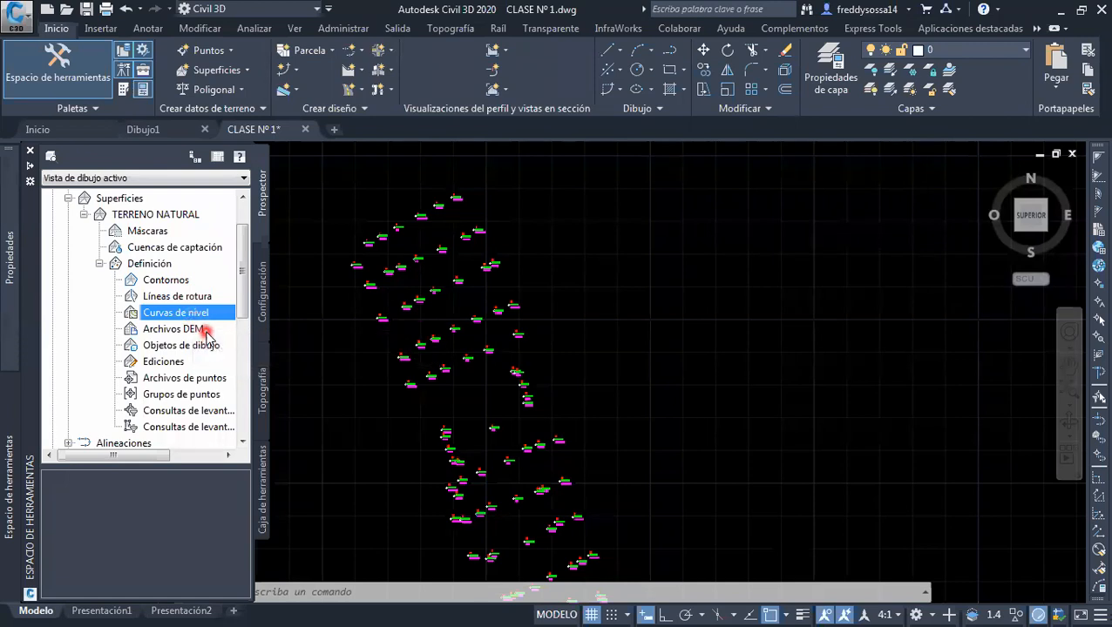
{"action": "left_click", "coordinate": [205, 332]}
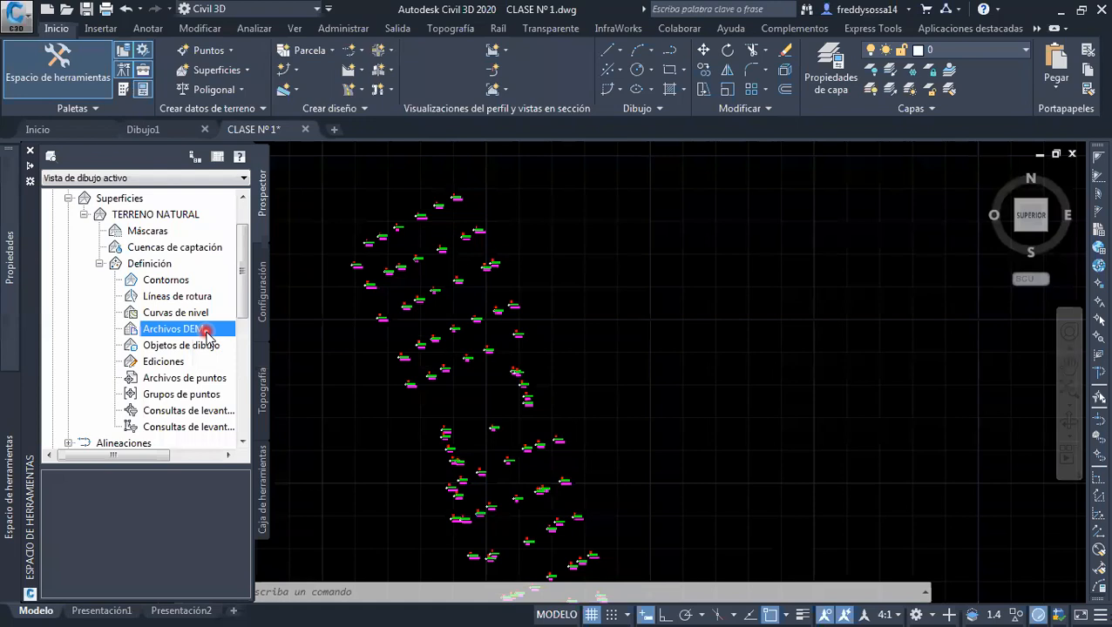
{"action": "left_click", "coordinate": [181, 346]}
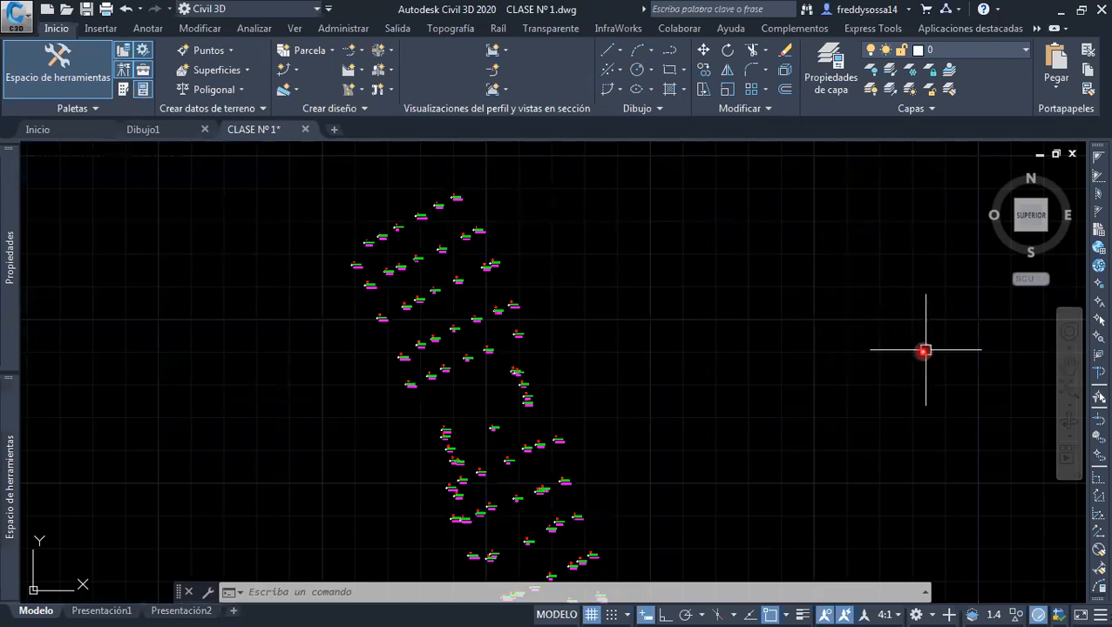
{"action": "mouse_move", "coordinate": [8, 252]}
{"action": "mouse_move", "coordinate": [17, 440]}
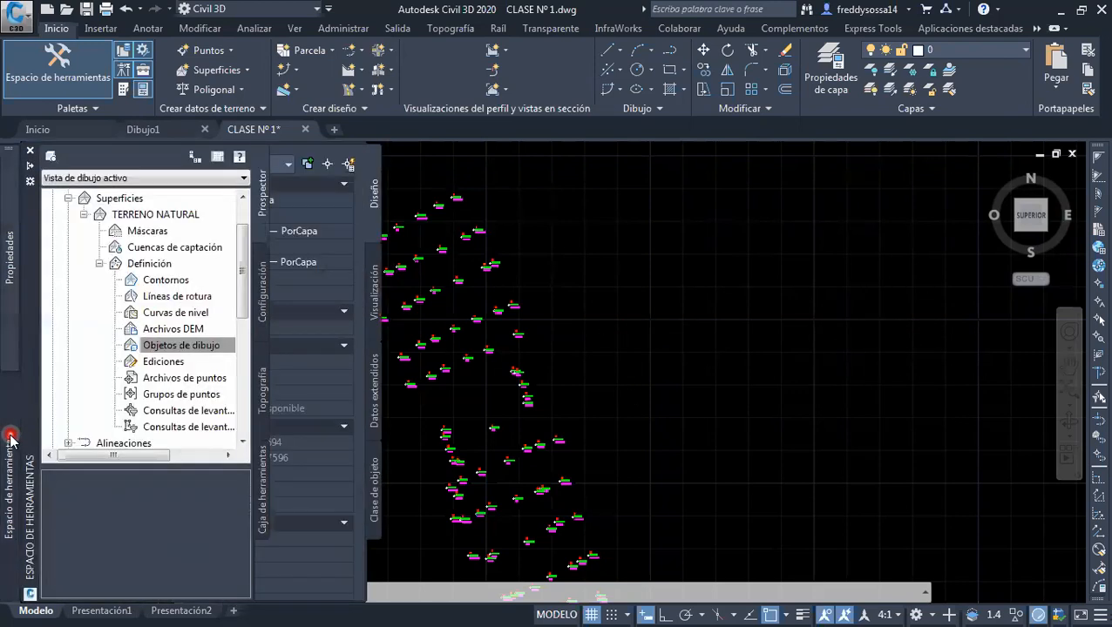
{"action": "left_click", "coordinate": [174, 362]}
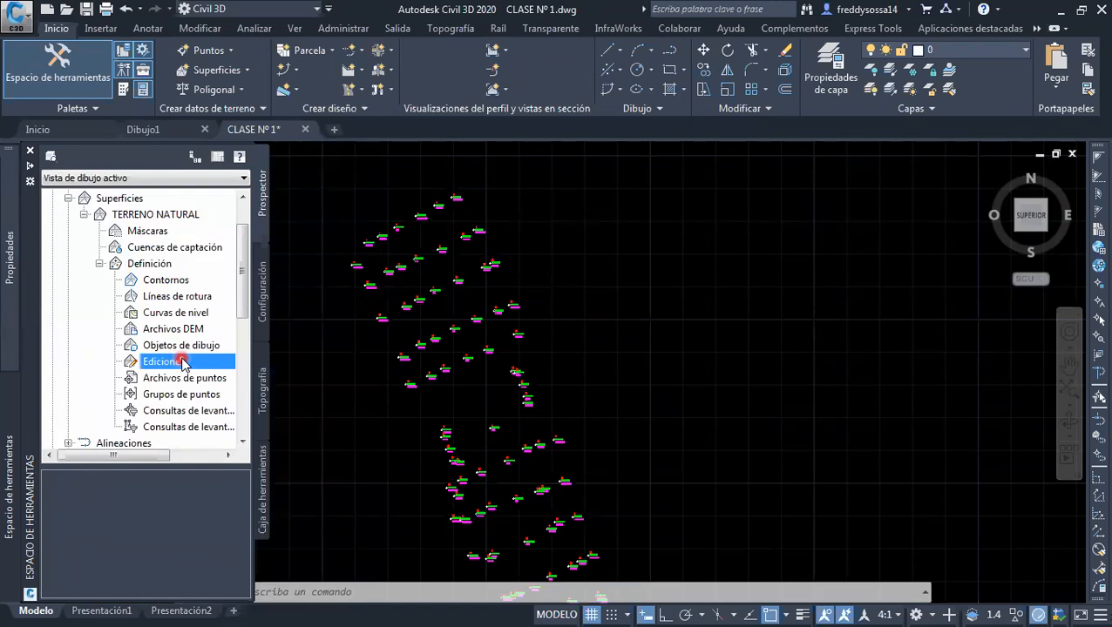
{"action": "left_click", "coordinate": [187, 378]}
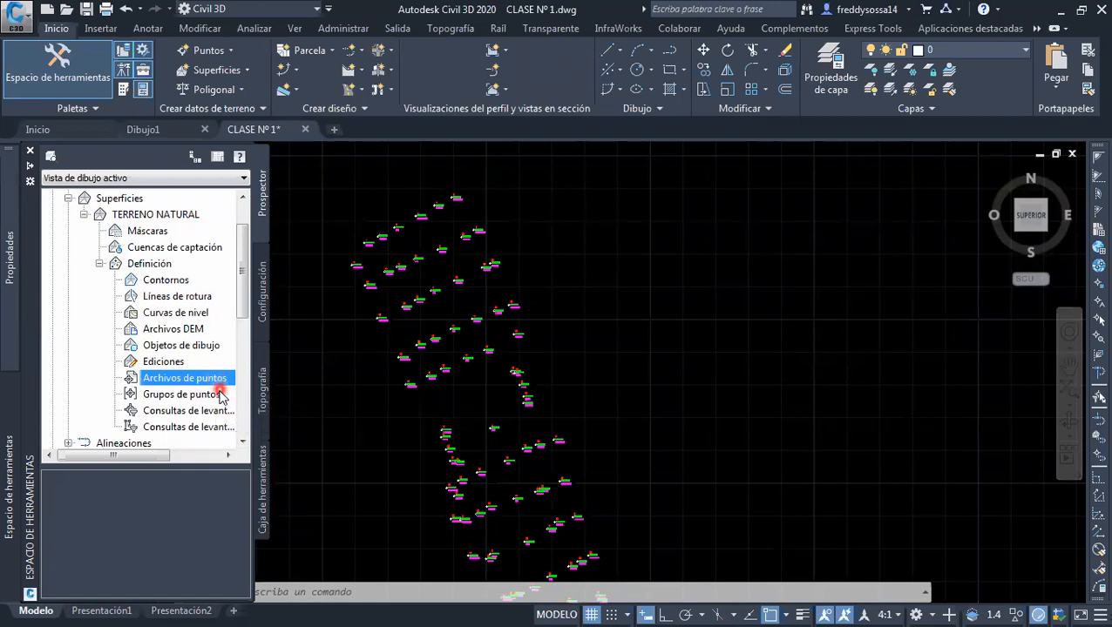
Add the point group _Todos los puntos to the definition of the TERRENO NATURAL surface
{"action": "left_click", "coordinate": [222, 396]}
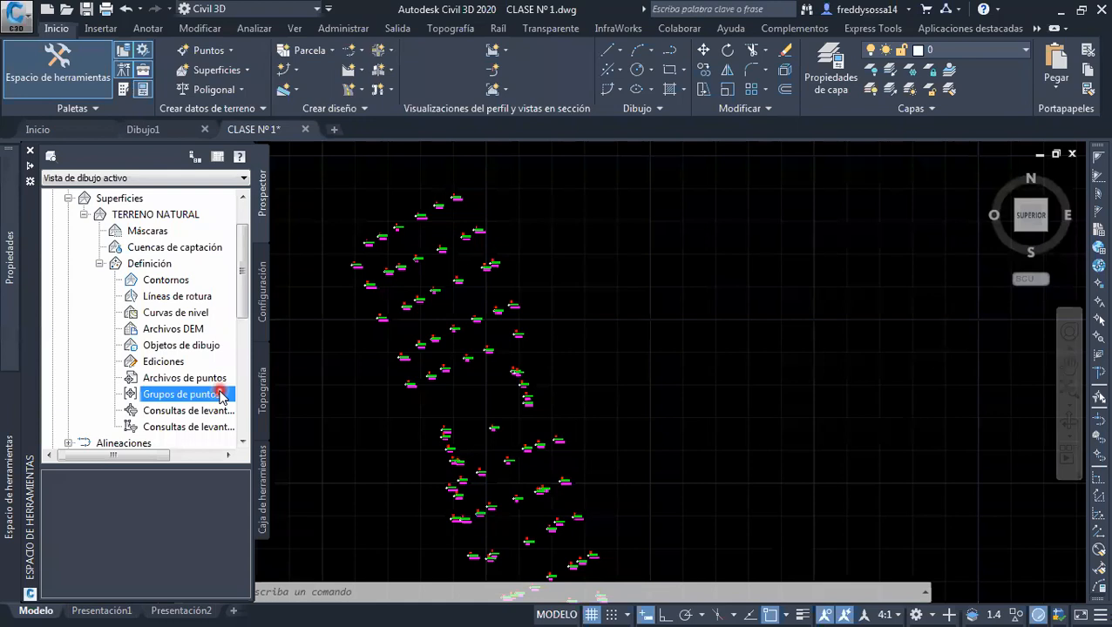
{"action": "mouse_move", "coordinate": [221, 396]}
{"action": "left_mouse_down"}
{"action": "mouse_move", "coordinate": [185, 403]}
{"action": "mouse_move", "coordinate": [205, 398]}
{"action": "left_mouse_up"}
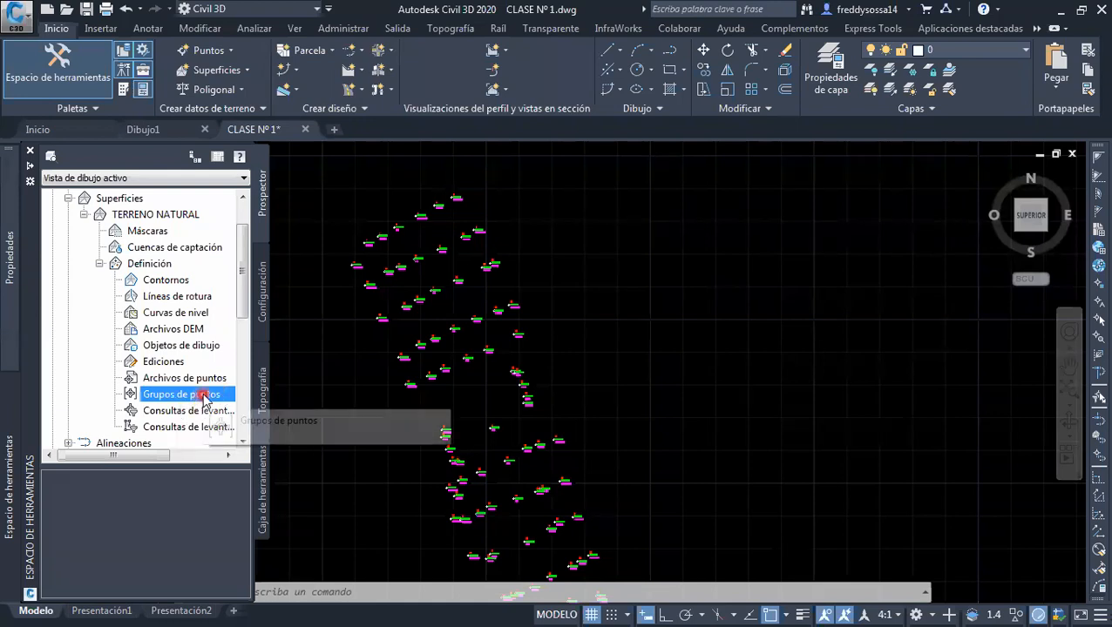
{"action": "right_click", "coordinate": [206, 399]}
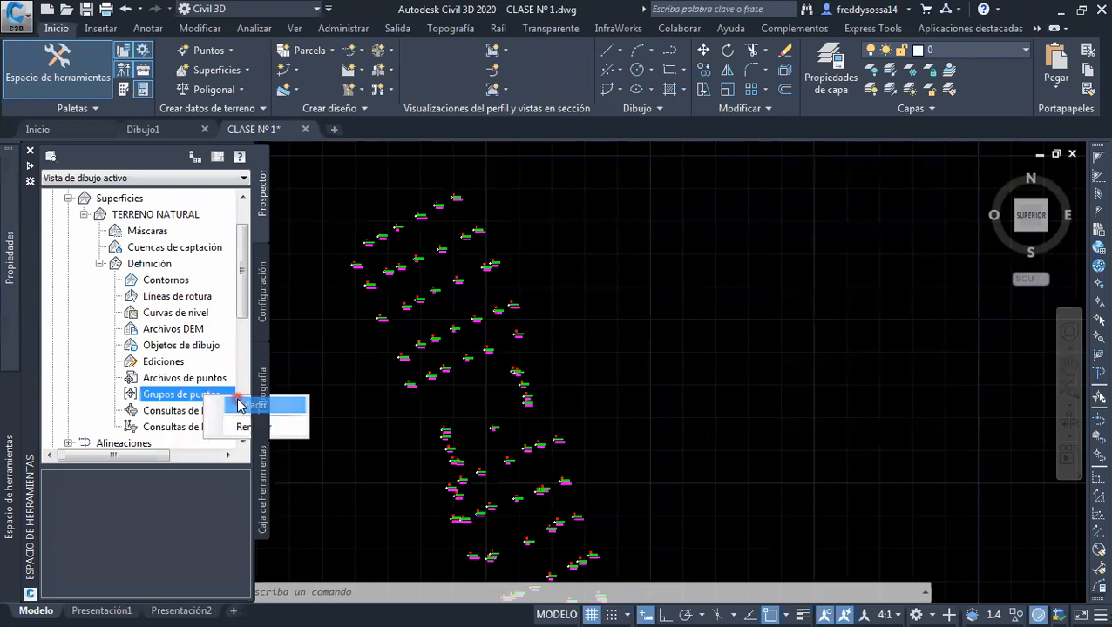
{"action": "left_click", "coordinate": [239, 406]}
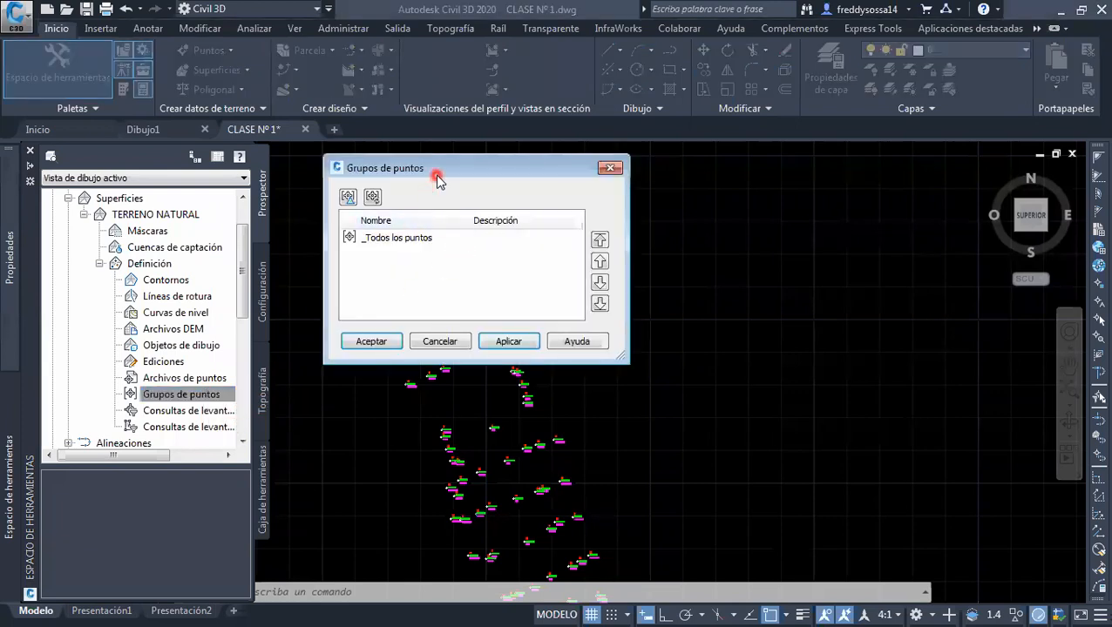
{"action": "left_click_drag", "start_coordinate": [436, 167], "coordinate": [661, 249]}
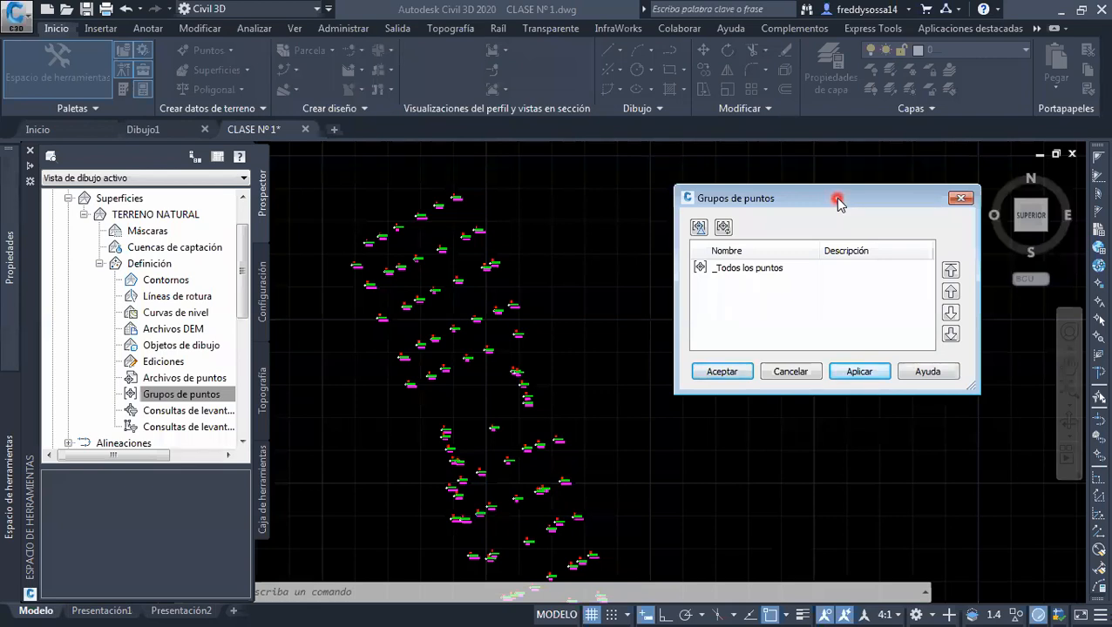
{"action": "left_click", "coordinate": [767, 271]}
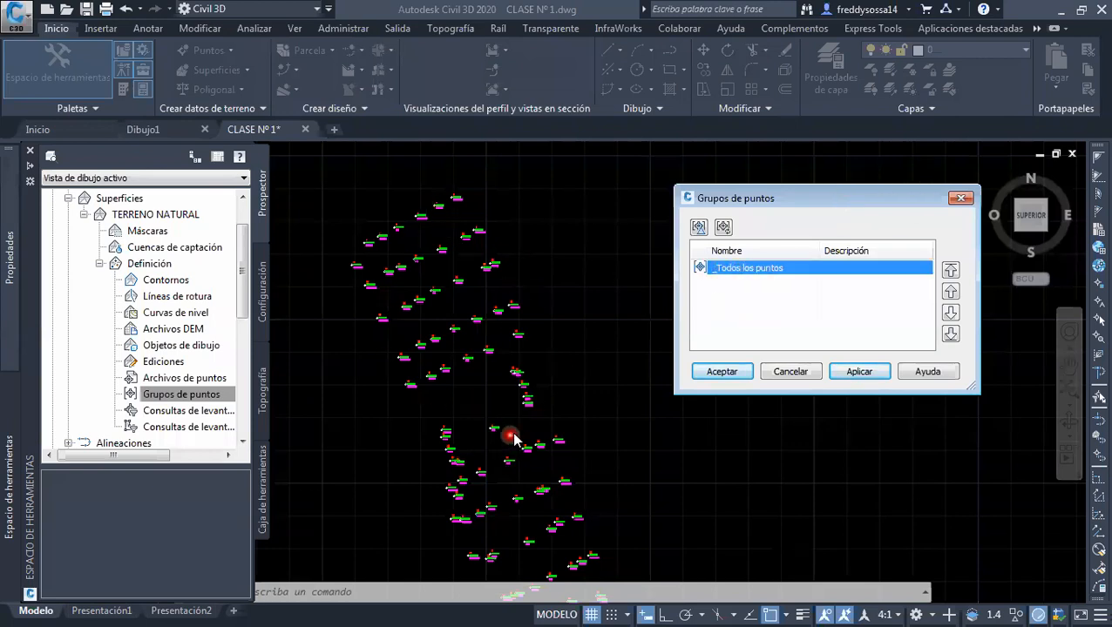
{"action": "left_click", "coordinate": [859, 372]}
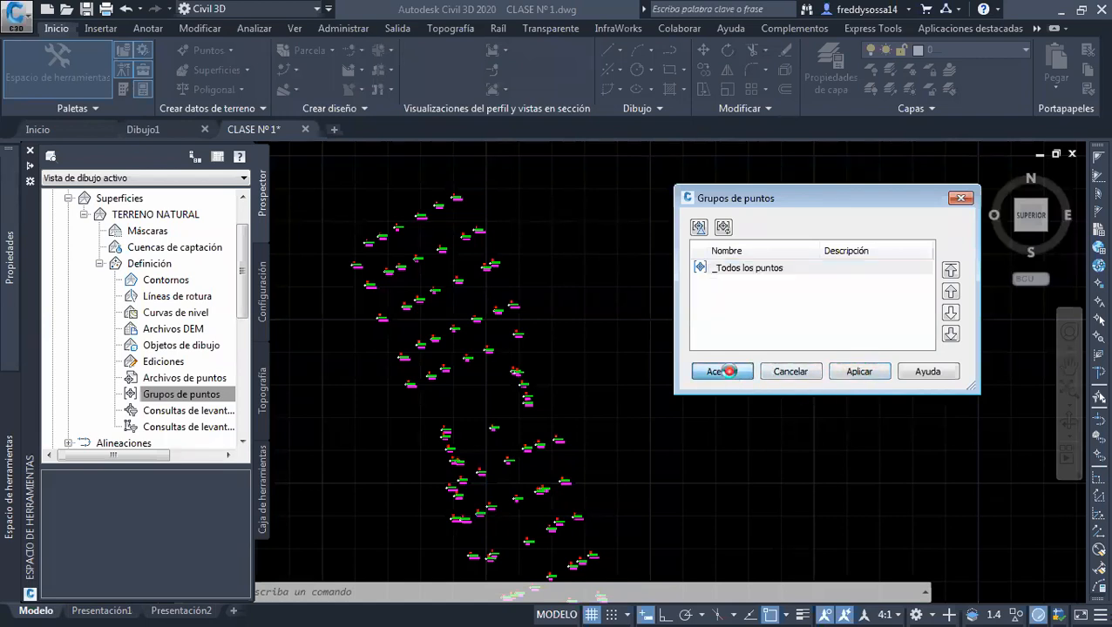
{"action": "left_click", "coordinate": [723, 371]}
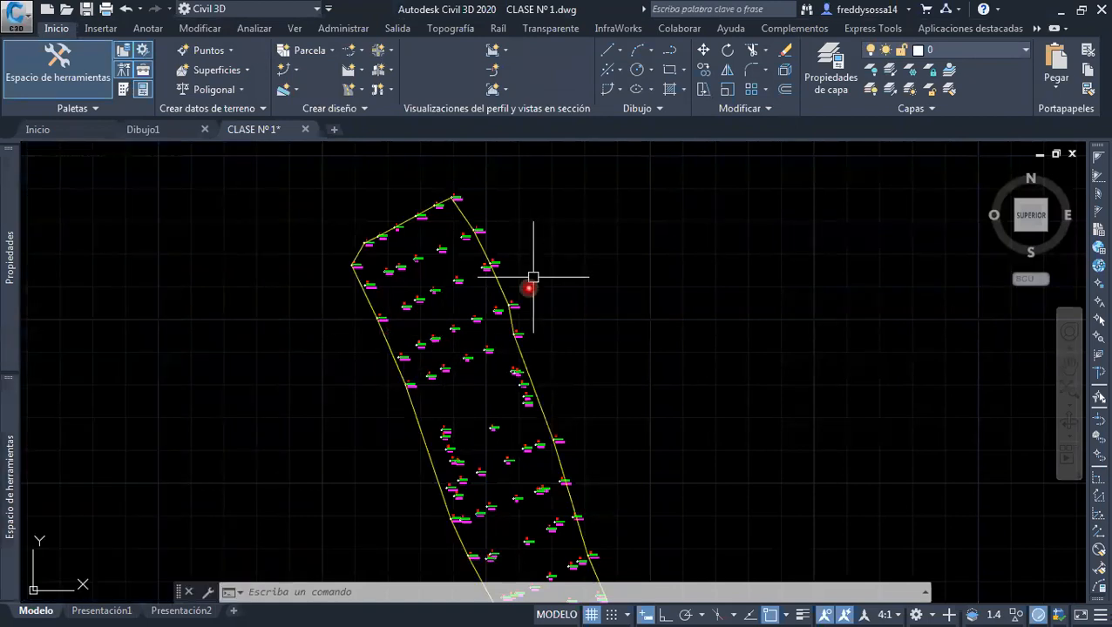
Open the TERRENO NATURAL surface in the object viewer and enlarge the viewer to full screen
{"action": "scroll", "coordinate": [521, 313], "scroll_direction": "down", "scroll_amount": 2}
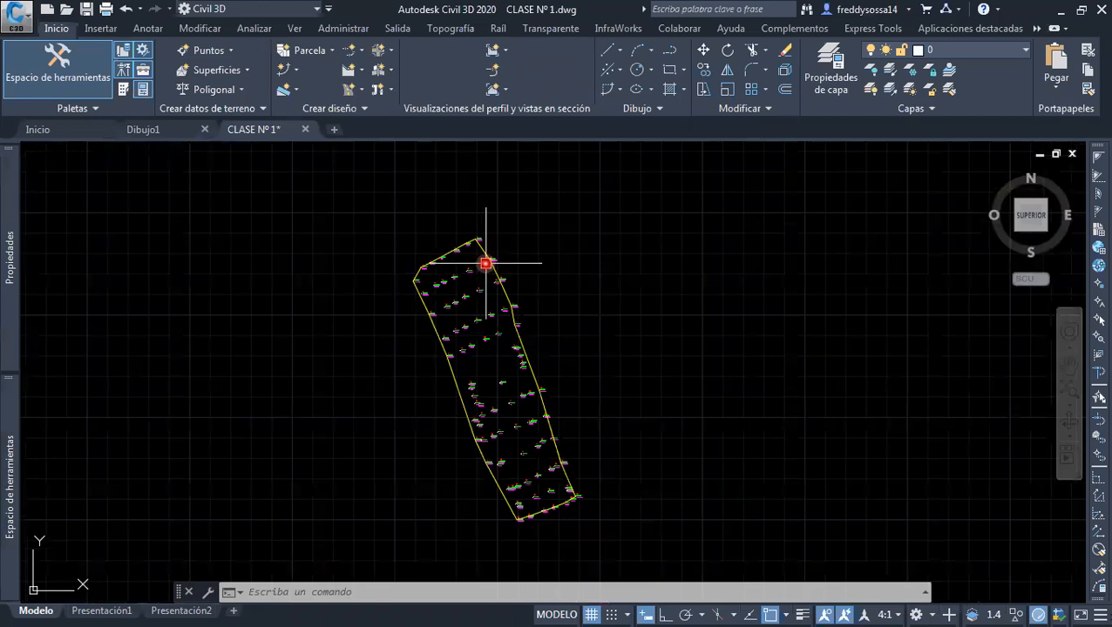
{"action": "scroll", "coordinate": [489, 261], "scroll_direction": "up", "scroll_amount": 2}
{"action": "scroll", "coordinate": [470, 279], "scroll_direction": "down", "scroll_amount": 2}
{"action": "scroll", "coordinate": [410, 290], "scroll_direction": "up", "scroll_amount": 2}
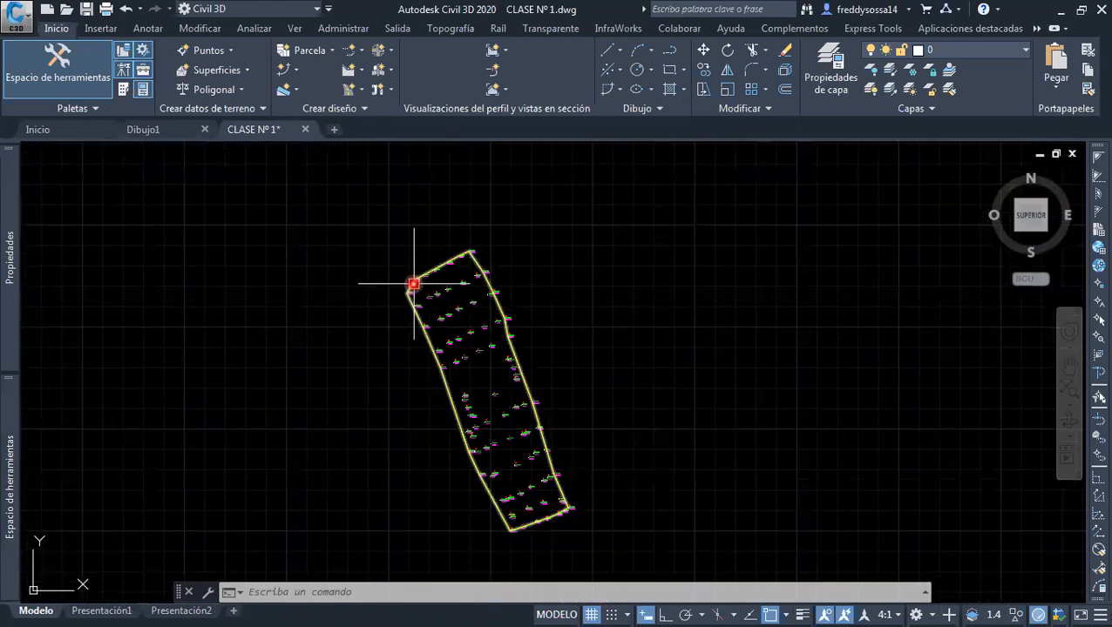
{"action": "scroll", "coordinate": [514, 303], "scroll_direction": "down", "scroll_amount": 2}
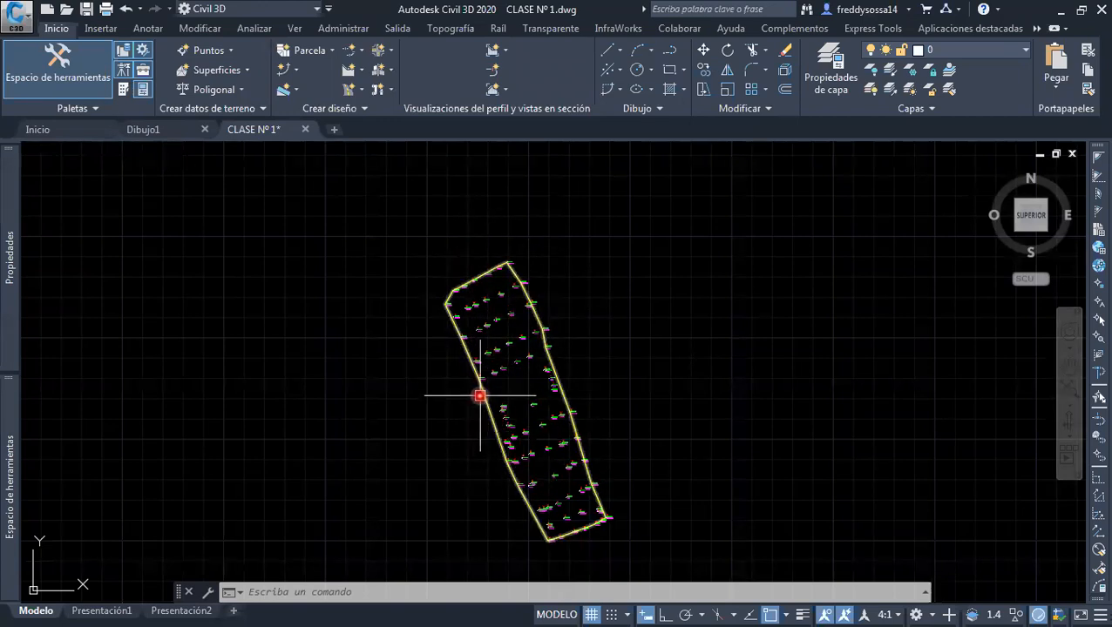
{"action": "scroll", "coordinate": [479, 395], "scroll_direction": "up", "scroll_amount": 4}
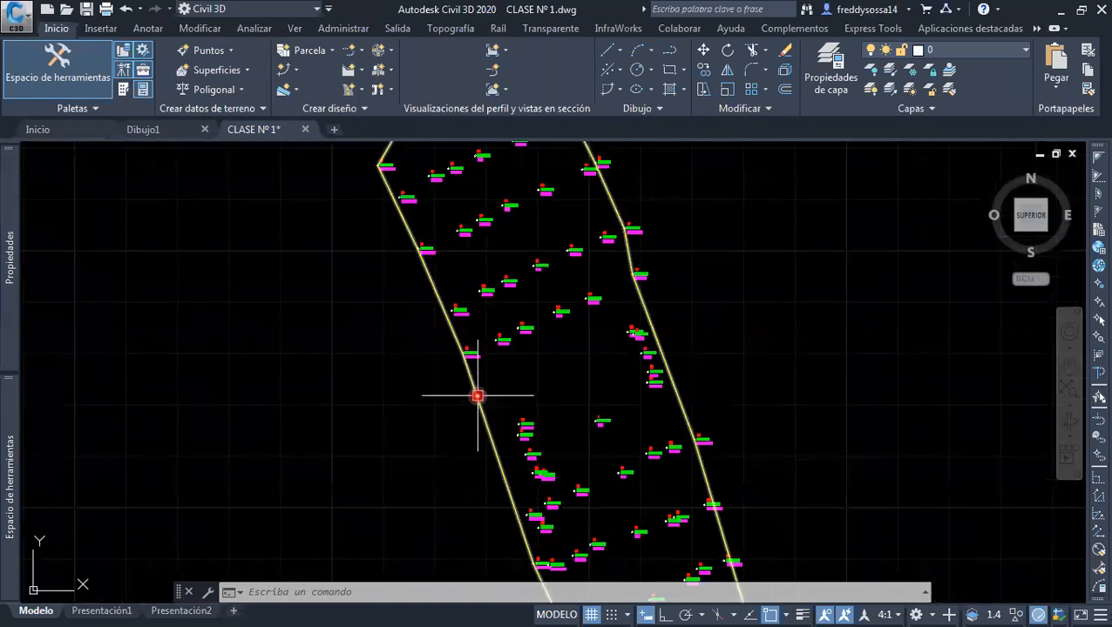
{"action": "left_click", "coordinate": [477, 396]}
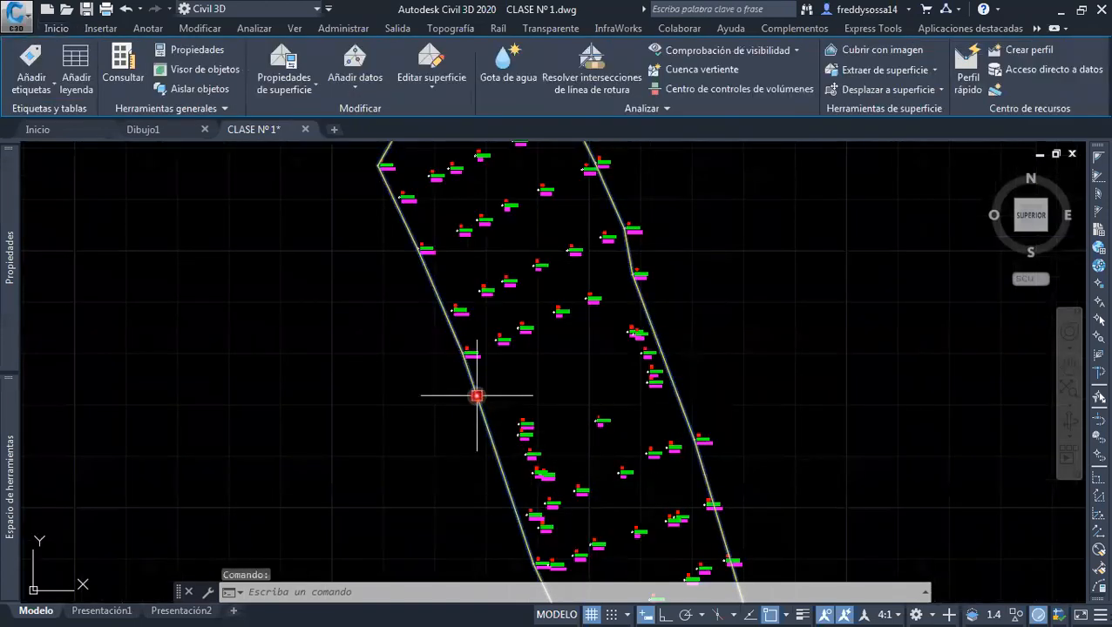
{"action": "right_click", "coordinate": [477, 395]}
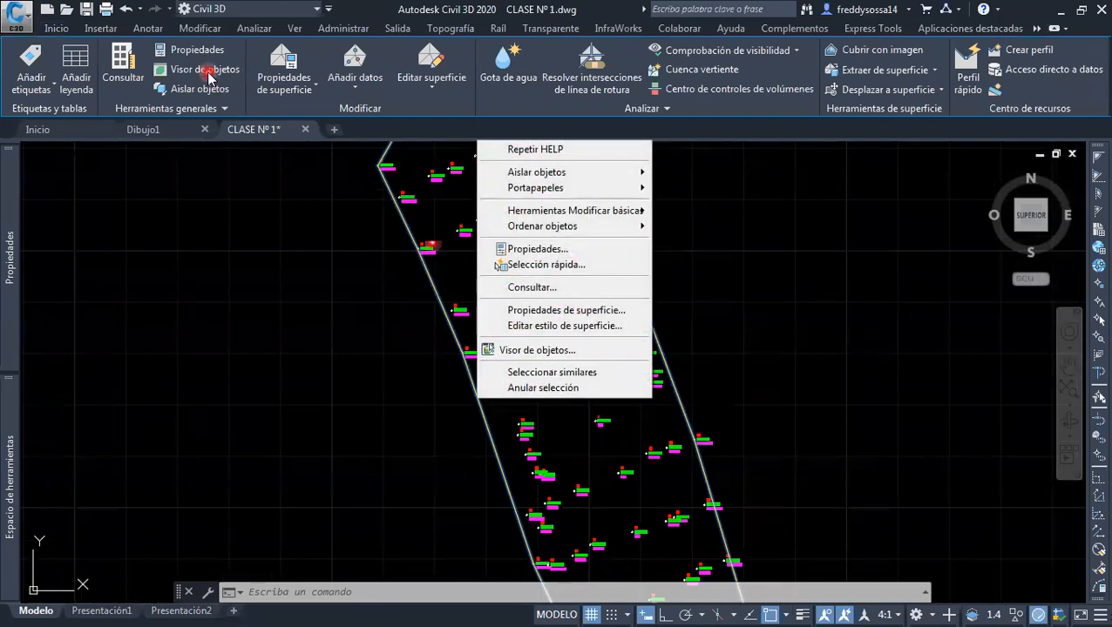
{"action": "left_click", "coordinate": [529, 351]}
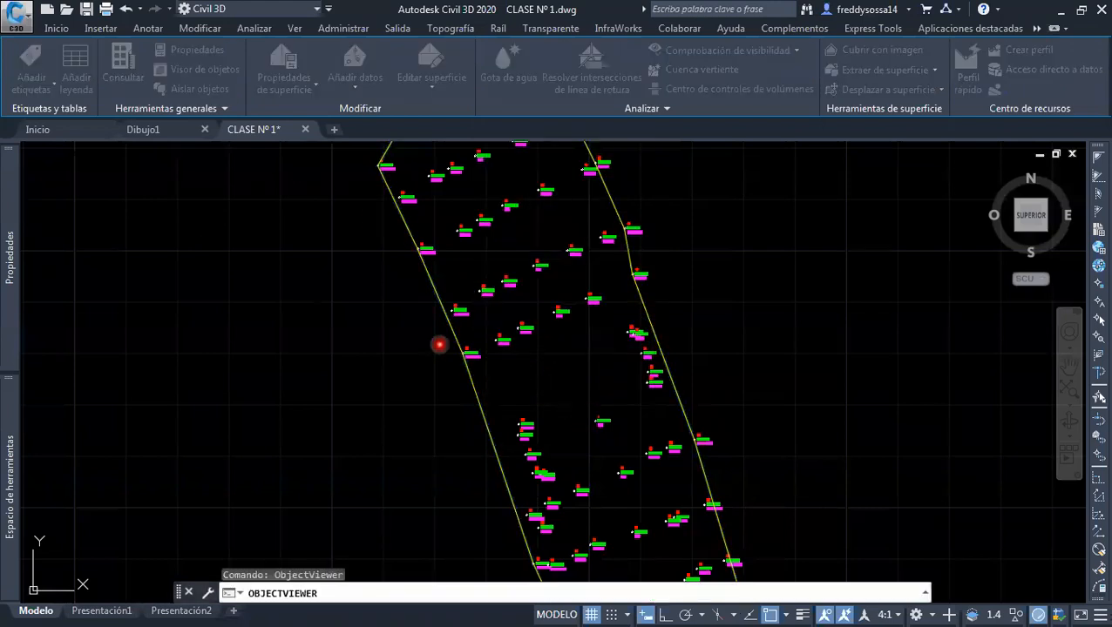
{"action": "double_click", "coordinate": [401, 91]}
Inspect the relief of the surface in 3D from several angles in the Realista visual style
{"action": "mouse_move", "coordinate": [444, 313]}
{"action": "left_mouse_down"}
{"action": "mouse_move", "coordinate": [459, 291]}
{"action": "mouse_move", "coordinate": [695, 470]}
{"action": "mouse_move", "coordinate": [712, 372]}
{"action": "mouse_move", "coordinate": [578, 327]}
{"action": "mouse_move", "coordinate": [472, 350]}
{"action": "mouse_move", "coordinate": [419, 328]}
{"action": "mouse_move", "coordinate": [650, 379]}
{"action": "mouse_move", "coordinate": [609, 424]}
{"action": "mouse_move", "coordinate": [571, 332]}
{"action": "mouse_move", "coordinate": [643, 316]}
{"action": "mouse_move", "coordinate": [556, 370]}
{"action": "mouse_move", "coordinate": [591, 337]}
{"action": "mouse_move", "coordinate": [563, 329]}
{"action": "mouse_move", "coordinate": [571, 296]}
{"action": "left_mouse_up"}
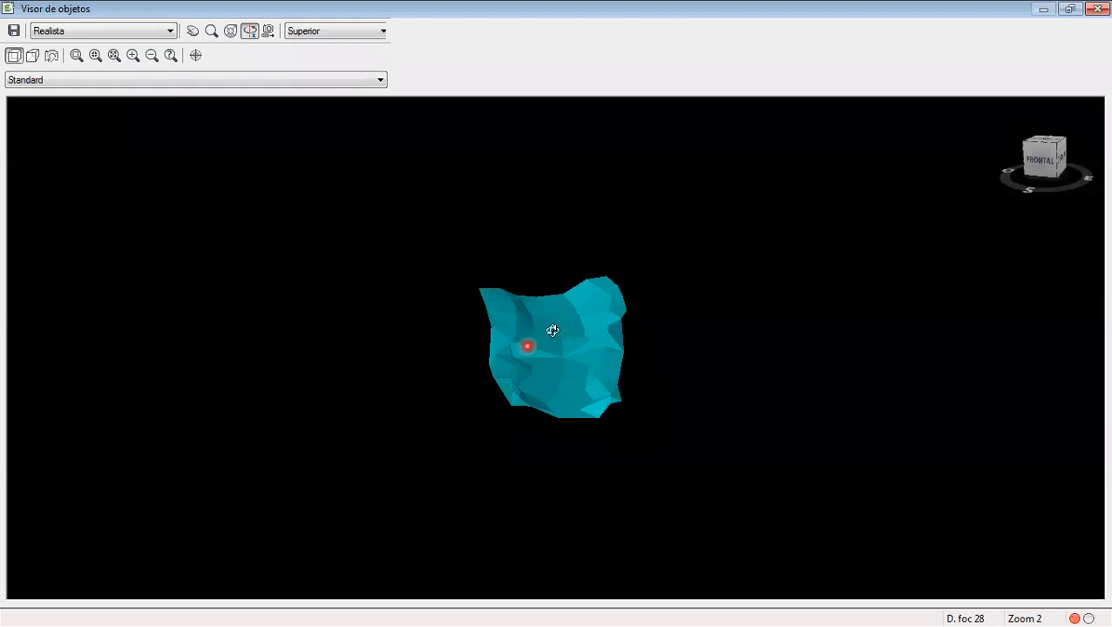
{"action": "left_click_drag", "start_coordinate": [533, 400], "coordinate": [560, 328]}
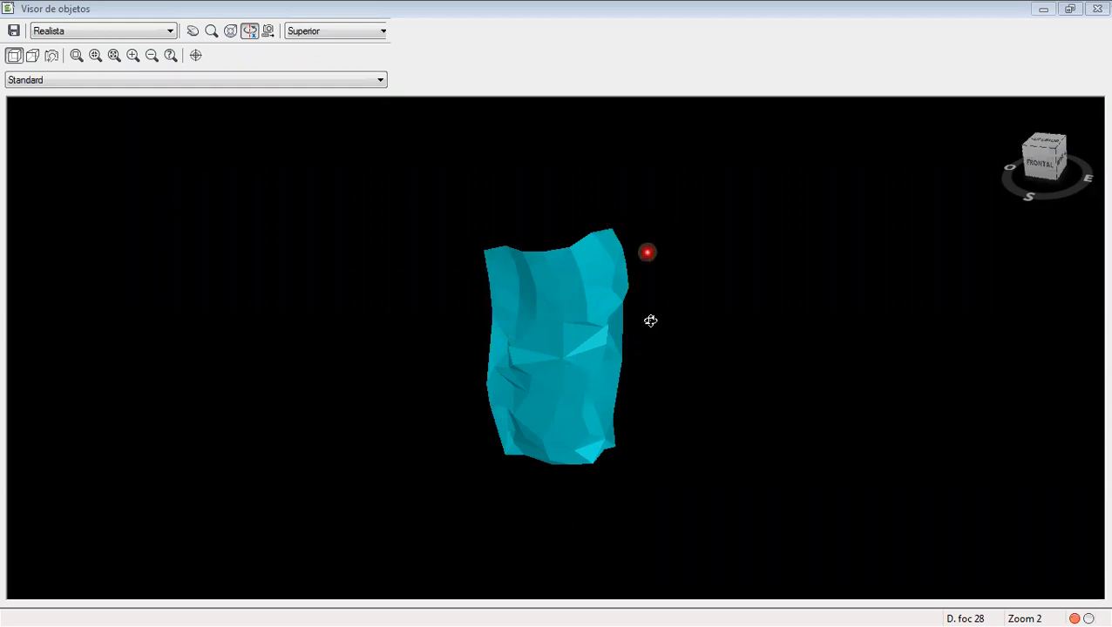
{"action": "left_click_drag", "start_coordinate": [557, 437], "coordinate": [444, 322]}
{"action": "scroll", "coordinate": [518, 389], "scroll_direction": "up", "scroll_amount": 3}
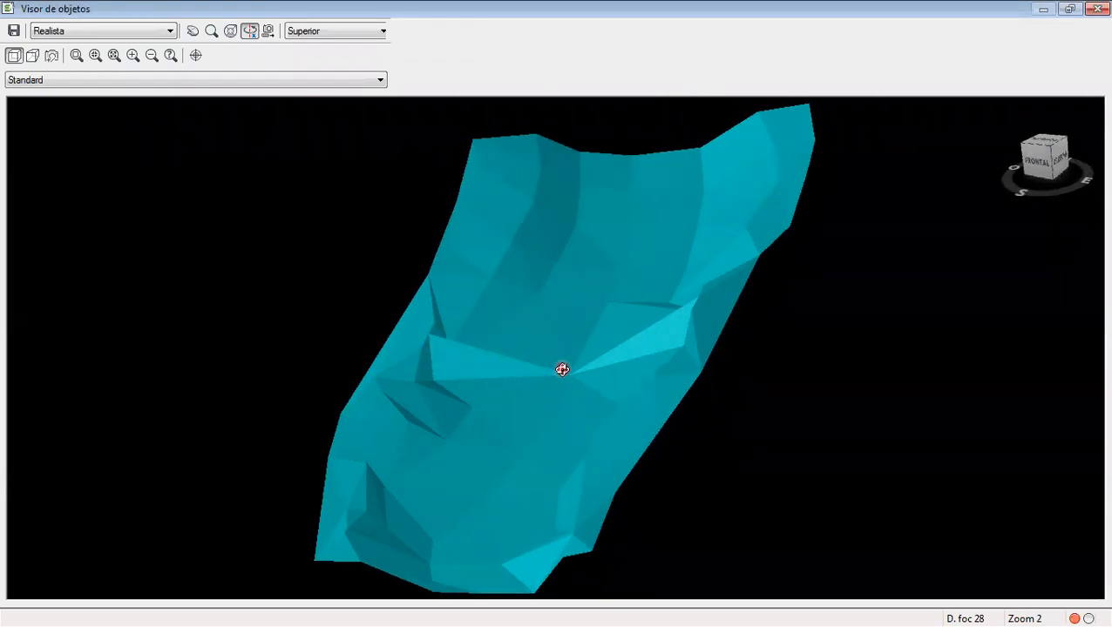
{"action": "left_click_drag", "start_coordinate": [612, 343], "coordinate": [663, 338]}
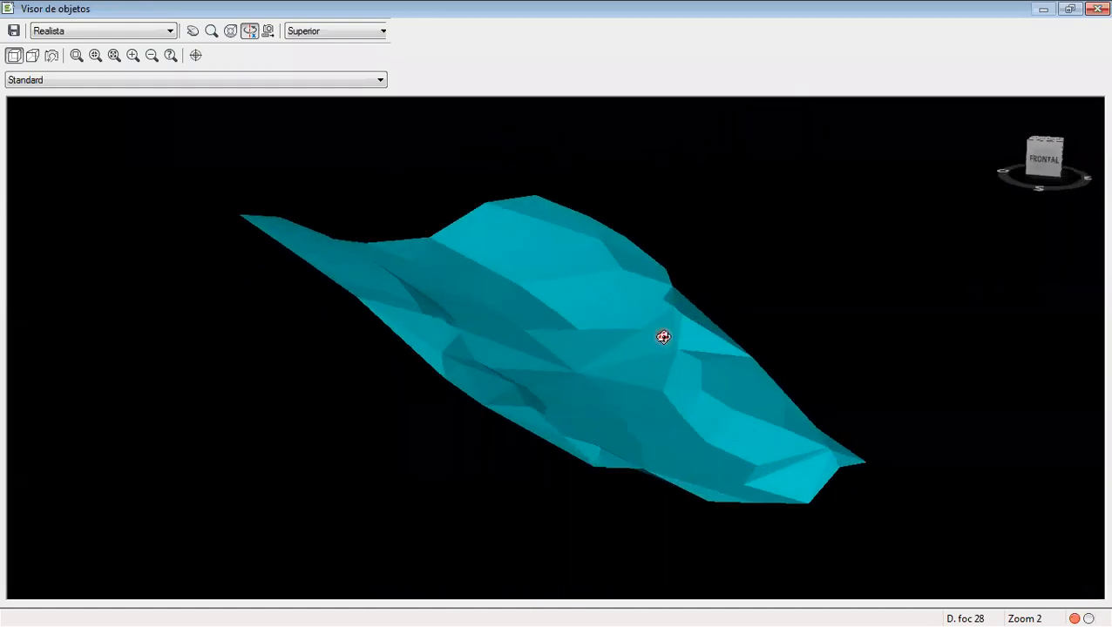
{"action": "left_click_drag", "start_coordinate": [599, 363], "coordinate": [655, 459]}
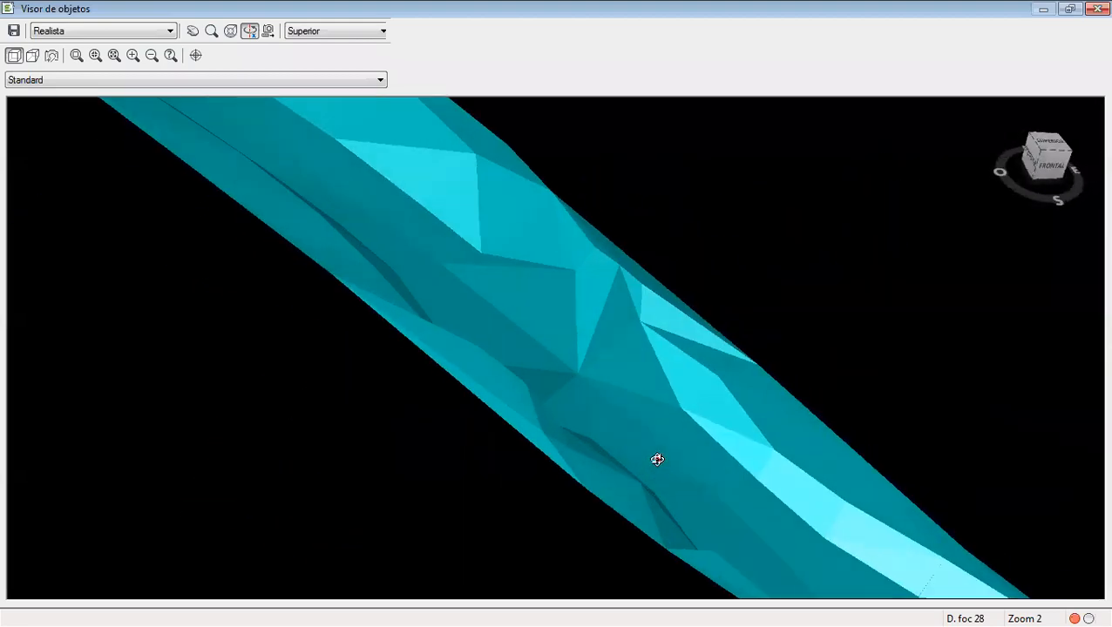
Display the surface in the Estructura alámbrica visual style and examine its triangulation in 3D
{"action": "left_click", "coordinate": [149, 30]}
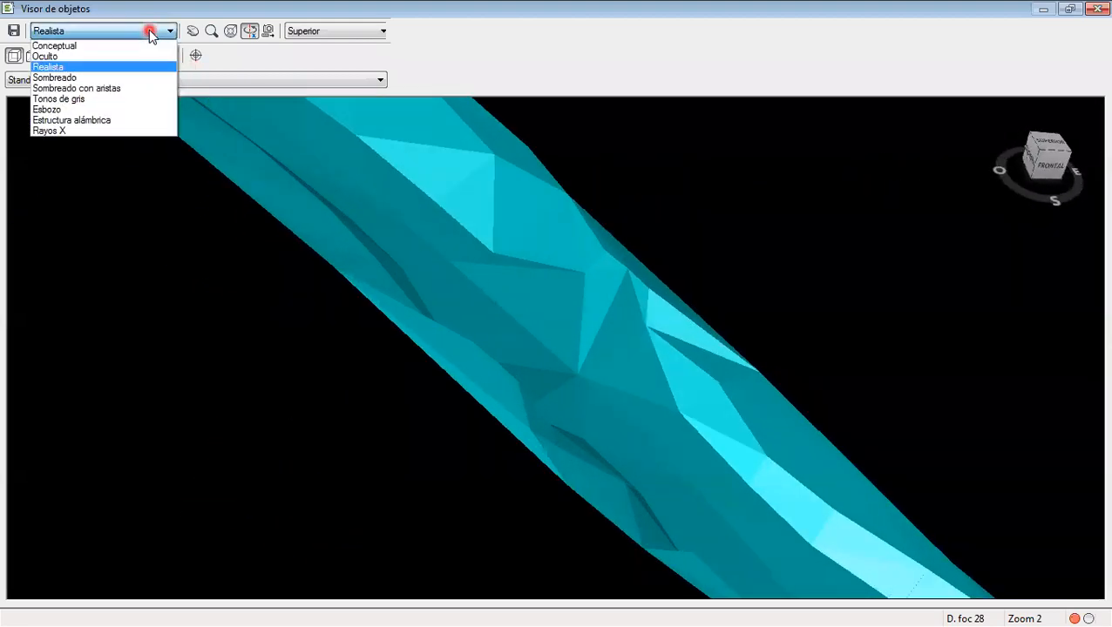
{"action": "left_click", "coordinate": [94, 121]}
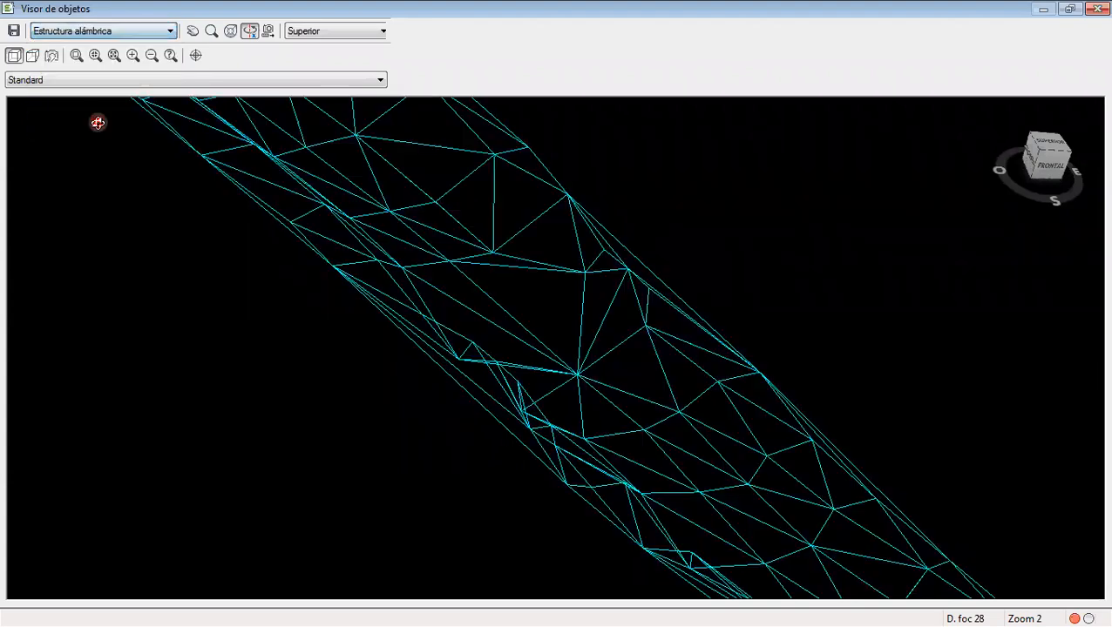
{"action": "left_click_drag", "start_coordinate": [251, 178], "coordinate": [573, 325]}
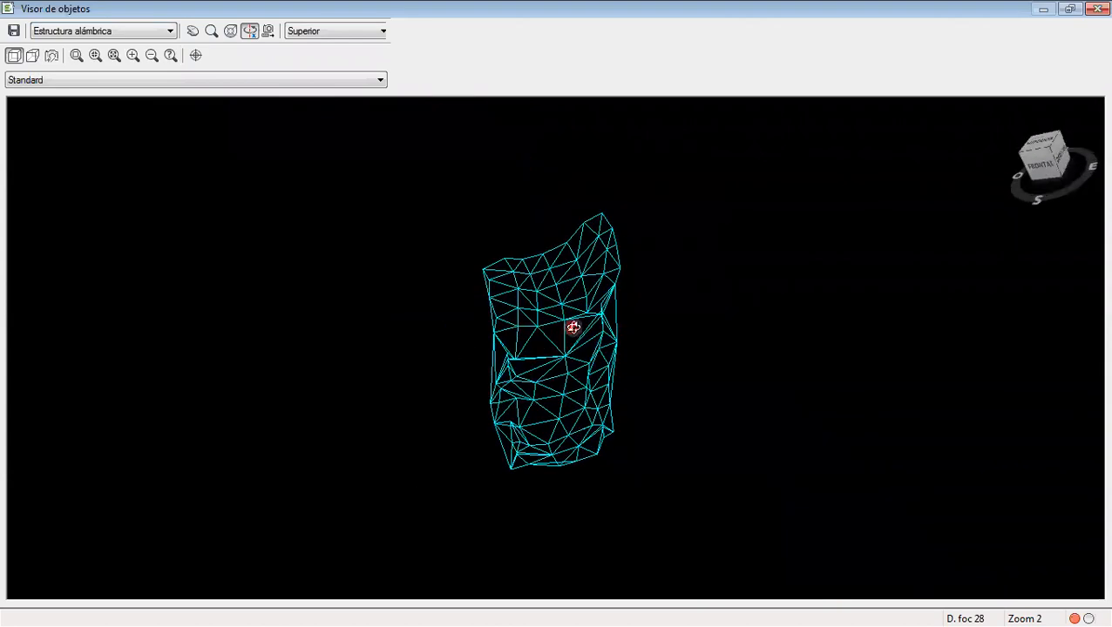
{"action": "scroll", "coordinate": [567, 309], "scroll_direction": "up", "scroll_amount": 3}
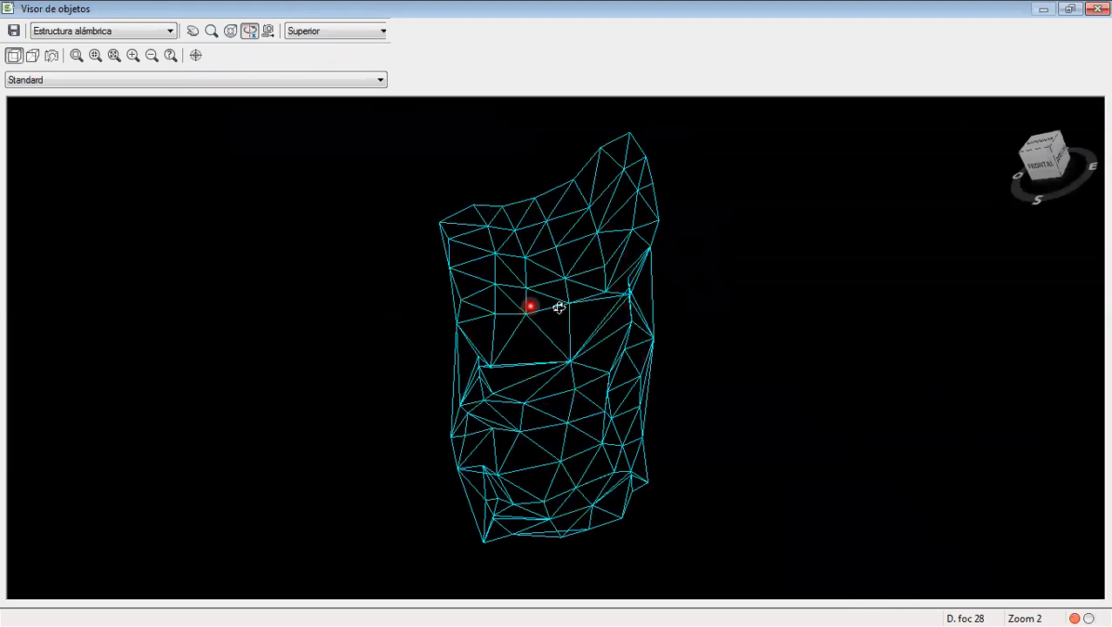
Display the surface in the Conceptual visual style and view it from another angle
{"action": "left_click", "coordinate": [50, 31]}
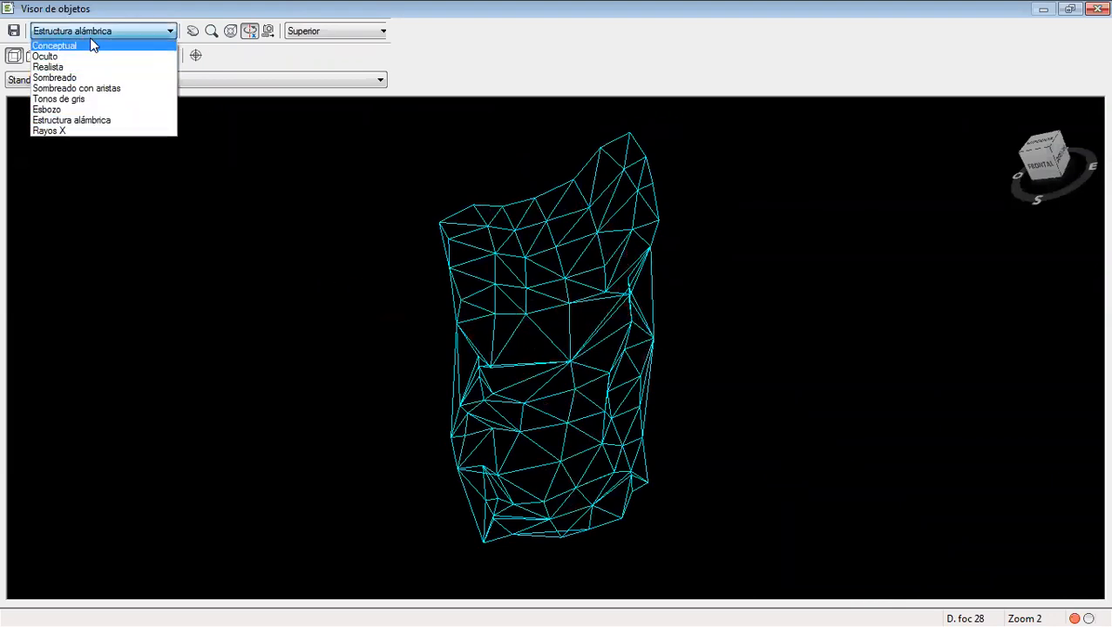
{"action": "left_click", "coordinate": [89, 44]}
{"action": "left_click_drag", "start_coordinate": [492, 279], "coordinate": [541, 240]}
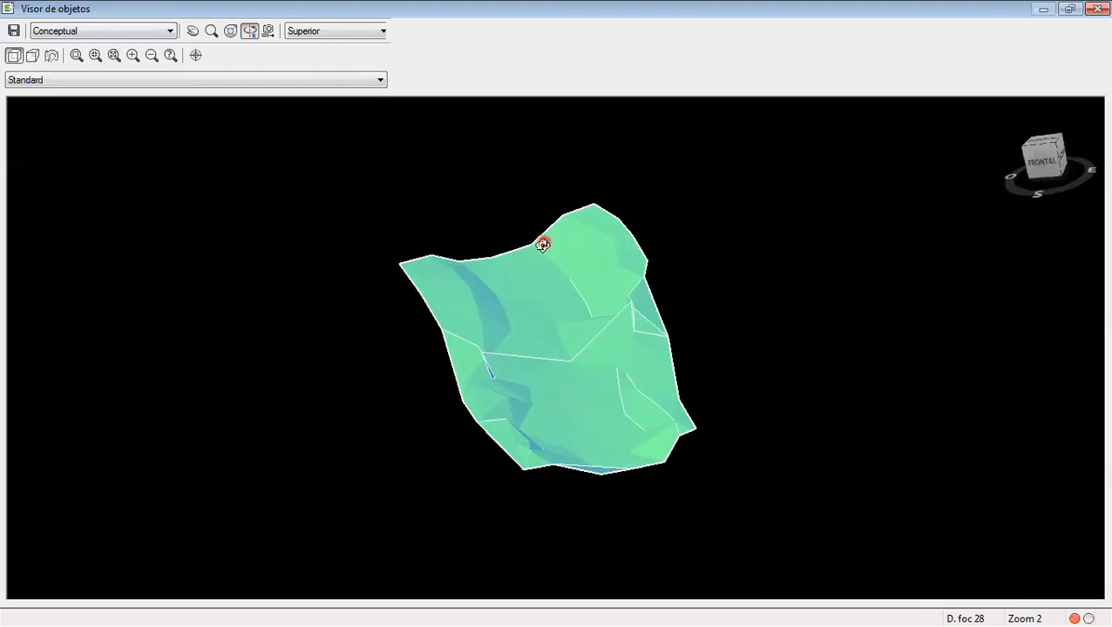
Return the surface to the Realista visual style, view it from another angle and close the object viewer
{"action": "left_click", "coordinate": [170, 31]}
{"action": "left_click", "coordinate": [77, 67]}
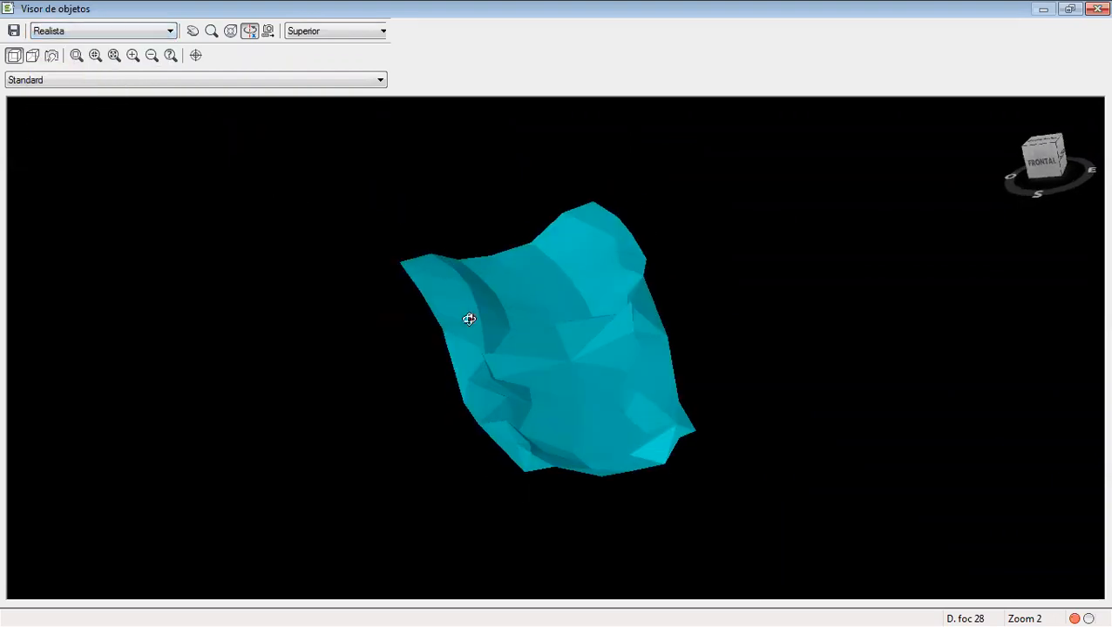
{"action": "left_click_drag", "start_coordinate": [467, 316], "coordinate": [744, 306]}
{"action": "left_click", "coordinate": [1096, 7]}
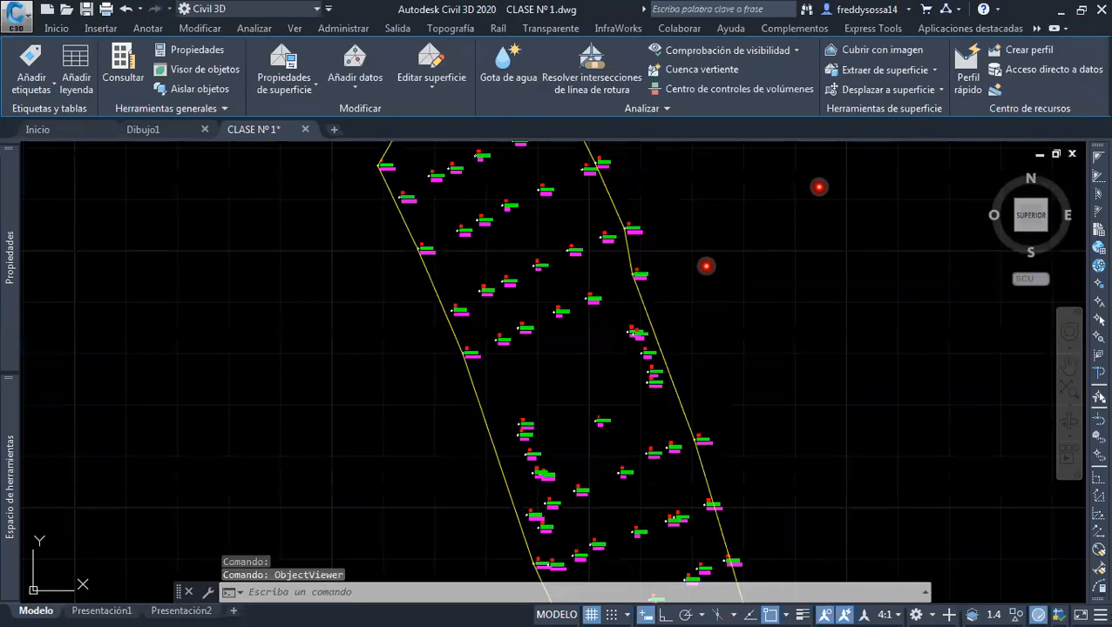
Open the TERRENO NATURAL surface's style for editing and show its component display settings
{"action": "scroll", "coordinate": [527, 345], "scroll_direction": "down", "scroll_amount": 2}
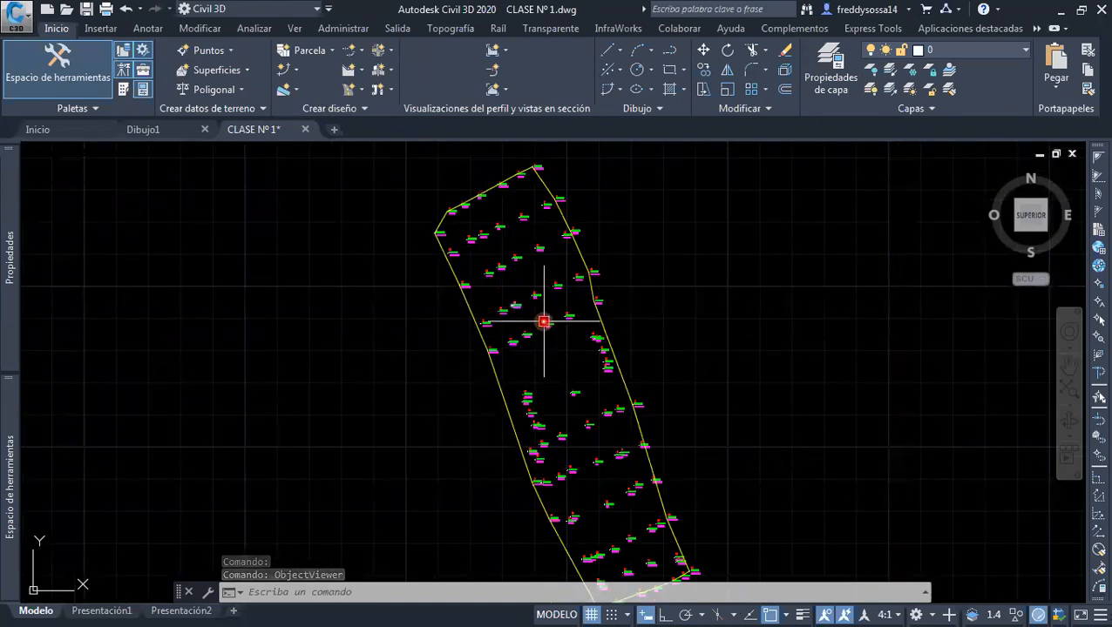
{"action": "scroll", "coordinate": [507, 379], "scroll_direction": "up", "scroll_amount": 3}
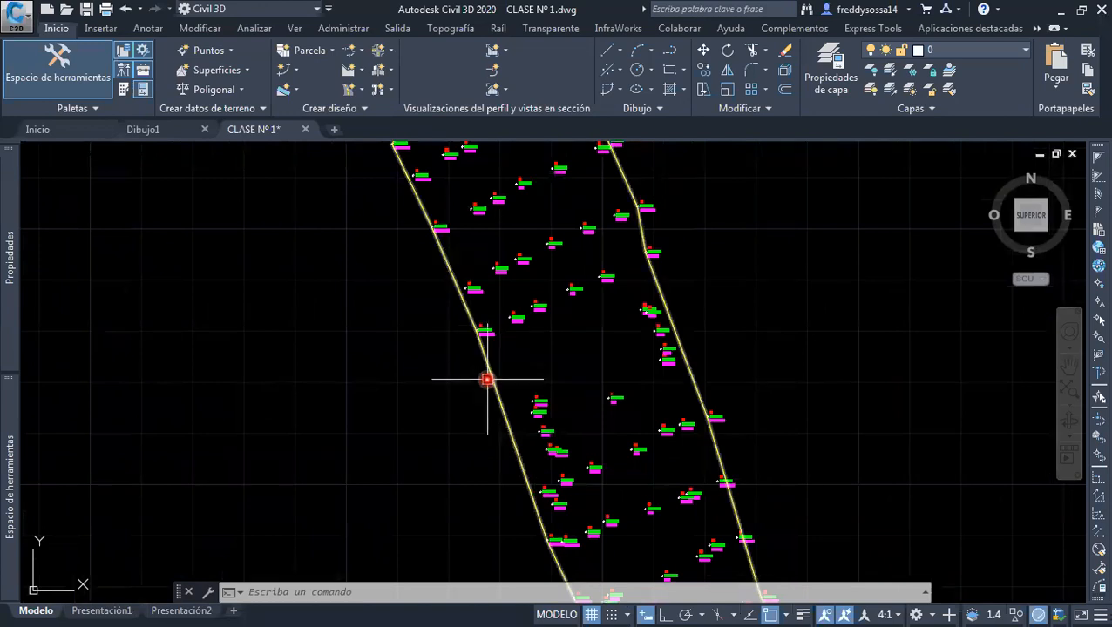
{"action": "left_click", "coordinate": [490, 378]}
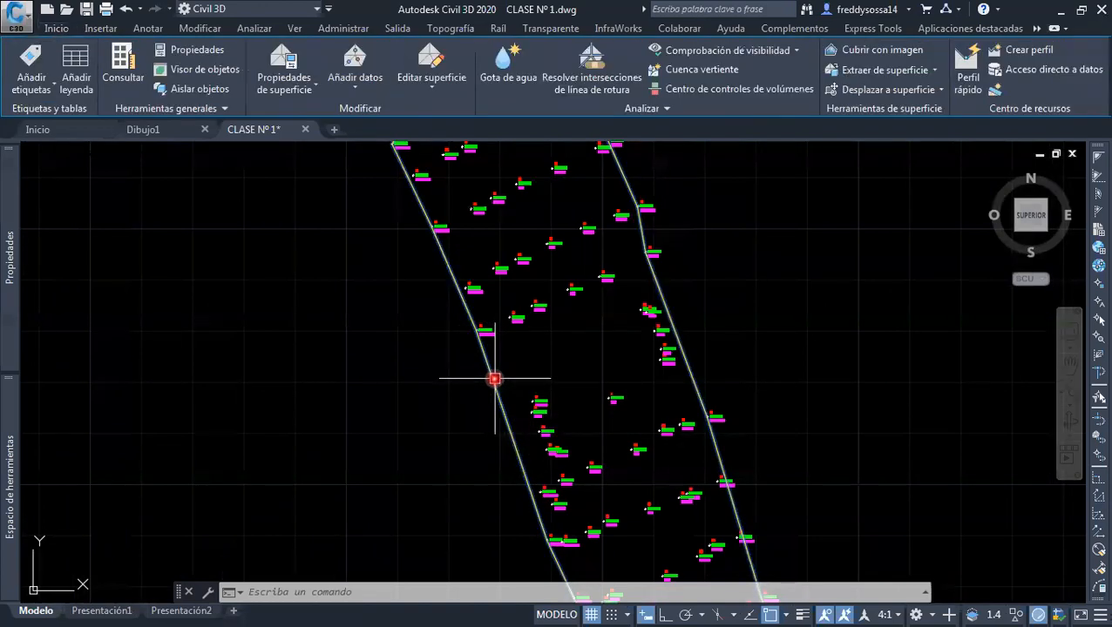
{"action": "right_click", "coordinate": [494, 379]}
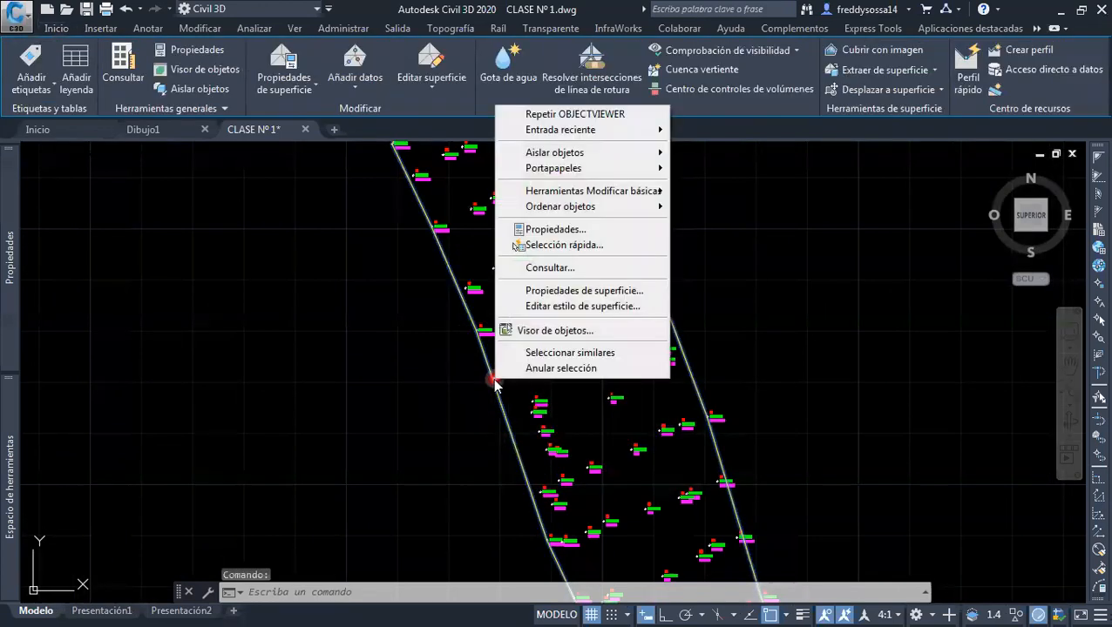
{"action": "left_click", "coordinate": [613, 308]}
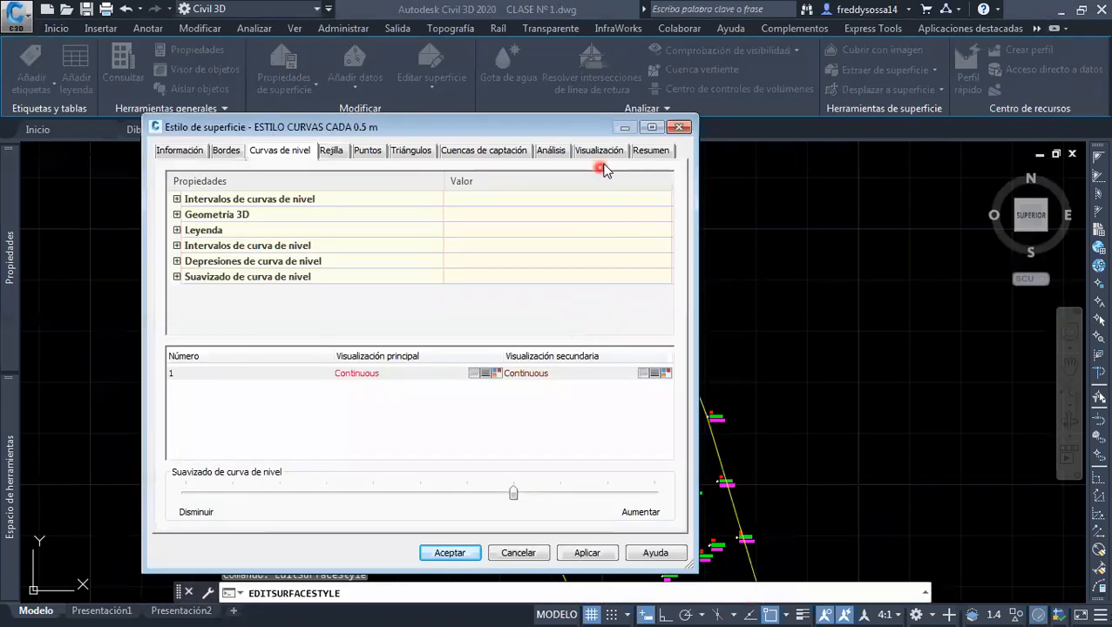
{"action": "left_click", "coordinate": [604, 153]}
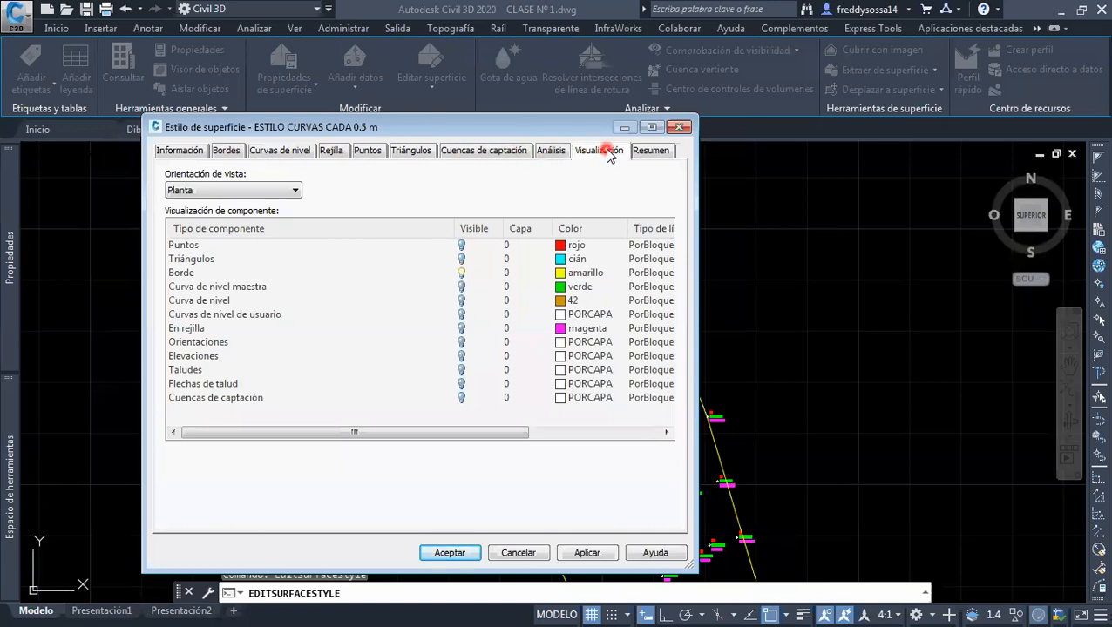
Make the components Curva de nivel maestra and Curva de nivel visible in the Planta view and accept the style changes
{"action": "left_click", "coordinate": [244, 287]}
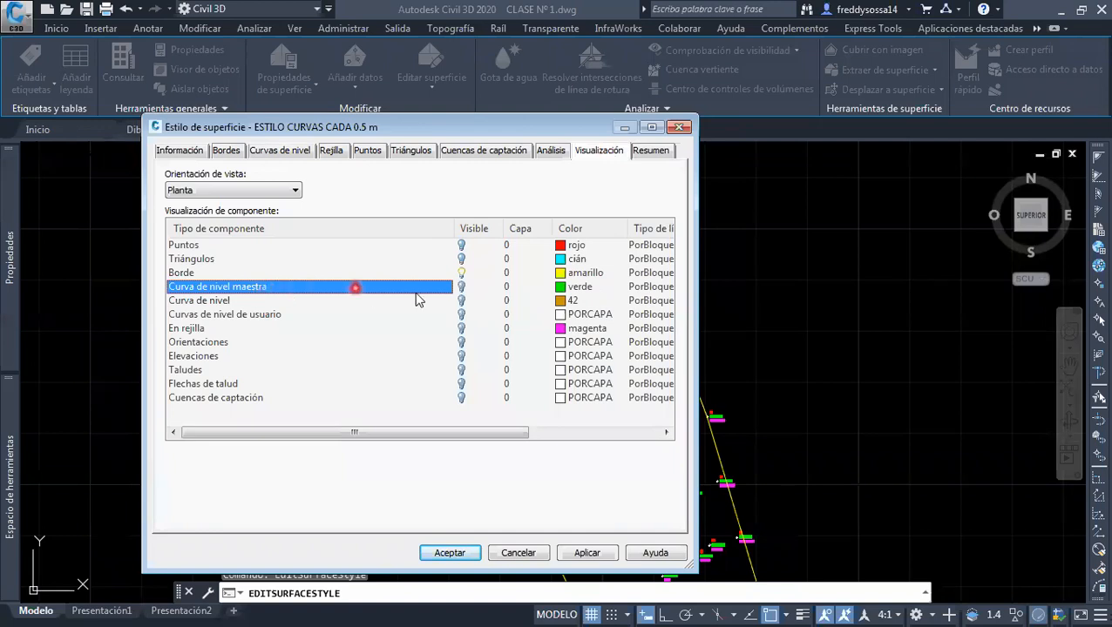
{"action": "left_click", "coordinate": [460, 288]}
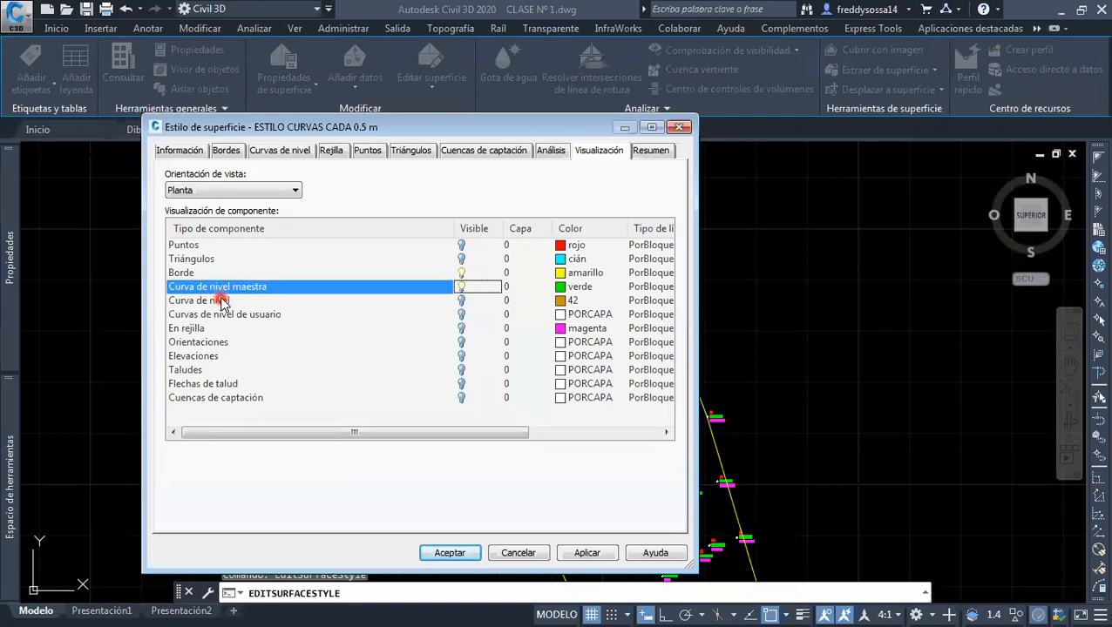
{"action": "left_click", "coordinate": [244, 301]}
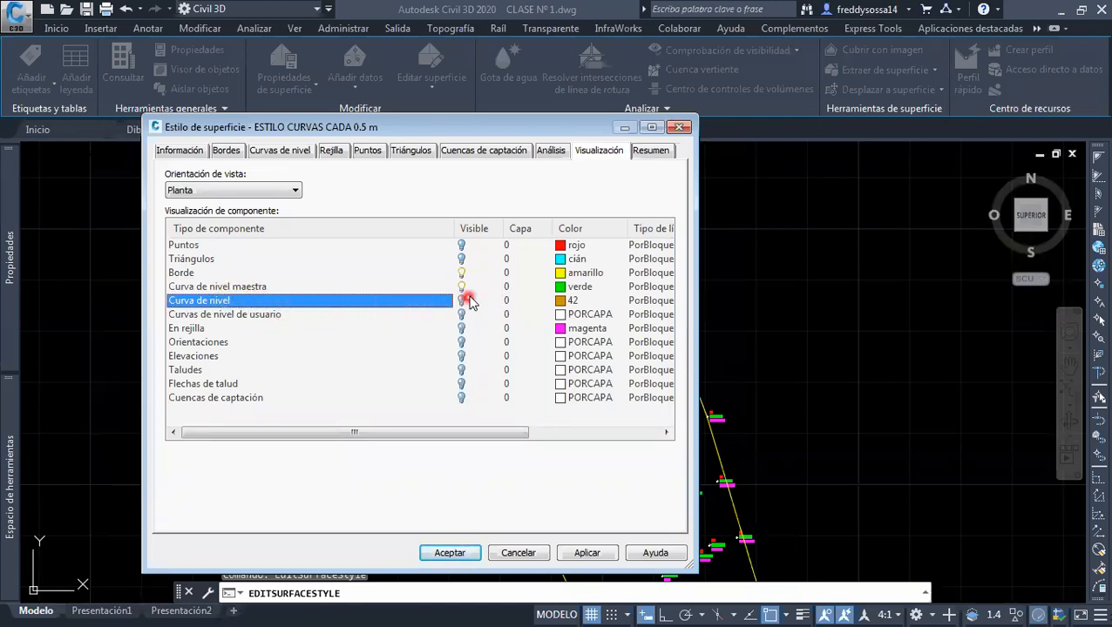
{"action": "left_click", "coordinate": [460, 302]}
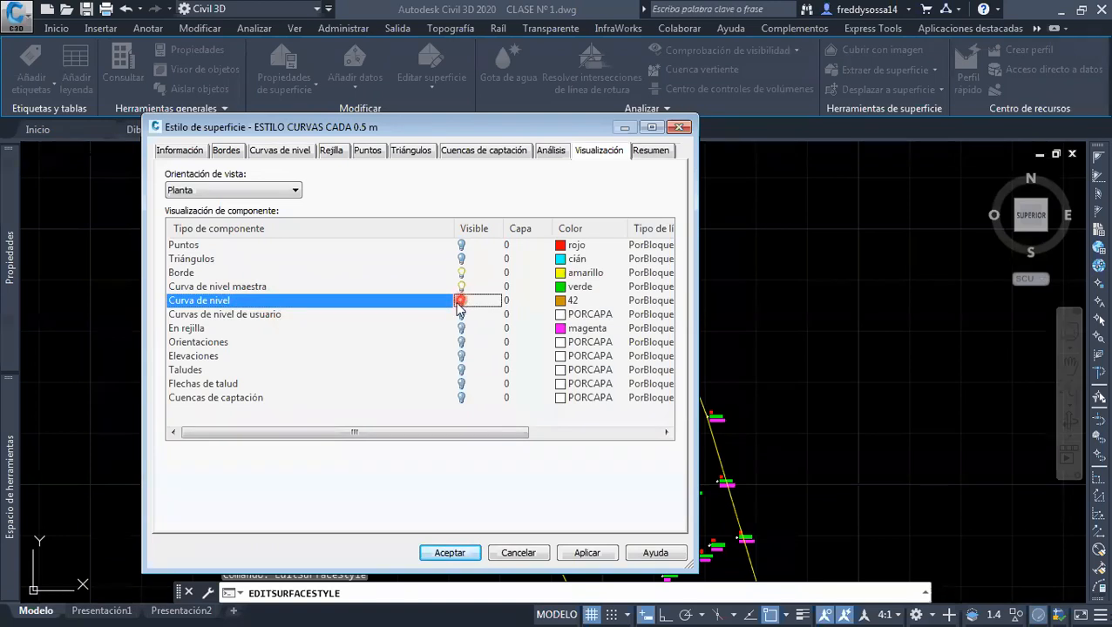
{"action": "left_click", "coordinate": [237, 315]}
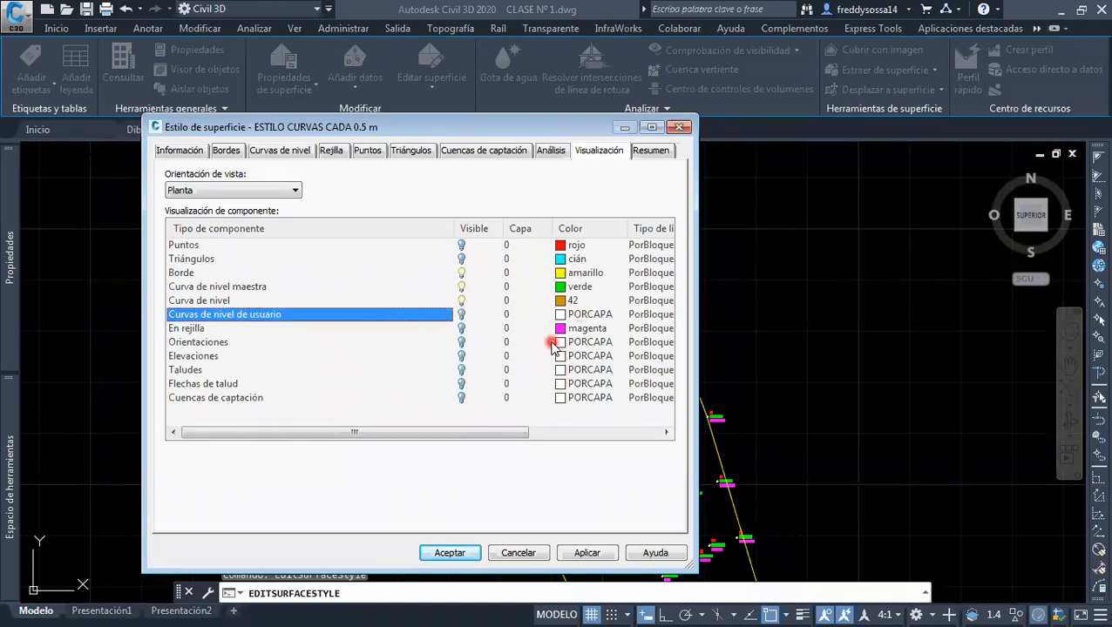
{"action": "left_click", "coordinate": [584, 554]}
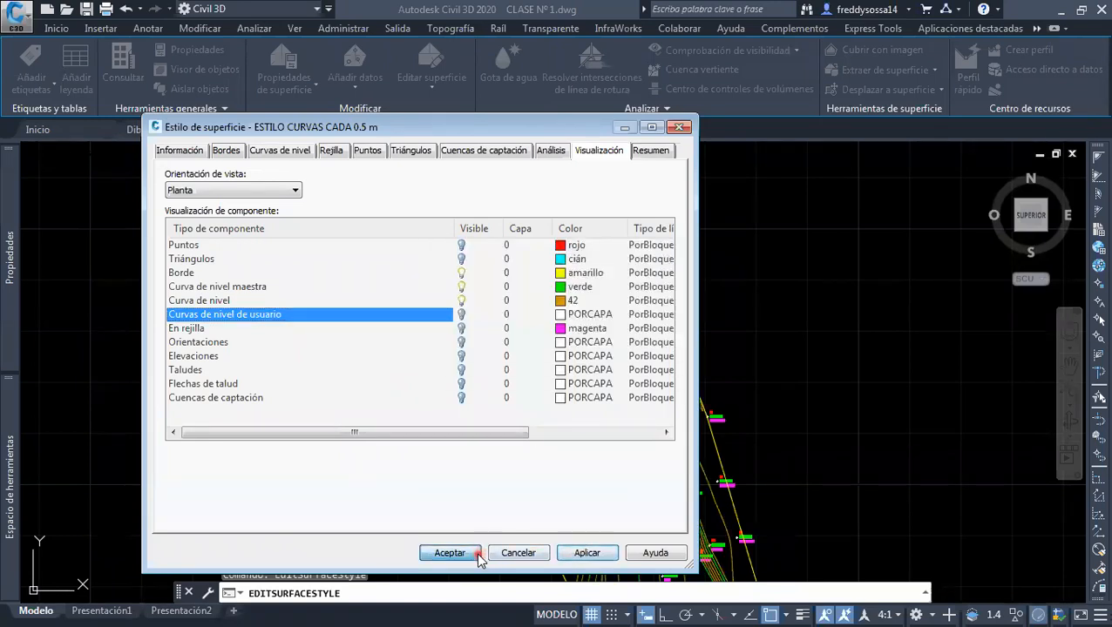
{"action": "left_click", "coordinate": [448, 552]}
{"action": "key", "text": "Escape"}
Freeze the layer SUPERFICIE to check the points without the contours and thaw it again
{"action": "scroll", "coordinate": [540, 505], "scroll_direction": "down", "scroll_amount": 4}
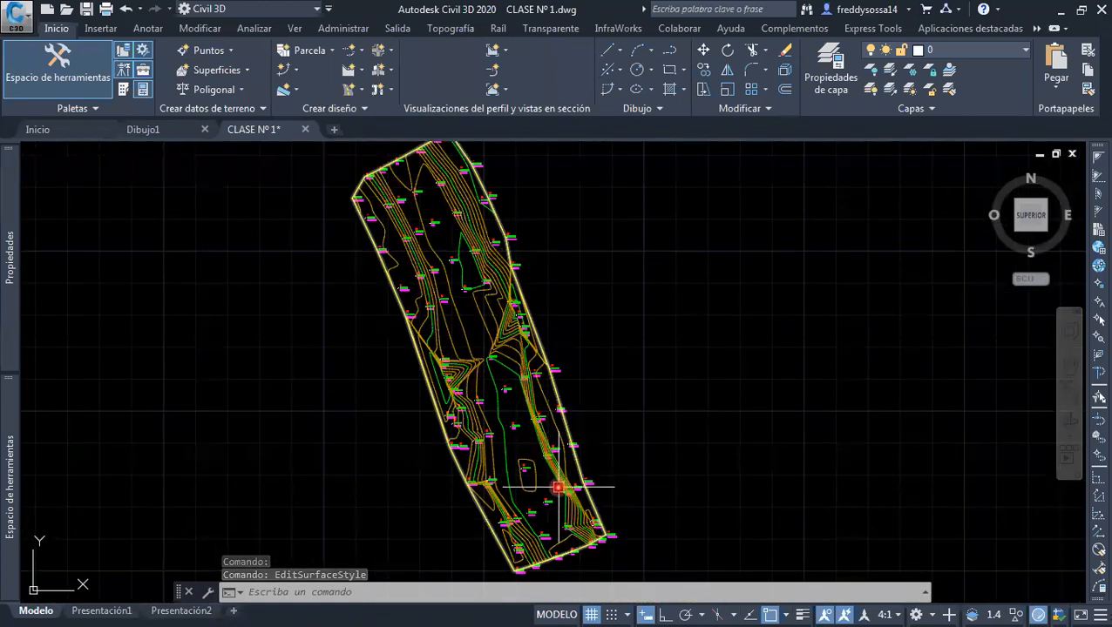
{"action": "mouse_move", "coordinate": [447, 252]}
{"action": "middle_mouse_down"}
{"action": "mouse_move", "coordinate": [427, 263]}
{"action": "mouse_move", "coordinate": [437, 270]}
{"action": "middle_mouse_up"}
{"action": "scroll", "coordinate": [438, 271], "scroll_direction": "down", "scroll_amount": 2}
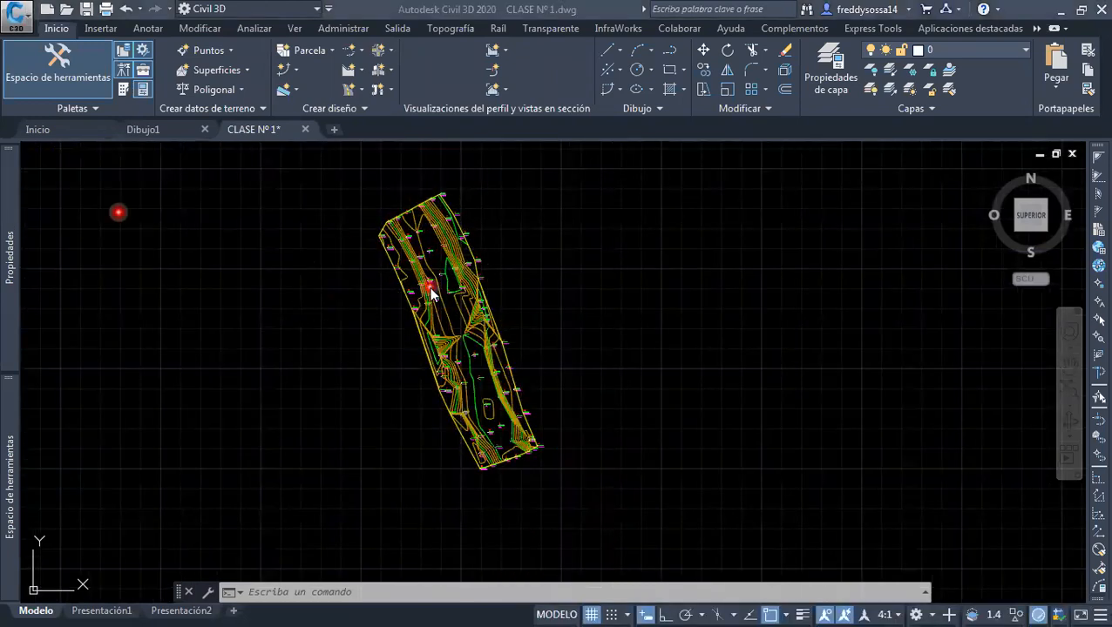
{"action": "left_click", "coordinate": [684, 312]}
{"action": "left_click", "coordinate": [995, 52]}
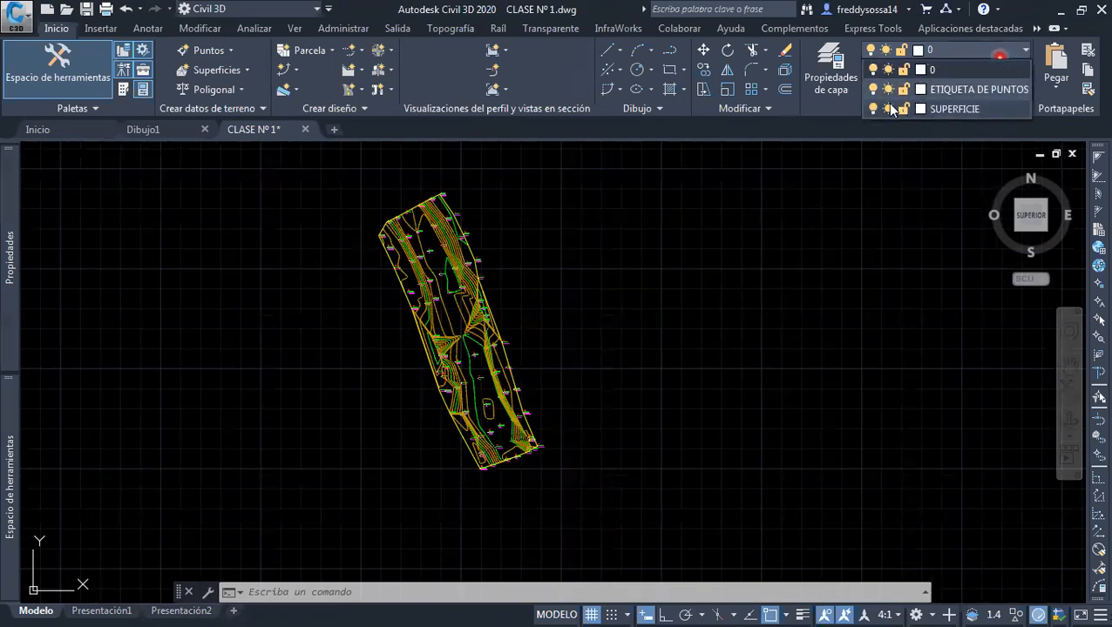
{"action": "left_click", "coordinate": [888, 108]}
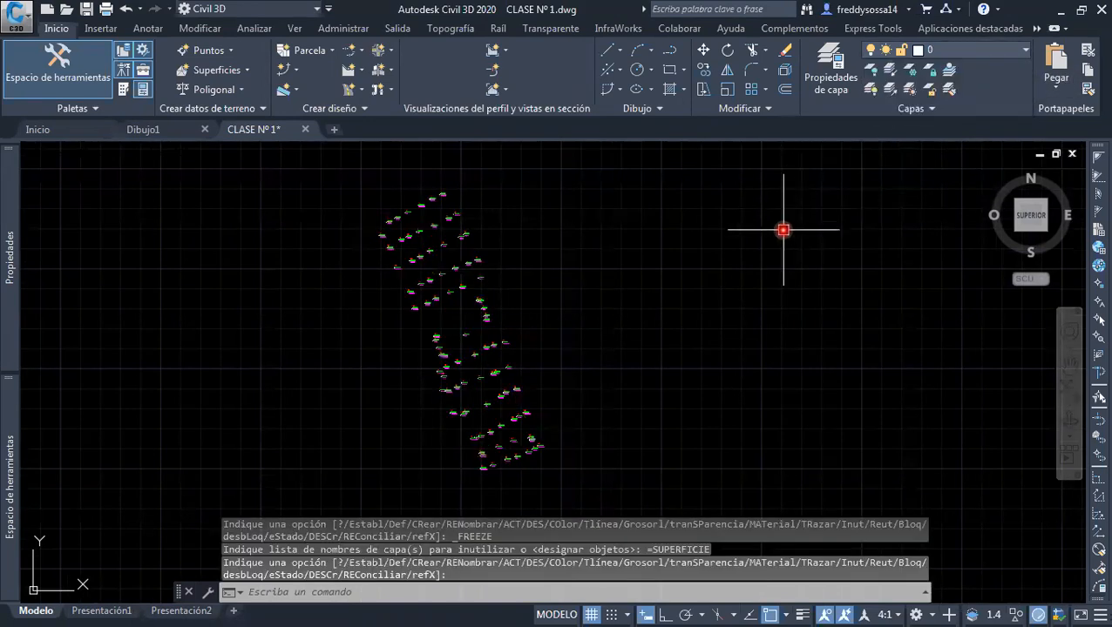
{"action": "left_click", "coordinate": [994, 50]}
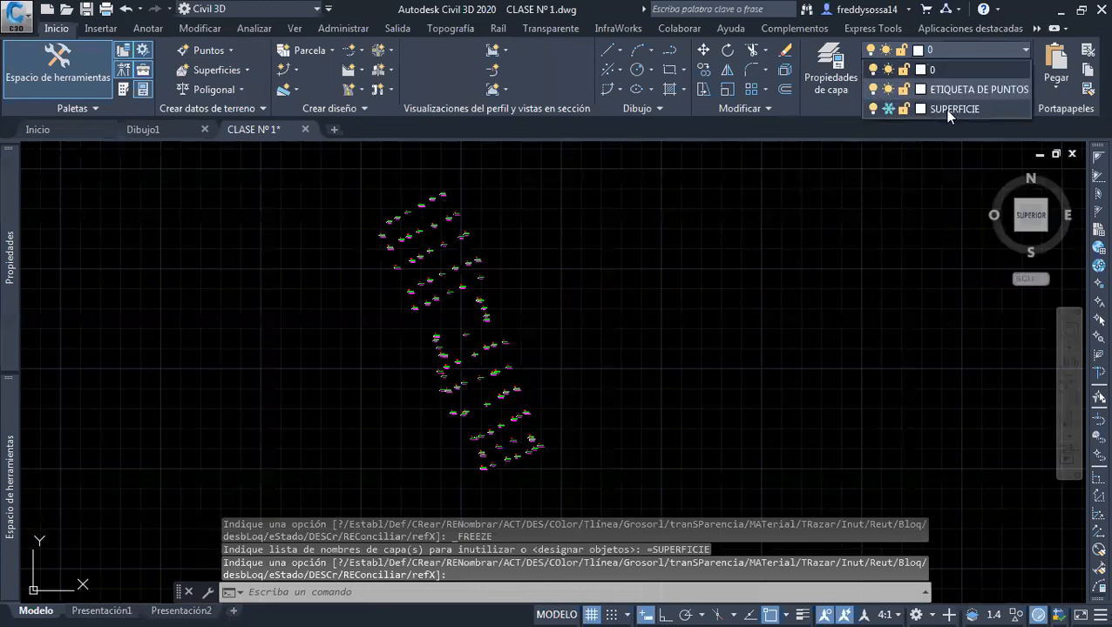
{"action": "left_click", "coordinate": [888, 108]}
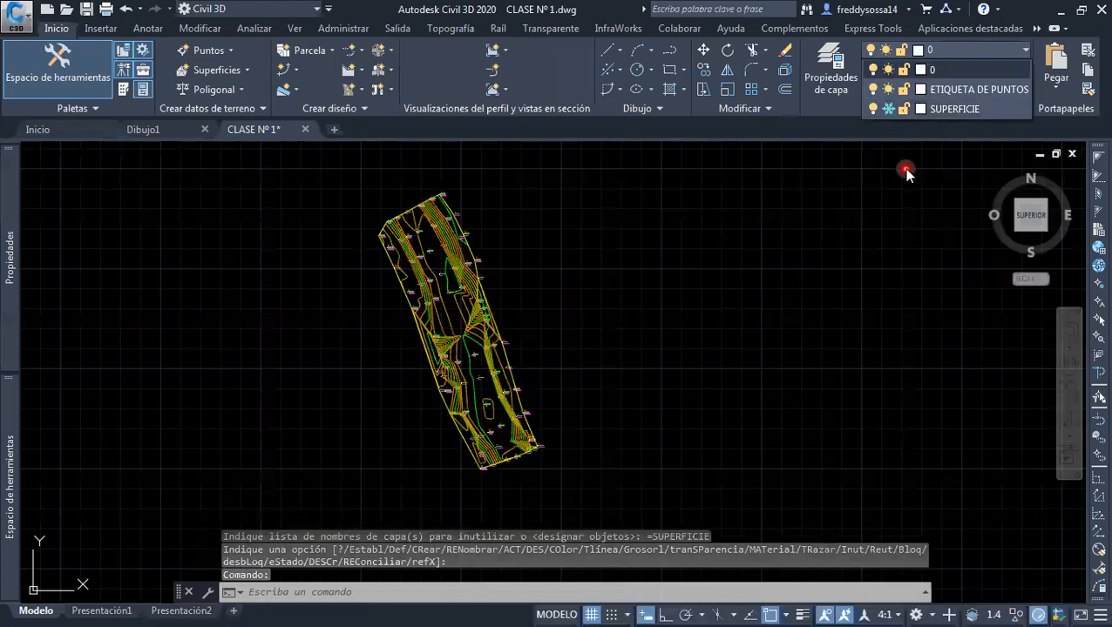
Freeze the layer ETIQUETA DE PUNTOS, check the surface without the point labels and thaw the layer again
{"action": "left_click", "coordinate": [886, 90]}
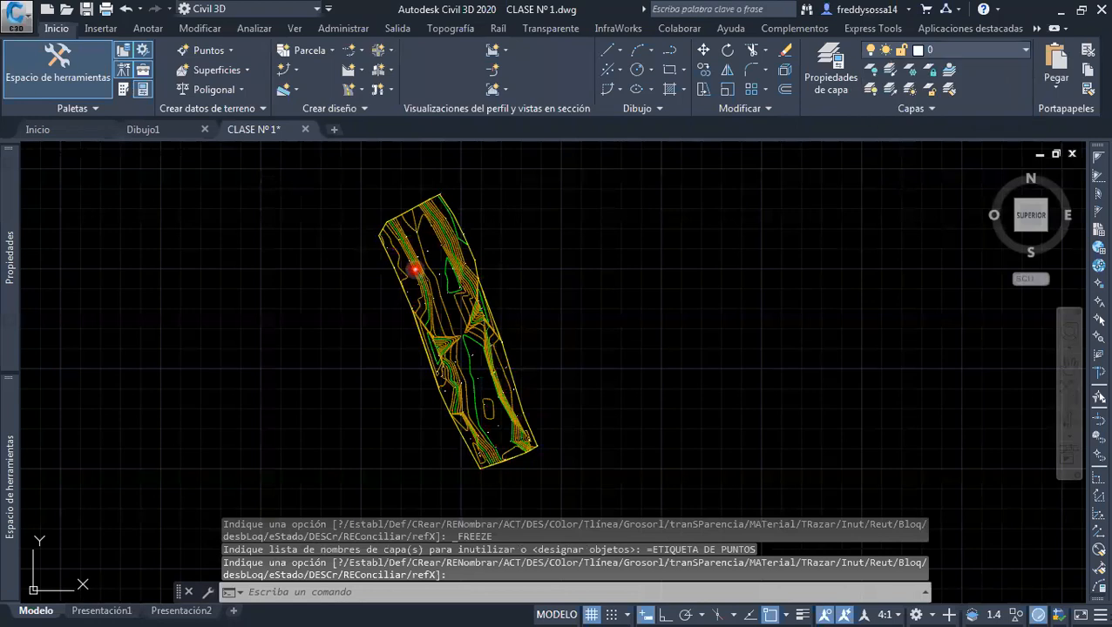
{"action": "scroll", "coordinate": [429, 241], "scroll_direction": "up", "scroll_amount": 5}
{"action": "scroll", "coordinate": [430, 241], "scroll_direction": "up", "scroll_amount": 5}
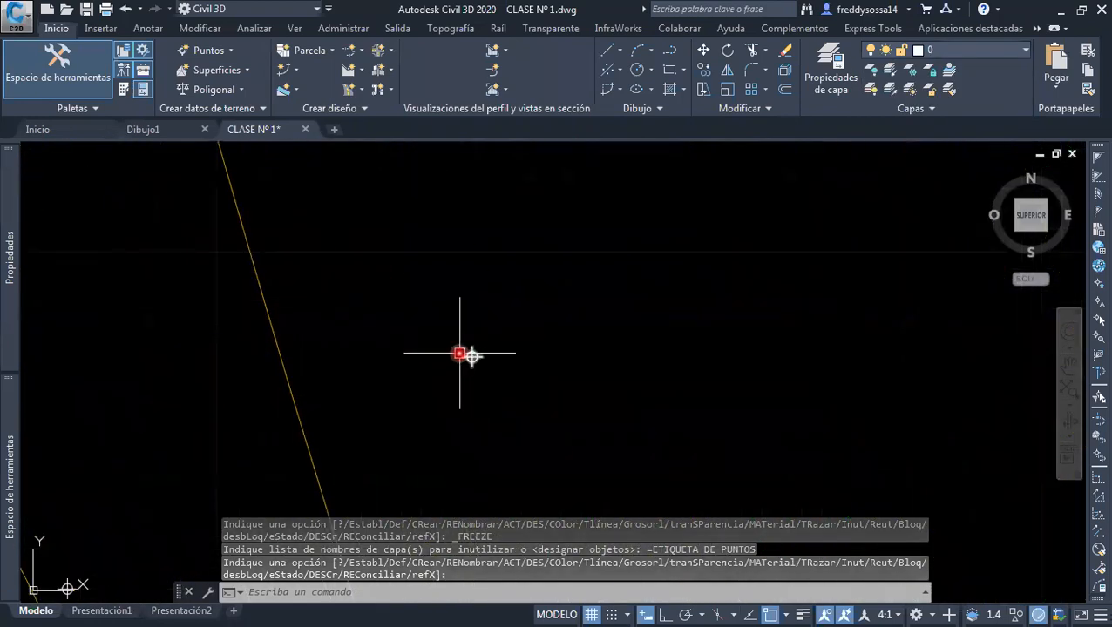
{"action": "scroll", "coordinate": [471, 351], "scroll_direction": "down", "scroll_amount": 10}
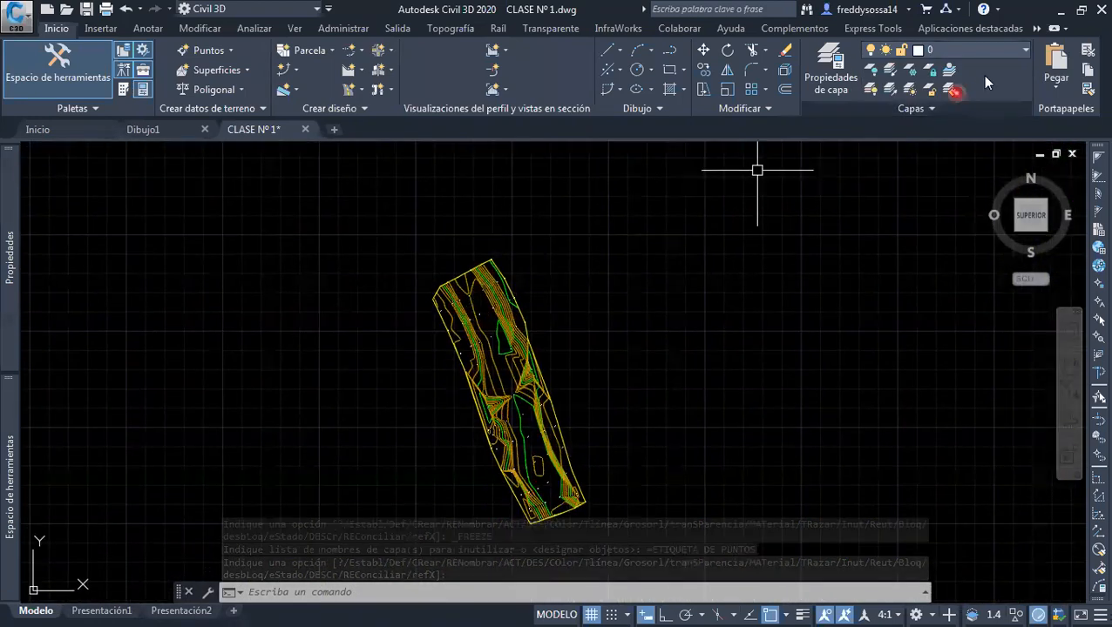
{"action": "left_click", "coordinate": [990, 60]}
{"action": "left_click", "coordinate": [887, 89]}
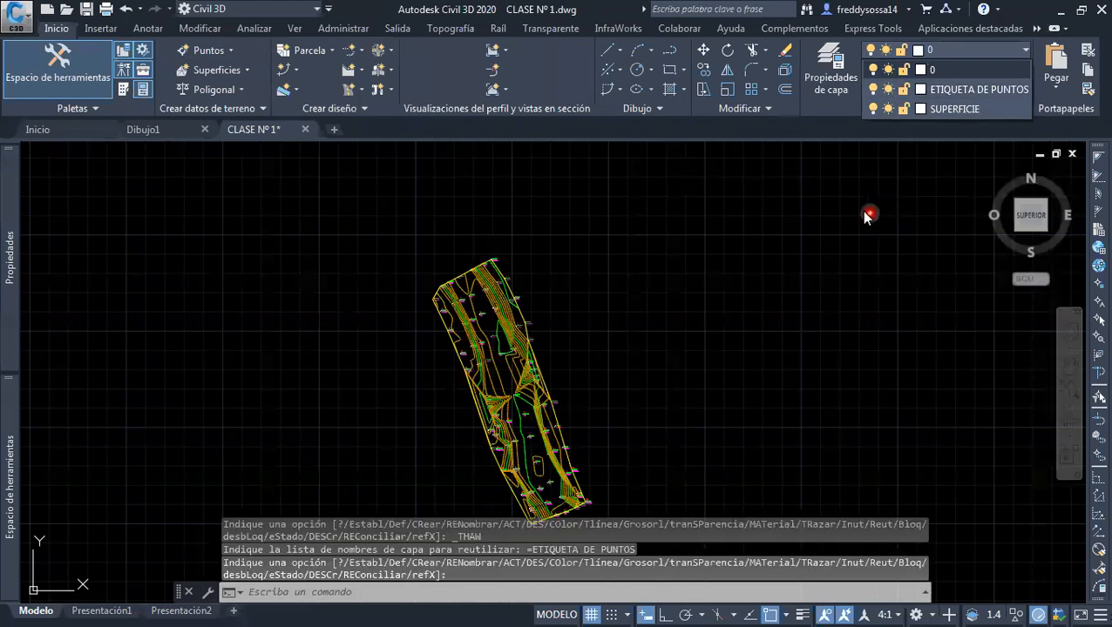
{"action": "left_click", "coordinate": [845, 169]}
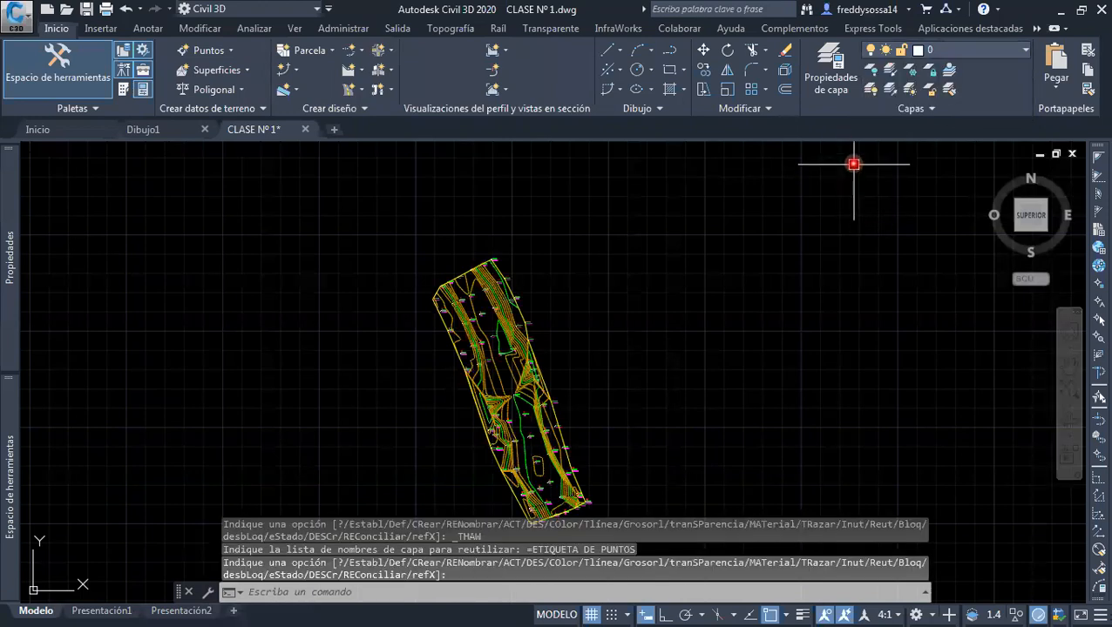
Create a new layer named PUNTOS and close the layer properties manager
{"action": "left_click", "coordinate": [836, 77]}
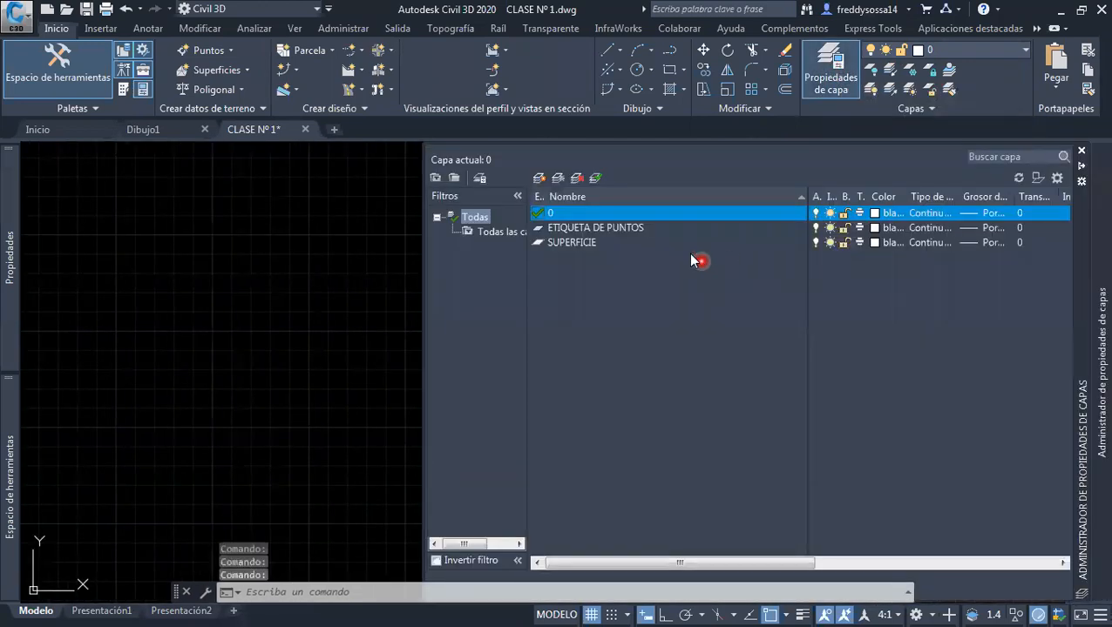
{"action": "left_click", "coordinate": [541, 179]}
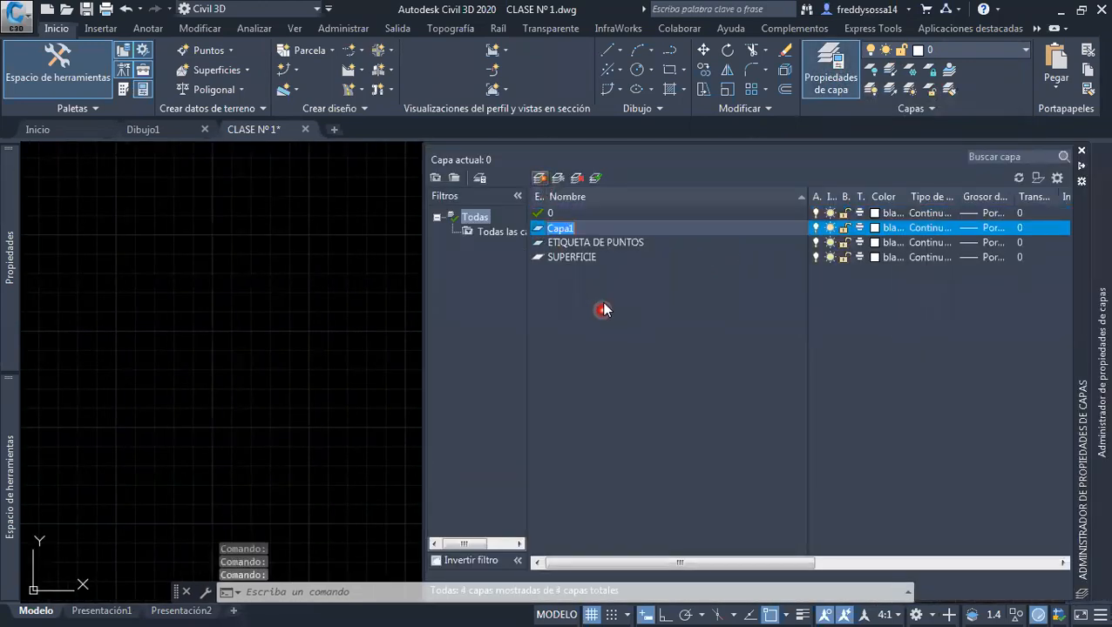
{"action": "type", "text": "PUNTOS"}
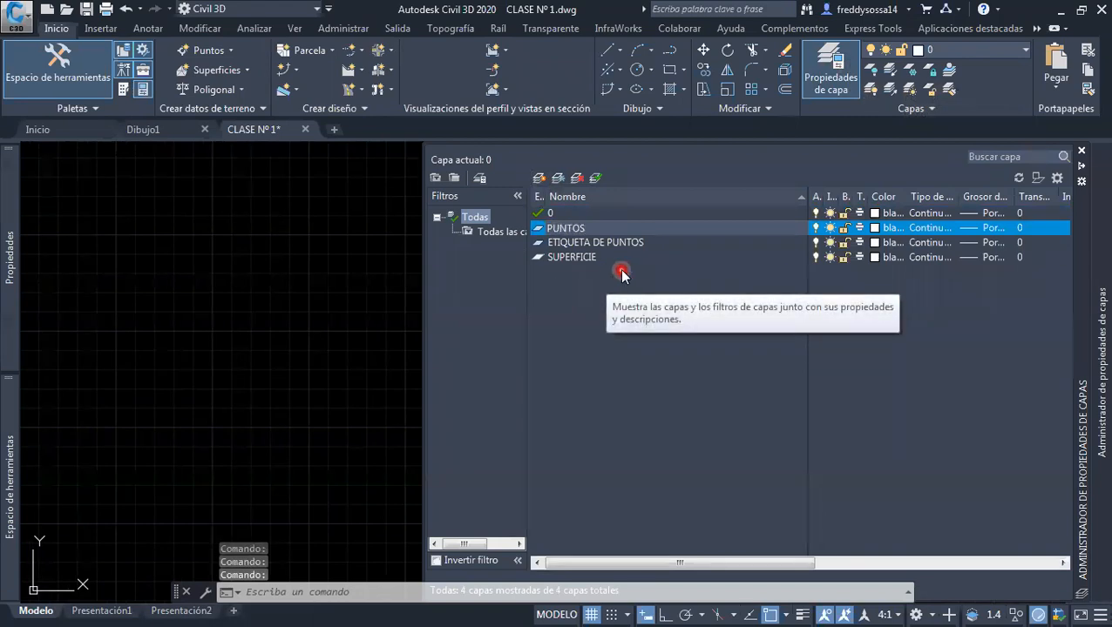
{"action": "key", "text": "Return"}
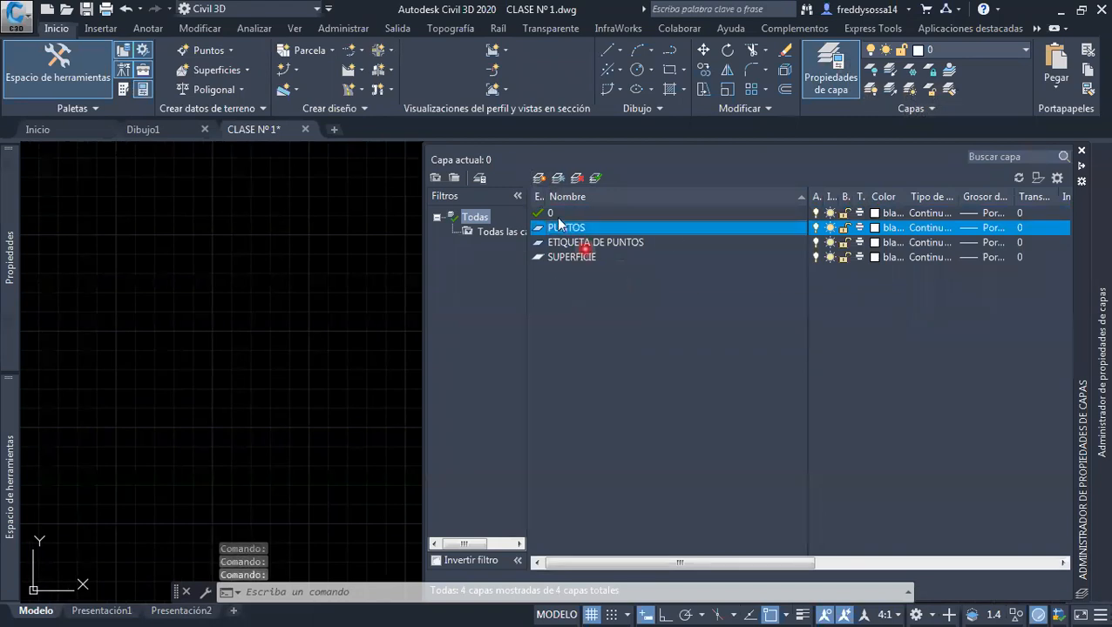
{"action": "left_click", "coordinate": [1084, 151]}
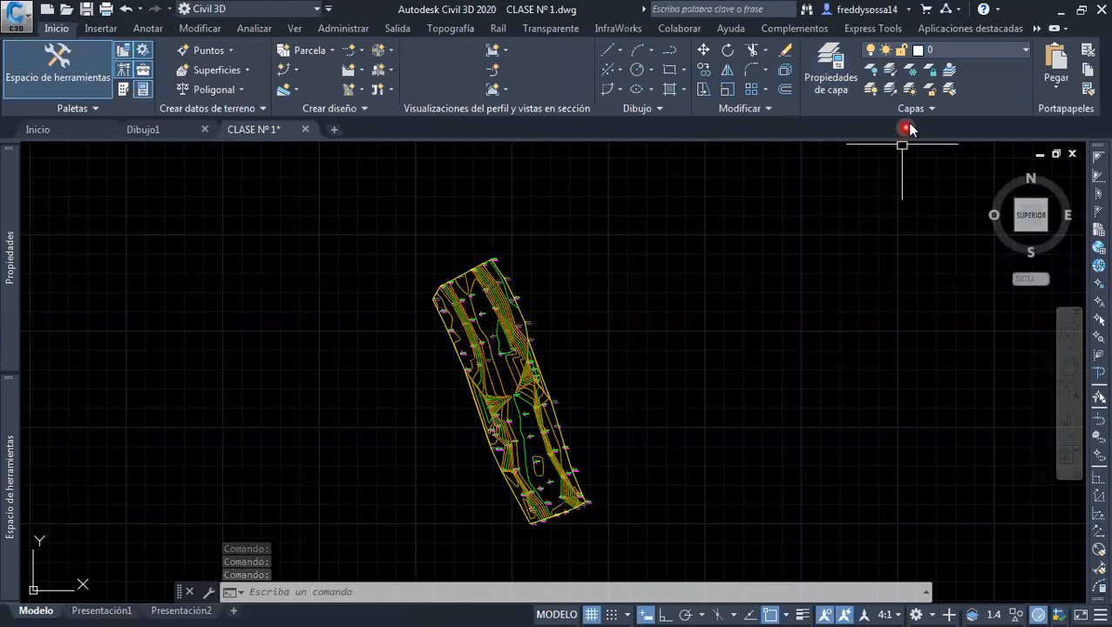
Freeze the layers SUPERFICIE and ETIQUETA DE PUNTOS to isolate the survey points
{"action": "left_click", "coordinate": [976, 52]}
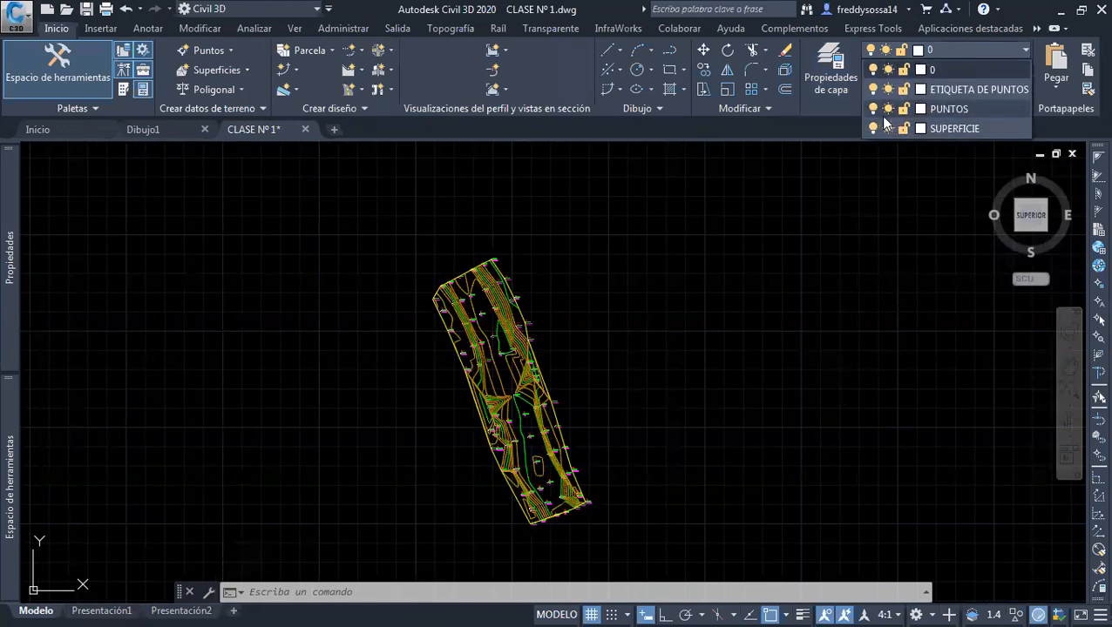
{"action": "left_click", "coordinate": [887, 128]}
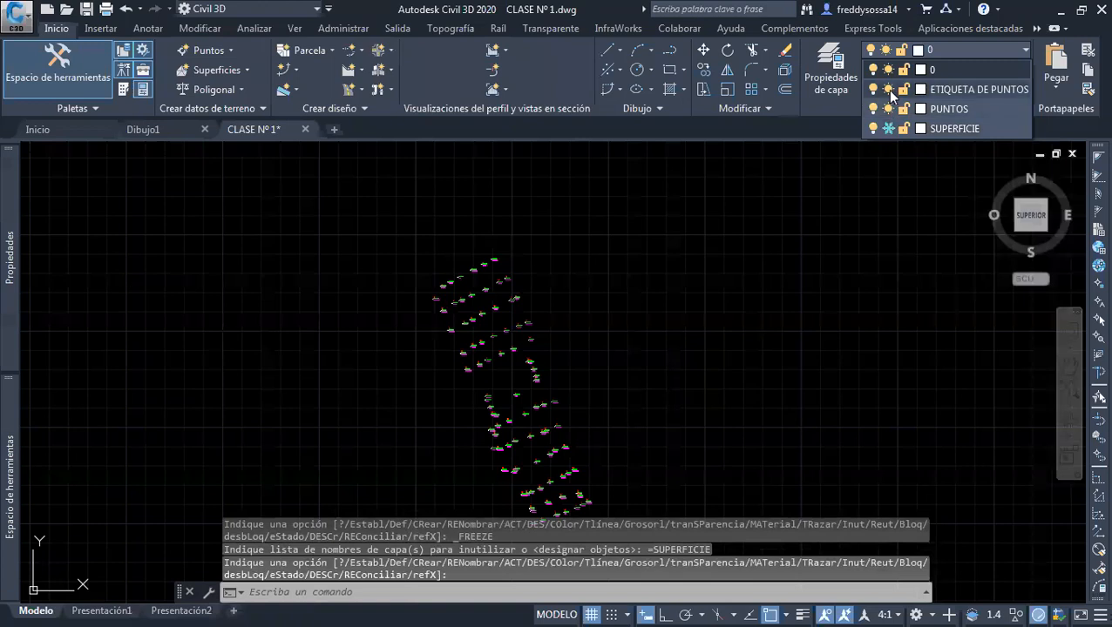
{"action": "left_click", "coordinate": [886, 90]}
{"action": "scroll", "coordinate": [714, 281], "scroll_direction": "down", "scroll_amount": 2}
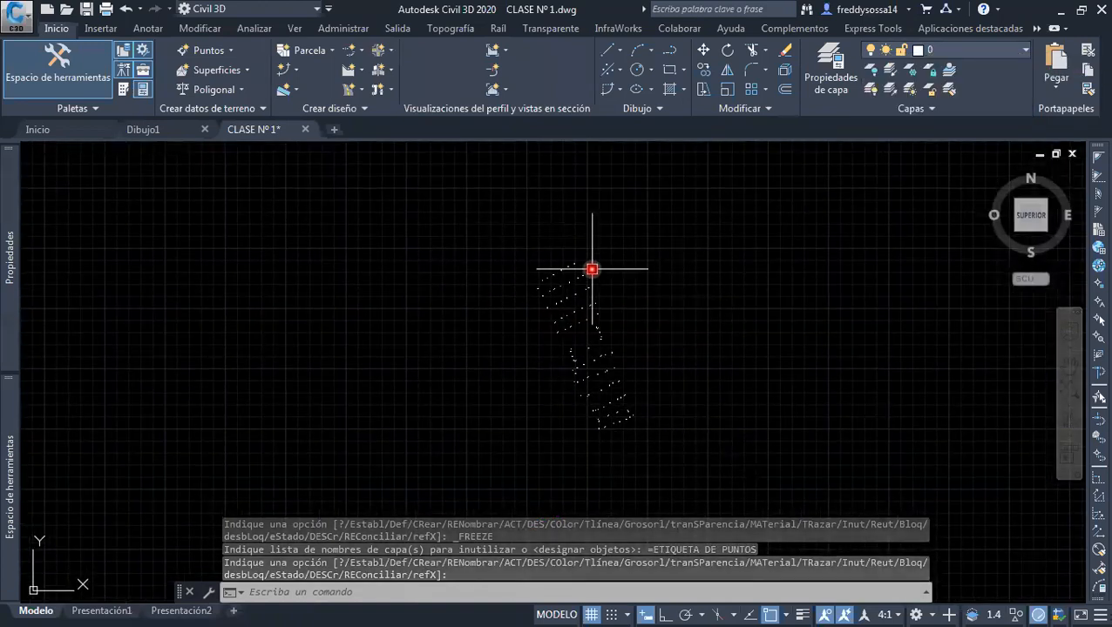
Select all the survey points, assign them to the layer PUNTOS and clear the selection
{"action": "left_click", "coordinate": [497, 228]}
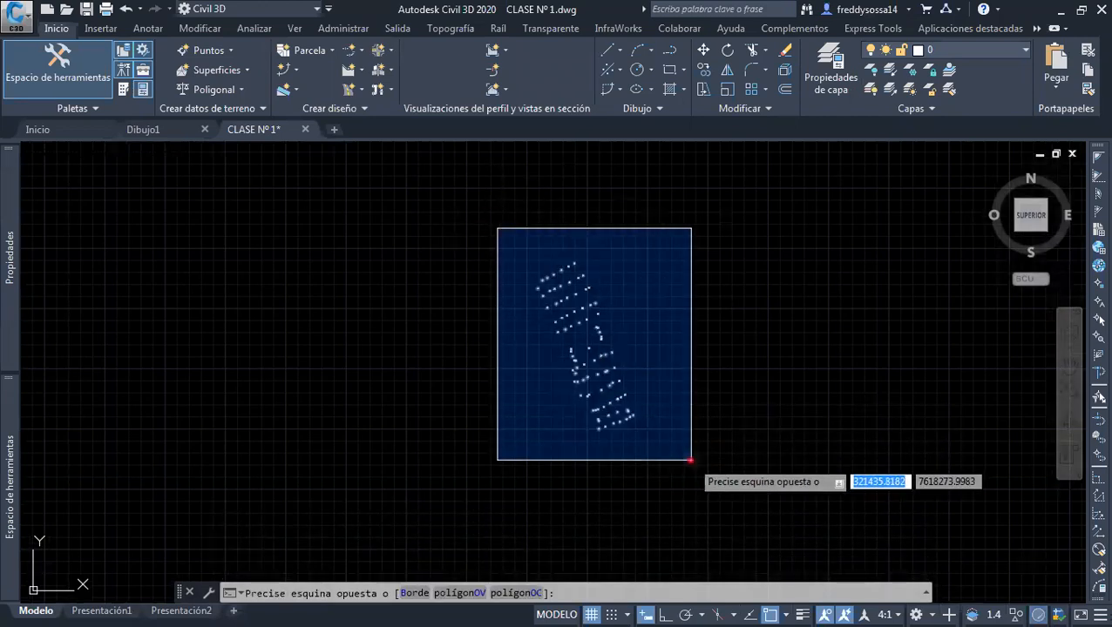
{"action": "left_click", "coordinate": [689, 460]}
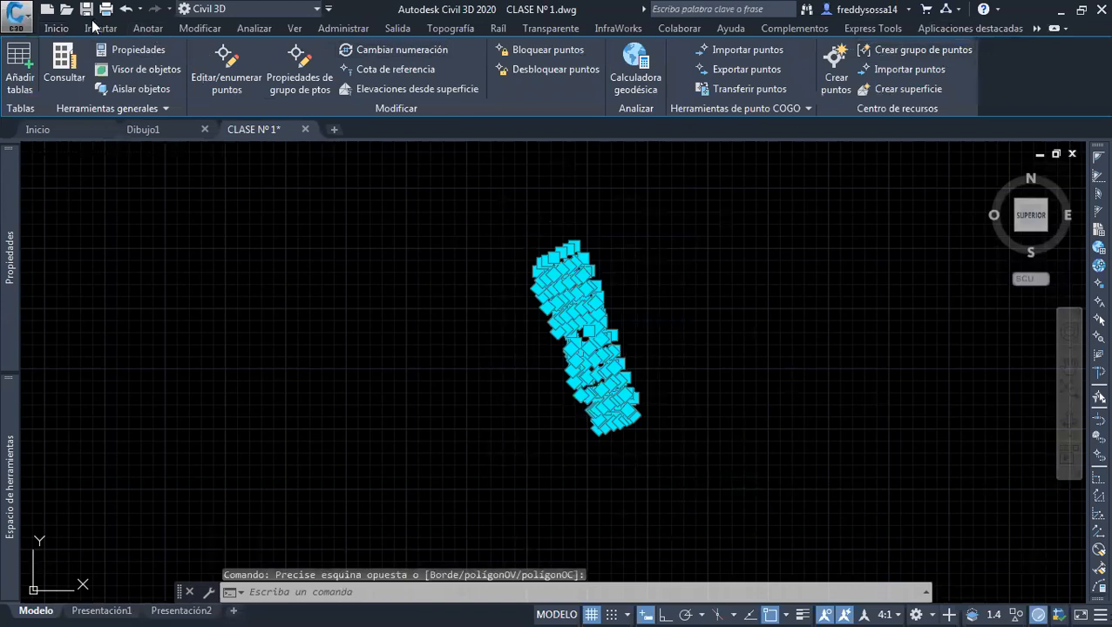
{"action": "left_click", "coordinate": [56, 28]}
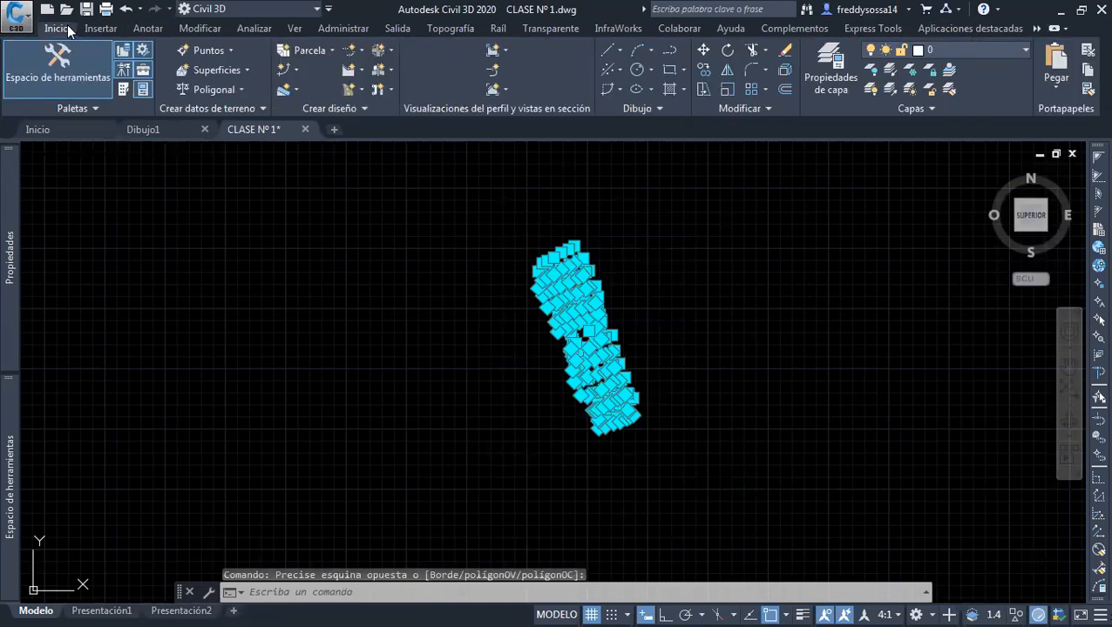
{"action": "left_click", "coordinate": [950, 49]}
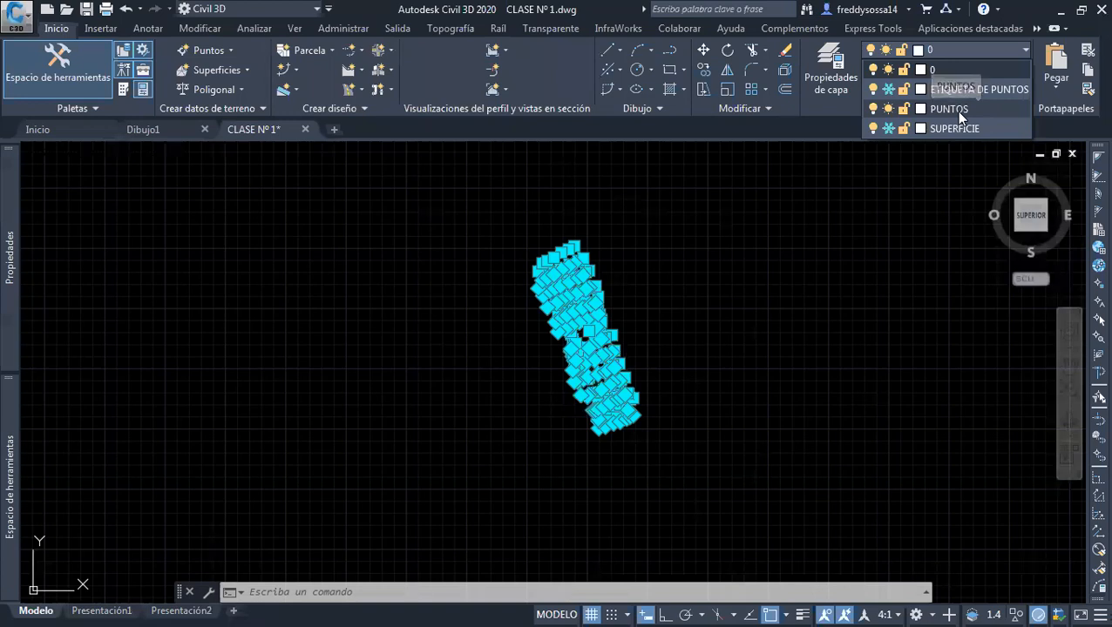
{"action": "left_click", "coordinate": [955, 112]}
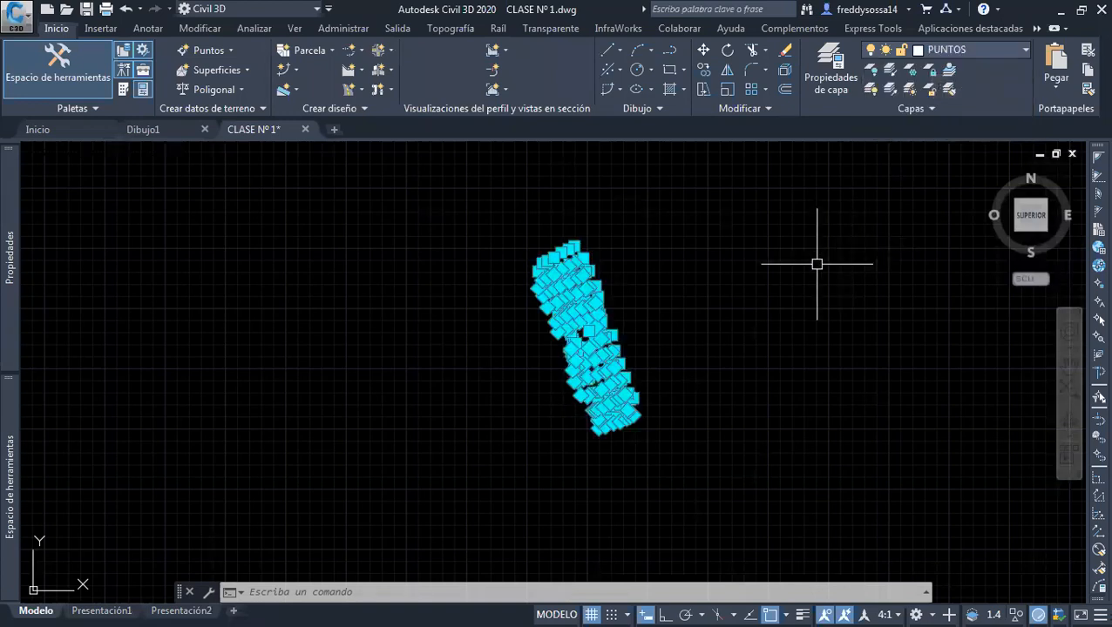
{"action": "key", "text": "Escape"}
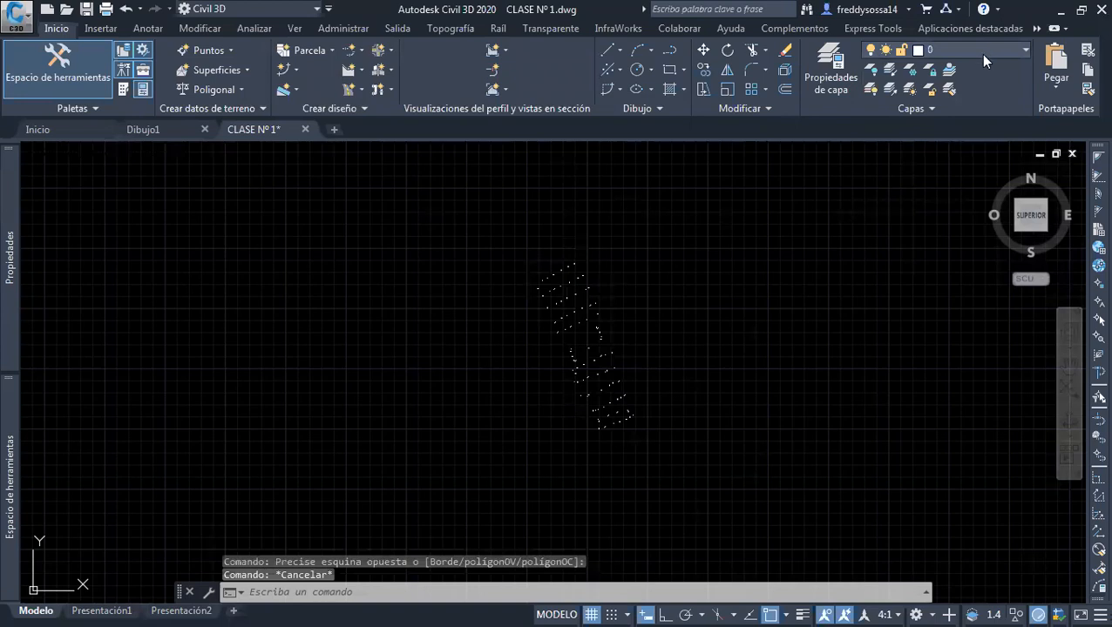
Thaw the layers SUPERFICIE and ETIQUETA DE PUNTOS
{"action": "left_click", "coordinate": [979, 54]}
{"action": "left_click", "coordinate": [887, 129]}
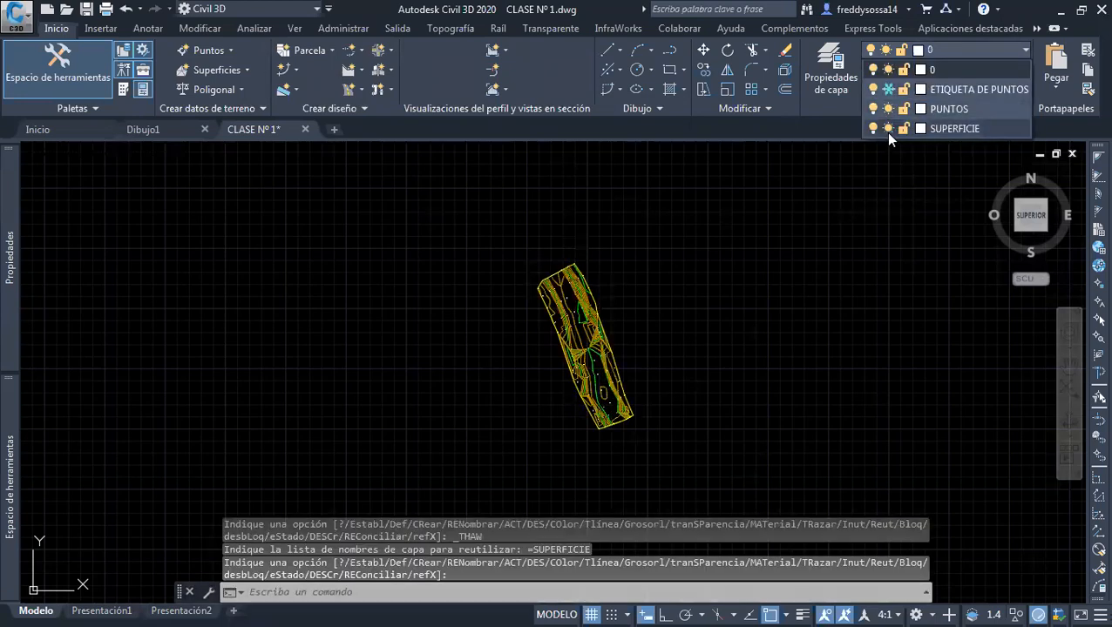
{"action": "left_click", "coordinate": [887, 88]}
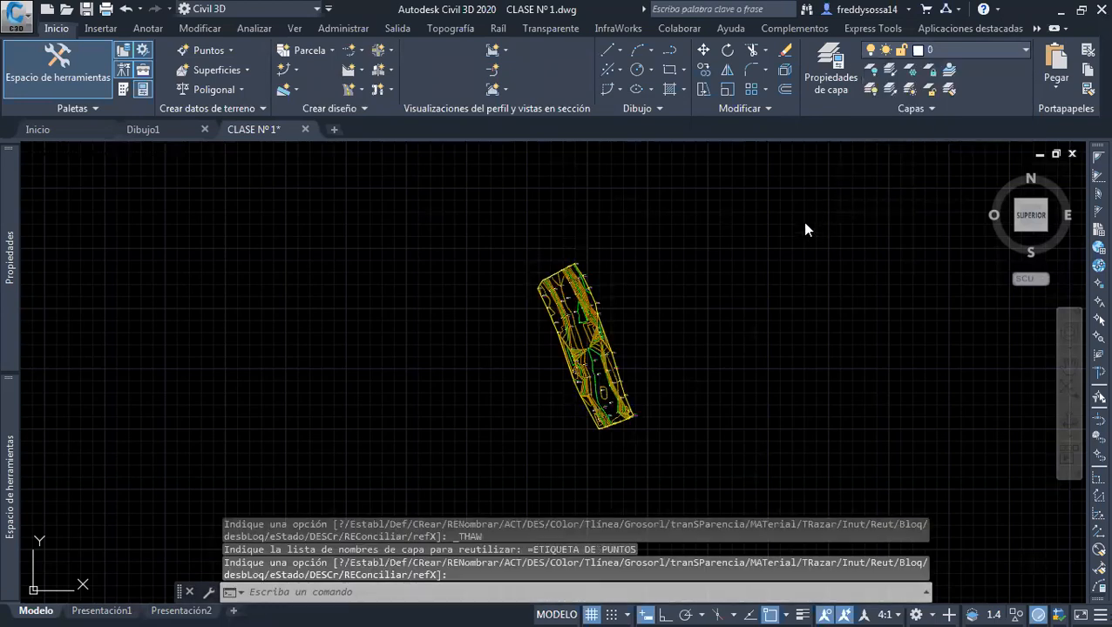
Examine the contours and point labels across the TERRENO NATURAL surface, both up close and as a whole
{"action": "scroll", "coordinate": [533, 285], "scroll_direction": "up", "scroll_amount": 8}
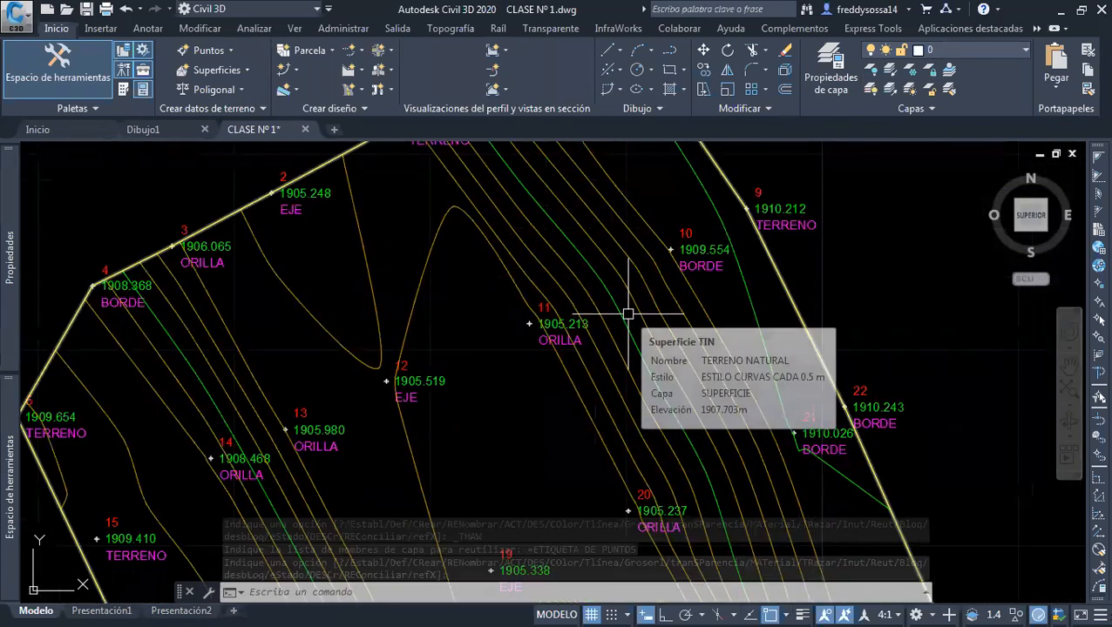
{"action": "scroll", "coordinate": [631, 313], "scroll_direction": "down", "scroll_amount": 3}
{"action": "scroll", "coordinate": [624, 252], "scroll_direction": "down", "scroll_amount": 6}
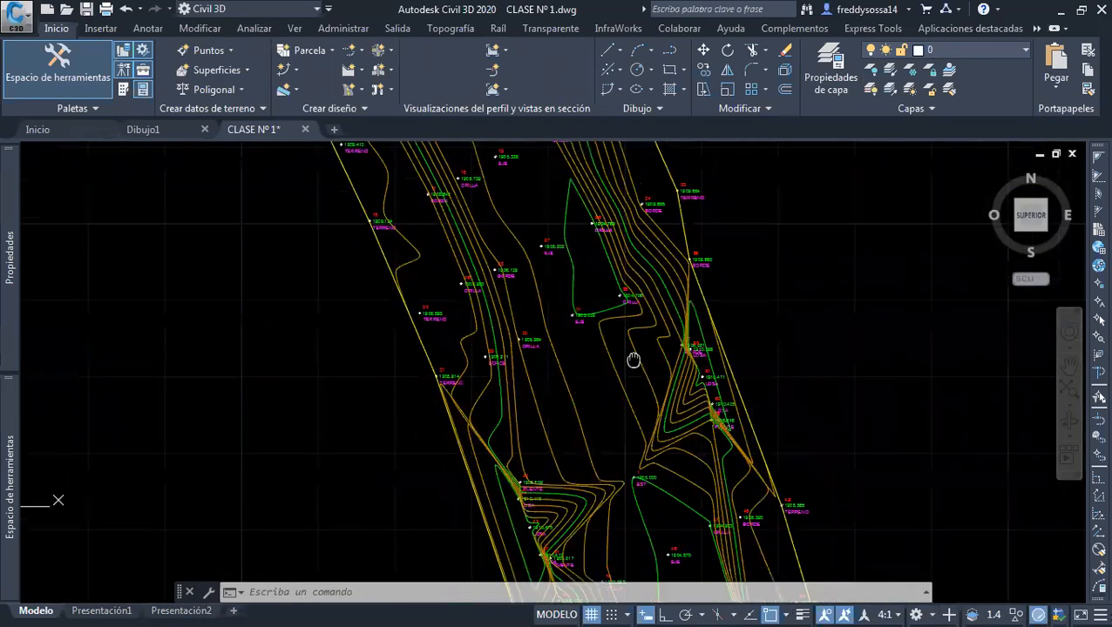
{"action": "mouse_move", "coordinate": [628, 385]}
{"action": "middle_mouse_down"}
{"action": "mouse_move", "coordinate": [642, 414]}
{"action": "mouse_move", "coordinate": [608, 409]}
{"action": "middle_mouse_up"}
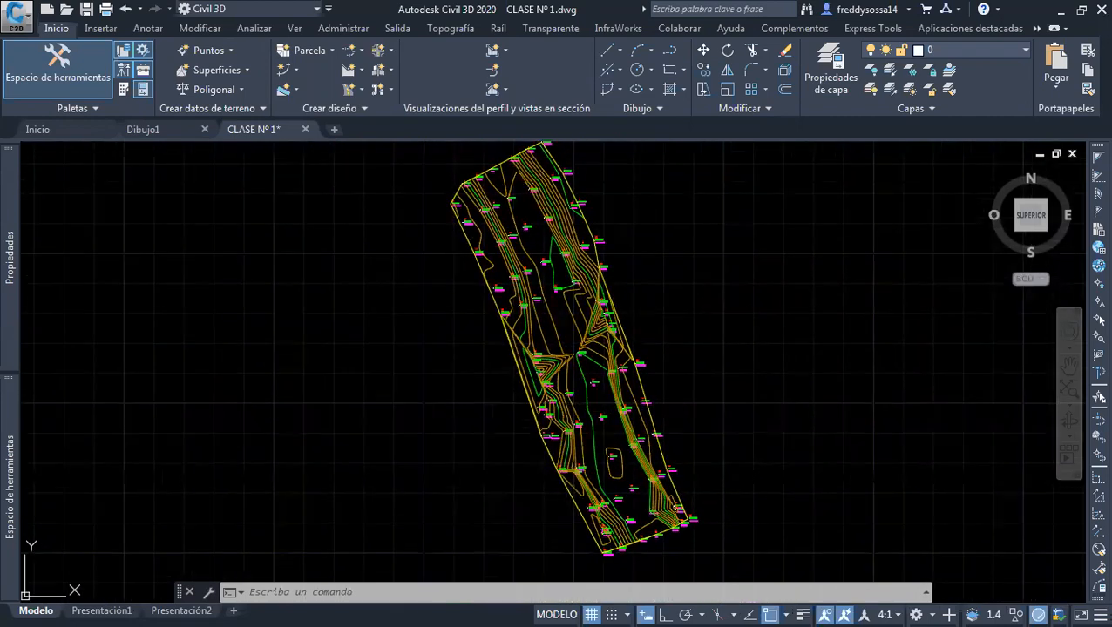
{"action": "middle_click_drag", "start_coordinate": [532, 386], "coordinate": [510, 410]}
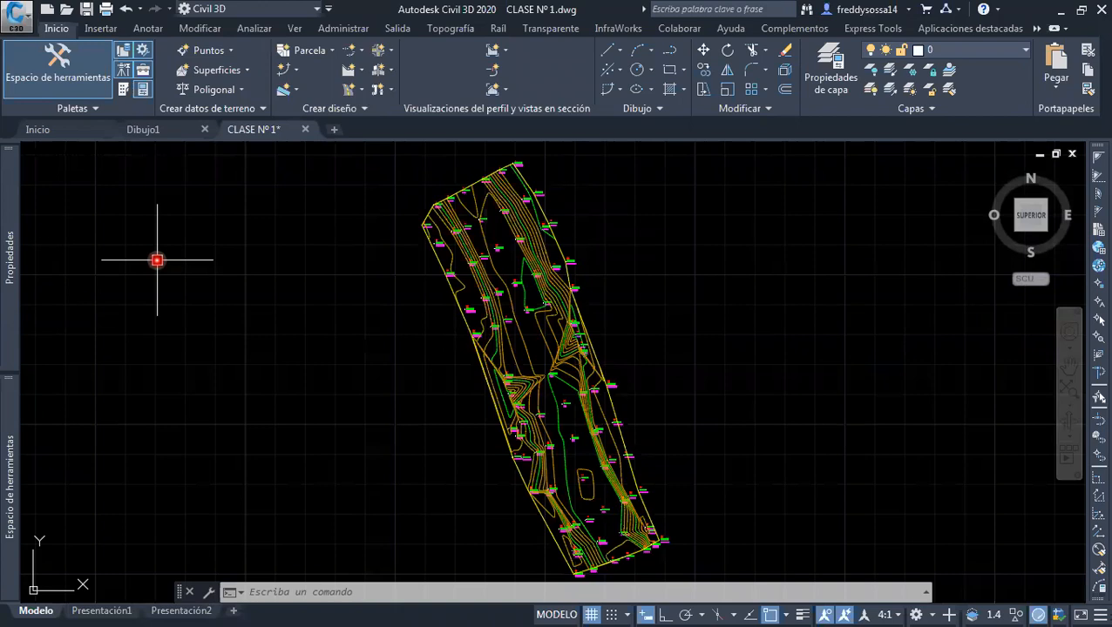
{"action": "middle_click_drag", "start_coordinate": [959, 401], "coordinate": [851, 386]}
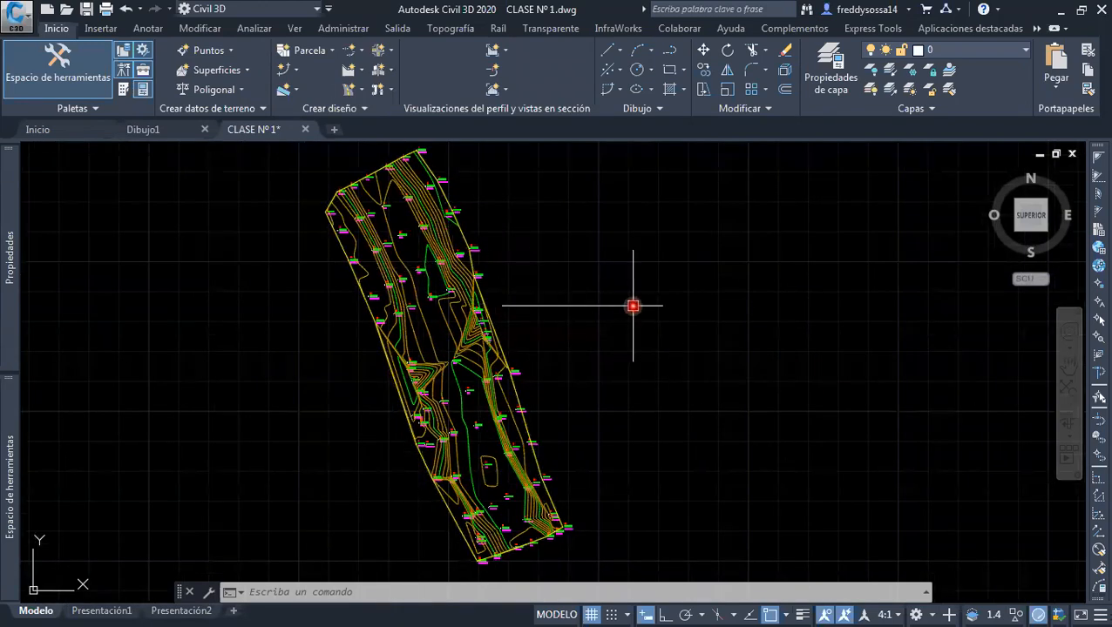
{"action": "key", "text": "Escape"}
{"action": "middle_click_drag", "start_coordinate": [515, 292], "coordinate": [551, 315]}
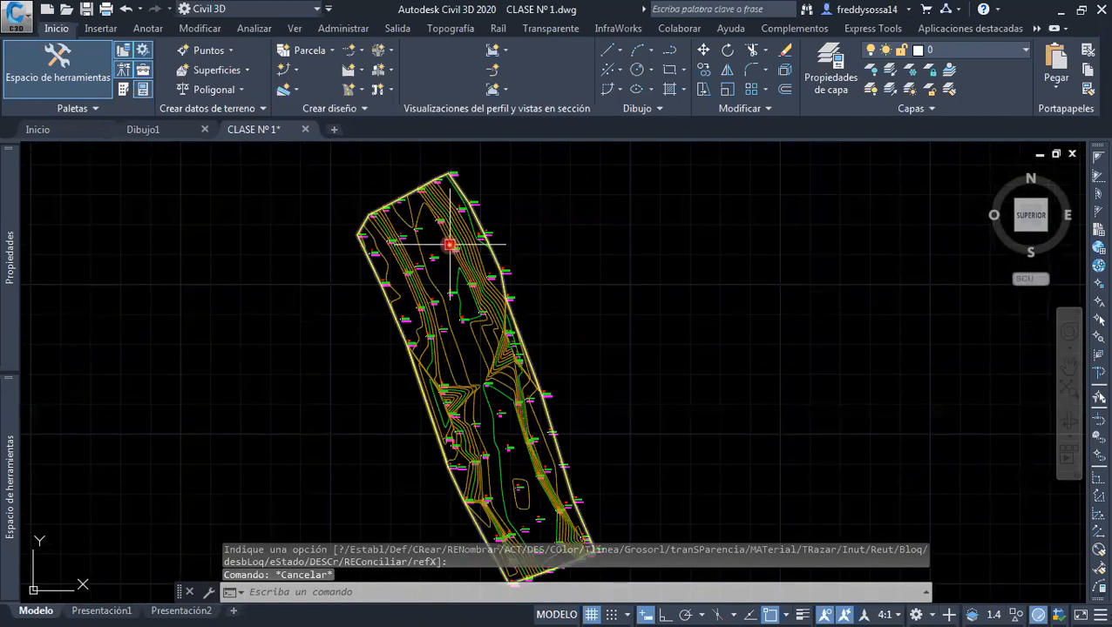
{"action": "scroll", "coordinate": [514, 388], "scroll_direction": "up", "scroll_amount": 3}
{"action": "scroll", "coordinate": [484, 365], "scroll_direction": "down", "scroll_amount": 1}
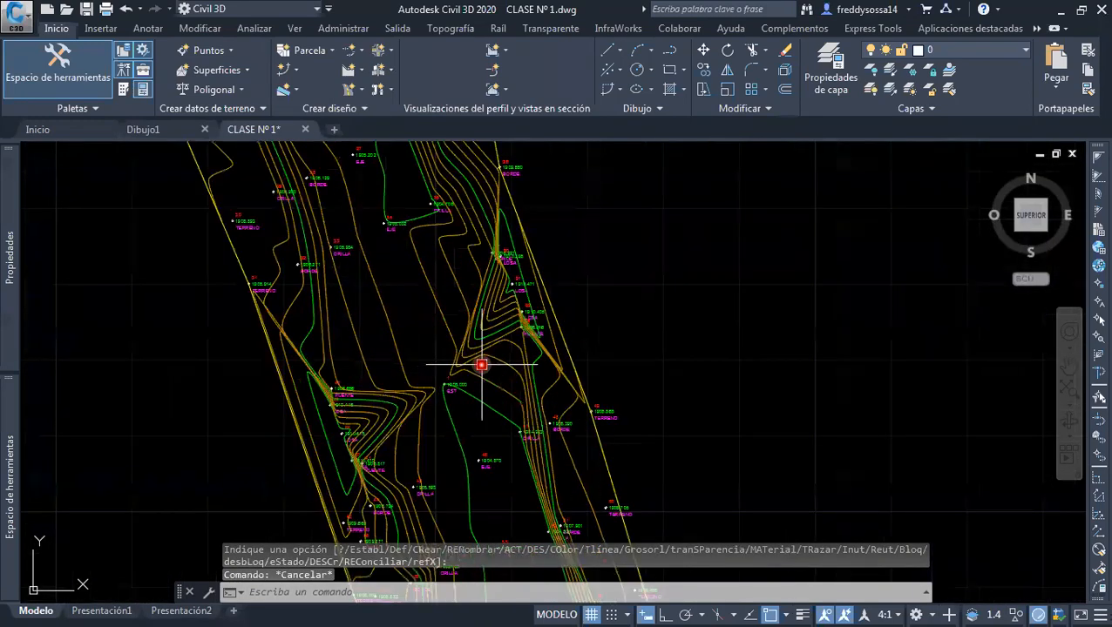
{"action": "scroll", "coordinate": [479, 344], "scroll_direction": "up", "scroll_amount": 1}
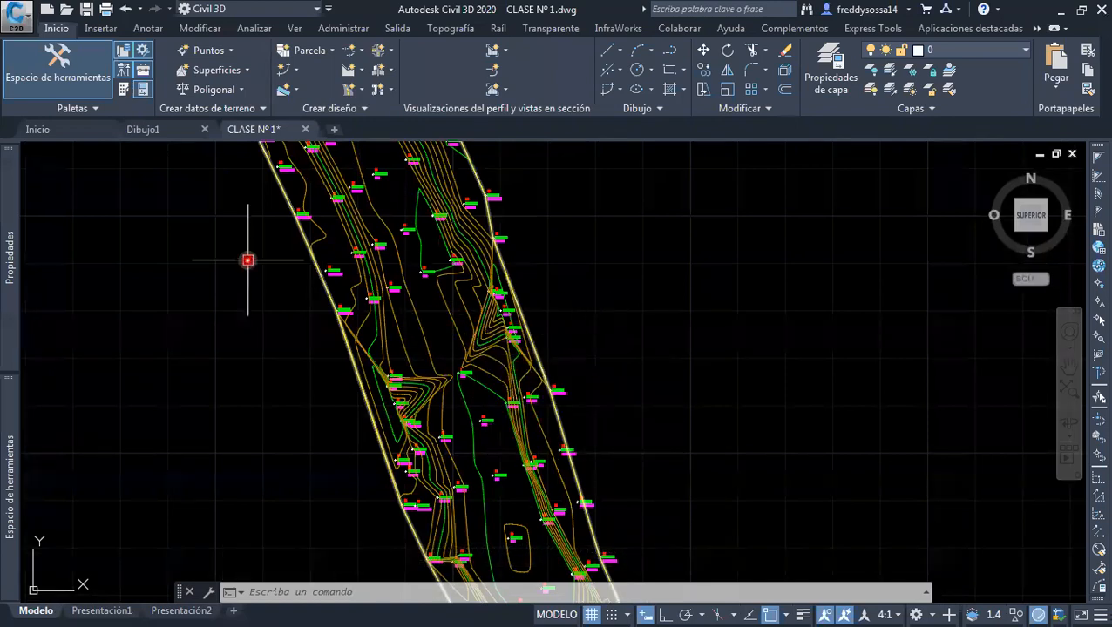
{"action": "left_click", "coordinate": [429, 353]}
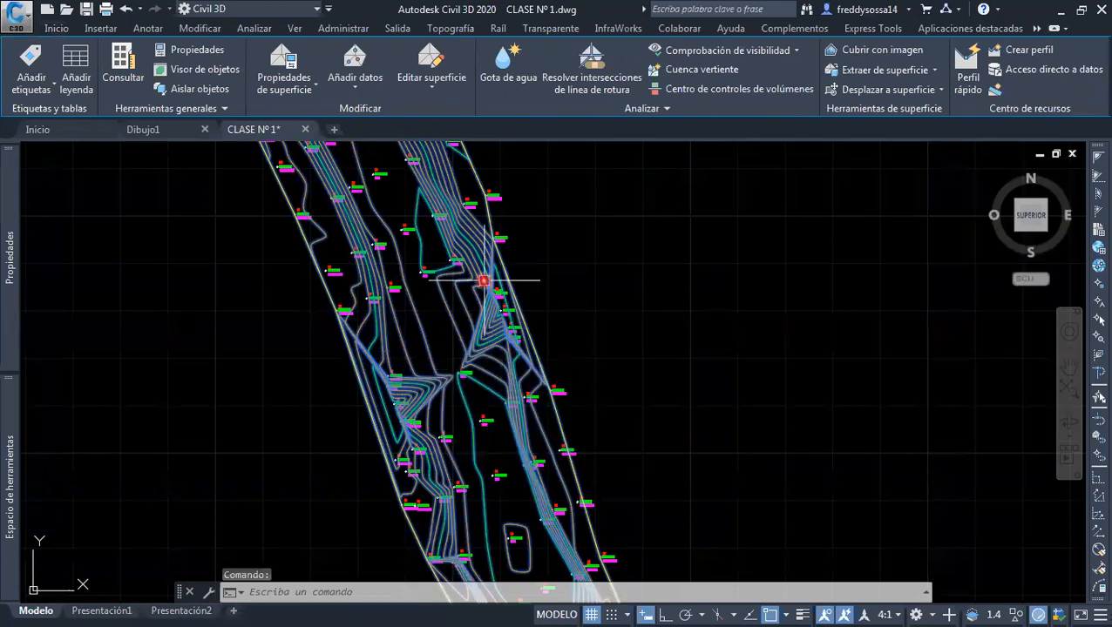
{"action": "left_click", "coordinate": [430, 87]}
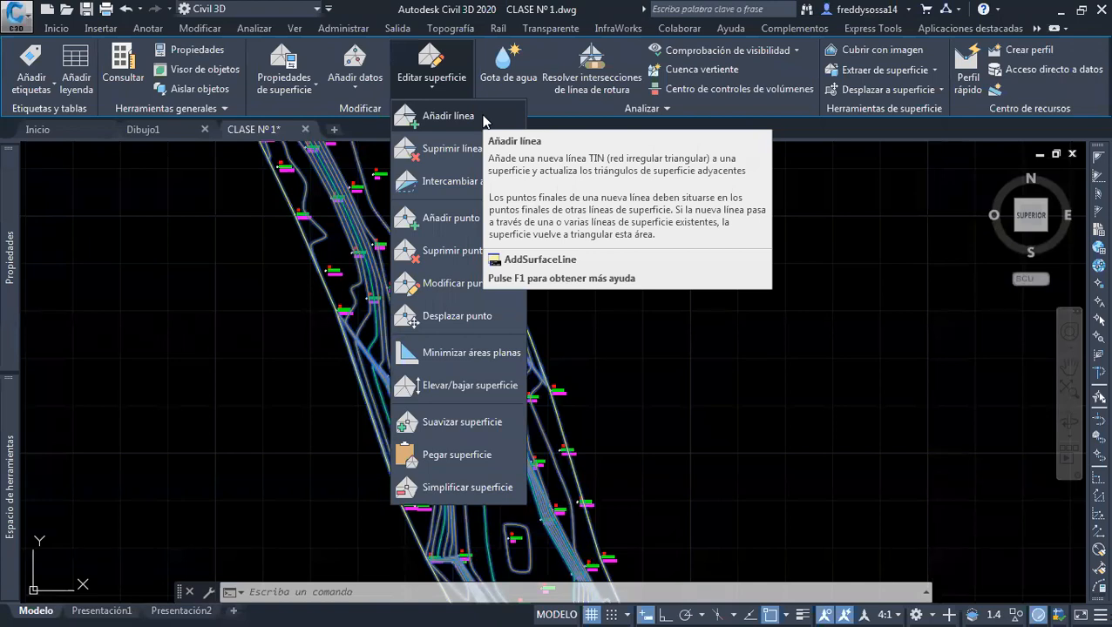
{"action": "key", "text": "Escape"}
{"action": "middle_click_drag", "start_coordinate": [568, 242], "coordinate": [566, 244]}
{"action": "key", "text": "Escape"}
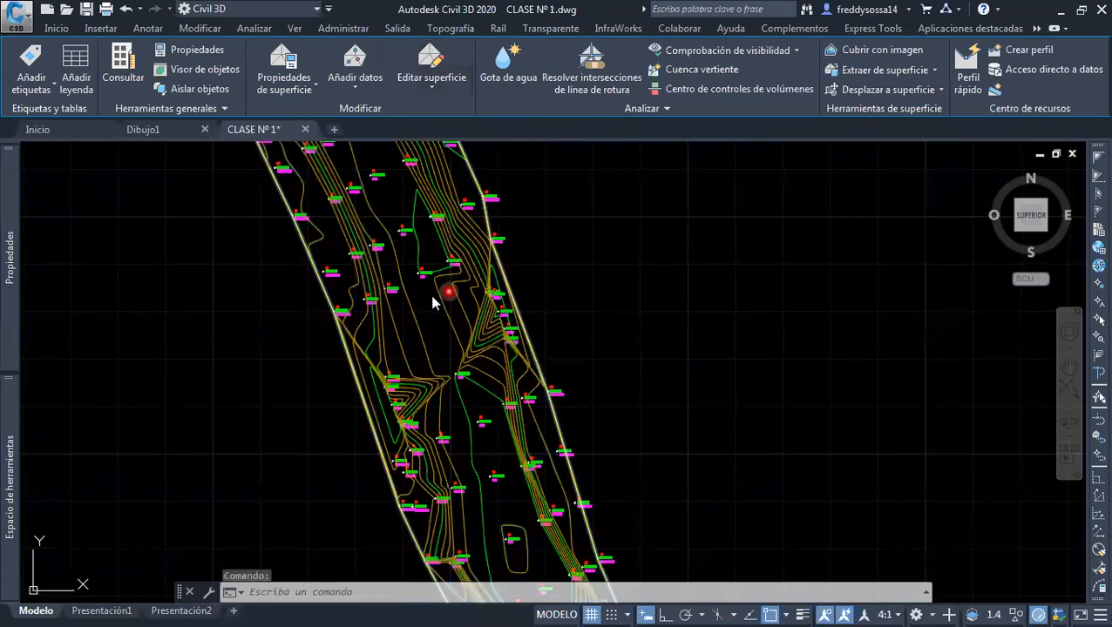
Edit the surface style ESTILO CURVAS CADA 0.5 m to make Puntos and Triángulos visible, apply it and clear the selection
{"action": "middle_click_drag", "start_coordinate": [384, 339], "coordinate": [399, 331]}
{"action": "left_click", "coordinate": [397, 331]}
{"action": "right_click", "coordinate": [404, 339]}
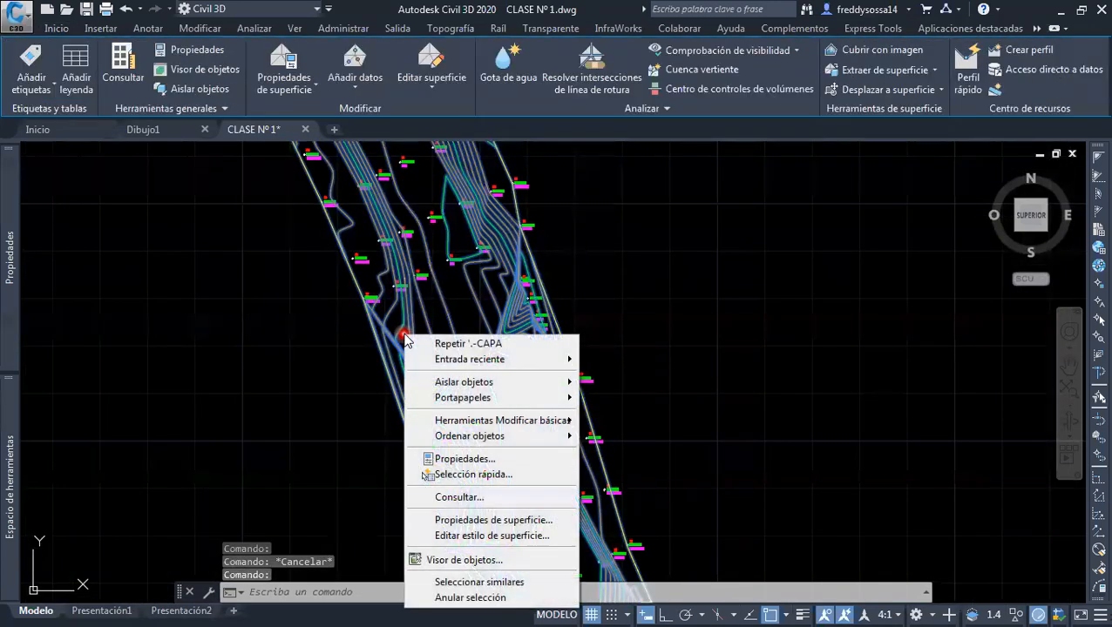
{"action": "left_click", "coordinate": [513, 537]}
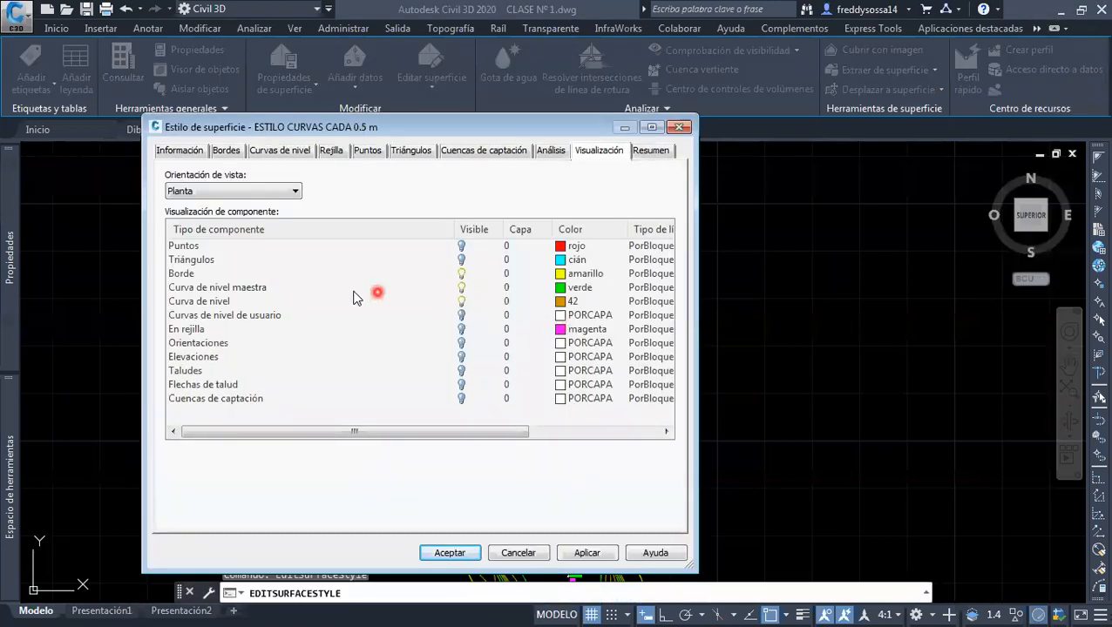
{"action": "left_click", "coordinate": [181, 247]}
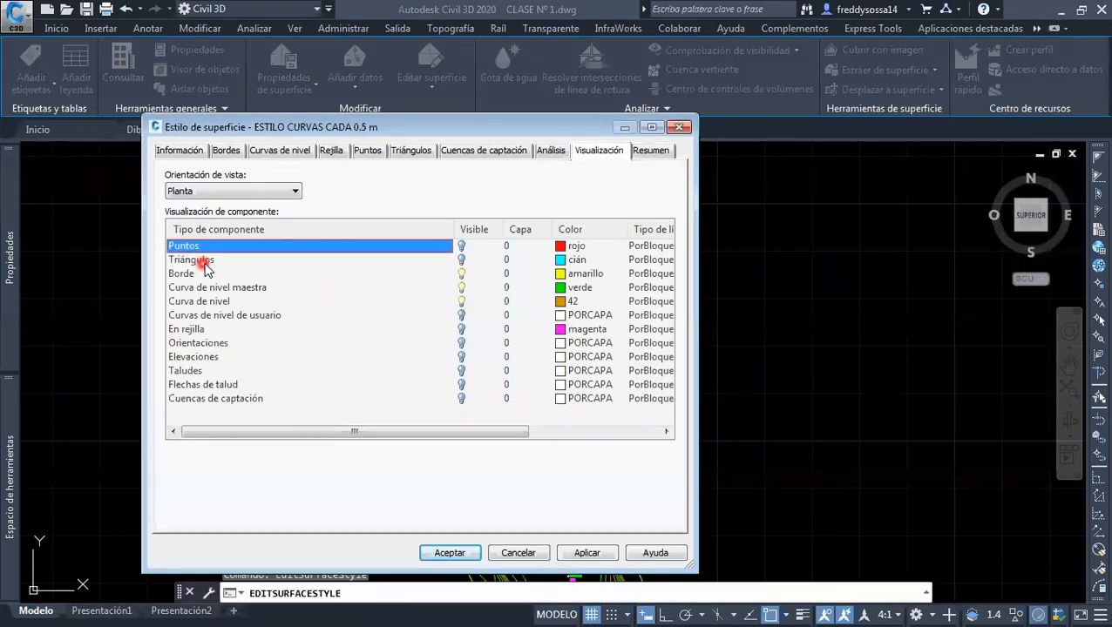
{"action": "left_click", "coordinate": [203, 261]}
{"action": "left_click", "coordinate": [197, 245]}
{"action": "left_click", "coordinate": [461, 246]}
{"action": "left_click", "coordinate": [243, 260]}
{"action": "left_click", "coordinate": [461, 260]}
{"action": "left_click", "coordinate": [608, 555]}
{"action": "left_click", "coordinate": [455, 555]}
{"action": "key", "text": "Escape"}
Examine how the TIN triangles connect the survey points at the surface's north end, around points 4, 11 and 12
{"action": "scroll", "coordinate": [457, 325], "scroll_direction": "down", "scroll_amount": 4}
{"action": "scroll", "coordinate": [439, 247], "scroll_direction": "up", "scroll_amount": 4}
{"action": "scroll", "coordinate": [409, 242], "scroll_direction": "up", "scroll_amount": 7}
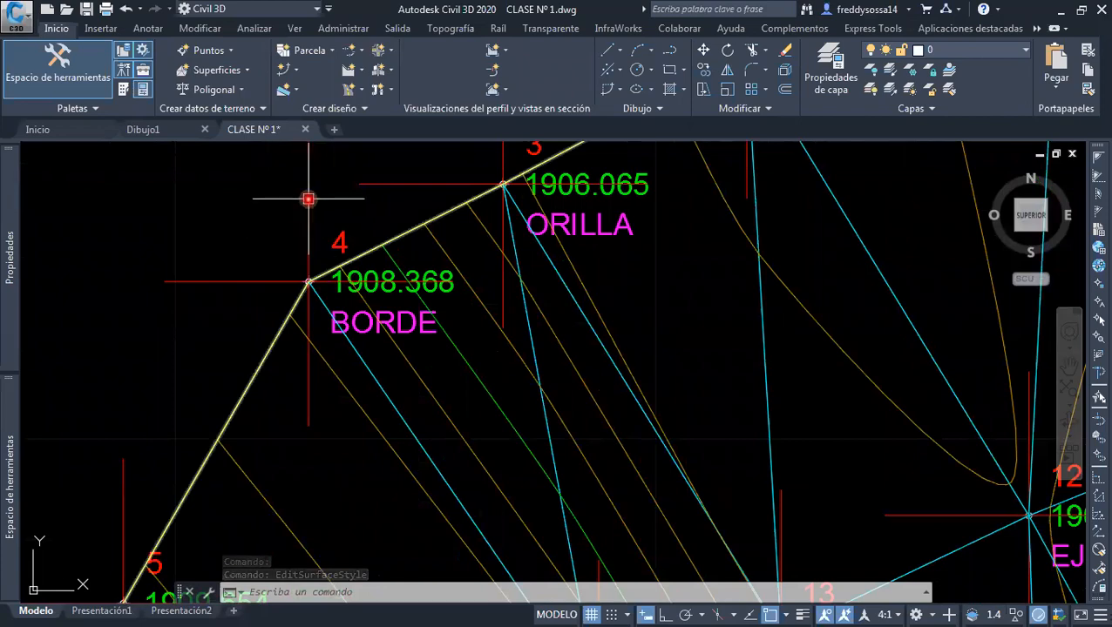
{"action": "scroll", "coordinate": [332, 281], "scroll_direction": "down", "scroll_amount": 2}
{"action": "scroll", "coordinate": [335, 285], "scroll_direction": "down", "scroll_amount": 3}
{"action": "scroll", "coordinate": [523, 331], "scroll_direction": "up", "scroll_amount": 3}
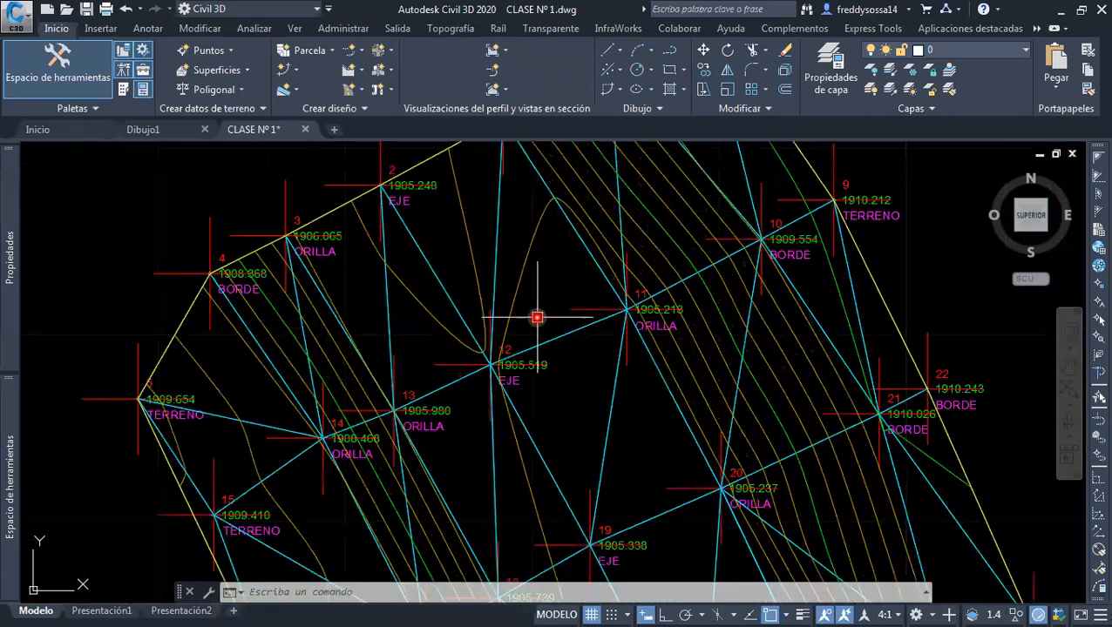
{"action": "scroll", "coordinate": [508, 362], "scroll_direction": "up", "scroll_amount": 2}
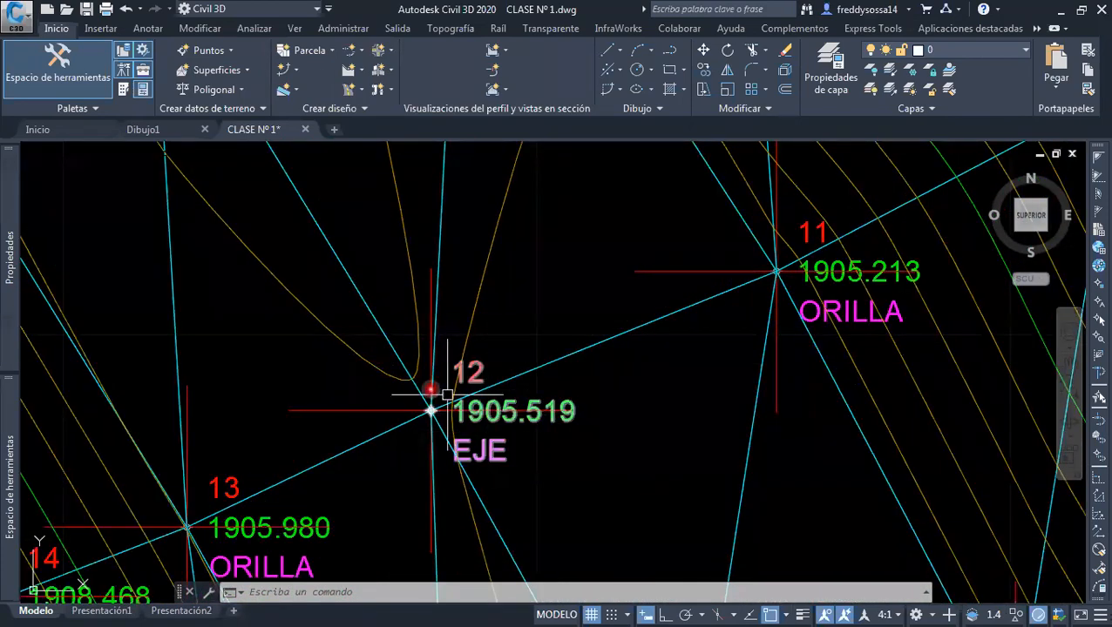
{"action": "scroll", "coordinate": [430, 262], "scroll_direction": "up", "scroll_amount": 2}
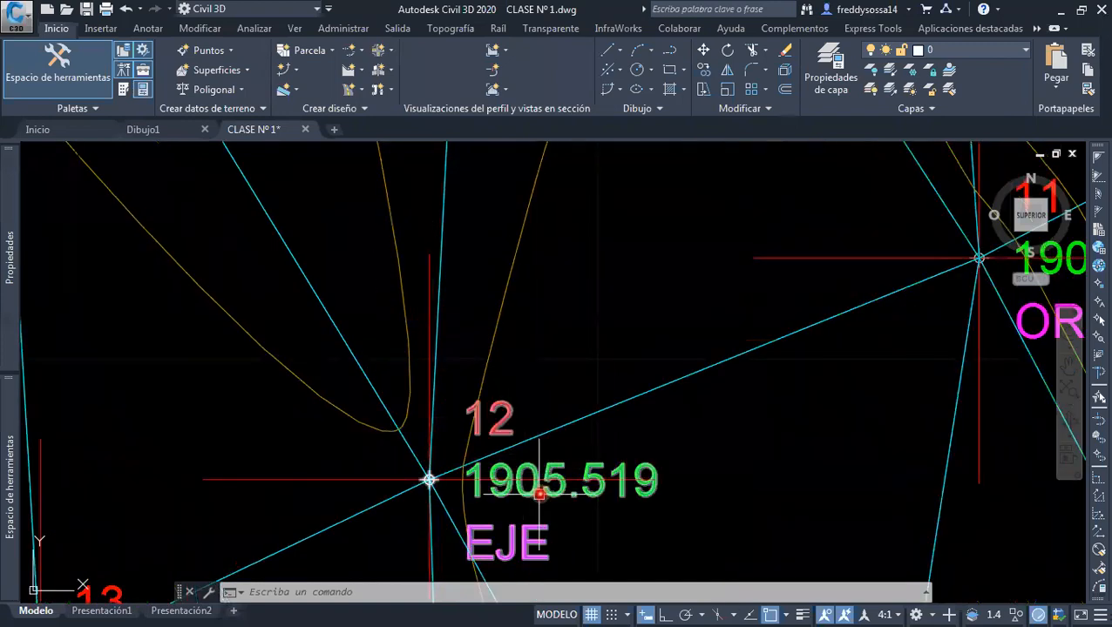
{"action": "scroll", "coordinate": [537, 495], "scroll_direction": "down", "scroll_amount": 2}
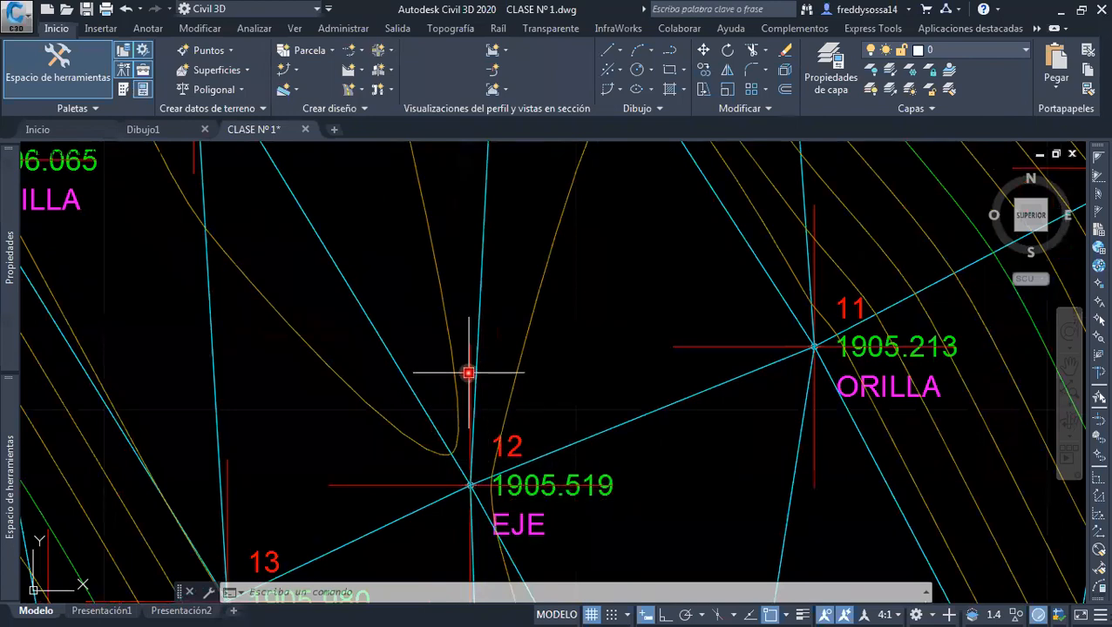
{"action": "scroll", "coordinate": [481, 373], "scroll_direction": "down", "scroll_amount": 4}
{"action": "scroll", "coordinate": [541, 402], "scroll_direction": "down", "scroll_amount": 3}
{"action": "scroll", "coordinate": [498, 340], "scroll_direction": "up", "scroll_amount": 3}
{"action": "scroll", "coordinate": [470, 280], "scroll_direction": "down", "scroll_amount": 3}
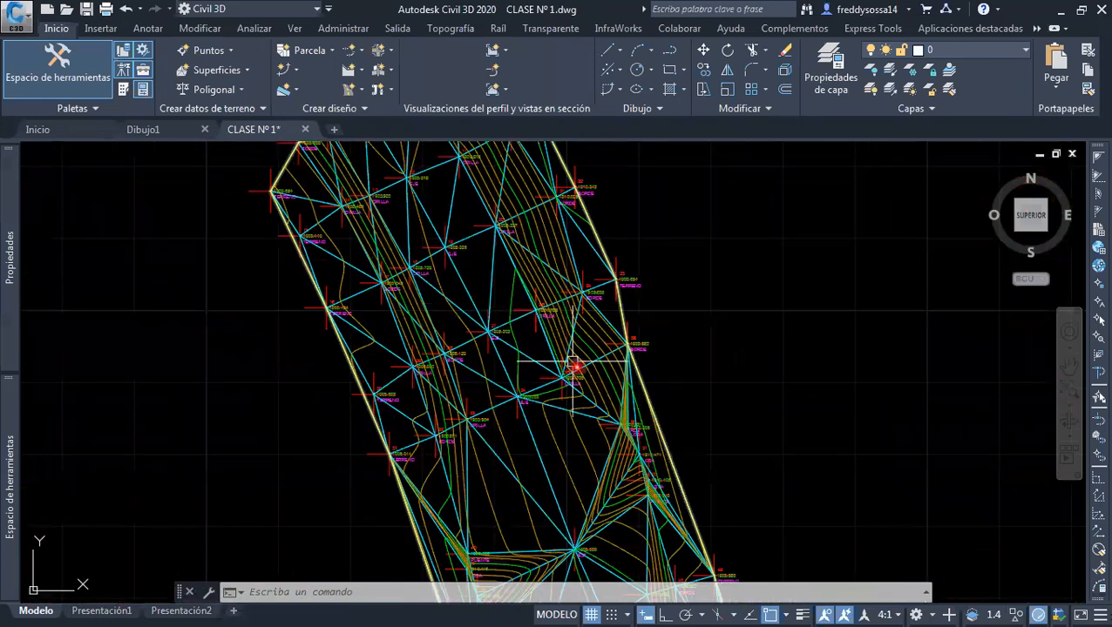
Examine the triangles and contours around the EST point and the adjoining PUENTE and LOSA points
{"action": "scroll", "coordinate": [570, 425], "scroll_direction": "up", "scroll_amount": 3}
{"action": "scroll", "coordinate": [548, 328], "scroll_direction": "down", "scroll_amount": 2}
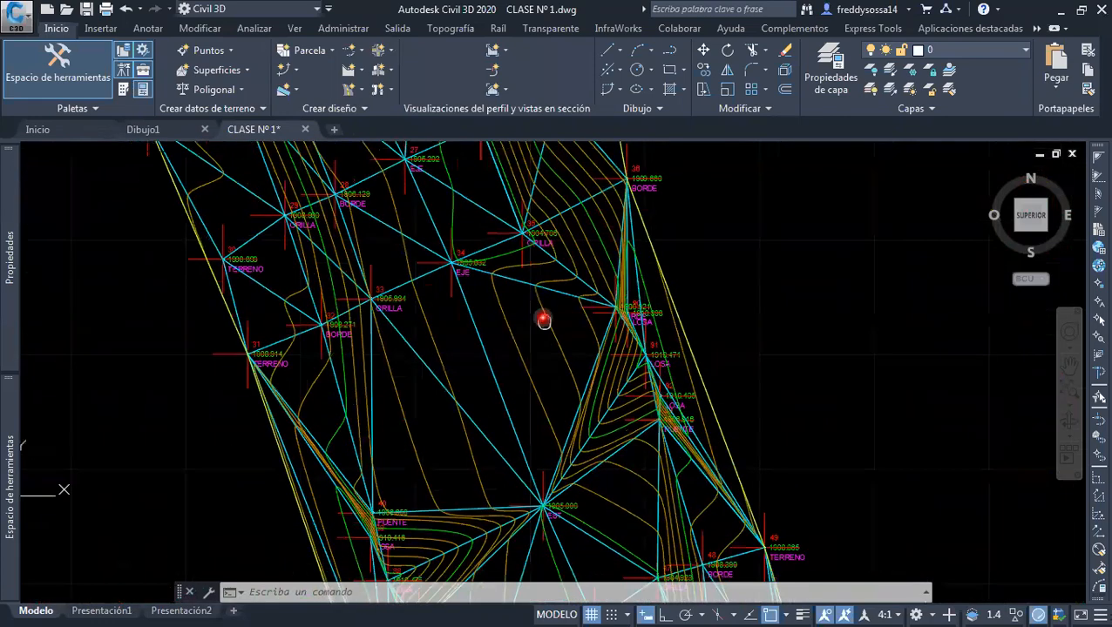
{"action": "scroll", "coordinate": [432, 355], "scroll_direction": "down", "scroll_amount": 2}
{"action": "mouse_move", "coordinate": [438, 353]}
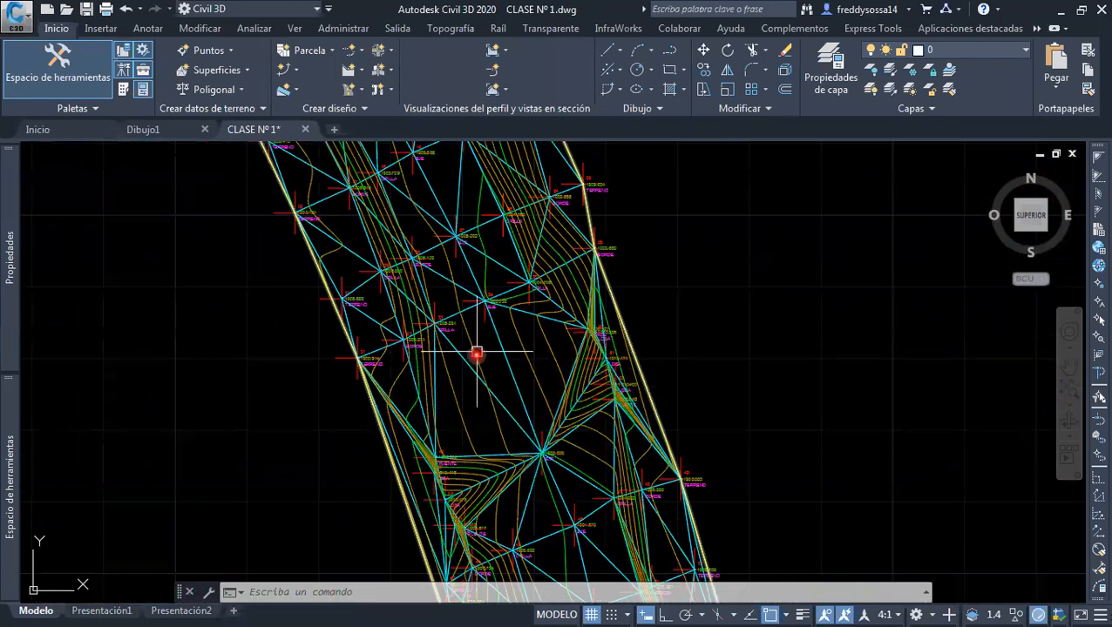
{"action": "middle_click_drag", "start_coordinate": [480, 355], "coordinate": [409, 298]}
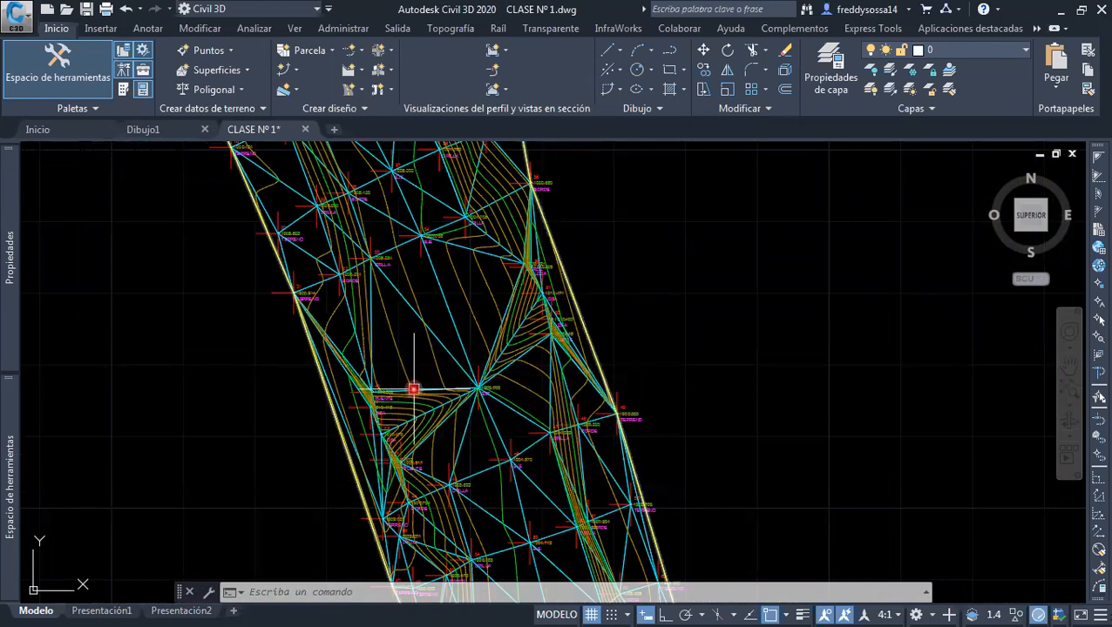
{"action": "scroll", "coordinate": [415, 389], "scroll_direction": "up", "scroll_amount": 5}
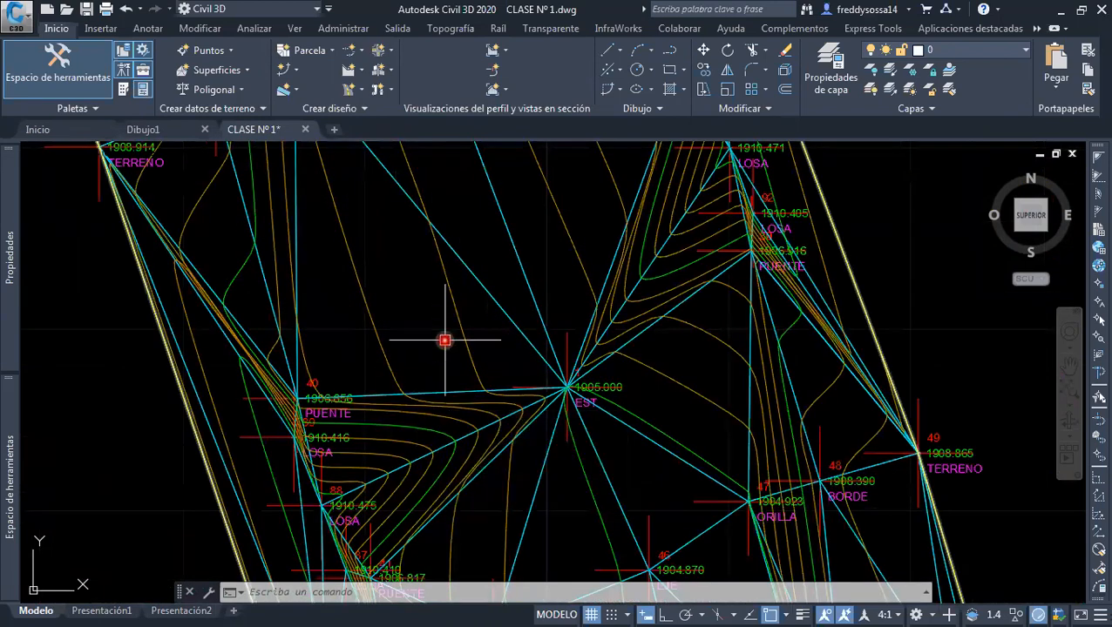
{"action": "mouse_move", "coordinate": [477, 285]}
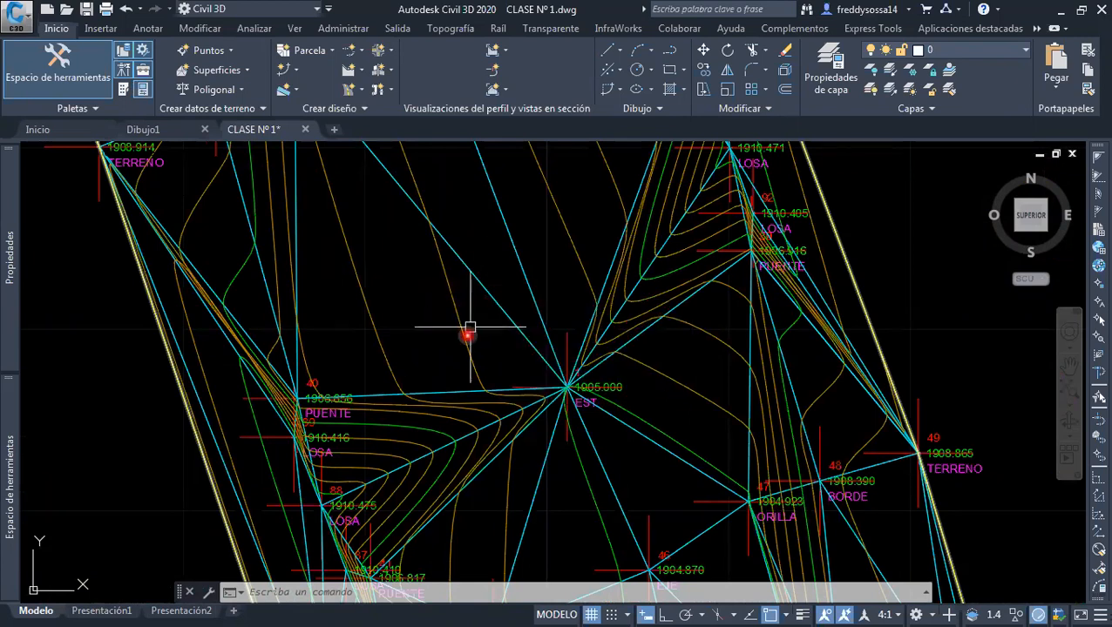
{"action": "scroll", "coordinate": [558, 399], "scroll_direction": "down", "scroll_amount": 5}
{"action": "scroll", "coordinate": [558, 402], "scroll_direction": "up", "scroll_amount": 1}
{"action": "mouse_move", "coordinate": [557, 377]}
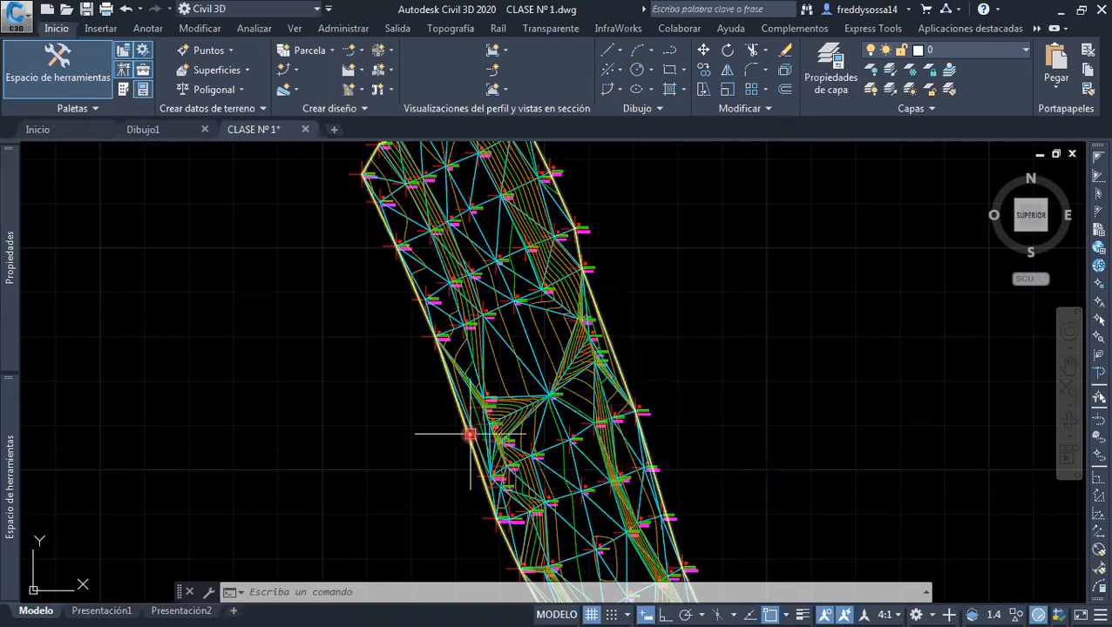
{"action": "scroll", "coordinate": [494, 397], "scroll_direction": "up", "scroll_amount": 4}
{"action": "scroll", "coordinate": [494, 396], "scroll_direction": "up", "scroll_amount": 3}
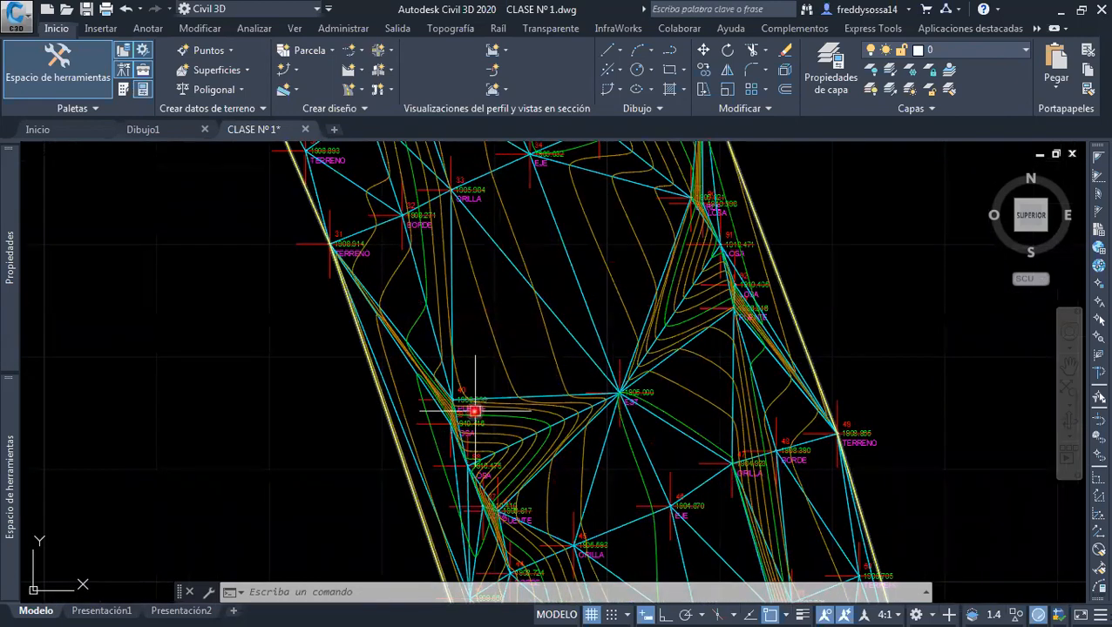
Compare the elevations of LOSA points 90, 91 and 92 with the neighbouring BORDE and PUENTE points
{"action": "mouse_move", "coordinate": [578, 404]}
{"action": "middle_mouse_down"}
{"action": "mouse_move", "coordinate": [509, 424]}
{"action": "mouse_move", "coordinate": [499, 444]}
{"action": "middle_mouse_up"}
{"action": "middle_click_drag", "start_coordinate": [615, 422], "coordinate": [539, 534]}
{"action": "middle_click_drag", "start_coordinate": [658, 284], "coordinate": [618, 390]}
{"action": "scroll", "coordinate": [601, 305], "scroll_direction": "up", "scroll_amount": 8}
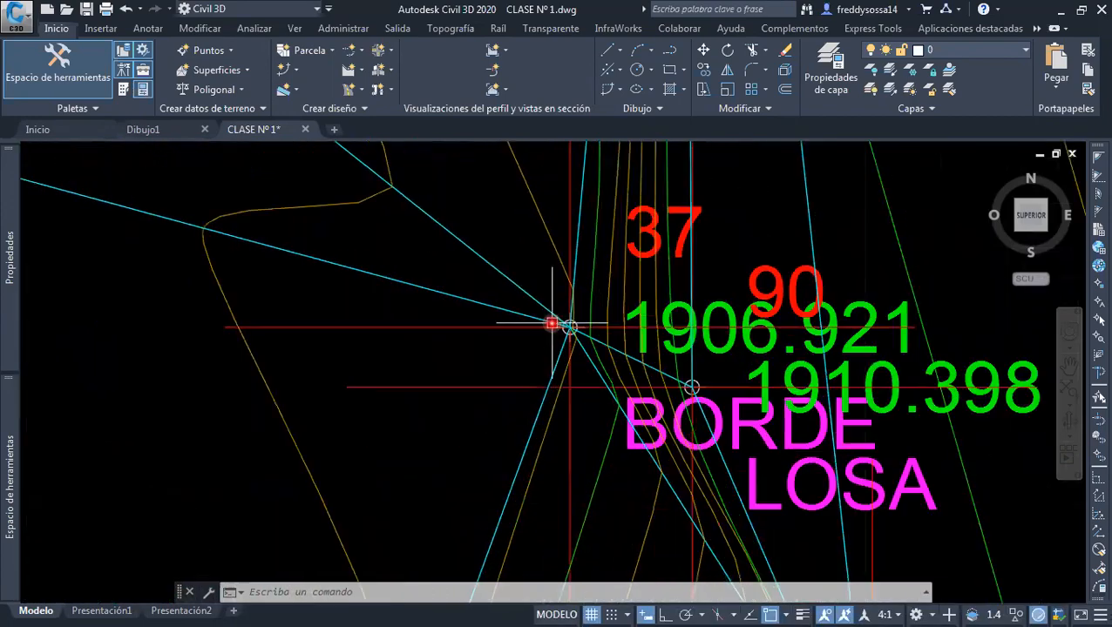
{"action": "scroll", "coordinate": [559, 331], "scroll_direction": "down", "scroll_amount": 4}
{"action": "scroll", "coordinate": [703, 387], "scroll_direction": "down", "scroll_amount": 2}
{"action": "middle_click_drag", "start_coordinate": [738, 434], "coordinate": [655, 281]}
{"action": "mouse_move", "coordinate": [720, 381]}
{"action": "middle_mouse_down"}
{"action": "mouse_move", "coordinate": [658, 301]}
{"action": "mouse_move", "coordinate": [646, 255]}
{"action": "middle_mouse_up"}
{"action": "middle_click_drag", "start_coordinate": [712, 397], "coordinate": [669, 244]}
{"action": "scroll", "coordinate": [726, 426], "scroll_direction": "down", "scroll_amount": 2}
{"action": "middle_click_drag", "start_coordinate": [719, 414], "coordinate": [701, 307]}
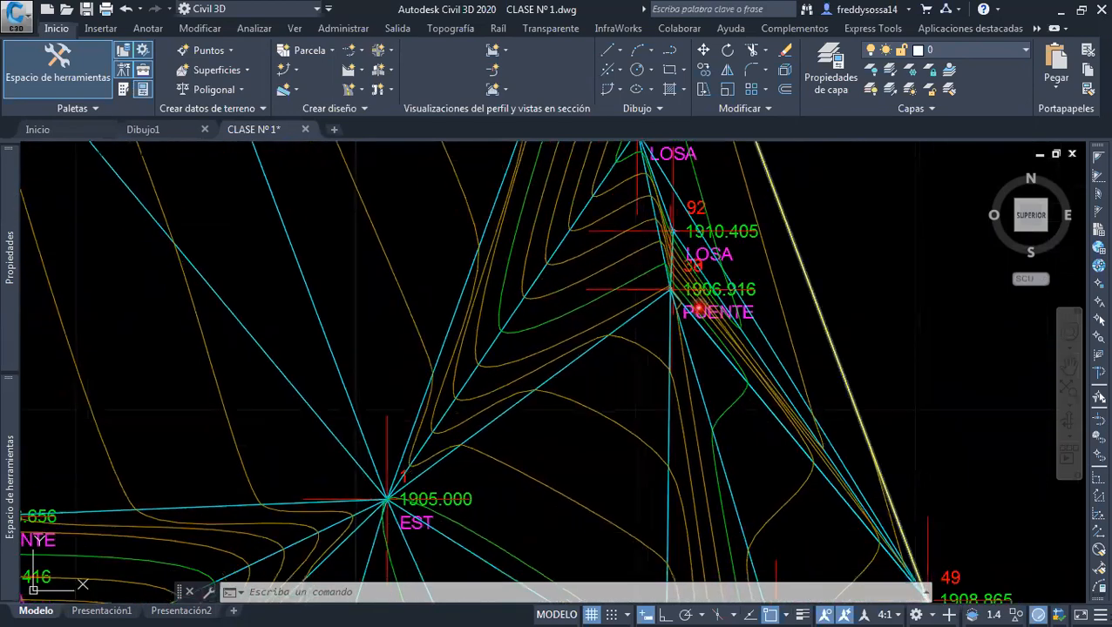
{"action": "scroll", "coordinate": [702, 307], "scroll_direction": "down", "scroll_amount": 2}
{"action": "scroll", "coordinate": [708, 298], "scroll_direction": "down", "scroll_amount": 1}
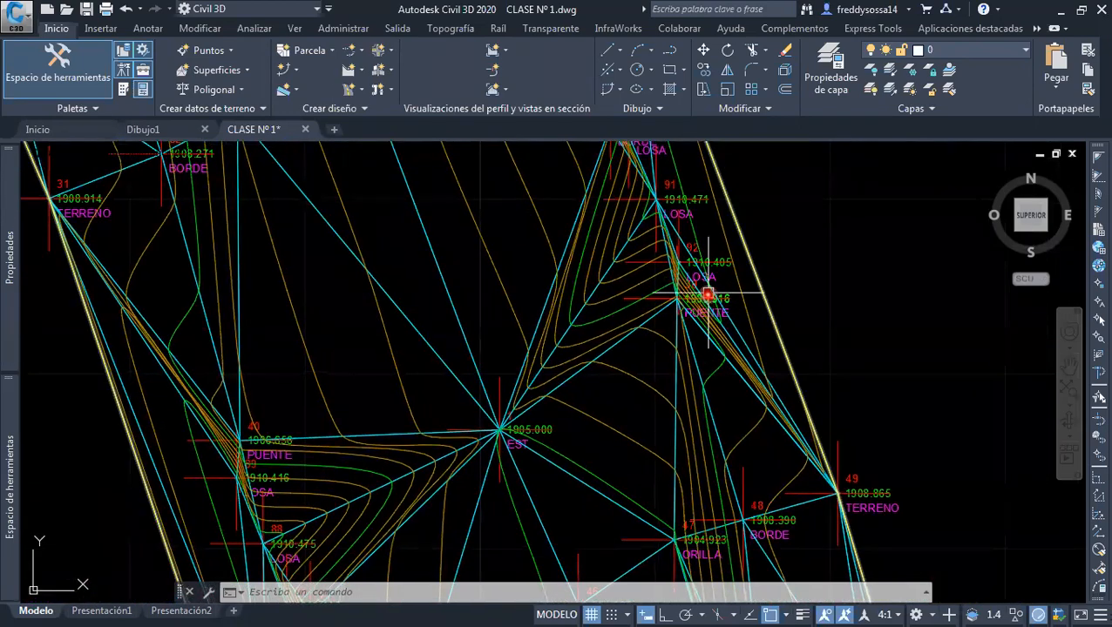
{"action": "scroll", "coordinate": [704, 301], "scroll_direction": "up", "scroll_amount": 3}
{"action": "mouse_move", "coordinate": [702, 302]}
{"action": "middle_mouse_down"}
{"action": "mouse_move", "coordinate": [712, 444]}
{"action": "mouse_move", "coordinate": [755, 564]}
{"action": "middle_mouse_up"}
{"action": "middle_click_drag", "start_coordinate": [670, 310], "coordinate": [679, 342]}
{"action": "scroll", "coordinate": [649, 332], "scroll_direction": "up", "scroll_amount": 2}
{"action": "scroll", "coordinate": [616, 332], "scroll_direction": "down", "scroll_amount": 2}
{"action": "scroll", "coordinate": [614, 327], "scroll_direction": "down", "scroll_amount": 1}
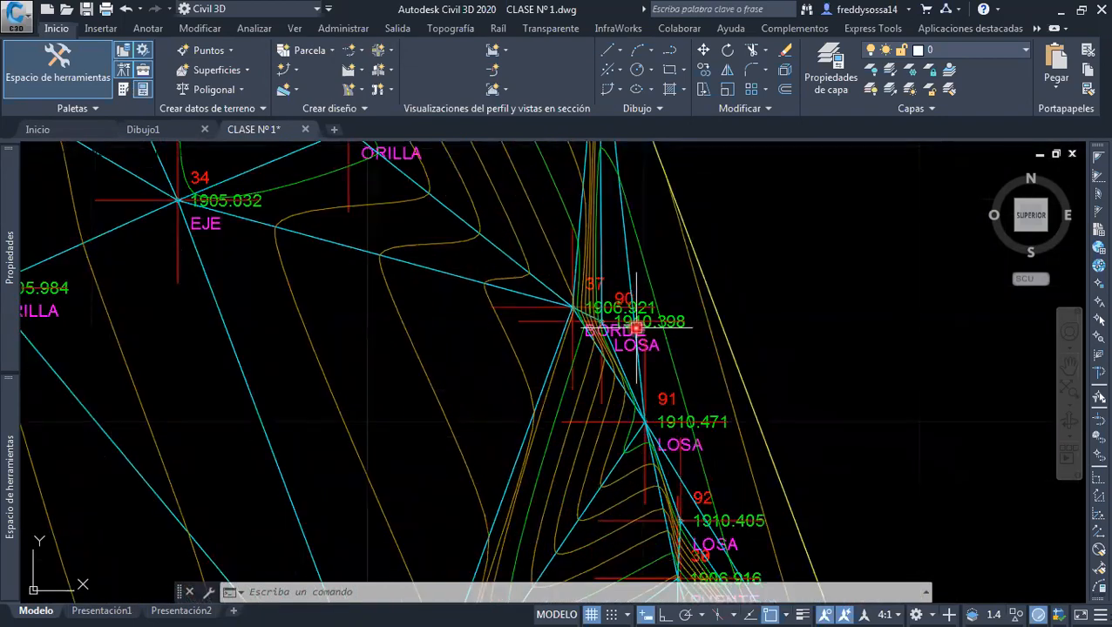
Inspect the crowded contours between the EST point and the LOSA points on the east side of the surface
{"action": "scroll", "coordinate": [663, 384], "scroll_direction": "down", "scroll_amount": 2}
{"action": "scroll", "coordinate": [664, 384], "scroll_direction": "down", "scroll_amount": 2}
{"action": "middle_click_drag", "start_coordinate": [664, 384], "coordinate": [685, 266]}
{"action": "mouse_move", "coordinate": [581, 380]}
{"action": "middle_mouse_down"}
{"action": "mouse_move", "coordinate": [605, 328]}
{"action": "mouse_move", "coordinate": [629, 332]}
{"action": "middle_mouse_up"}
{"action": "scroll", "coordinate": [645, 312], "scroll_direction": "up", "scroll_amount": 2}
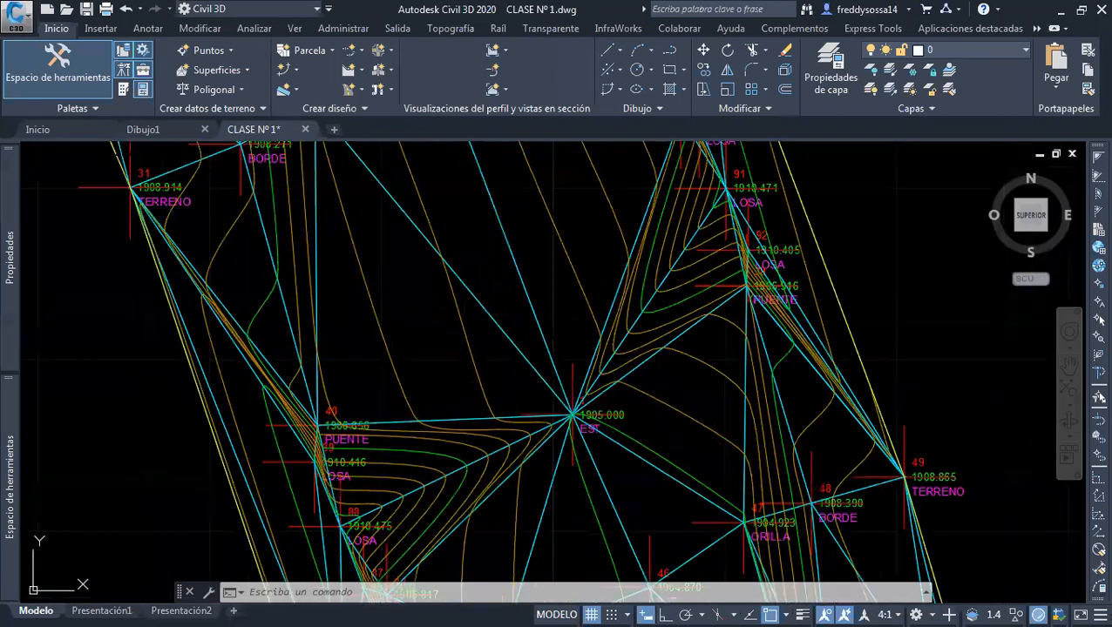
{"action": "mouse_move", "coordinate": [713, 237]}
{"action": "middle_mouse_down"}
{"action": "mouse_move", "coordinate": [697, 240]}
{"action": "mouse_move", "coordinate": [665, 302]}
{"action": "middle_mouse_up"}
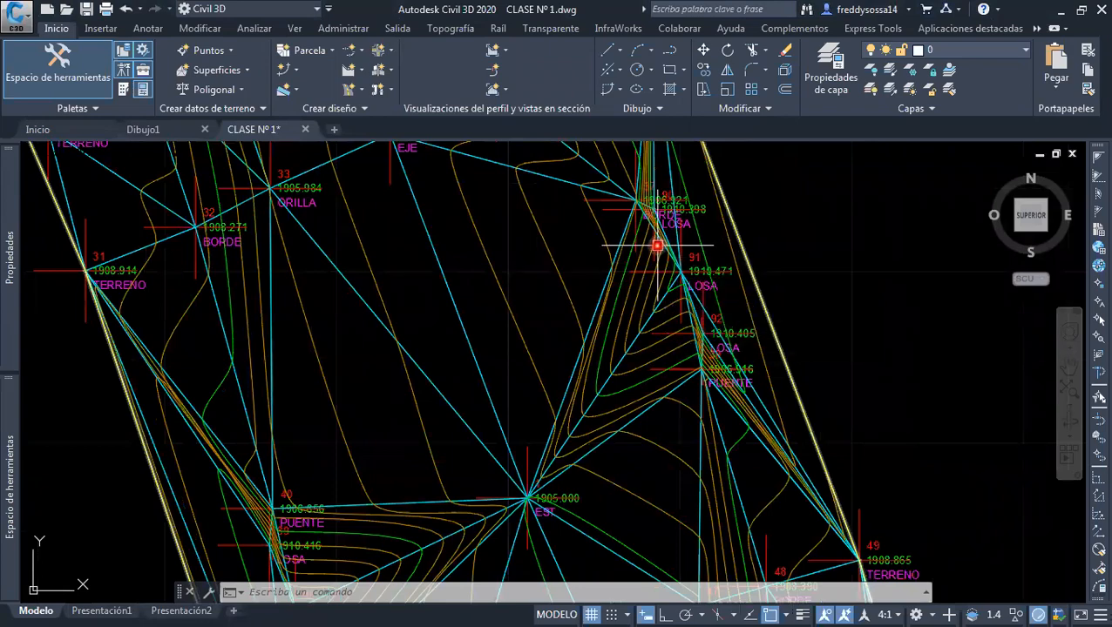
{"action": "scroll", "coordinate": [697, 241], "scroll_direction": "up", "scroll_amount": 2}
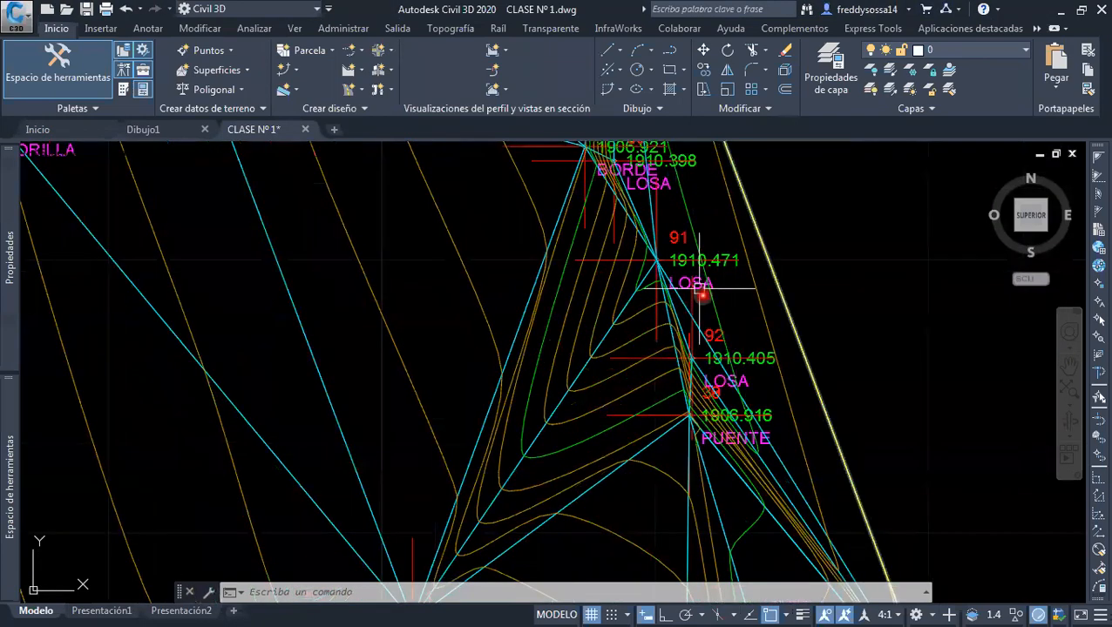
{"action": "scroll", "coordinate": [707, 301], "scroll_direction": "down", "scroll_amount": 2}
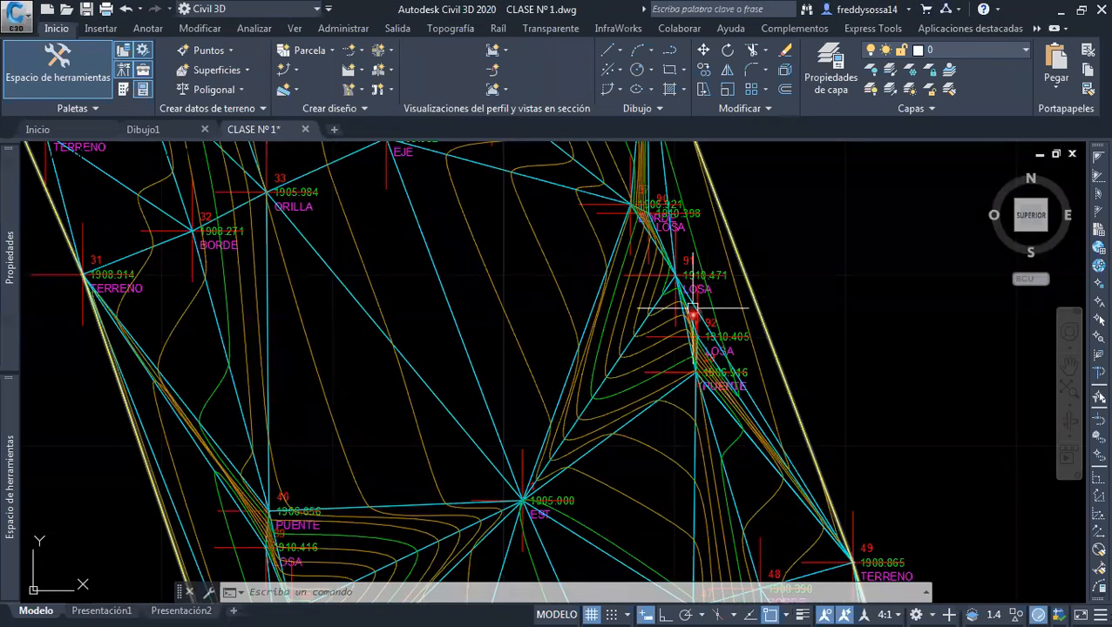
{"action": "scroll", "coordinate": [719, 248], "scroll_direction": "down", "scroll_amount": 2}
{"action": "scroll", "coordinate": [582, 392], "scroll_direction": "up", "scroll_amount": 2}
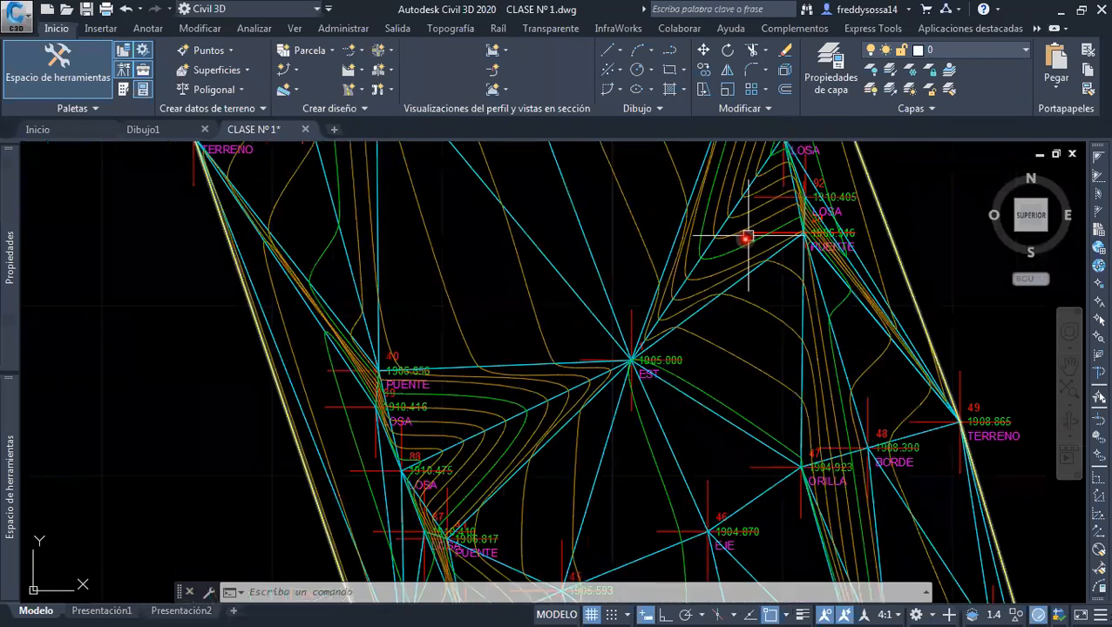
{"action": "middle_click_drag", "start_coordinate": [746, 238], "coordinate": [679, 335]}
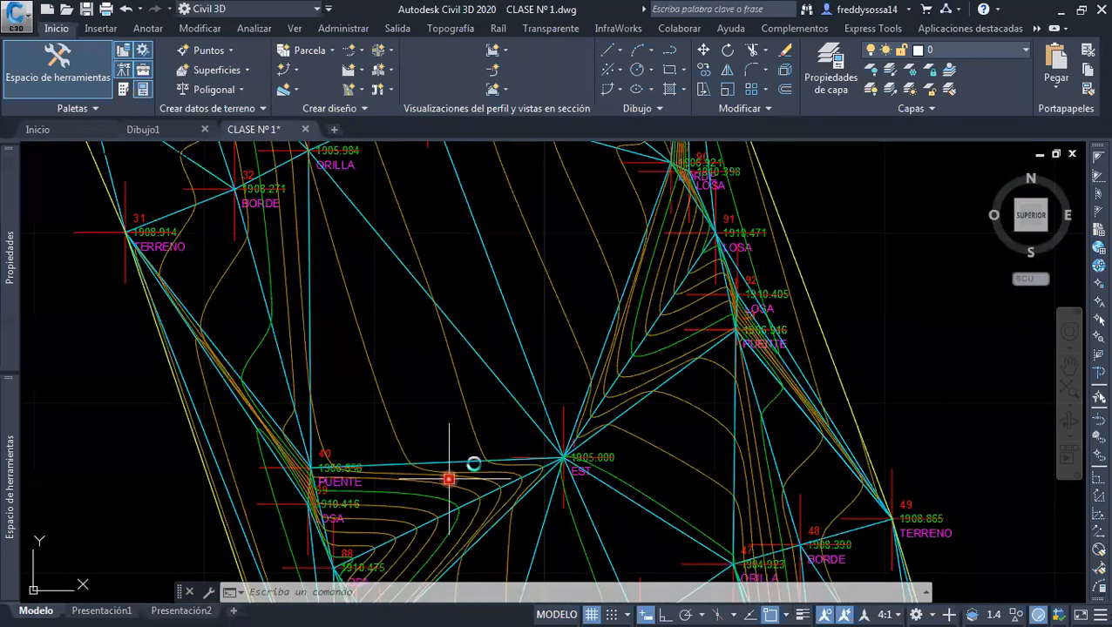
Inspect LOSA points 88 and 89 beside PUENTE point 40 on the west side, then return to the eastern LOSA points
{"action": "scroll", "coordinate": [462, 449], "scroll_direction": "down", "scroll_amount": 3}
{"action": "middle_click_drag", "start_coordinate": [460, 446], "coordinate": [506, 456]}
{"action": "scroll", "coordinate": [505, 456], "scroll_direction": "up", "scroll_amount": 3}
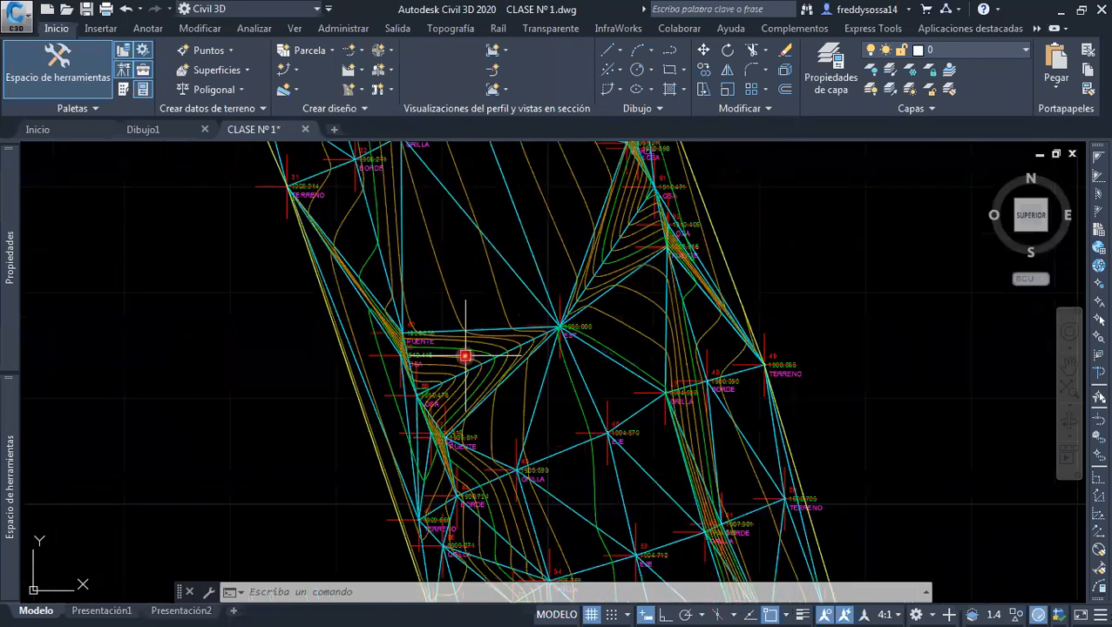
{"action": "scroll", "coordinate": [437, 343], "scroll_direction": "up", "scroll_amount": 2}
{"action": "scroll", "coordinate": [426, 317], "scroll_direction": "up", "scroll_amount": 4}
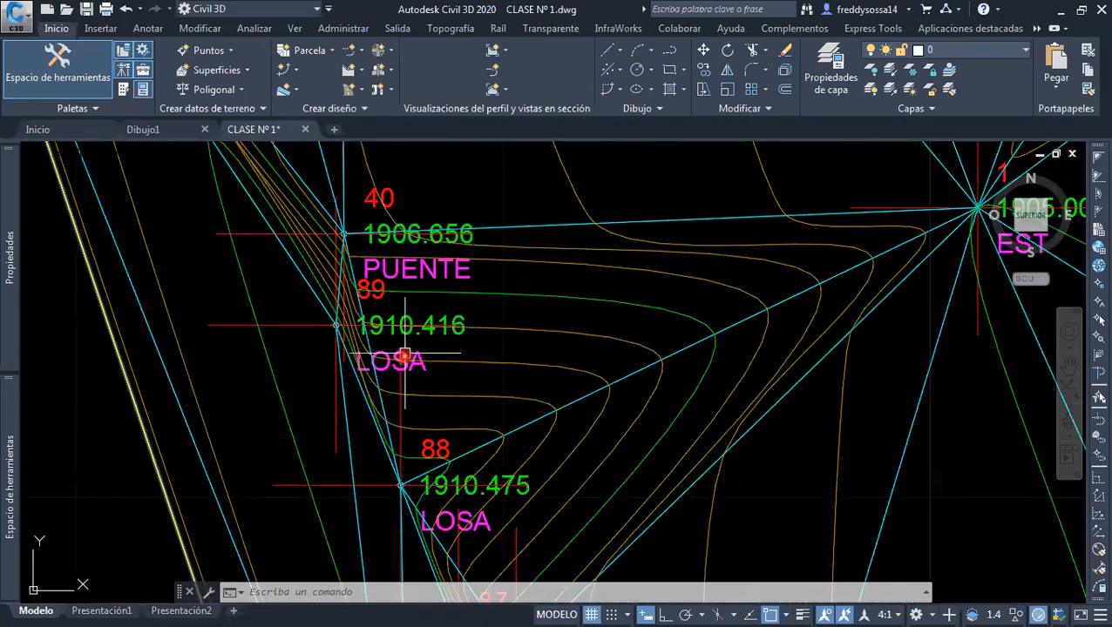
{"action": "scroll", "coordinate": [459, 400], "scroll_direction": "down", "scroll_amount": 4}
{"action": "middle_click_drag", "start_coordinate": [462, 443], "coordinate": [449, 342]}
{"action": "middle_click_drag", "start_coordinate": [522, 399], "coordinate": [484, 463]}
{"action": "middle_click_drag", "start_coordinate": [771, 227], "coordinate": [566, 480]}
{"action": "middle_click_drag", "start_coordinate": [565, 319], "coordinate": [544, 385]}
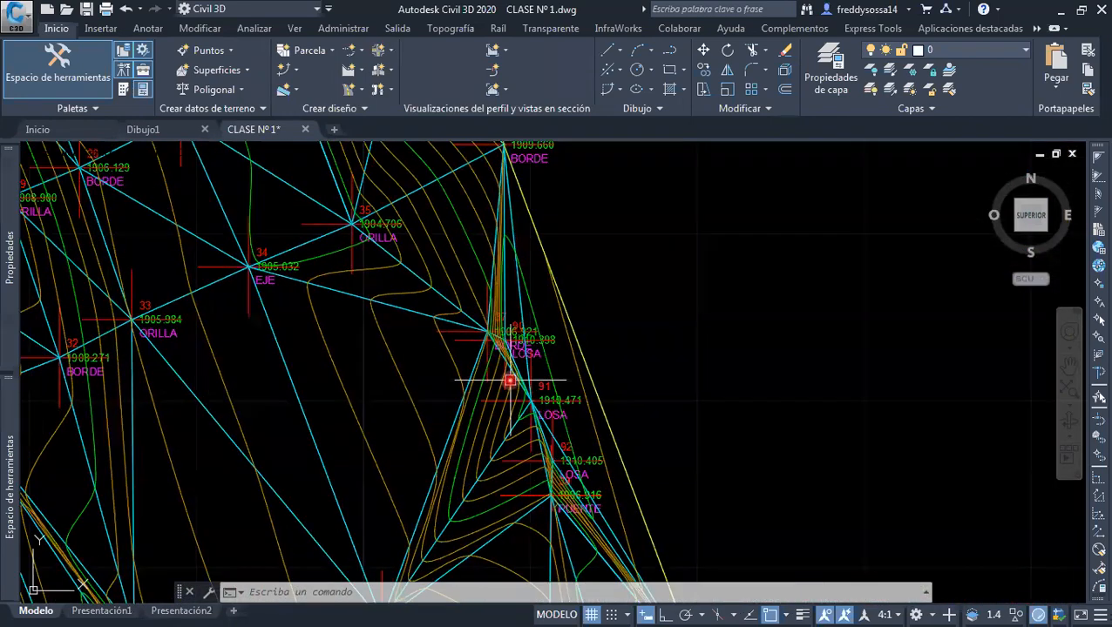
Delete LOSA points 90, 91 and 92 and one of the coincident PUENTE points beside them from the TERRENO NATURAL surface
{"action": "left_click", "coordinate": [470, 387]}
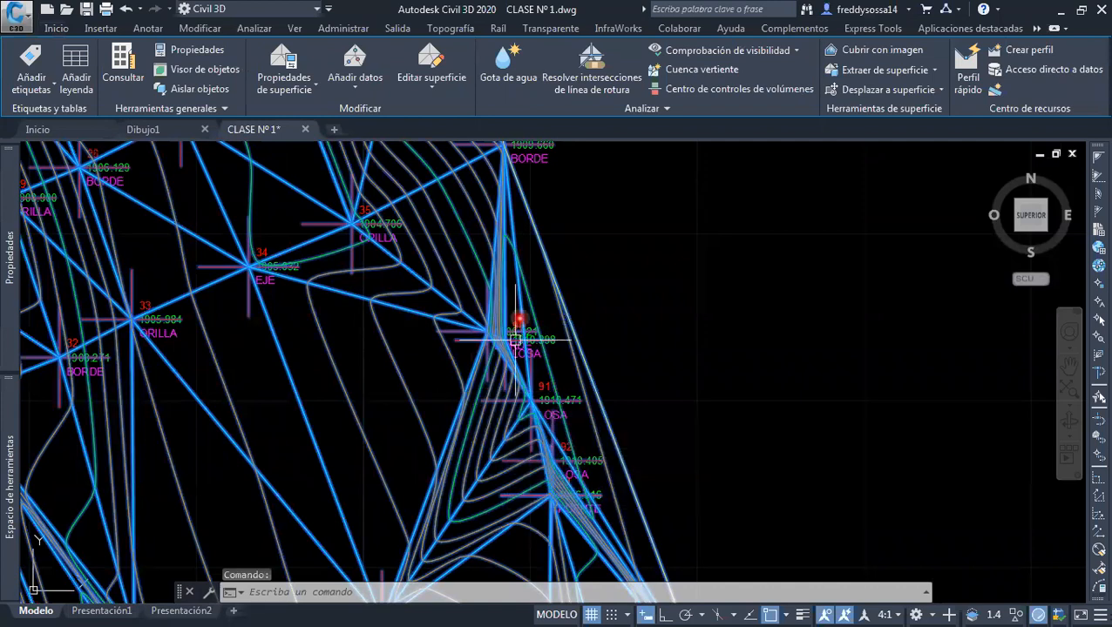
{"action": "left_click", "coordinate": [436, 79]}
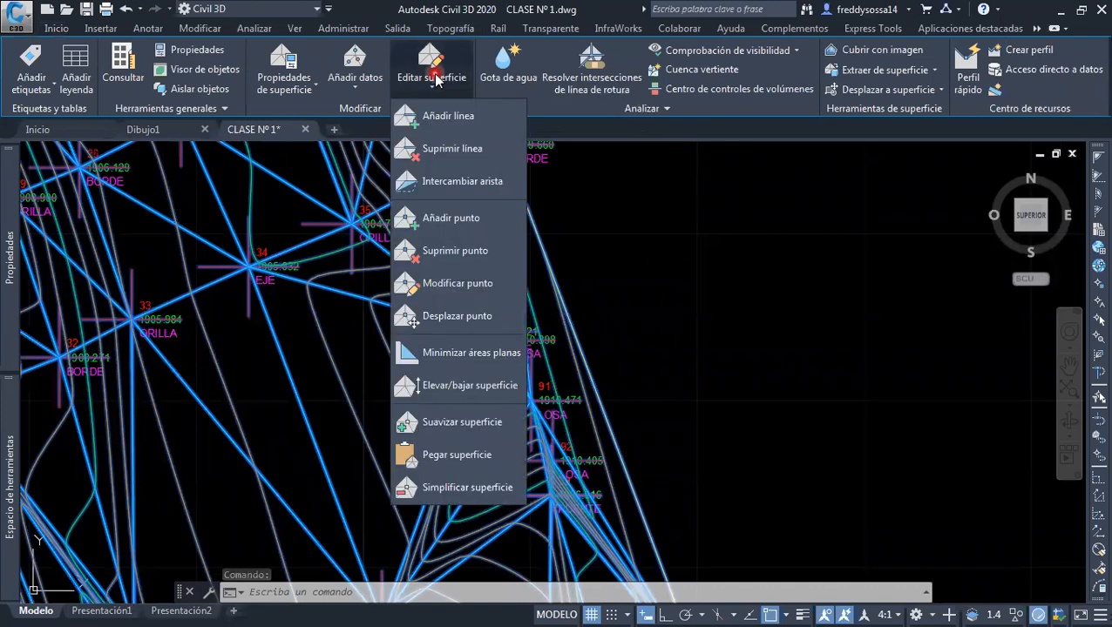
{"action": "left_click", "coordinate": [459, 253]}
{"action": "scroll", "coordinate": [487, 331], "scroll_direction": "up", "scroll_amount": 5}
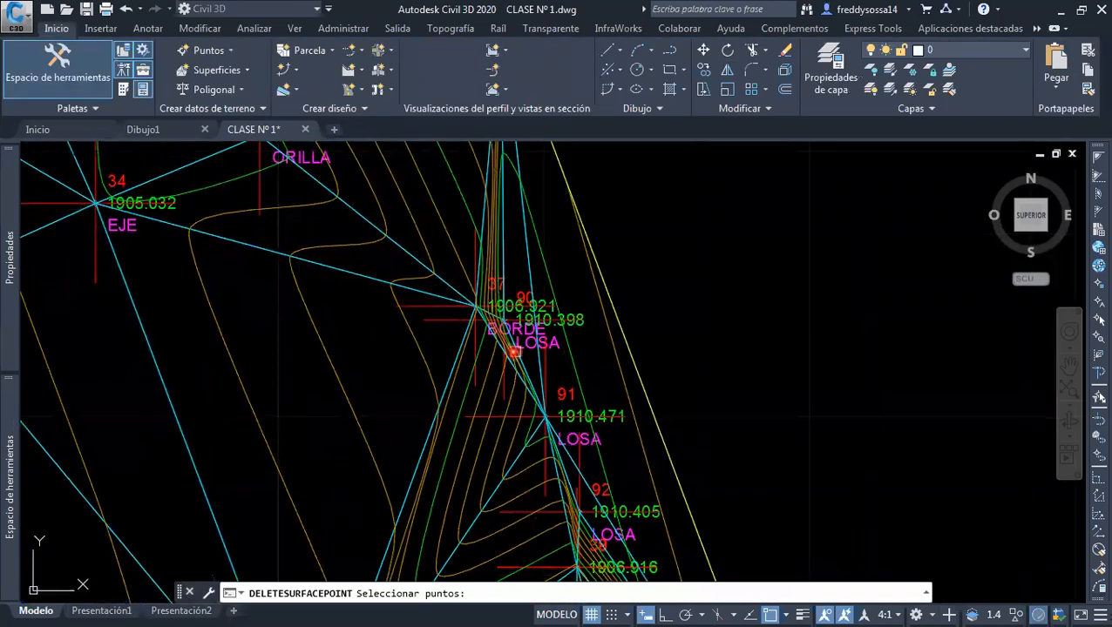
{"action": "scroll", "coordinate": [485, 328], "scroll_direction": "up", "scroll_amount": 4}
{"action": "middle_click_drag", "start_coordinate": [511, 375], "coordinate": [526, 298]}
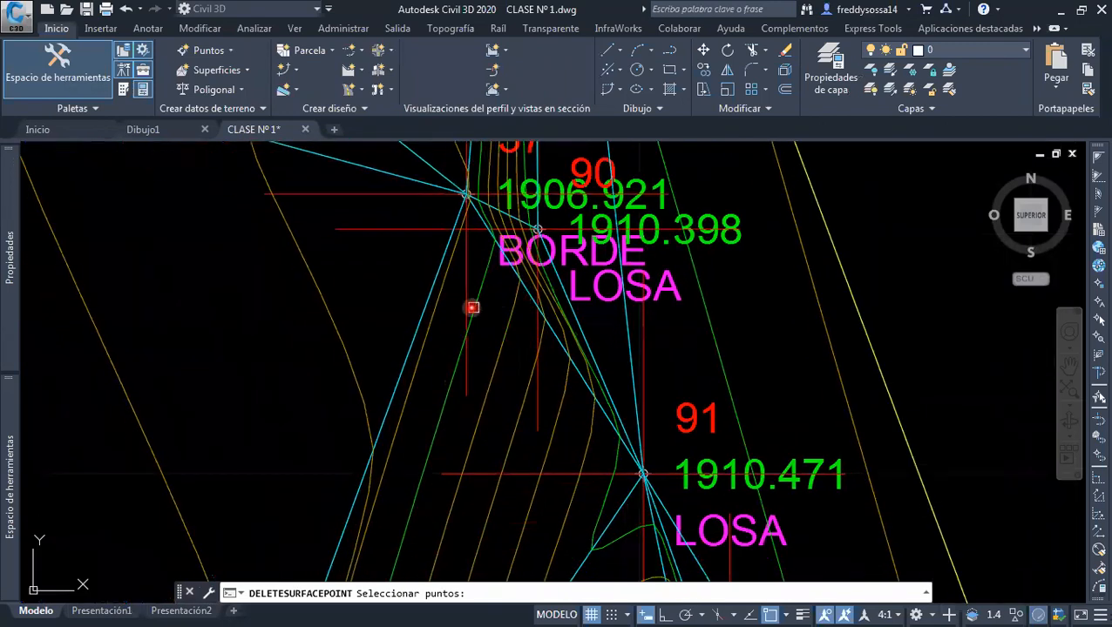
{"action": "mouse_move", "coordinate": [466, 273]}
{"action": "left_click", "coordinate": [537, 401]}
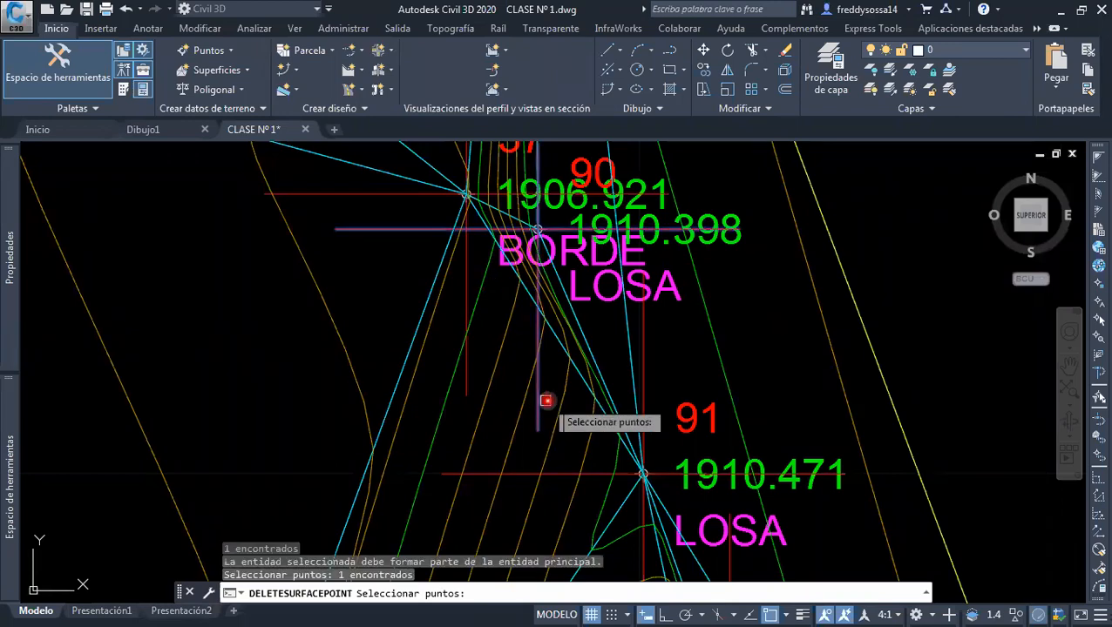
{"action": "middle_click_drag", "start_coordinate": [714, 386], "coordinate": [667, 251]}
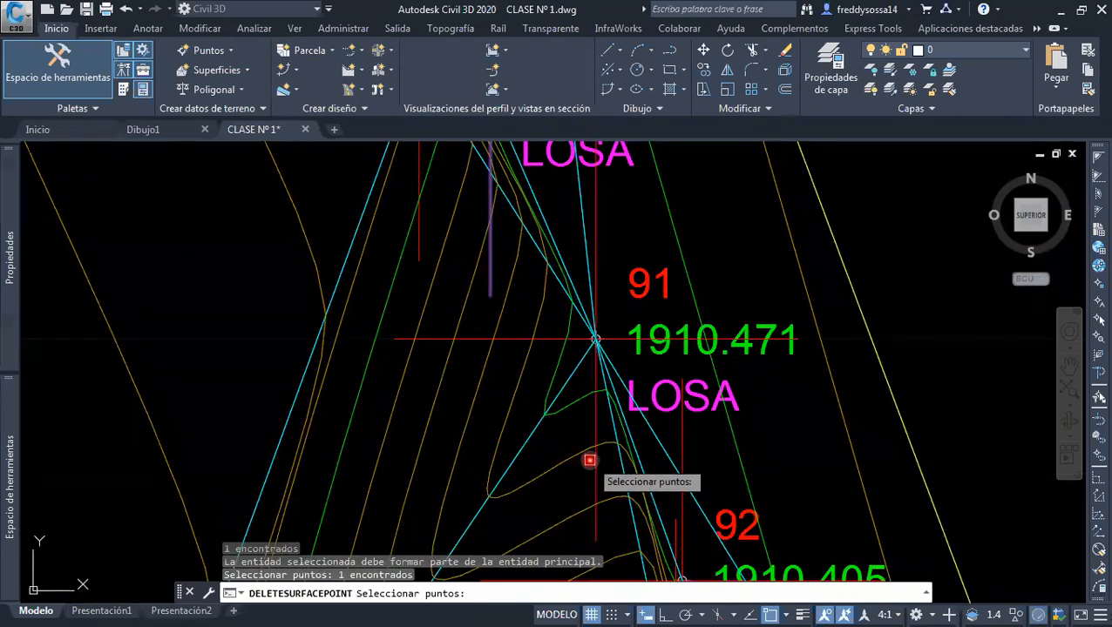
{"action": "left_click", "coordinate": [671, 488]}
{"action": "mouse_move", "coordinate": [742, 557]}
{"action": "middle_mouse_down"}
{"action": "mouse_move", "coordinate": [728, 466]}
{"action": "mouse_move", "coordinate": [633, 224]}
{"action": "middle_mouse_up"}
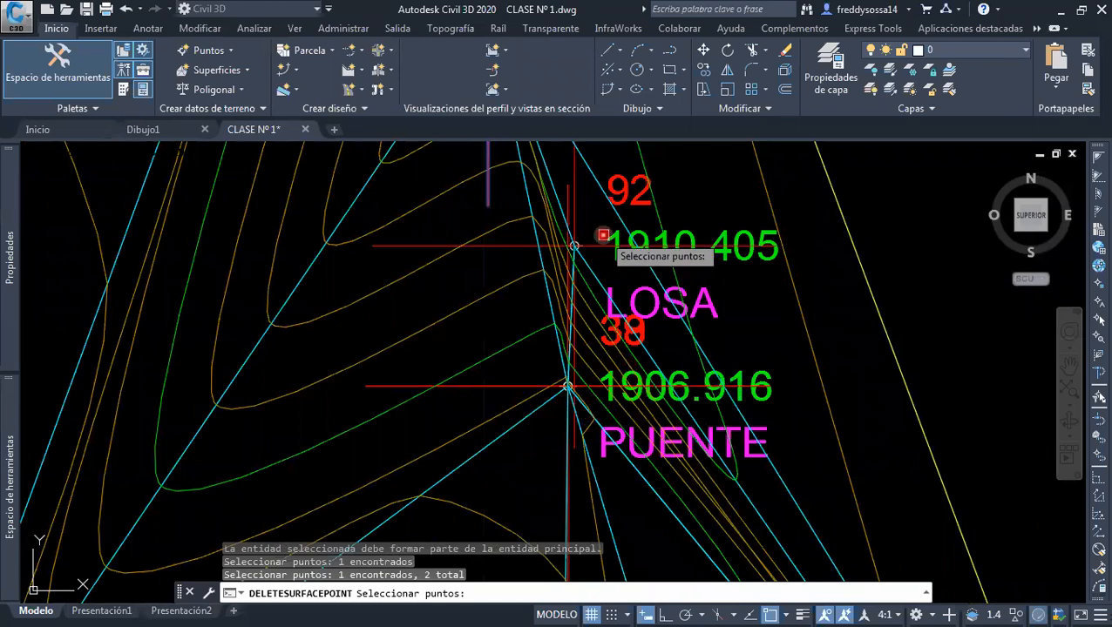
{"action": "left_click", "coordinate": [598, 243]}
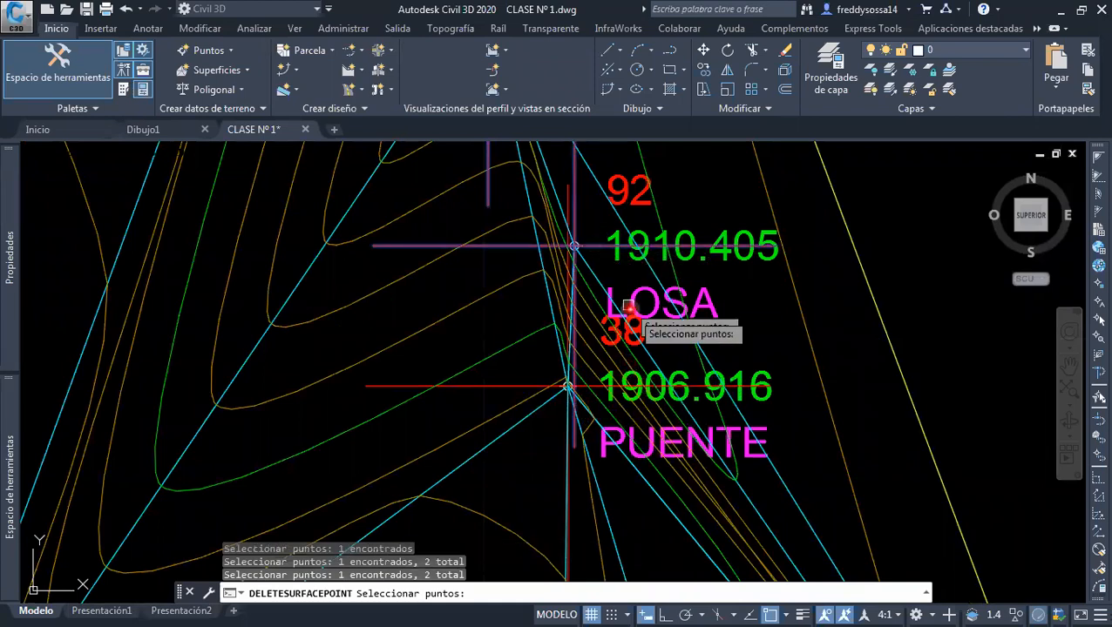
{"action": "middle_click_drag", "start_coordinate": [636, 415], "coordinate": [633, 319]}
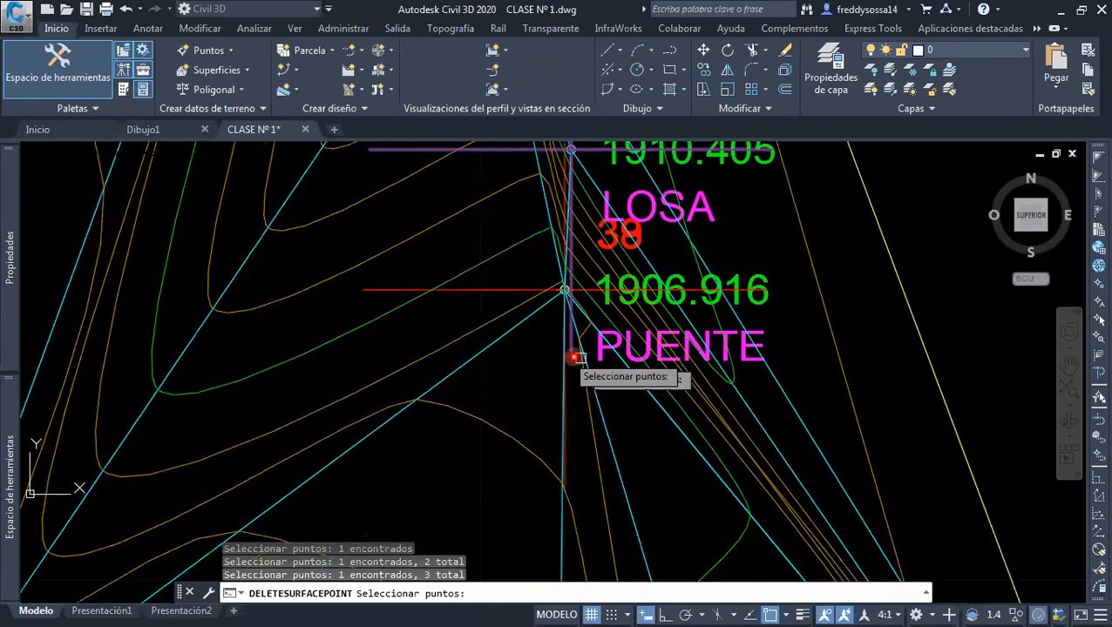
{"action": "left_click", "coordinate": [484, 289]}
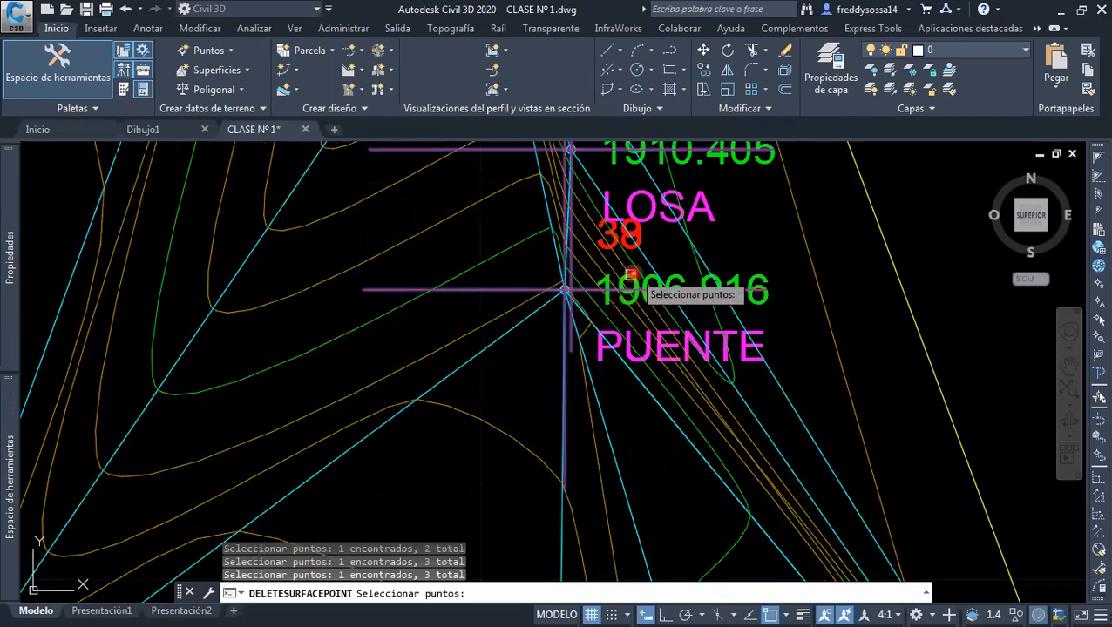
{"action": "scroll", "coordinate": [633, 275], "scroll_direction": "down", "scroll_amount": 4}
{"action": "middle_click_drag", "start_coordinate": [634, 276], "coordinate": [635, 300]}
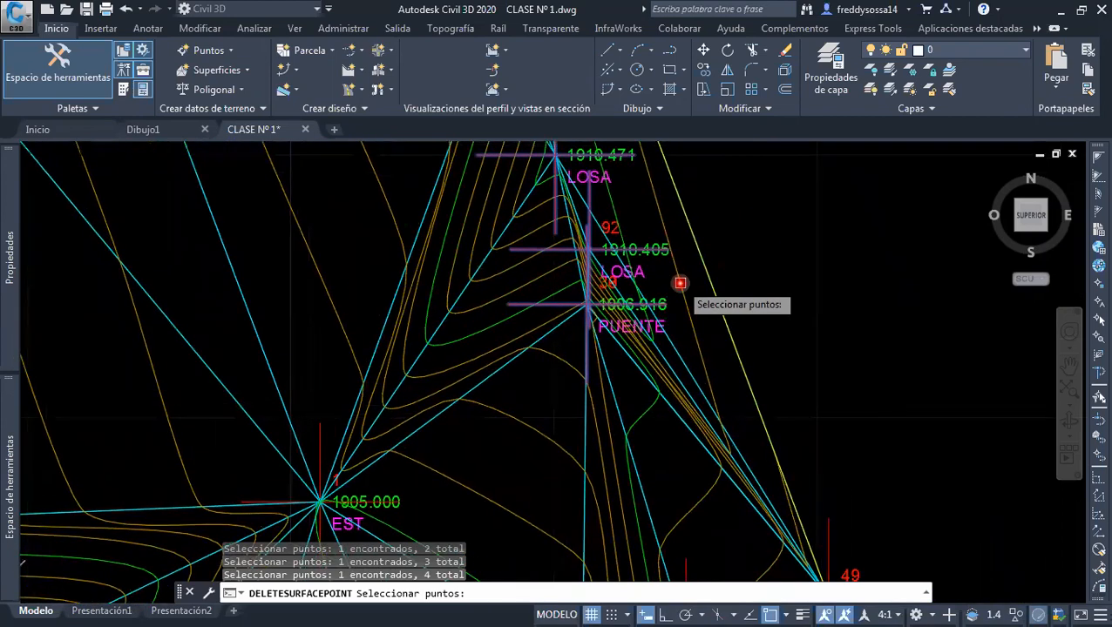
{"action": "key", "text": "Return"}
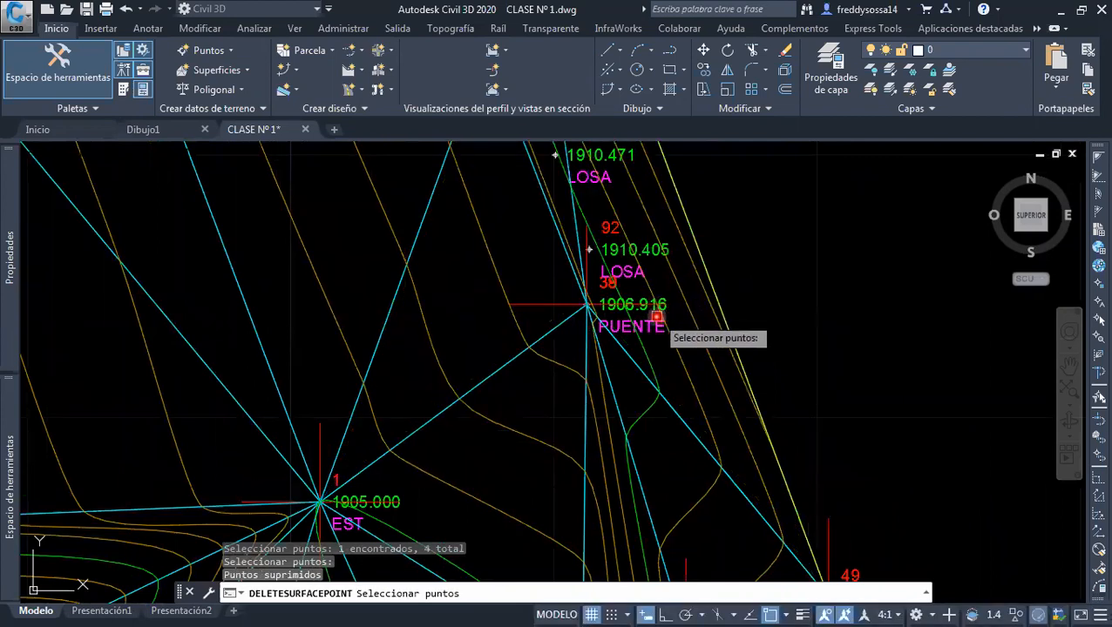
Finish the point deletion, inspect the retriangulated area at the overlapping PUENTE points, and clear the surface selection
{"action": "scroll", "coordinate": [606, 307], "scroll_direction": "up", "scroll_amount": 2}
{"action": "scroll", "coordinate": [617, 312], "scroll_direction": "down", "scroll_amount": 2}
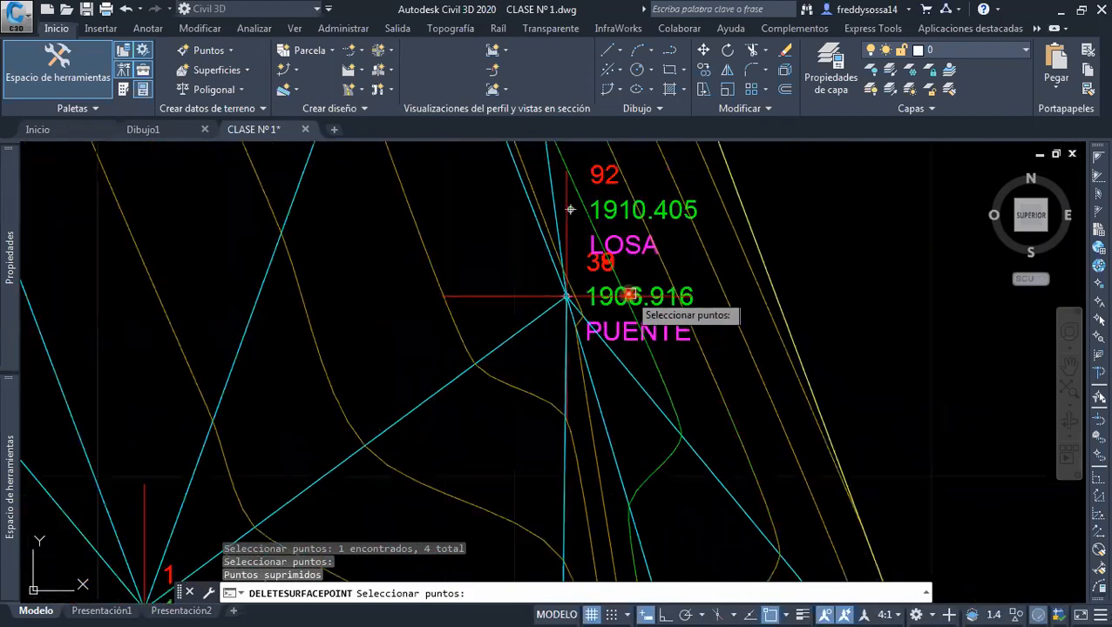
{"action": "scroll", "coordinate": [594, 245], "scroll_direction": "up", "scroll_amount": 2}
{"action": "scroll", "coordinate": [595, 249], "scroll_direction": "down", "scroll_amount": 2}
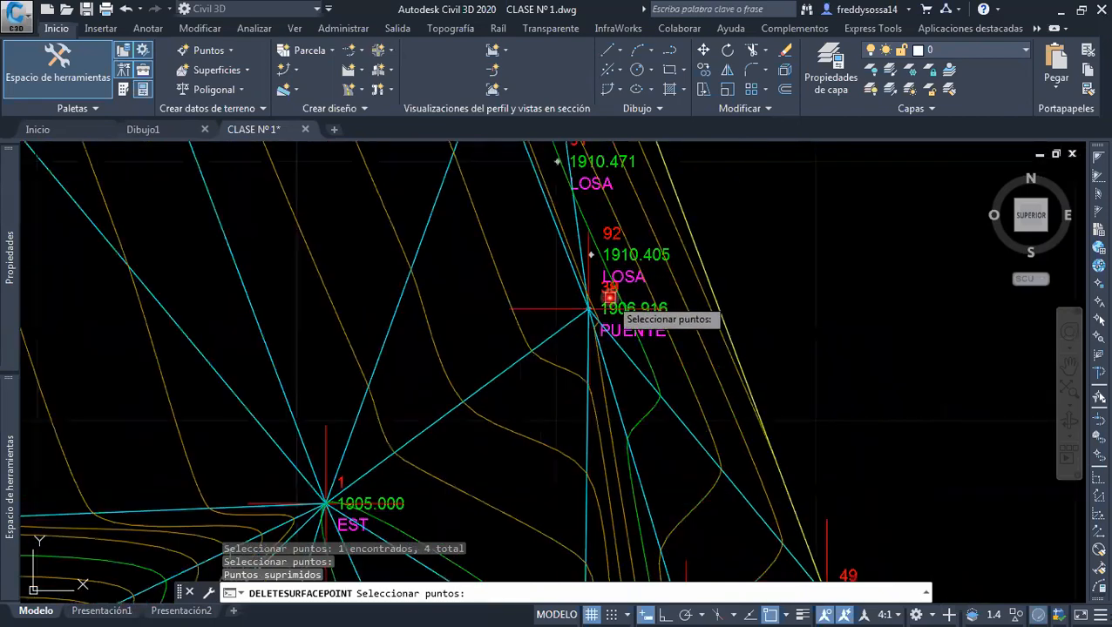
{"action": "scroll", "coordinate": [638, 313], "scroll_direction": "down", "scroll_amount": 4}
{"action": "key", "text": "Escape"}
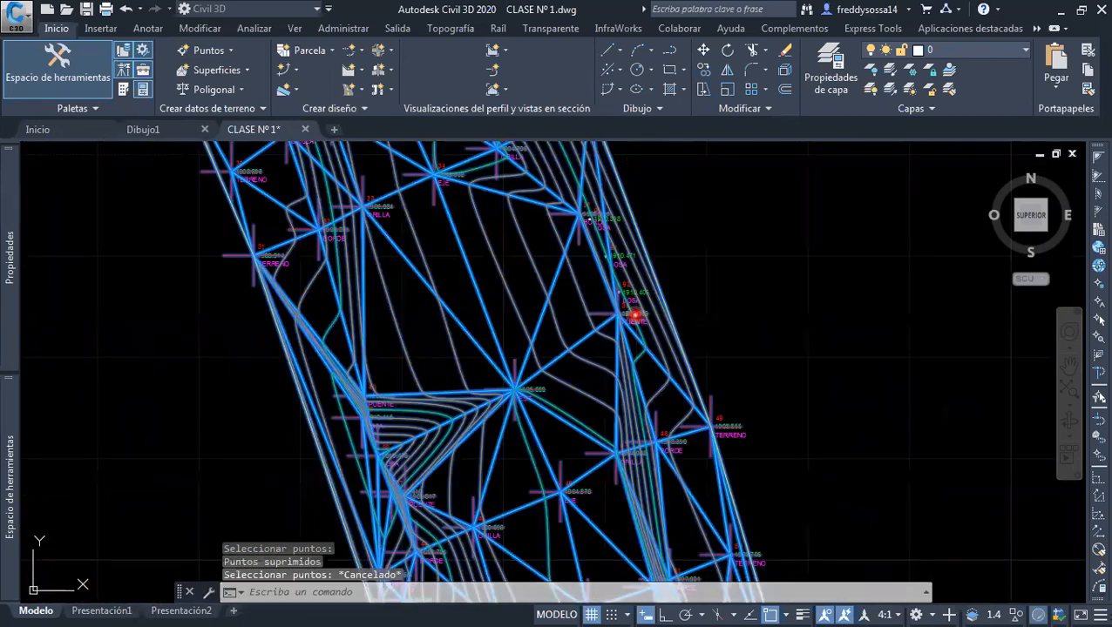
{"action": "scroll", "coordinate": [638, 314], "scroll_direction": "up", "scroll_amount": 8}
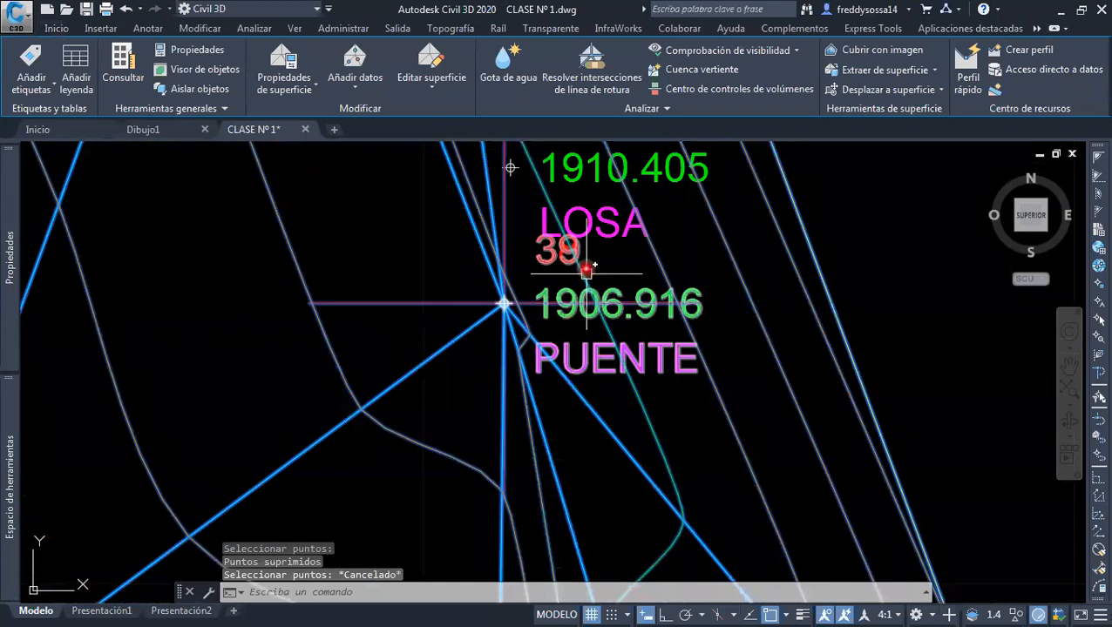
{"action": "scroll", "coordinate": [587, 270], "scroll_direction": "up", "scroll_amount": 2}
{"action": "scroll", "coordinate": [554, 246], "scroll_direction": "down", "scroll_amount": 2}
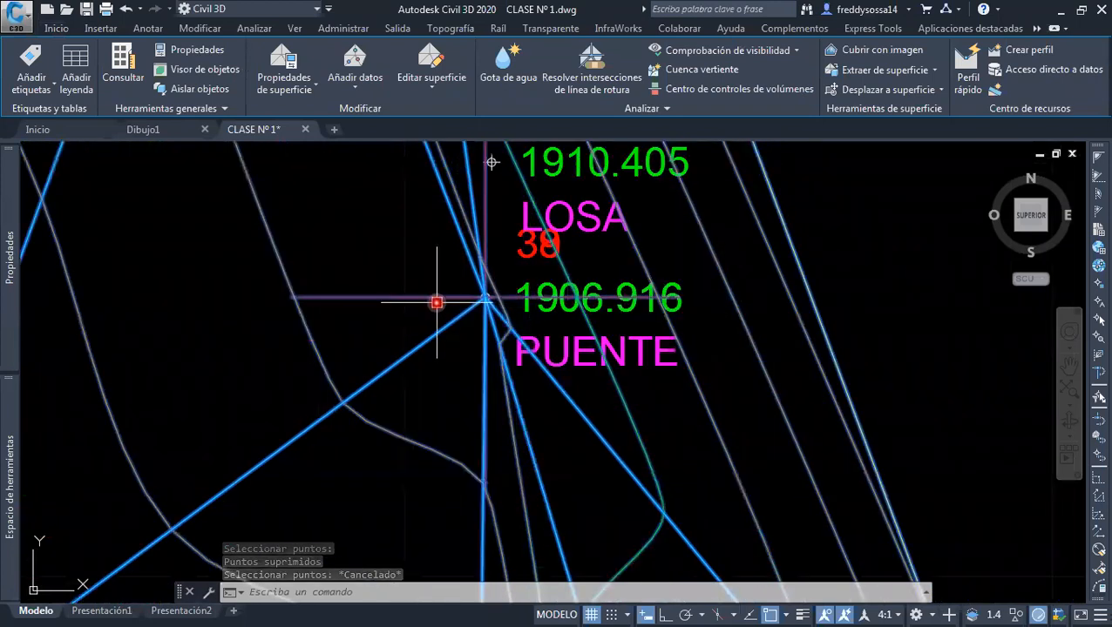
{"action": "key", "text": "Escape"}
Inspect the updated contours from BORDE point 37 past LOSA points 90, 91 and 92 to the PUENTE points
{"action": "scroll", "coordinate": [514, 300], "scroll_direction": "down", "scroll_amount": 3}
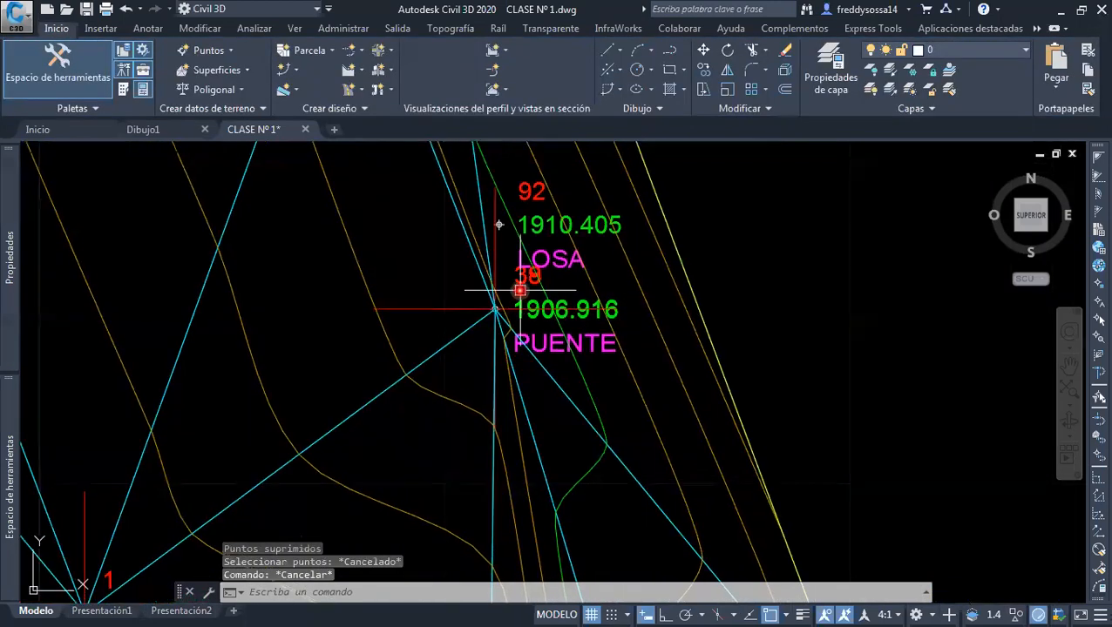
{"action": "scroll", "coordinate": [548, 287], "scroll_direction": "up", "scroll_amount": 2}
{"action": "scroll", "coordinate": [555, 248], "scroll_direction": "down", "scroll_amount": 2}
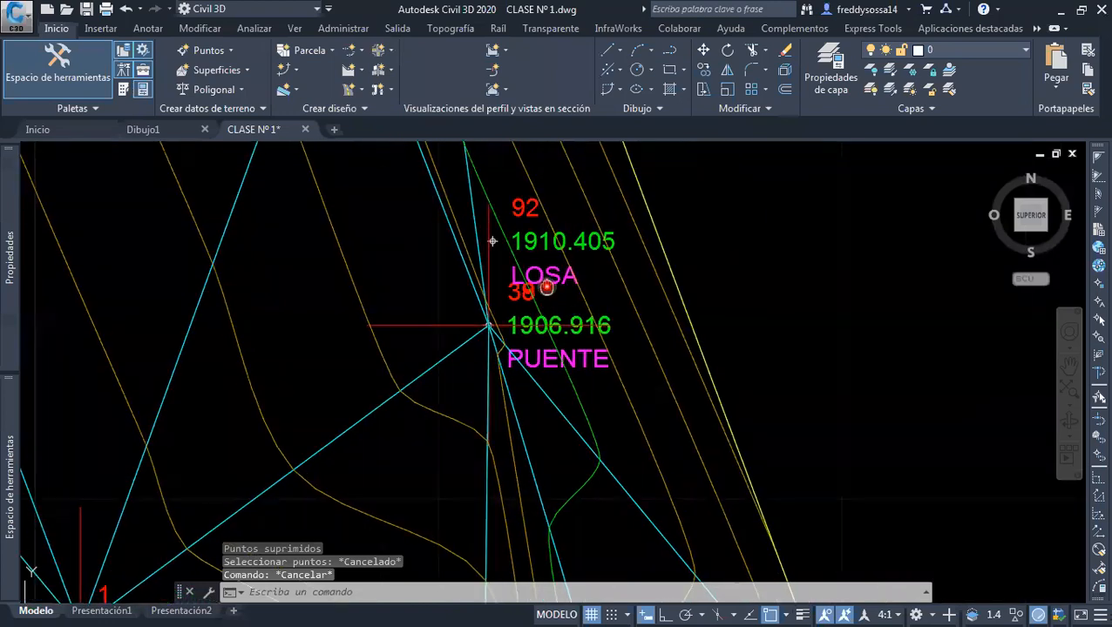
{"action": "scroll", "coordinate": [544, 277], "scroll_direction": "down", "scroll_amount": 4}
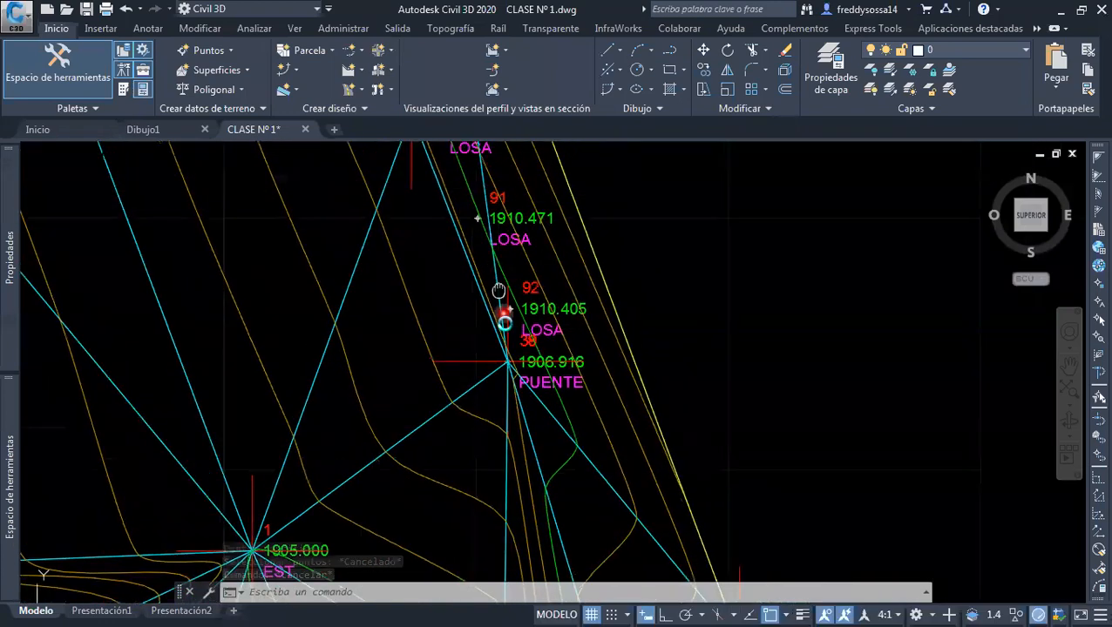
{"action": "scroll", "coordinate": [526, 283], "scroll_direction": "up", "scroll_amount": 8}
{"action": "scroll", "coordinate": [404, 325], "scroll_direction": "down", "scroll_amount": 1}
{"action": "scroll", "coordinate": [406, 313], "scroll_direction": "up", "scroll_amount": 1}
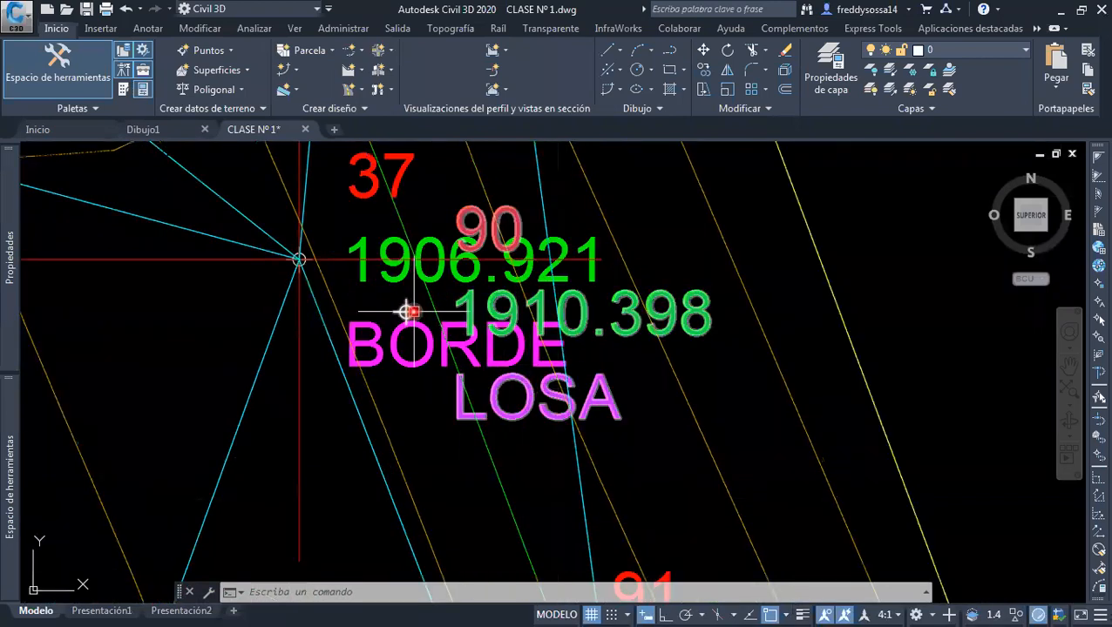
{"action": "scroll", "coordinate": [406, 311], "scroll_direction": "down", "scroll_amount": 5}
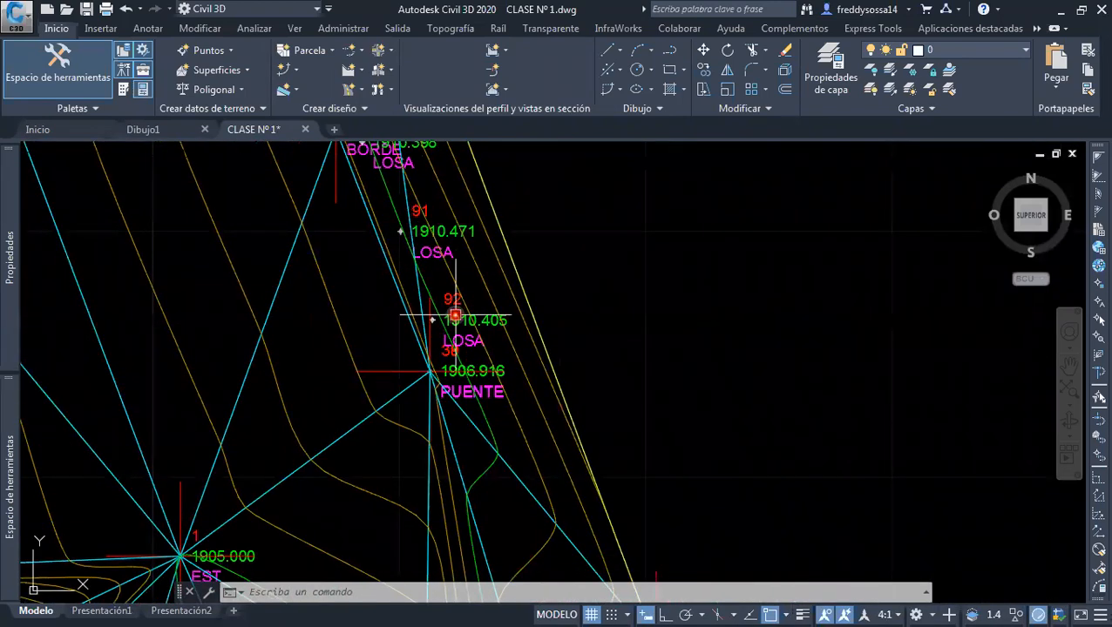
{"action": "scroll", "coordinate": [467, 369], "scroll_direction": "down", "scroll_amount": 1}
{"action": "scroll", "coordinate": [412, 313], "scroll_direction": "up", "scroll_amount": 3}
{"action": "scroll", "coordinate": [366, 292], "scroll_direction": "down", "scroll_amount": 1}
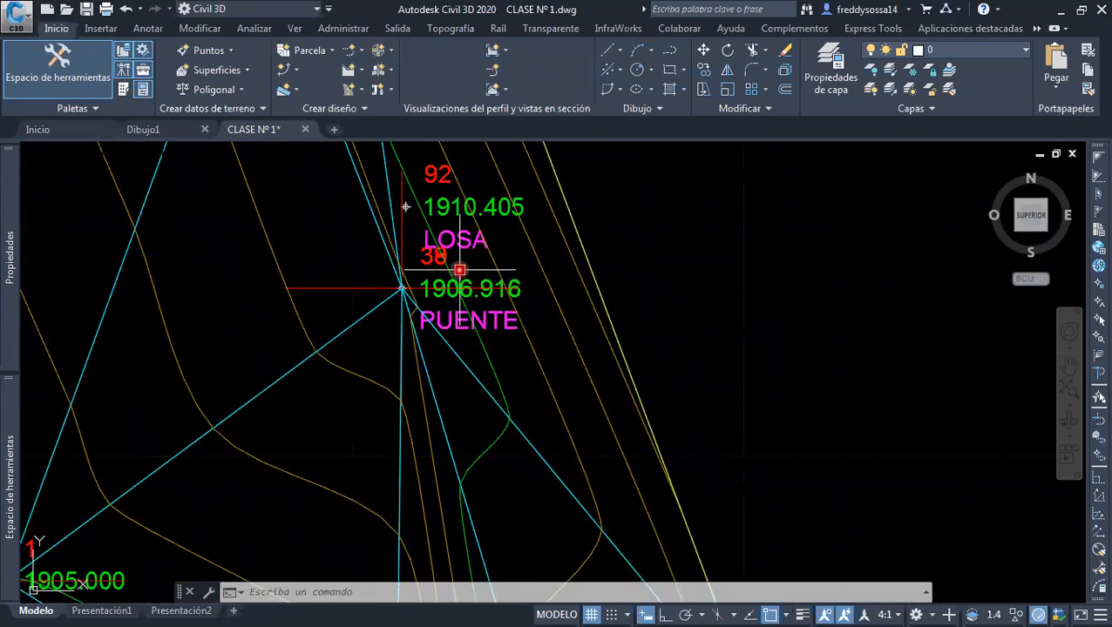
Examine the overlapping PUENTE labels 38 and 39 and the triangle edges meeting at them, northeast of the EST point
{"action": "scroll", "coordinate": [419, 261], "scroll_direction": "up", "scroll_amount": 2}
{"action": "scroll", "coordinate": [451, 310], "scroll_direction": "down", "scroll_amount": 3}
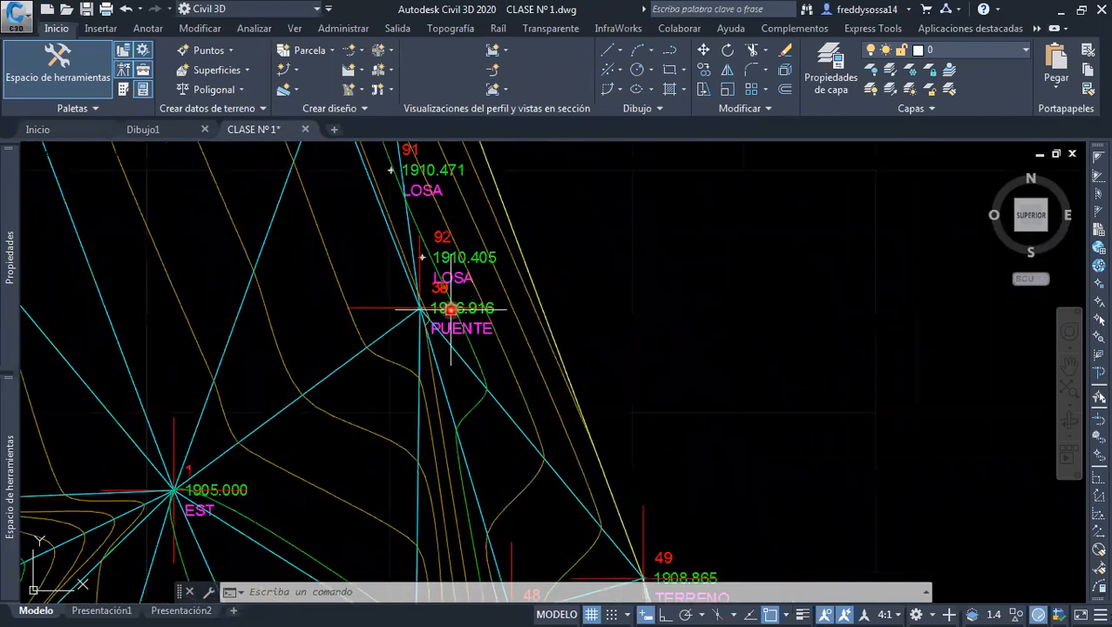
{"action": "scroll", "coordinate": [457, 314], "scroll_direction": "up", "scroll_amount": 2}
{"action": "scroll", "coordinate": [449, 312], "scroll_direction": "down", "scroll_amount": 2}
{"action": "scroll", "coordinate": [459, 315], "scroll_direction": "up", "scroll_amount": 2}
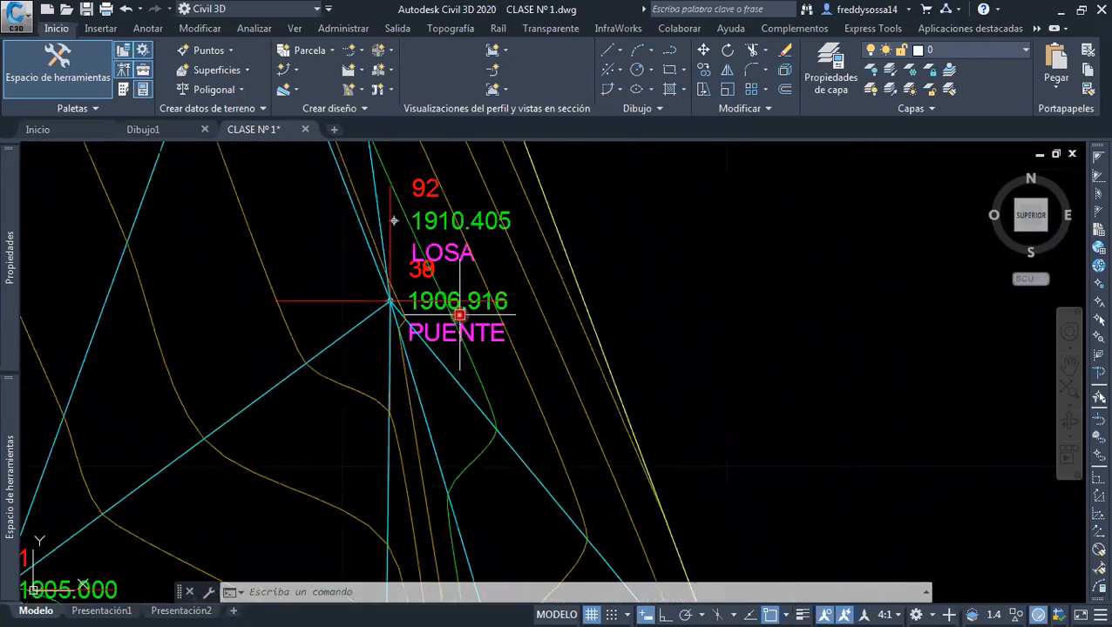
{"action": "scroll", "coordinate": [457, 312], "scroll_direction": "up", "scroll_amount": 2}
{"action": "scroll", "coordinate": [427, 302], "scroll_direction": "down", "scroll_amount": 1}
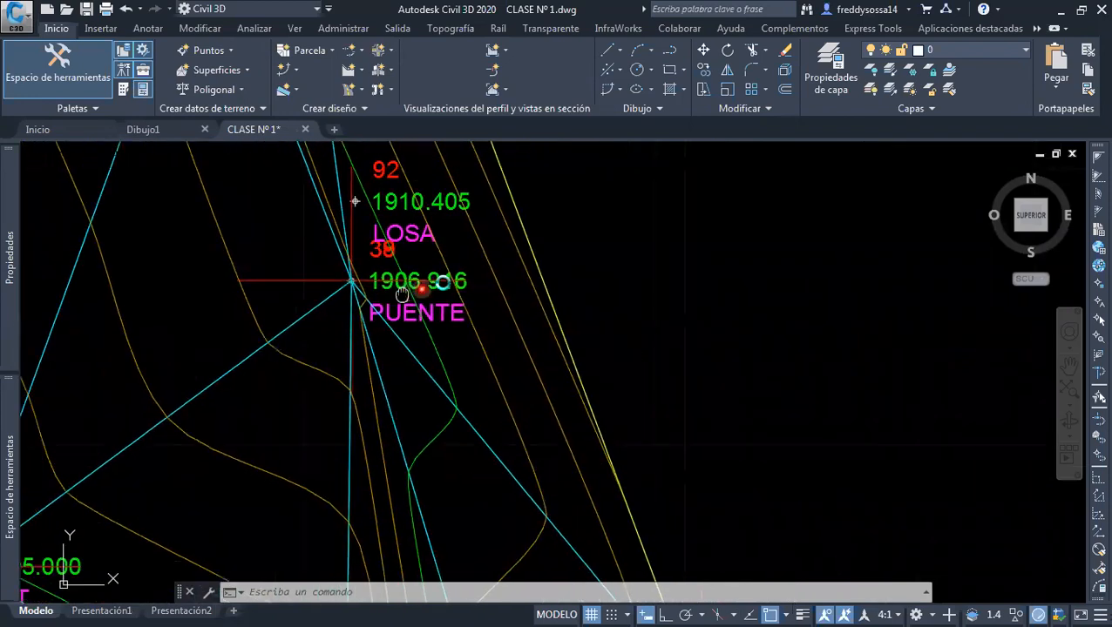
{"action": "scroll", "coordinate": [445, 301], "scroll_direction": "down", "scroll_amount": 1}
{"action": "scroll", "coordinate": [453, 300], "scroll_direction": "down", "scroll_amount": 3}
{"action": "mouse_move", "coordinate": [454, 295]}
{"action": "middle_mouse_down"}
{"action": "mouse_move", "coordinate": [529, 280]}
{"action": "mouse_move", "coordinate": [524, 319]}
{"action": "middle_mouse_up"}
{"action": "scroll", "coordinate": [520, 297], "scroll_direction": "up", "scroll_amount": 2}
{"action": "scroll", "coordinate": [488, 293], "scroll_direction": "down", "scroll_amount": 2}
{"action": "scroll", "coordinate": [509, 289], "scroll_direction": "up", "scroll_amount": 2}
{"action": "scroll", "coordinate": [513, 265], "scroll_direction": "down", "scroll_amount": 2}
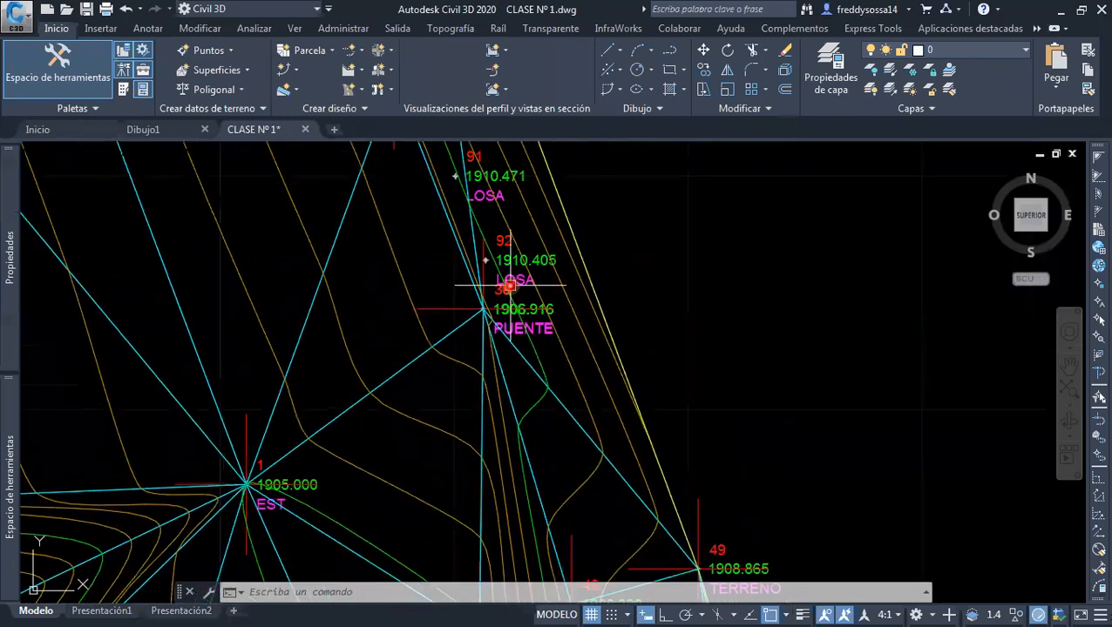
Compare BORDE point 37 and neighbouring LOSA point 90 with the coincident PUENTE points further south
{"action": "scroll", "coordinate": [524, 320], "scroll_direction": "down", "scroll_amount": 1}
{"action": "scroll", "coordinate": [497, 290], "scroll_direction": "up", "scroll_amount": 1}
{"action": "scroll", "coordinate": [472, 218], "scroll_direction": "up", "scroll_amount": 3}
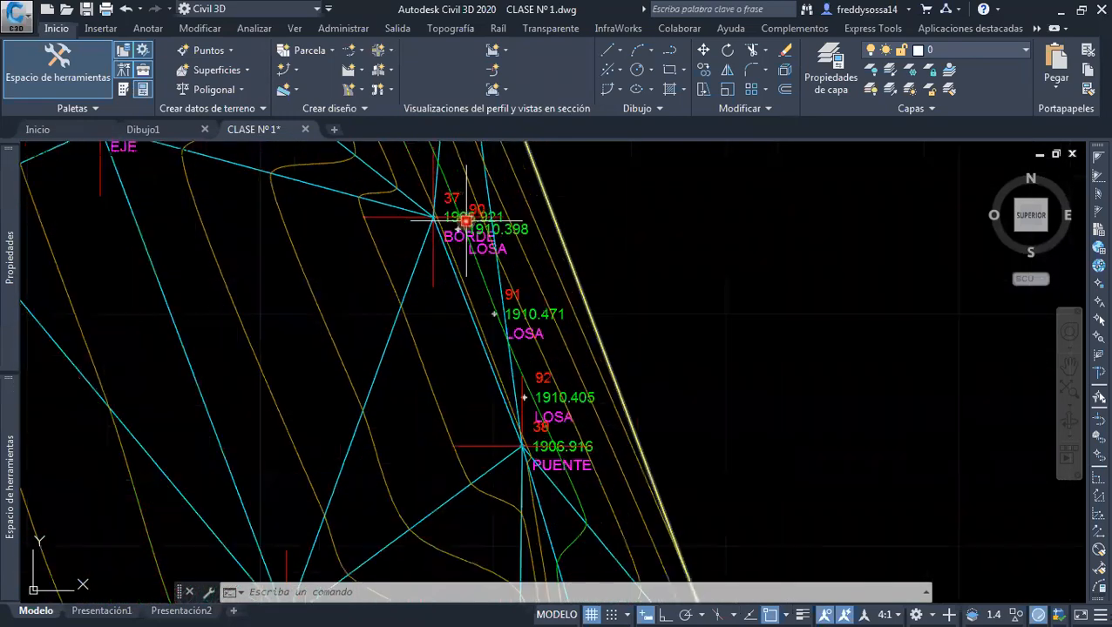
{"action": "scroll", "coordinate": [410, 266], "scroll_direction": "up", "scroll_amount": 4}
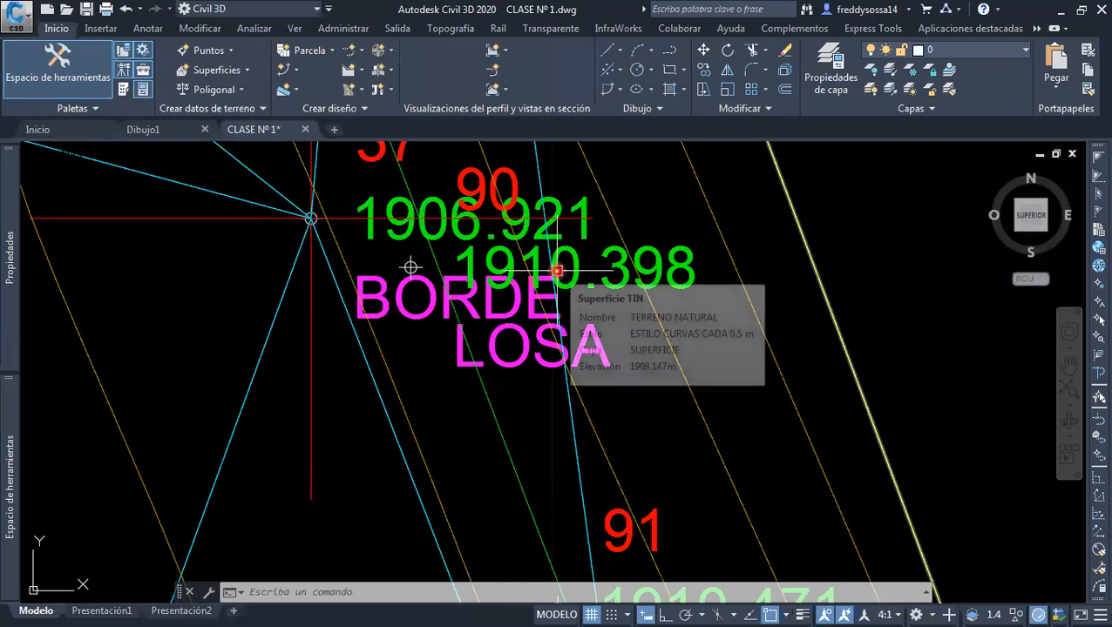
{"action": "scroll", "coordinate": [518, 196], "scroll_direction": "down", "scroll_amount": 6}
{"action": "middle_click_drag", "start_coordinate": [574, 322], "coordinate": [507, 160]}
{"action": "scroll", "coordinate": [518, 278], "scroll_direction": "up", "scroll_amount": 4}
{"action": "mouse_move", "coordinate": [517, 284]}
{"action": "middle_mouse_down"}
{"action": "mouse_move", "coordinate": [516, 265]}
{"action": "mouse_move", "coordinate": [524, 295]}
{"action": "middle_mouse_up"}
{"action": "scroll", "coordinate": [527, 298], "scroll_direction": "up", "scroll_amount": 4}
{"action": "scroll", "coordinate": [572, 286], "scroll_direction": "down", "scroll_amount": 4}
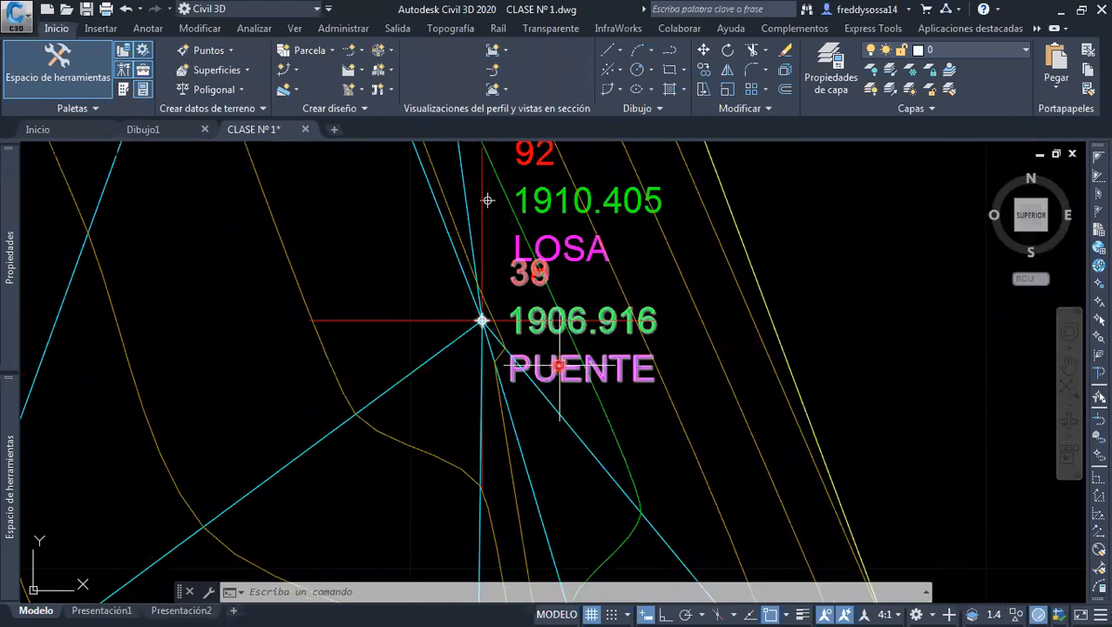
Change the raw description code of PUENTE point 39 to BORDE in the point editor and close it
{"action": "left_click", "coordinate": [560, 366]}
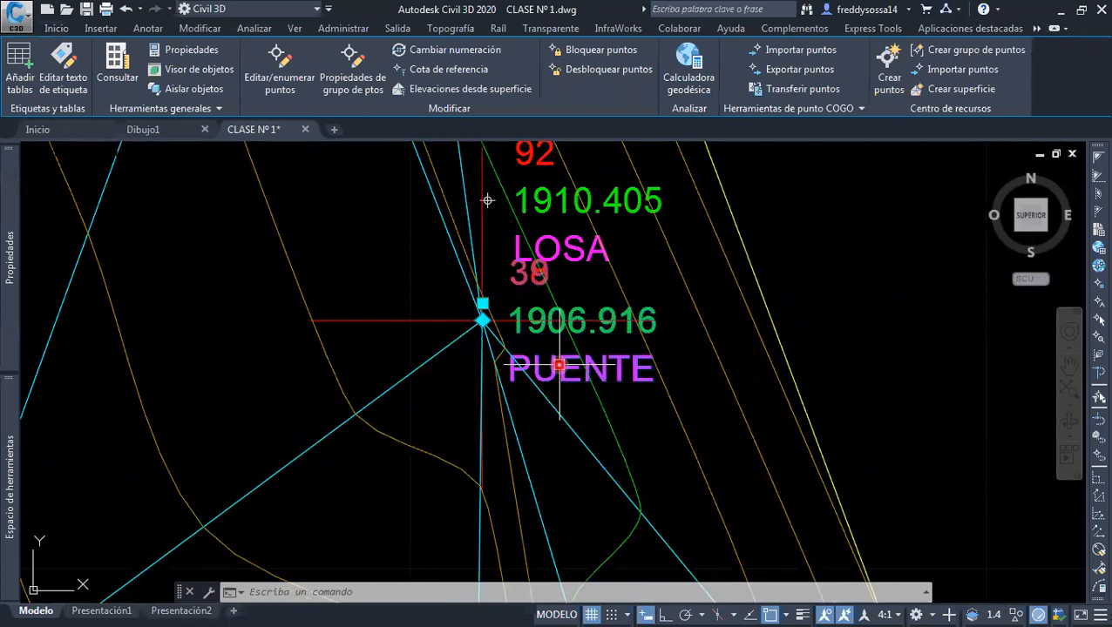
{"action": "right_click", "coordinate": [559, 366]}
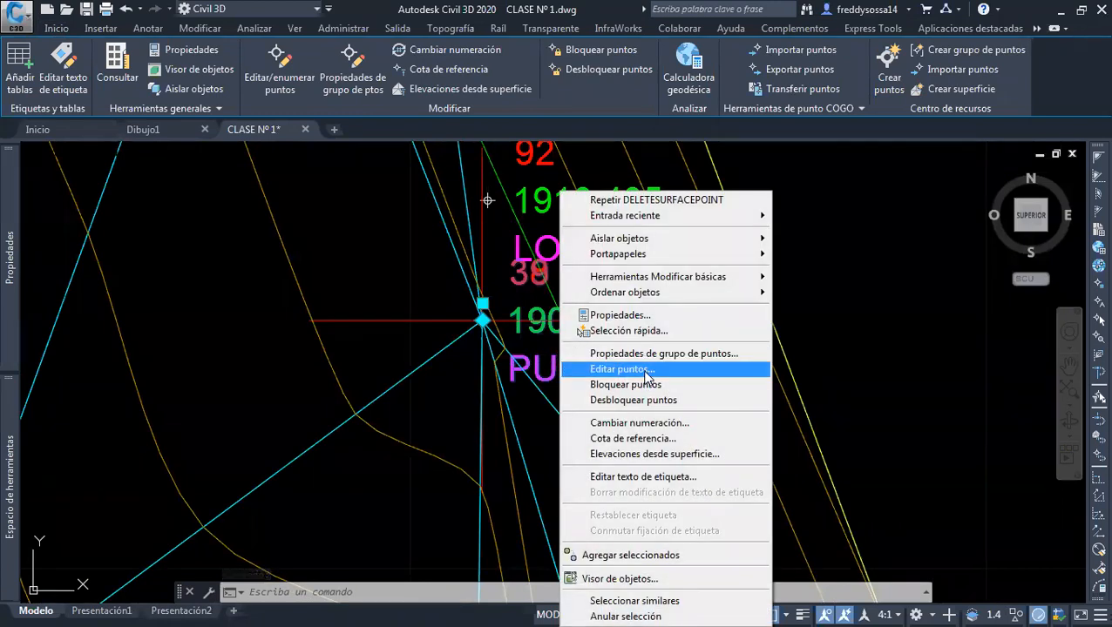
{"action": "key", "text": "Escape"}
{"action": "key", "text": "Escape"}
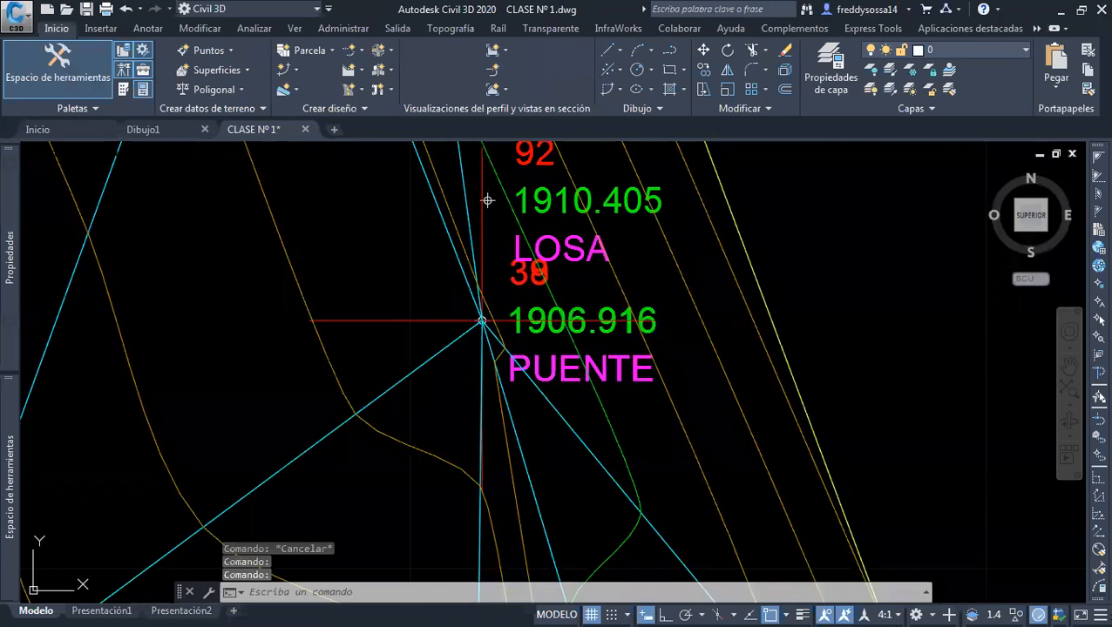
{"action": "left_click_drag", "start_coordinate": [2, 175], "coordinate": [845, 241]}
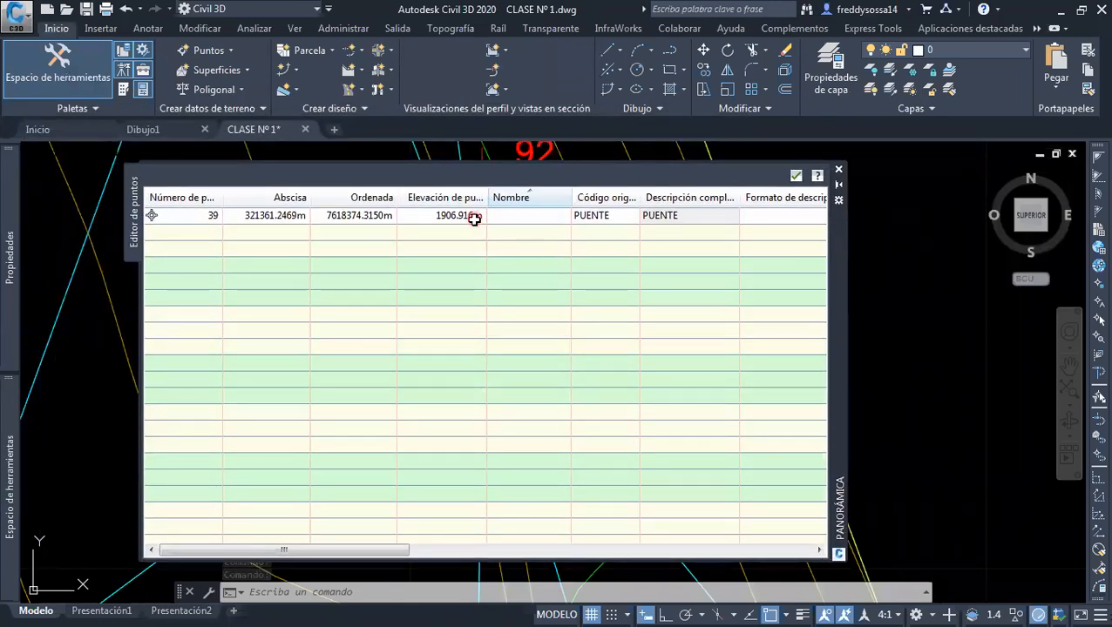
{"action": "left_click", "coordinate": [616, 215]}
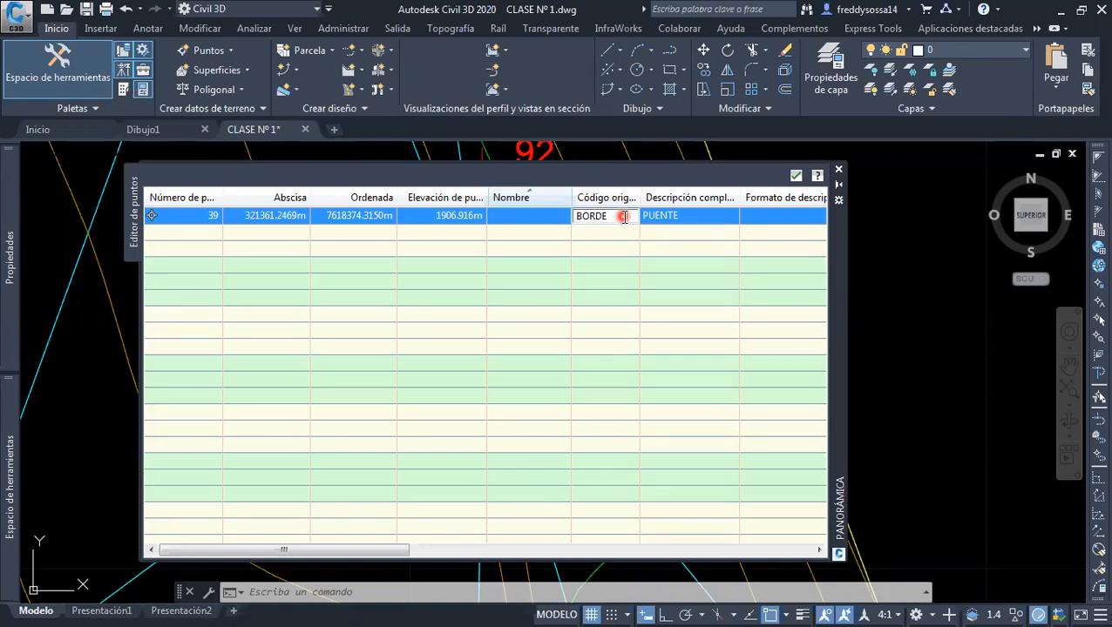
{"action": "left_click", "coordinate": [675, 231]}
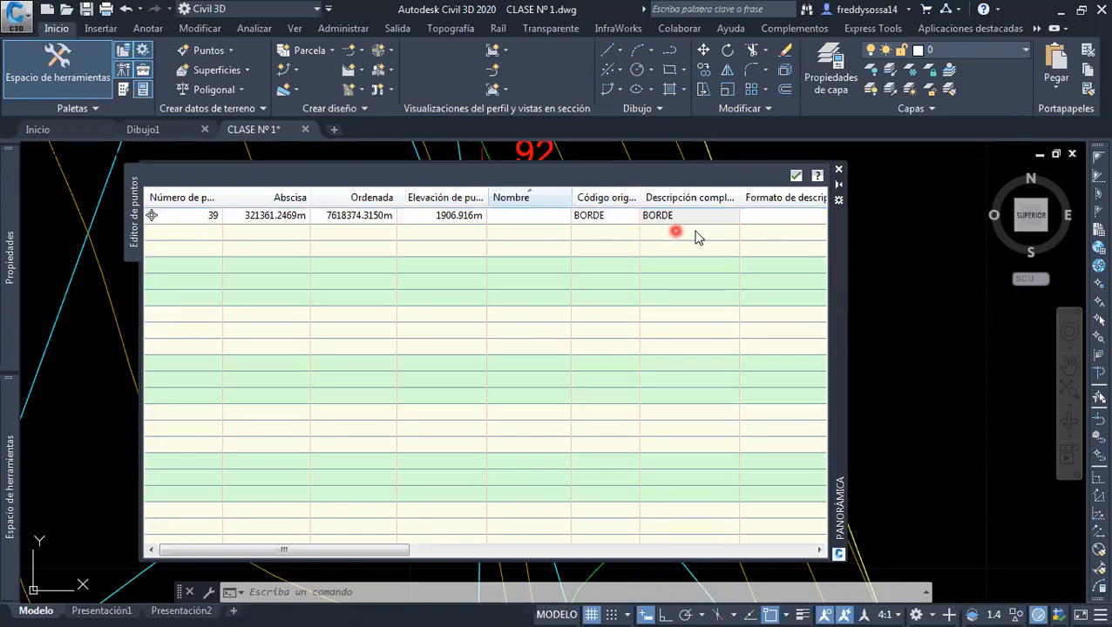
{"action": "left_click", "coordinate": [839, 171]}
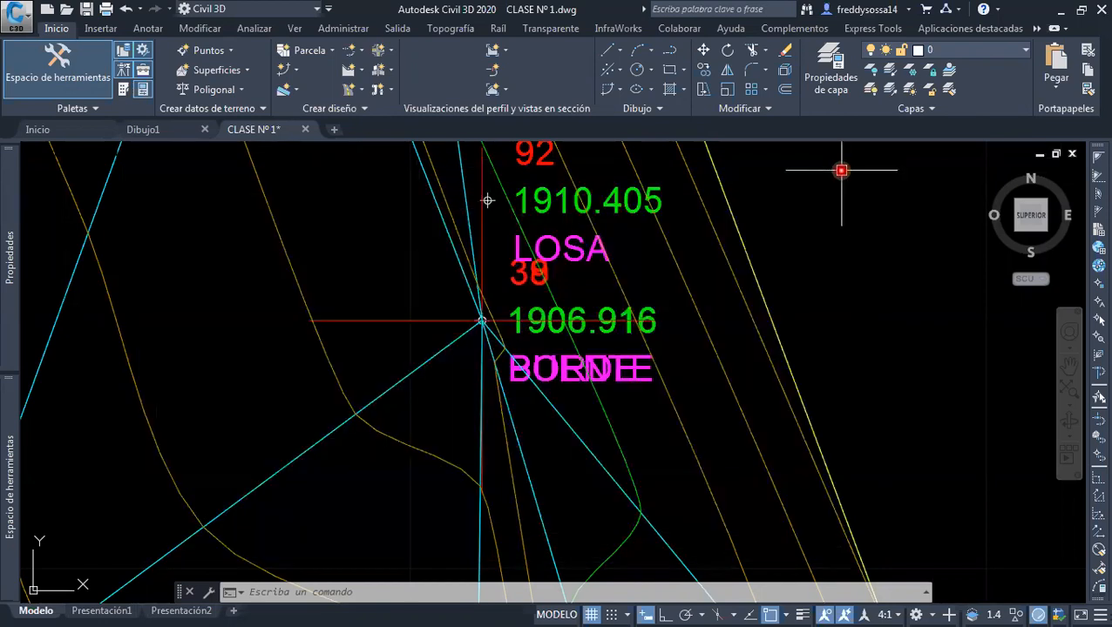
Delete the duplicate PUENTE point 38 that overlaps BORDE point 39
{"action": "scroll", "coordinate": [622, 354], "scroll_direction": "down", "scroll_amount": 2}
{"action": "scroll", "coordinate": [621, 356], "scroll_direction": "up", "scroll_amount": 4}
{"action": "key", "text": "Escape"}
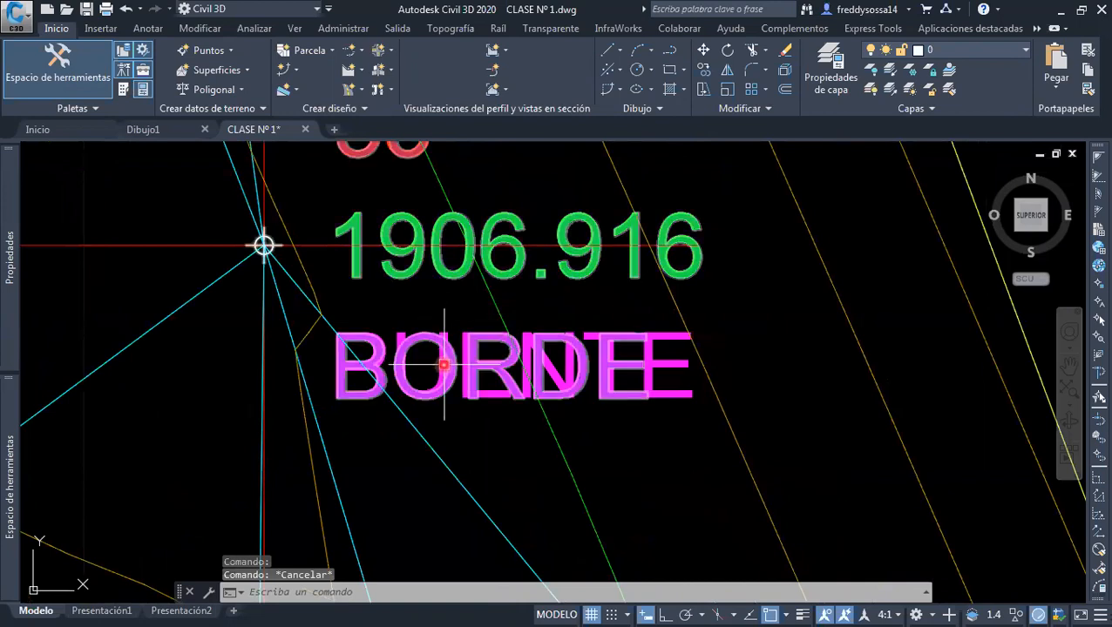
{"action": "scroll", "coordinate": [440, 379], "scroll_direction": "up", "scroll_amount": 2}
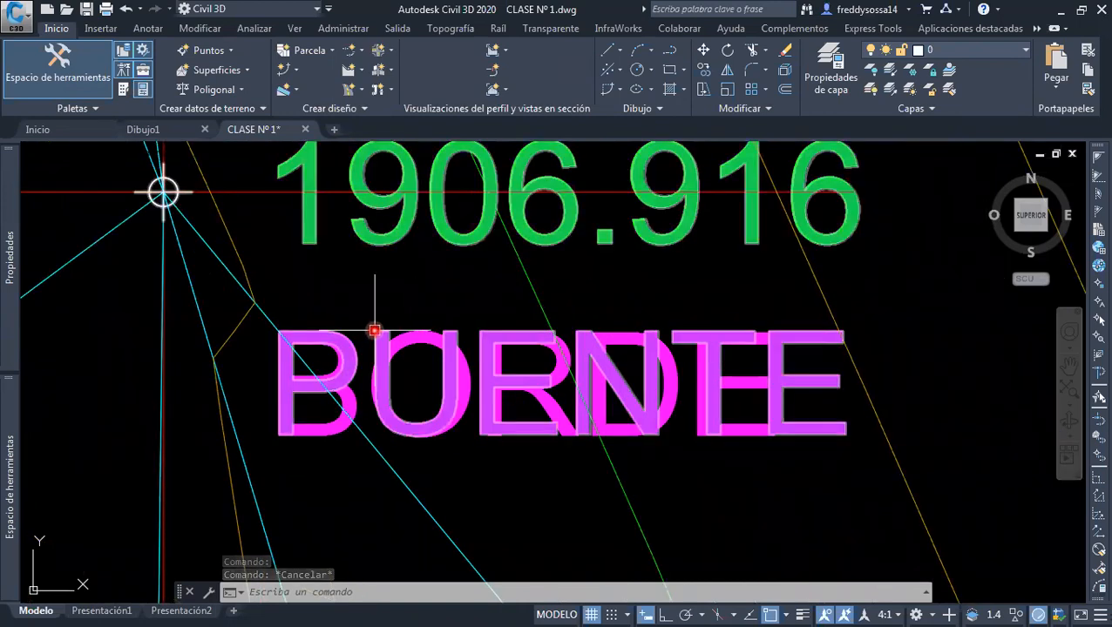
{"action": "left_click", "coordinate": [374, 331]}
{"action": "scroll", "coordinate": [401, 348], "scroll_direction": "down", "scroll_amount": 2}
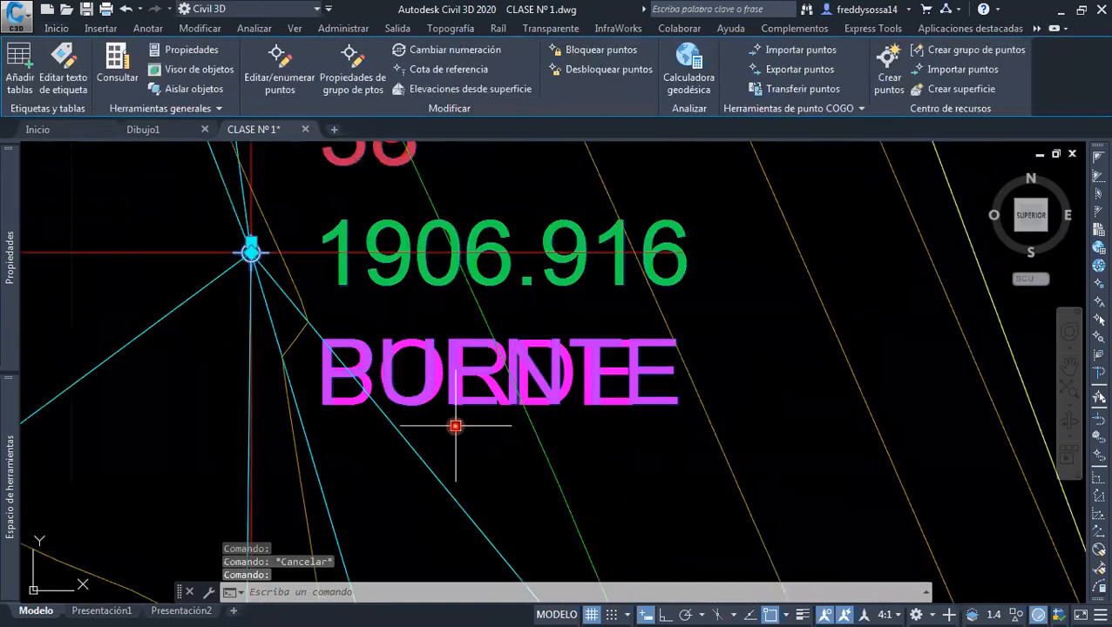
{"action": "scroll", "coordinate": [515, 442], "scroll_direction": "down", "scroll_amount": 3}
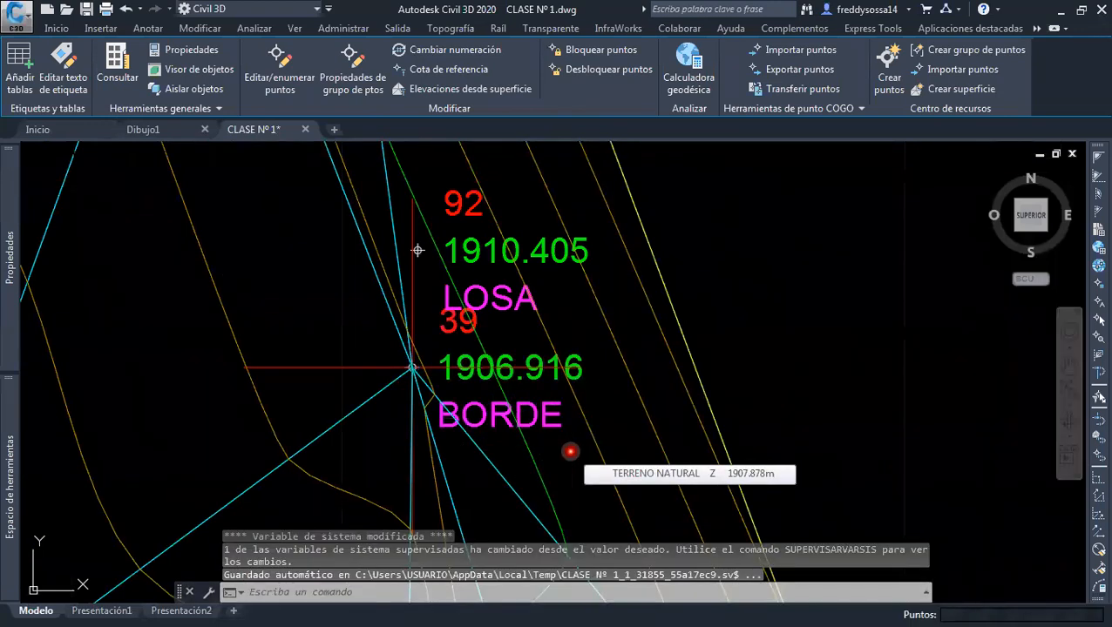
{"action": "key", "text": "Escape"}
{"action": "scroll", "coordinate": [427, 375], "scroll_direction": "down", "scroll_amount": 2}
{"action": "scroll", "coordinate": [436, 381], "scroll_direction": "down", "scroll_amount": 4}
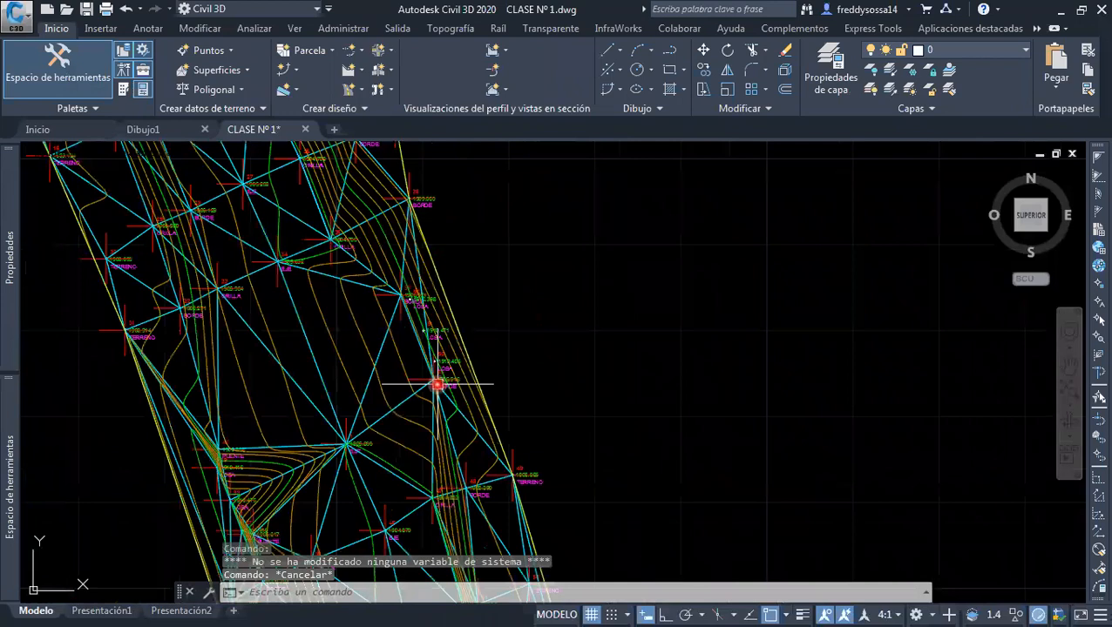
{"action": "scroll", "coordinate": [446, 389], "scroll_direction": "up", "scroll_amount": 2}
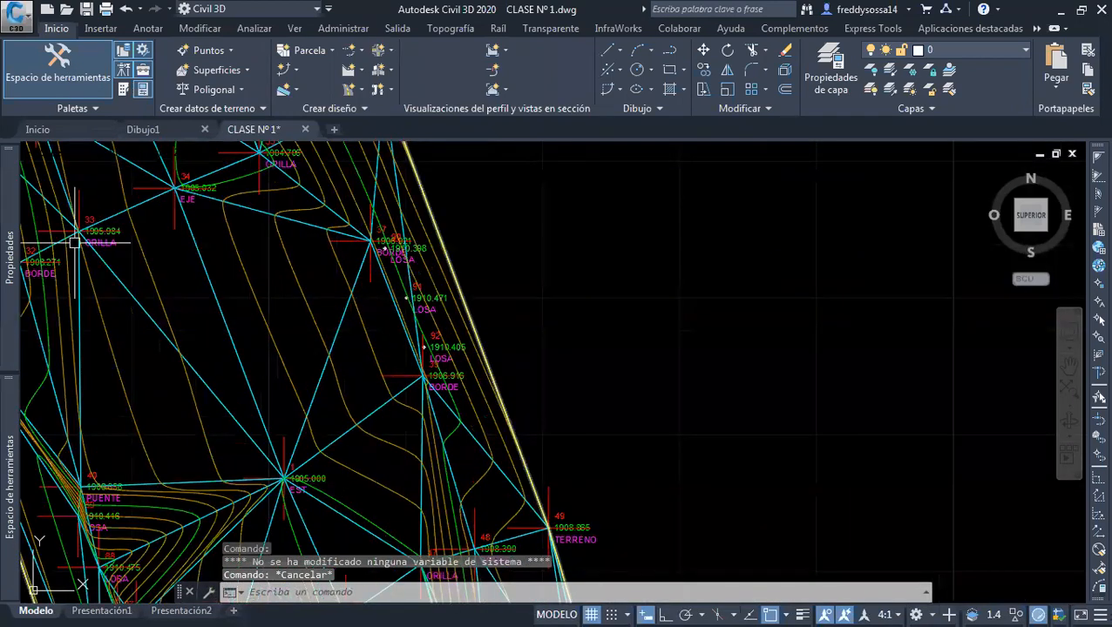
{"action": "middle_click_drag", "start_coordinate": [293, 364], "coordinate": [436, 219]}
{"action": "scroll", "coordinate": [273, 324], "scroll_direction": "up", "scroll_amount": 4}
{"action": "middle_click_drag", "start_coordinate": [274, 325], "coordinate": [329, 259]}
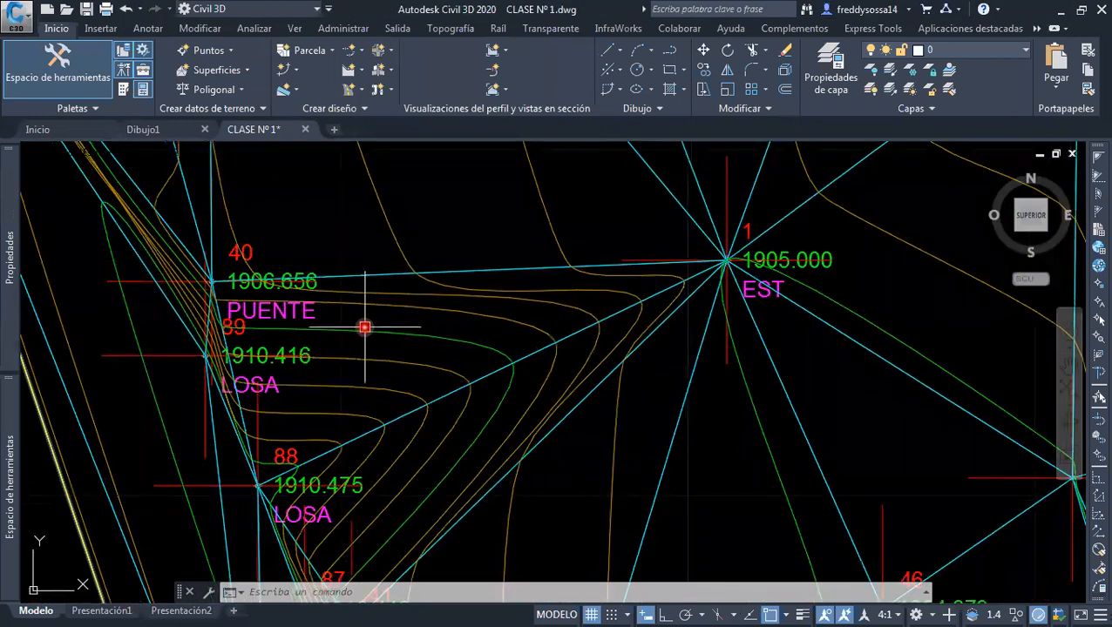
{"action": "left_click", "coordinate": [375, 330]}
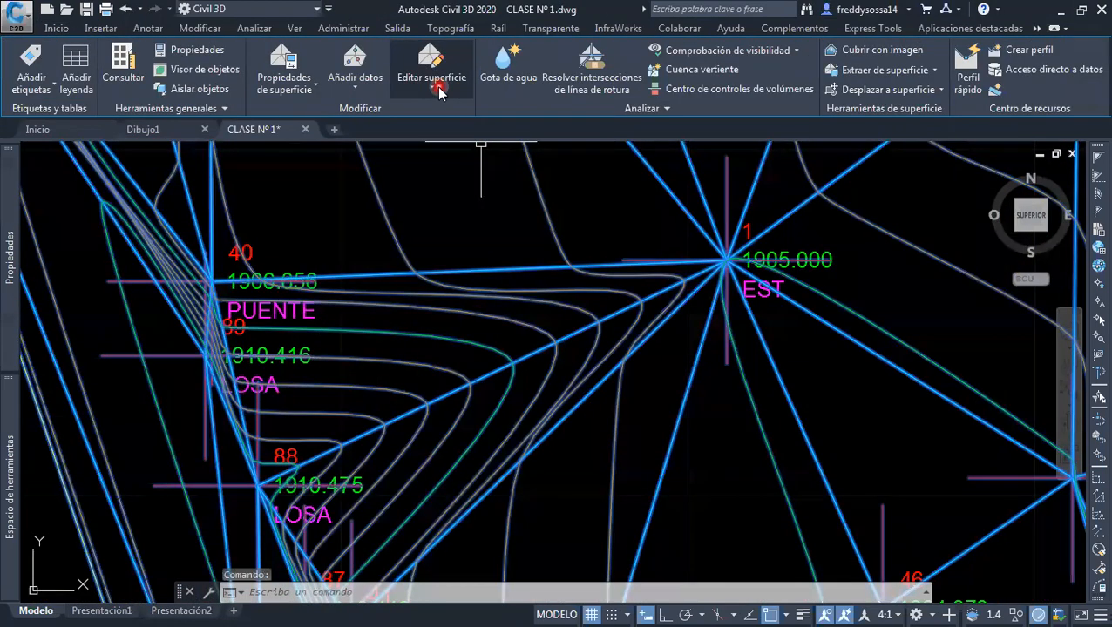
{"action": "left_click", "coordinate": [436, 86]}
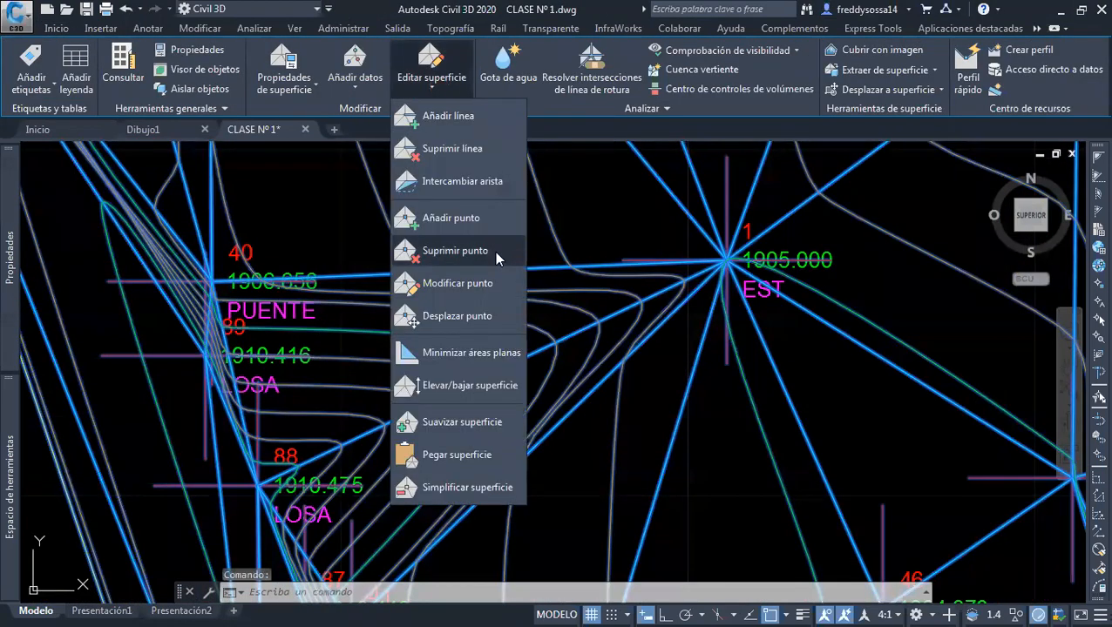
{"action": "left_click", "coordinate": [455, 251]}
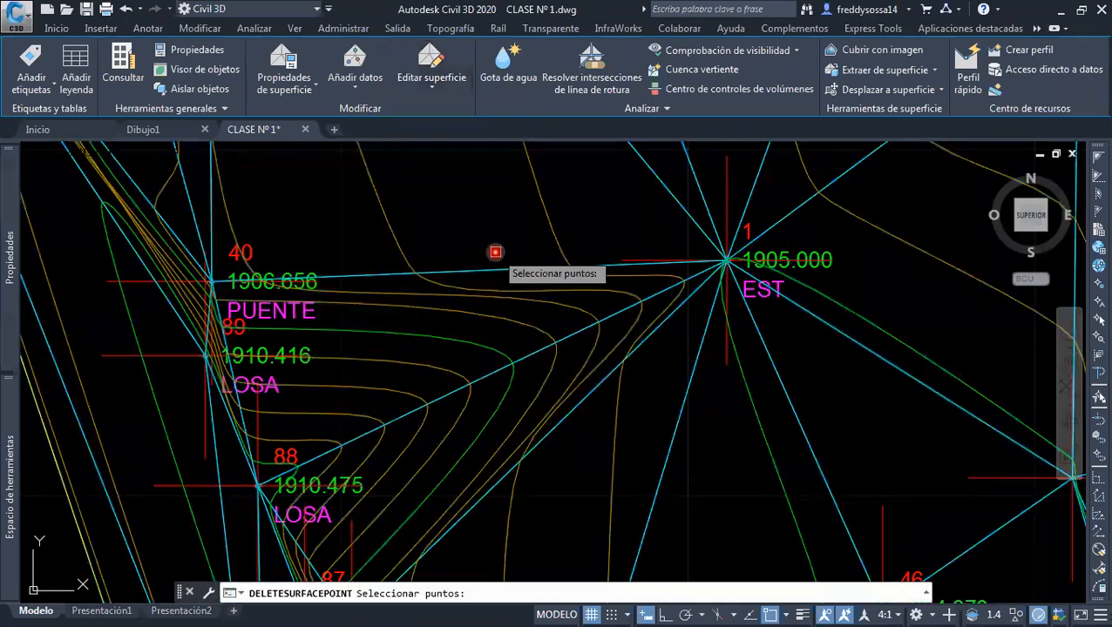
{"action": "scroll", "coordinate": [138, 283], "scroll_direction": "up", "scroll_amount": 2}
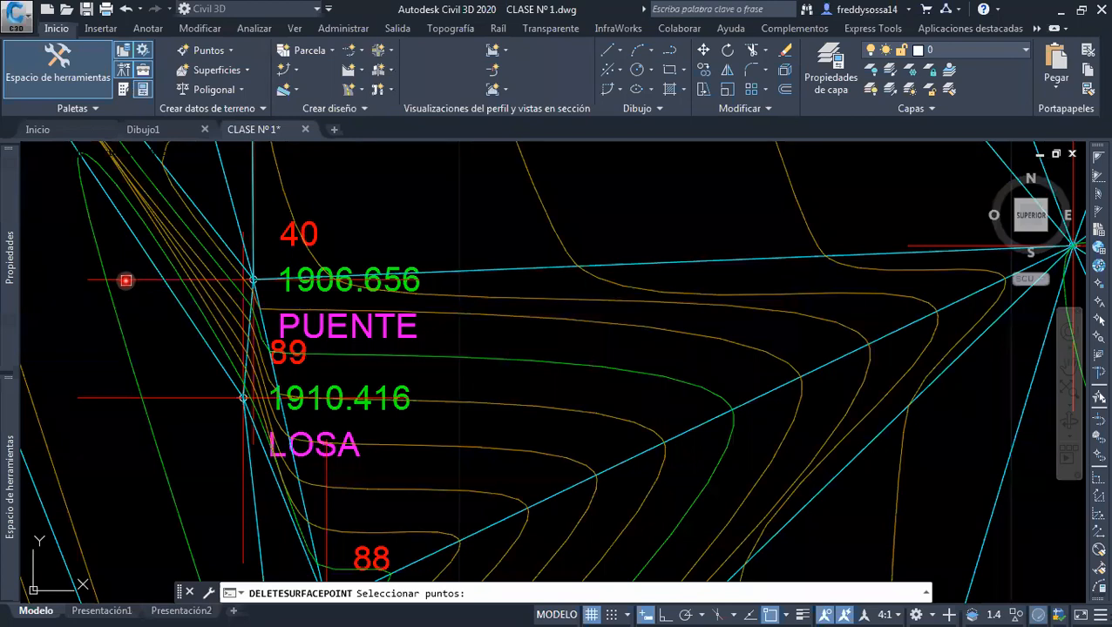
{"action": "left_click", "coordinate": [127, 280]}
{"action": "middle_click_drag", "start_coordinate": [159, 369], "coordinate": [154, 286]}
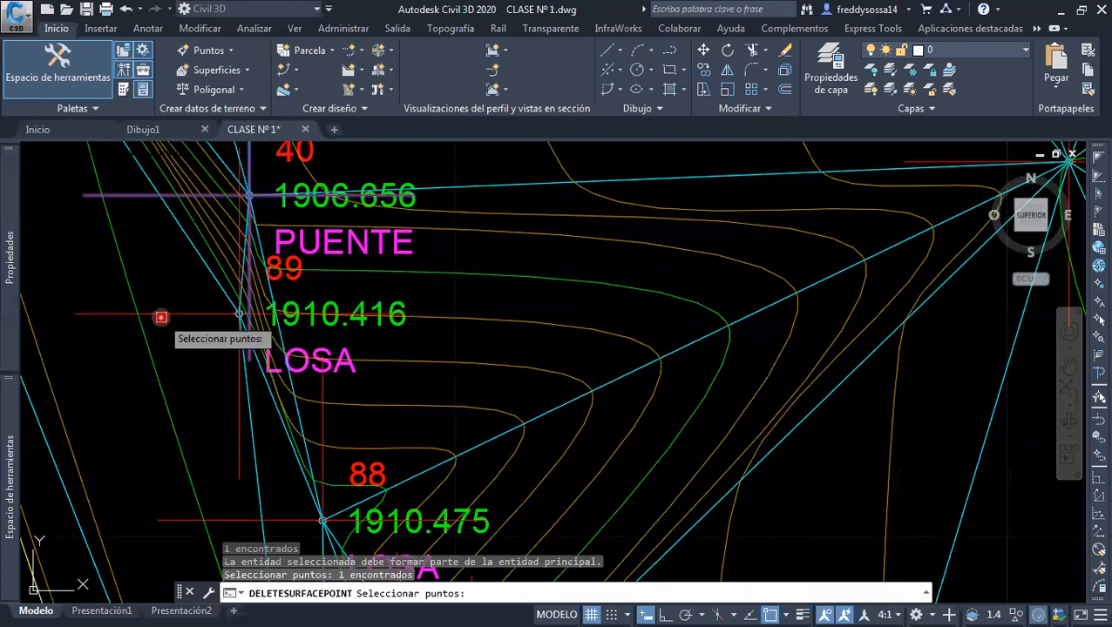
{"action": "left_click", "coordinate": [158, 316]}
{"action": "middle_click_drag", "start_coordinate": [232, 450], "coordinate": [206, 302]}
{"action": "left_click", "coordinate": [214, 373]}
{"action": "middle_click_drag", "start_coordinate": [243, 423], "coordinate": [231, 264]}
{"action": "middle_click_drag", "start_coordinate": [270, 405], "coordinate": [267, 359]}
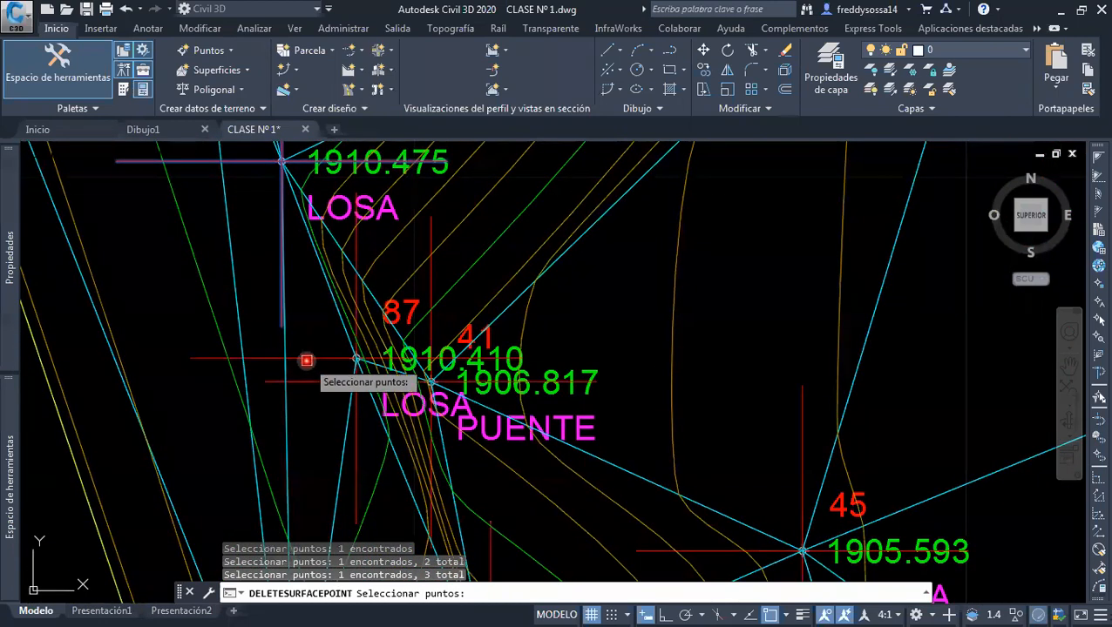
{"action": "left_click", "coordinate": [303, 359]}
{"action": "left_click", "coordinate": [308, 382]}
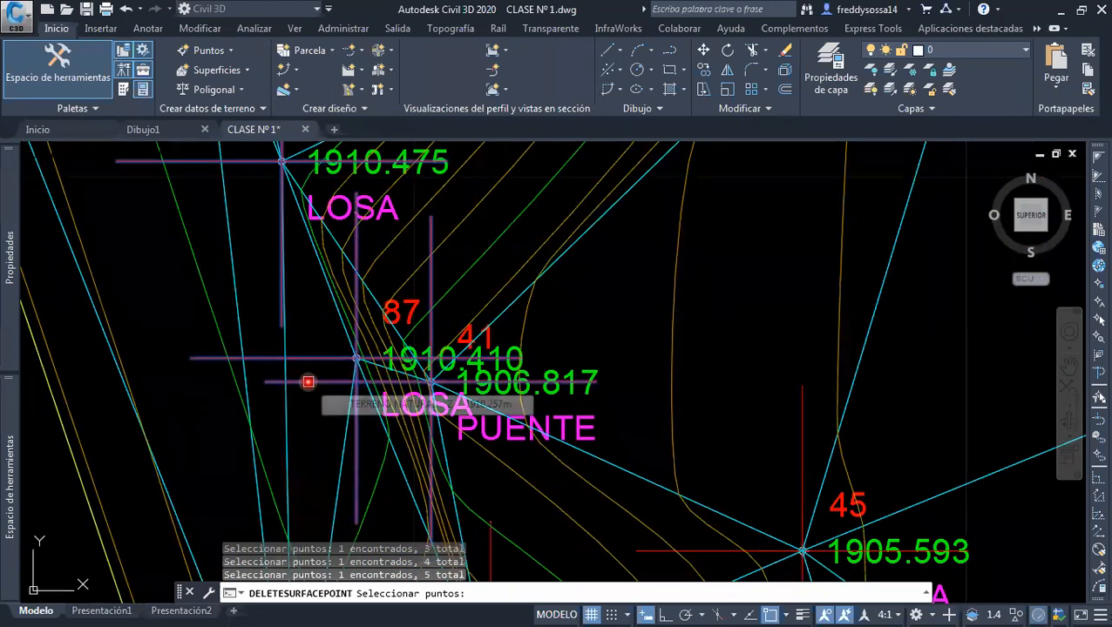
{"action": "left_click", "coordinate": [307, 381]}
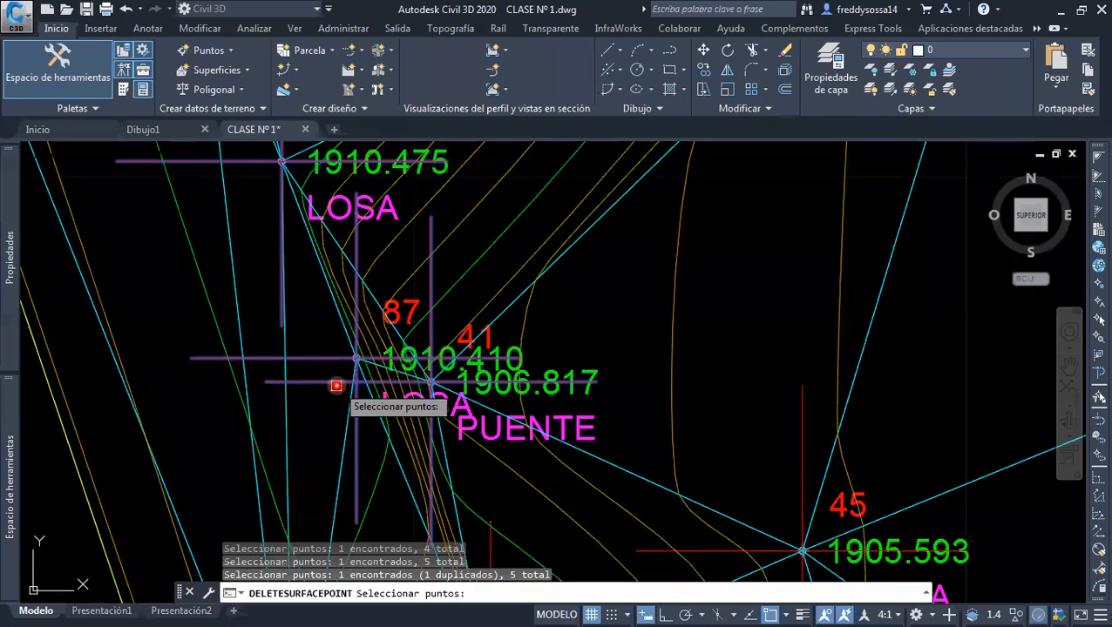
{"action": "key", "text": "Escape"}
Delete LOSA points 89, 88 and 87 from the TERRENO NATURAL surface, keeping PUENTE points 40 and 41
{"action": "scroll", "coordinate": [378, 327], "scroll_direction": "down", "scroll_amount": 4}
{"action": "middle_click_drag", "start_coordinate": [380, 330], "coordinate": [356, 384]}
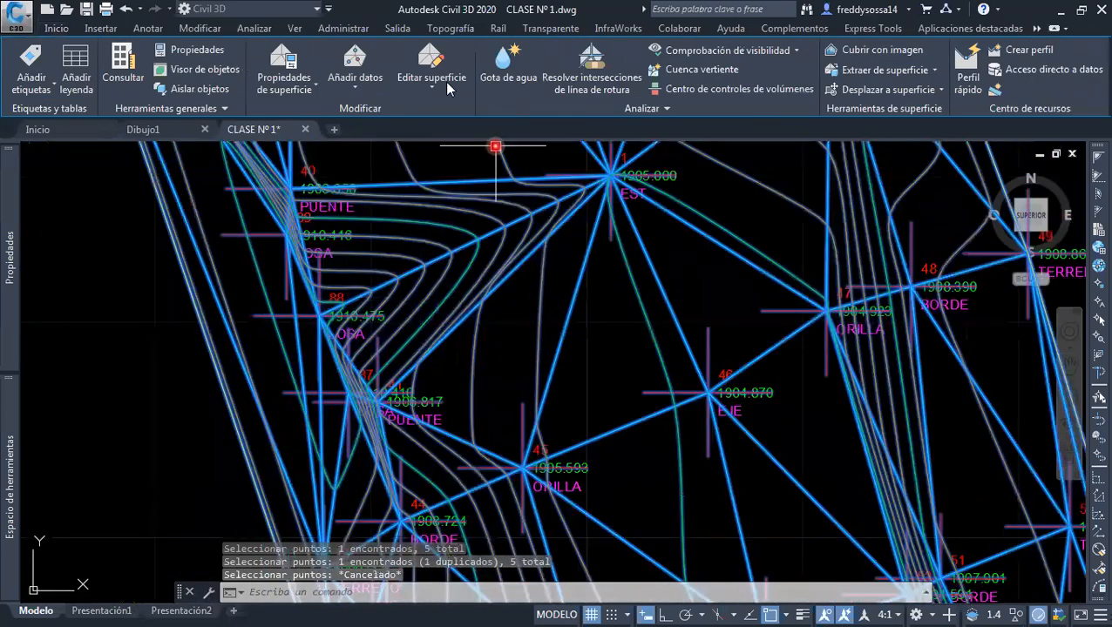
{"action": "left_click", "coordinate": [449, 87]}
{"action": "left_click", "coordinate": [446, 250]}
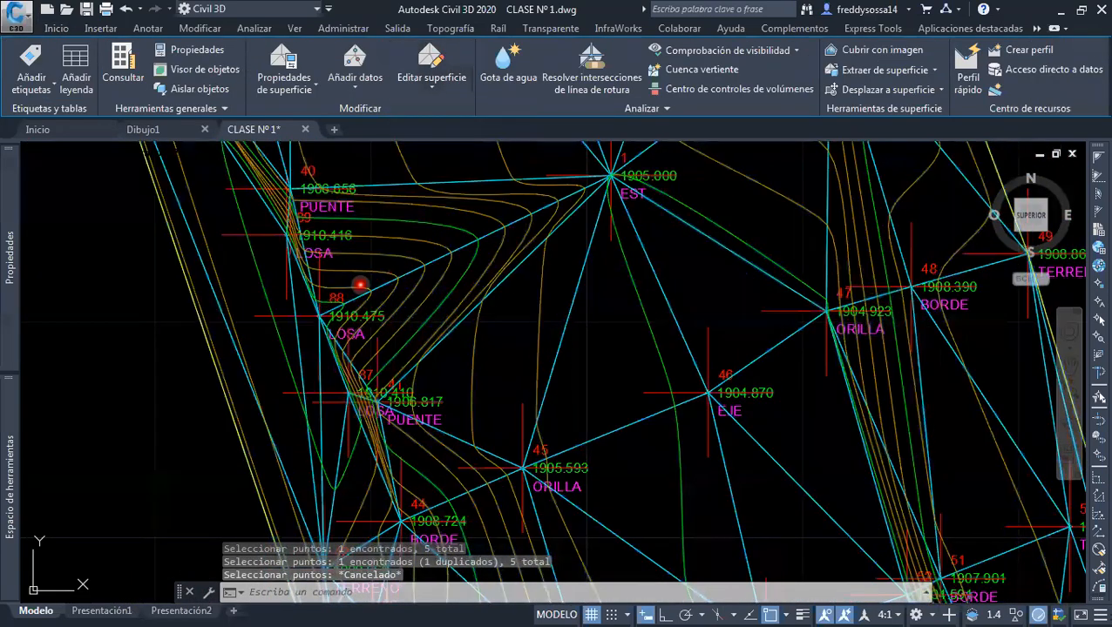
{"action": "middle_click_drag", "start_coordinate": [360, 284], "coordinate": [388, 343]}
{"action": "scroll", "coordinate": [295, 254], "scroll_direction": "up", "scroll_amount": 4}
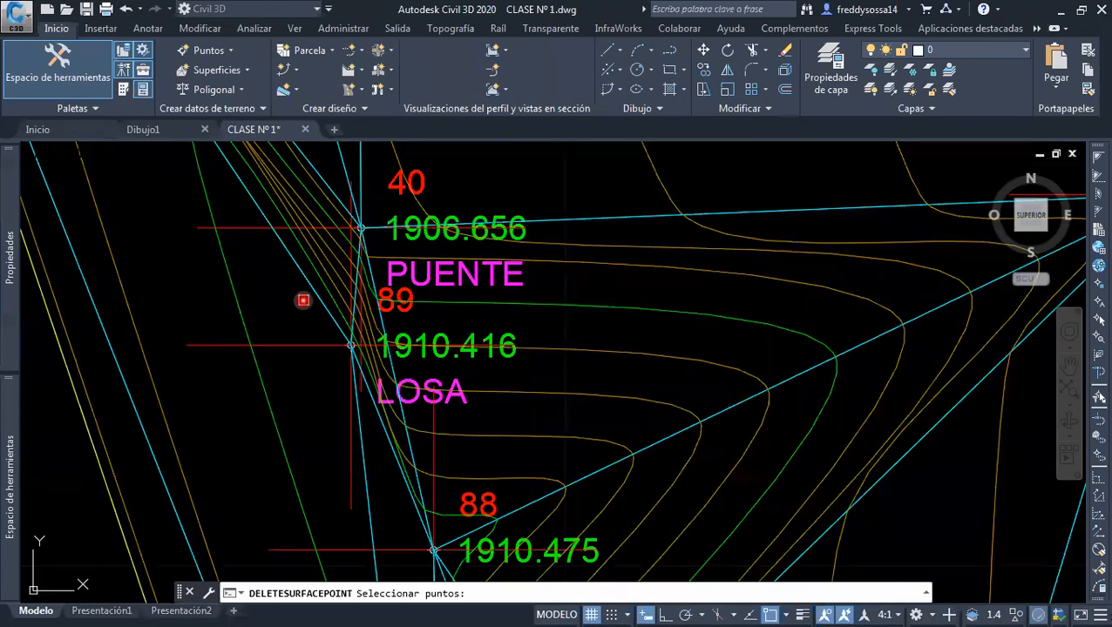
{"action": "left_click", "coordinate": [305, 345]}
{"action": "mouse_move", "coordinate": [327, 367]}
{"action": "middle_mouse_down"}
{"action": "mouse_move", "coordinate": [295, 223]}
{"action": "mouse_move", "coordinate": [313, 333]}
{"action": "middle_mouse_up"}
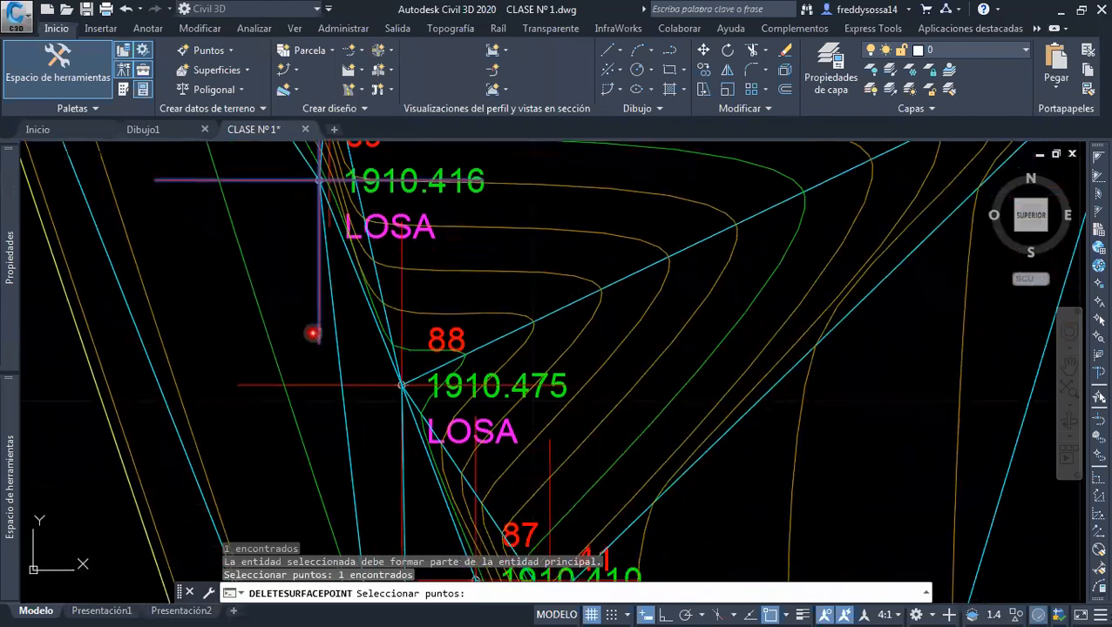
{"action": "scroll", "coordinate": [333, 372], "scroll_direction": "down", "scroll_amount": 2}
{"action": "left_click", "coordinate": [330, 376]}
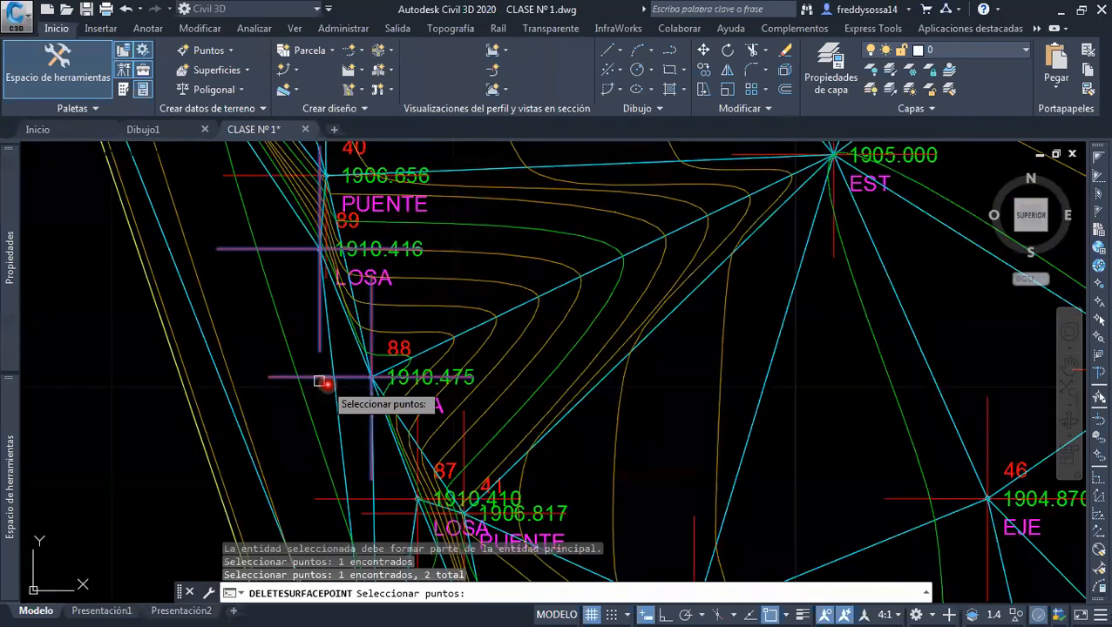
{"action": "middle_click_drag", "start_coordinate": [329, 376], "coordinate": [314, 228]}
{"action": "left_click", "coordinate": [401, 352]}
{"action": "scroll", "coordinate": [414, 376], "scroll_direction": "up", "scroll_amount": 2}
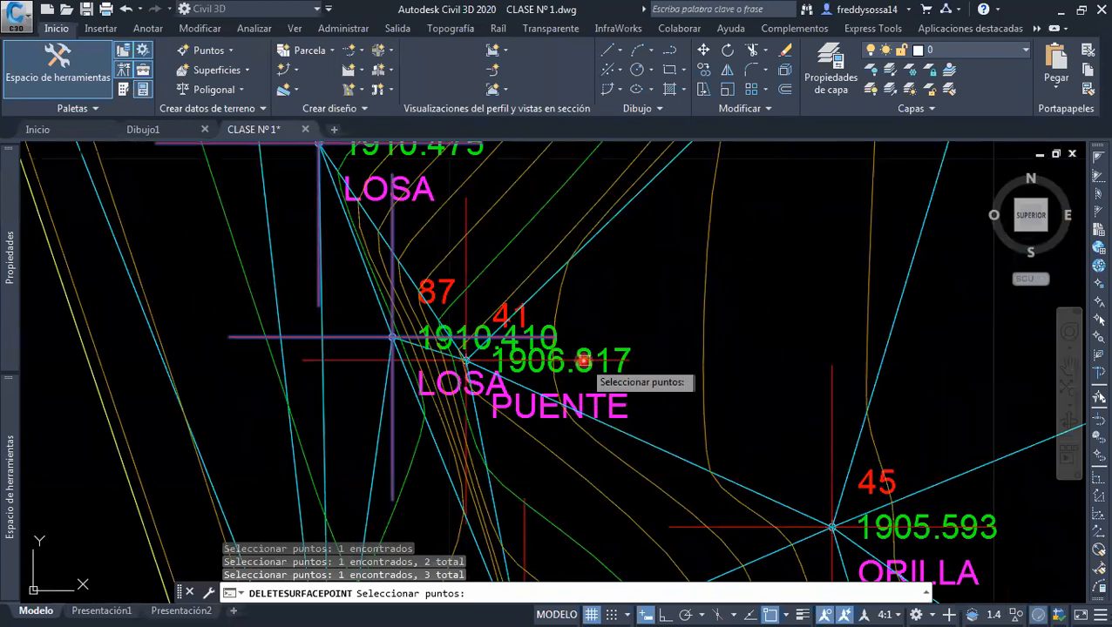
{"action": "scroll", "coordinate": [568, 392], "scroll_direction": "down", "scroll_amount": 1}
{"action": "scroll", "coordinate": [580, 417], "scroll_direction": "up", "scroll_amount": 1}
{"action": "scroll", "coordinate": [583, 421], "scroll_direction": "down", "scroll_amount": 1}
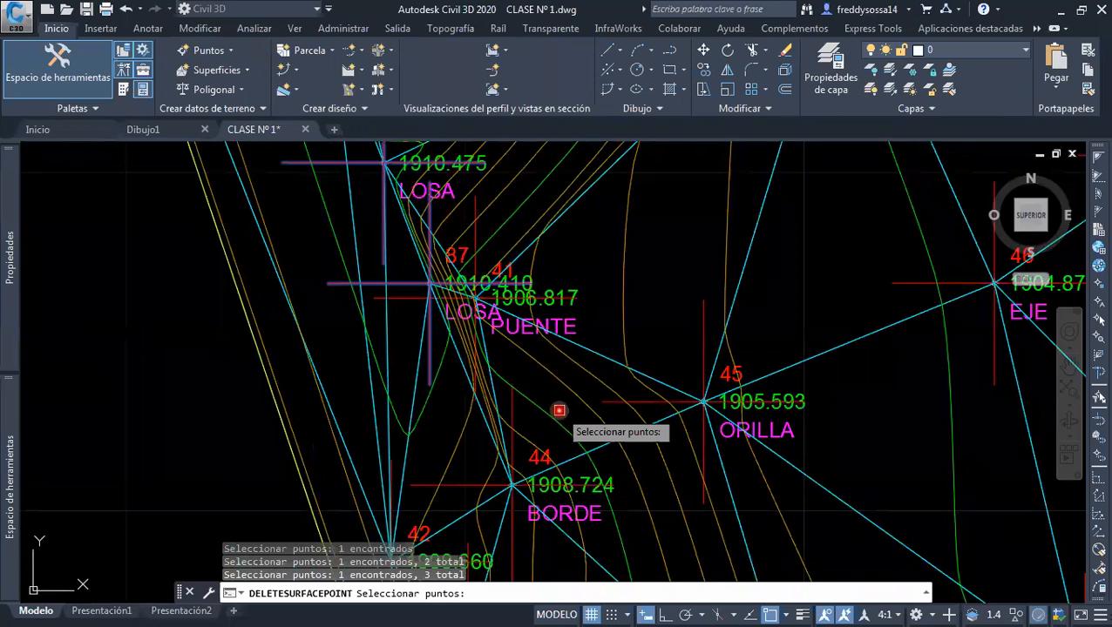
{"action": "key", "text": "Return"}
{"action": "scroll", "coordinate": [562, 366], "scroll_direction": "down", "scroll_amount": 1}
{"action": "scroll", "coordinate": [565, 328], "scroll_direction": "down", "scroll_amount": 1}
{"action": "middle_click_drag", "start_coordinate": [565, 328], "coordinate": [508, 480]}
{"action": "key", "text": "Escape"}
{"action": "key", "text": "Escape"}
Open PUENTE points 40 and 41 together in the point editor and set the raw description code of point 40 to BORDE
{"action": "scroll", "coordinate": [435, 349], "scroll_direction": "up", "scroll_amount": 2}
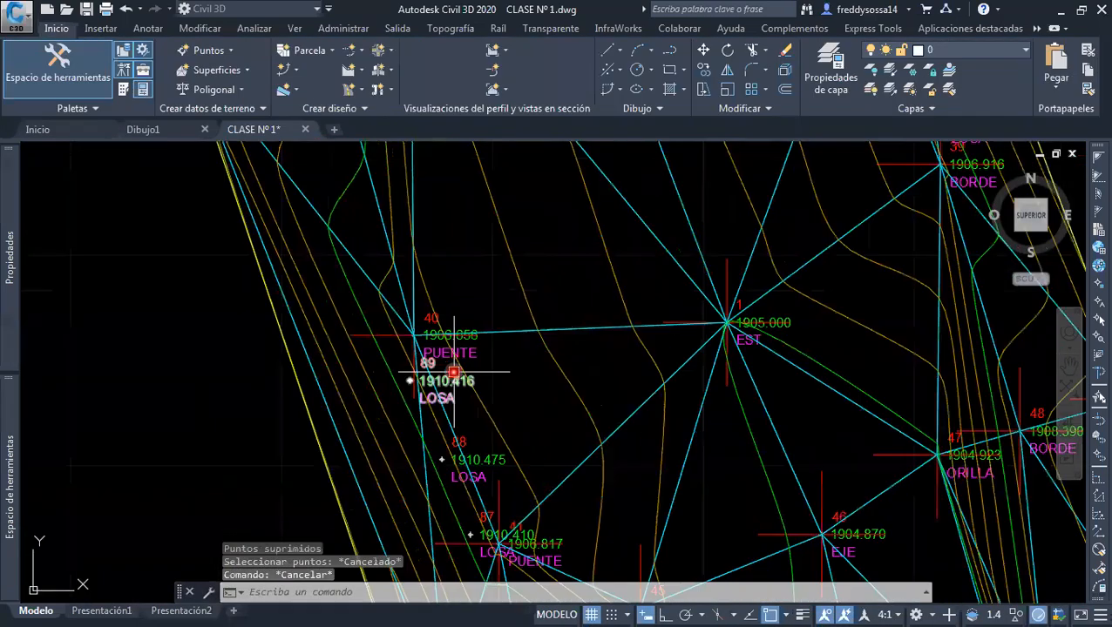
{"action": "middle_click_drag", "start_coordinate": [453, 372], "coordinate": [449, 344]}
{"action": "scroll", "coordinate": [435, 318], "scroll_direction": "up", "scroll_amount": 2}
{"action": "scroll", "coordinate": [470, 318], "scroll_direction": "up", "scroll_amount": 2}
{"action": "left_click", "coordinate": [441, 301]}
{"action": "scroll", "coordinate": [479, 352], "scroll_direction": "down", "scroll_amount": 5}
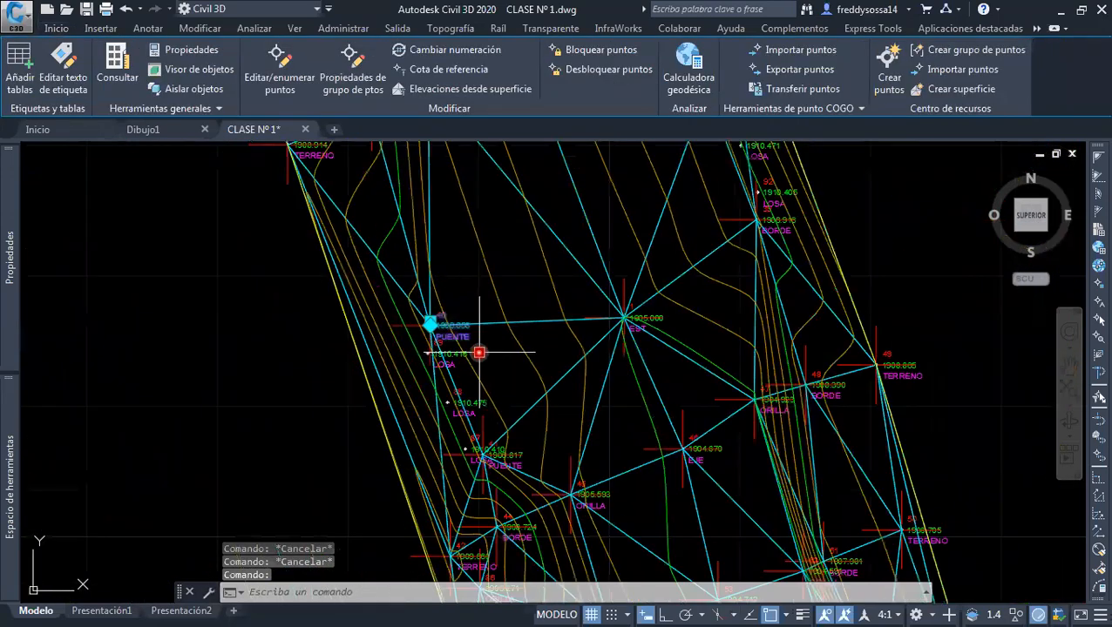
{"action": "scroll", "coordinate": [479, 352], "scroll_direction": "up", "scroll_amount": 4}
{"action": "left_click", "coordinate": [479, 358]}
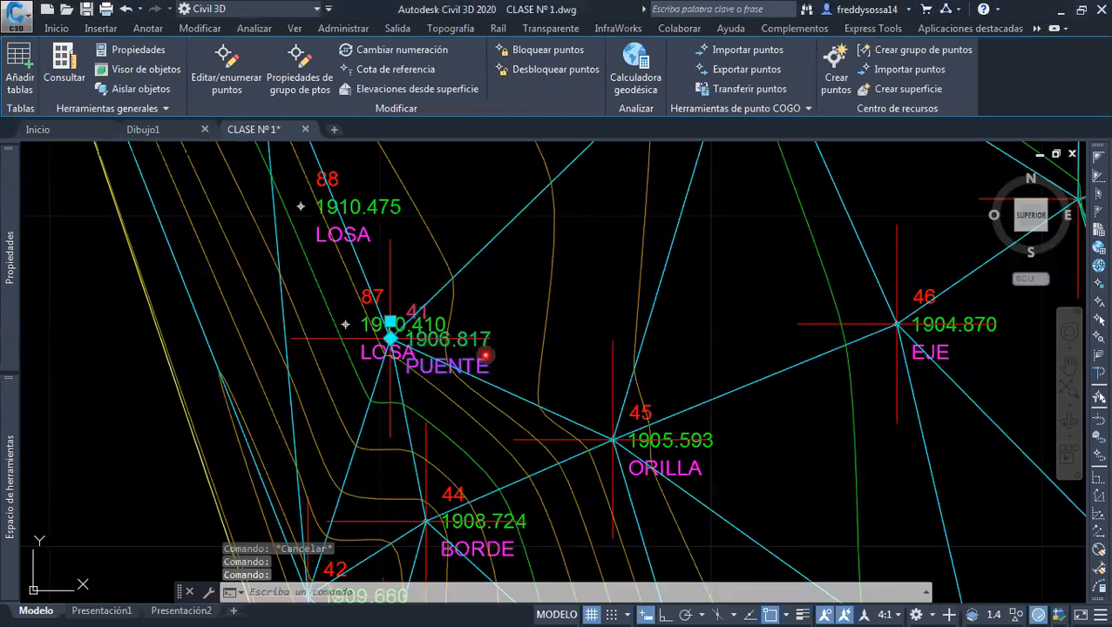
{"action": "scroll", "coordinate": [488, 362], "scroll_direction": "up", "scroll_amount": 2}
{"action": "right_click", "coordinate": [480, 362]}
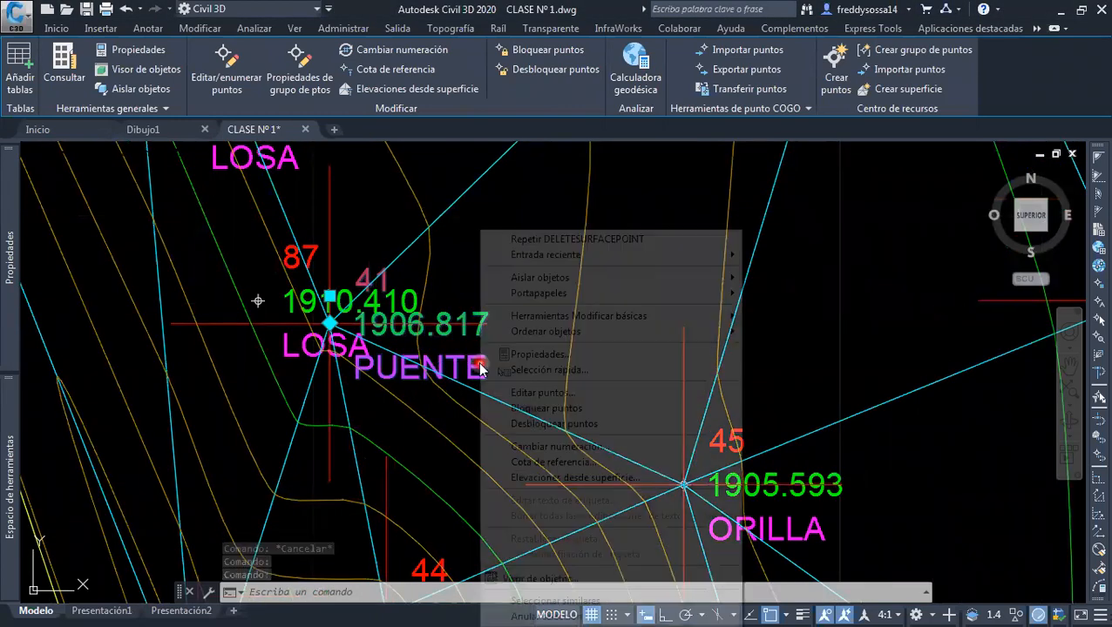
{"action": "left_click", "coordinate": [582, 393]}
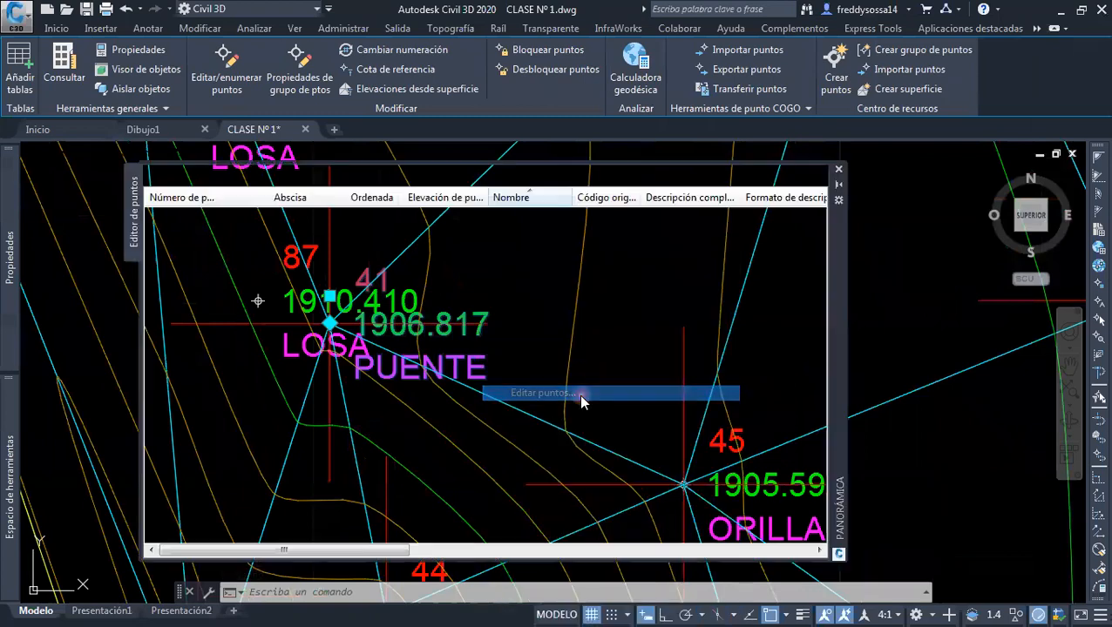
{"action": "left_click", "coordinate": [610, 216]}
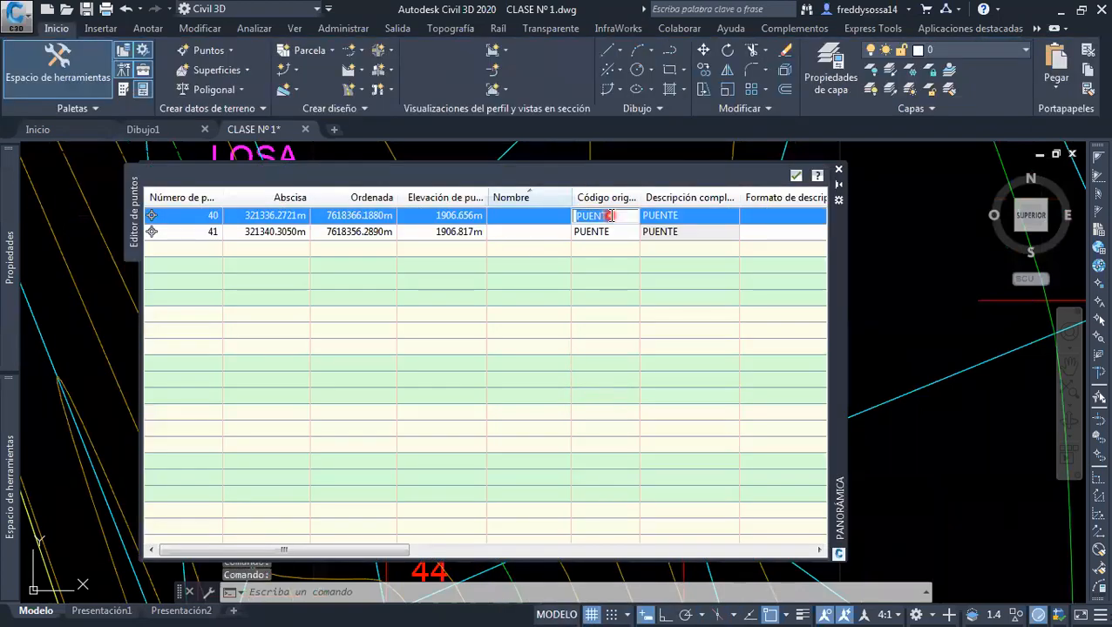
{"action": "type", "text": "BORDE"}
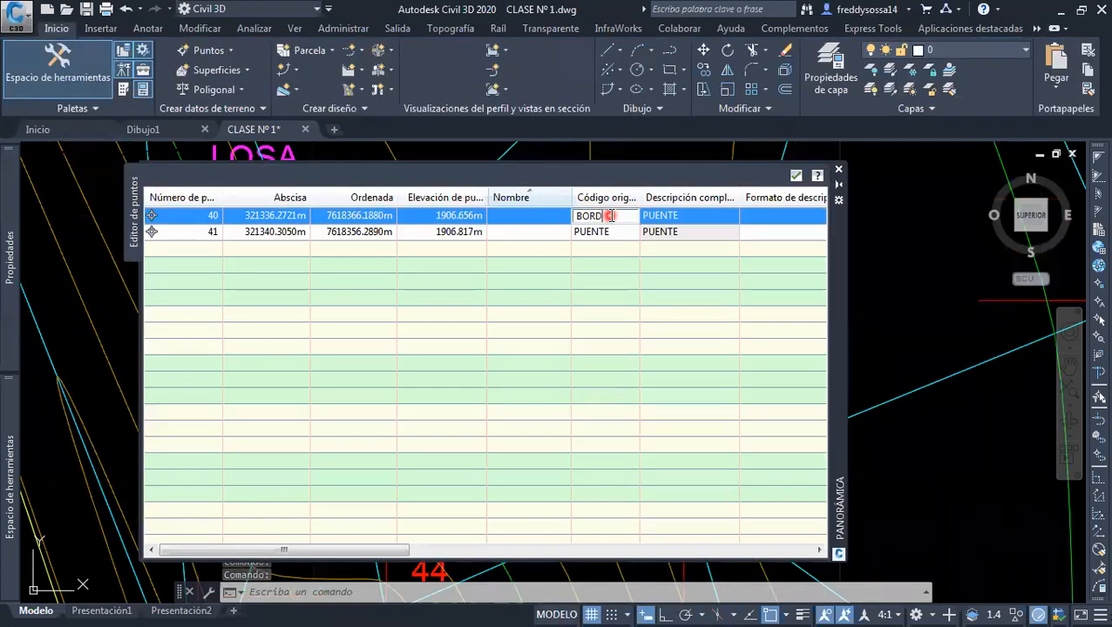
{"action": "left_click", "coordinate": [690, 230]}
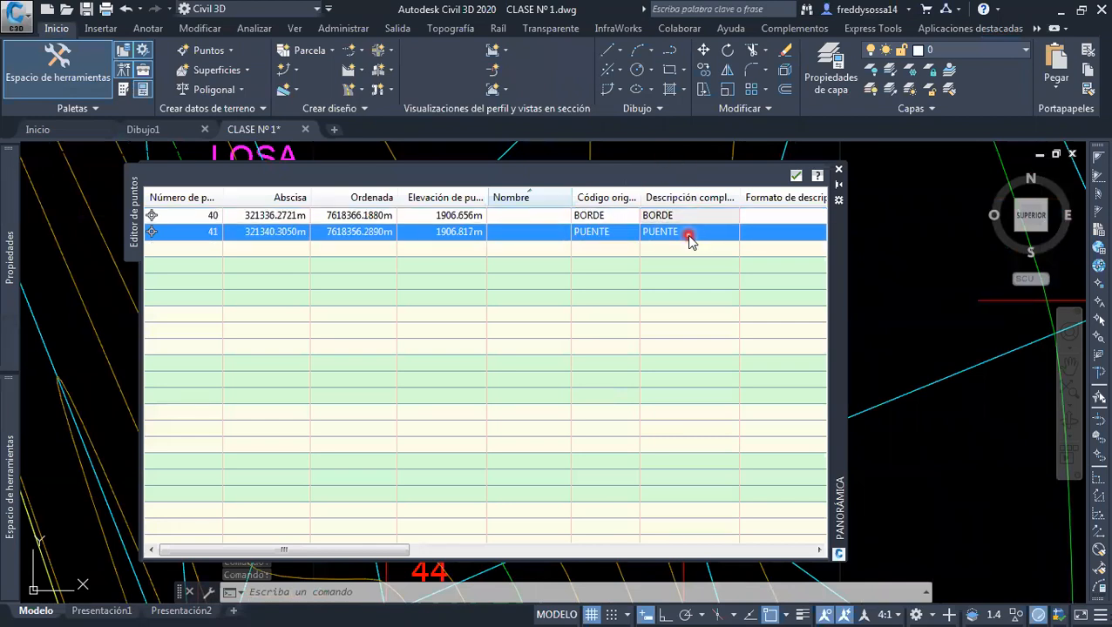
Set the raw description code of point 41 to BORDE and close the point editor
{"action": "left_click", "coordinate": [608, 232]}
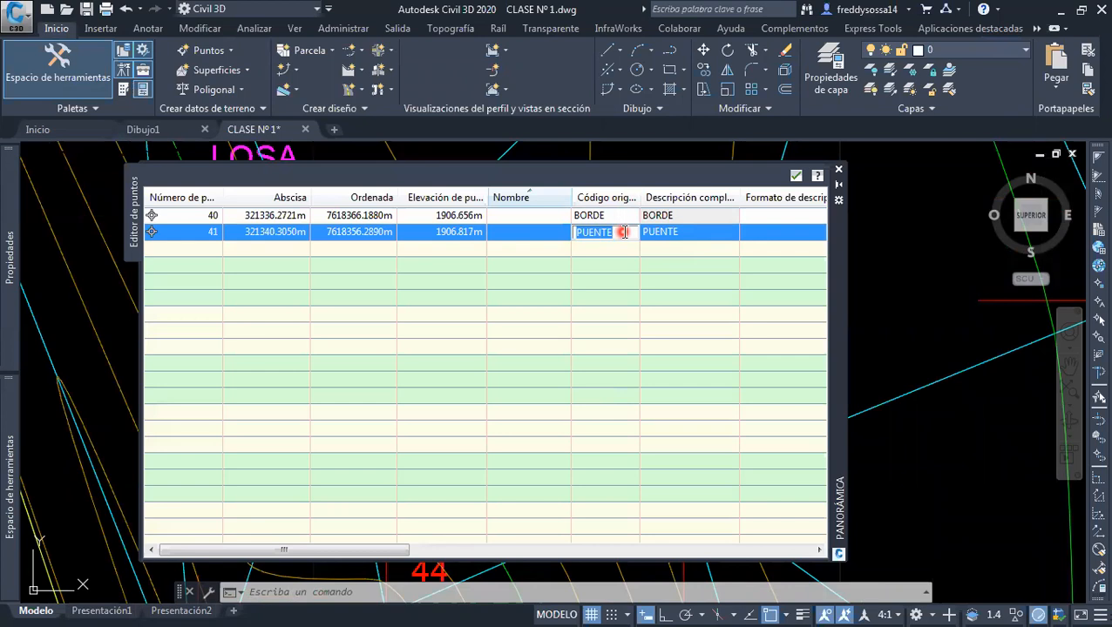
{"action": "type", "text": "BORDE"}
{"action": "left_click", "coordinate": [676, 265]}
{"action": "left_click", "coordinate": [838, 169]}
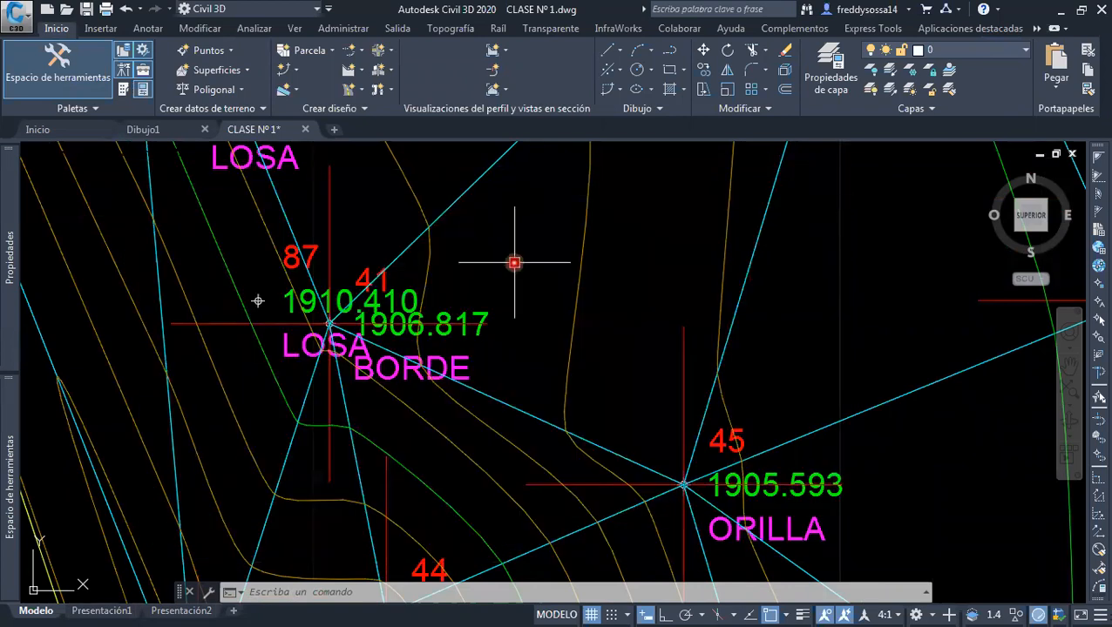
Examine the triangulation and contours around LOSA points 87, 88 and 89 beside BORDE points 40 and 41
{"action": "scroll", "coordinate": [495, 288], "scroll_direction": "down", "scroll_amount": 4}
{"action": "key", "text": "Escape"}
{"action": "scroll", "coordinate": [494, 288], "scroll_direction": "up", "scroll_amount": 2}
{"action": "mouse_move", "coordinate": [495, 292]}
{"action": "middle_mouse_down"}
{"action": "mouse_move", "coordinate": [482, 349]}
{"action": "mouse_move", "coordinate": [430, 348]}
{"action": "middle_mouse_up"}
{"action": "scroll", "coordinate": [480, 351], "scroll_direction": "down", "scroll_amount": 4}
{"action": "scroll", "coordinate": [418, 310], "scroll_direction": "up", "scroll_amount": 2}
{"action": "scroll", "coordinate": [397, 300], "scroll_direction": "up", "scroll_amount": 2}
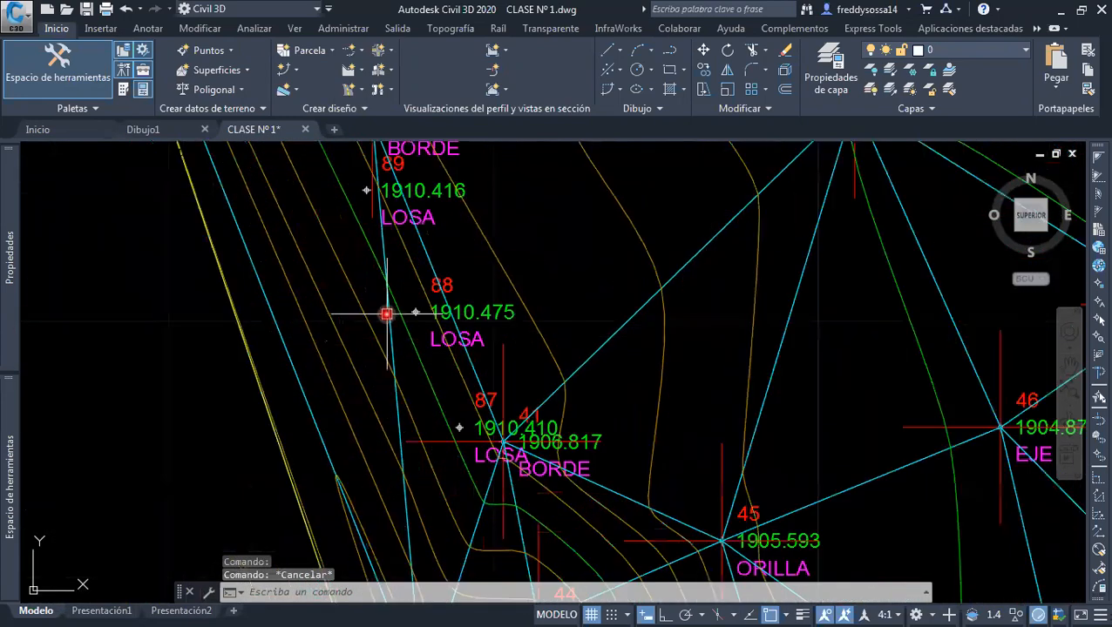
{"action": "scroll", "coordinate": [407, 329], "scroll_direction": "down", "scroll_amount": 2}
{"action": "scroll", "coordinate": [407, 324], "scroll_direction": "up", "scroll_amount": 2}
{"action": "scroll", "coordinate": [467, 305], "scroll_direction": "up", "scroll_amount": 2}
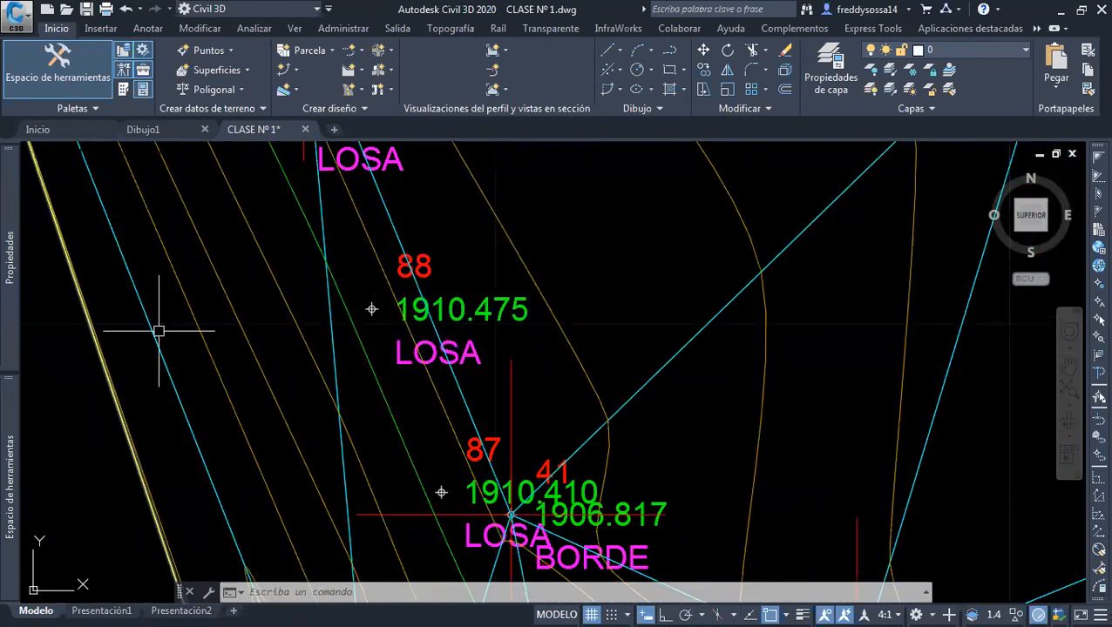
{"action": "key", "text": "ctrl+2"}
{"action": "left_click_drag", "start_coordinate": [357, 250], "coordinate": [359, 356]}
{"action": "left_click_drag", "start_coordinate": [302, 316], "coordinate": [403, 306]}
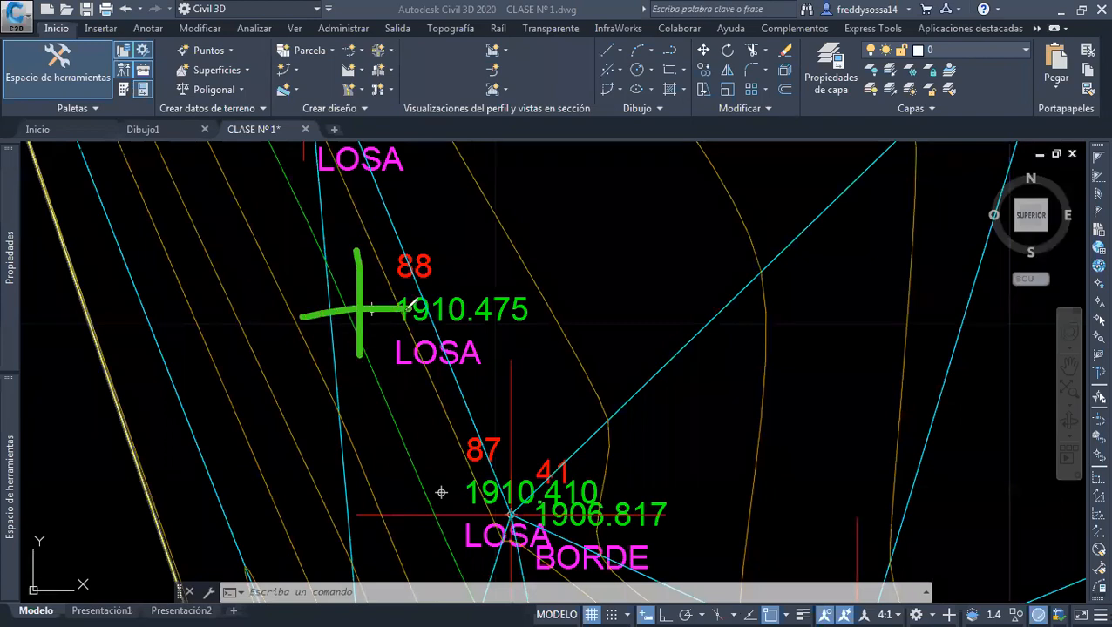
{"action": "mouse_move", "coordinate": [468, 220]}
{"action": "left_mouse_down"}
{"action": "mouse_move", "coordinate": [563, 262]}
{"action": "mouse_move", "coordinate": [475, 223]}
{"action": "left_mouse_up"}
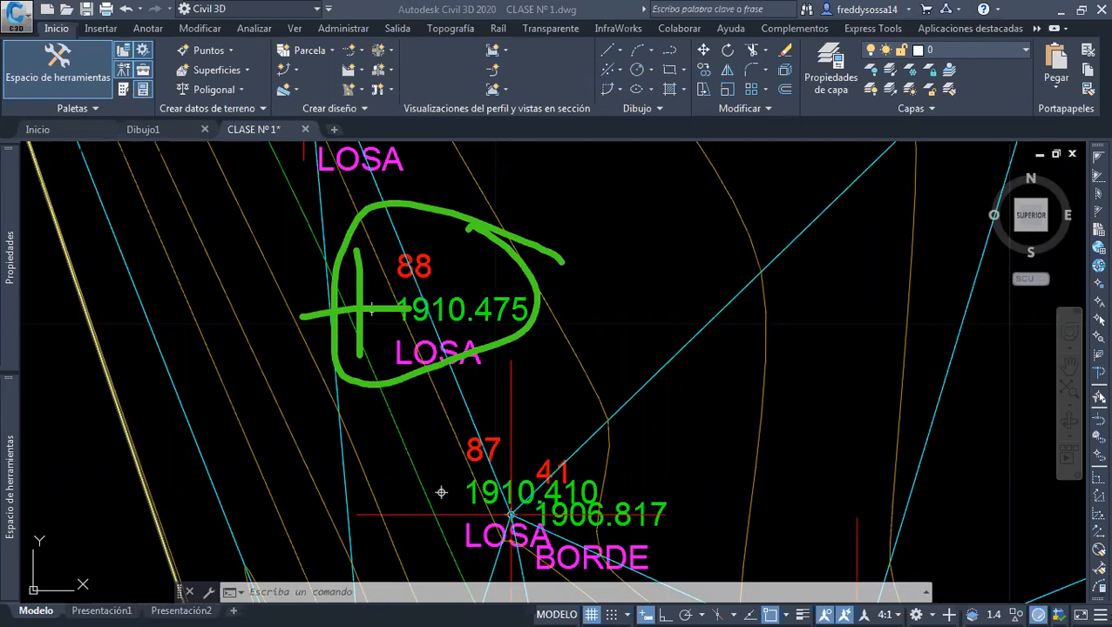
{"action": "key", "text": "Escape"}
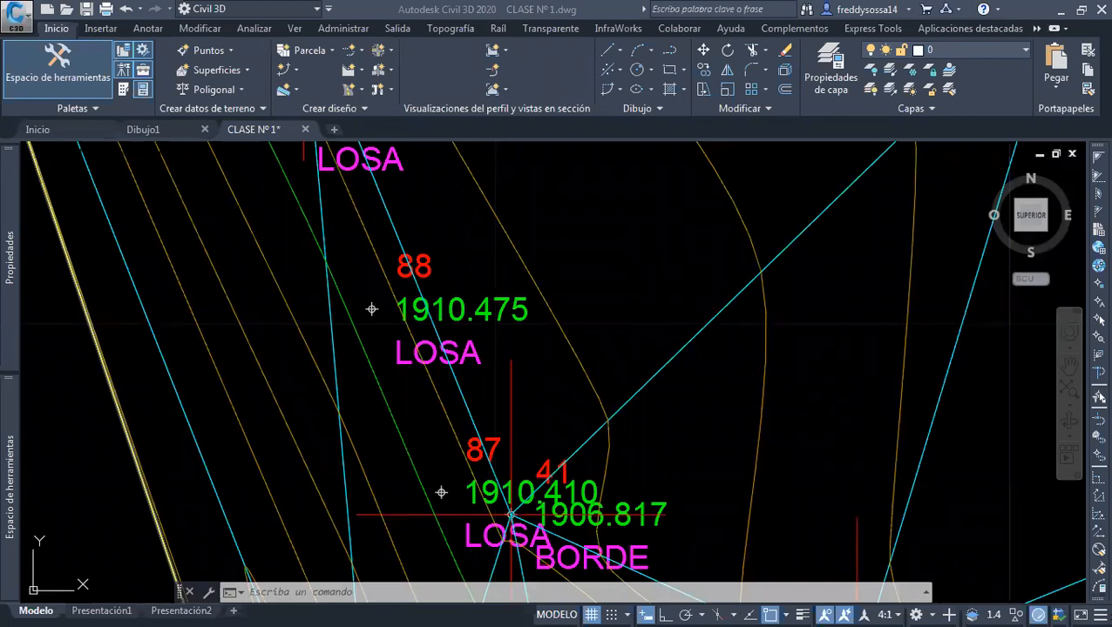
{"action": "scroll", "coordinate": [374, 261], "scroll_direction": "down", "scroll_amount": 6}
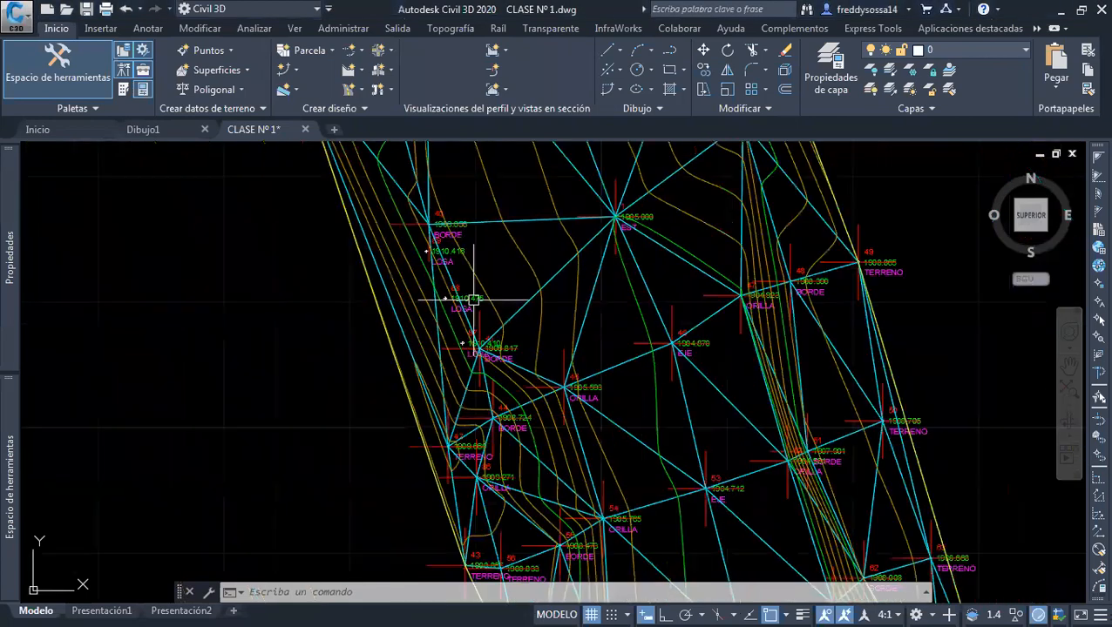
{"action": "scroll", "coordinate": [479, 301], "scroll_direction": "up", "scroll_amount": 2}
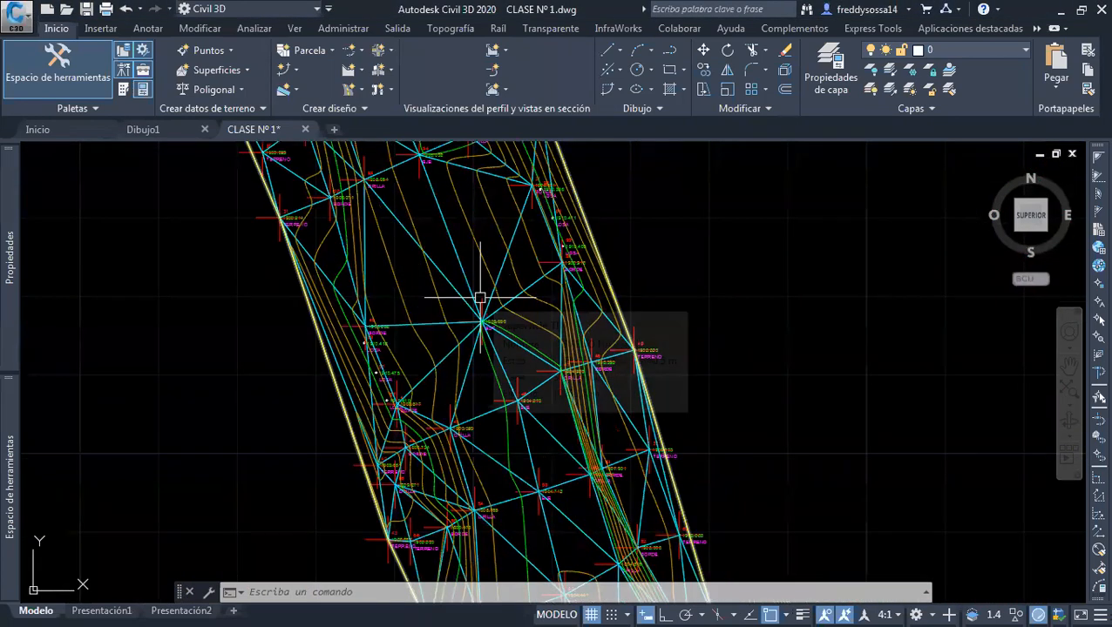
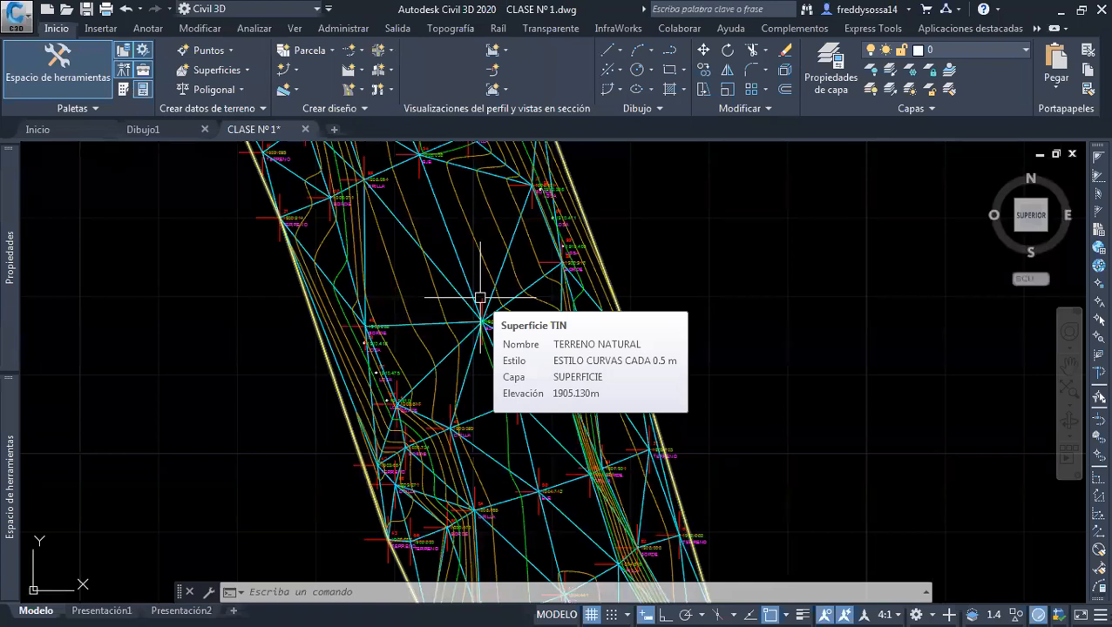
Turn off the visibility of Puntos and Triángulos in the surface style ESTILO CURVAS CADA 0.5 m of TERRENO NATURAL
{"action": "scroll", "coordinate": [488, 288], "scroll_direction": "down", "scroll_amount": 5}
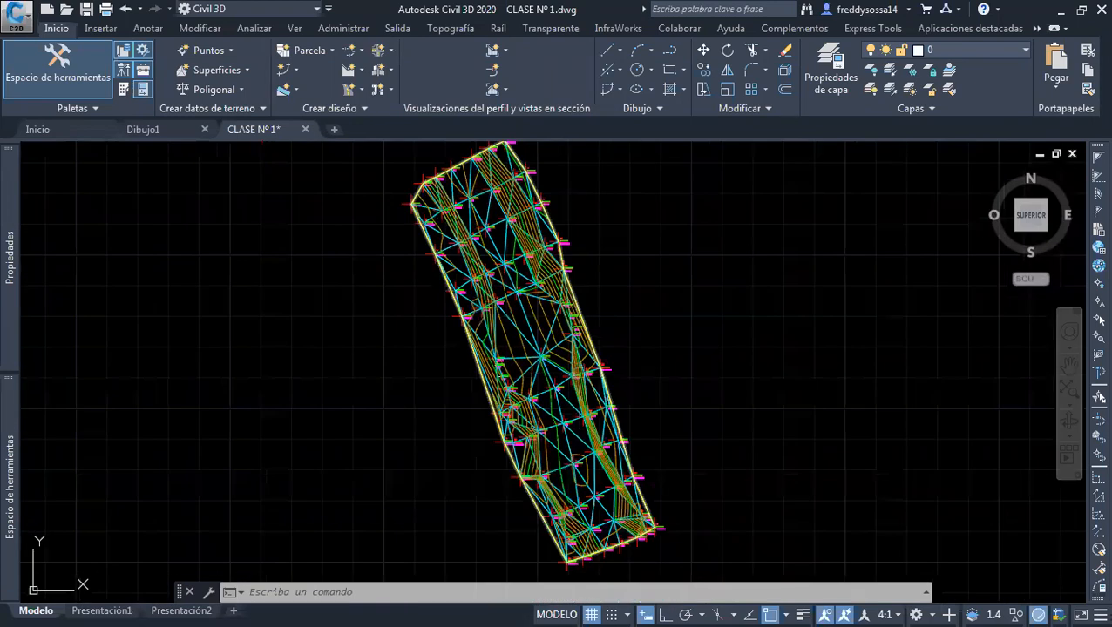
{"action": "scroll", "coordinate": [533, 260], "scroll_direction": "up", "scroll_amount": 3}
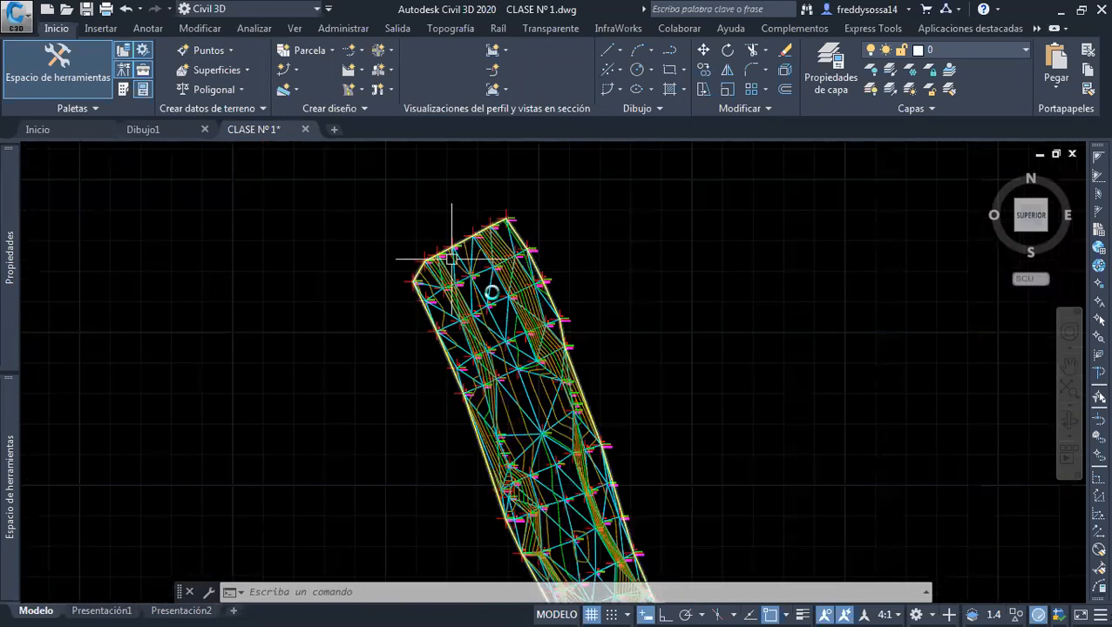
{"action": "scroll", "coordinate": [491, 293], "scroll_direction": "up", "scroll_amount": 4}
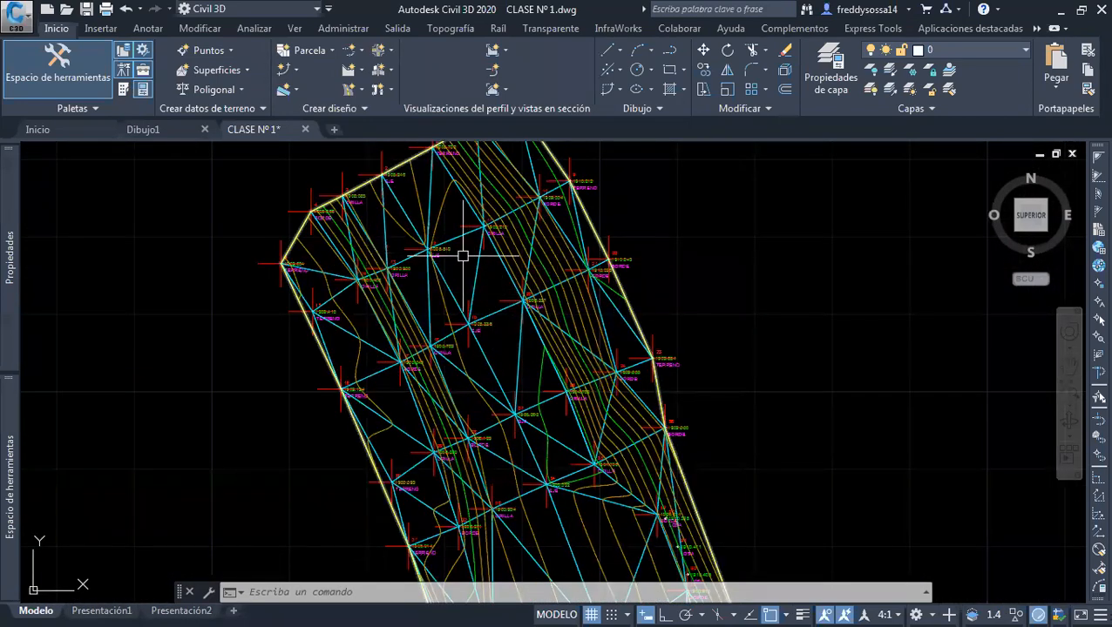
{"action": "scroll", "coordinate": [481, 260], "scroll_direction": "up", "scroll_amount": 3}
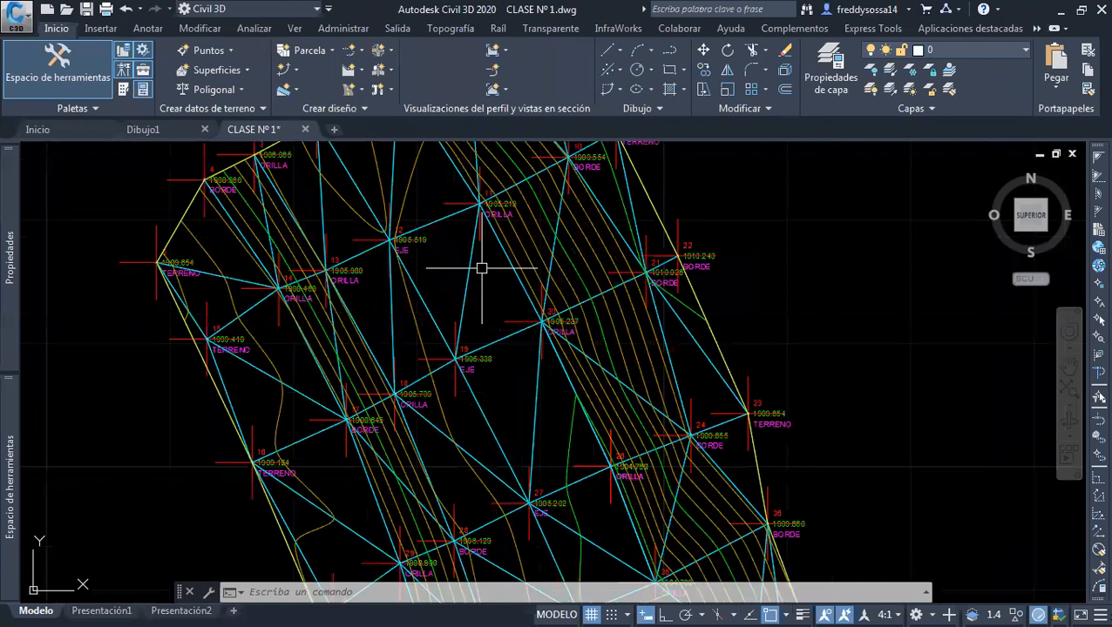
{"action": "left_click", "coordinate": [472, 261]}
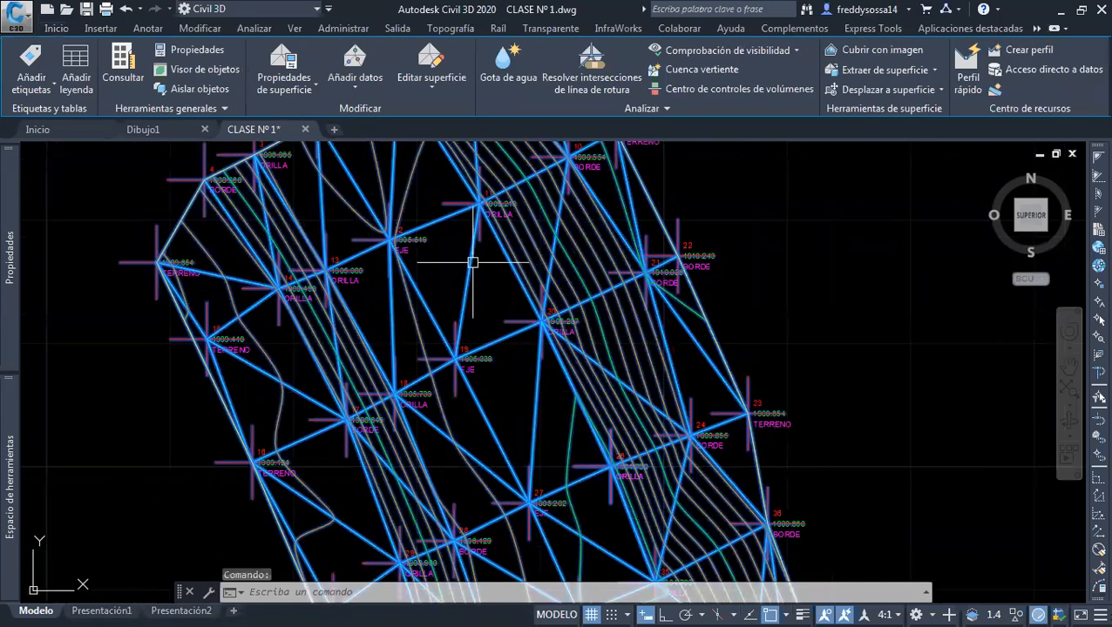
{"action": "right_click", "coordinate": [474, 269]}
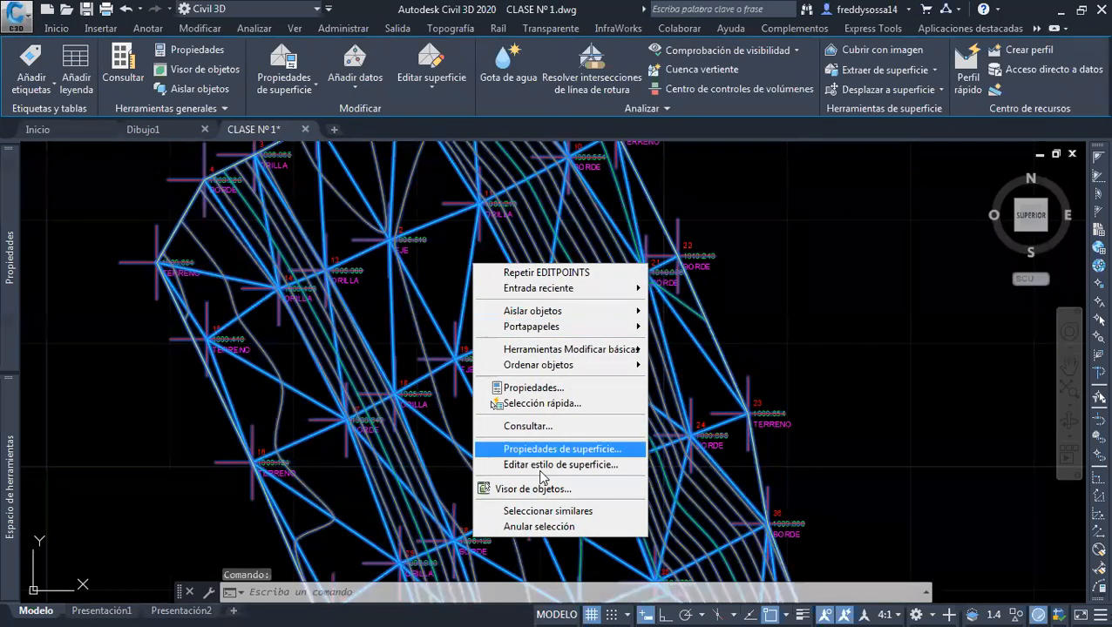
{"action": "left_click", "coordinate": [555, 468]}
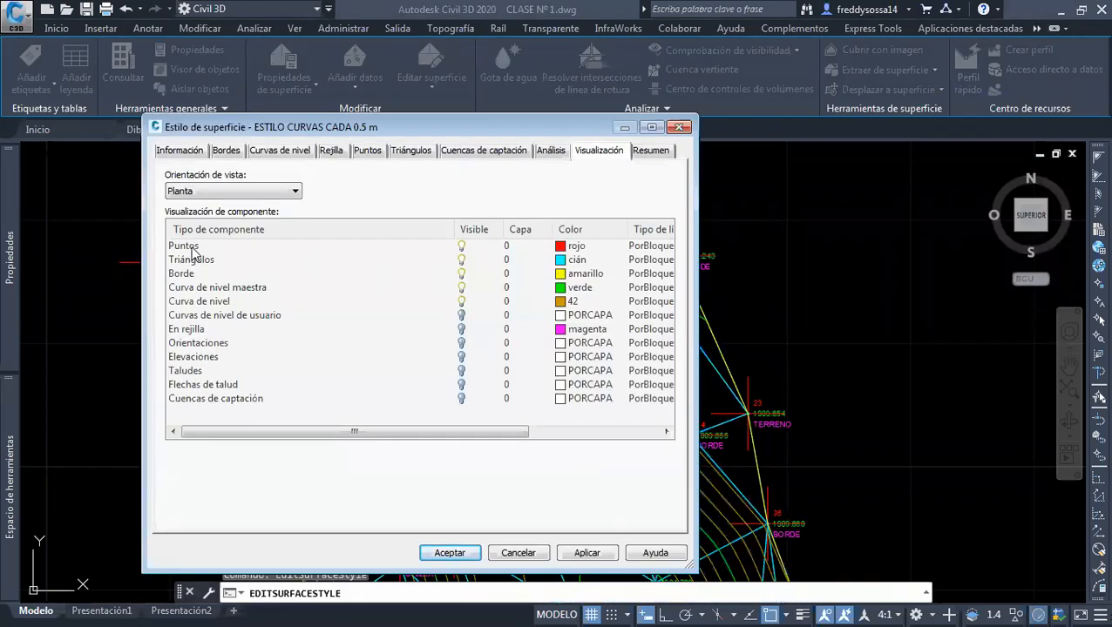
{"action": "left_click", "coordinate": [193, 248]}
{"action": "left_click", "coordinate": [466, 250]}
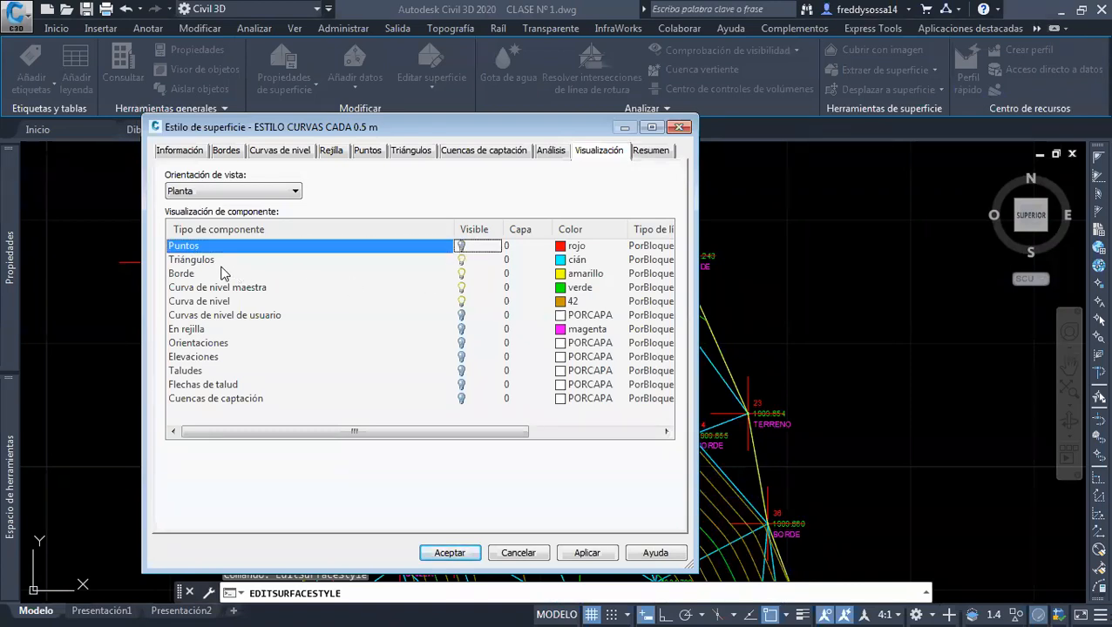
{"action": "left_click", "coordinate": [217, 261]}
{"action": "left_click", "coordinate": [461, 259]}
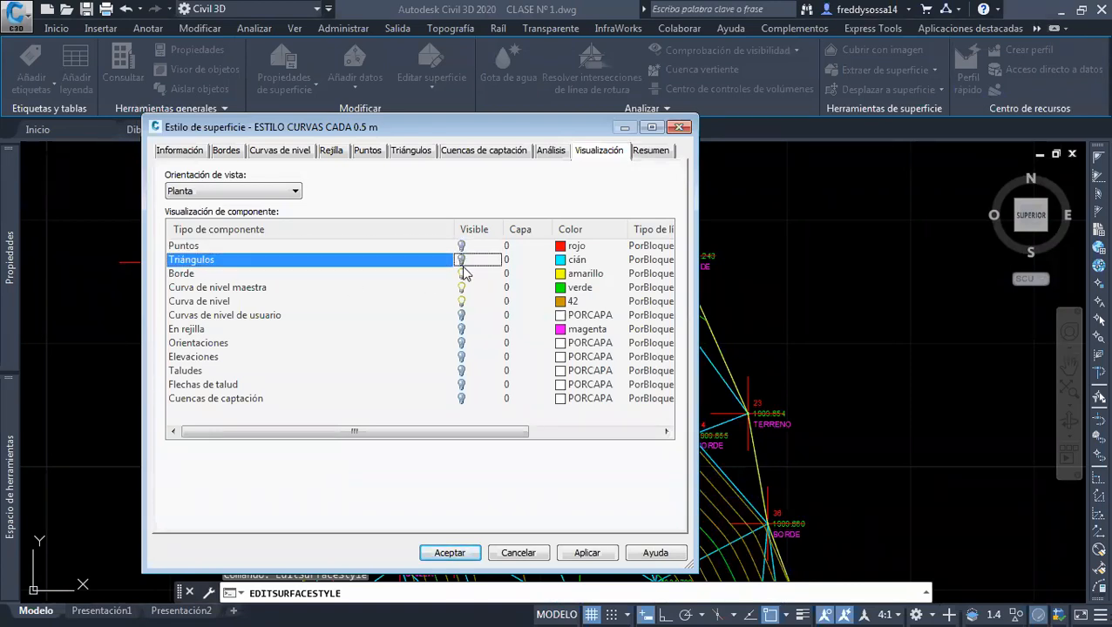
{"action": "left_click", "coordinate": [586, 552]}
{"action": "left_click", "coordinate": [450, 552]}
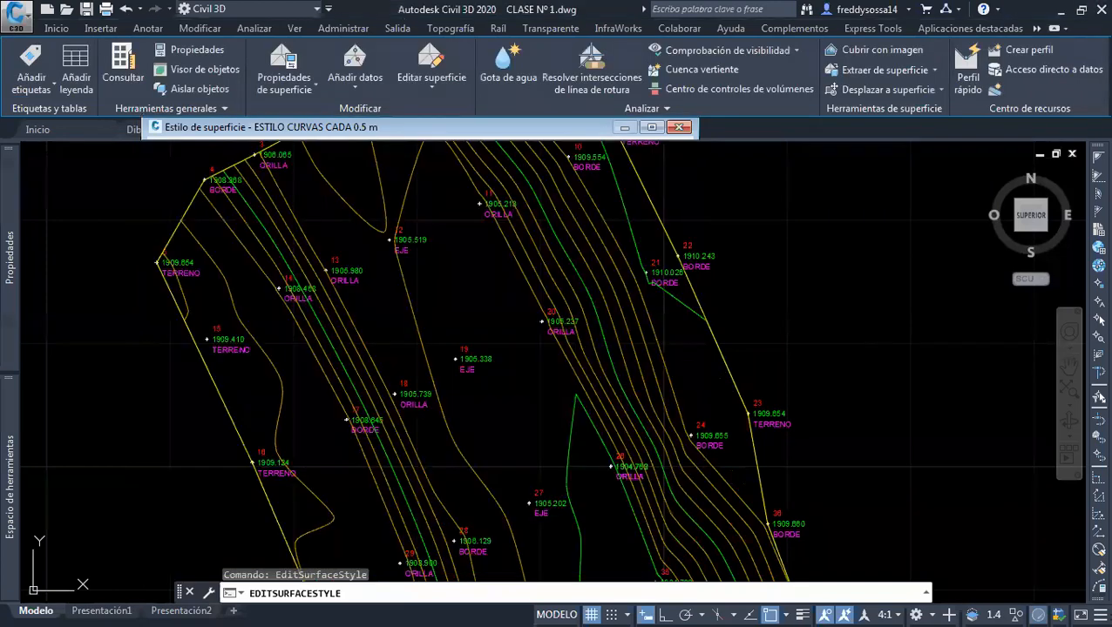
Examine the contours along the whole surface and around the EST point 1, between the LOSA and BORDE points
{"action": "scroll", "coordinate": [471, 458], "scroll_direction": "down", "scroll_amount": 3}
{"action": "scroll", "coordinate": [474, 417], "scroll_direction": "up", "scroll_amount": 2}
{"action": "middle_click_drag", "start_coordinate": [474, 417], "coordinate": [453, 380]}
{"action": "middle_click_drag", "start_coordinate": [576, 453], "coordinate": [549, 361]}
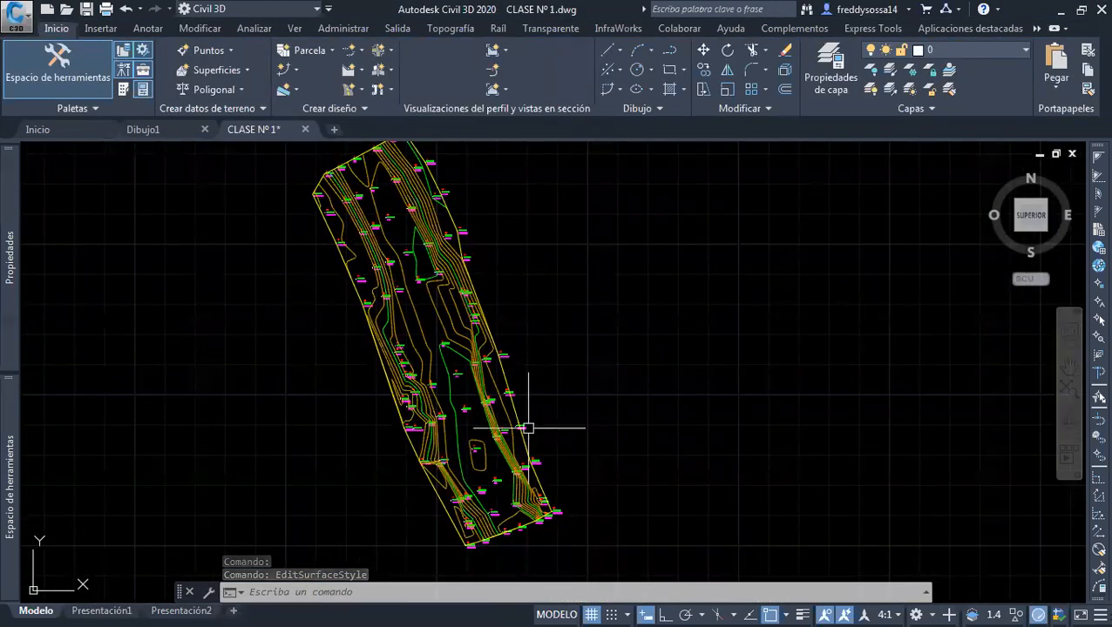
{"action": "scroll", "coordinate": [471, 372], "scroll_direction": "up", "scroll_amount": 5}
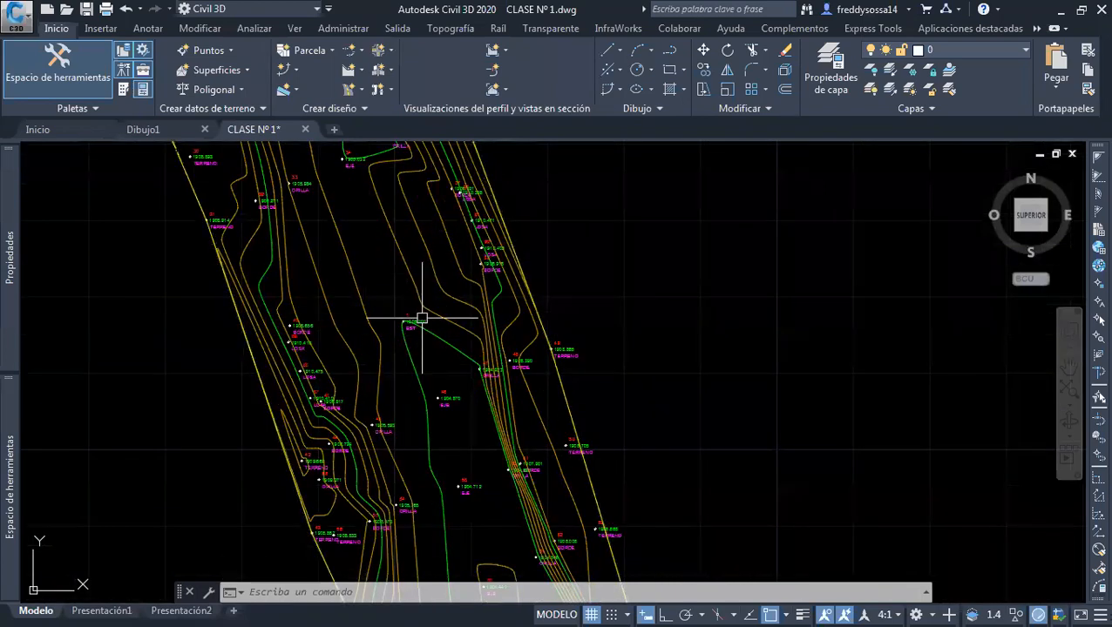
{"action": "scroll", "coordinate": [440, 292], "scroll_direction": "up", "scroll_amount": 4}
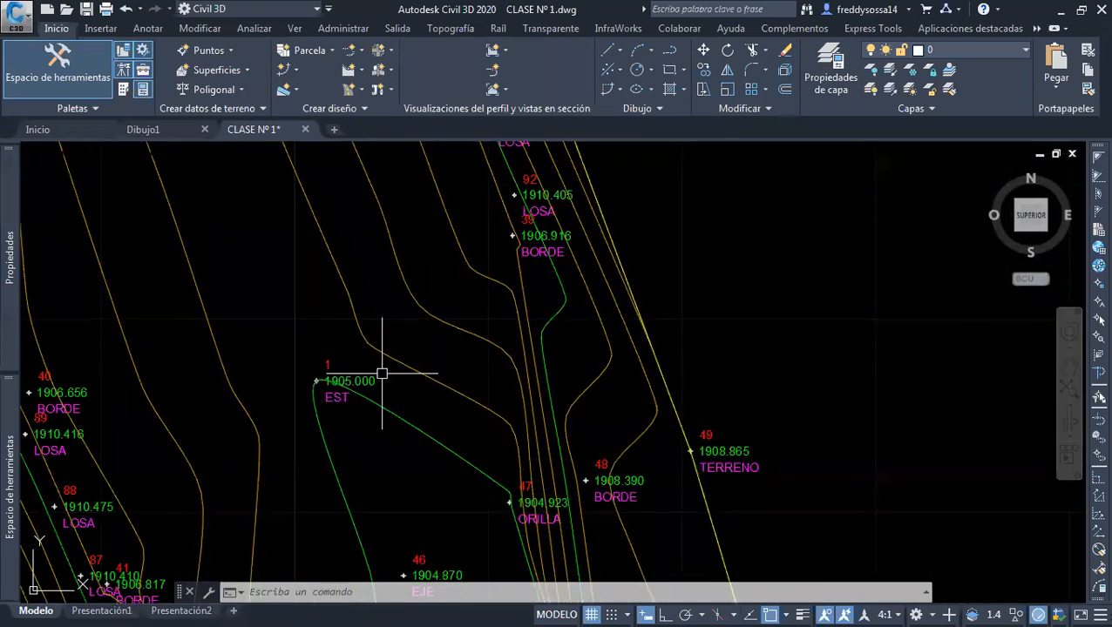
{"action": "scroll", "coordinate": [479, 320], "scroll_direction": "down", "scroll_amount": 2}
{"action": "middle_click_drag", "start_coordinate": [509, 397], "coordinate": [497, 398]}
{"action": "scroll", "coordinate": [495, 398], "scroll_direction": "down", "scroll_amount": 4}
{"action": "middle_click_drag", "start_coordinate": [422, 382], "coordinate": [422, 330]}
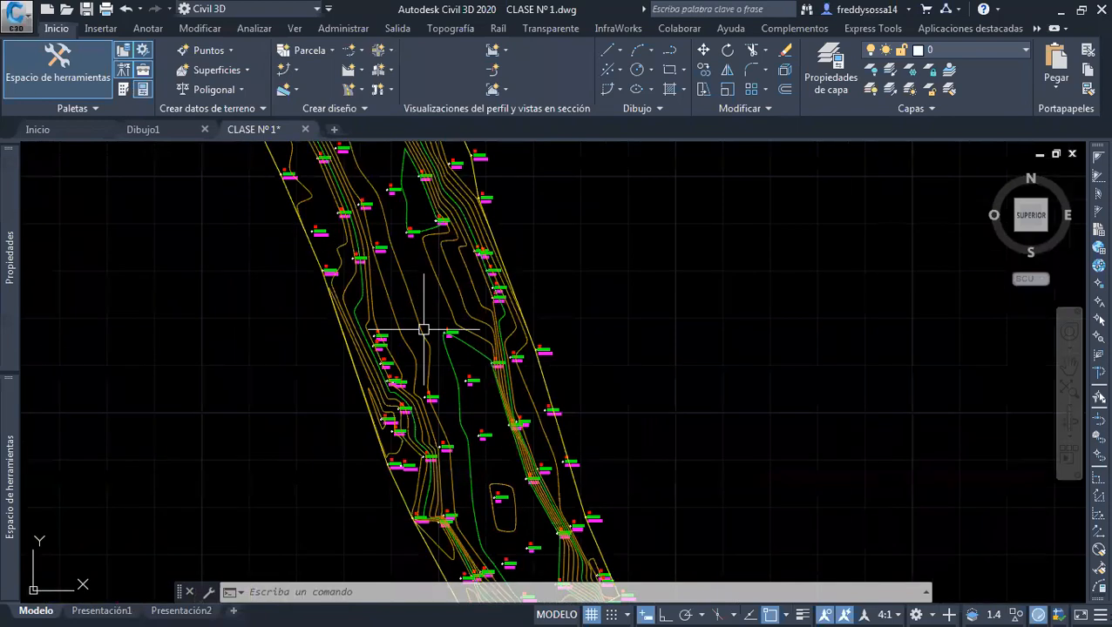
Inspect the TERRENO NATURAL surface in 3D in the object viewer, then close the viewer and deselect the surface
{"action": "left_click", "coordinate": [414, 399]}
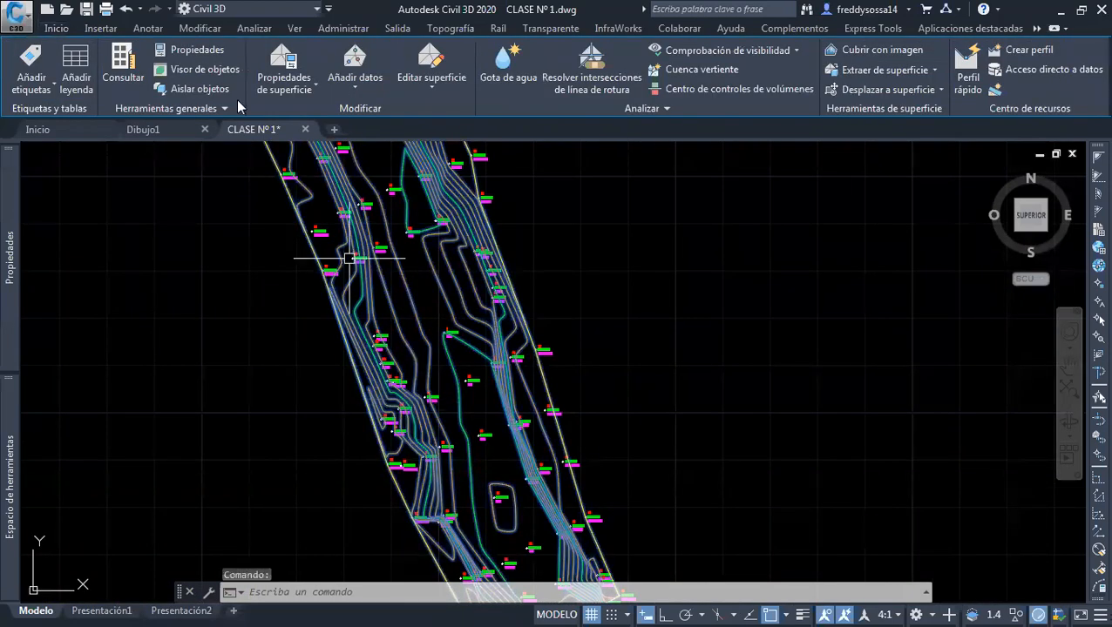
{"action": "left_click", "coordinate": [197, 66]}
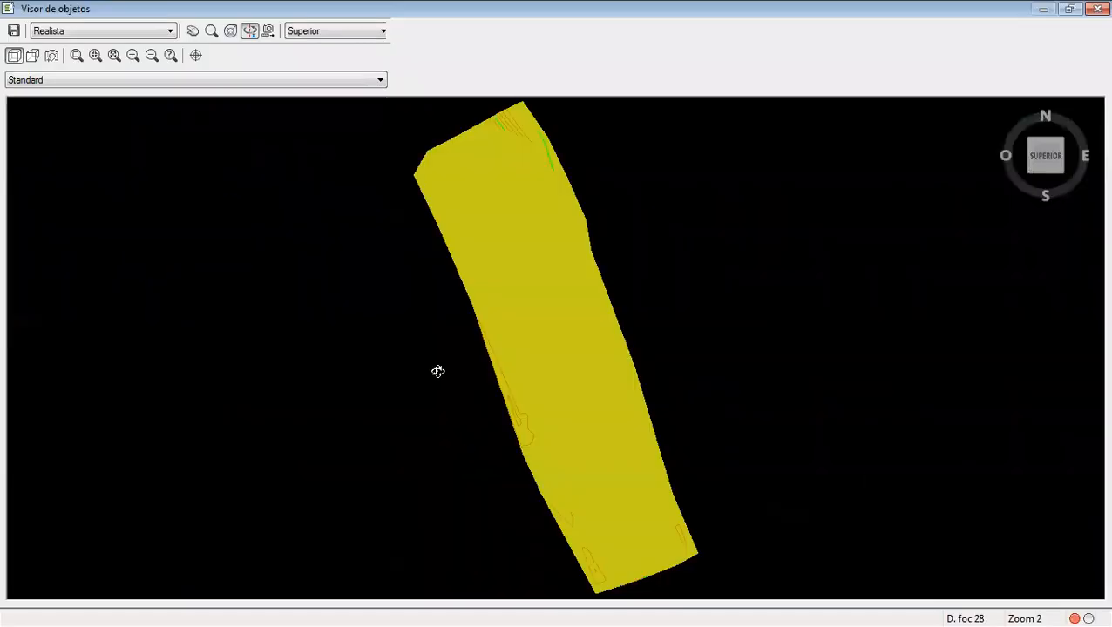
{"action": "left_click_drag", "start_coordinate": [436, 369], "coordinate": [616, 322]}
{"action": "scroll", "coordinate": [582, 361], "scroll_direction": "up", "scroll_amount": 2}
{"action": "scroll", "coordinate": [617, 322], "scroll_direction": "down", "scroll_amount": 3}
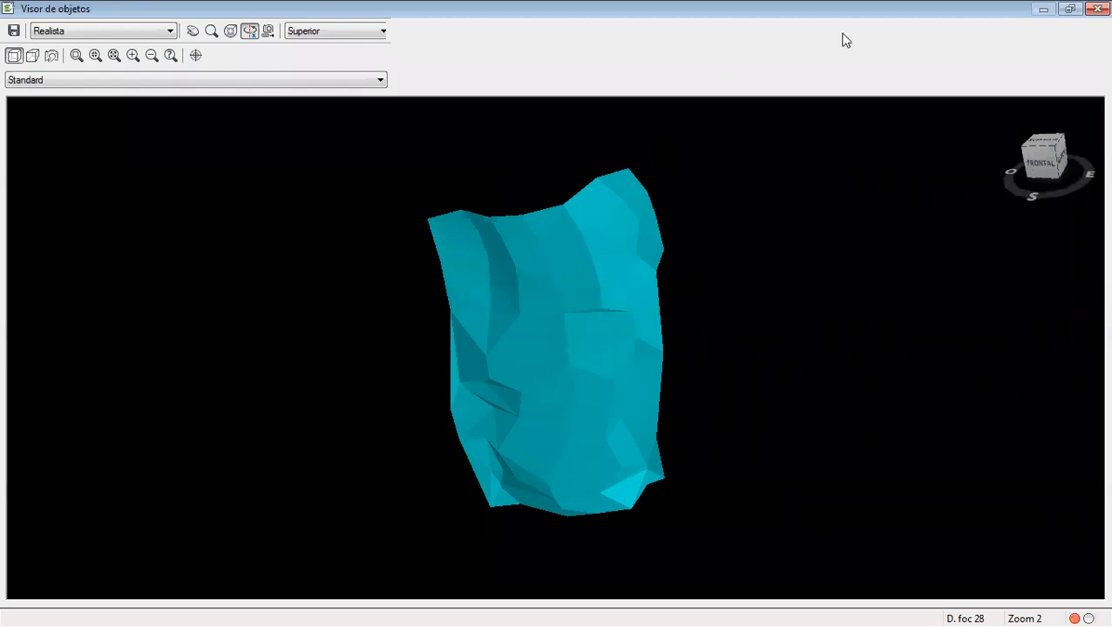
{"action": "left_click", "coordinate": [1096, 8]}
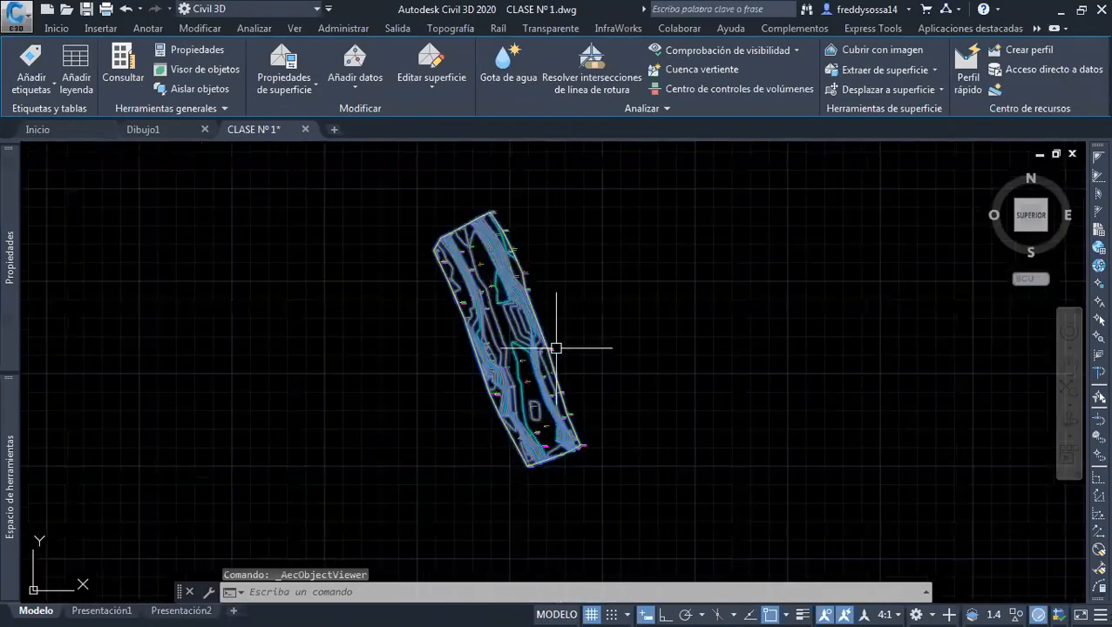
{"action": "key", "text": "Escape"}
{"action": "middle_click_drag", "start_coordinate": [546, 355], "coordinate": [537, 376]}
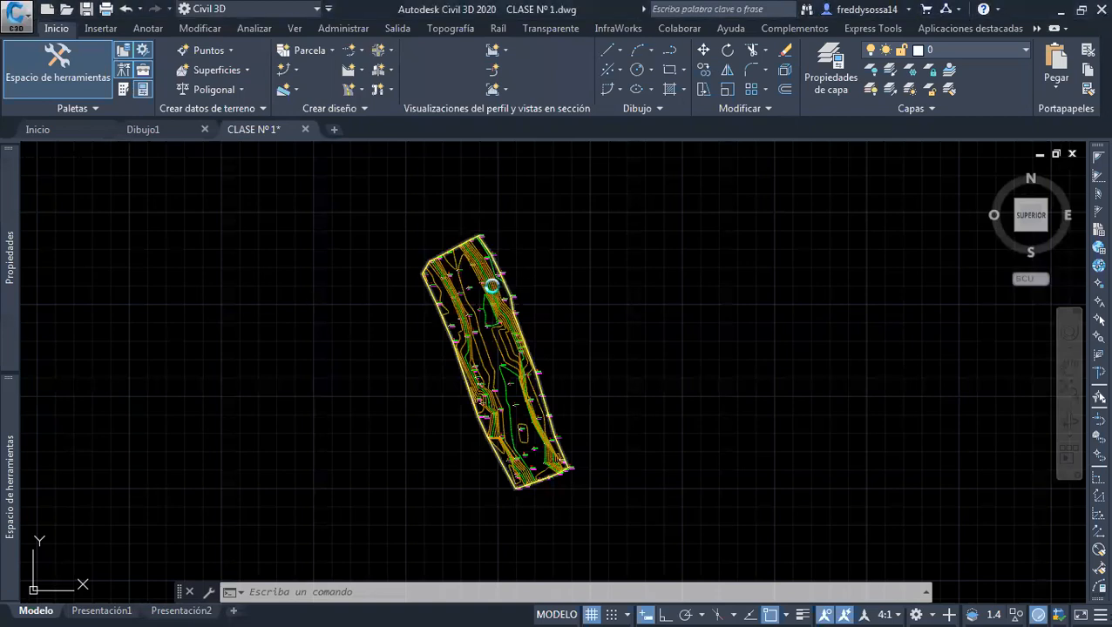
Start a new alignment with the alignment creation tools and name it TRAZO EJE CARRETERA
{"action": "scroll", "coordinate": [492, 283], "scroll_direction": "up", "scroll_amount": 5}
{"action": "mouse_move", "coordinate": [453, 277]}
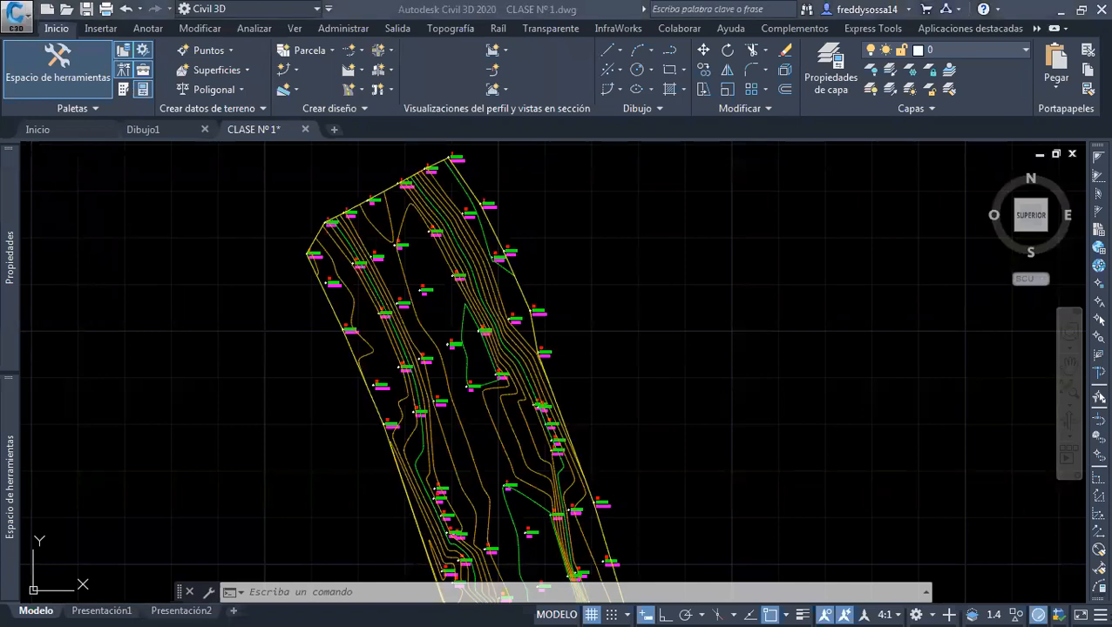
{"action": "left_click", "coordinate": [679, 384]}
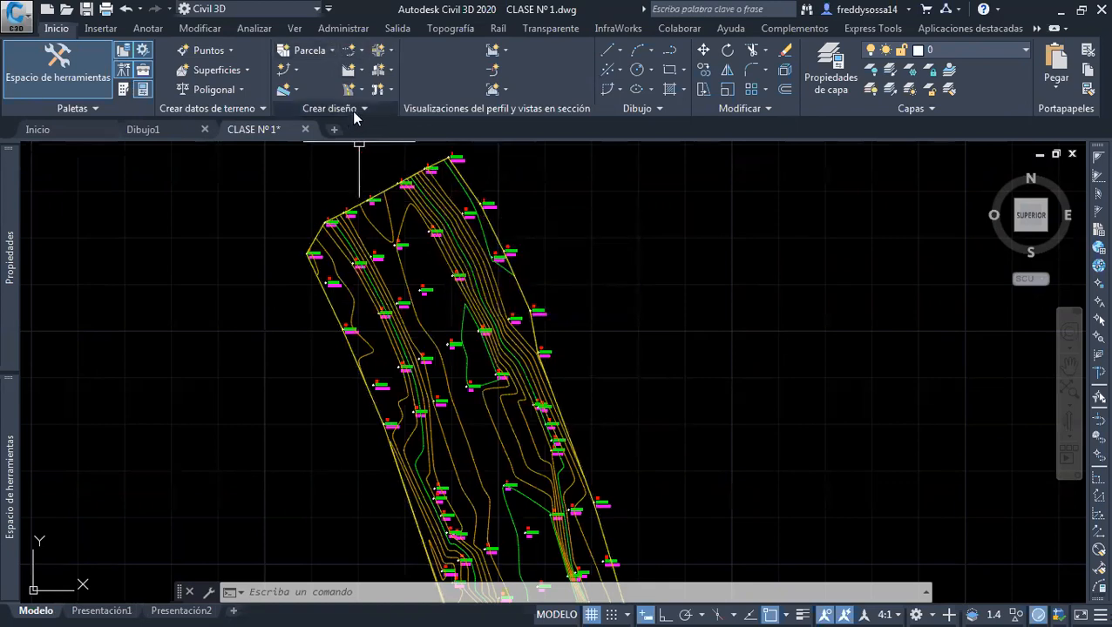
{"action": "left_click", "coordinate": [360, 54]}
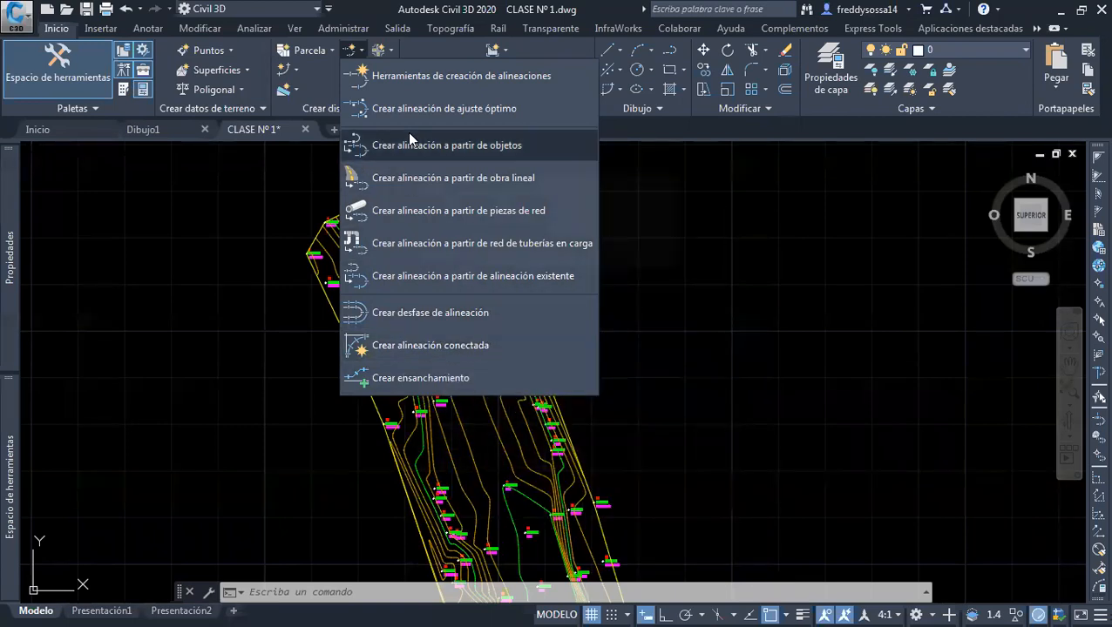
{"action": "left_click", "coordinate": [463, 80]}
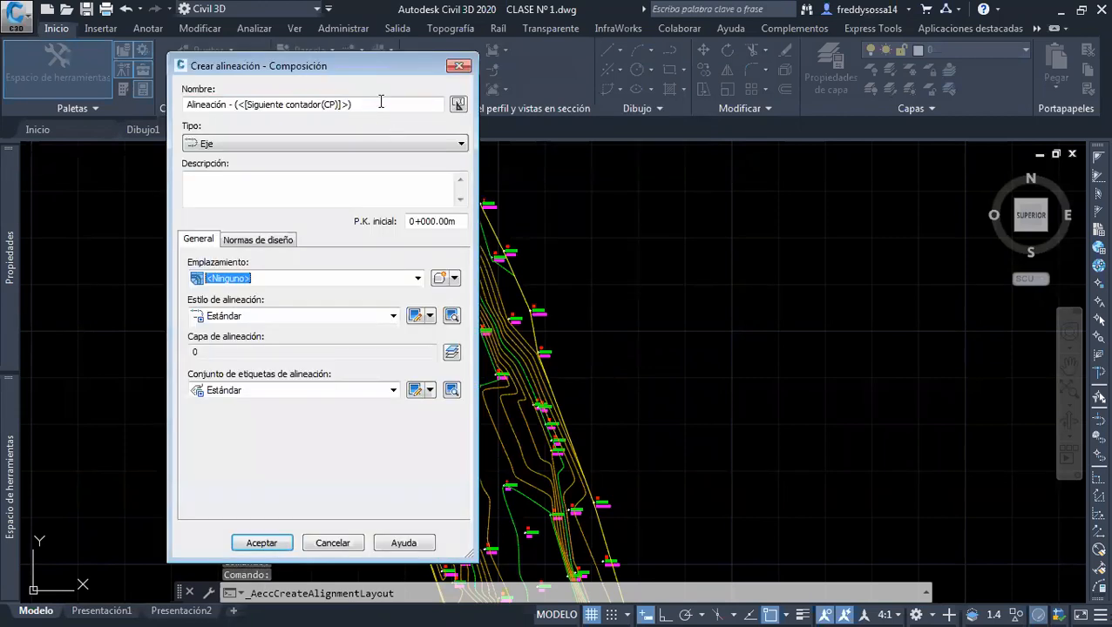
{"action": "left_click_drag", "start_coordinate": [444, 104], "coordinate": [185, 107]}
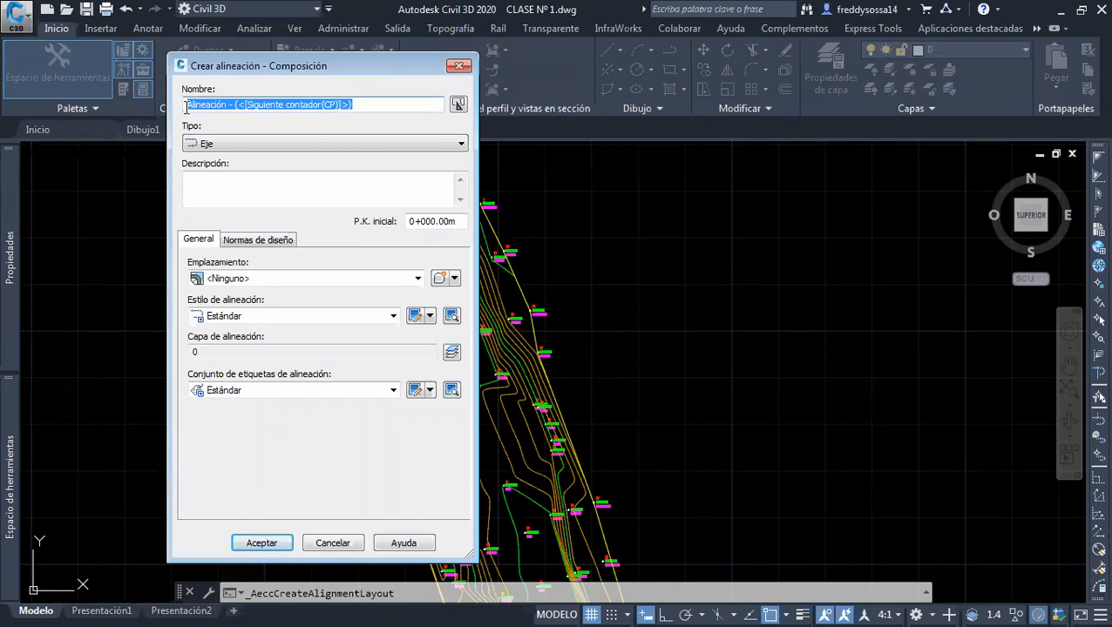
{"action": "type", "text": "TRAZO EJE CARRETERA"}
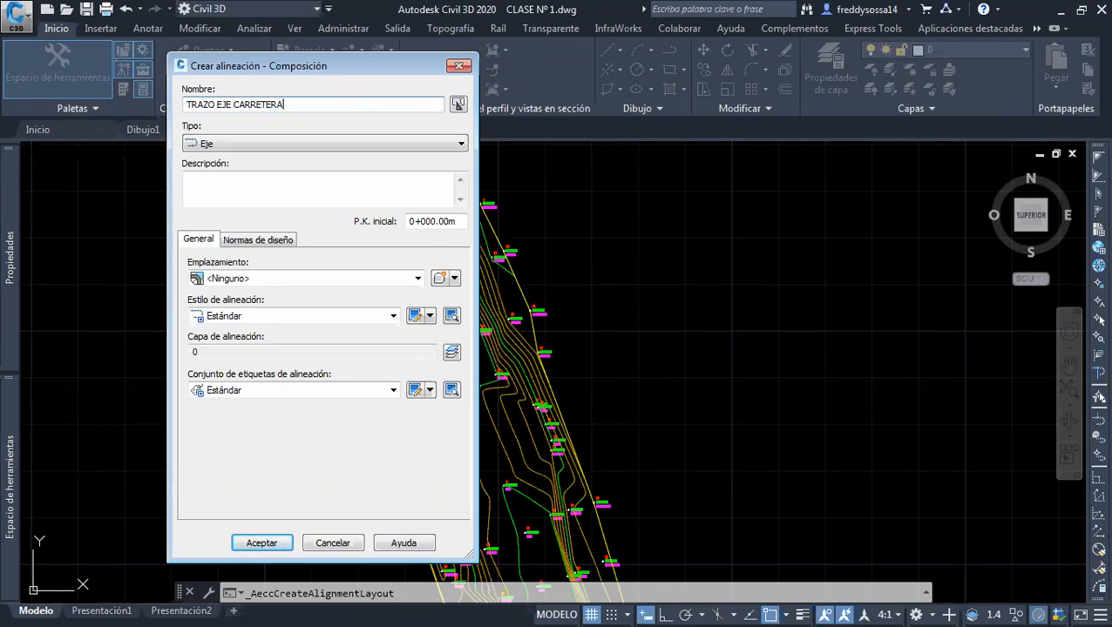
Describe the alignment on three lines as CARRETERA 2 CARRILES, ANTEPROYECTO and PAVIMENTO RIGIDO
{"action": "left_click", "coordinate": [220, 178]}
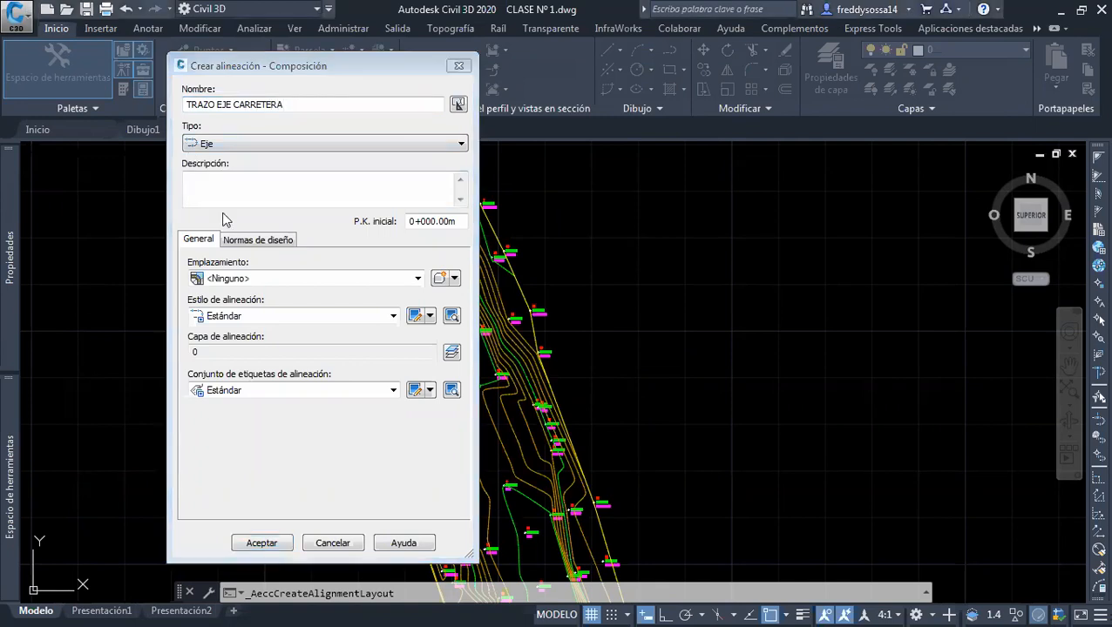
{"action": "left_click", "coordinate": [248, 194]}
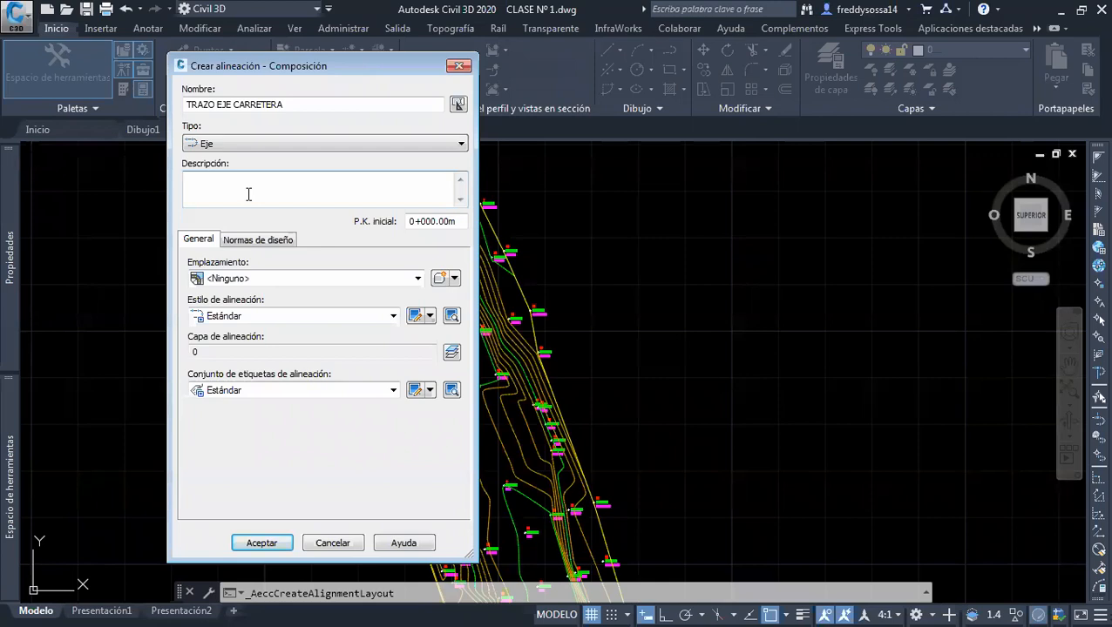
{"action": "type", "text": "CARRETERA 2 CARRILES"}
{"action": "key", "text": "Return"}
{"action": "type", "text": "ANTEO"}
{"action": "key", "text": "BackSpace"}
{"action": "type", "text": "PROYECTO"}
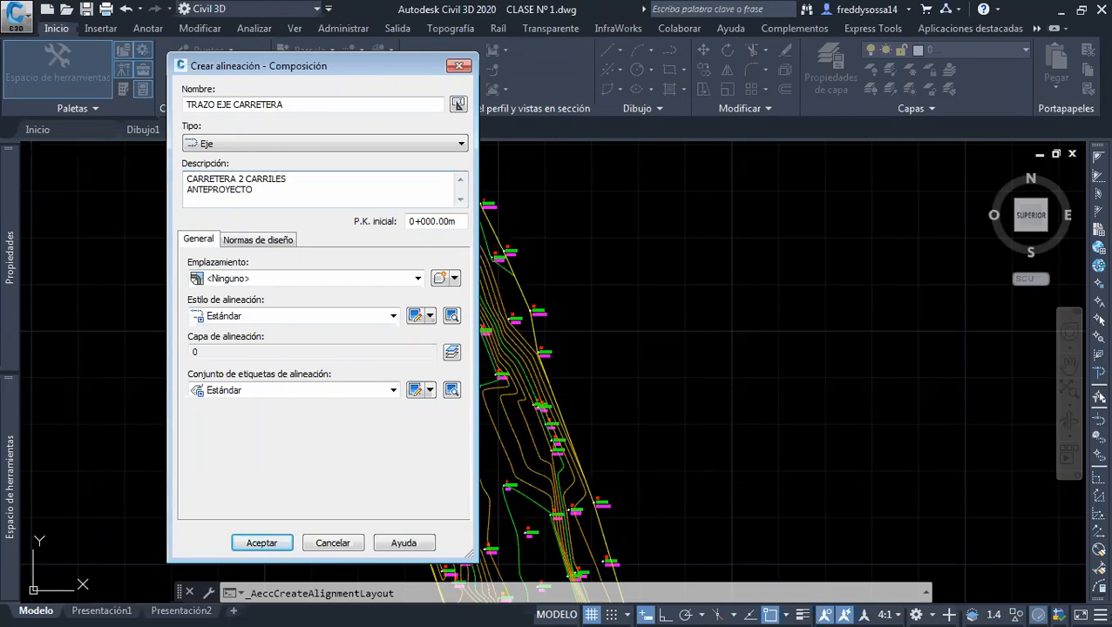
{"action": "key", "text": "Return"}
{"action": "type", "text": "PAVIMENTO RIGIDO"}
{"action": "left_click_drag", "start_coordinate": [288, 199], "coordinate": [137, 172]}
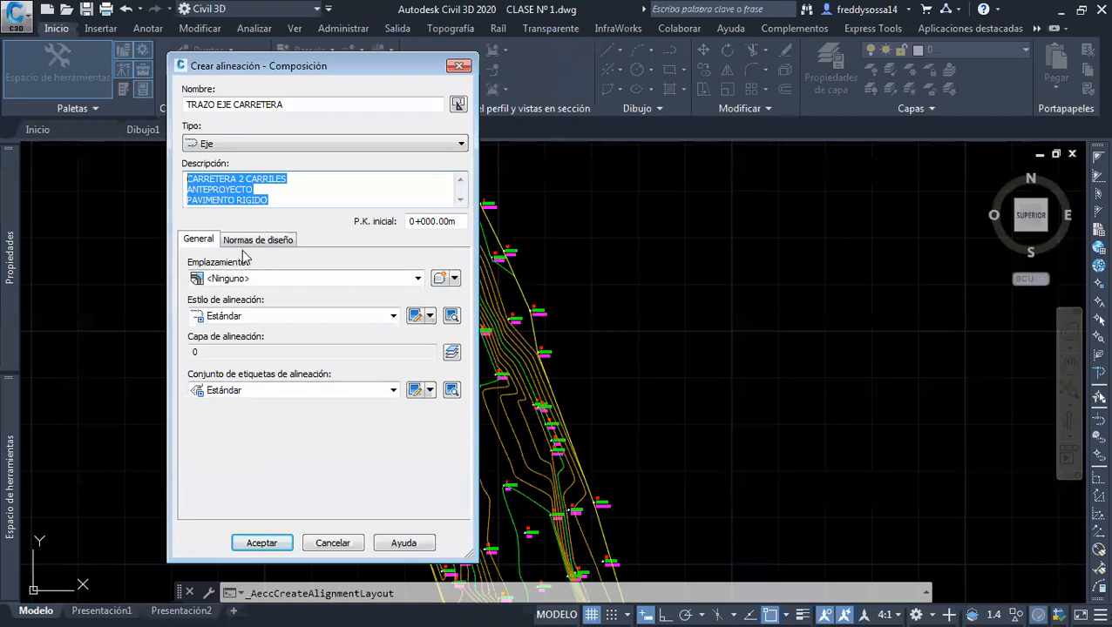
{"action": "left_click", "coordinate": [422, 222]}
{"action": "left_click_drag", "start_coordinate": [460, 221], "coordinate": [380, 223]}
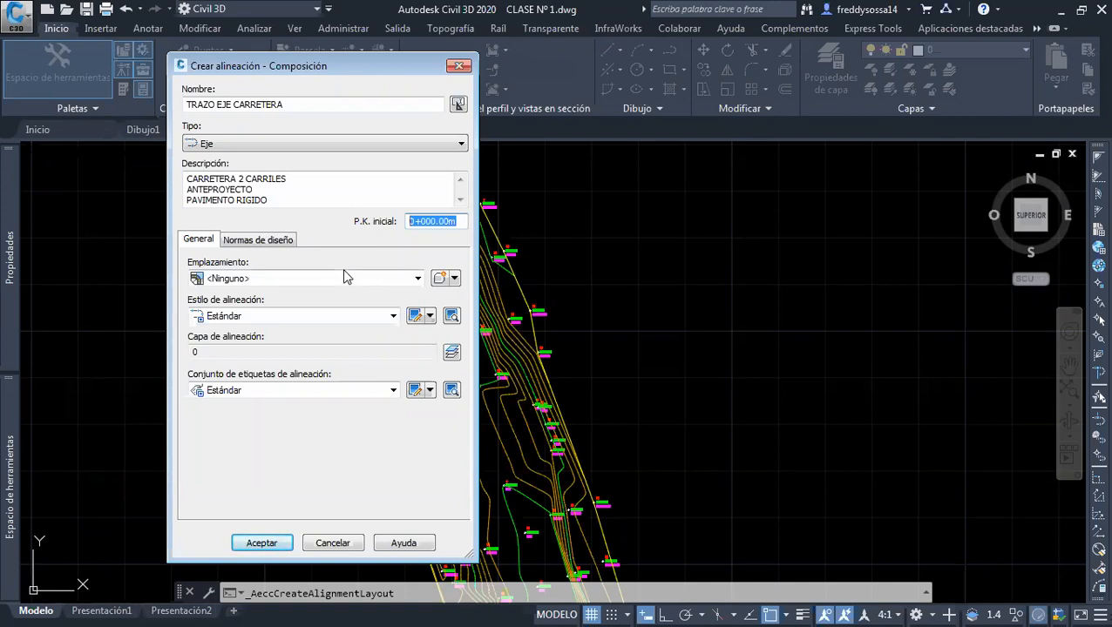
{"action": "left_click", "coordinate": [446, 223]}
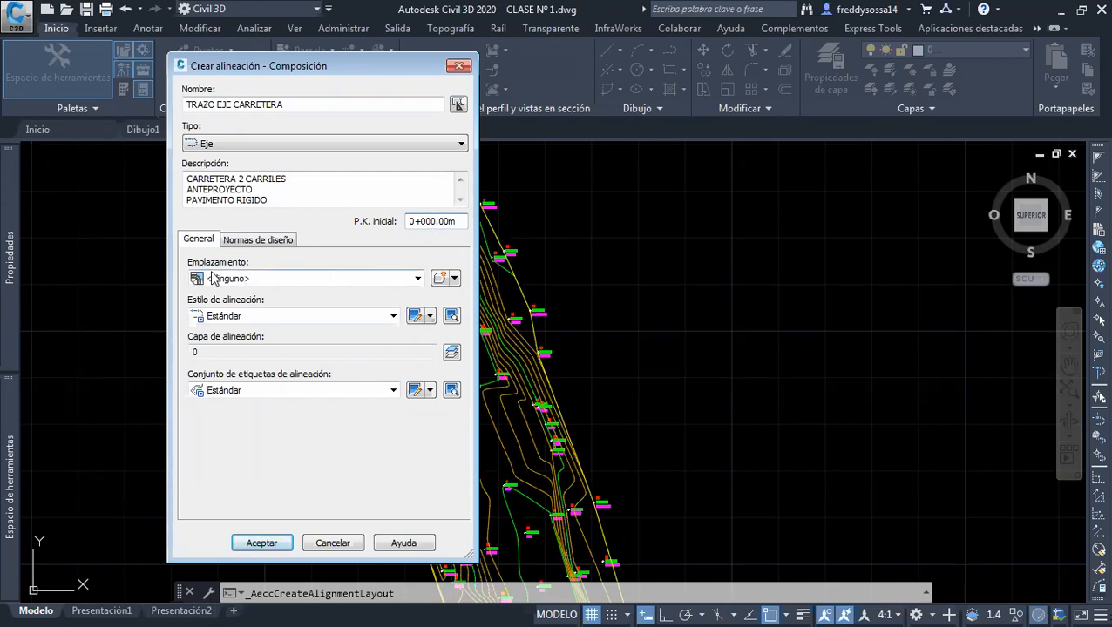
Copy the Estándar alignment style and name the copy ESTILO ALINEACION 01
{"action": "left_click", "coordinate": [279, 317]}
{"action": "left_click", "coordinate": [287, 328]}
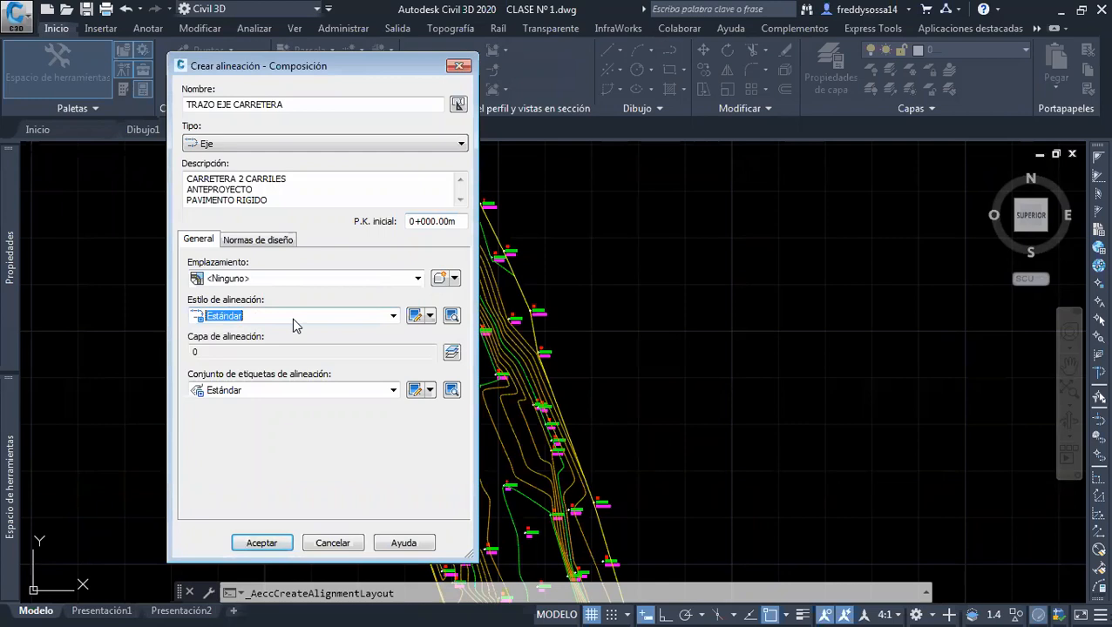
{"action": "left_click", "coordinate": [428, 318]}
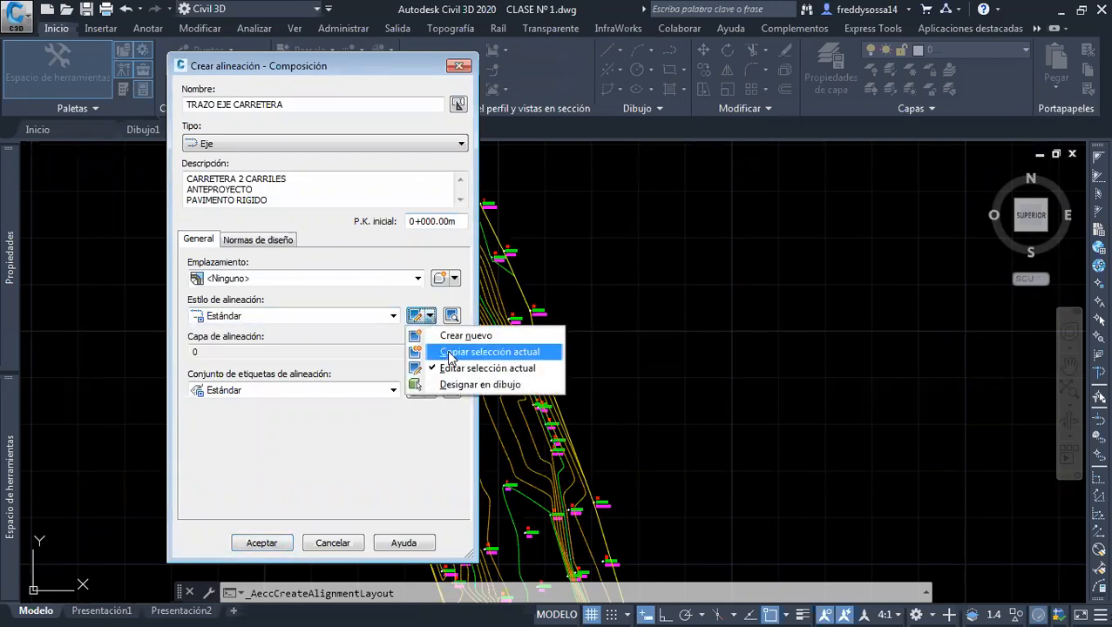
{"action": "left_click", "coordinate": [450, 354]}
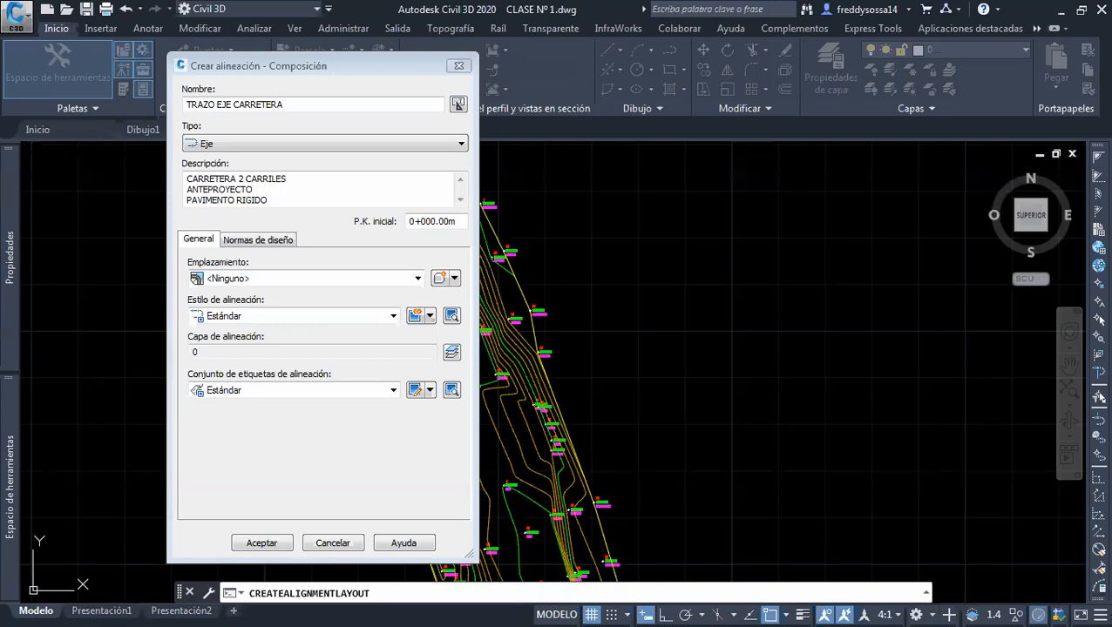
{"action": "left_click", "coordinate": [192, 148]}
{"action": "left_click_drag", "start_coordinate": [247, 188], "coordinate": [136, 205]}
{"action": "type", "text": "ESTILO ALINEACION 01"}
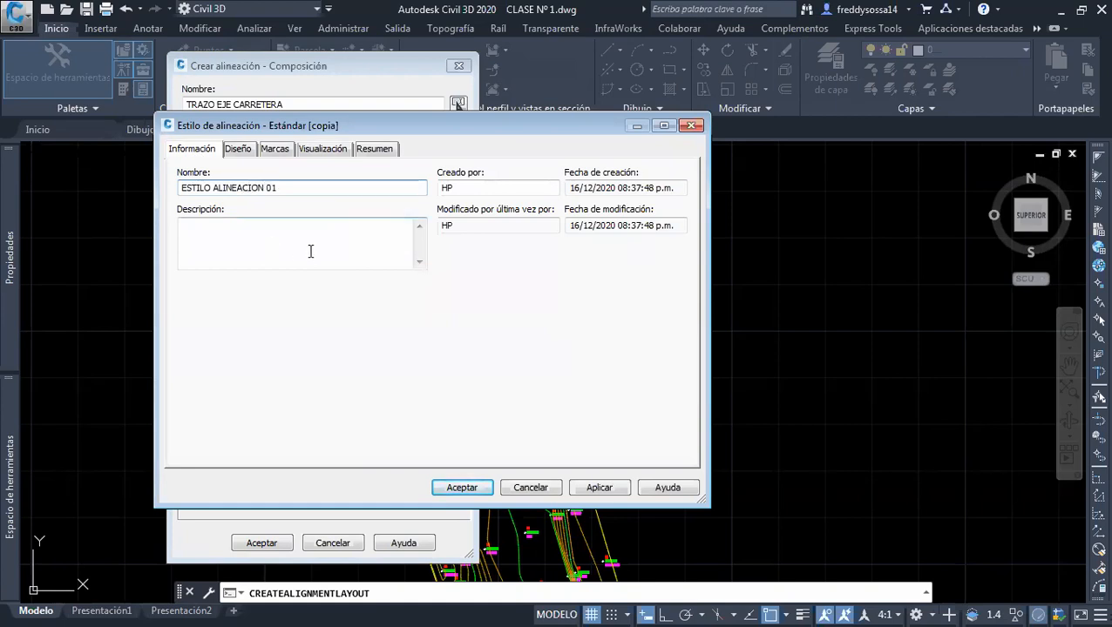
Enter the author's full name as the creator of the alignment style ESTILO ALINEACION 01
{"action": "double_click", "coordinate": [497, 186]}
{"action": "type", "text": "Freddy S"}
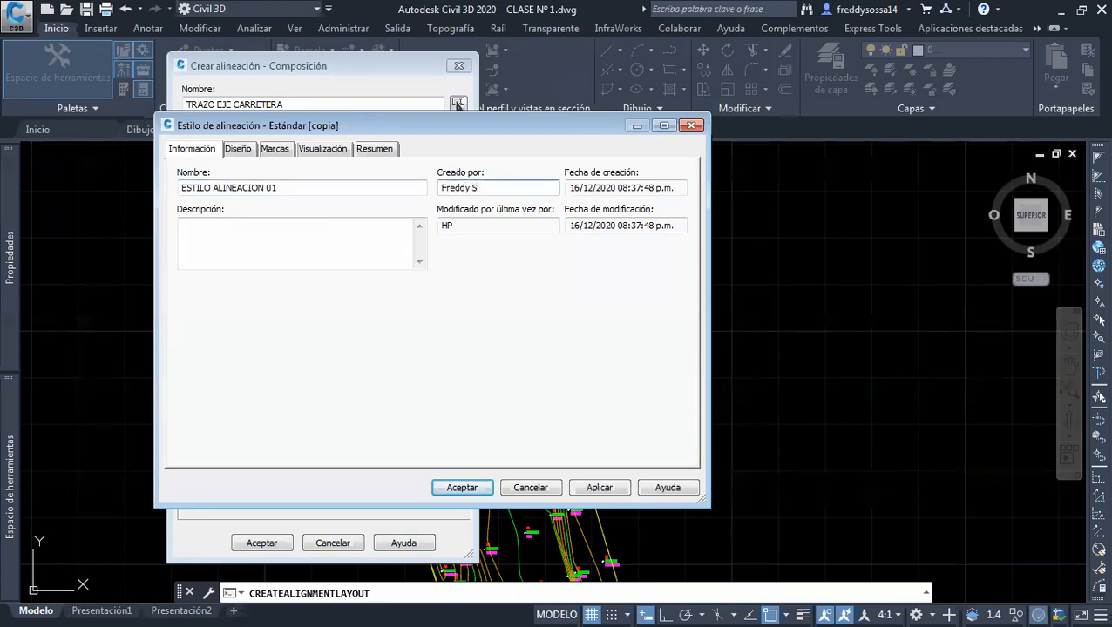
{"action": "type", "text": "ossa"}
{"action": "left_click", "coordinate": [238, 149]}
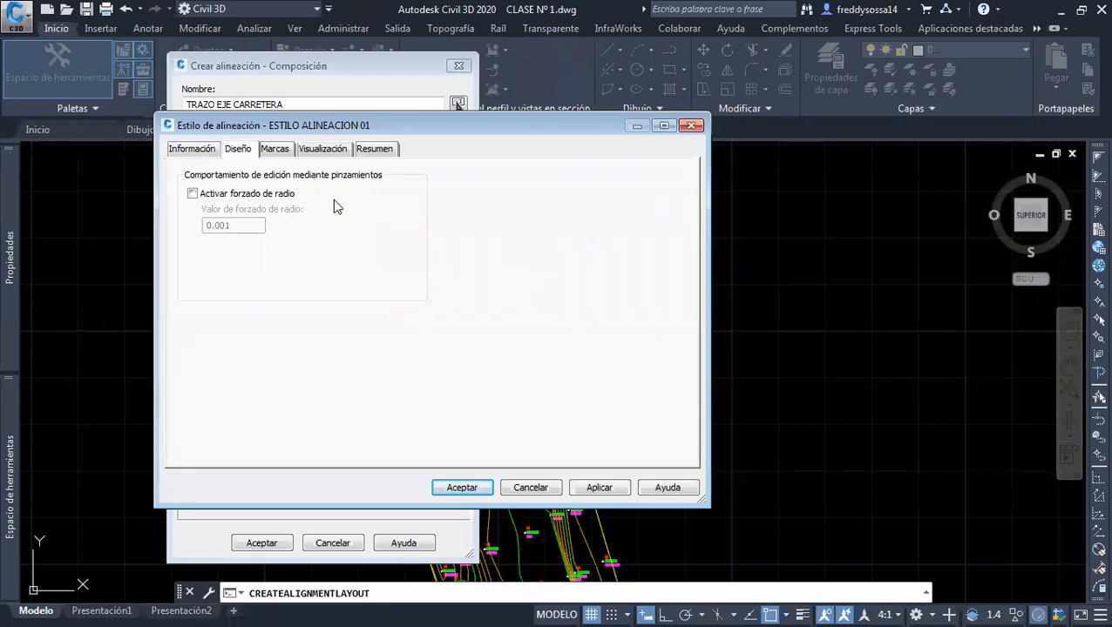
Create a copy of the Estándar marker style for the Puntos de paso entry of the alignment style
{"action": "left_click", "coordinate": [276, 151]}
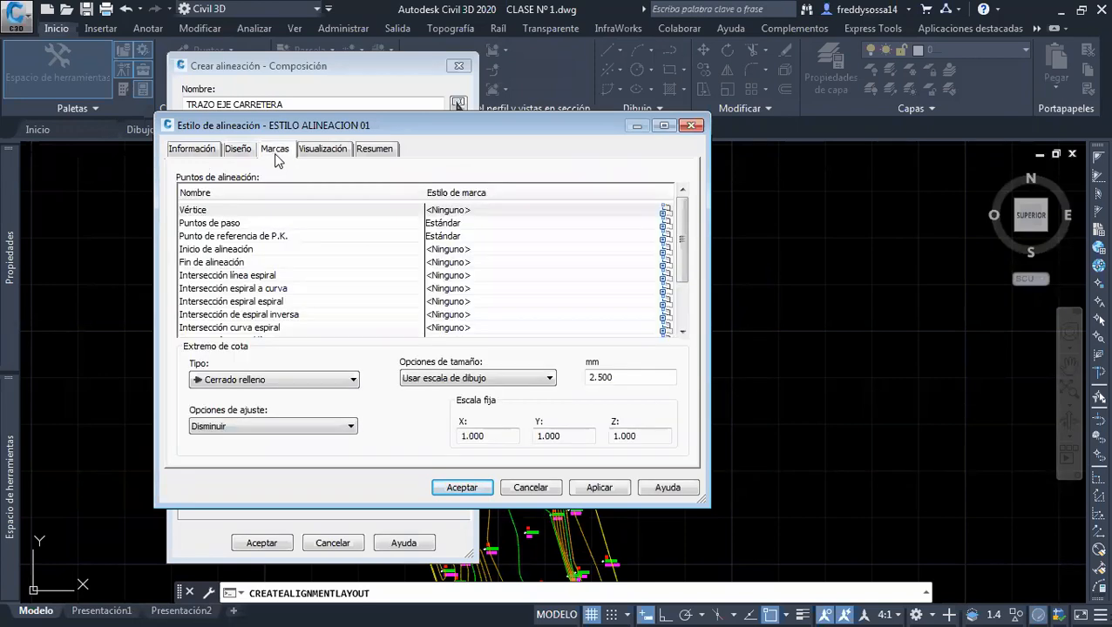
{"action": "left_click", "coordinate": [438, 226]}
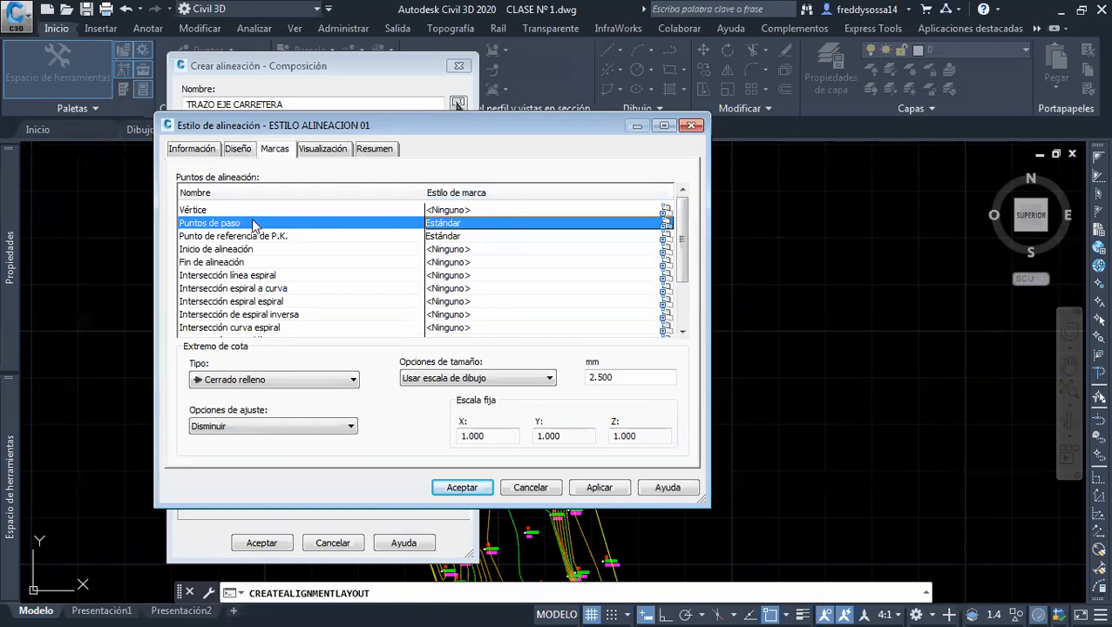
{"action": "left_click", "coordinate": [666, 224]}
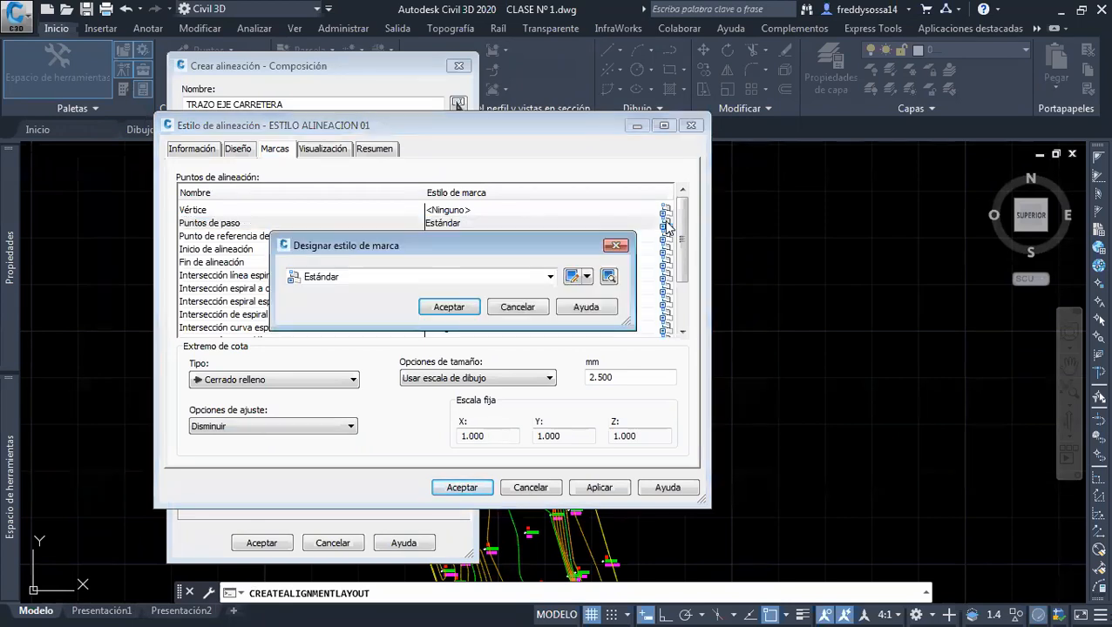
{"action": "left_click", "coordinate": [615, 245]}
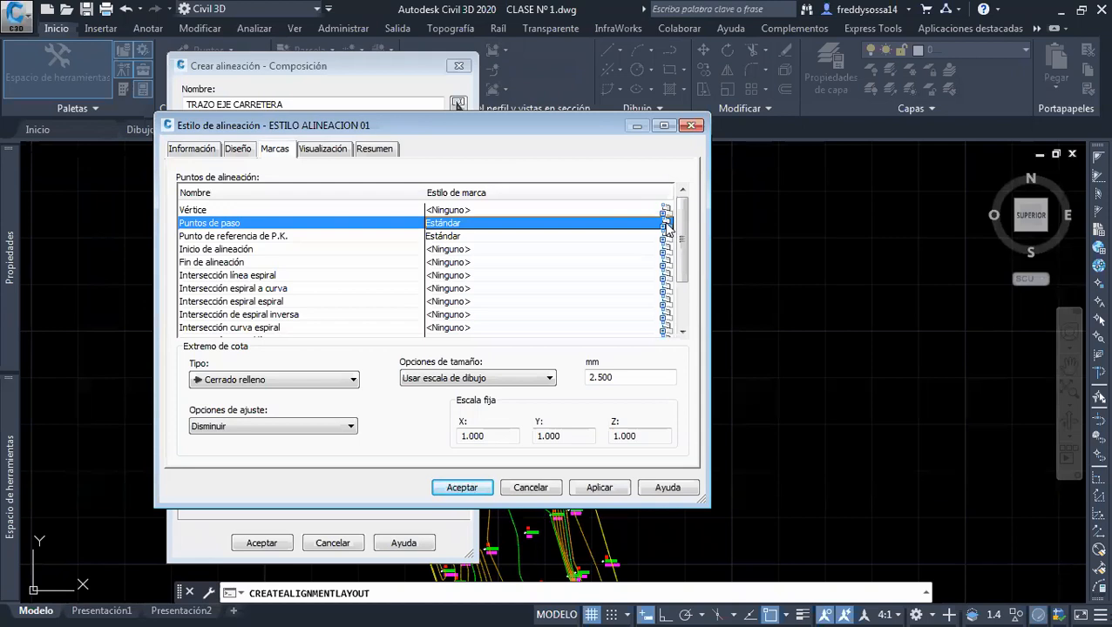
{"action": "left_click", "coordinate": [667, 225]}
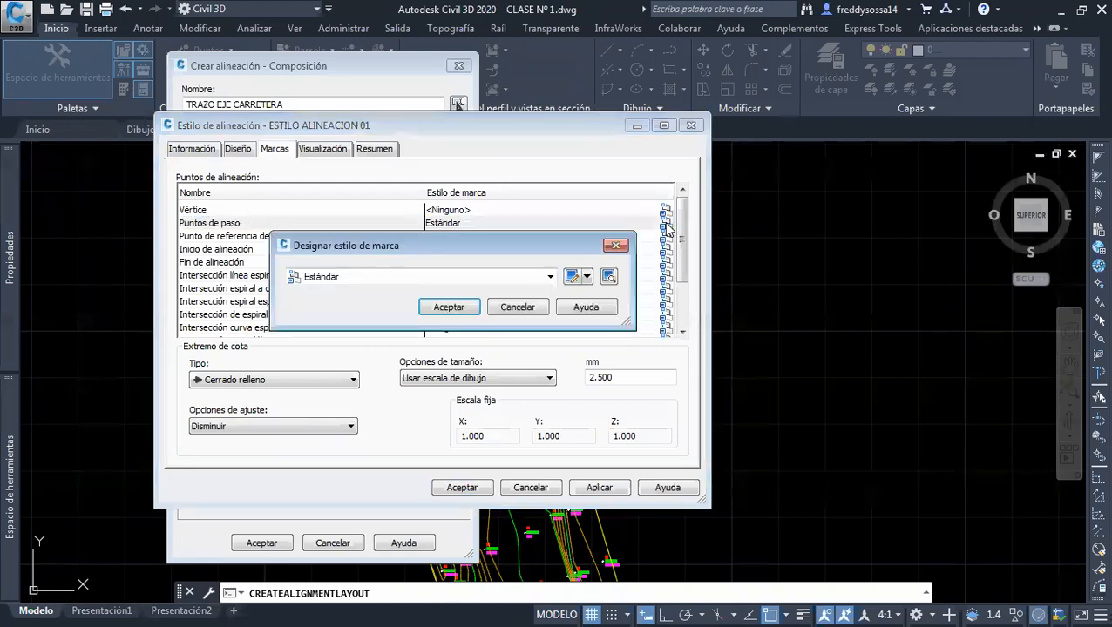
{"action": "left_click", "coordinate": [512, 276]}
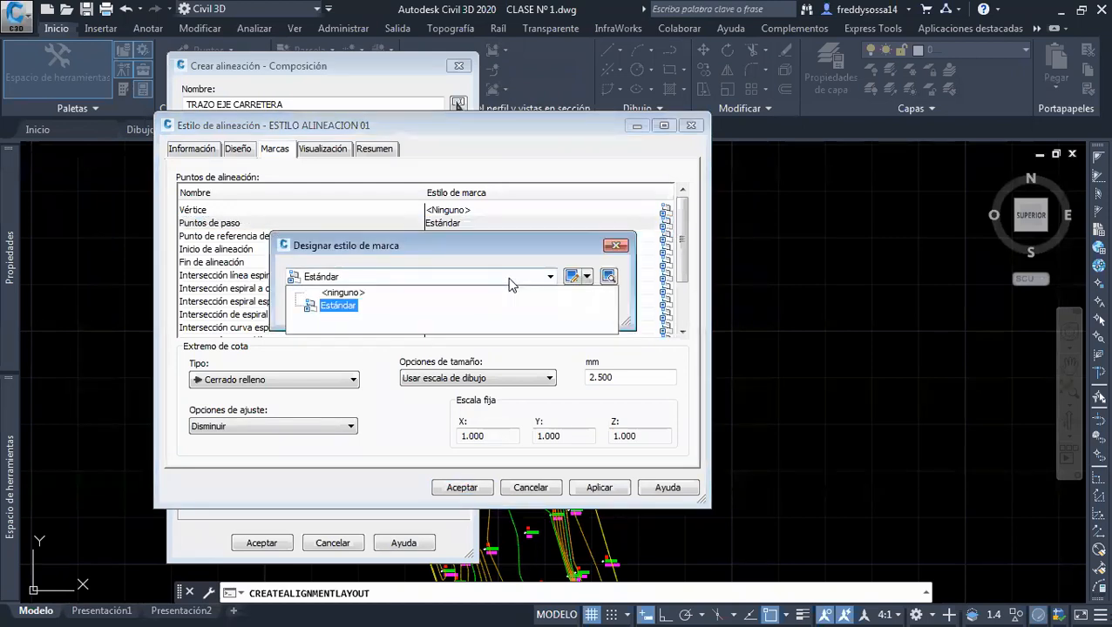
{"action": "left_click", "coordinate": [331, 306]}
{"action": "left_click", "coordinate": [599, 282]}
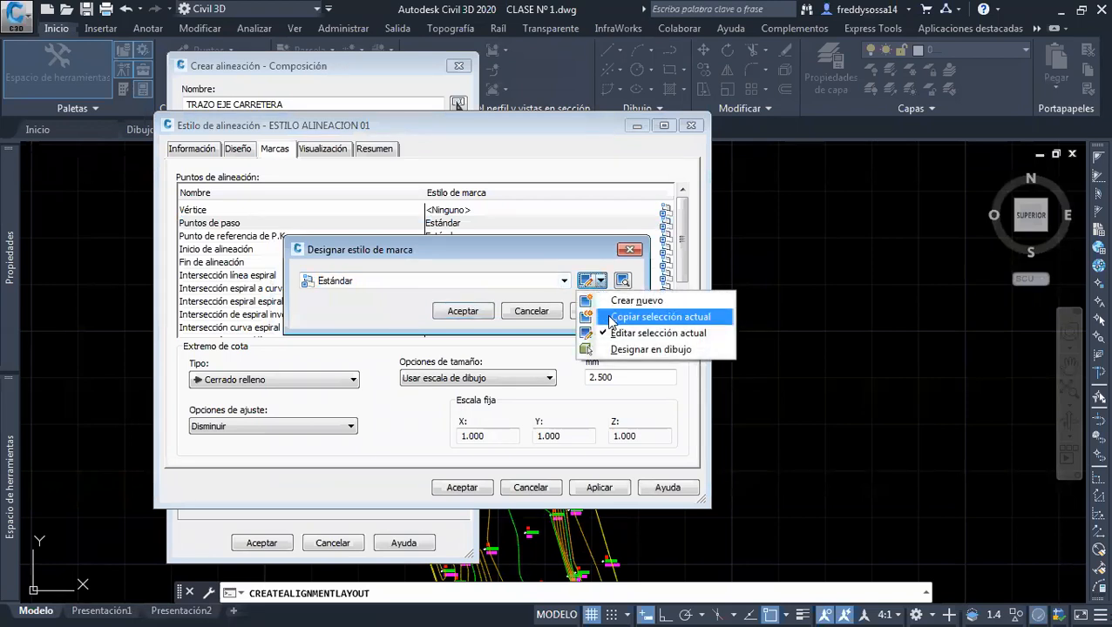
{"action": "left_click", "coordinate": [614, 317]}
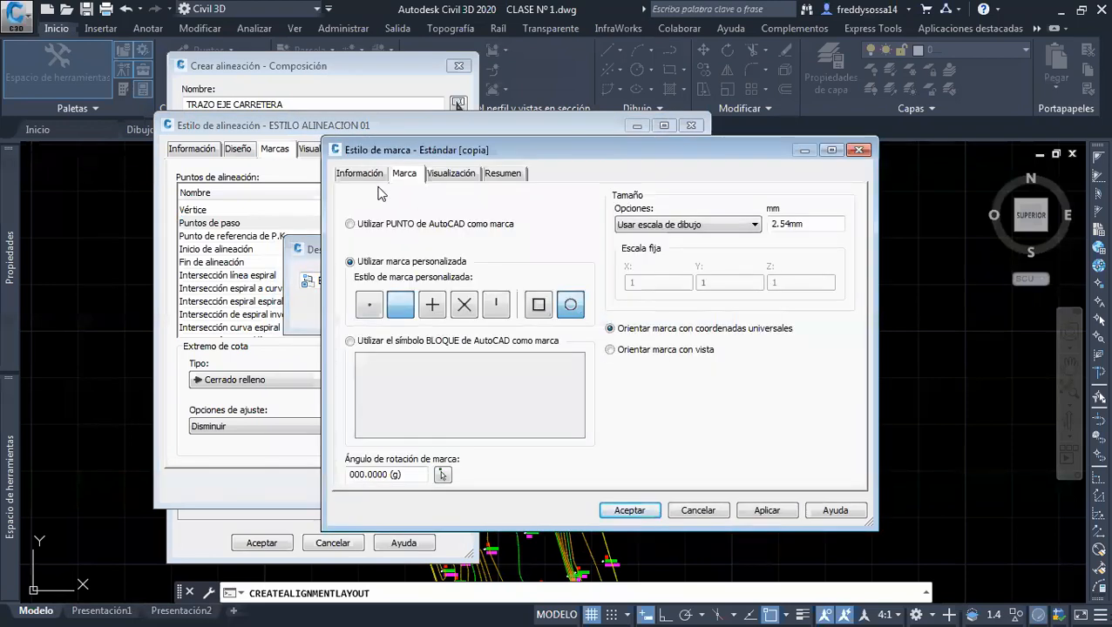
Name the copied marker style Estilo punto alineacion and enter the author's full name as its creator
{"action": "left_click", "coordinate": [360, 174]}
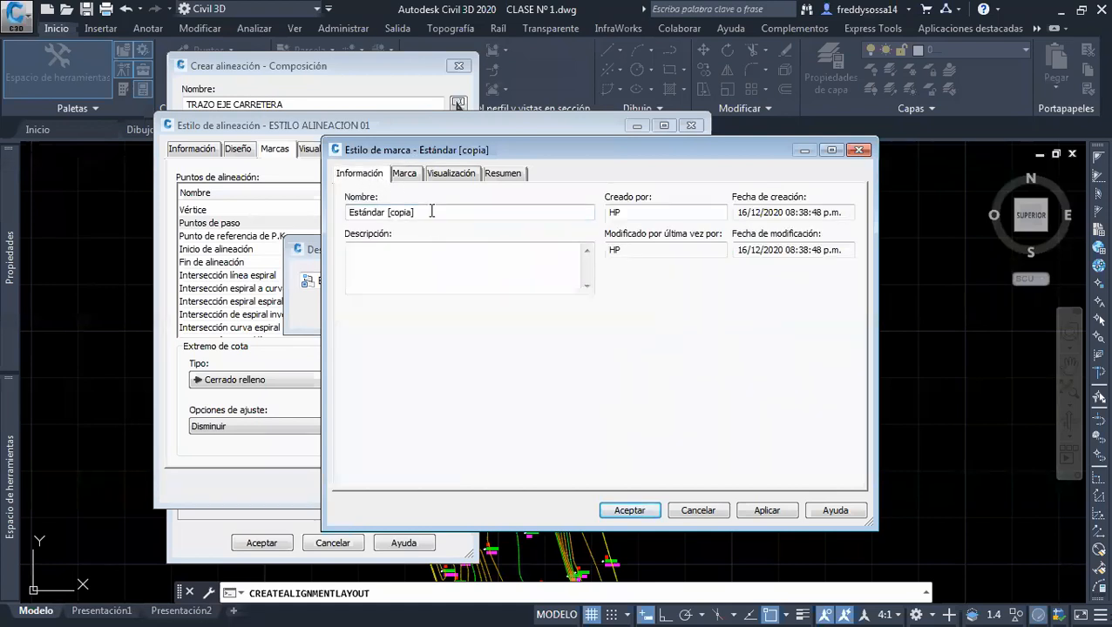
{"action": "left_click_drag", "start_coordinate": [429, 213], "coordinate": [324, 213]}
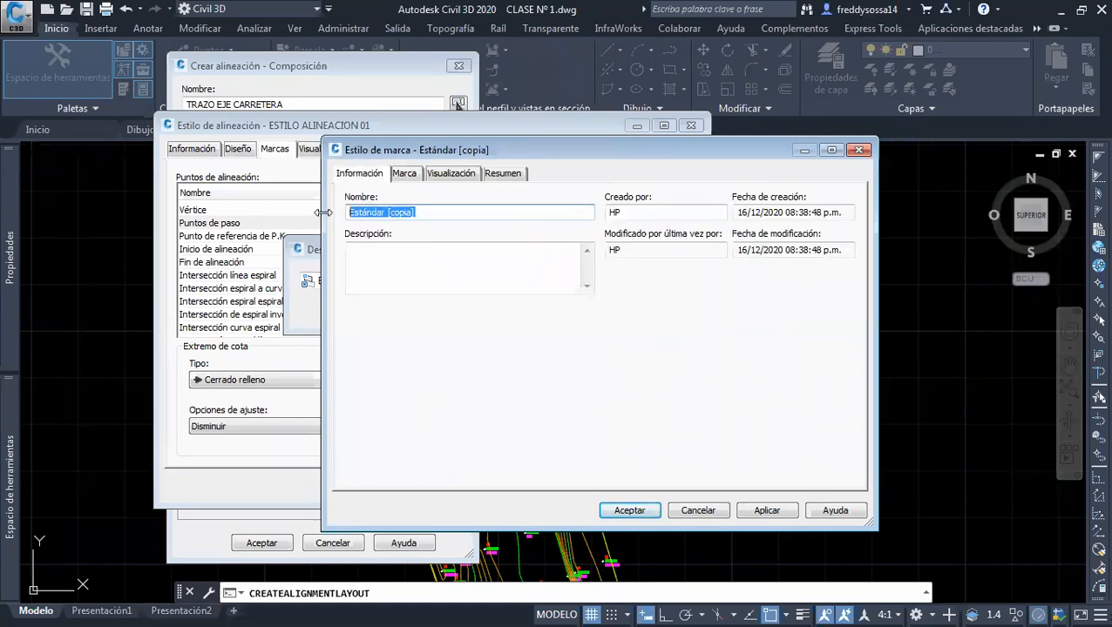
{"action": "type", "text": "estilo punto alineacion"}
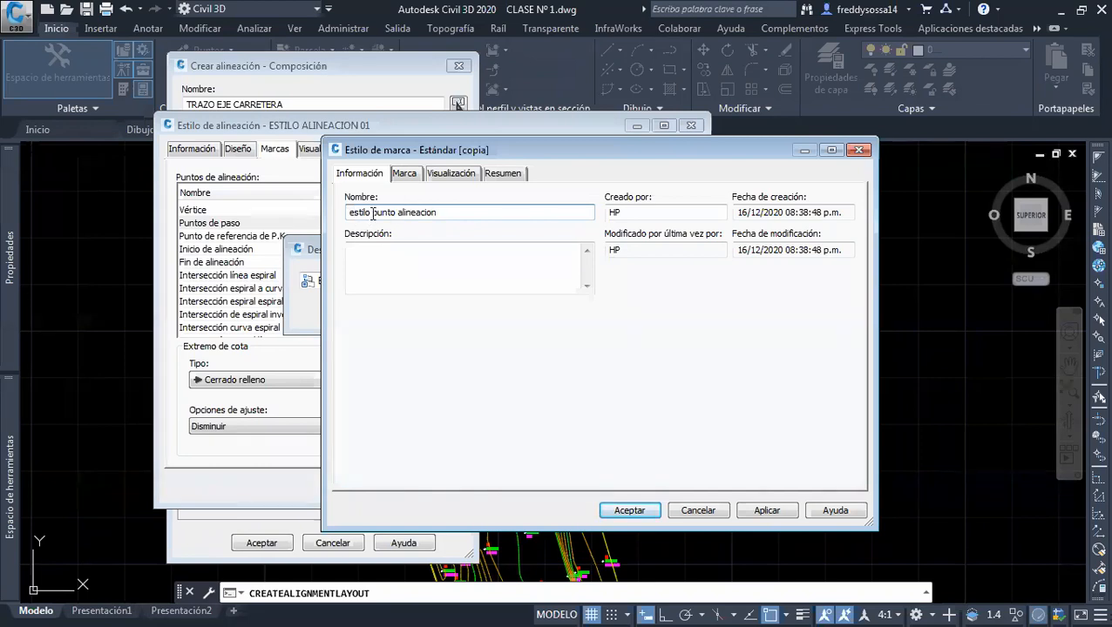
{"action": "key", "text": "BackSpace"}
{"action": "type", "text": "E"}
{"action": "key", "text": "Tab"}
{"action": "type", "text": "Freddy Sossa"}
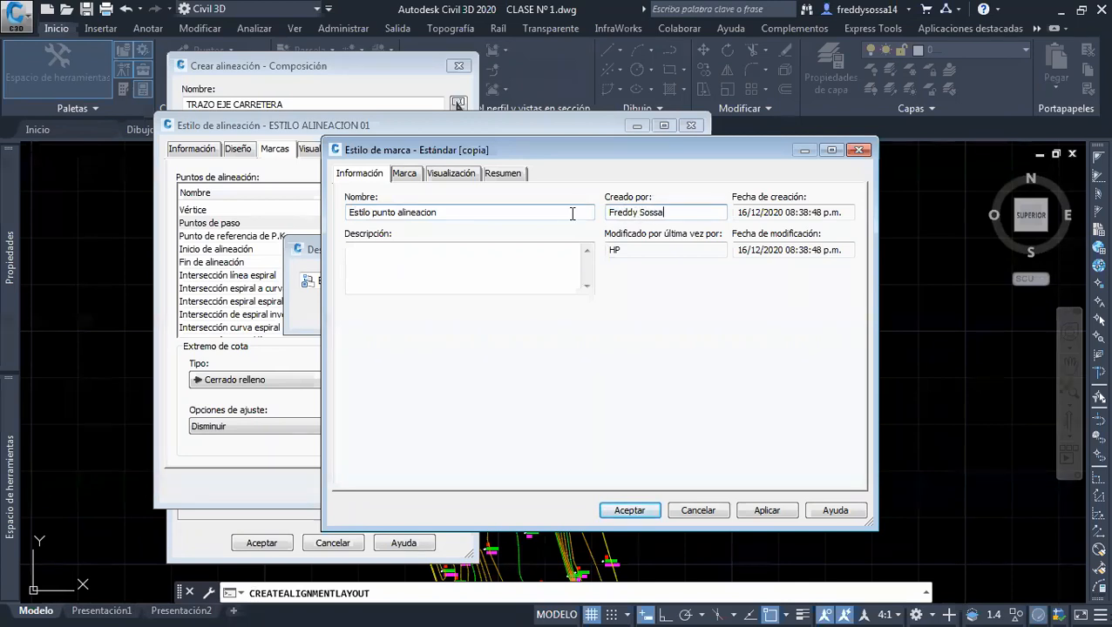
Set the marker size to 0.5 mm and assign the Estilo punto alineacion marker style to Puntos de paso
{"action": "left_click", "coordinate": [415, 175]}
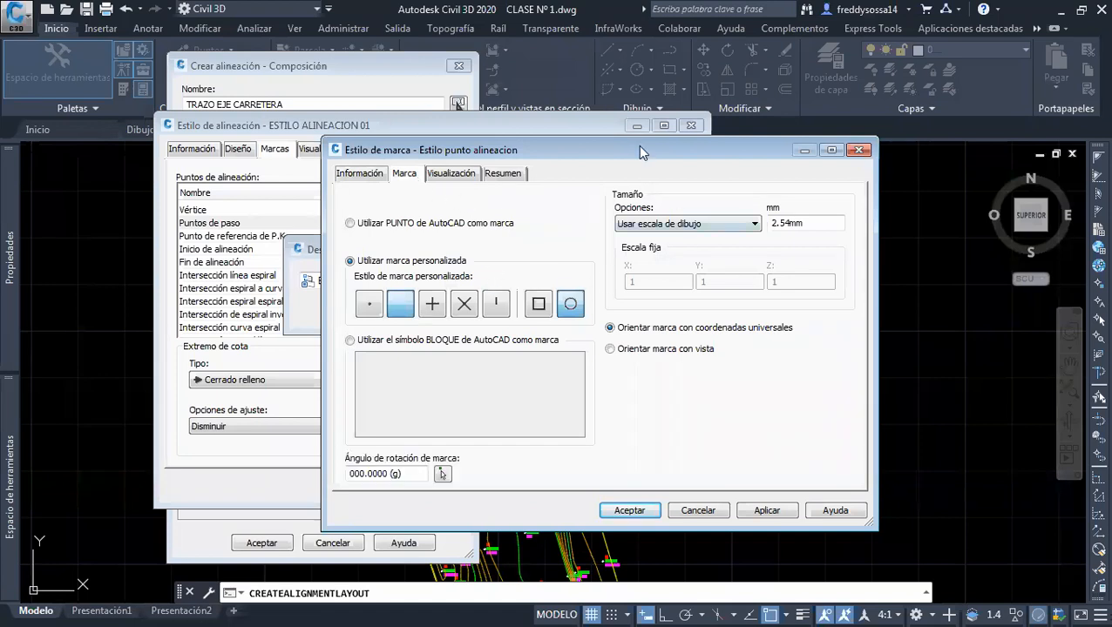
{"action": "left_click_drag", "start_coordinate": [639, 147], "coordinate": [489, 153]}
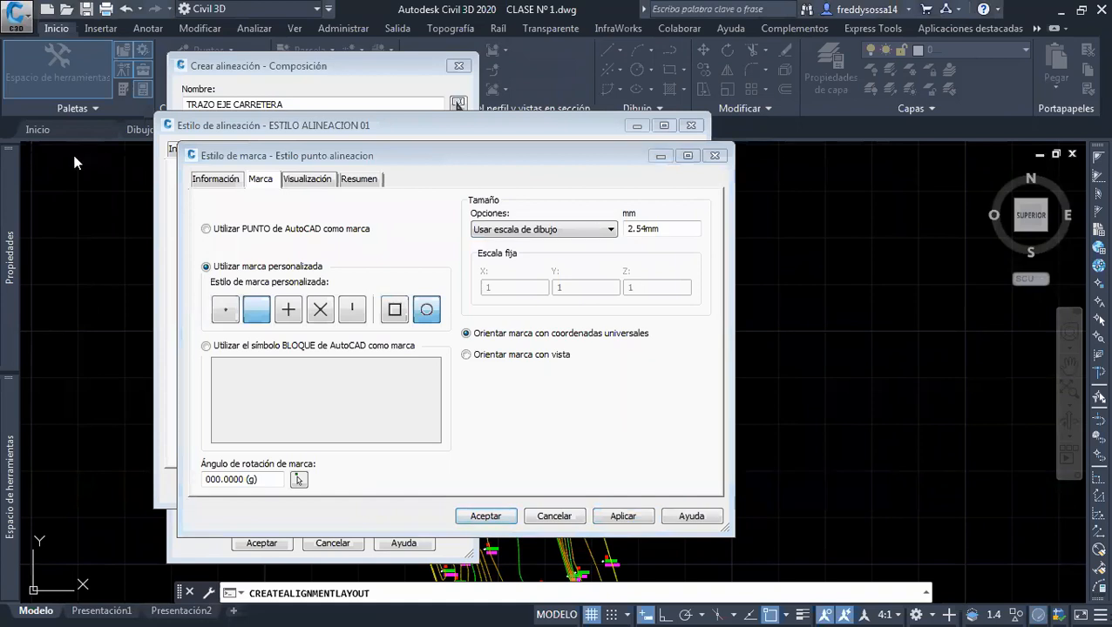
{"action": "left_click_drag", "start_coordinate": [661, 228], "coordinate": [612, 235]}
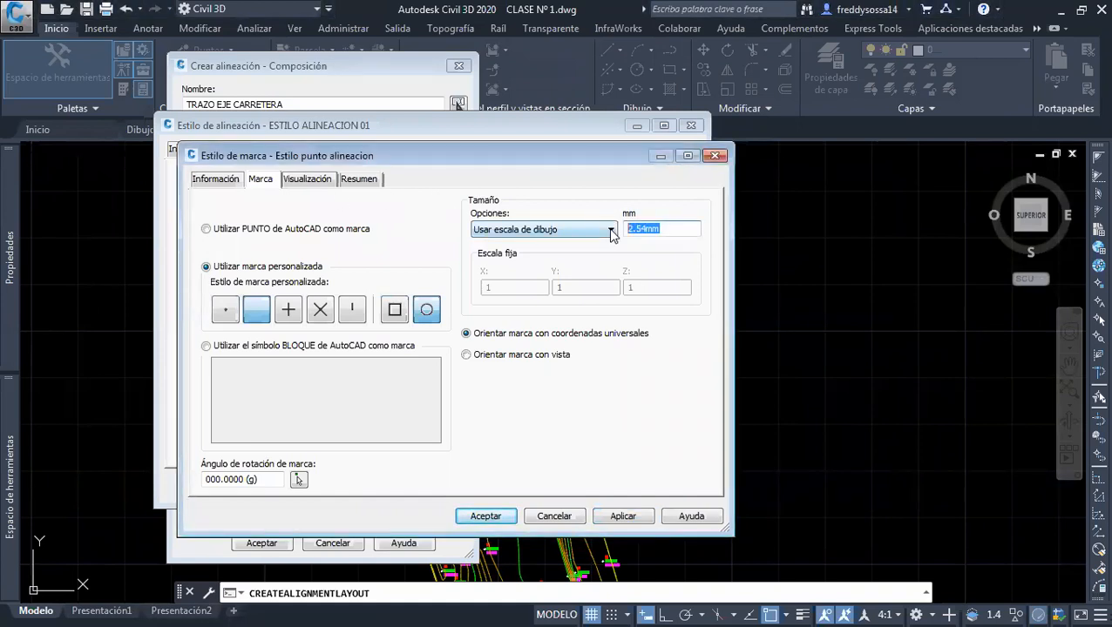
{"action": "type", "text": "0.5"}
{"action": "left_click", "coordinate": [436, 305]}
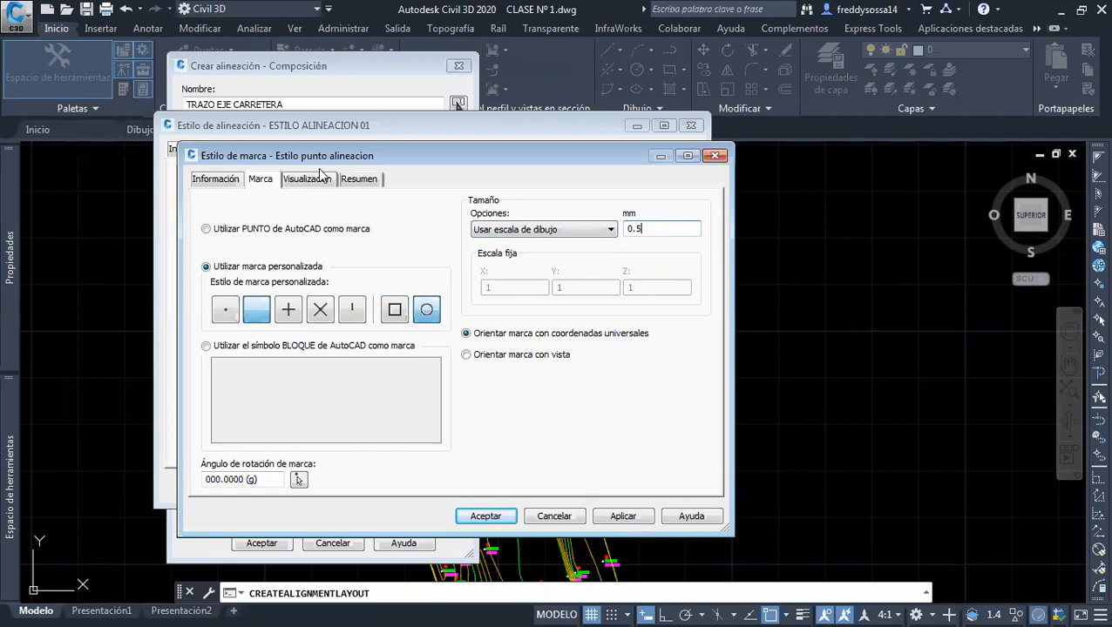
{"action": "left_click", "coordinate": [319, 178]}
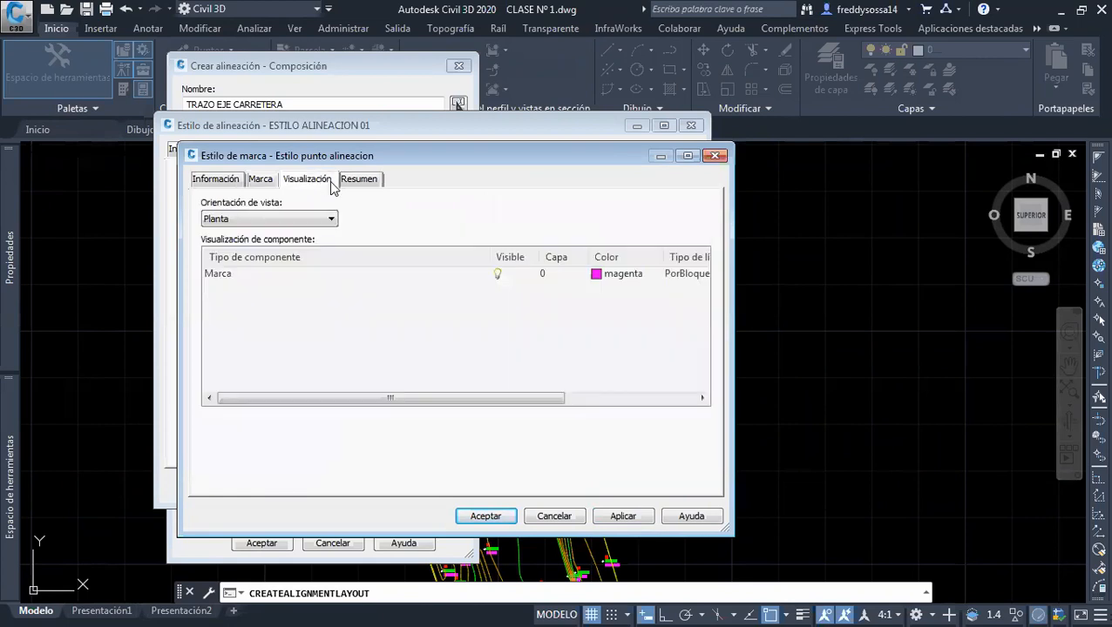
{"action": "left_click", "coordinate": [261, 178]}
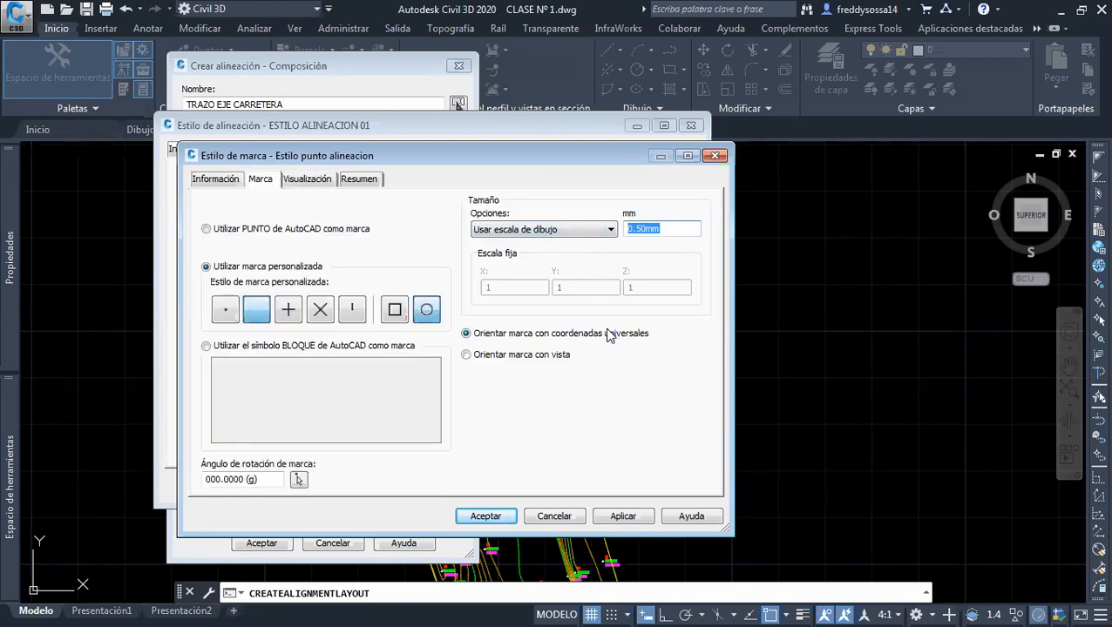
{"action": "left_click", "coordinate": [624, 517]}
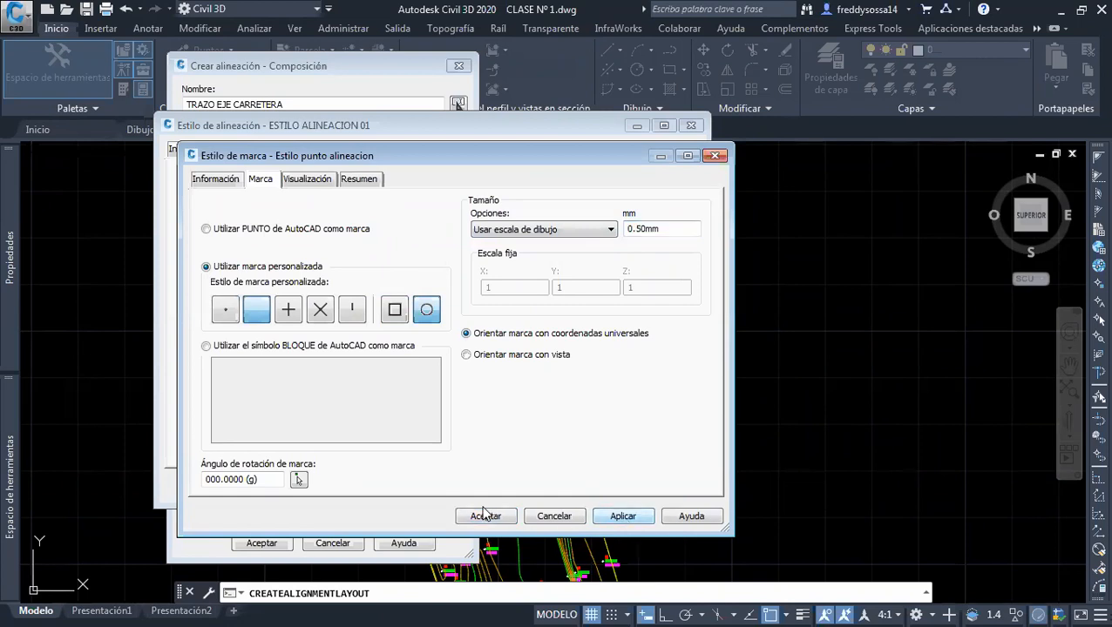
{"action": "left_click", "coordinate": [484, 516]}
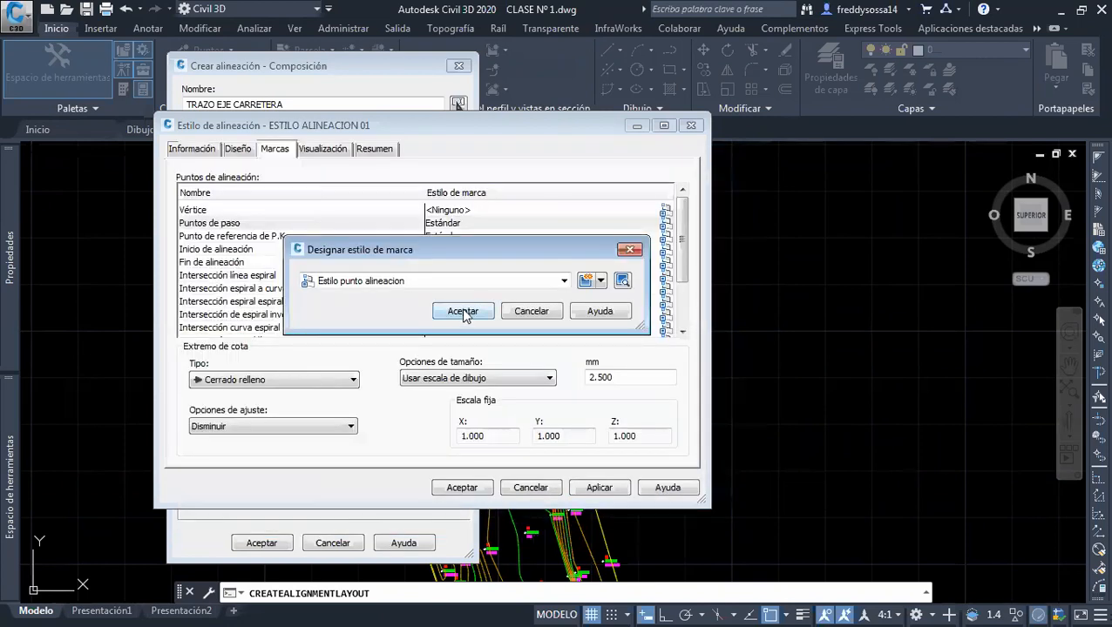
{"action": "left_click", "coordinate": [463, 312]}
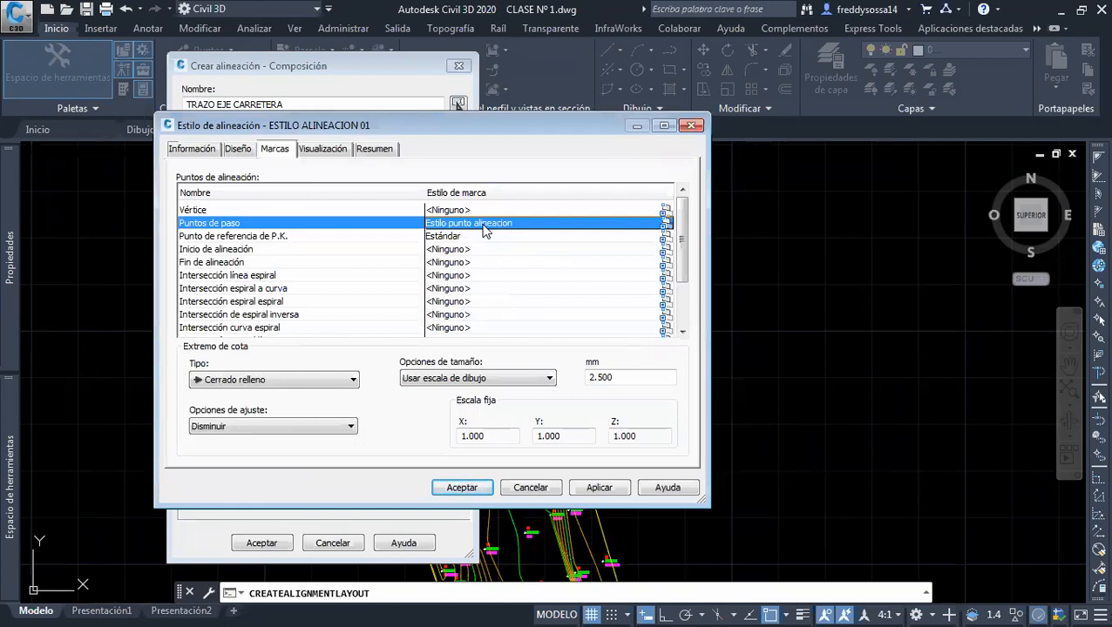
Assign the Estilo punto alineacion marker style to Punto de referencia de P.K. as well
{"action": "left_click", "coordinate": [379, 236]}
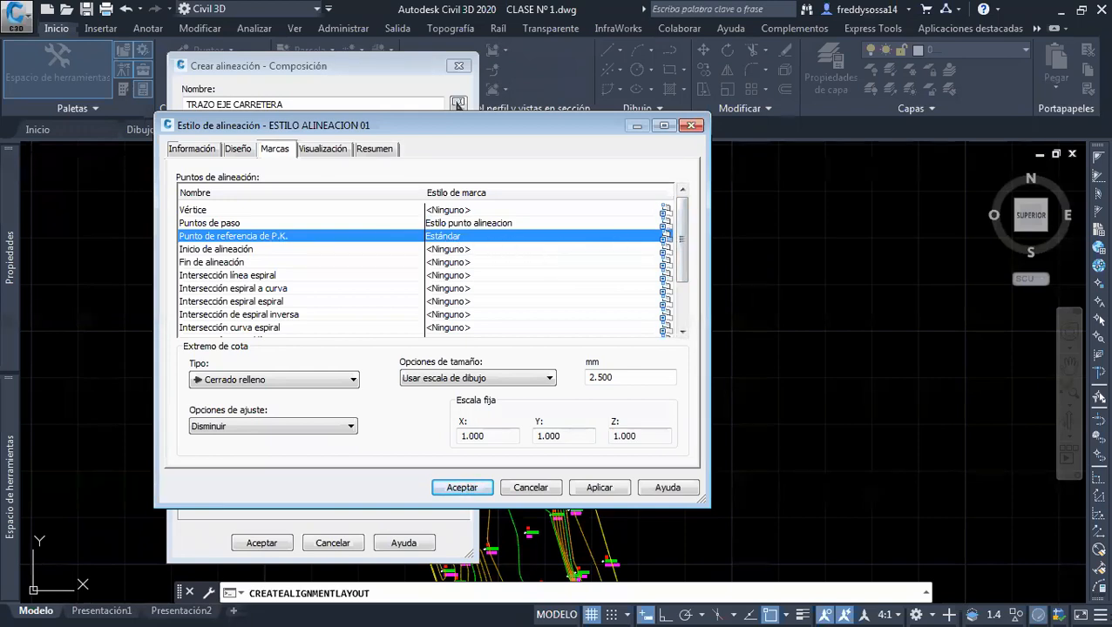
{"action": "left_click", "coordinate": [665, 237]}
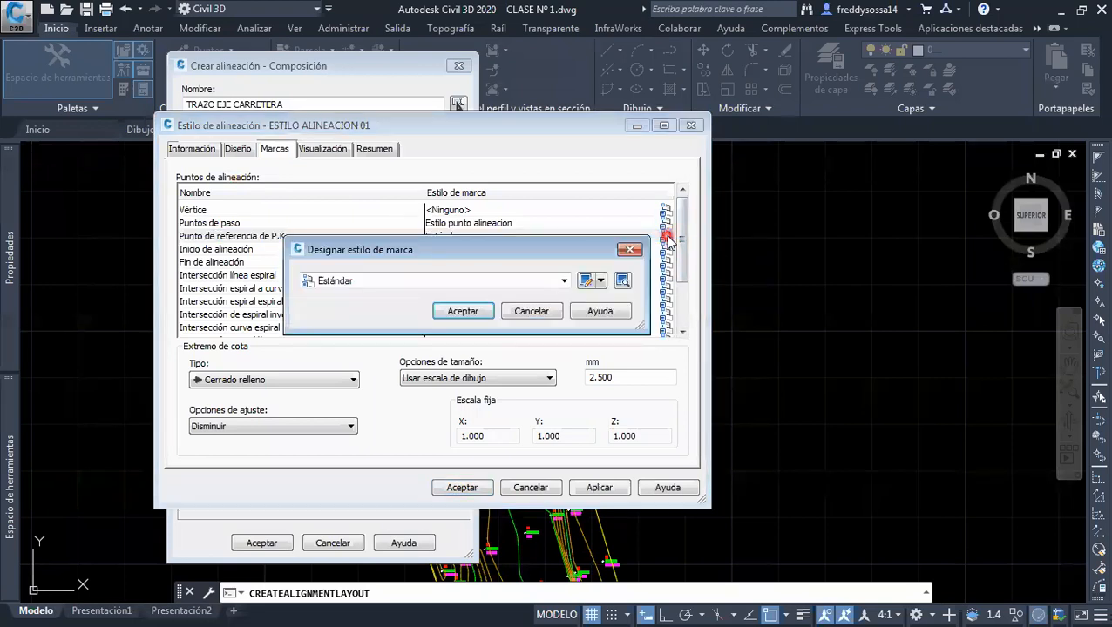
{"action": "left_click", "coordinate": [565, 280]}
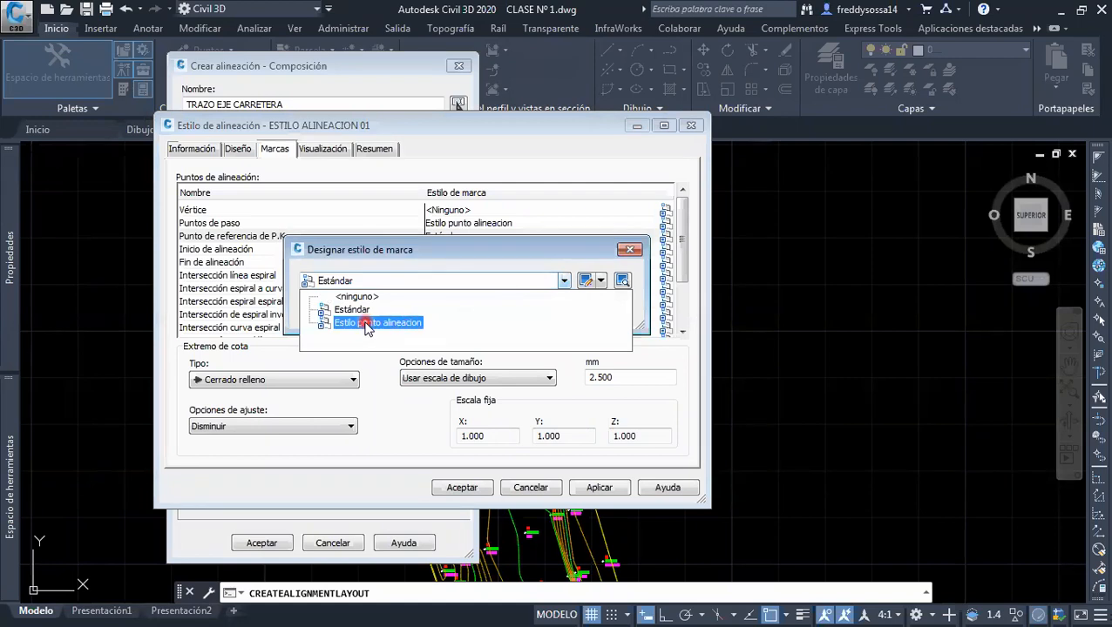
{"action": "left_click", "coordinate": [366, 324]}
{"action": "left_click", "coordinate": [466, 312]}
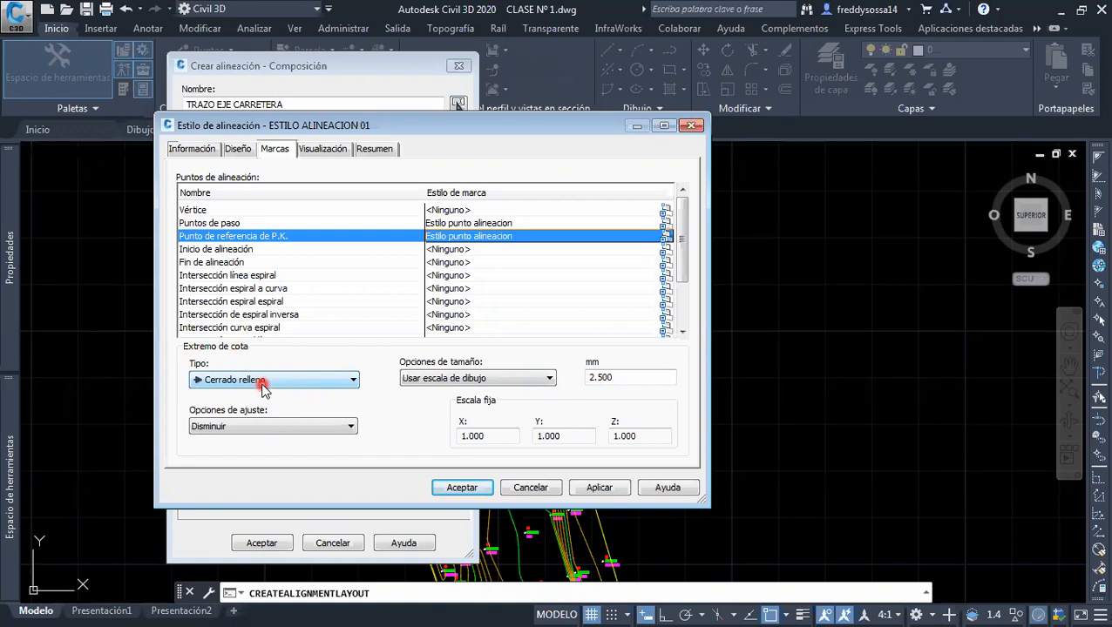
Set the arrowhead size of the alignment style to 1 mm, then apply and accept the style
{"action": "double_click", "coordinate": [601, 377]}
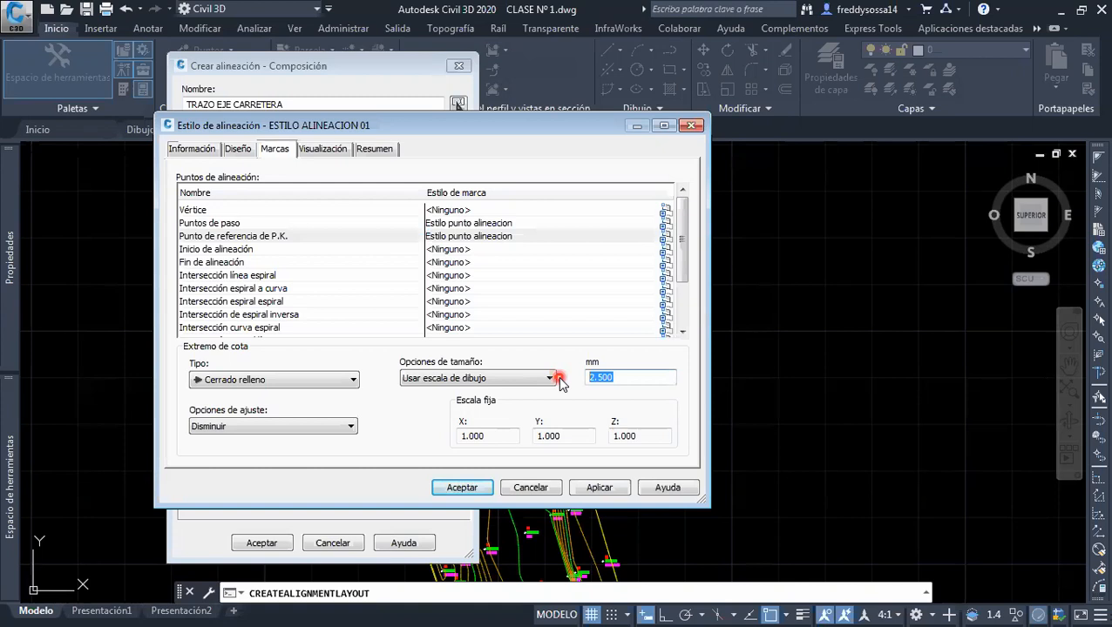
{"action": "type", "text": "1"}
{"action": "left_click", "coordinate": [587, 487]}
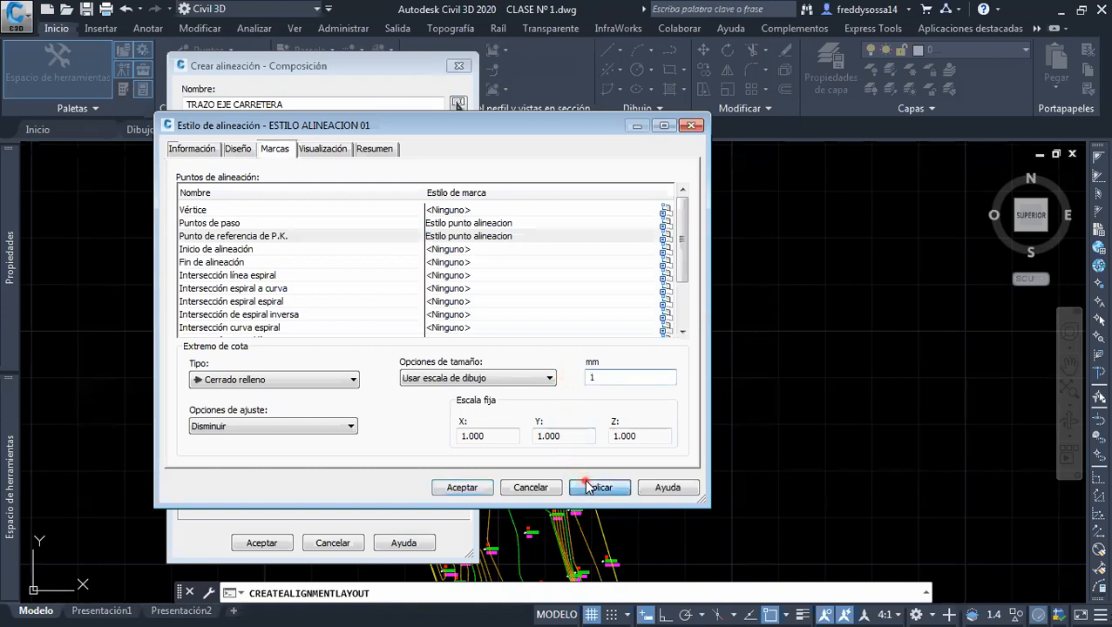
{"action": "left_click", "coordinate": [479, 488]}
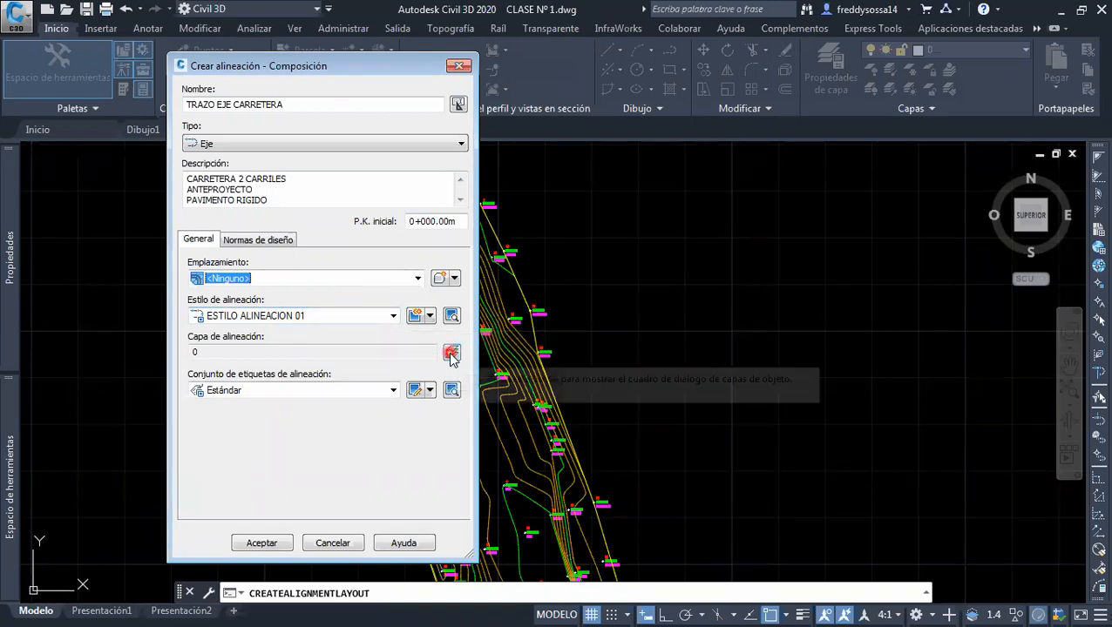
Create a new layer named ALINEACION from the layer selection of the alignment
{"action": "left_click", "coordinate": [450, 354]}
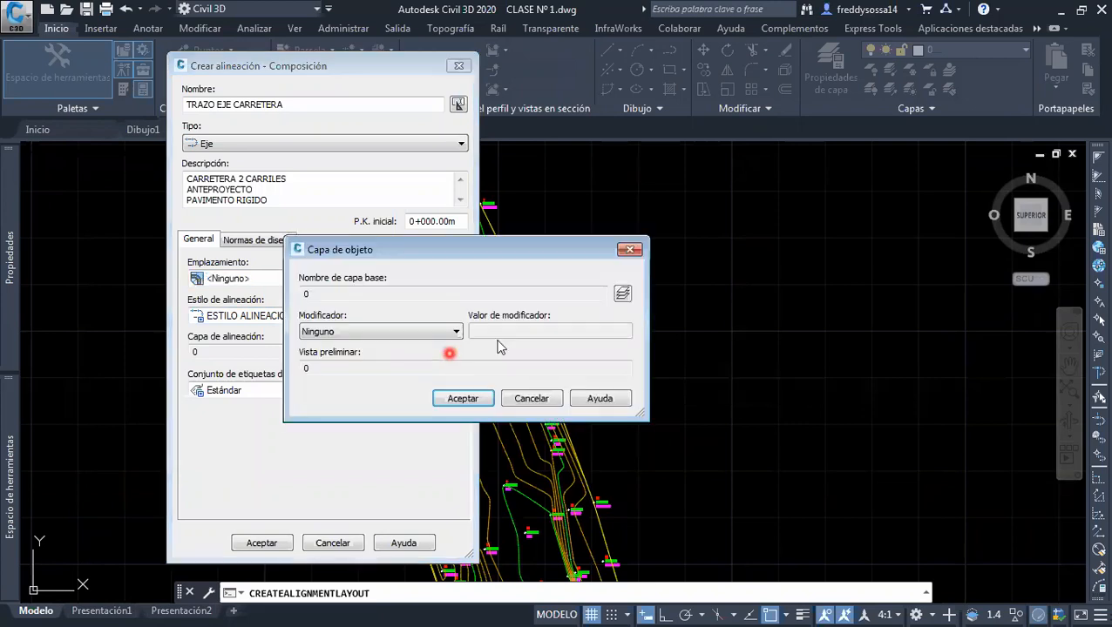
{"action": "left_click", "coordinate": [622, 295]}
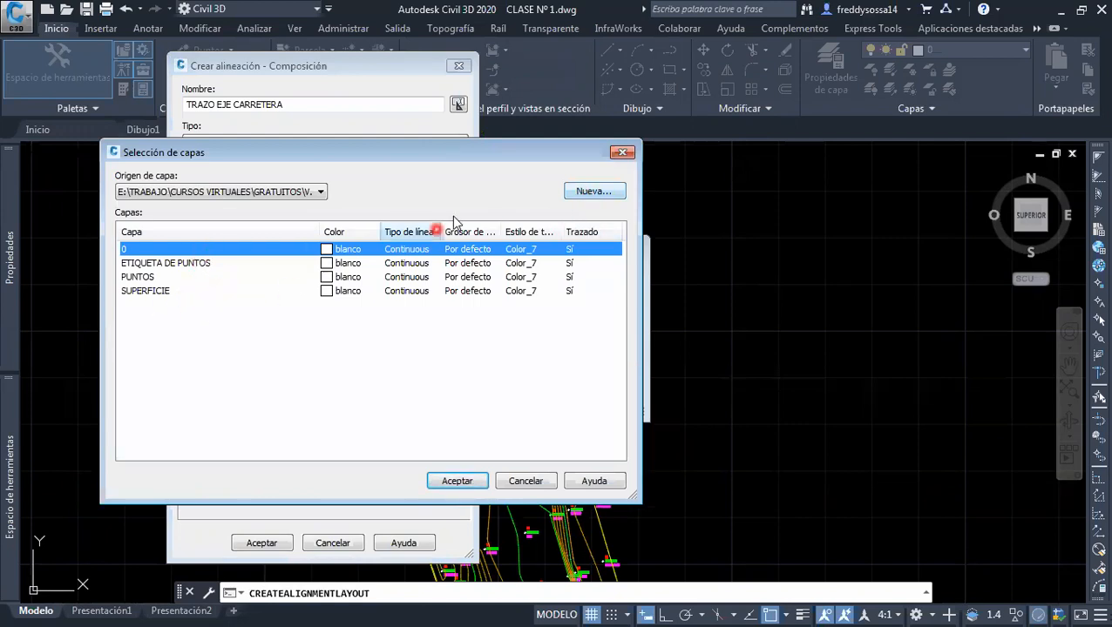
{"action": "left_click", "coordinate": [582, 194]}
{"action": "left_click", "coordinate": [567, 209]}
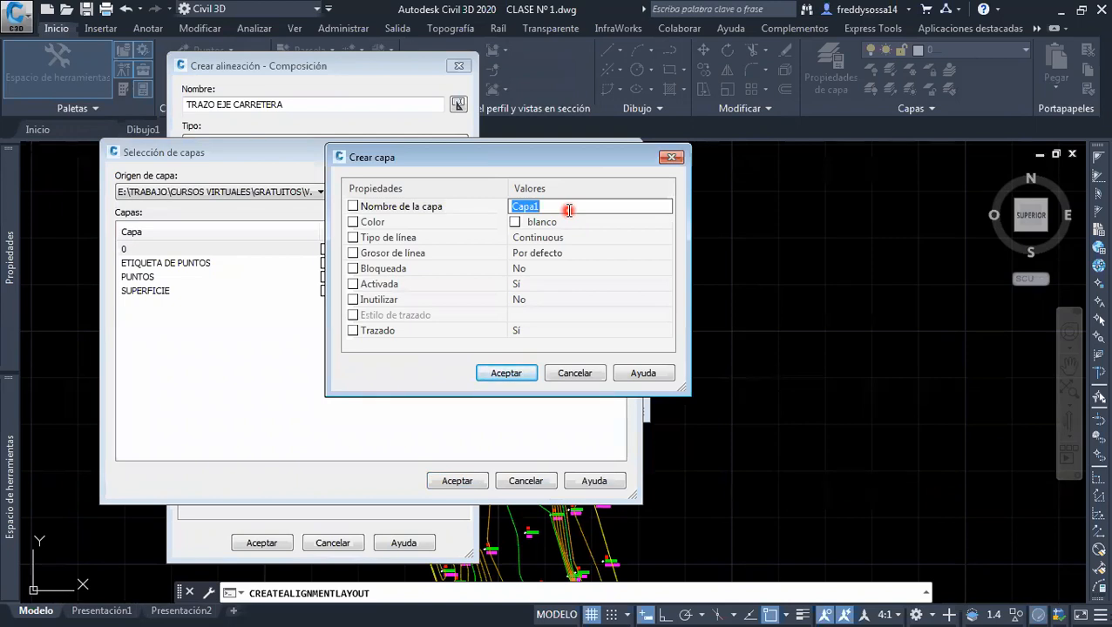
{"action": "type", "text": "ALINEACION"}
{"action": "left_click", "coordinate": [526, 380]}
Assign the ALINEACION layer as the base layer of the alignment and accept the object layer settings
{"action": "left_click", "coordinate": [148, 264]}
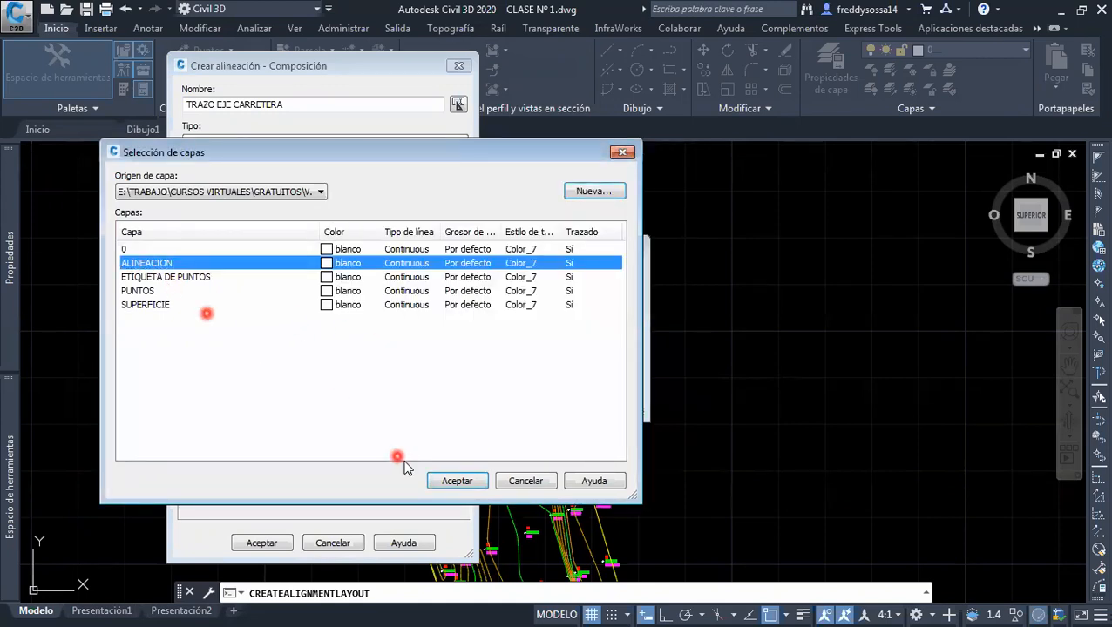
{"action": "left_click", "coordinate": [455, 482]}
{"action": "left_click_drag", "start_coordinate": [362, 294], "coordinate": [290, 298]}
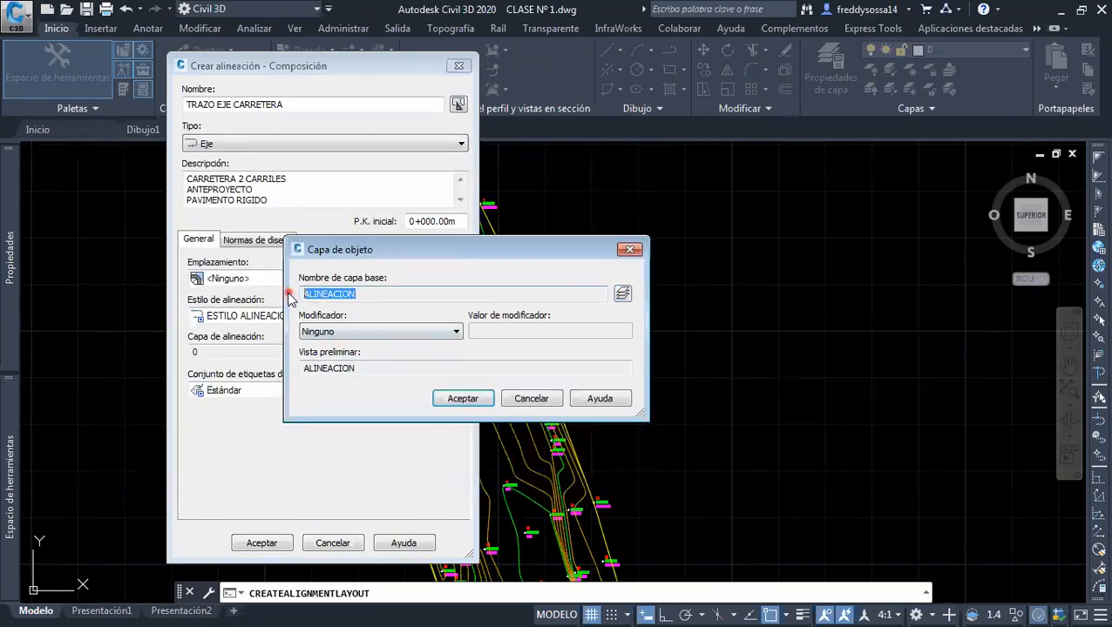
{"action": "left_click_drag", "start_coordinate": [357, 367], "coordinate": [300, 390]}
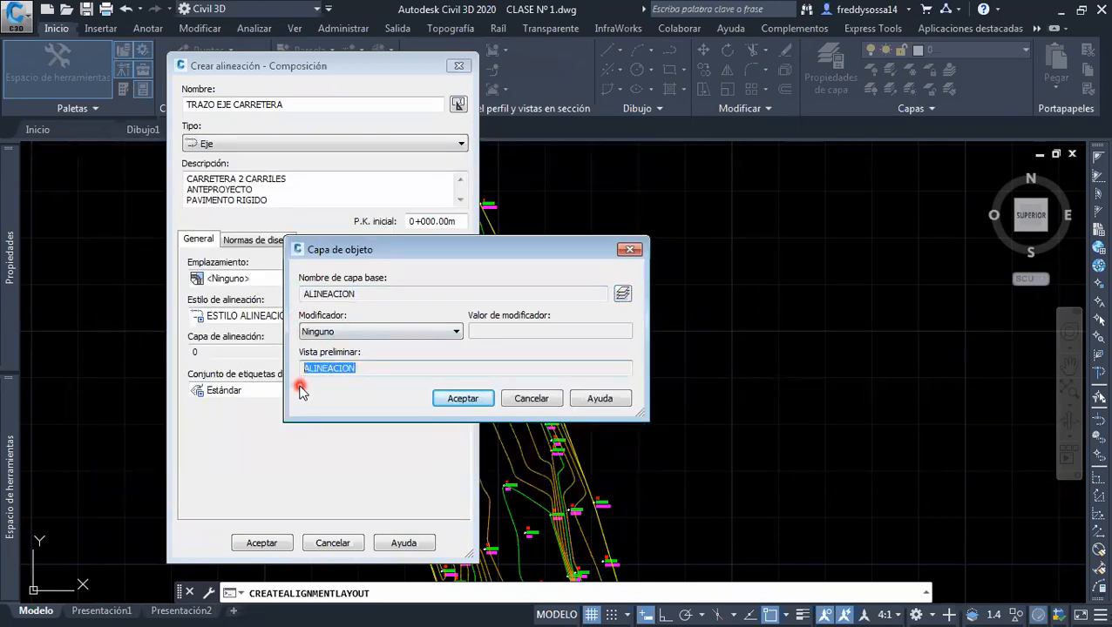
{"action": "left_click", "coordinate": [476, 401]}
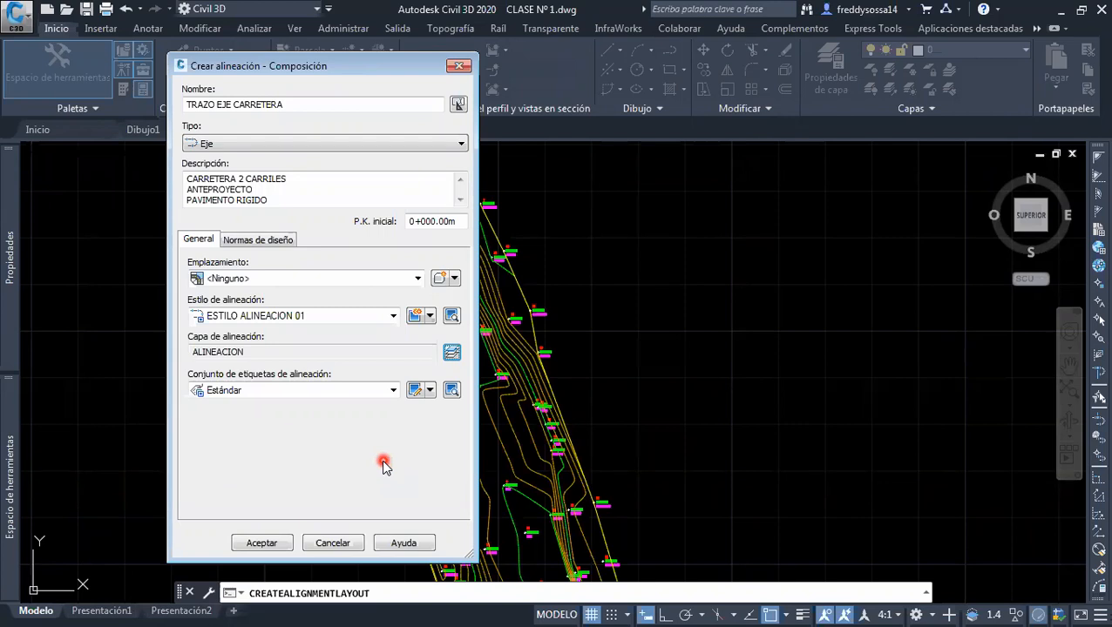
Create a copy of the Estándar alignment label set
{"action": "left_click", "coordinate": [377, 392]}
{"action": "left_click", "coordinate": [370, 392]}
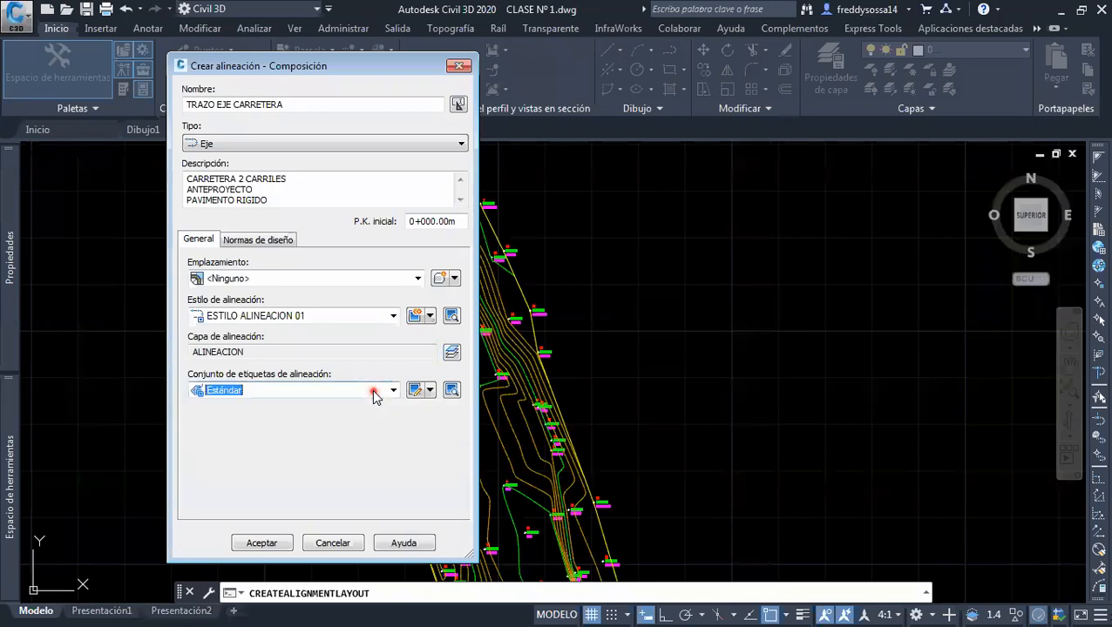
{"action": "left_click", "coordinate": [429, 391]}
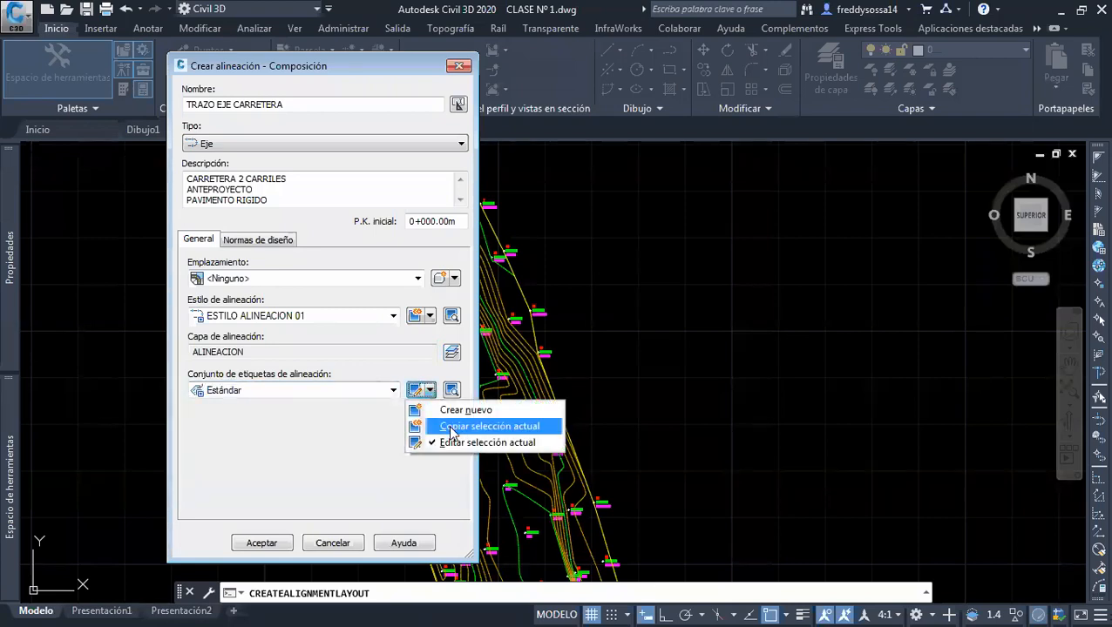
{"action": "left_click", "coordinate": [451, 427]}
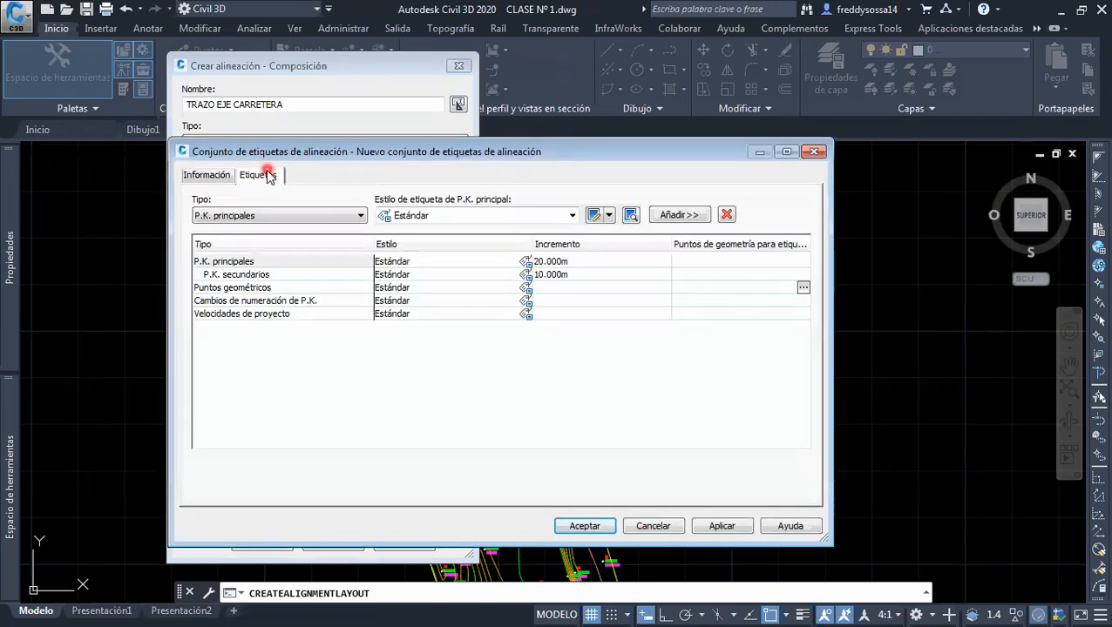
Name the copied label set ETIQEUTAS ALINEACION and enter the author's full name as its creator
{"action": "left_click", "coordinate": [210, 174]}
{"action": "left_click_drag", "start_coordinate": [357, 213], "coordinate": [91, 220]}
{"action": "type", "text": "ETI"}
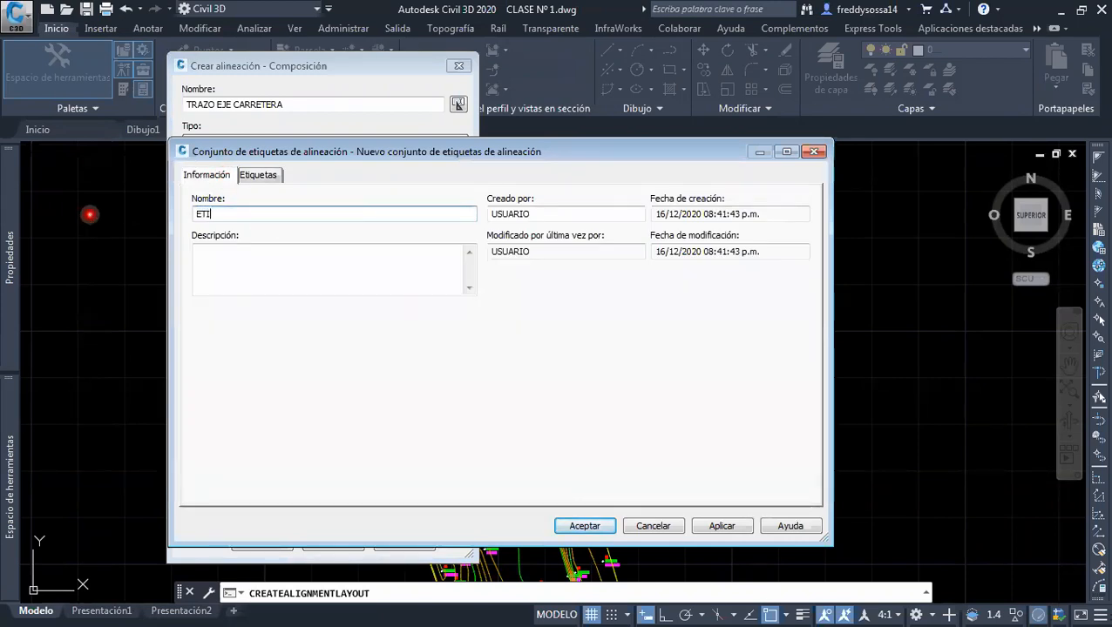
{"action": "type", "text": "QEUTAS ALI"}
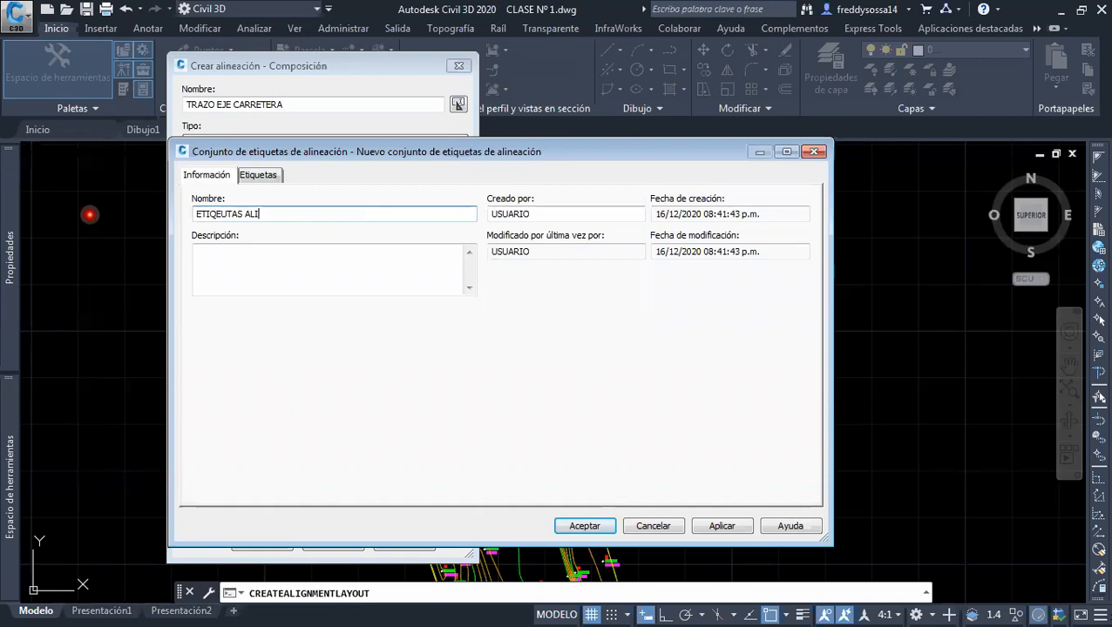
{"action": "type", "text": "NEACION"}
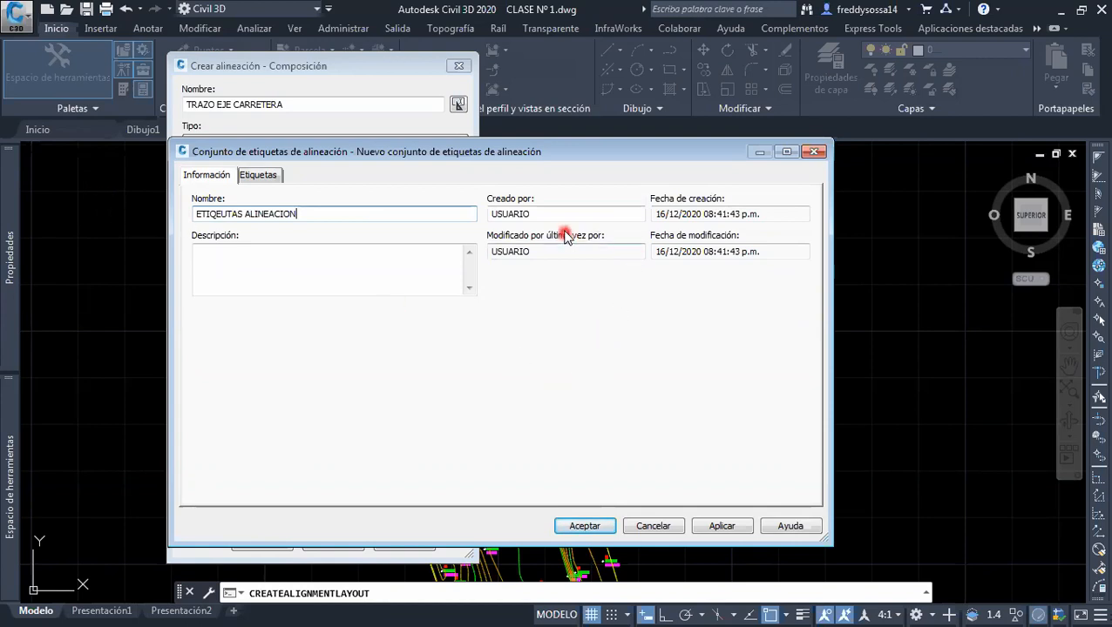
{"action": "left_click_drag", "start_coordinate": [537, 212], "coordinate": [427, 213]}
{"action": "type", "text": "F"}
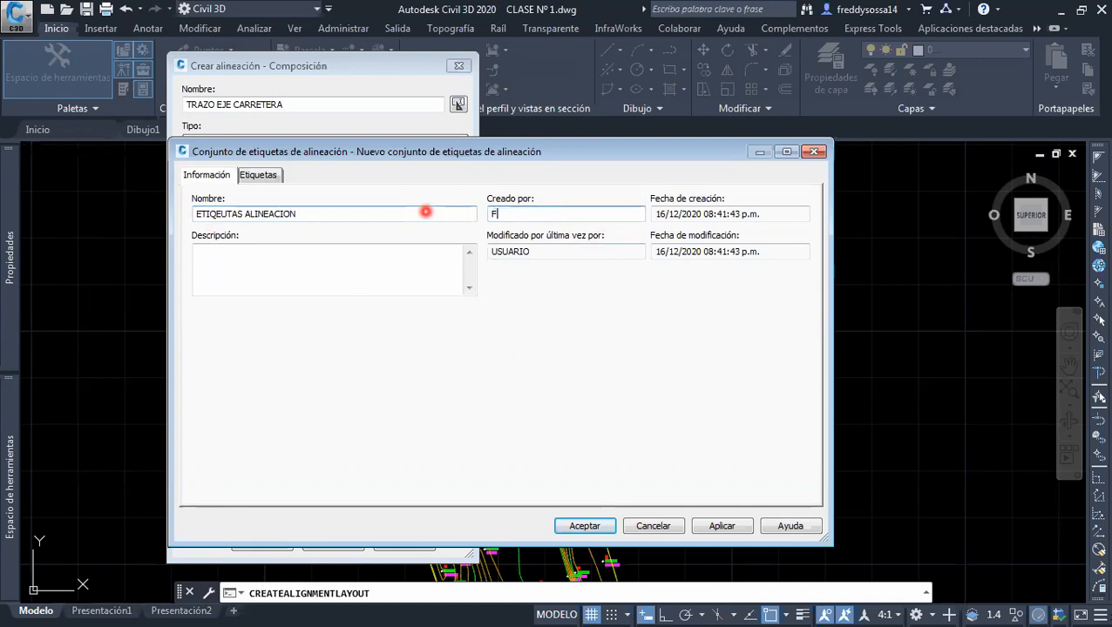
{"action": "type", "text": "reddy Sossa"}
Remove the Cambios de numeración de P.K. and Velocidades de proyecto labels from the label set
{"action": "left_click", "coordinate": [267, 175]}
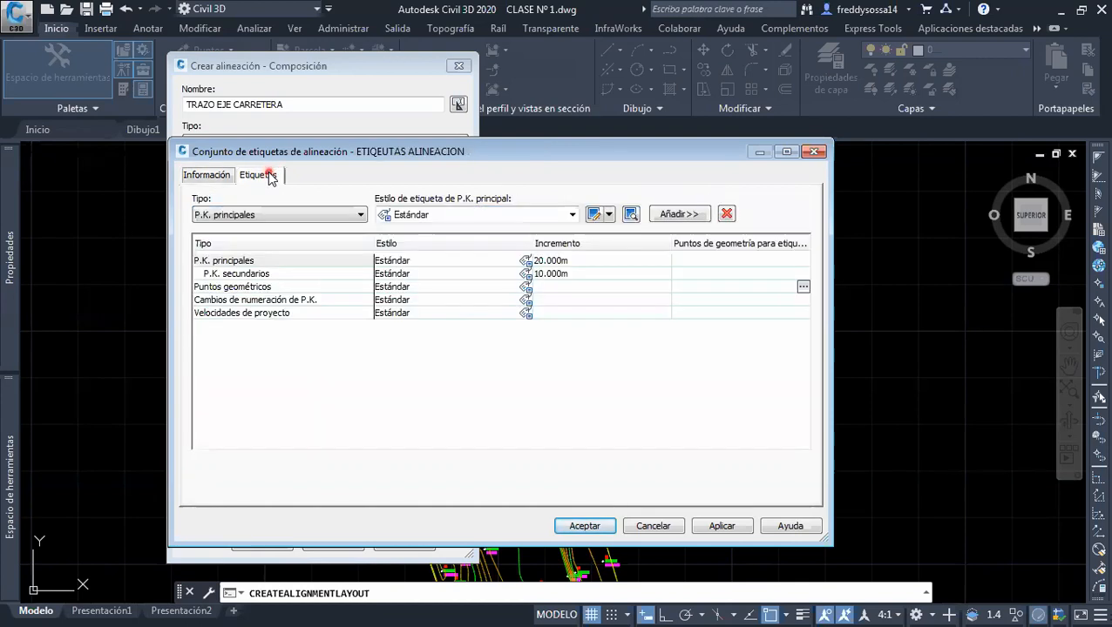
{"action": "left_click", "coordinate": [336, 364]}
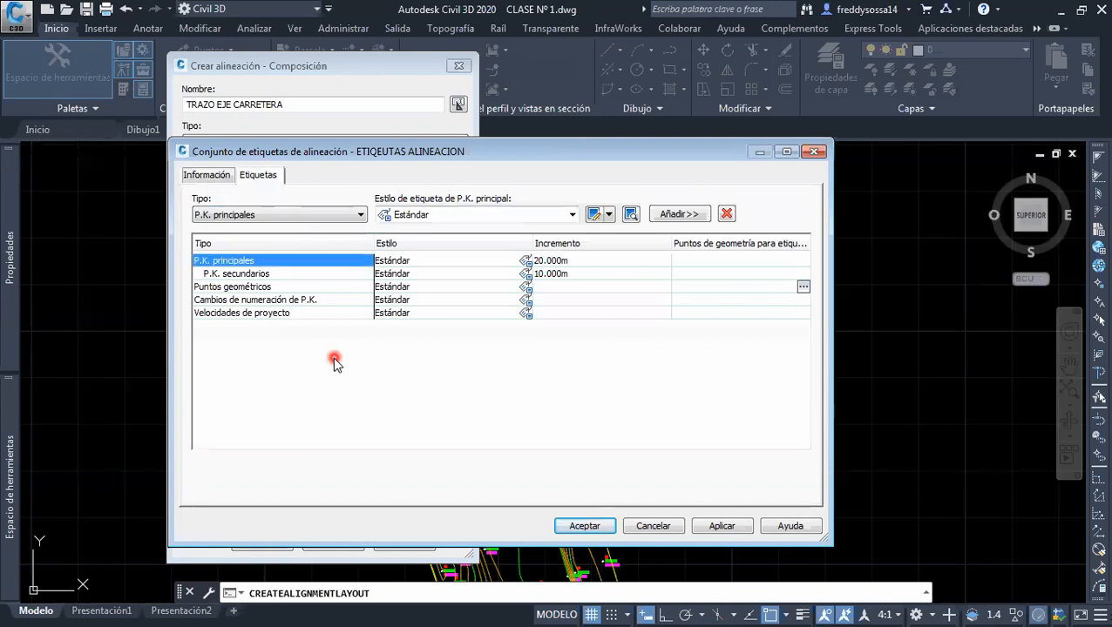
{"action": "left_click", "coordinate": [301, 216]}
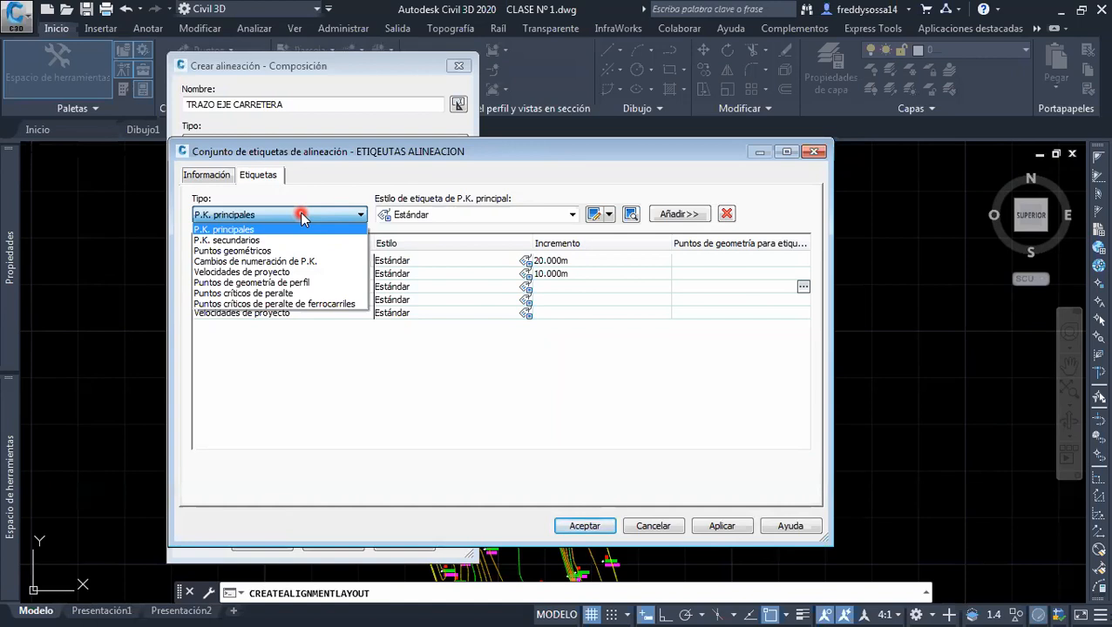
{"action": "left_click", "coordinate": [302, 217]}
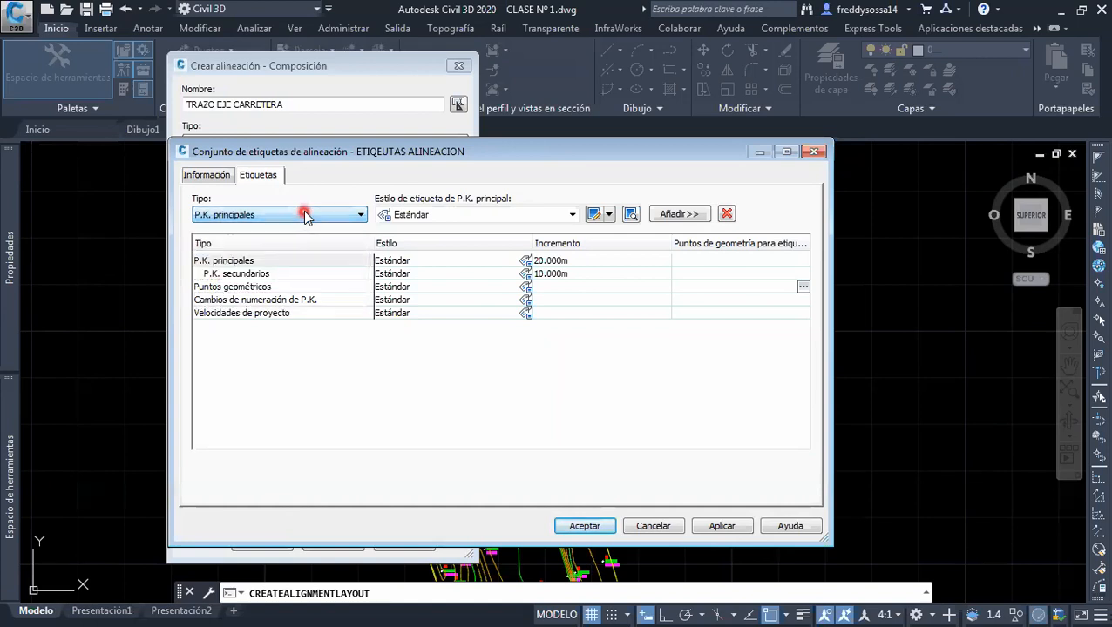
{"action": "left_click", "coordinate": [267, 260]}
{"action": "left_click", "coordinate": [276, 287]}
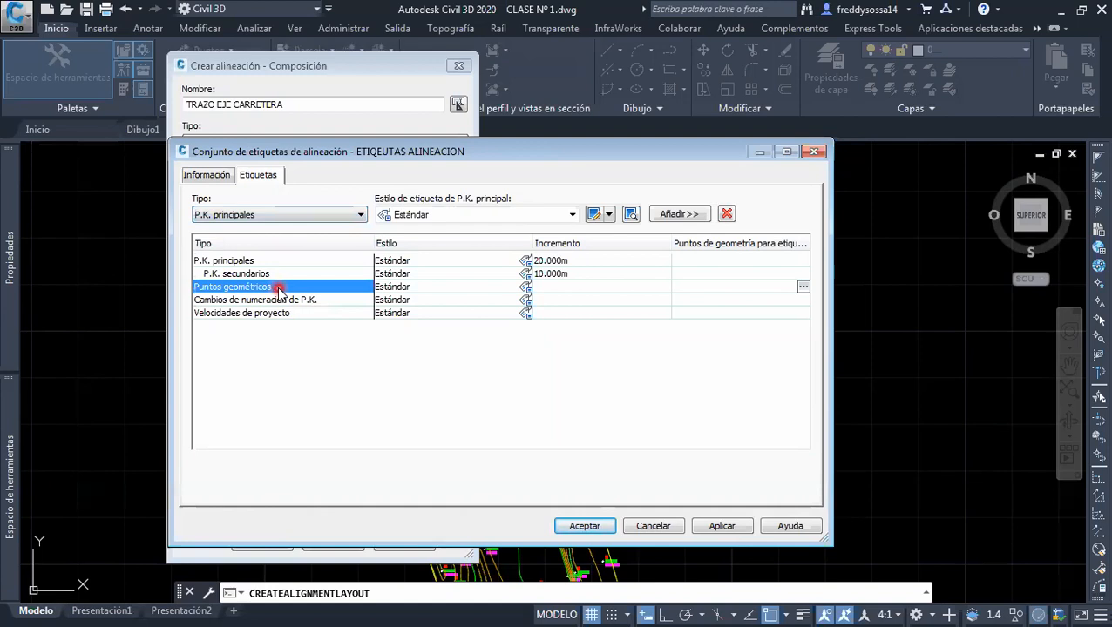
{"action": "left_click", "coordinate": [274, 300]}
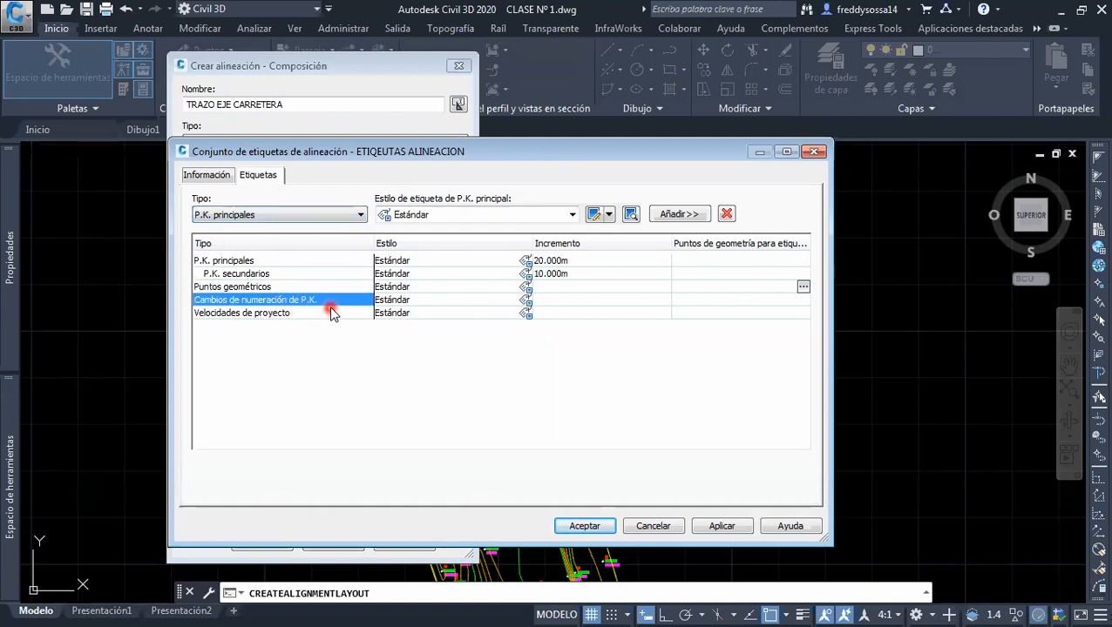
{"action": "left_click", "coordinate": [727, 215]}
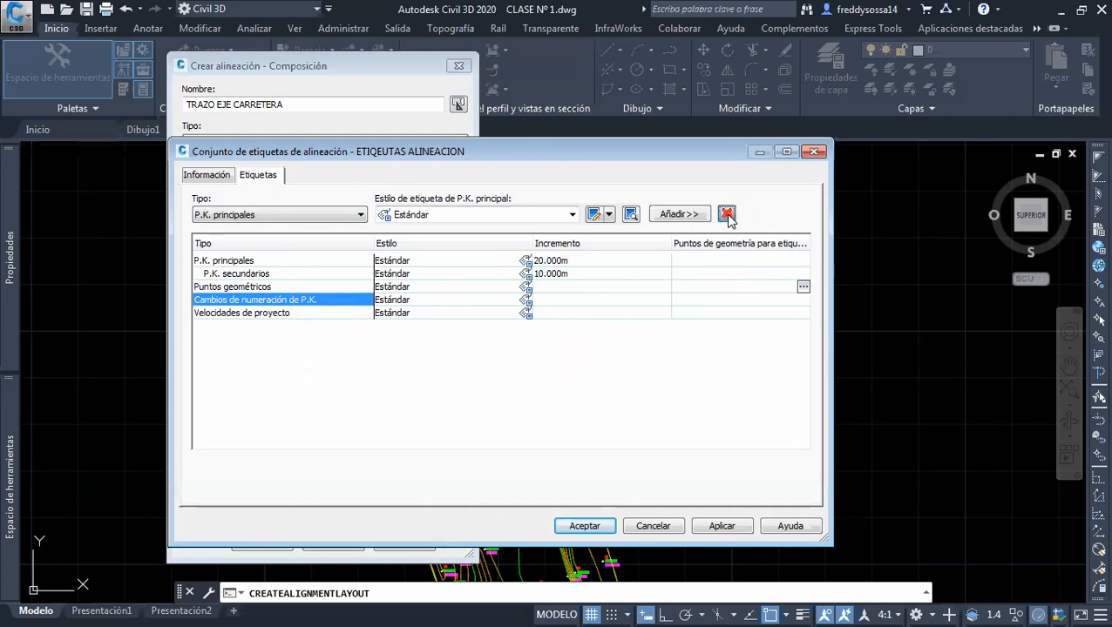
{"action": "left_click", "coordinate": [327, 298]}
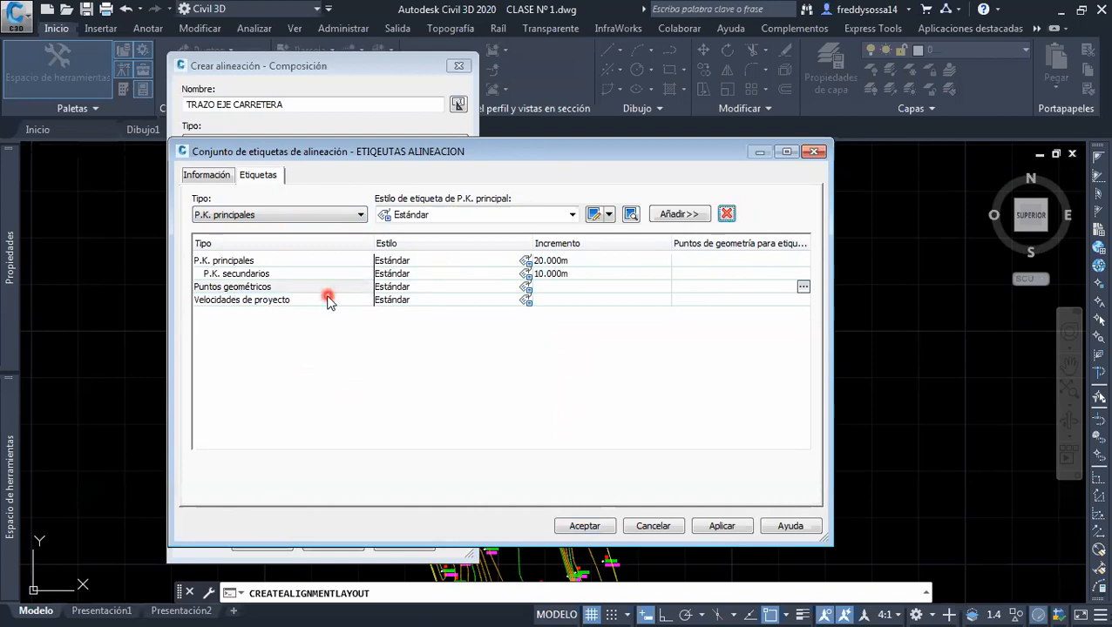
{"action": "left_click", "coordinate": [726, 214]}
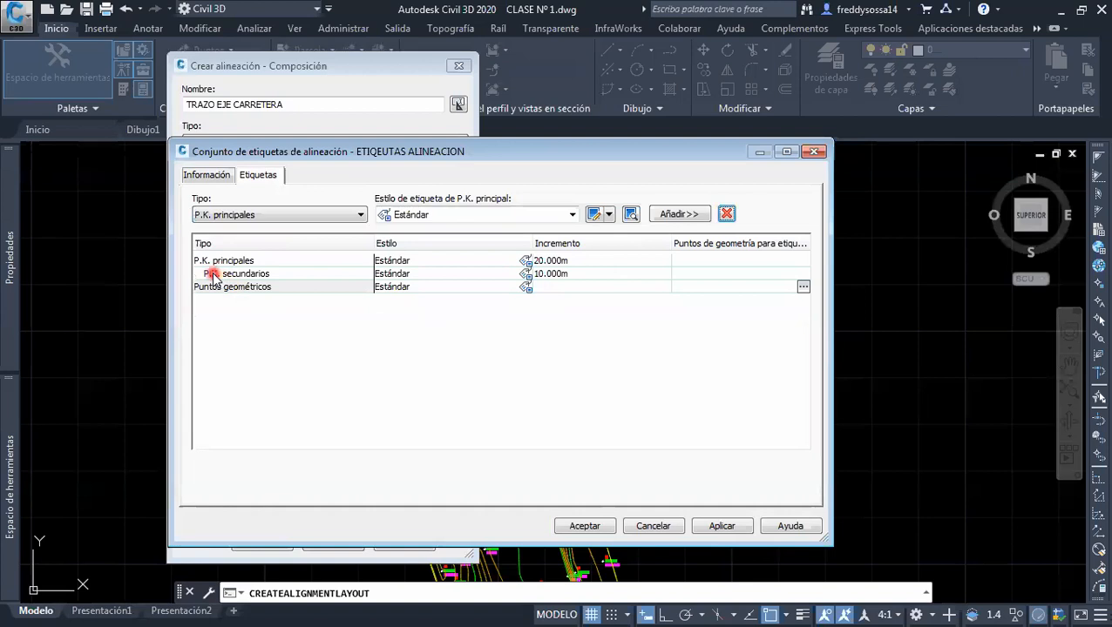
Create a copy of the Estándar label style for the P.K. principales labels
{"action": "left_click", "coordinate": [261, 273]}
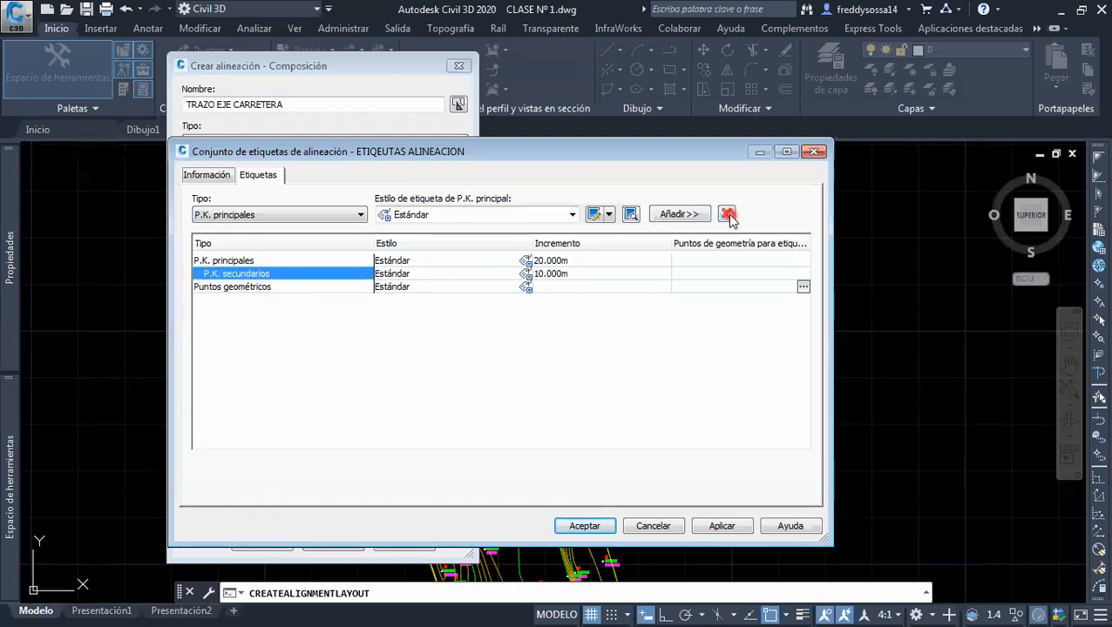
{"action": "left_click", "coordinate": [437, 260]}
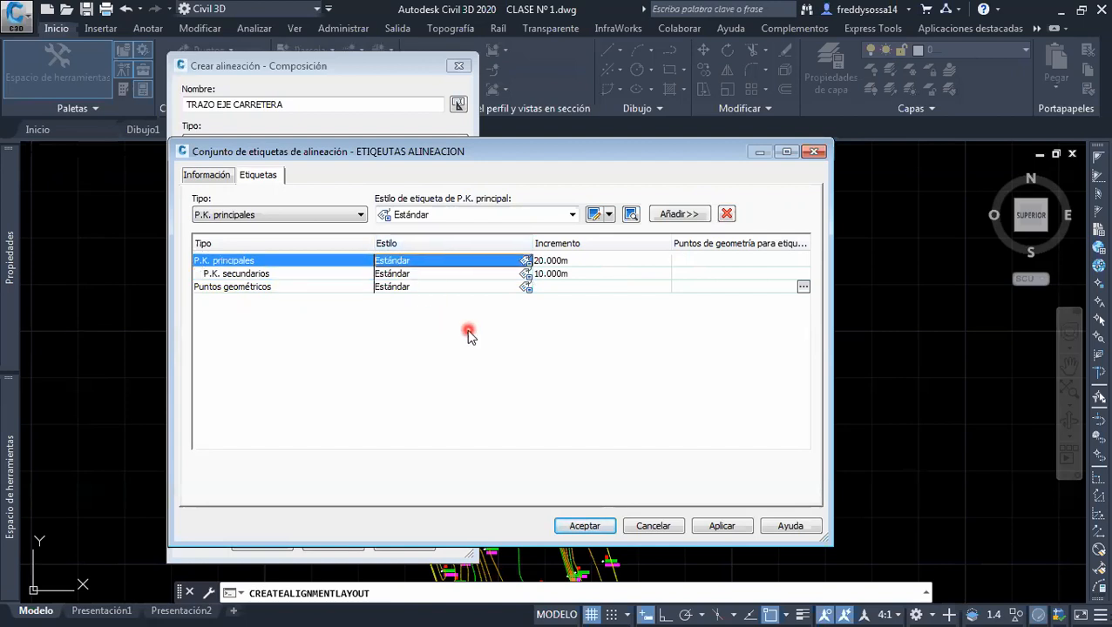
{"action": "left_click", "coordinate": [526, 261]}
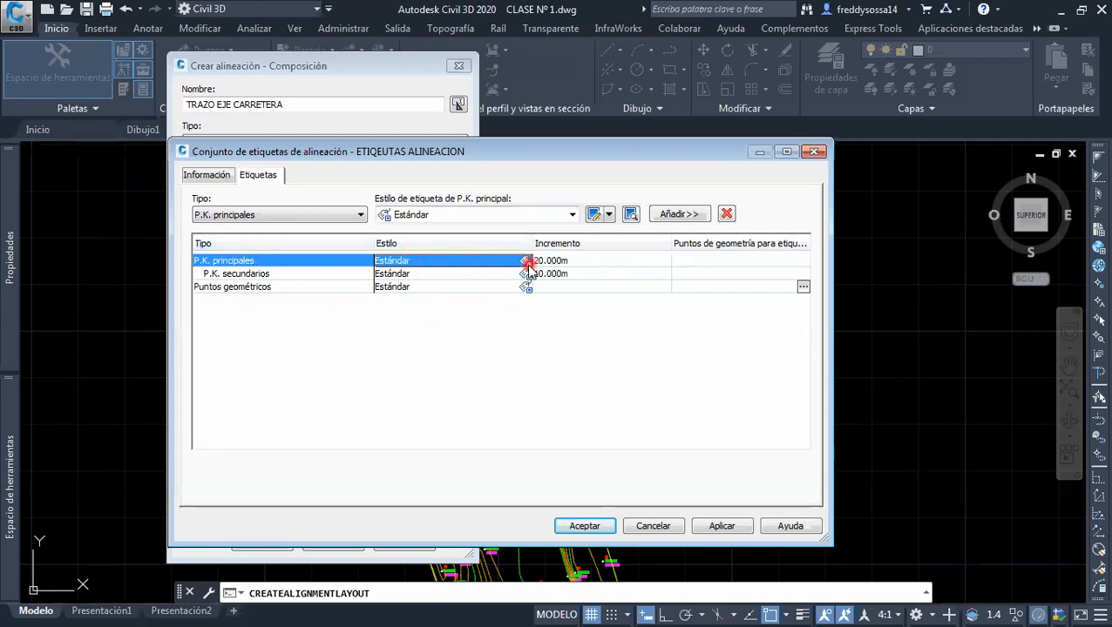
{"action": "left_click", "coordinate": [537, 280]}
{"action": "left_click", "coordinate": [536, 282]}
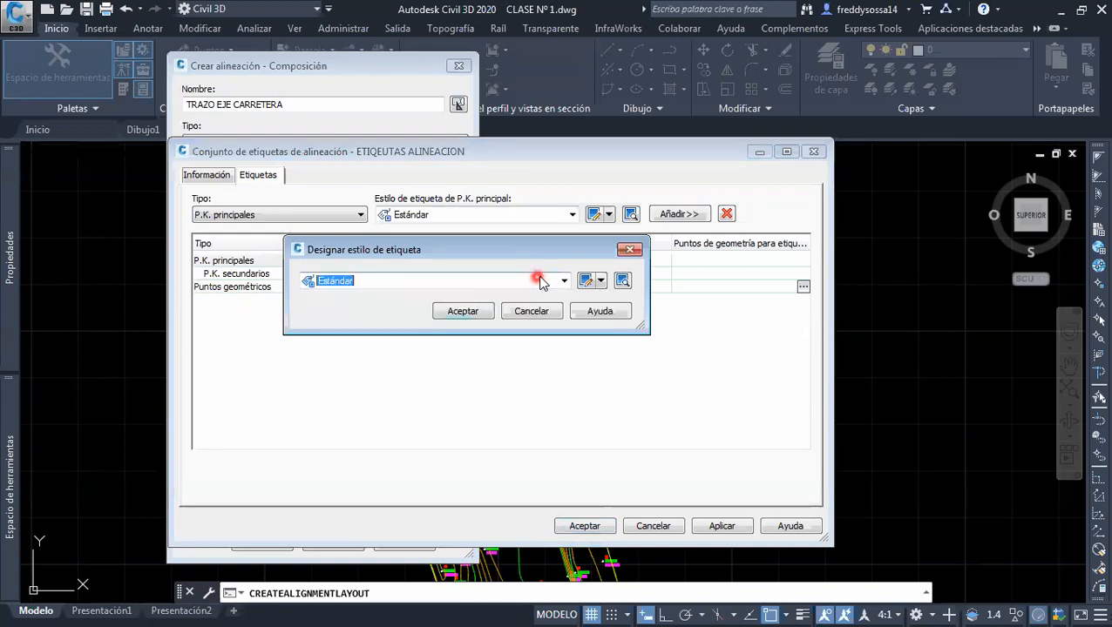
{"action": "left_click", "coordinate": [600, 283]}
{"action": "left_click", "coordinate": [623, 318]}
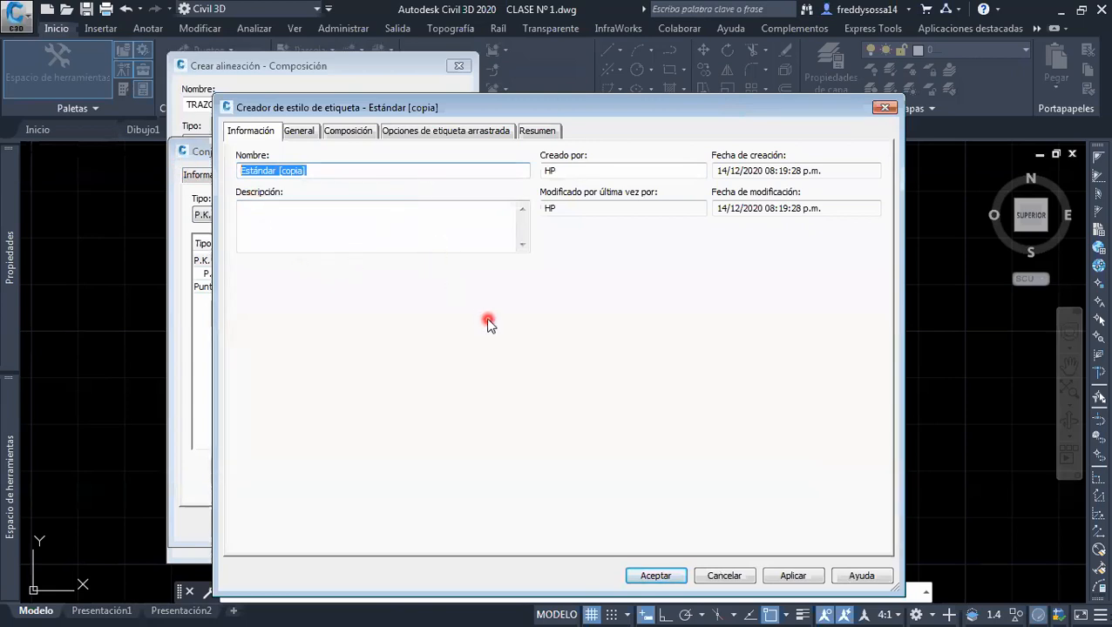
Name the copied label style PK PRINCIPAL and enter the author's full name as its creator
{"action": "type", "text": "PK PRINCIPAL"}
{"action": "left_click", "coordinate": [574, 171]}
{"action": "left_click_drag", "start_coordinate": [575, 170], "coordinate": [532, 171]}
{"action": "type", "text": "Freddy Sossa"}
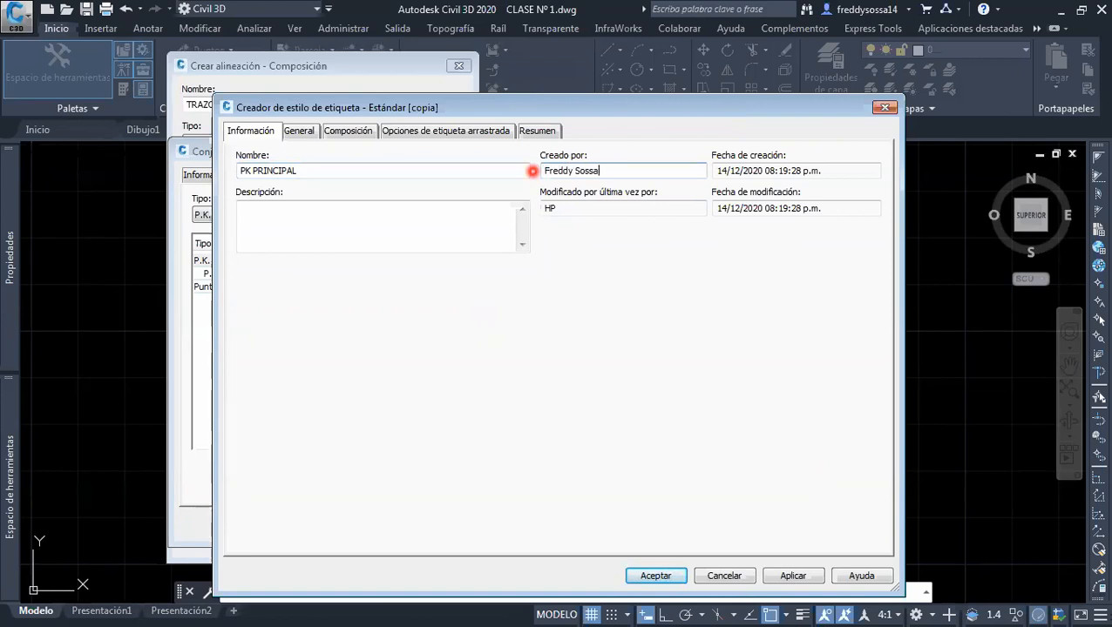
Create a new layer named ETIQUETAS ALINEACION from the label style's layer setting
{"action": "left_click", "coordinate": [310, 131]}
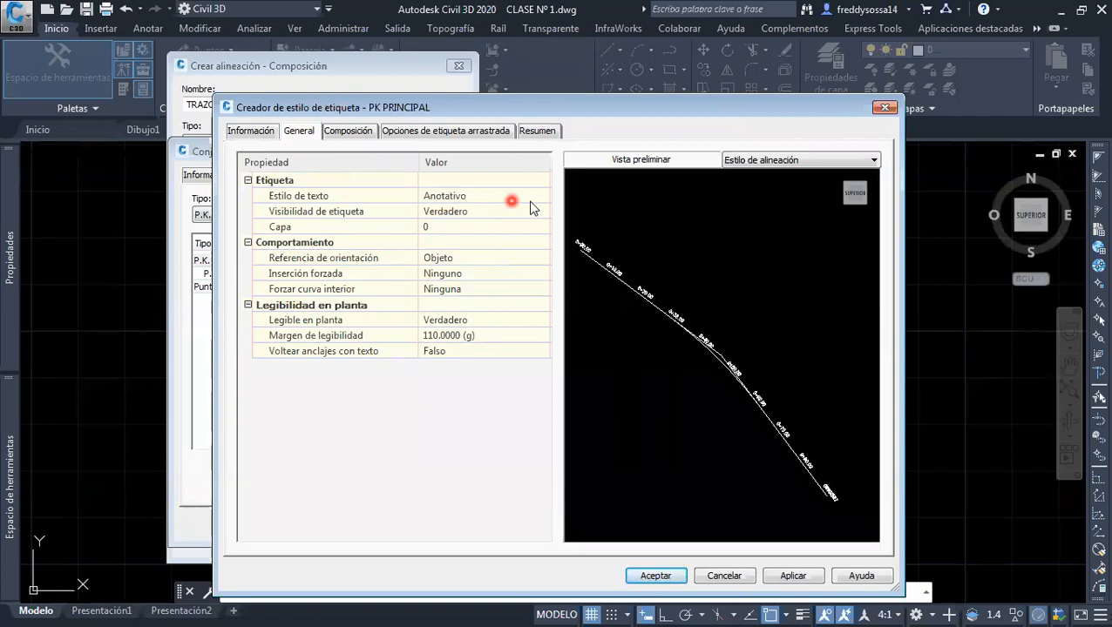
{"action": "left_click", "coordinate": [453, 228]}
{"action": "left_click", "coordinate": [542, 227]}
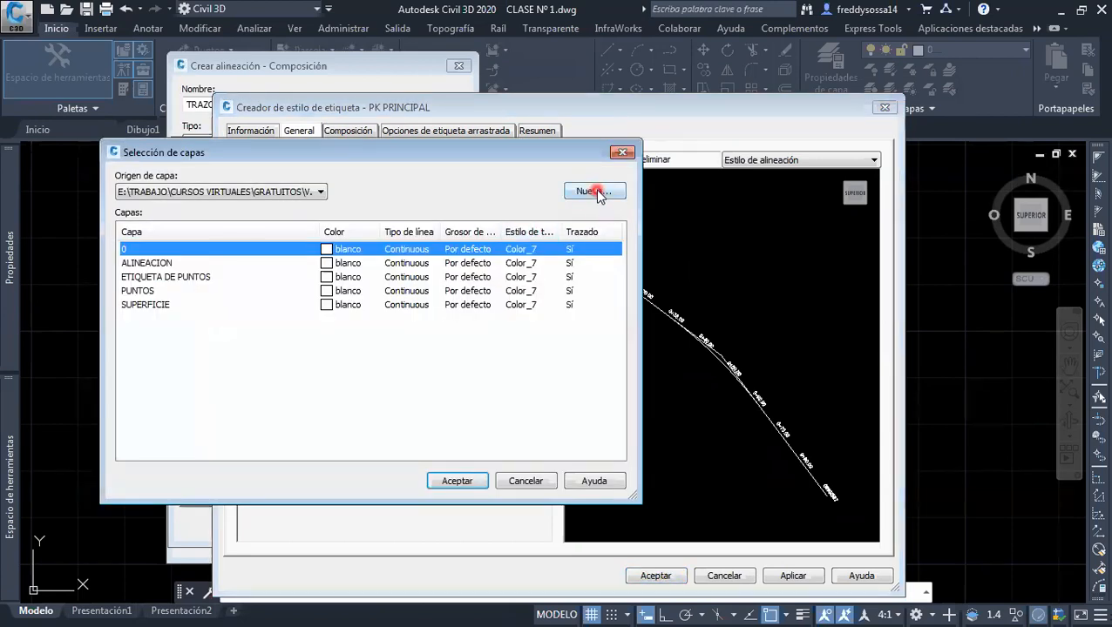
{"action": "left_click", "coordinate": [596, 195]}
{"action": "left_click", "coordinate": [547, 207]}
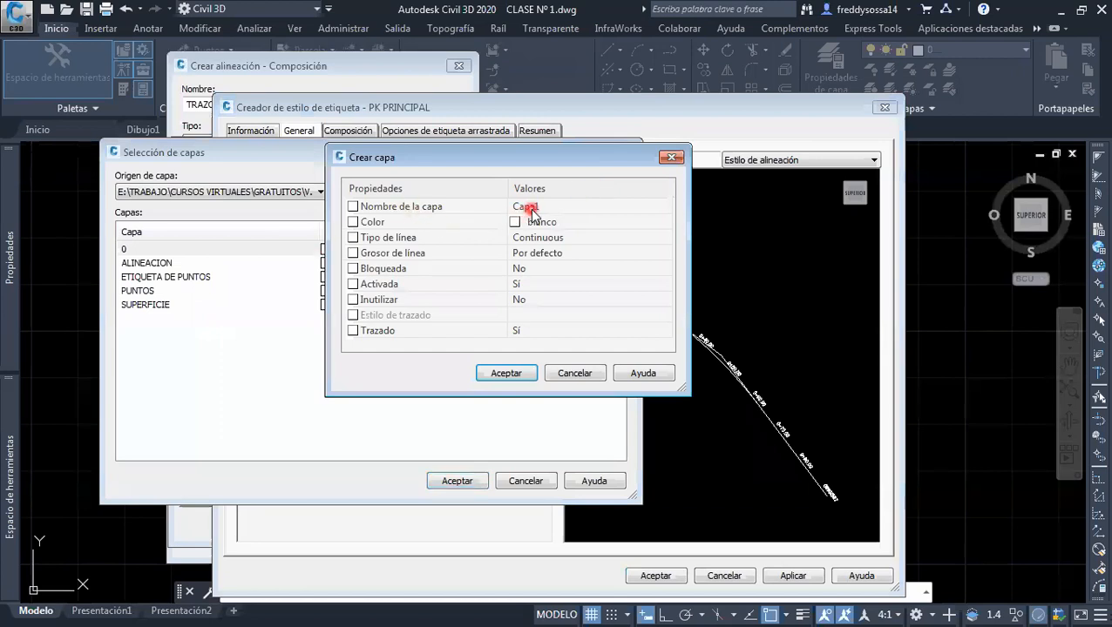
{"action": "type", "text": "ETIQUETAS AL"}
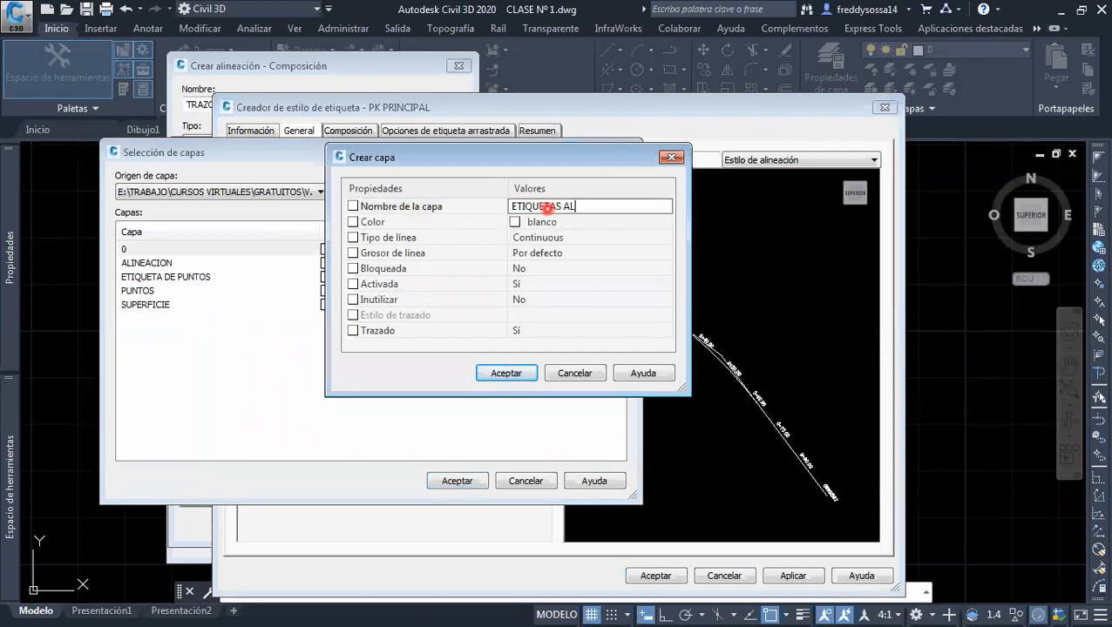
{"action": "type", "text": "INEACION"}
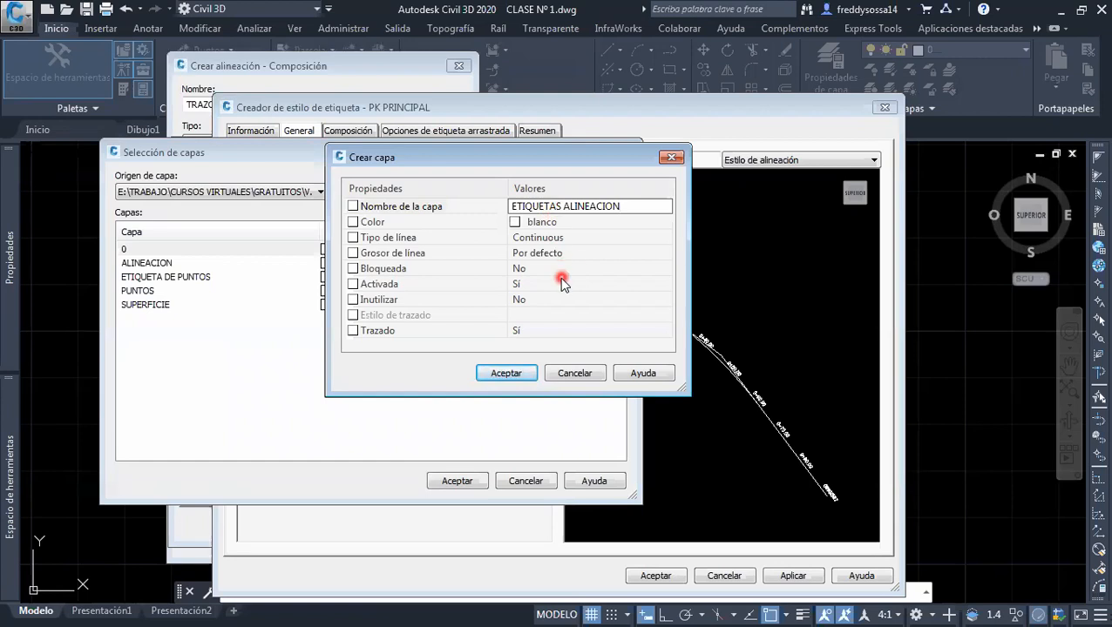
{"action": "left_click", "coordinate": [506, 373]}
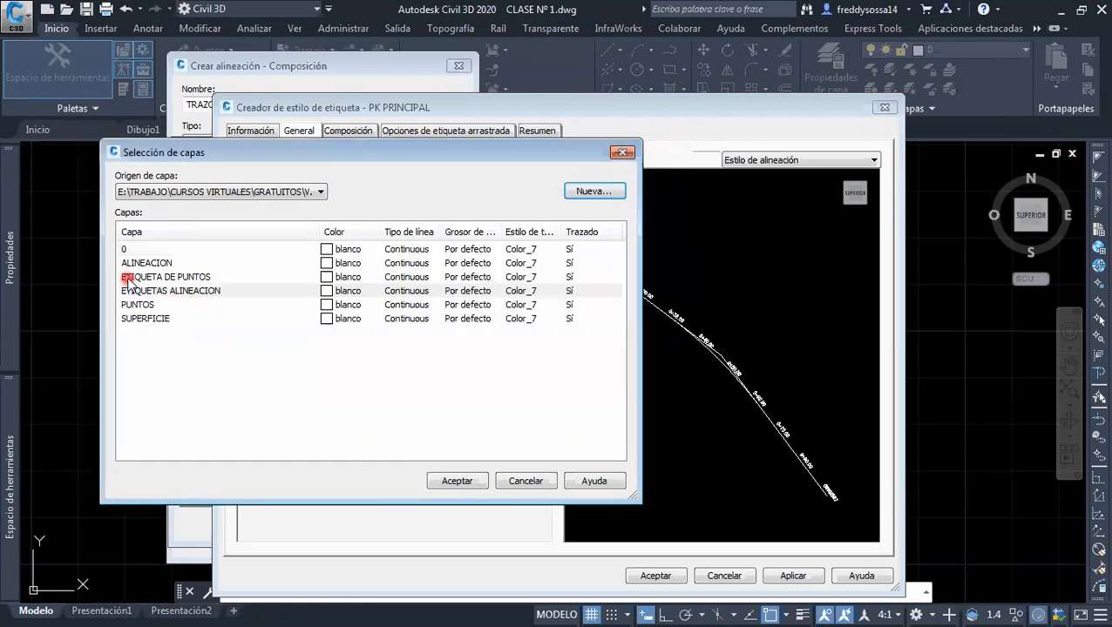
Assign the ETIQUETAS ALINEACION layer to the PK PRINCIPAL label style
{"action": "left_click", "coordinate": [187, 291]}
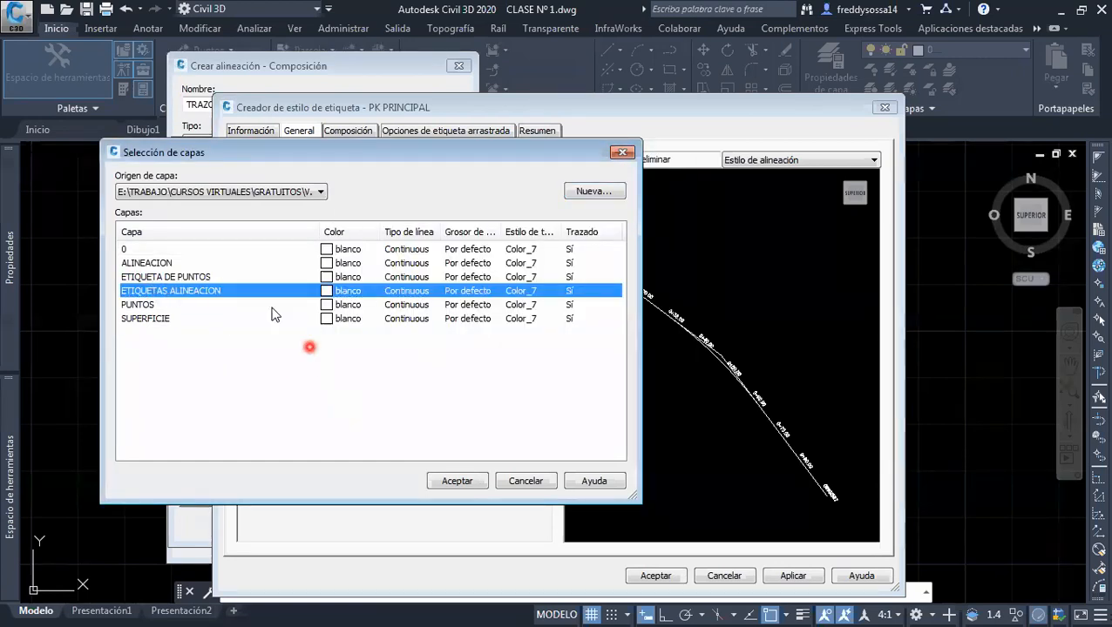
{"action": "left_click", "coordinate": [445, 481]}
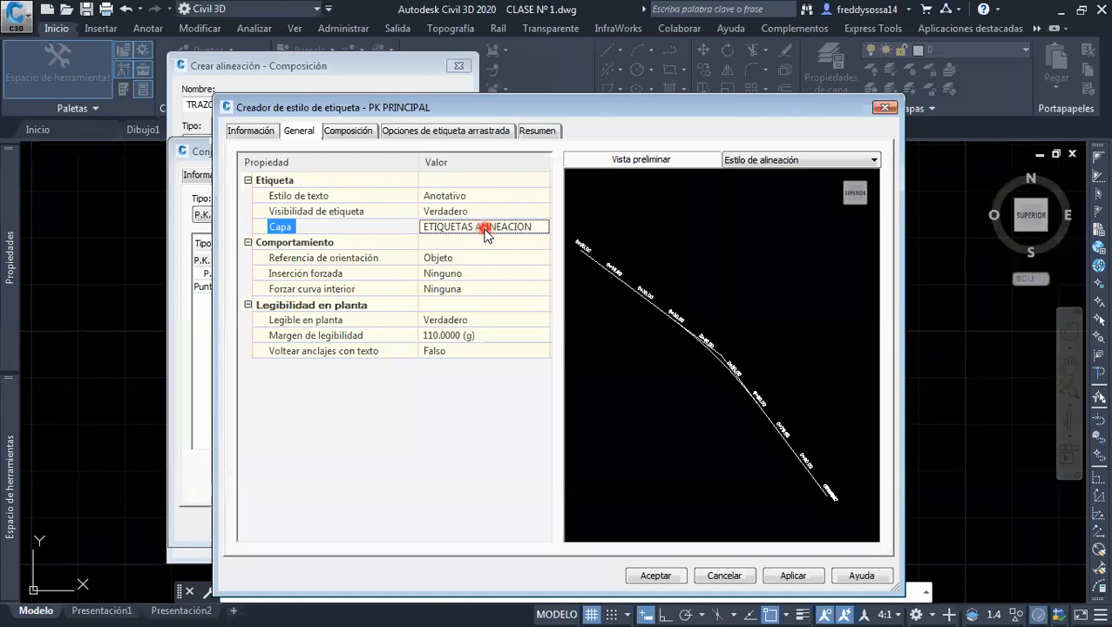
{"action": "left_click", "coordinate": [404, 211]}
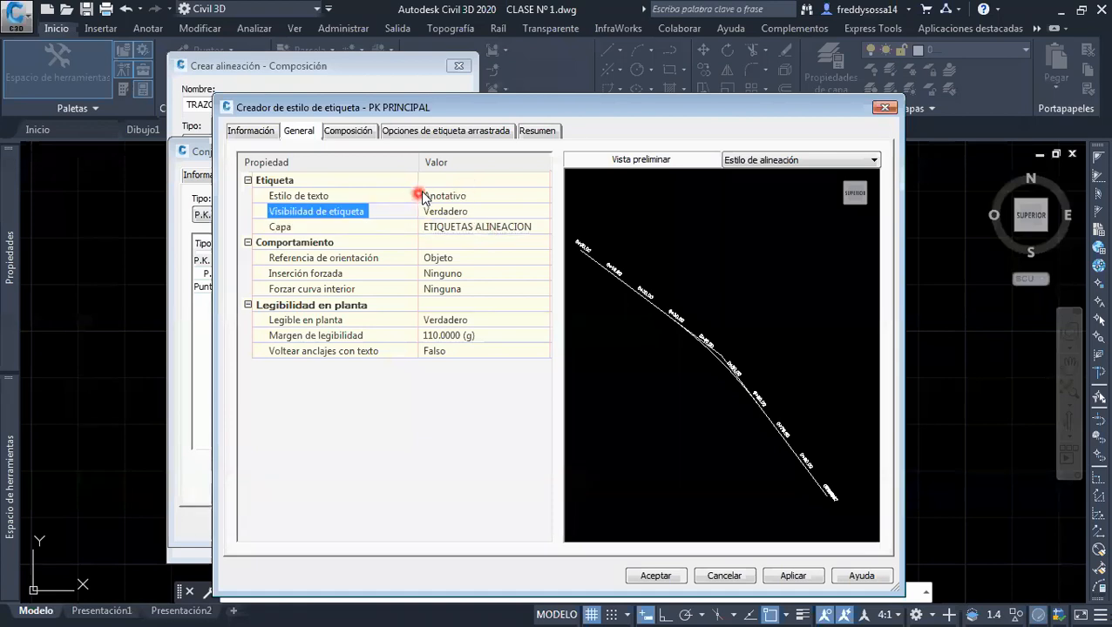
{"action": "left_click", "coordinate": [423, 195]}
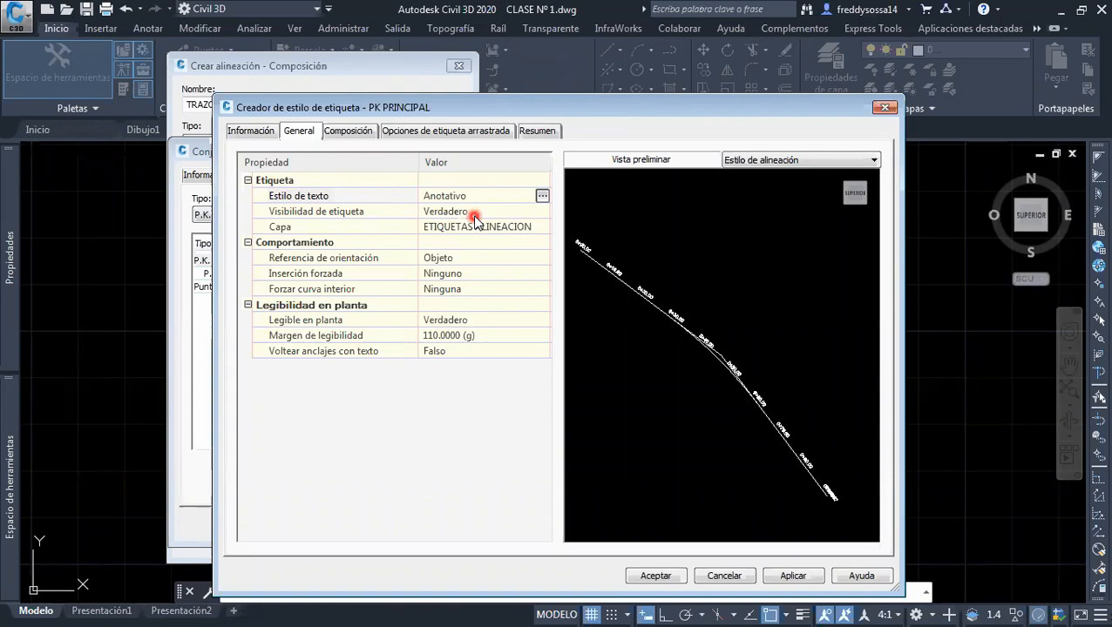
Examine the text content of the P.K. component and the properties available for it, leaving the content as is
{"action": "left_click", "coordinate": [354, 138]}
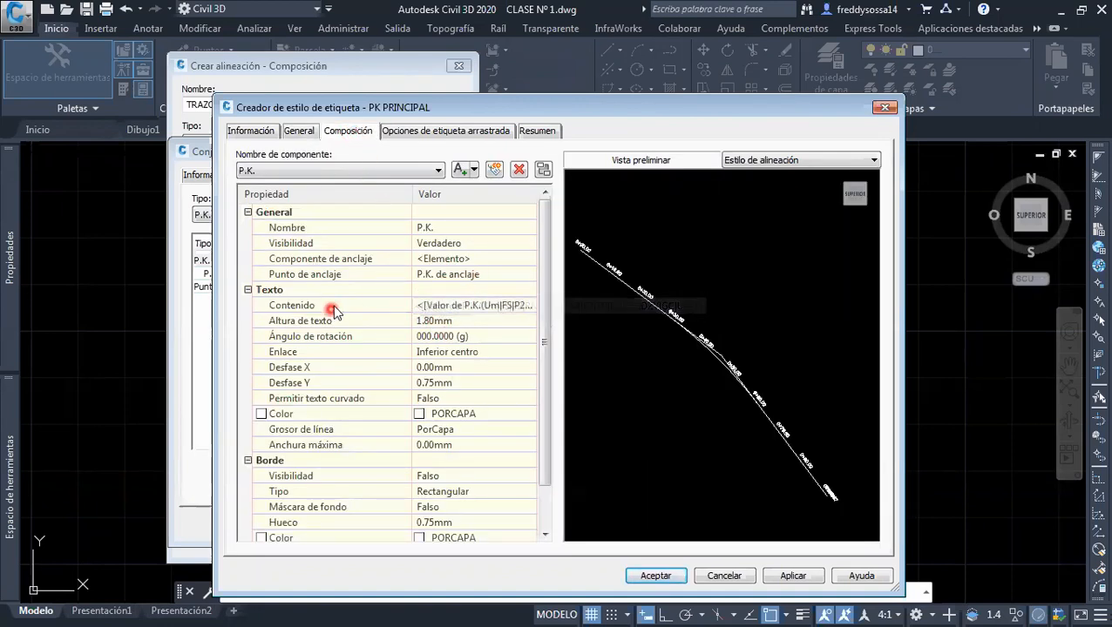
{"action": "left_click", "coordinate": [335, 307]}
{"action": "left_click", "coordinate": [490, 310]}
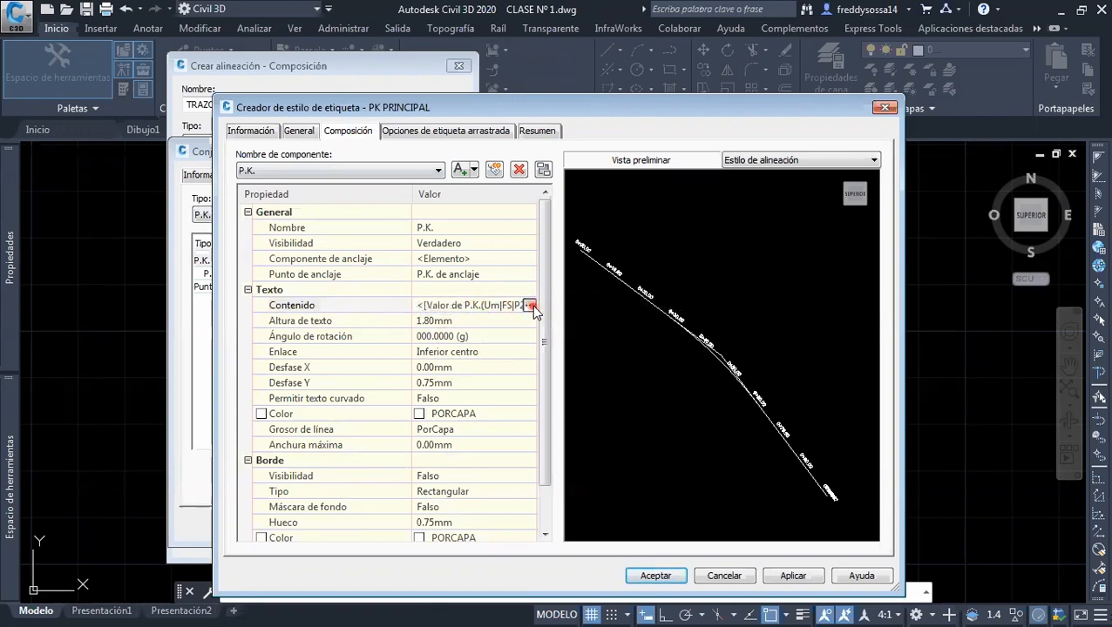
{"action": "left_click", "coordinate": [530, 306]}
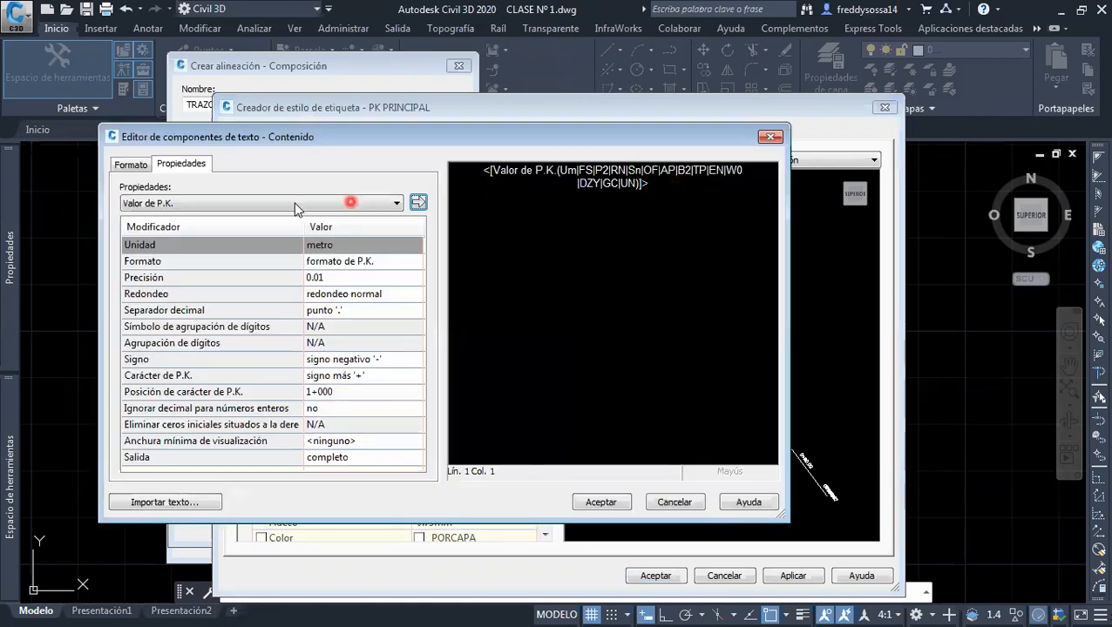
{"action": "left_click", "coordinate": [268, 202]}
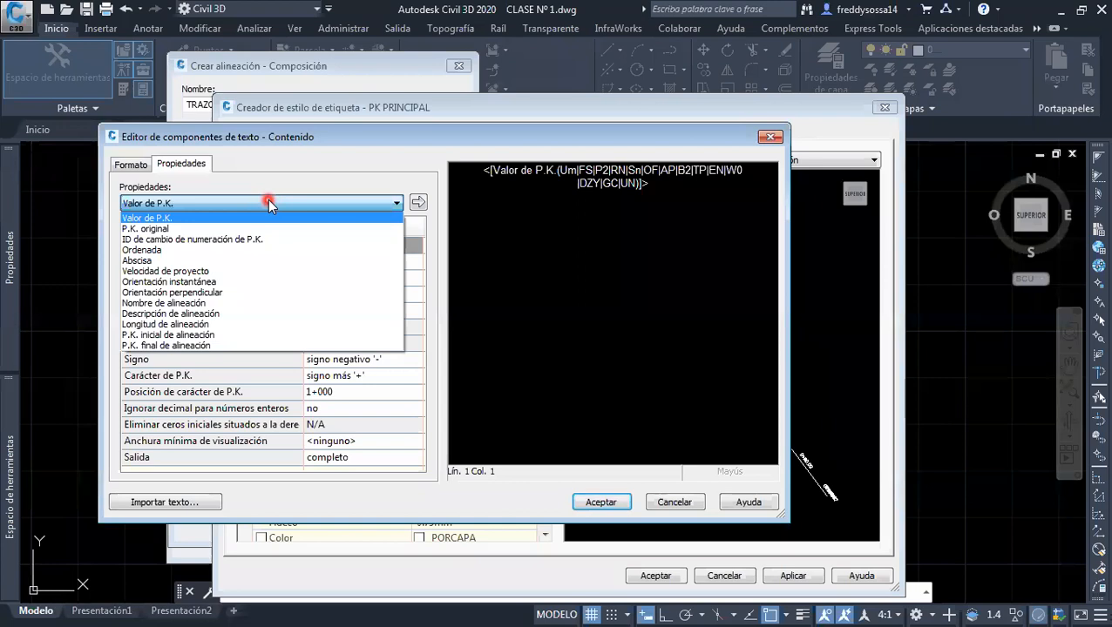
{"action": "left_click", "coordinate": [263, 151]}
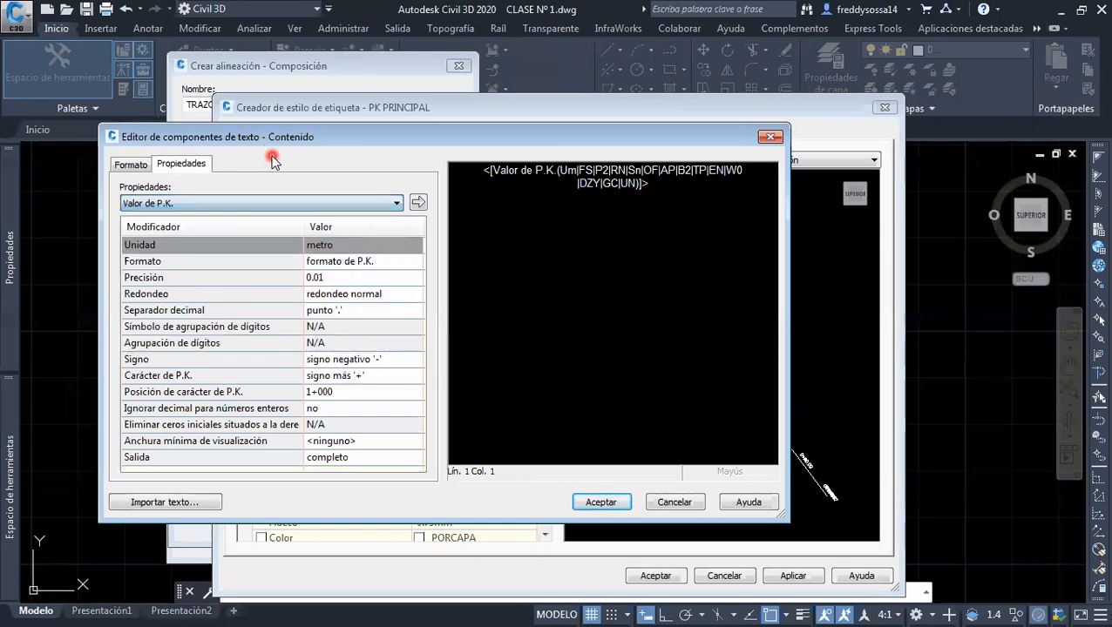
{"action": "left_click", "coordinate": [614, 168]}
{"action": "left_click", "coordinate": [663, 187]}
{"action": "left_click_drag", "start_coordinate": [663, 187], "coordinate": [466, 173]}
{"action": "left_click", "coordinate": [652, 186]}
{"action": "left_click", "coordinate": [677, 503]}
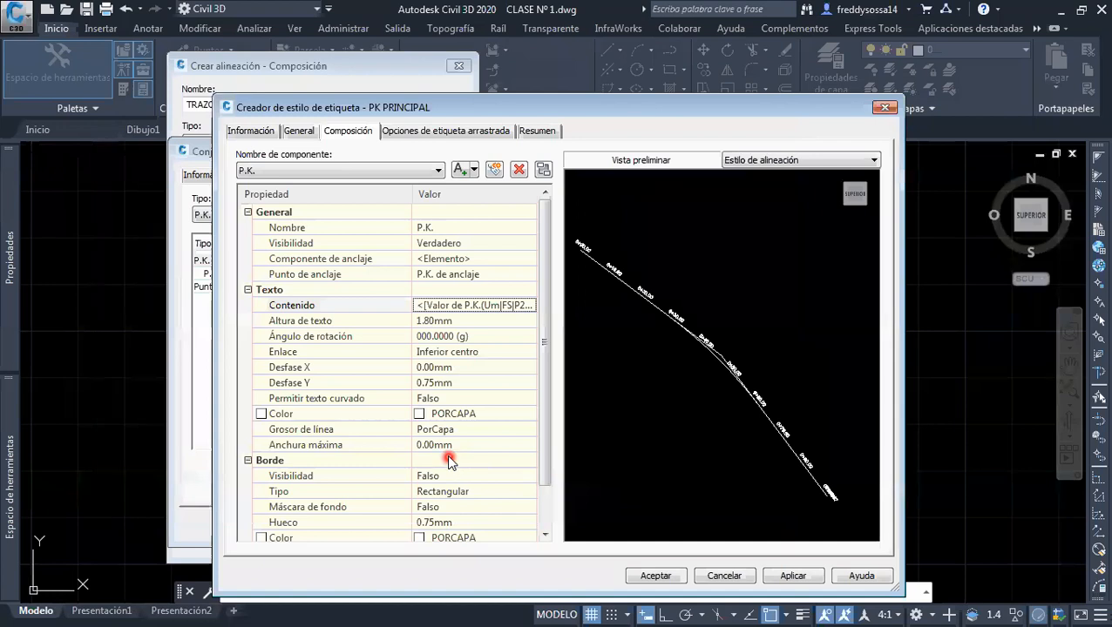
Set the P.K. component's text color to green (verde) and inspect the labels in the preview
{"action": "left_click", "coordinate": [496, 411]}
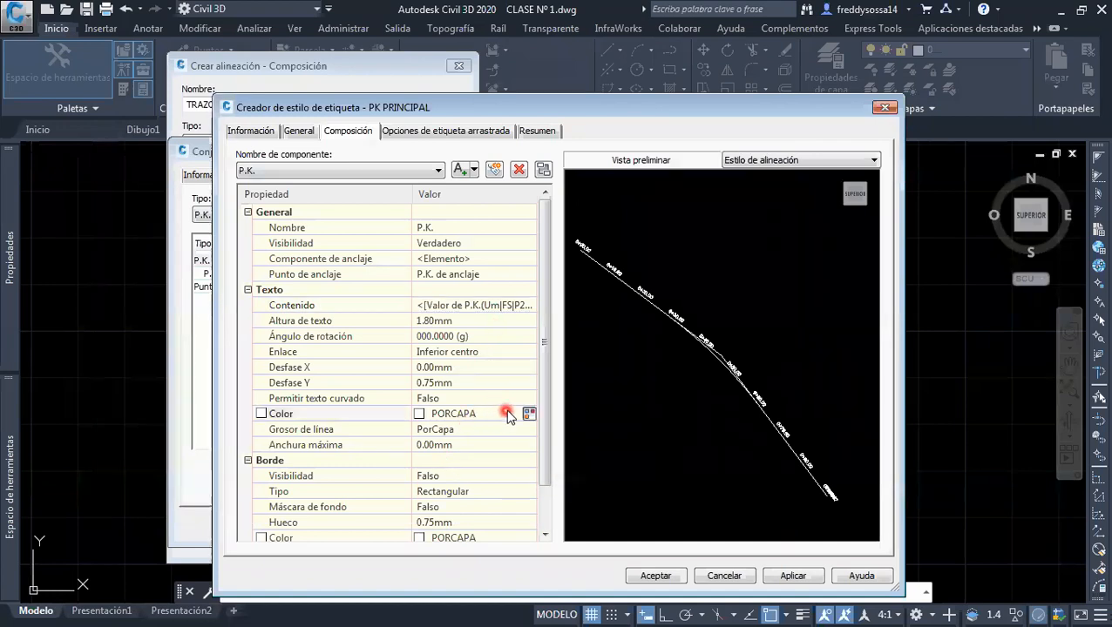
{"action": "left_click", "coordinate": [304, 413]}
{"action": "left_click", "coordinate": [514, 414]}
{"action": "left_click", "coordinate": [527, 413]}
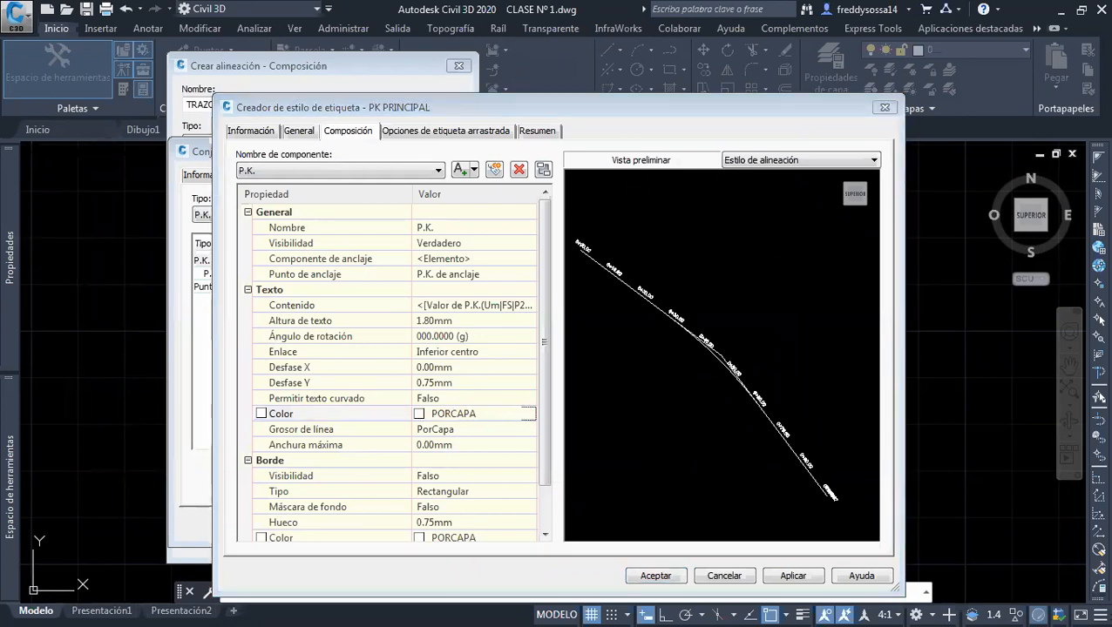
{"action": "left_click", "coordinate": [559, 385]}
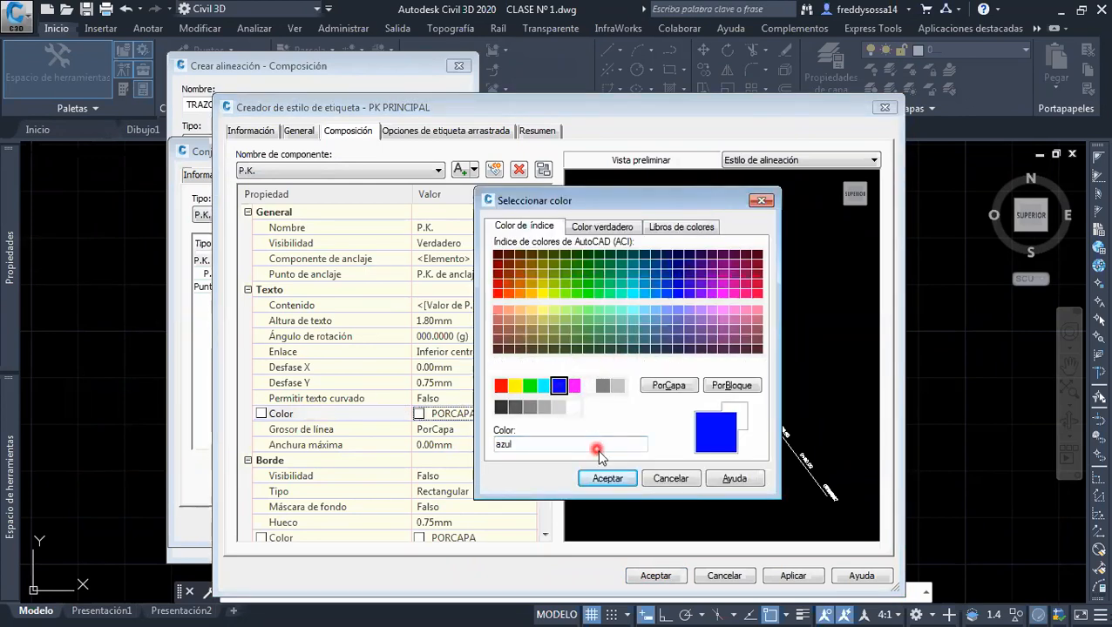
{"action": "left_click", "coordinate": [529, 385]}
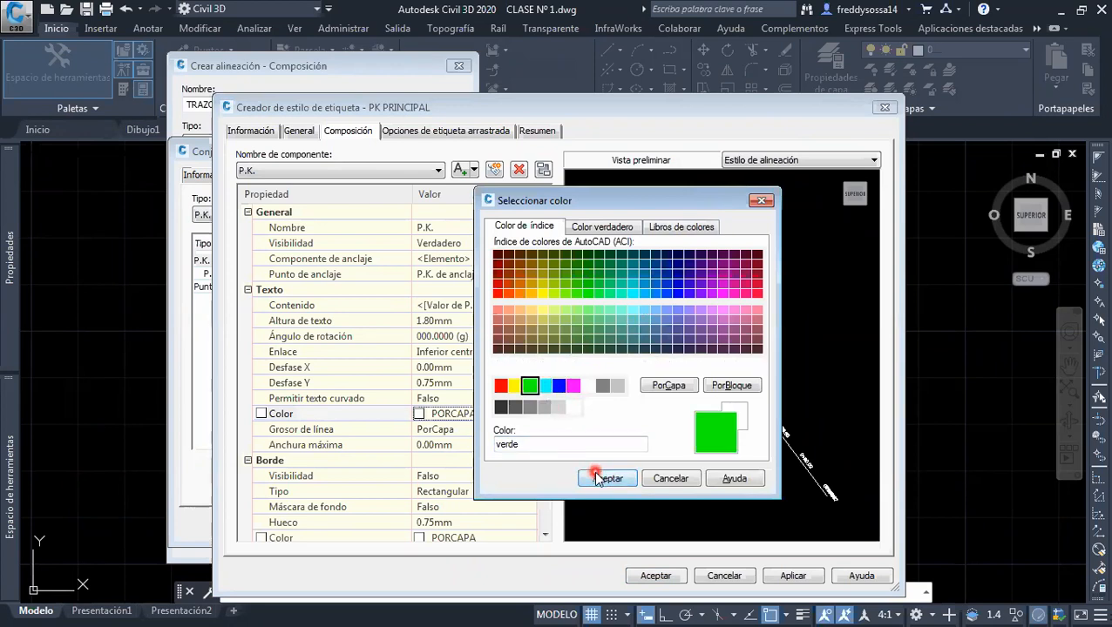
{"action": "left_click", "coordinate": [600, 479]}
{"action": "middle_click_drag", "start_coordinate": [676, 324], "coordinate": [694, 377]}
{"action": "middle_click_drag", "start_coordinate": [651, 340], "coordinate": [734, 352]}
{"action": "scroll", "coordinate": [686, 345], "scroll_direction": "up", "scroll_amount": 6}
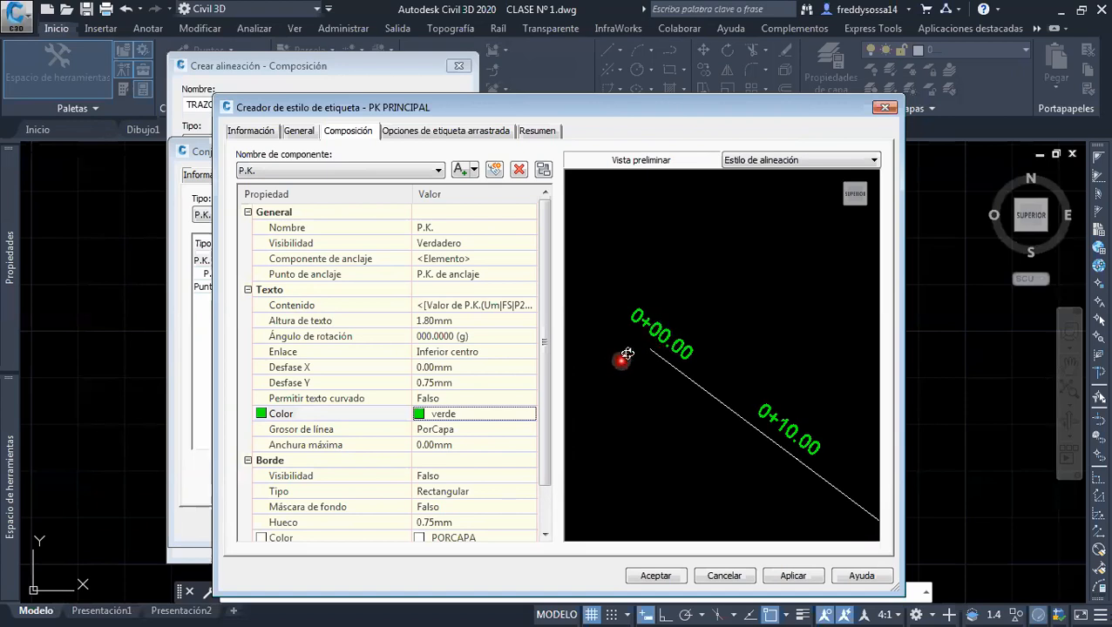
Set the station character position to 1+000 in the P.K. component's text content and update the Valor de P.K. expression
{"action": "left_click", "coordinate": [336, 305]}
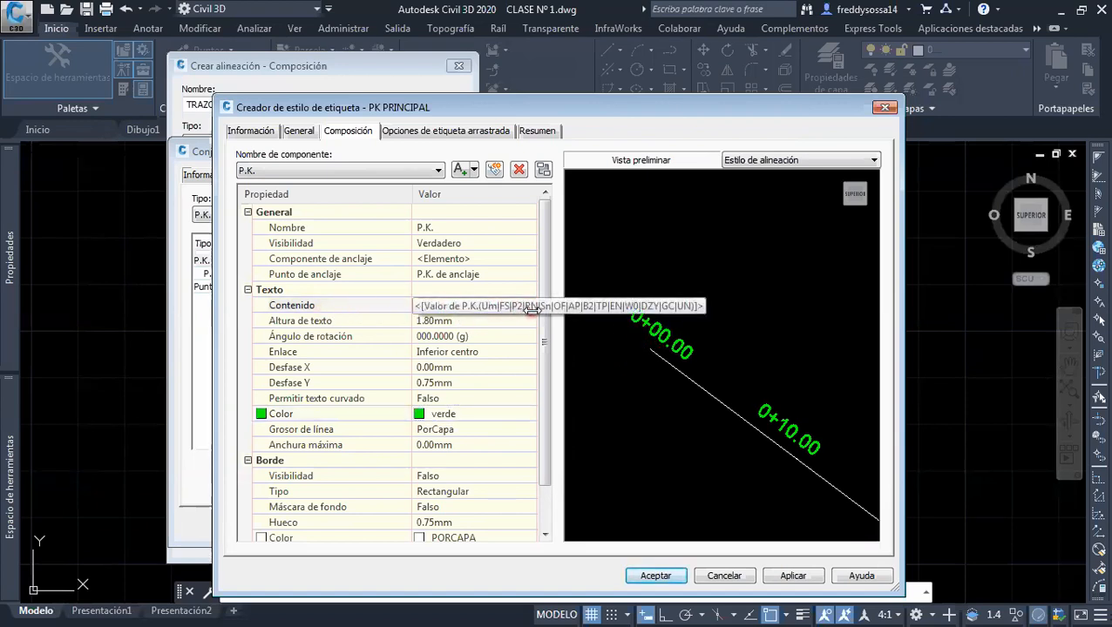
{"action": "left_click", "coordinate": [530, 306]}
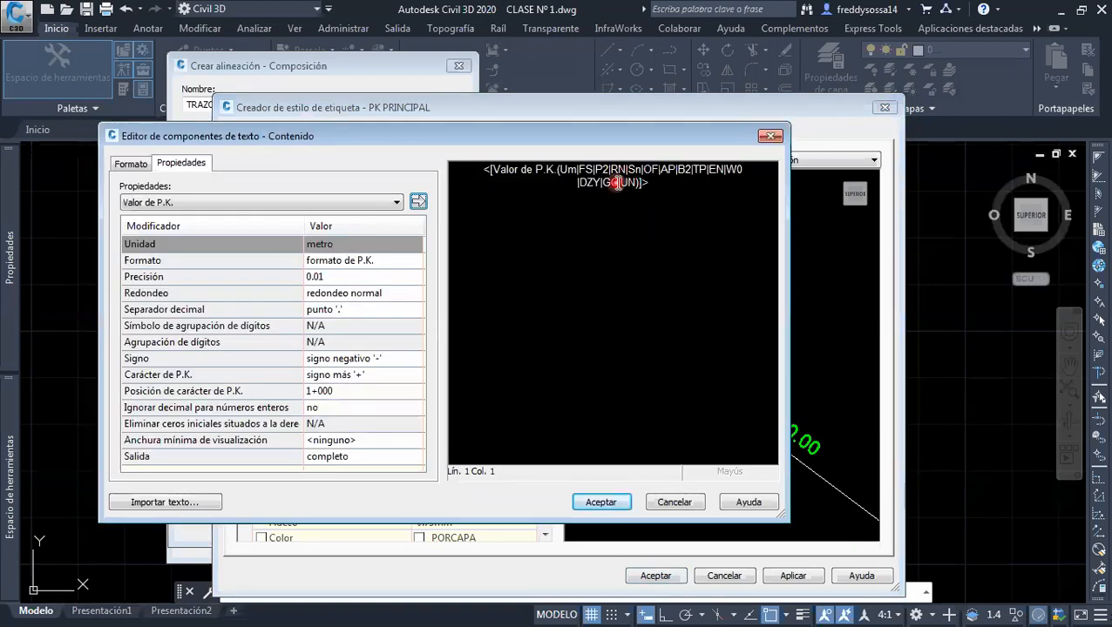
{"action": "left_click", "coordinate": [613, 184]}
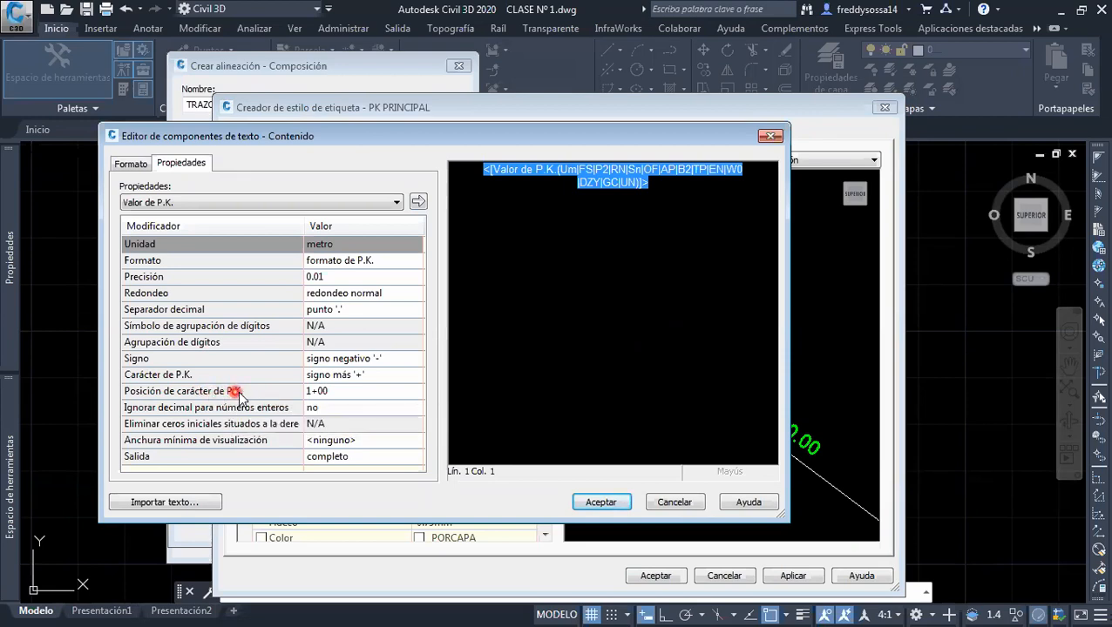
{"action": "left_click", "coordinate": [346, 392]}
{"action": "left_click", "coordinate": [349, 392]}
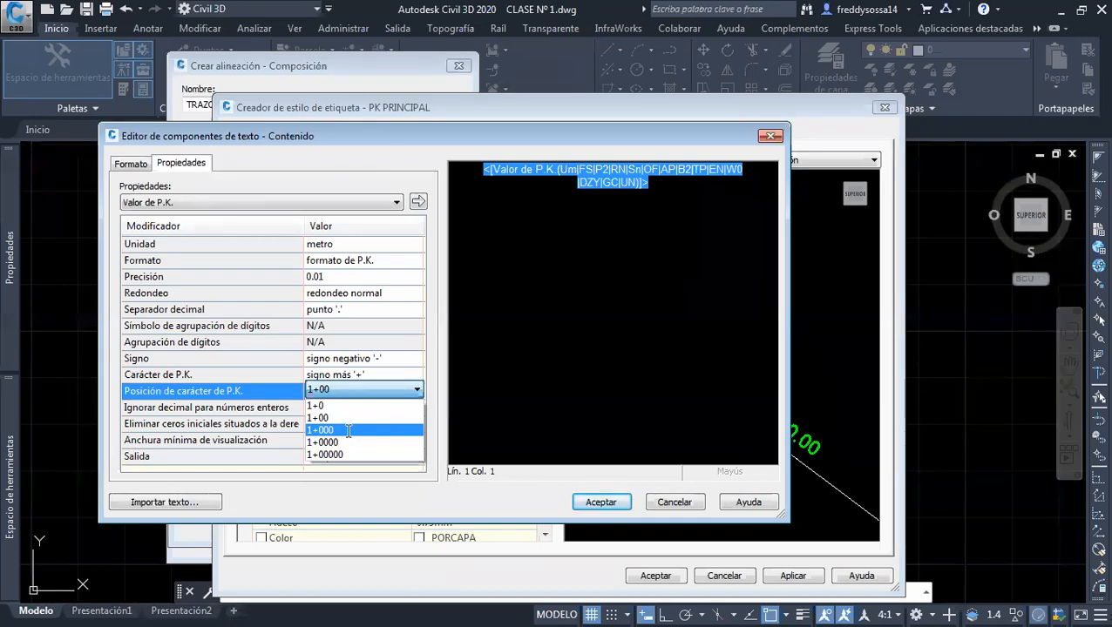
{"action": "left_click", "coordinate": [348, 431]}
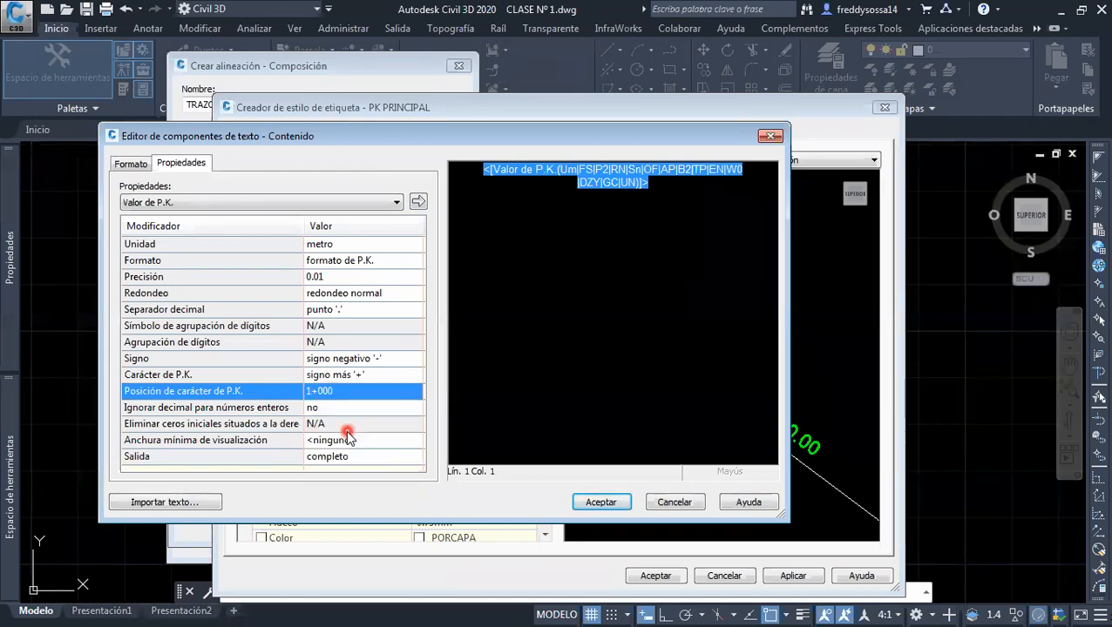
{"action": "left_click", "coordinate": [419, 202]}
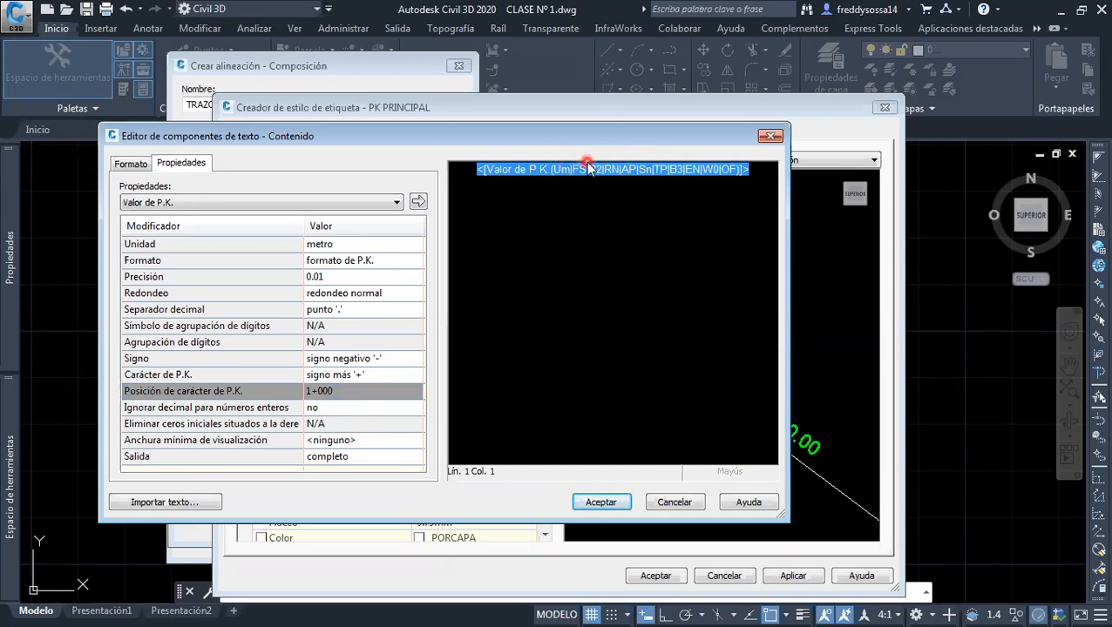
Change the font of the station value text to Arial Black, keep its PorBloque color, and accept the content
{"action": "left_click", "coordinate": [132, 165]}
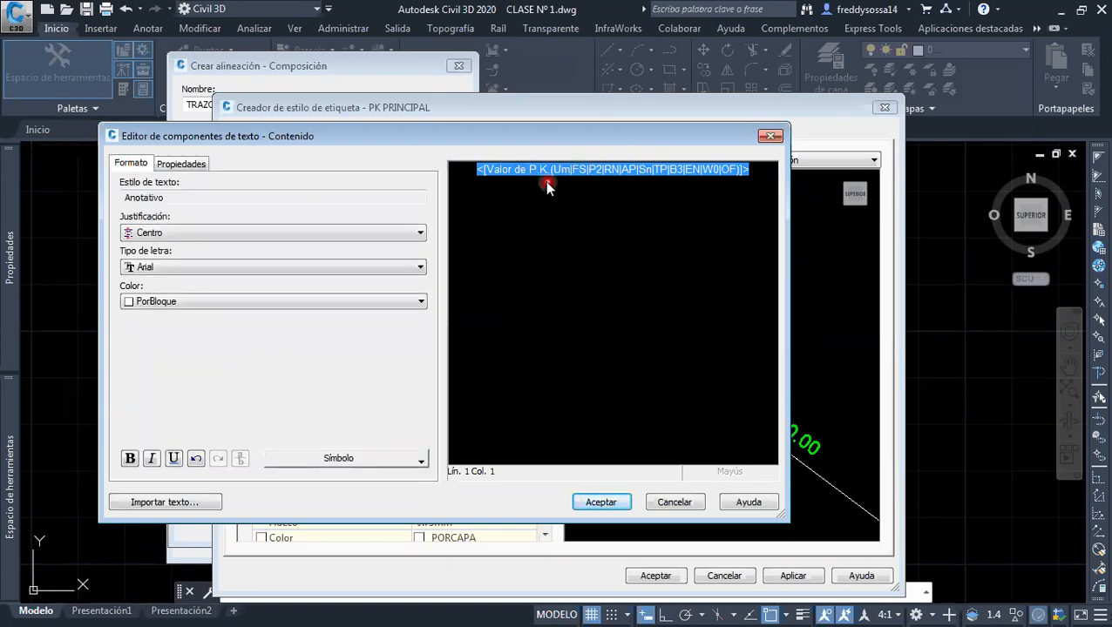
{"action": "left_click", "coordinate": [201, 266]}
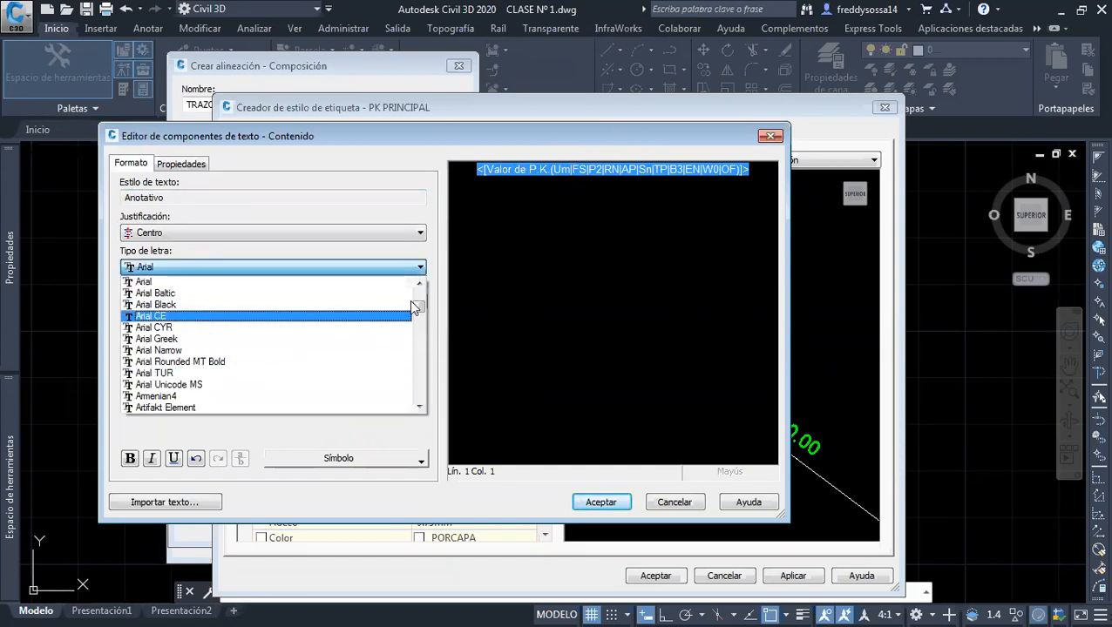
{"action": "mouse_move", "coordinate": [417, 310]}
{"action": "left_mouse_down"}
{"action": "mouse_move", "coordinate": [416, 375]}
{"action": "mouse_move", "coordinate": [416, 295]}
{"action": "mouse_move", "coordinate": [416, 325]}
{"action": "left_mouse_up"}
{"action": "left_click", "coordinate": [180, 294]}
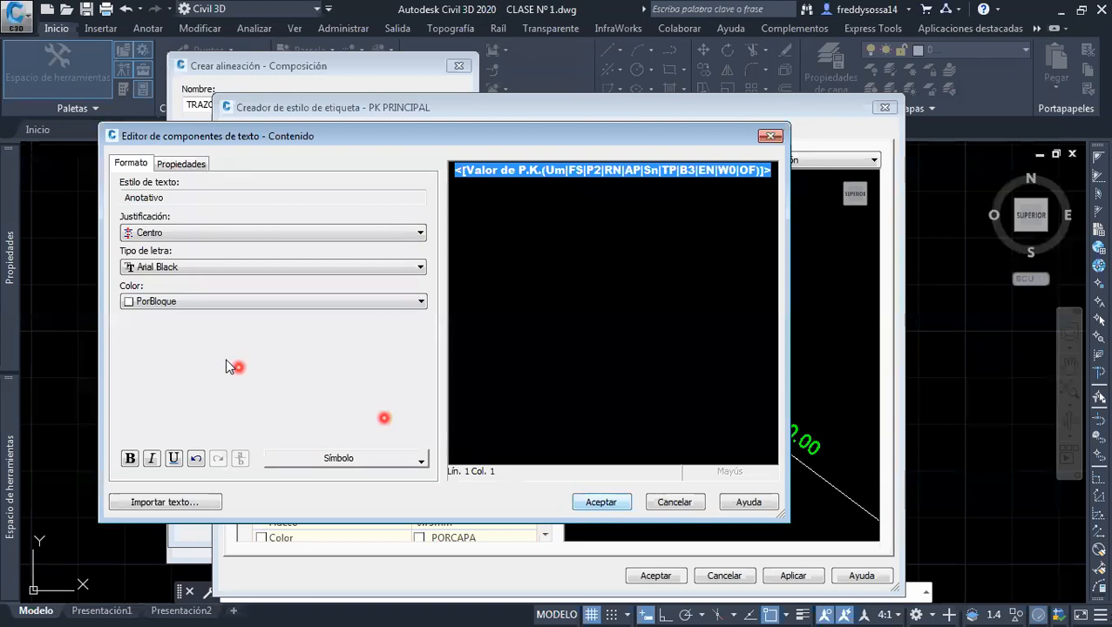
{"action": "left_click", "coordinate": [234, 304]}
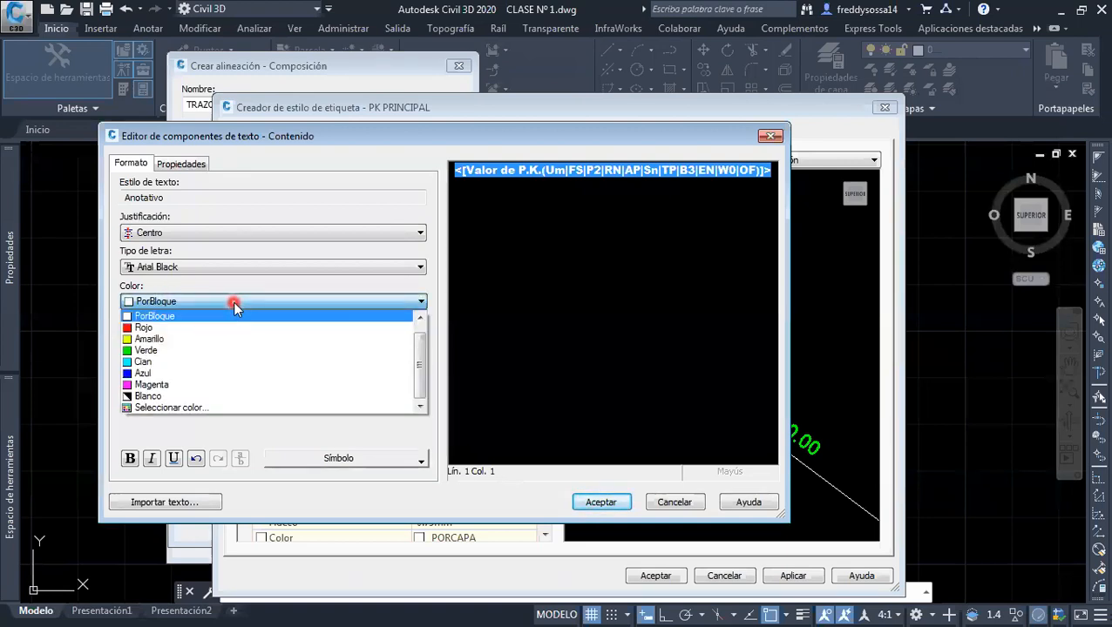
{"action": "left_click", "coordinate": [336, 302]}
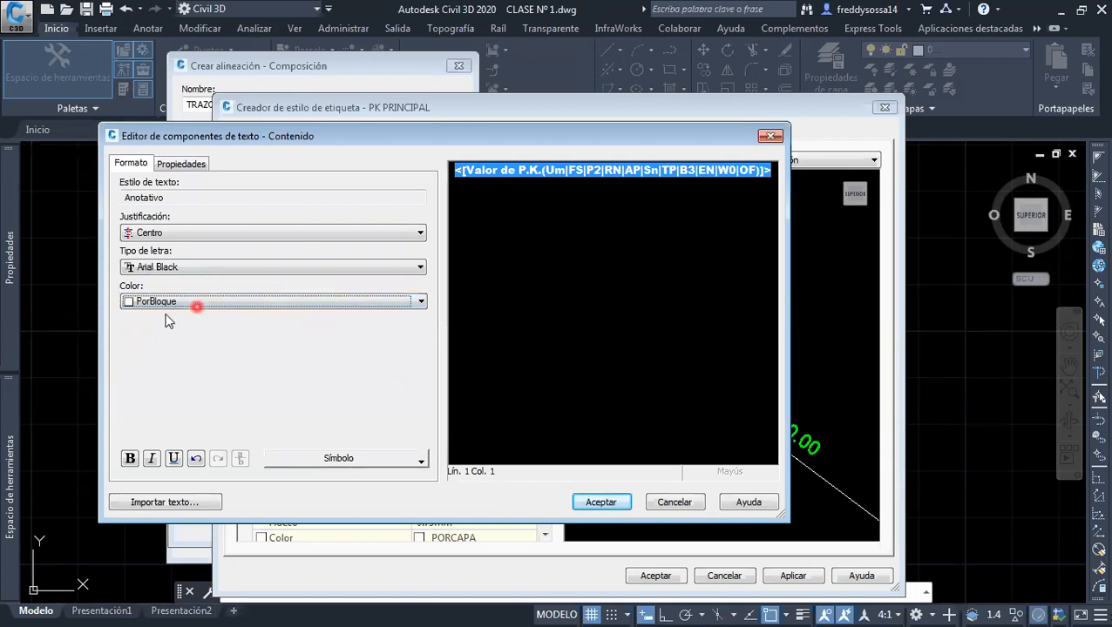
{"action": "left_click", "coordinate": [614, 504]}
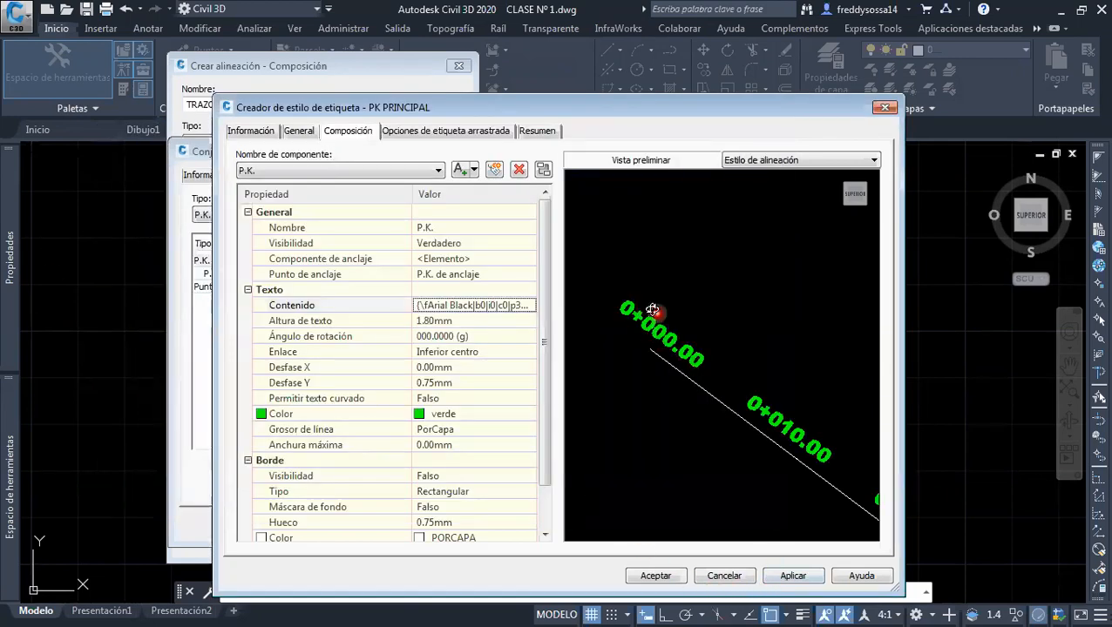
Set the rotation angle of the P.K. text component to 90 so the station labels stand perpendicular to the alignment
{"action": "left_click", "coordinate": [487, 346]}
{"action": "left_click", "coordinate": [491, 338]}
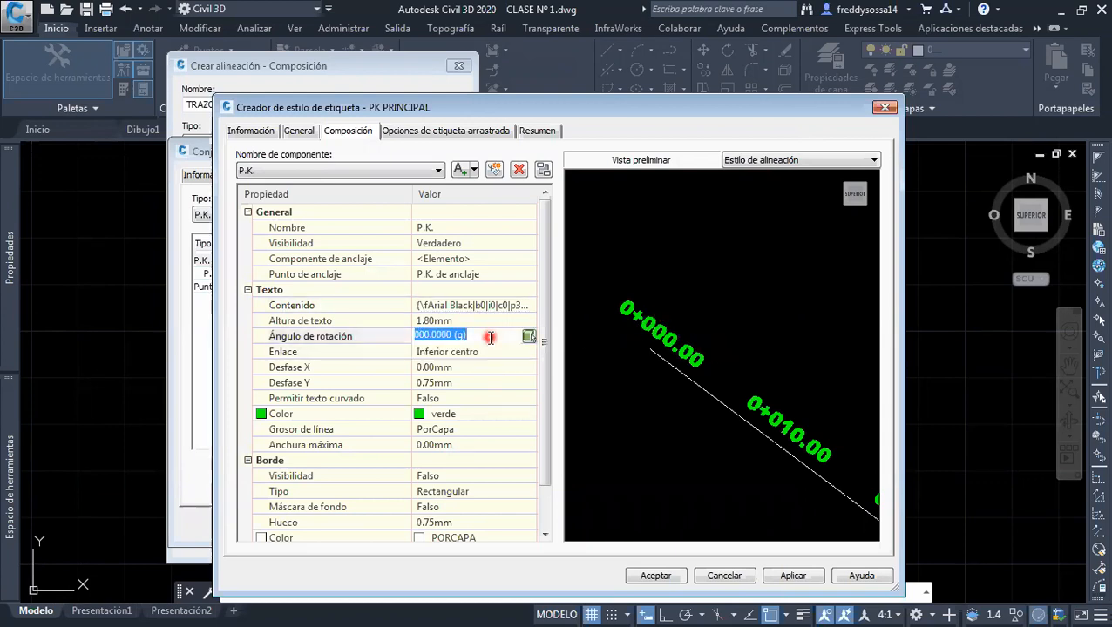
{"action": "type", "text": "90"}
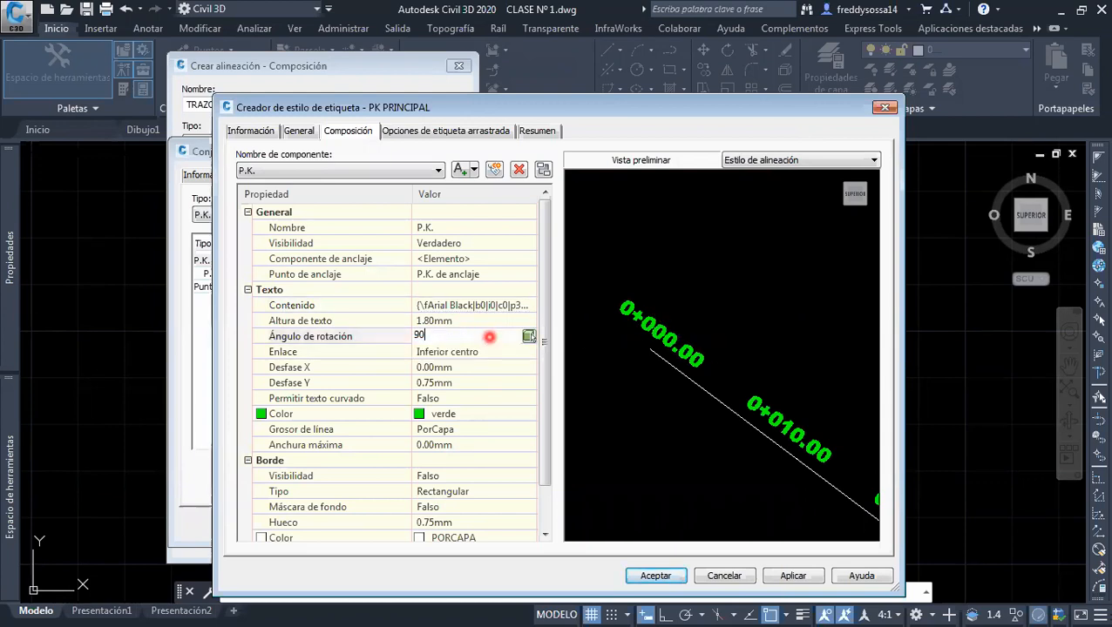
{"action": "key", "text": "Return"}
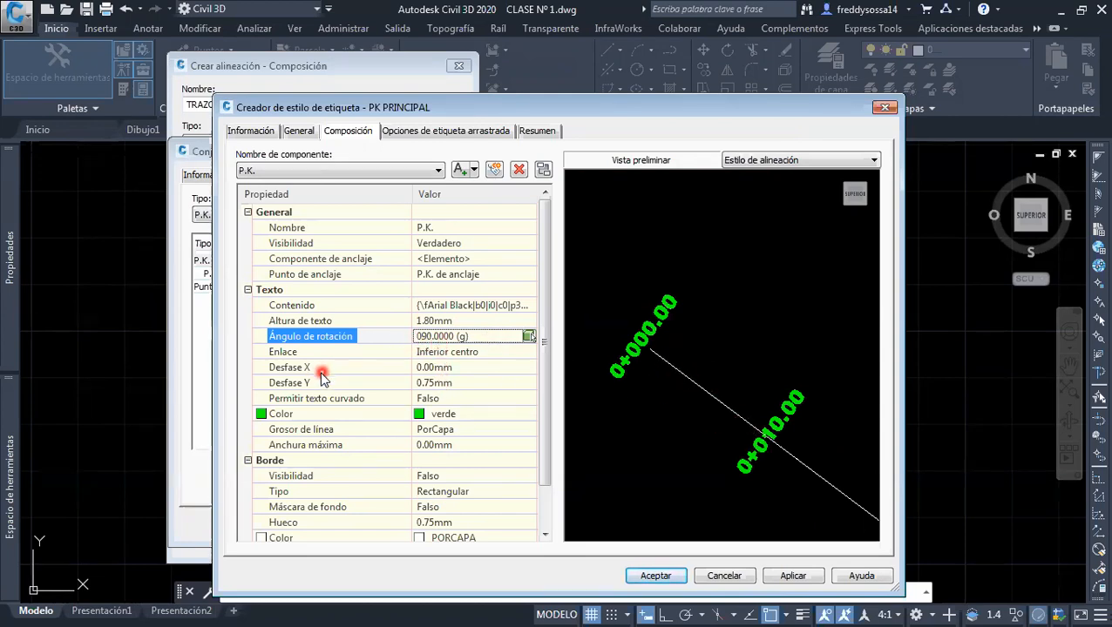
Try an X offset (Desfase X) of 2 mm on the P.K. text and return it to 0 mm
{"action": "left_click", "coordinate": [464, 369]}
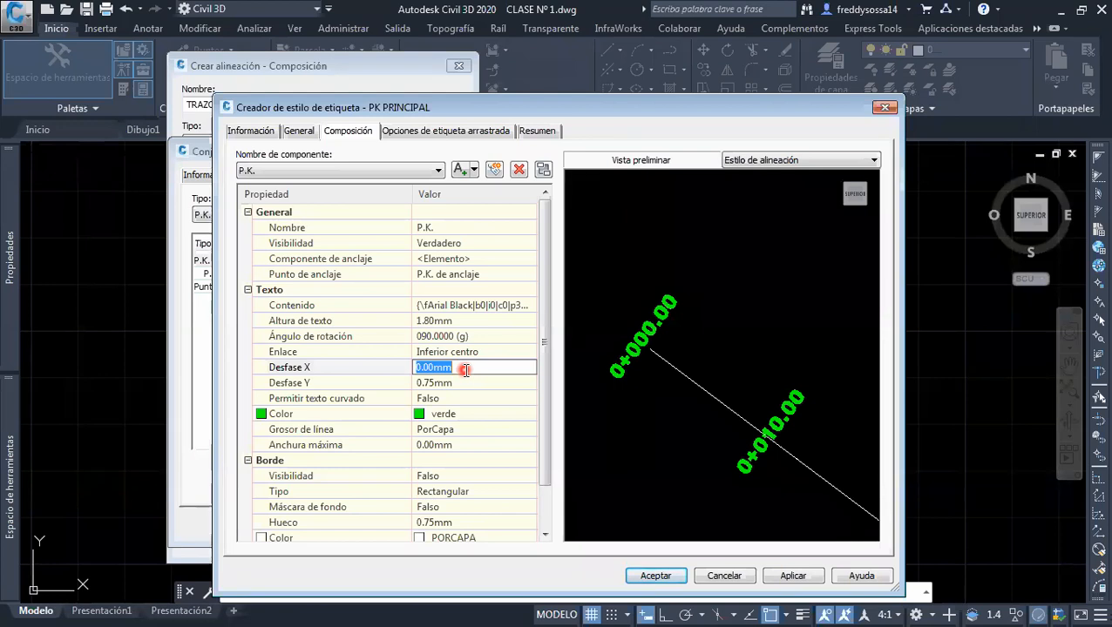
{"action": "type", "text": "2"}
{"action": "key", "text": "Return"}
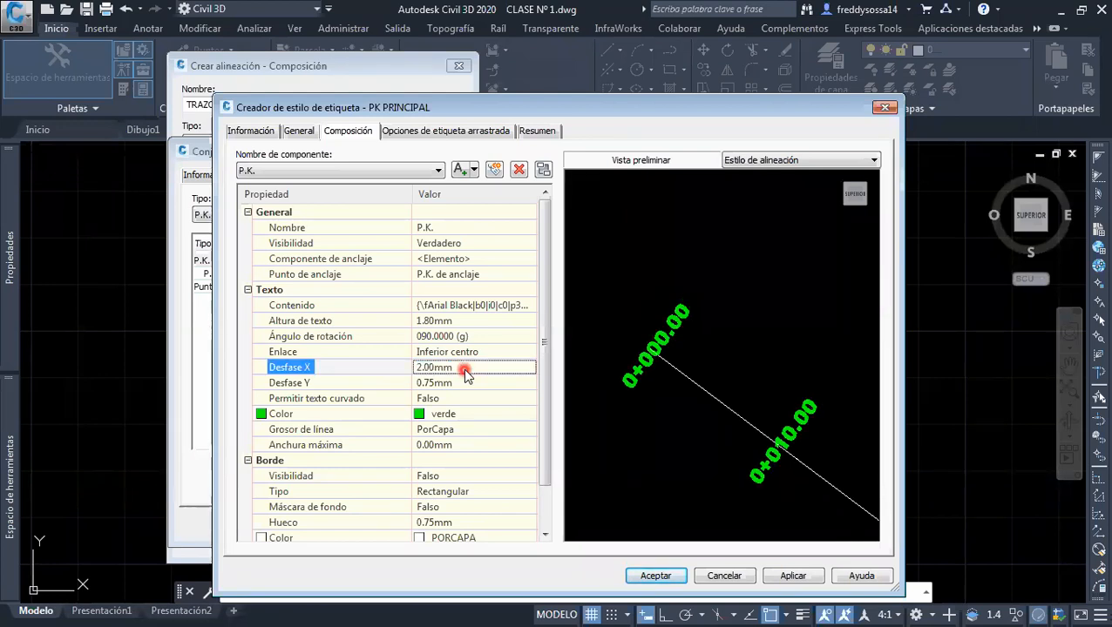
{"action": "left_click", "coordinate": [465, 372]}
{"action": "type", "text": "0"}
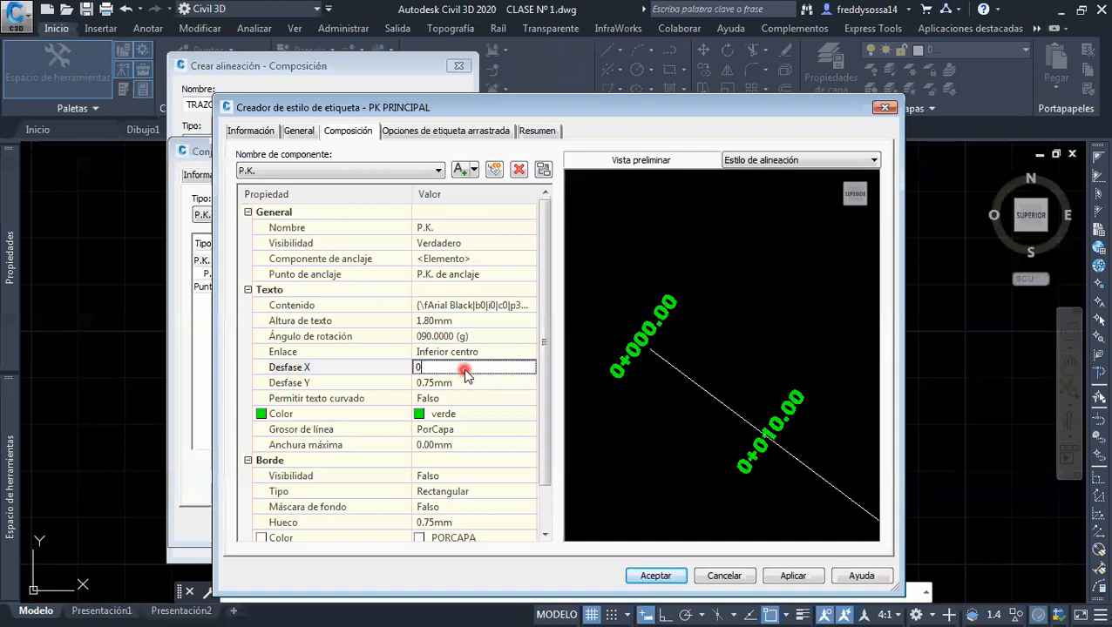
{"action": "key", "text": "Return"}
Try Y offsets (Desfase Y) of 5 mm and -5 mm on the P.K. text
{"action": "left_click", "coordinate": [466, 383]}
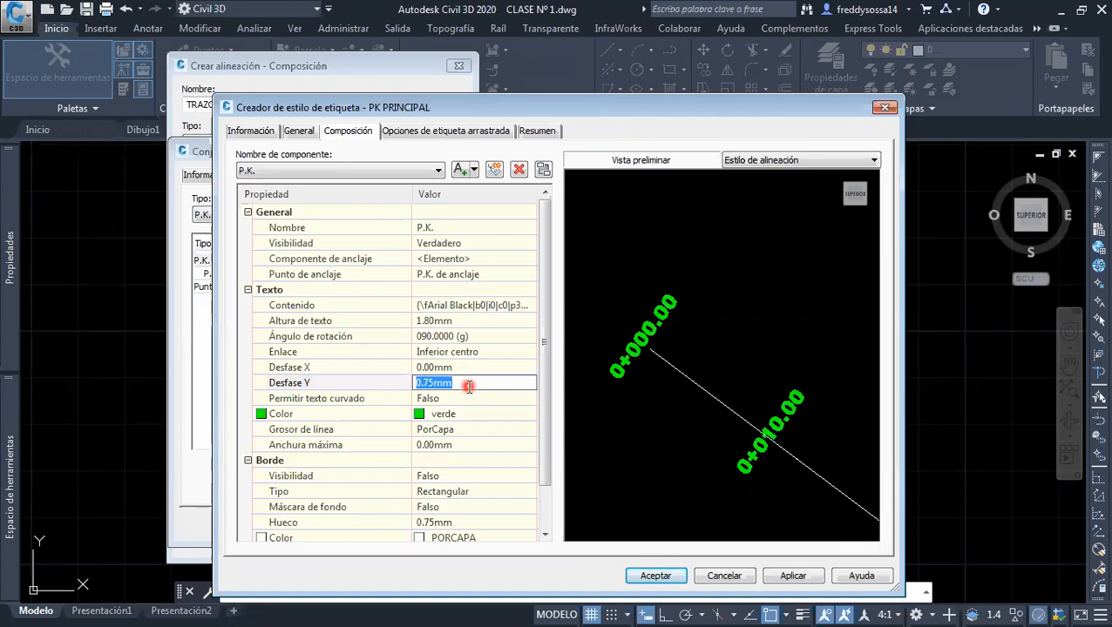
{"action": "type", "text": "5"}
{"action": "key", "text": "Return"}
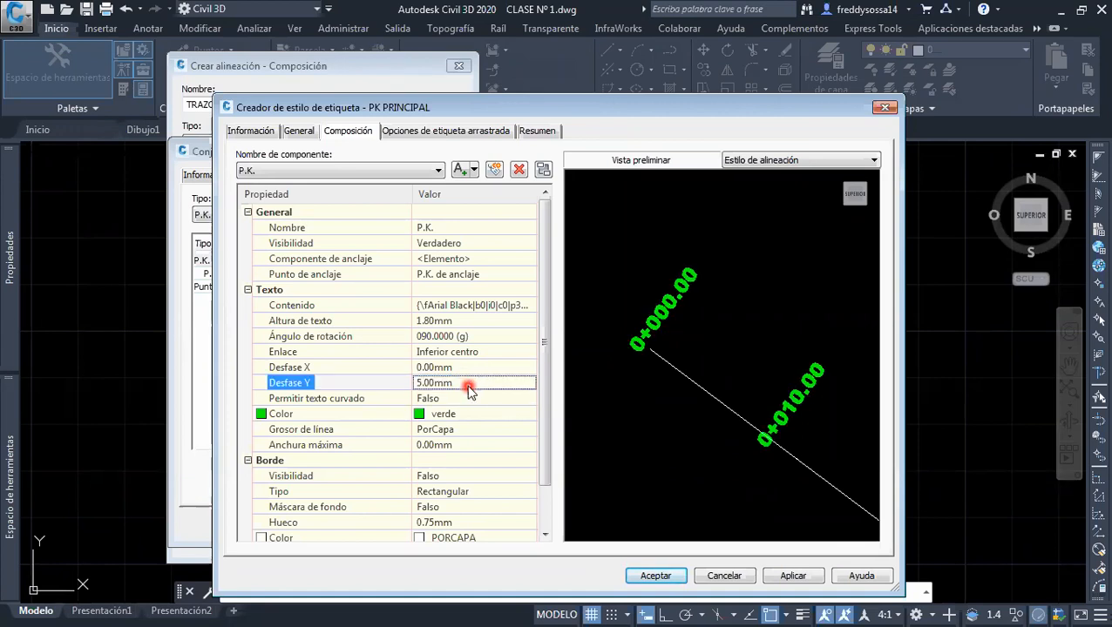
{"action": "left_click", "coordinate": [468, 389]}
{"action": "type", "text": "-5"}
{"action": "key", "text": "Return"}
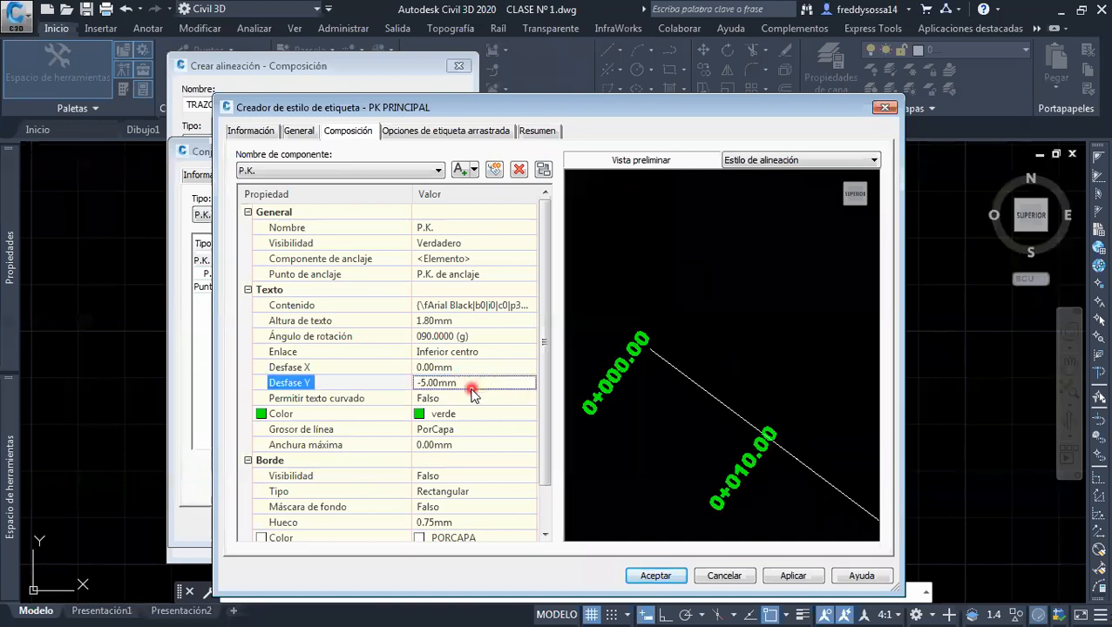
Set the P.K. text's Y offset to -7 mm and accept PK PRINCIPAL as the label style for the main stations
{"action": "left_click", "coordinate": [470, 390]}
{"action": "type", "text": "-7"}
{"action": "key", "text": "Return"}
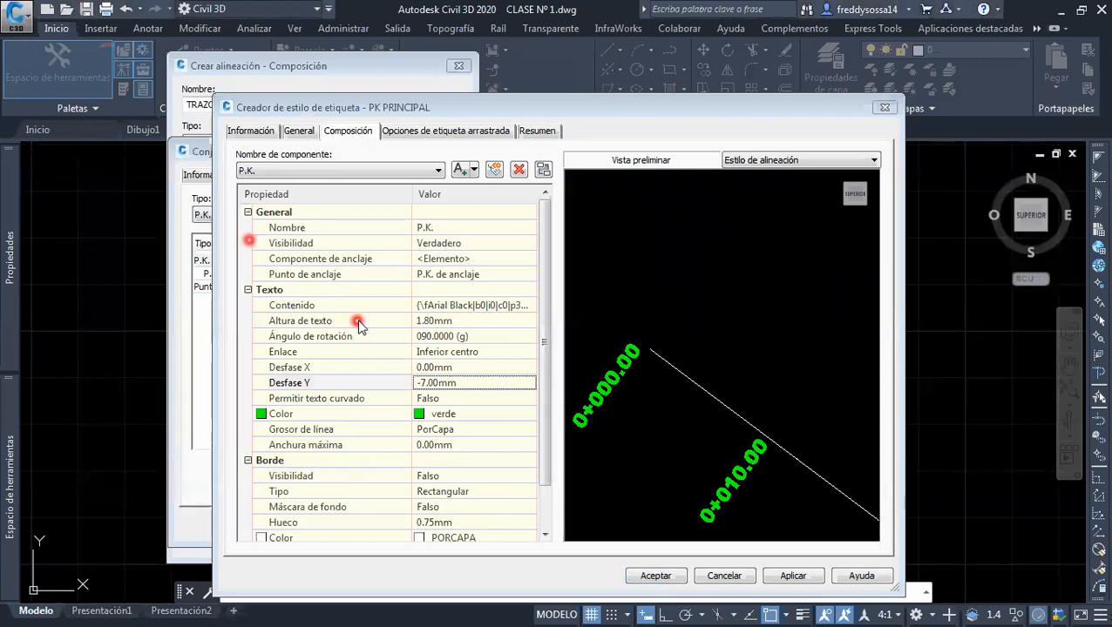
{"action": "left_click", "coordinate": [781, 576]}
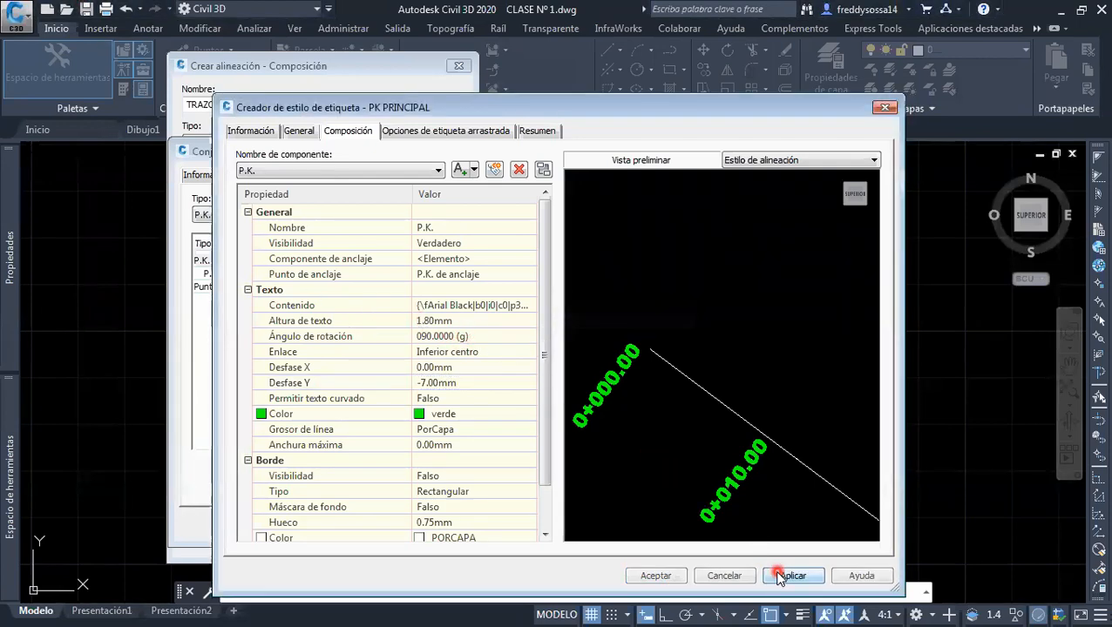
{"action": "left_click", "coordinate": [658, 576]}
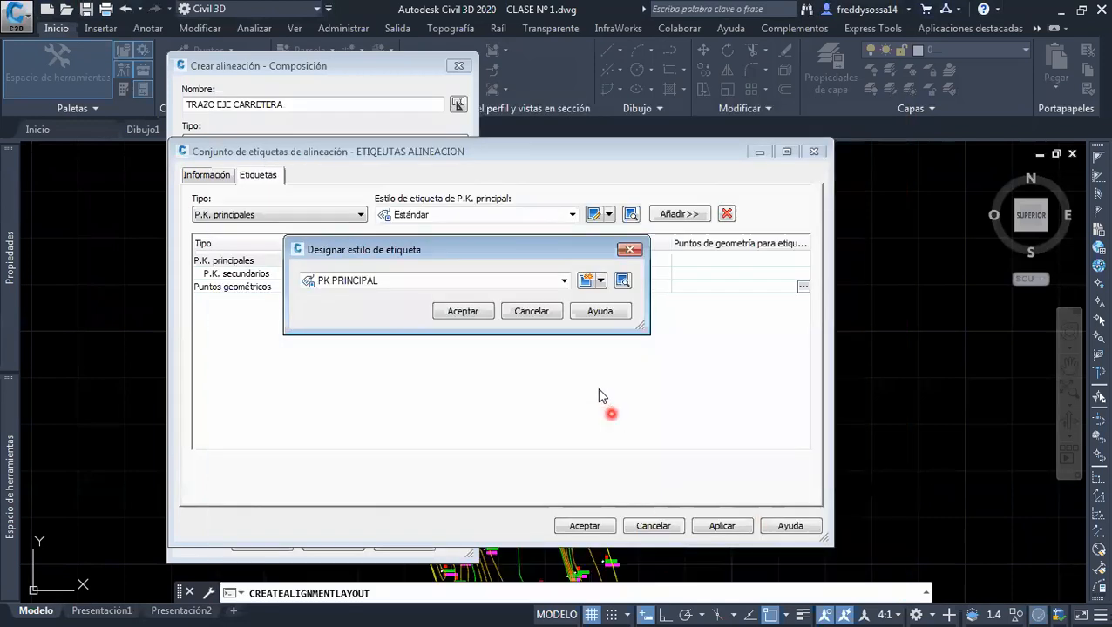
{"action": "left_click", "coordinate": [452, 315]}
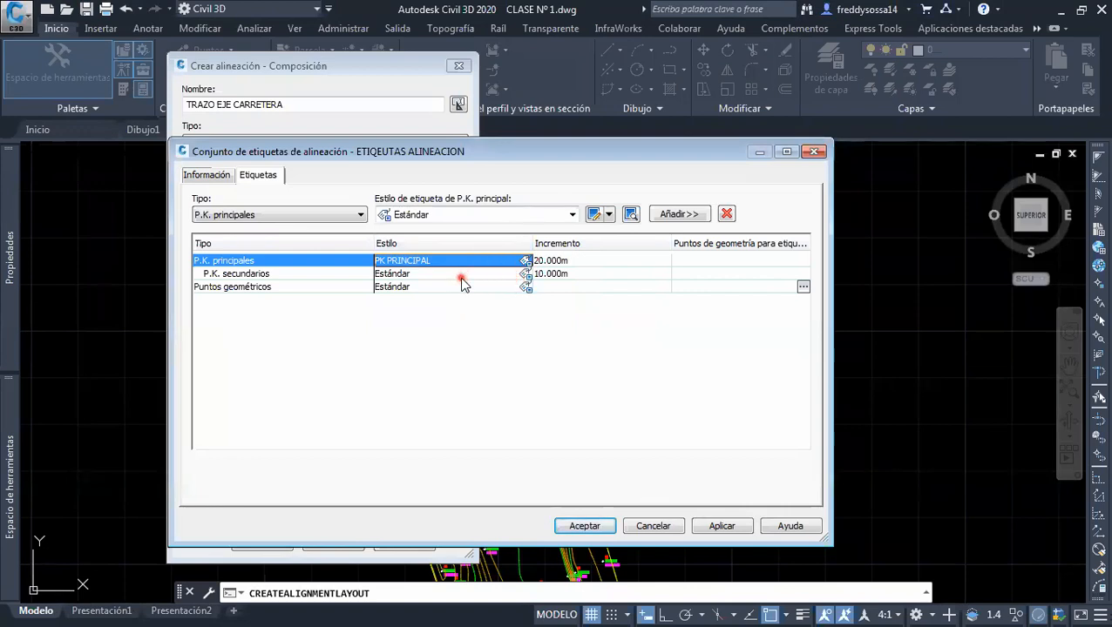
Open the Estándar label style assigned to P.K. secundarios for editing
{"action": "left_click", "coordinate": [460, 275]}
{"action": "left_click", "coordinate": [527, 274]}
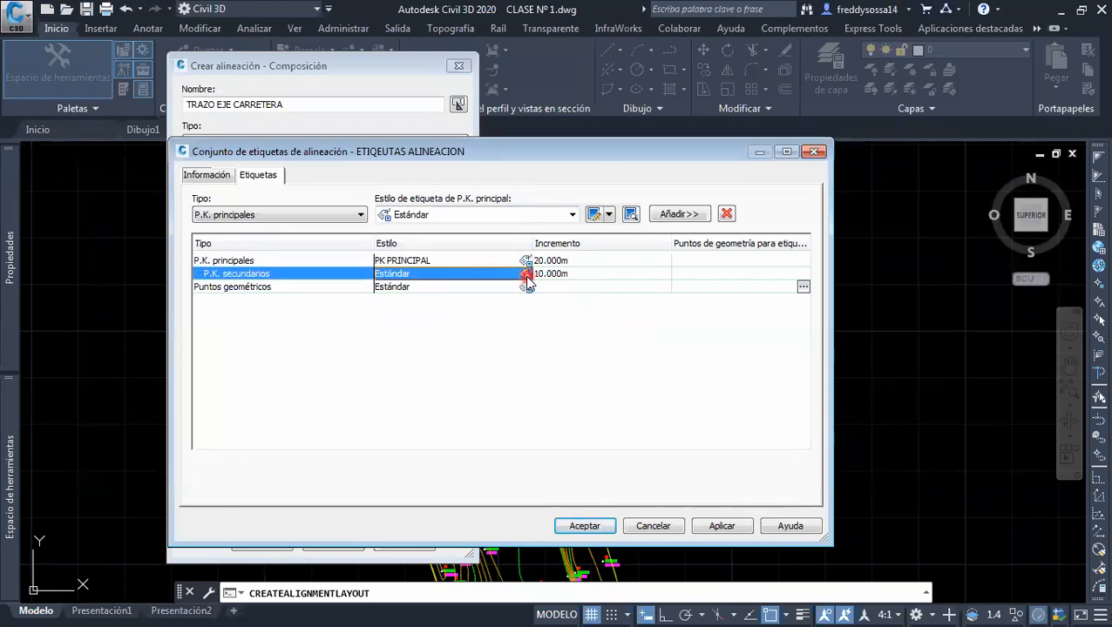
{"action": "left_click", "coordinate": [562, 281]}
{"action": "left_click", "coordinate": [563, 280]}
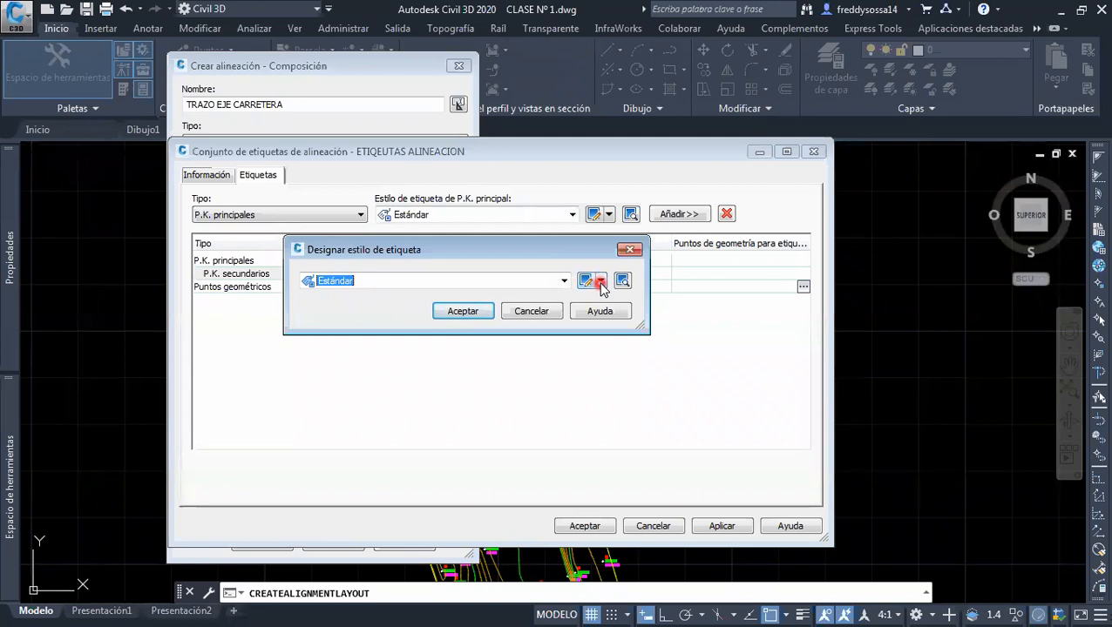
{"action": "left_click", "coordinate": [600, 282]}
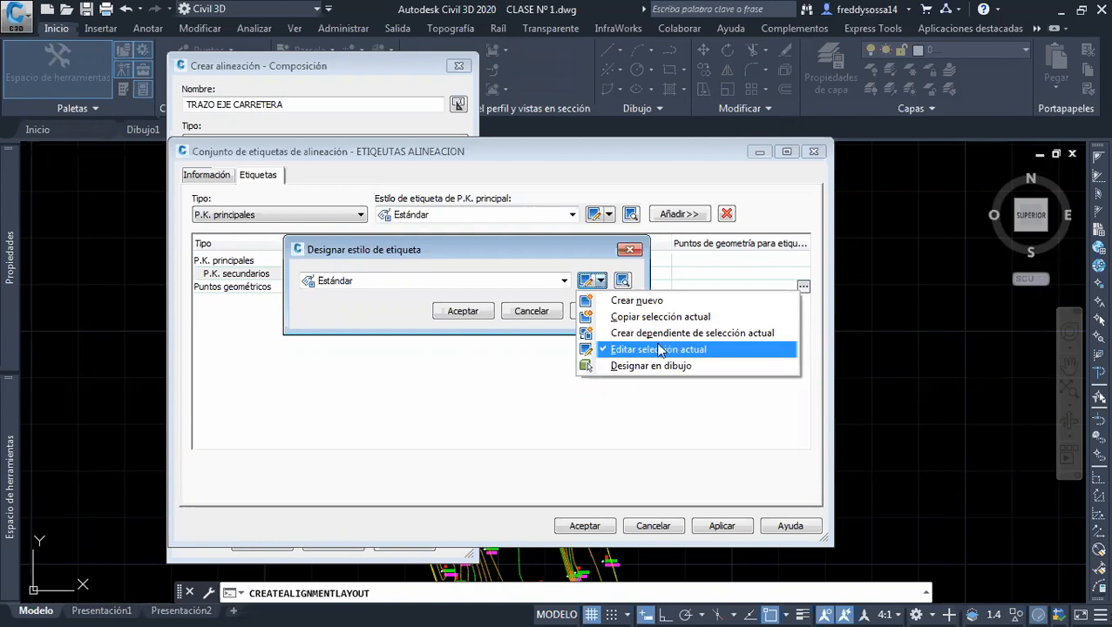
{"action": "left_click", "coordinate": [625, 351]}
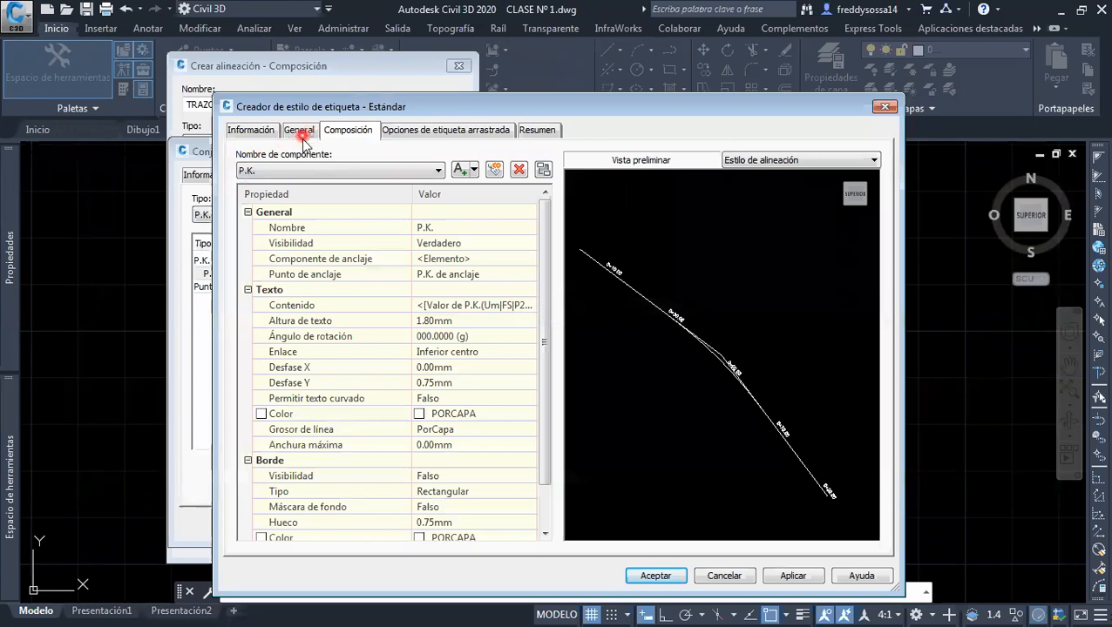
Set the label visibility of the secondary stations' Estándar style to Falso and accept the style assignment
{"action": "left_click", "coordinate": [304, 134]}
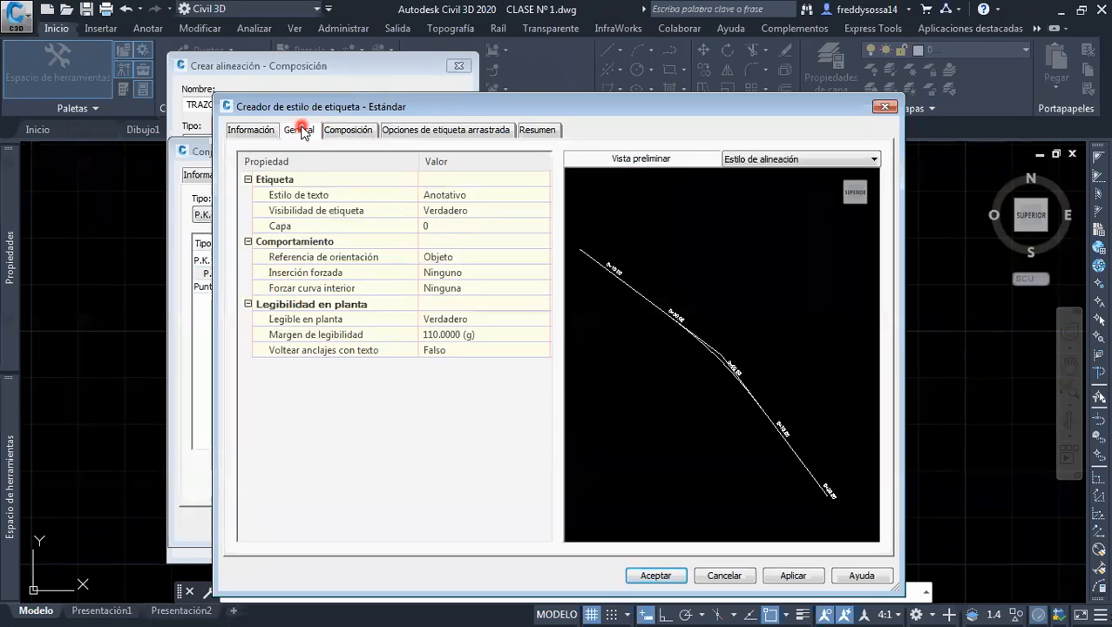
{"action": "left_click", "coordinate": [497, 212]}
{"action": "left_click", "coordinate": [500, 211]}
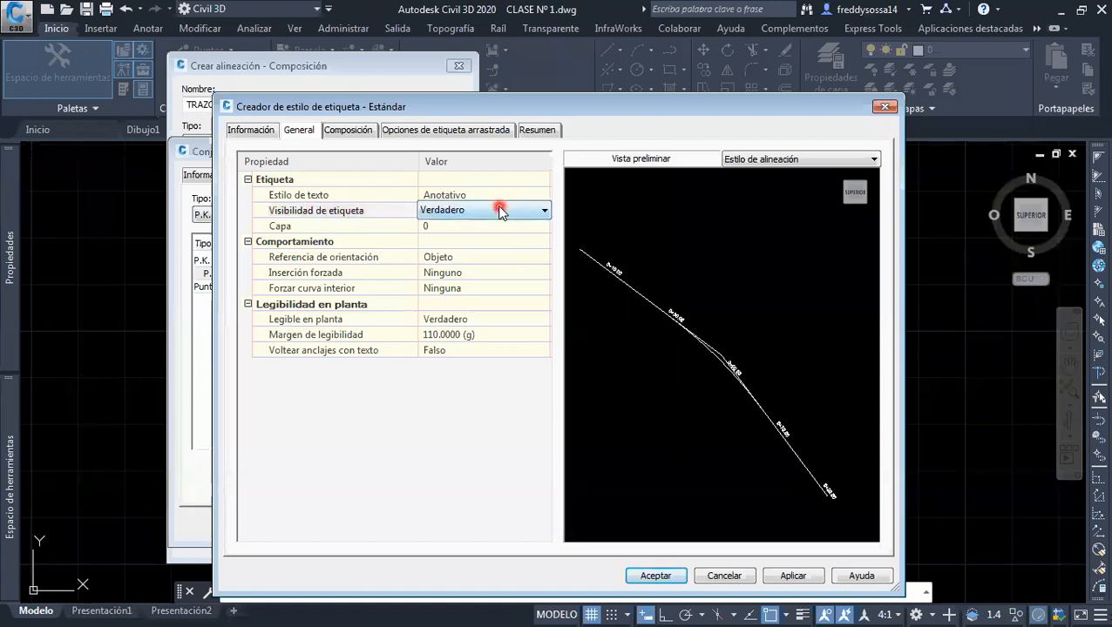
{"action": "left_click", "coordinate": [478, 227]}
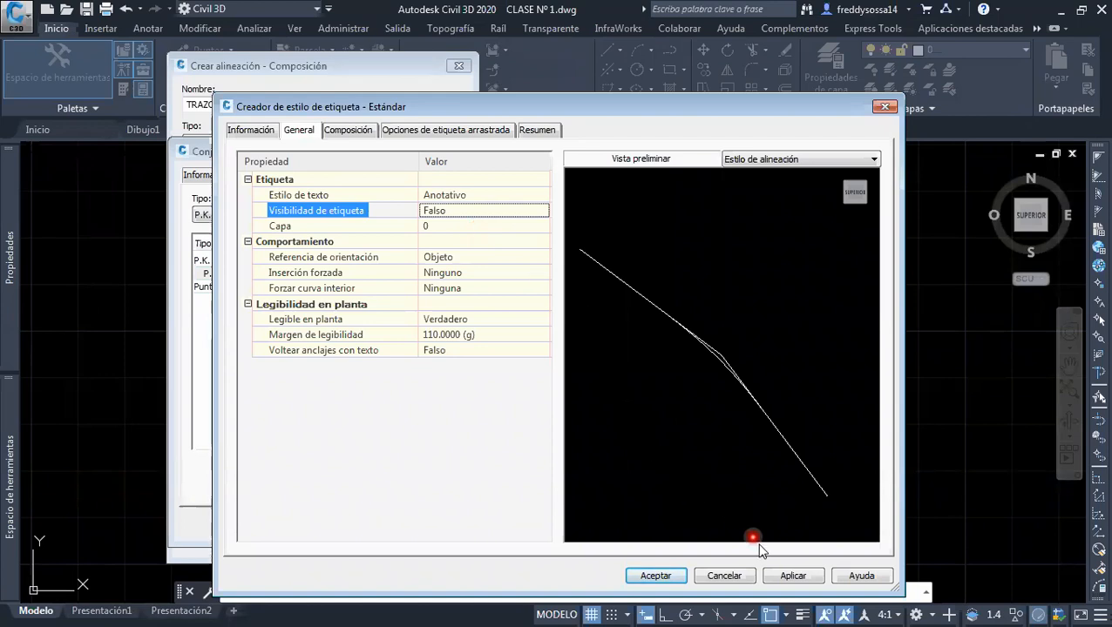
{"action": "left_click", "coordinate": [708, 578]}
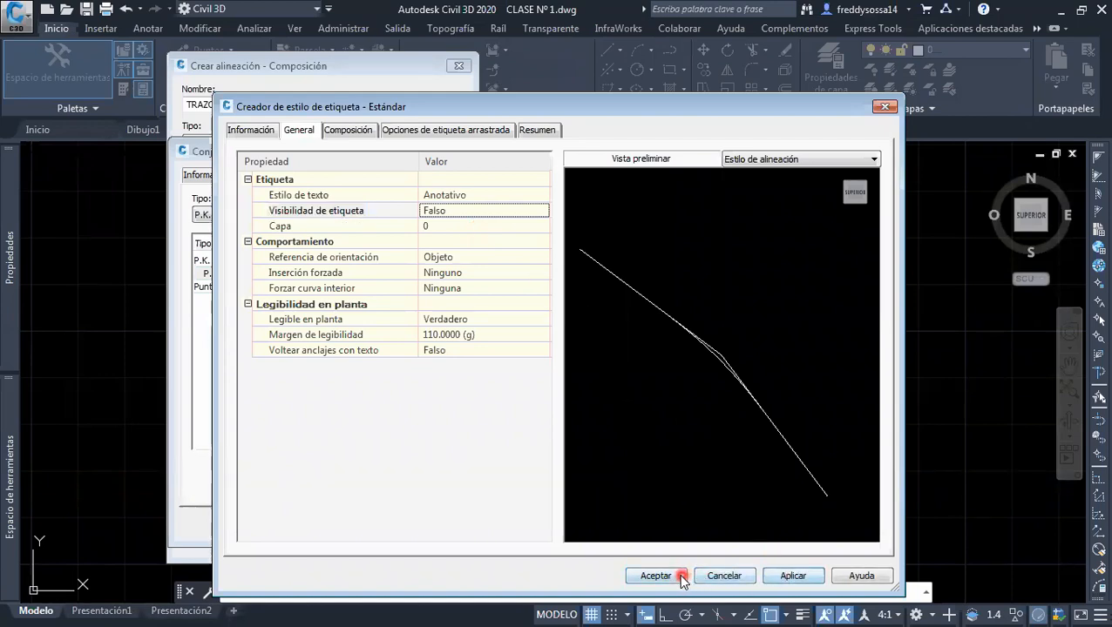
{"action": "left_click", "coordinate": [673, 576]}
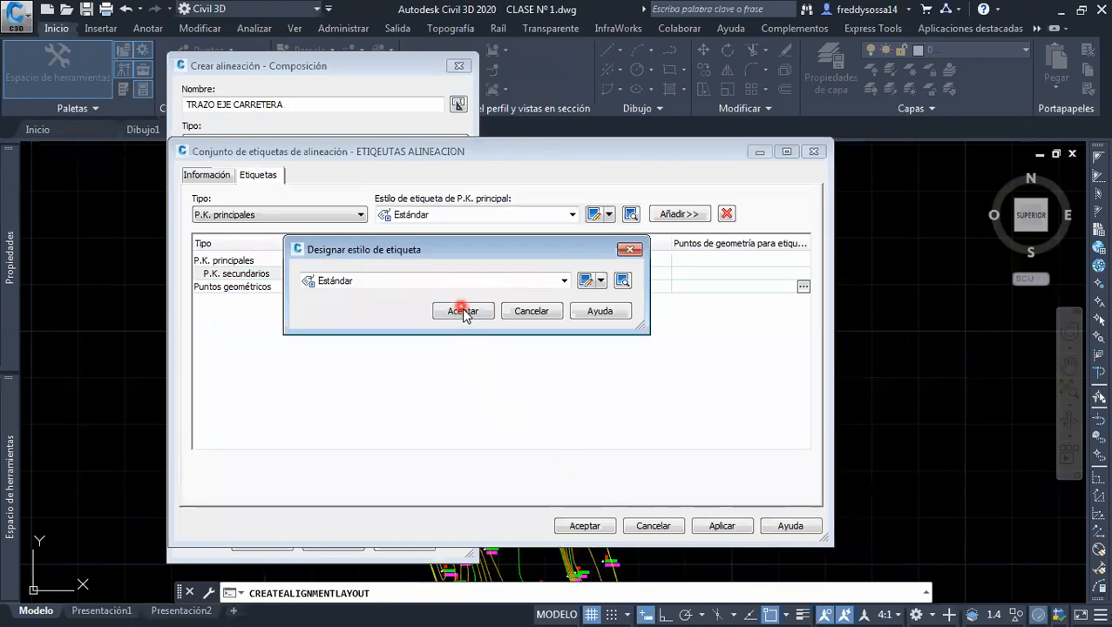
{"action": "left_click", "coordinate": [462, 311]}
Create a copy of the Estándar label style assigned to Puntos geométricos
{"action": "left_click", "coordinate": [277, 293]}
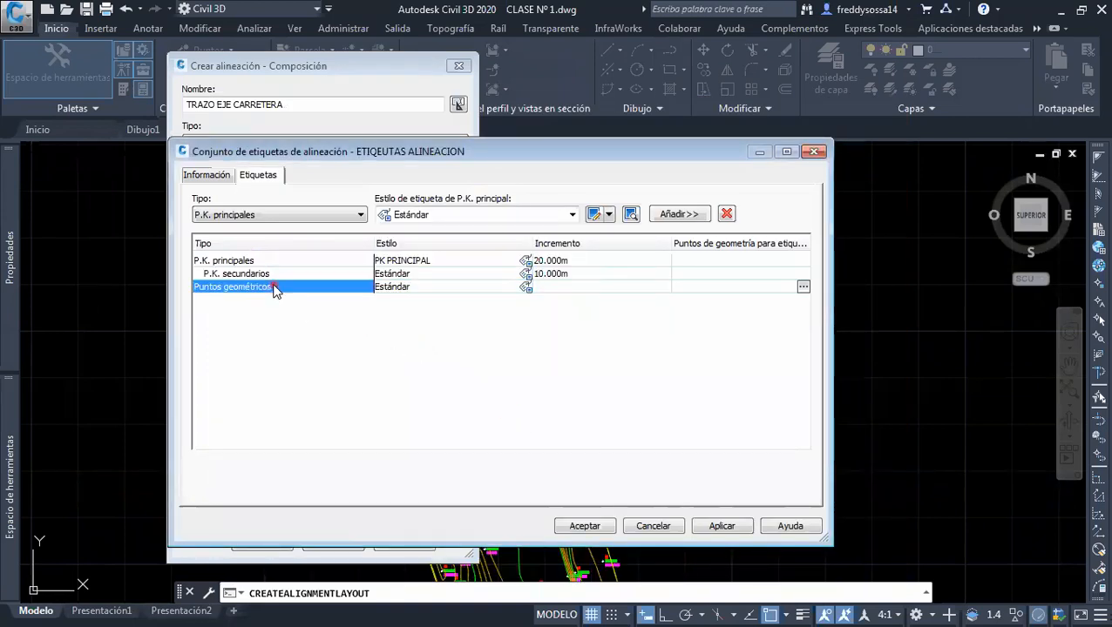
{"action": "left_click", "coordinate": [434, 289]}
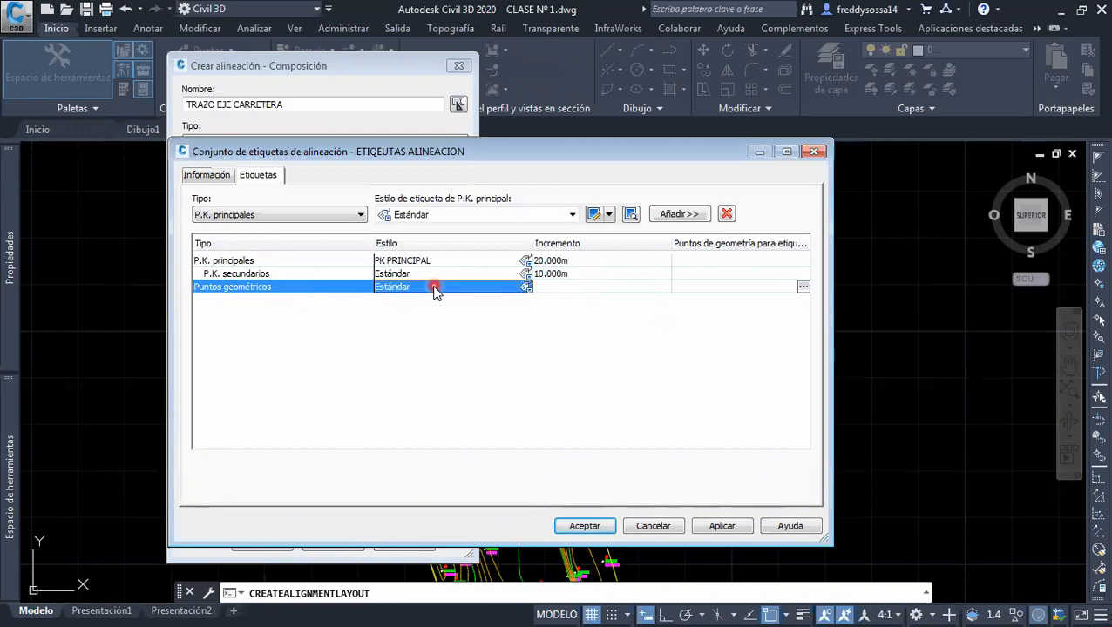
{"action": "left_click", "coordinate": [526, 288]}
{"action": "left_click", "coordinate": [526, 287]}
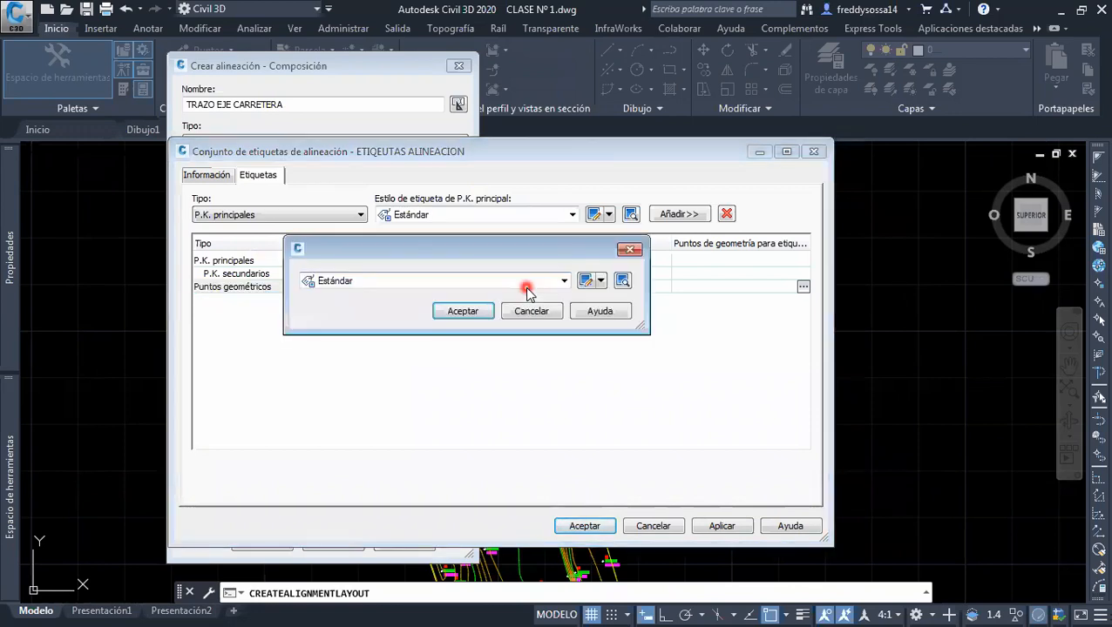
{"action": "left_click", "coordinate": [600, 283]}
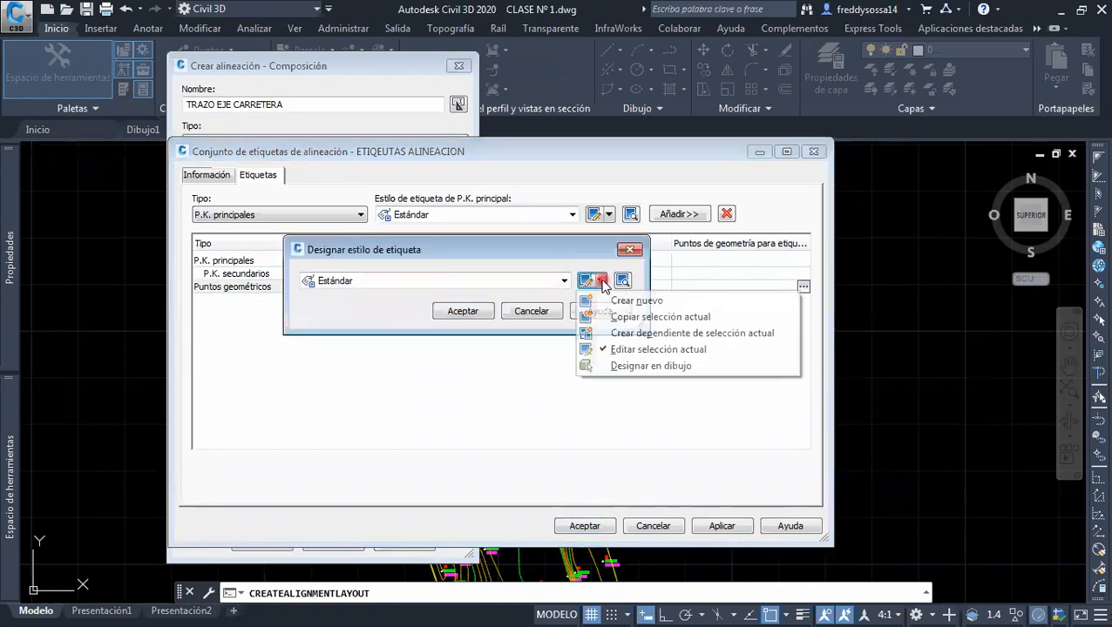
{"action": "left_click", "coordinate": [626, 317]}
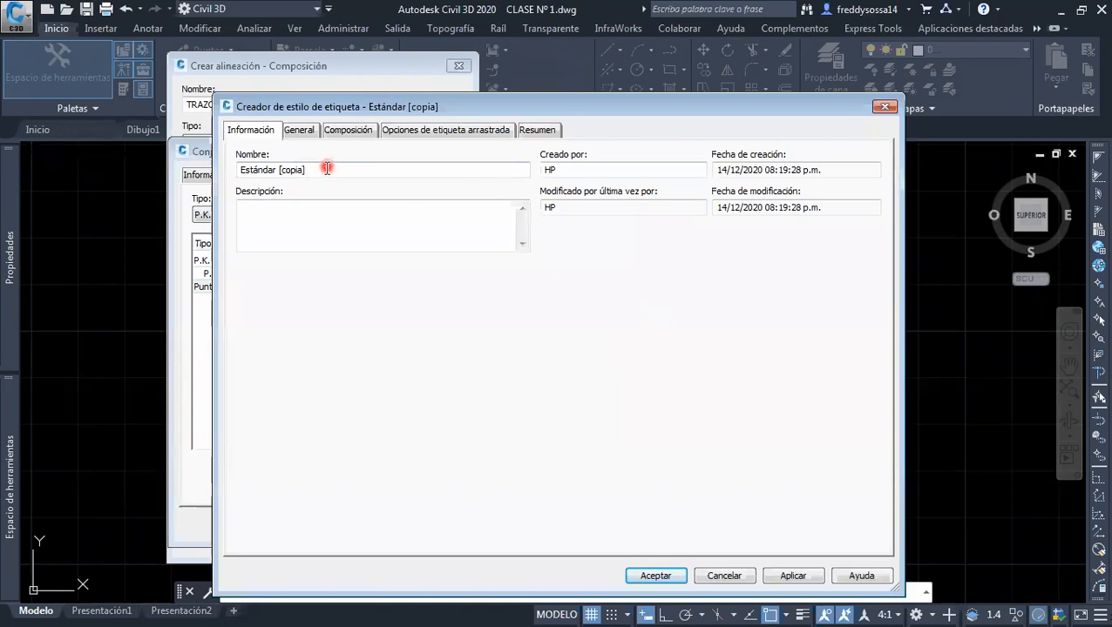
Name the copied label style PK GEOMETRICO and enter the author's full name as its creator
{"action": "left_click_drag", "start_coordinate": [320, 170], "coordinate": [171, 172]}
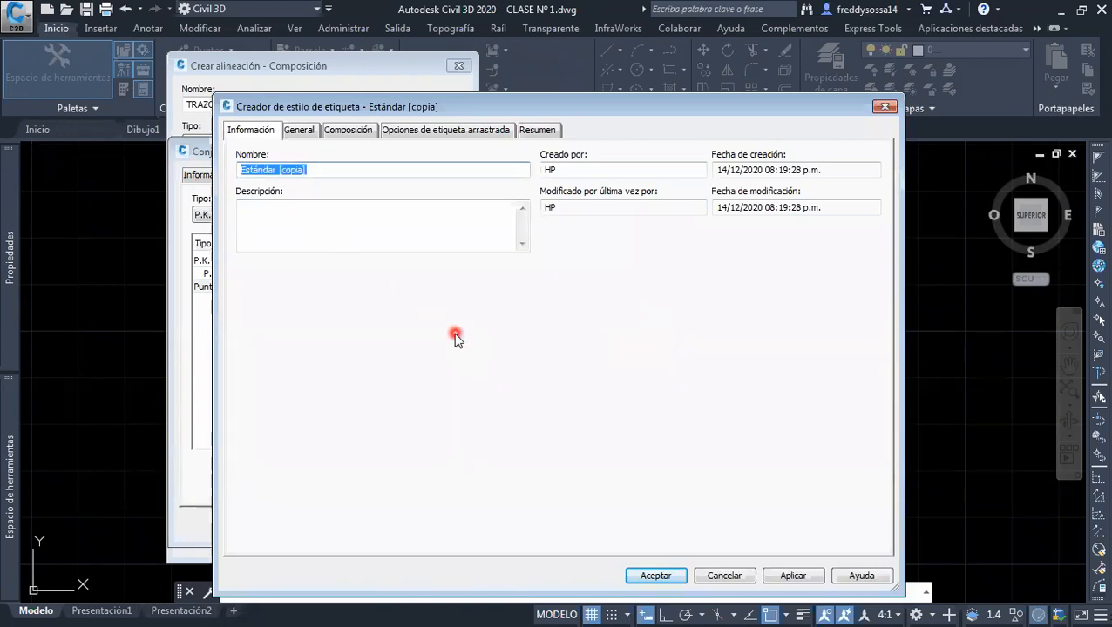
{"action": "type", "text": "PK GEOMETRICO"}
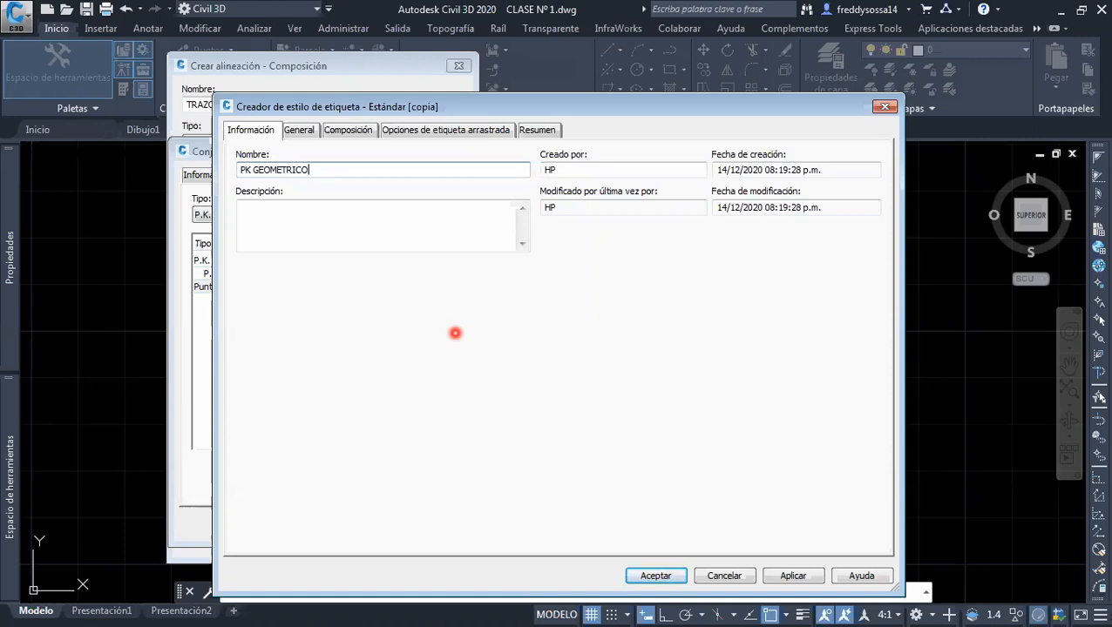
{"action": "left_click_drag", "start_coordinate": [566, 169], "coordinate": [529, 177]}
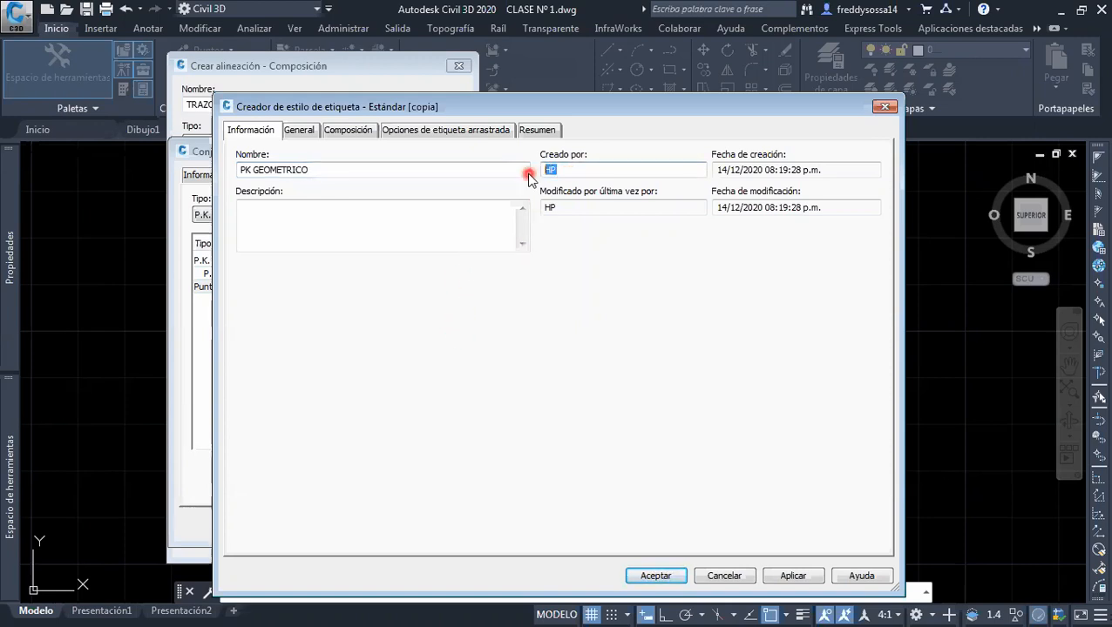
{"action": "type", "text": "Freddy Sossa"}
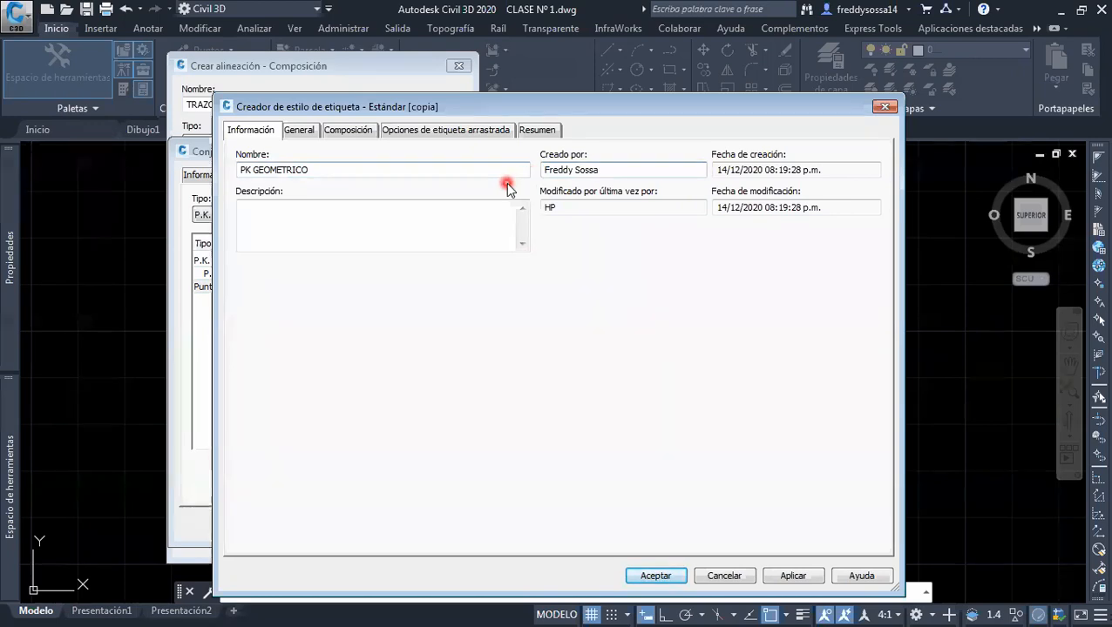
Assign the ETIQUETAS ALINEACION layer to the PK GEOMETRICO label style
{"action": "left_click", "coordinate": [303, 131]}
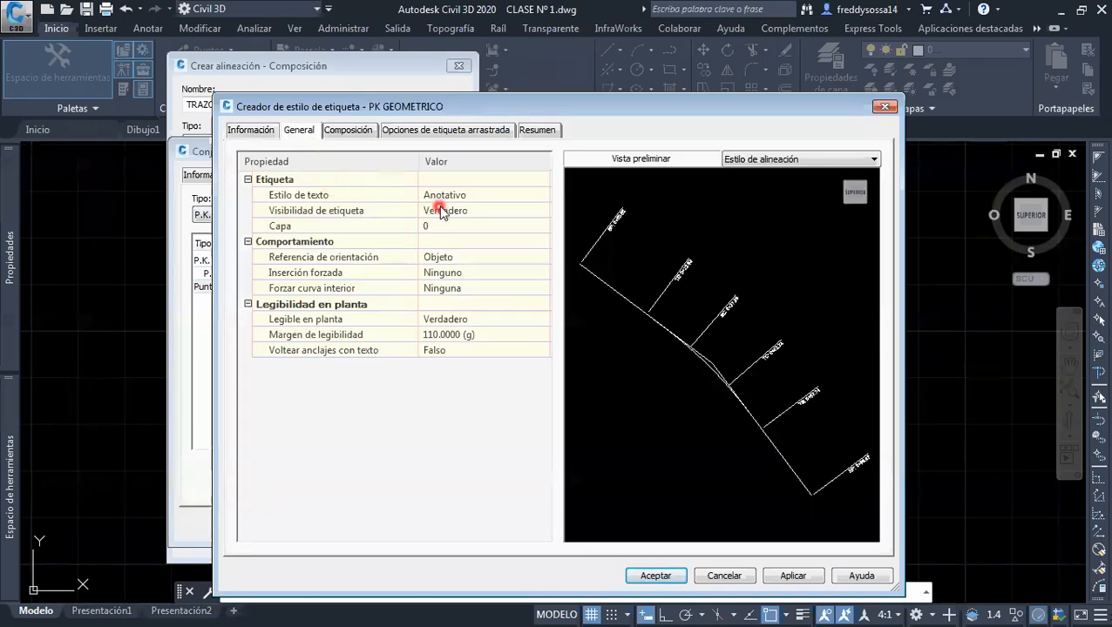
{"action": "left_click", "coordinate": [353, 193]}
{"action": "left_click", "coordinate": [386, 215]}
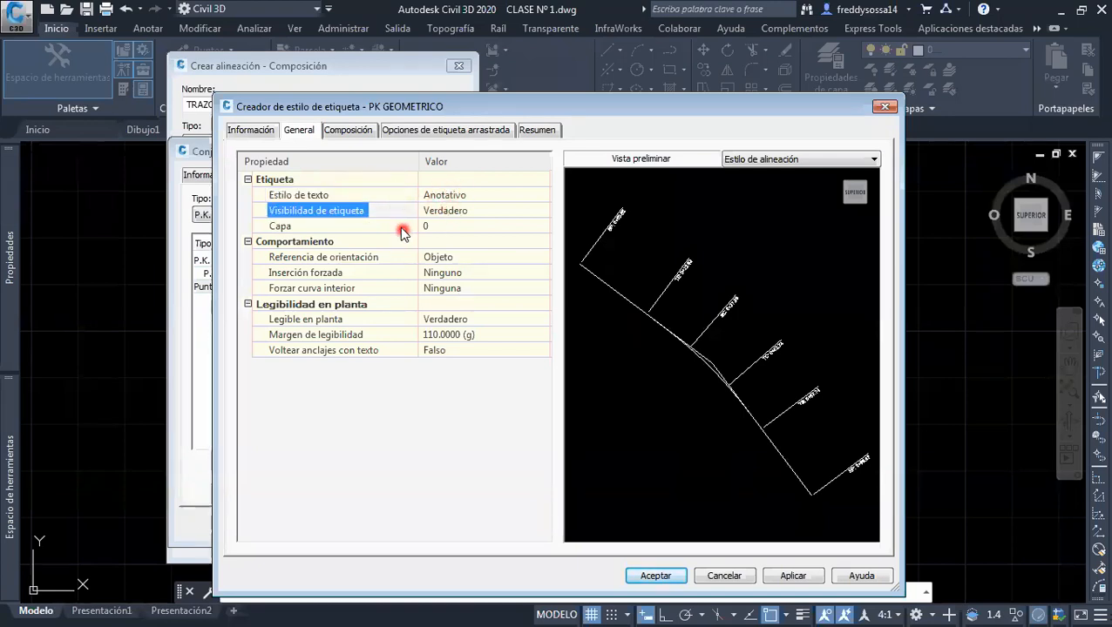
{"action": "left_click", "coordinate": [400, 227]}
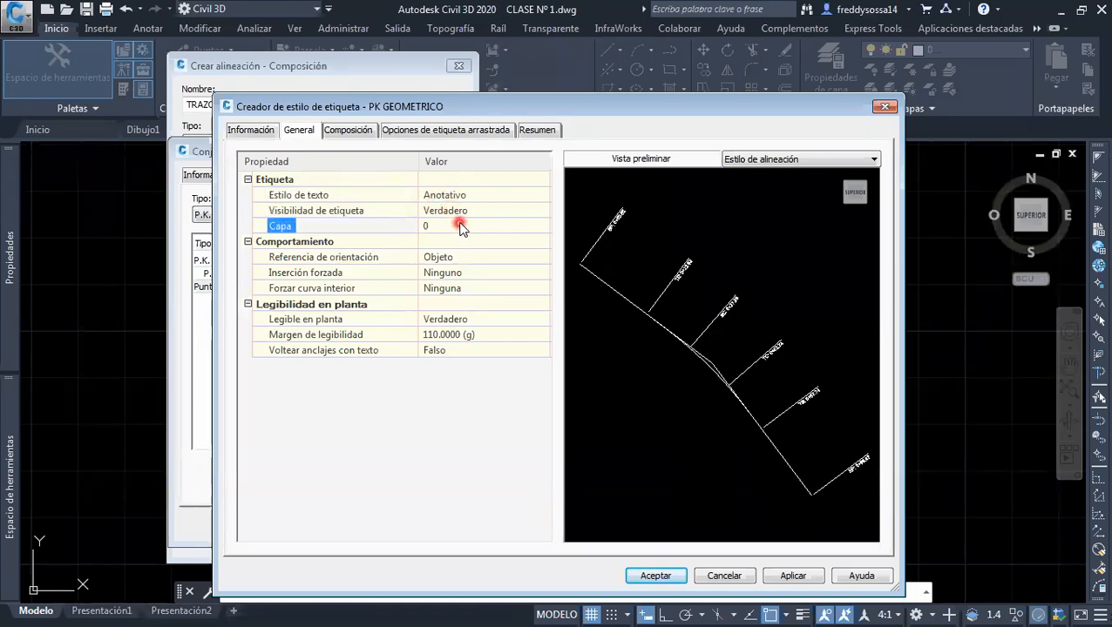
{"action": "left_click", "coordinate": [532, 225]}
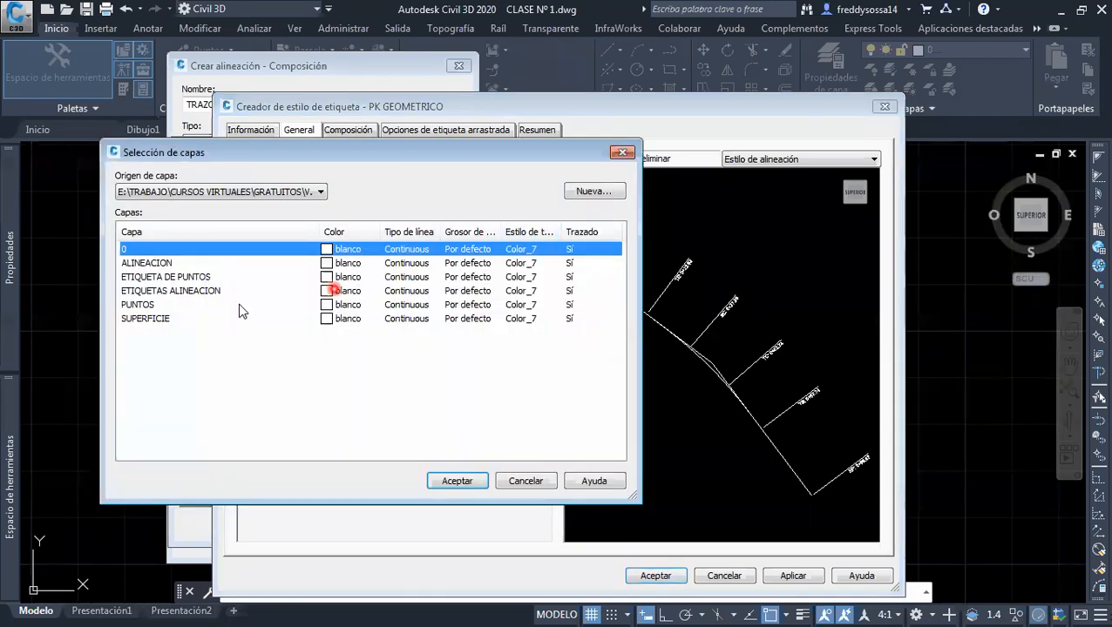
{"action": "left_click", "coordinate": [187, 291]}
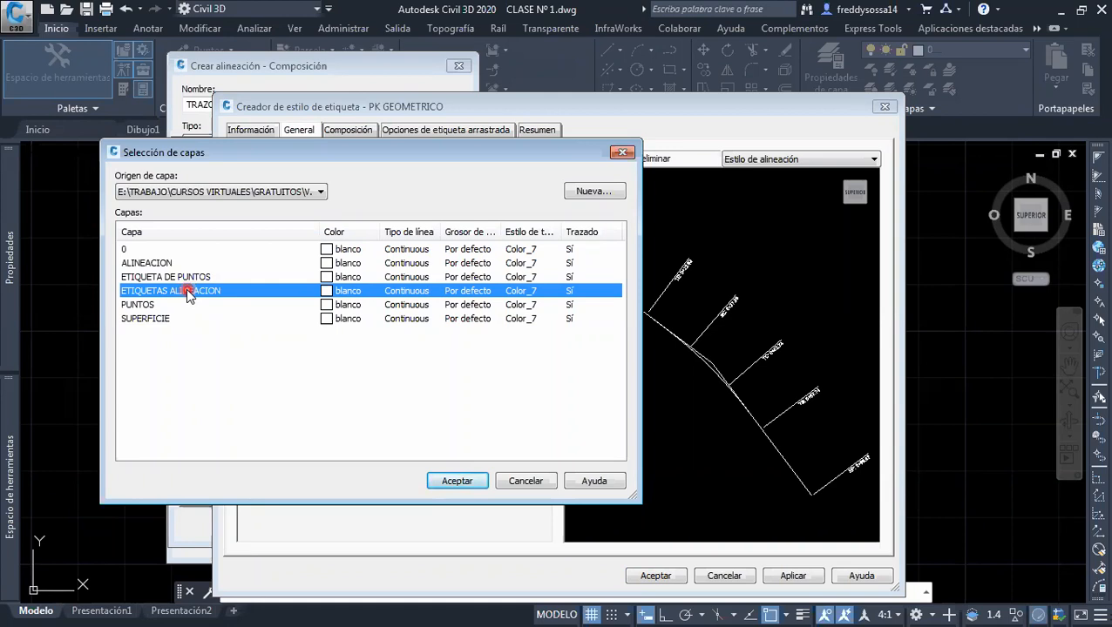
{"action": "left_click", "coordinate": [478, 483]}
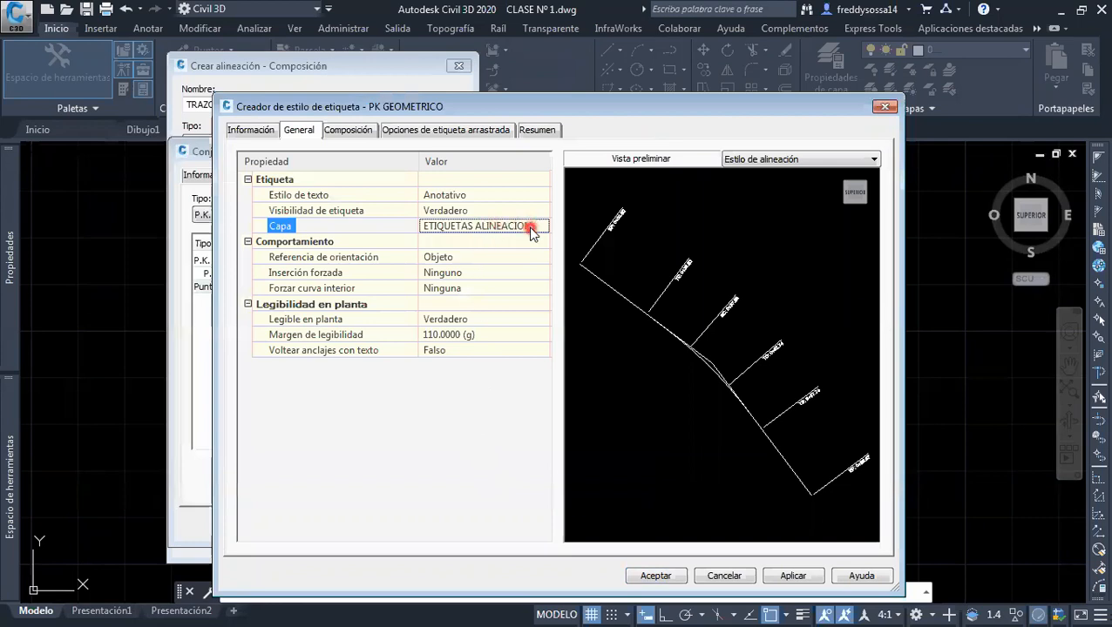
Open the text content of the Punto y P.K. de geometría component for editing
{"action": "left_click", "coordinate": [352, 133]}
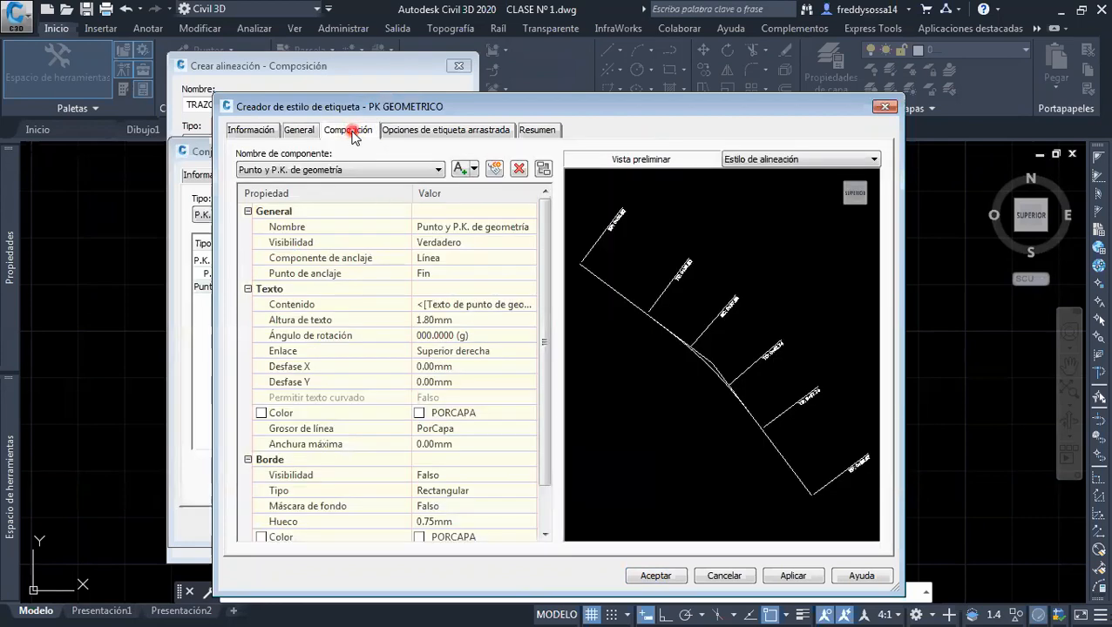
{"action": "left_click", "coordinate": [508, 312]}
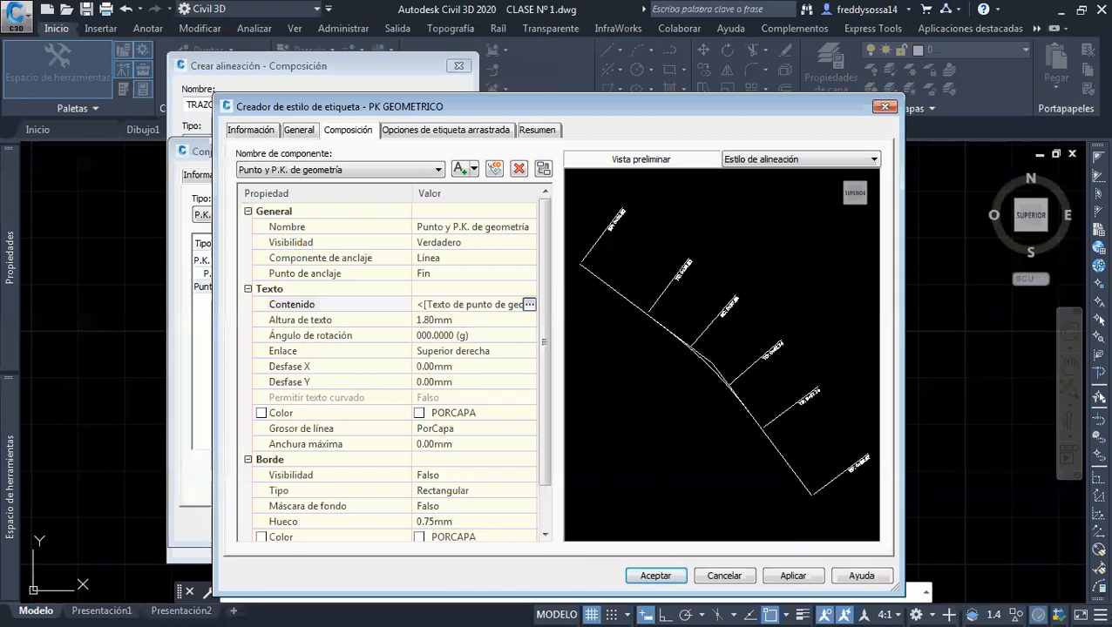
{"action": "left_click", "coordinate": [480, 305]}
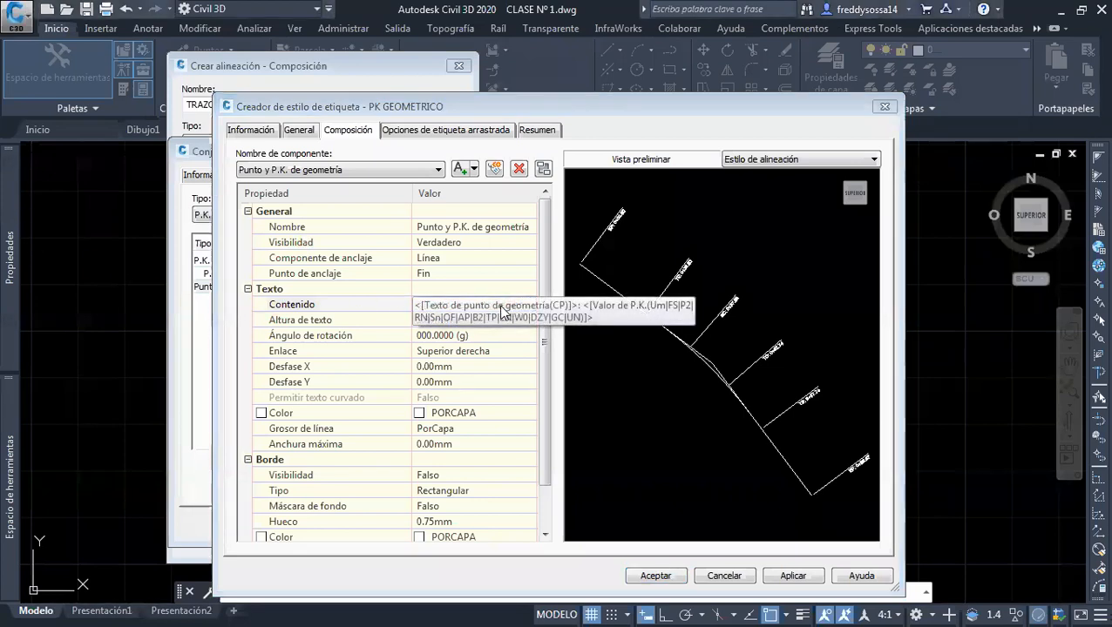
{"action": "left_click", "coordinate": [530, 305]}
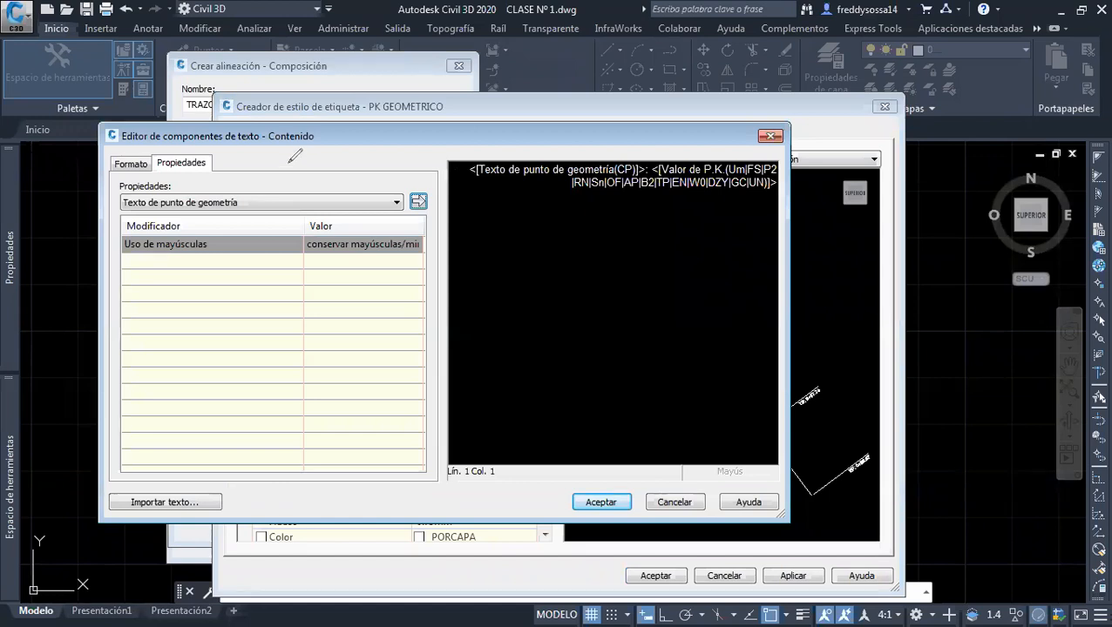
{"action": "mouse_move", "coordinate": [562, 254]}
{"action": "left_mouse_down"}
{"action": "mouse_move", "coordinate": [509, 279]}
{"action": "mouse_move", "coordinate": [552, 299]}
{"action": "left_mouse_up"}
{"action": "mouse_move", "coordinate": [641, 249]}
{"action": "left_mouse_down"}
{"action": "mouse_move", "coordinate": [675, 257]}
{"action": "mouse_move", "coordinate": [635, 290]}
{"action": "left_mouse_up"}
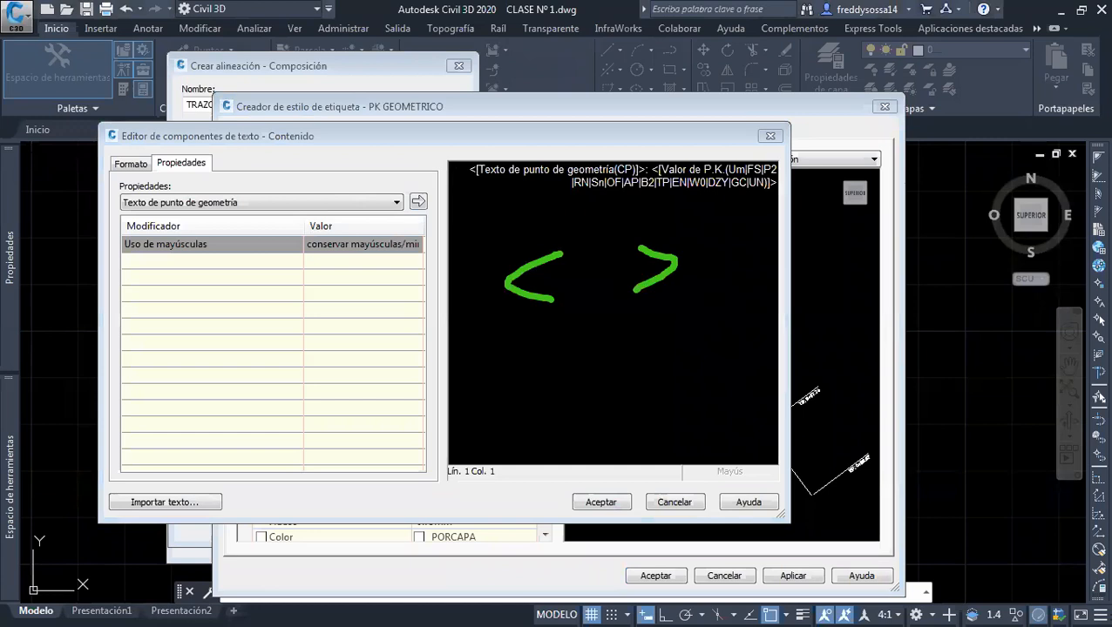
Set the Valor de P.K. field's station character position to 1+000 and update it in the label text
{"action": "left_click", "coordinate": [358, 202]}
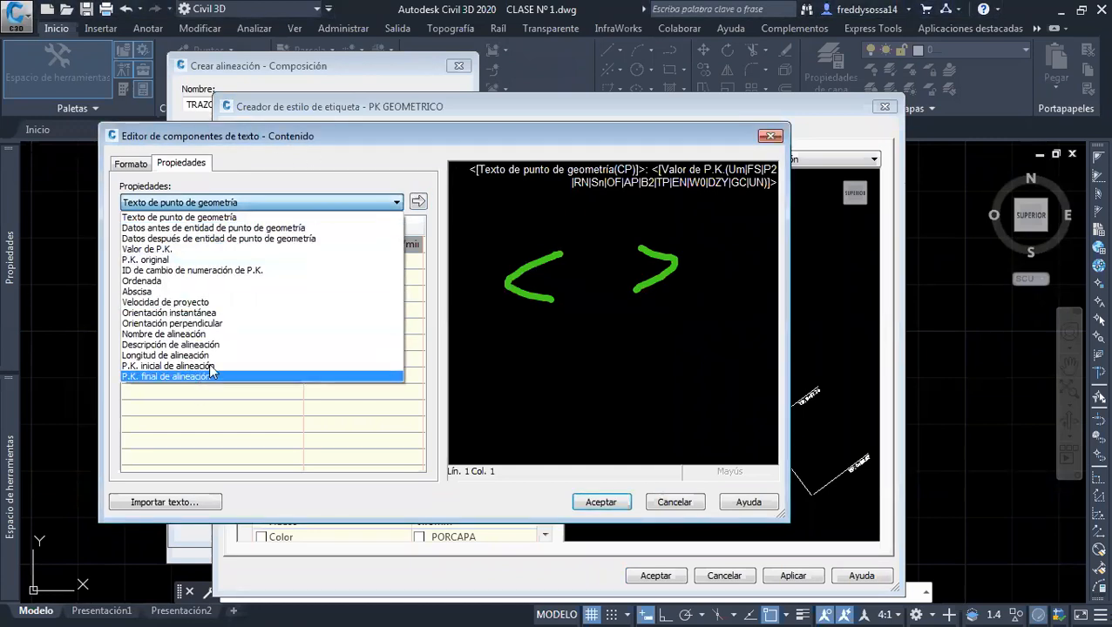
{"action": "left_click", "coordinate": [553, 169]}
{"action": "double_click", "coordinate": [557, 169]}
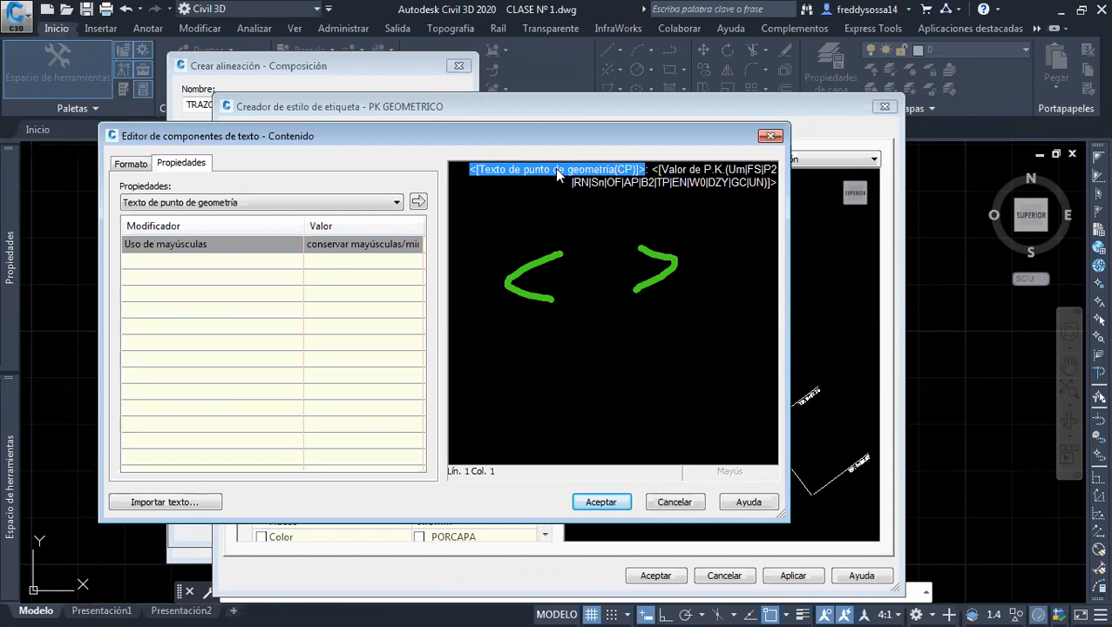
{"action": "double_click", "coordinate": [689, 169]}
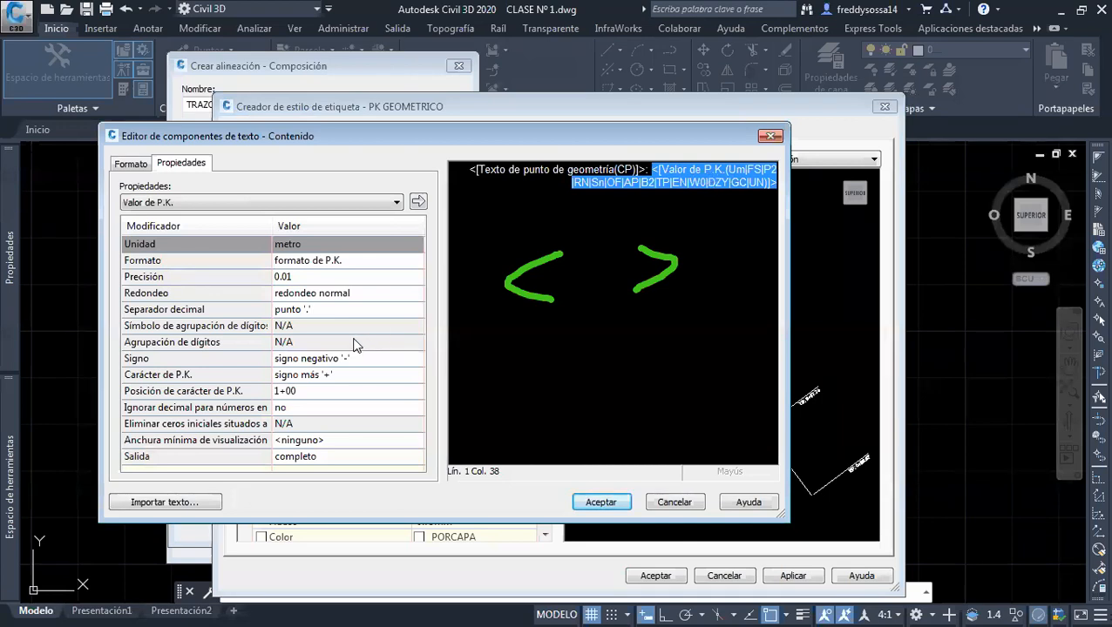
{"action": "left_click", "coordinate": [297, 390]}
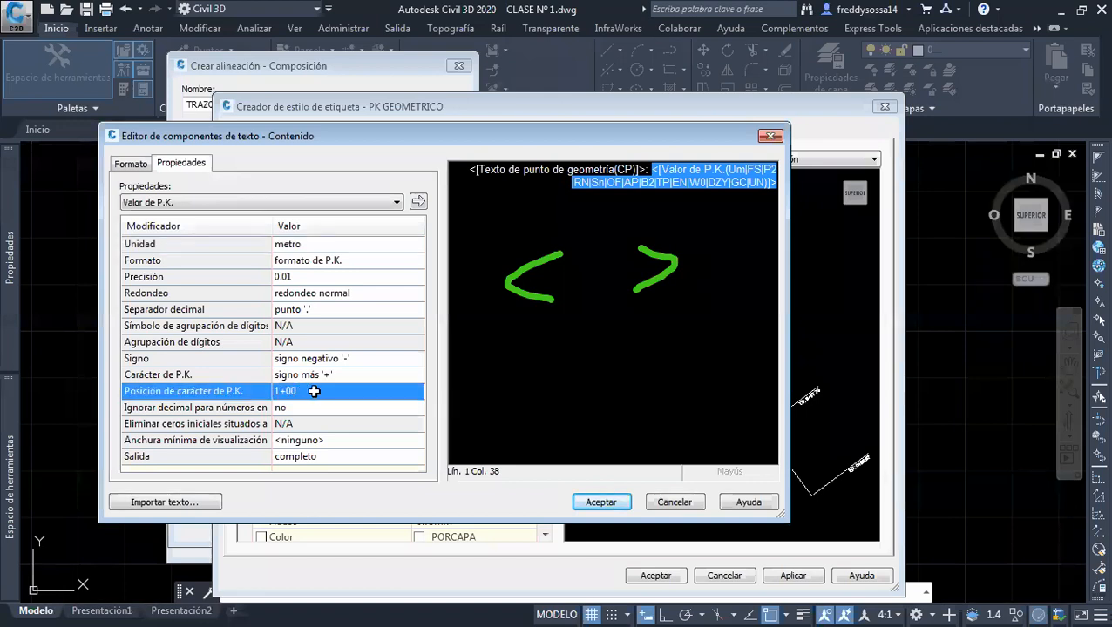
{"action": "left_click", "coordinate": [315, 390]}
{"action": "left_click", "coordinate": [317, 429]}
{"action": "left_click", "coordinate": [418, 202]}
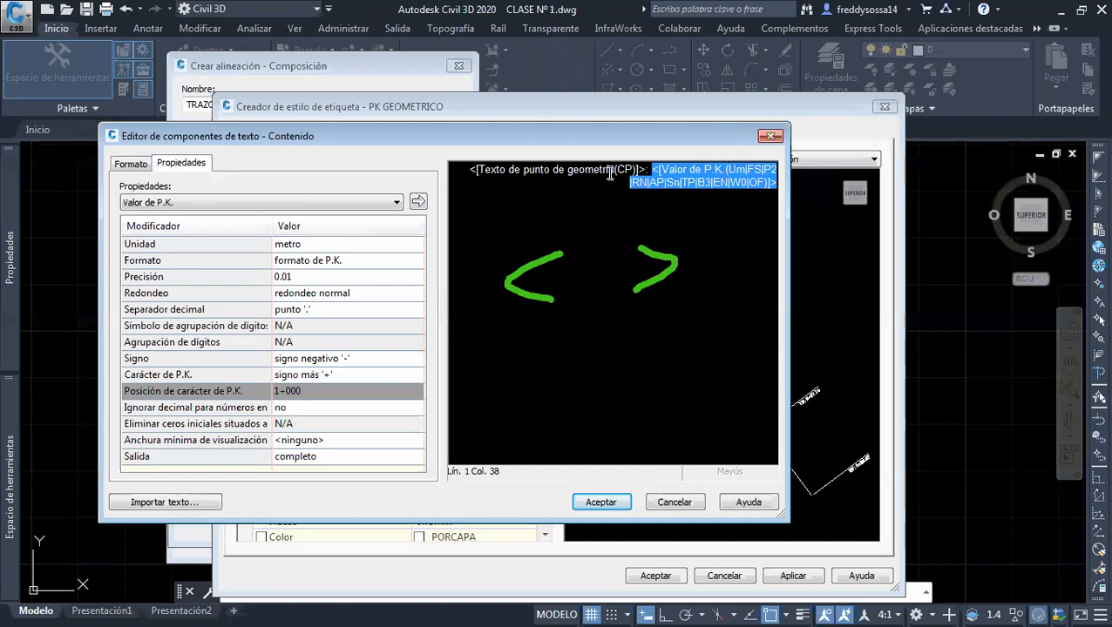
Set the font of the whole geometry point label text to Arial Black
{"action": "left_click", "coordinate": [609, 170]}
{"action": "left_click", "coordinate": [737, 183]}
{"action": "left_click", "coordinate": [620, 170]}
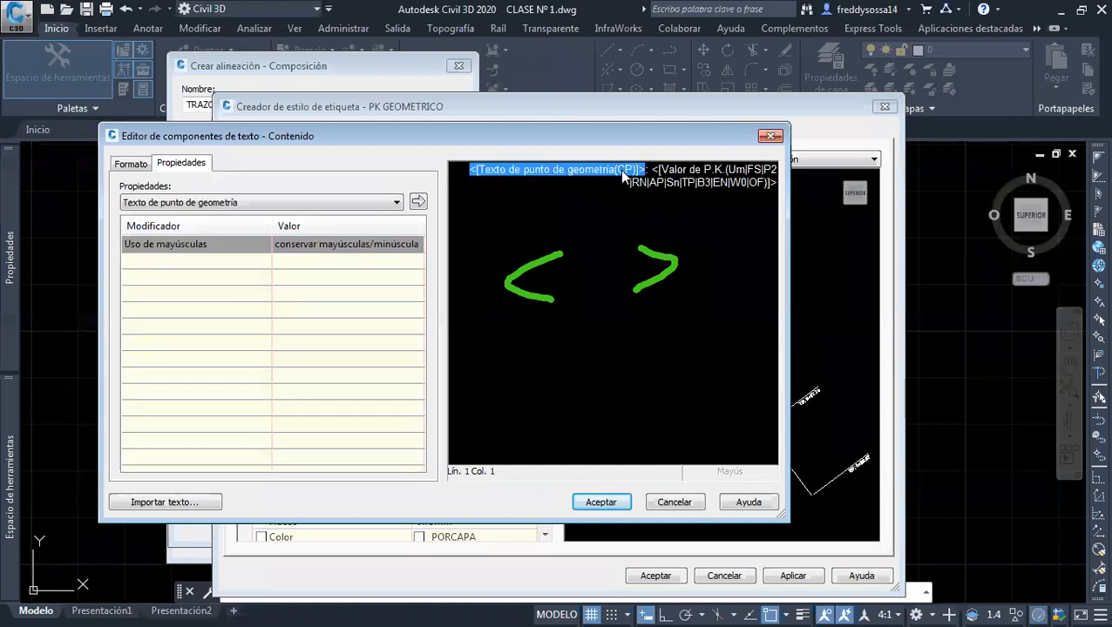
{"action": "left_click_drag", "start_coordinate": [770, 184], "coordinate": [450, 233]}
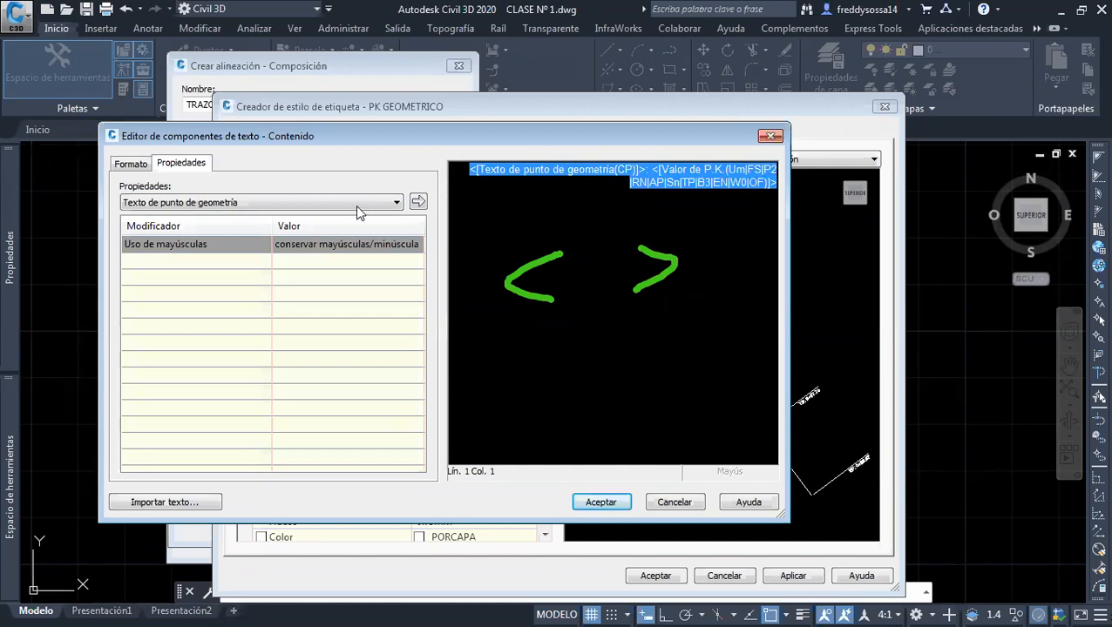
{"action": "left_click", "coordinate": [133, 164]}
{"action": "left_click", "coordinate": [190, 271]}
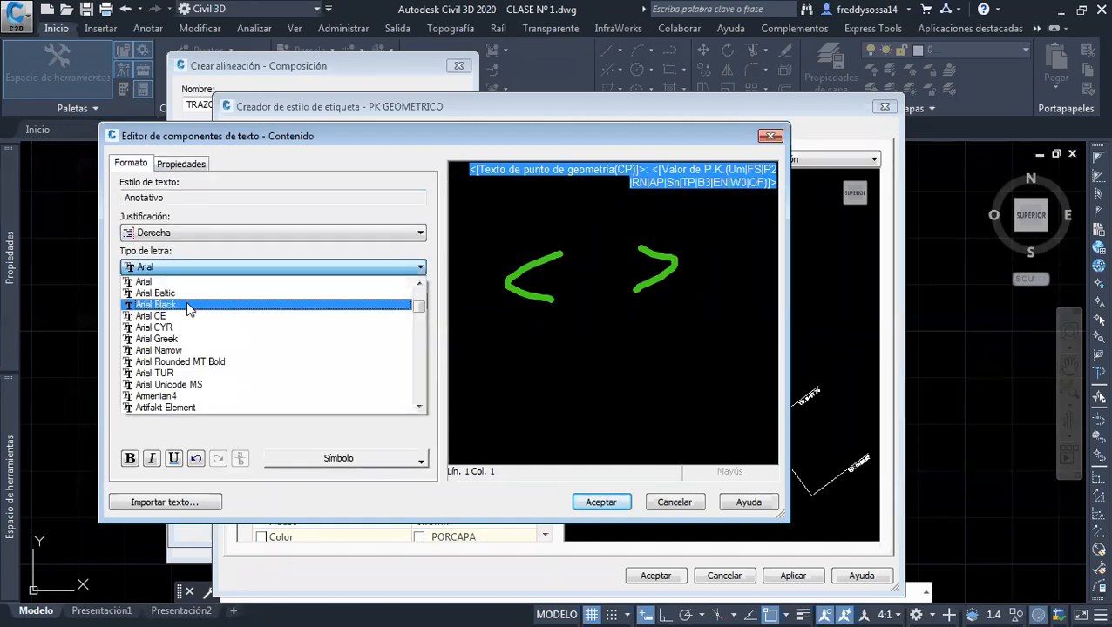
{"action": "left_click", "coordinate": [185, 305]}
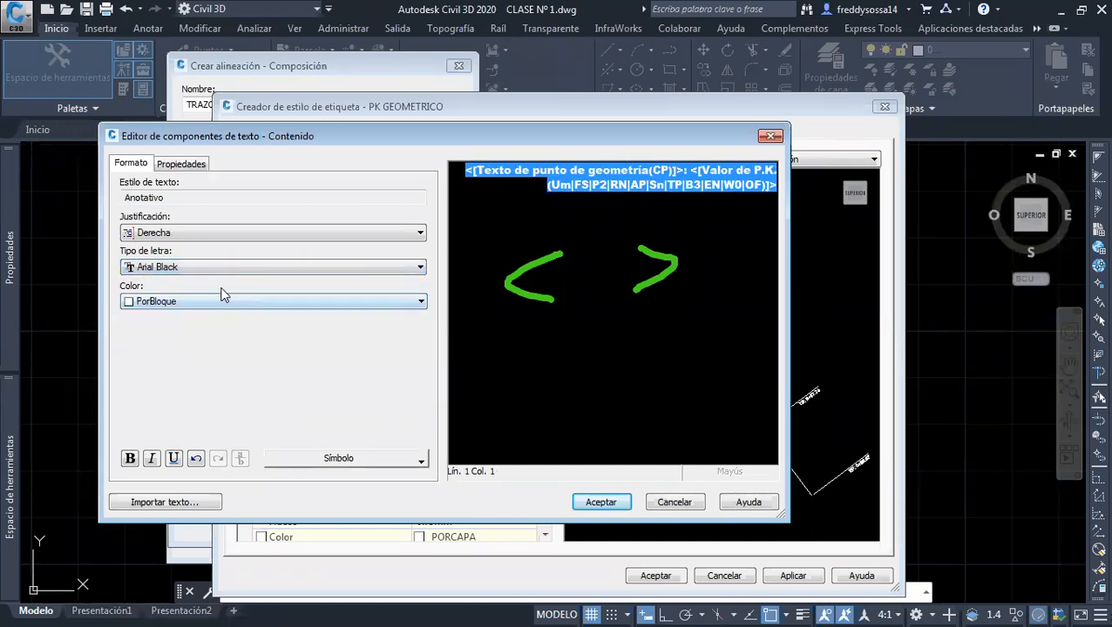
Set the color of the Texto de punto de geometría field to Amarillo
{"action": "left_click", "coordinate": [220, 296]}
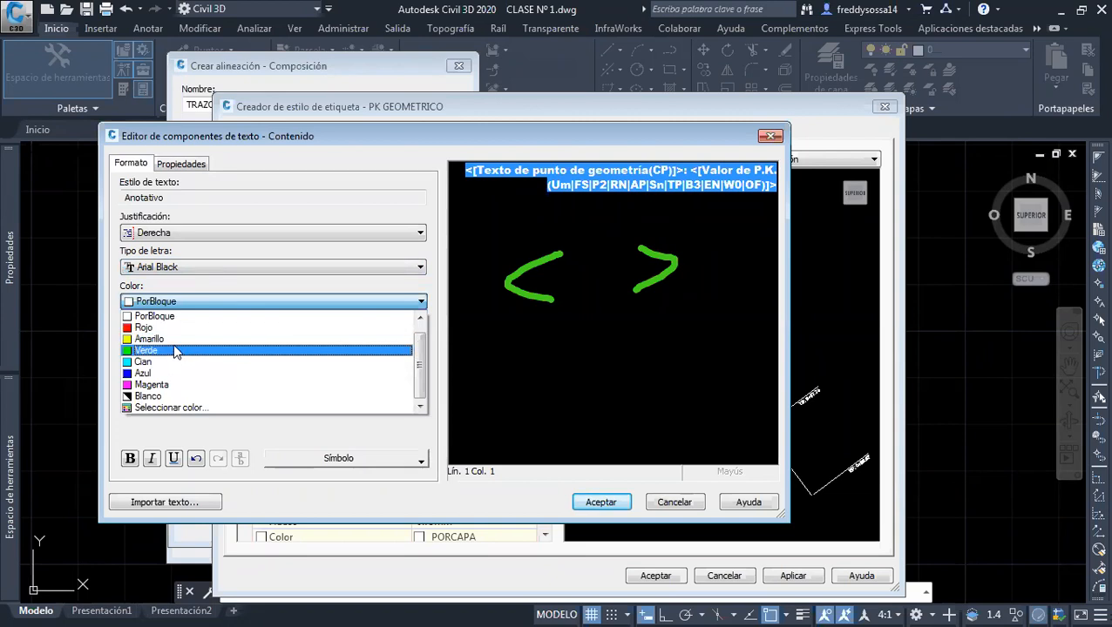
{"action": "left_click", "coordinate": [506, 235]}
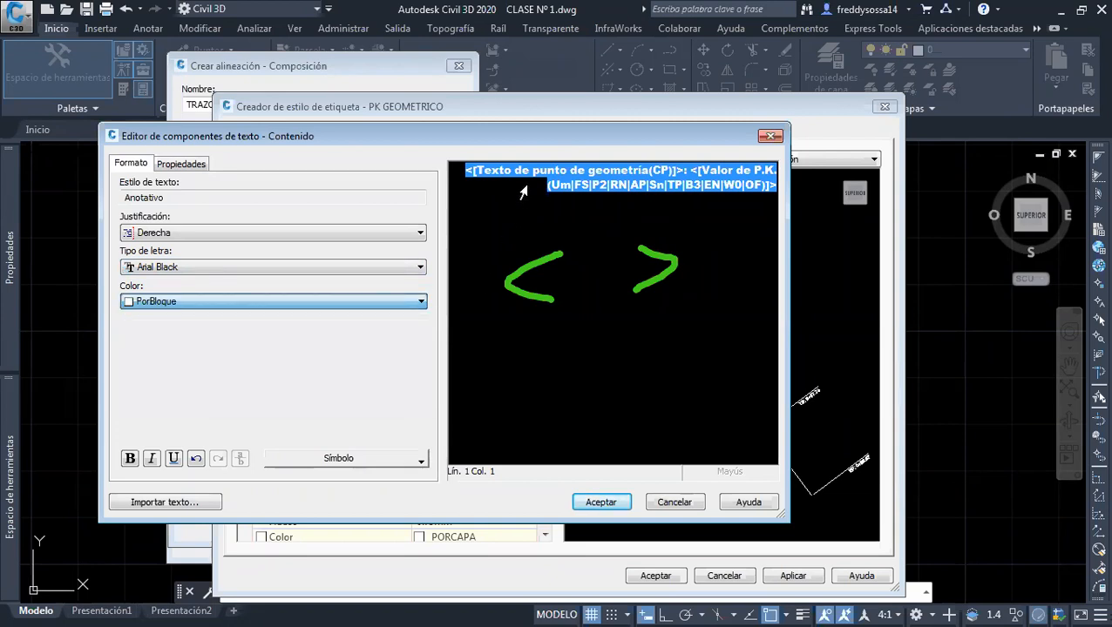
{"action": "left_click", "coordinate": [520, 184]}
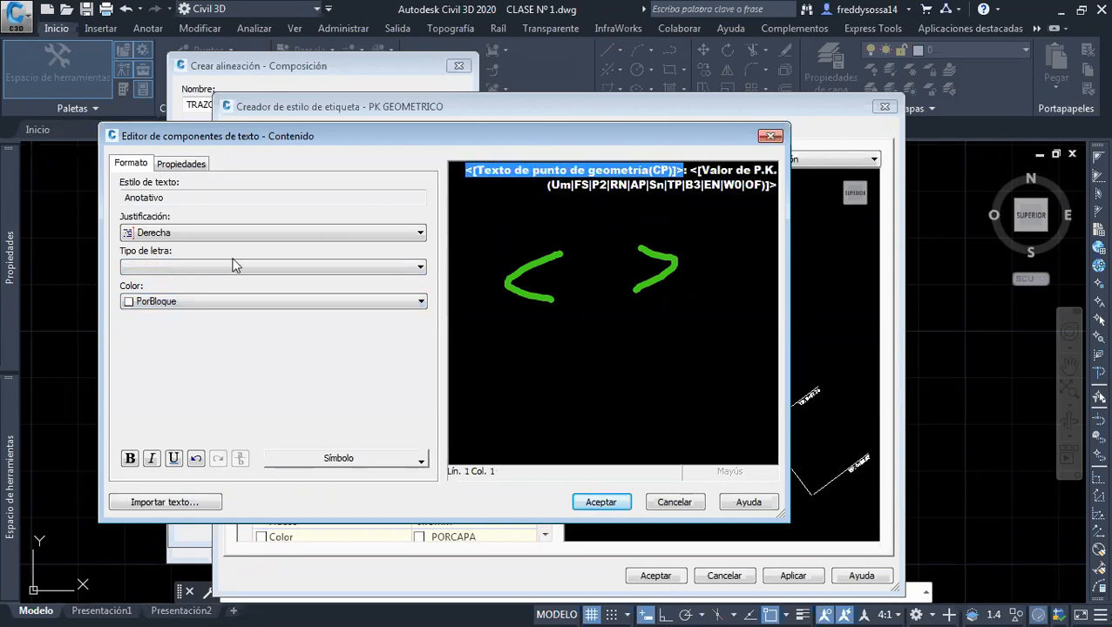
{"action": "left_click", "coordinate": [202, 301]}
{"action": "left_click", "coordinate": [177, 339]}
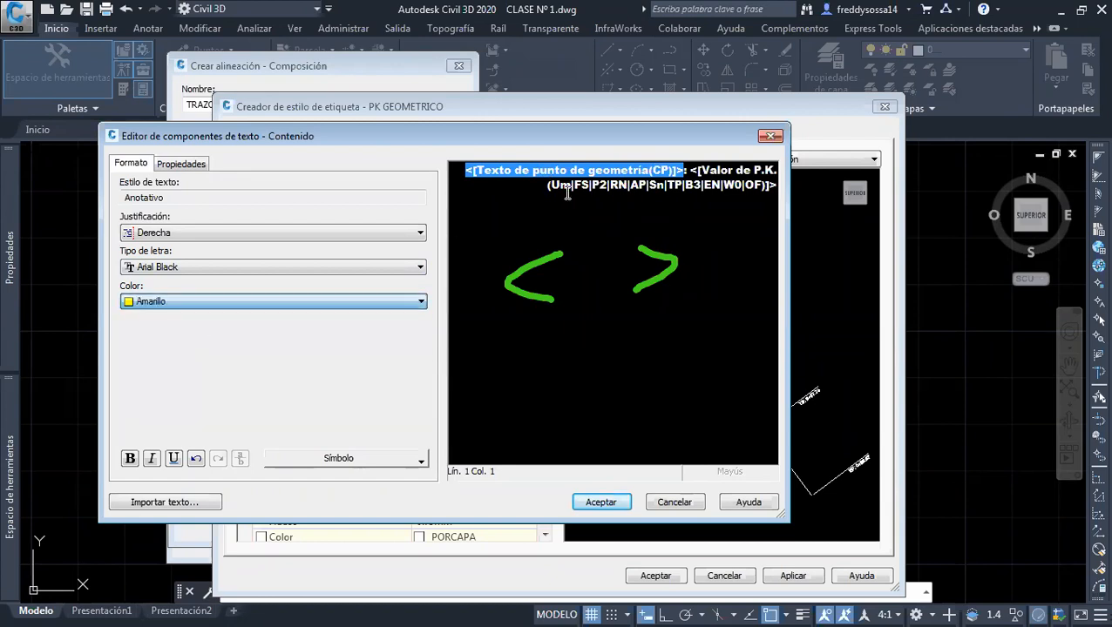
Set the color of the Valor de P.K. field to Magenta and accept the edited label content
{"action": "left_click", "coordinate": [608, 186]}
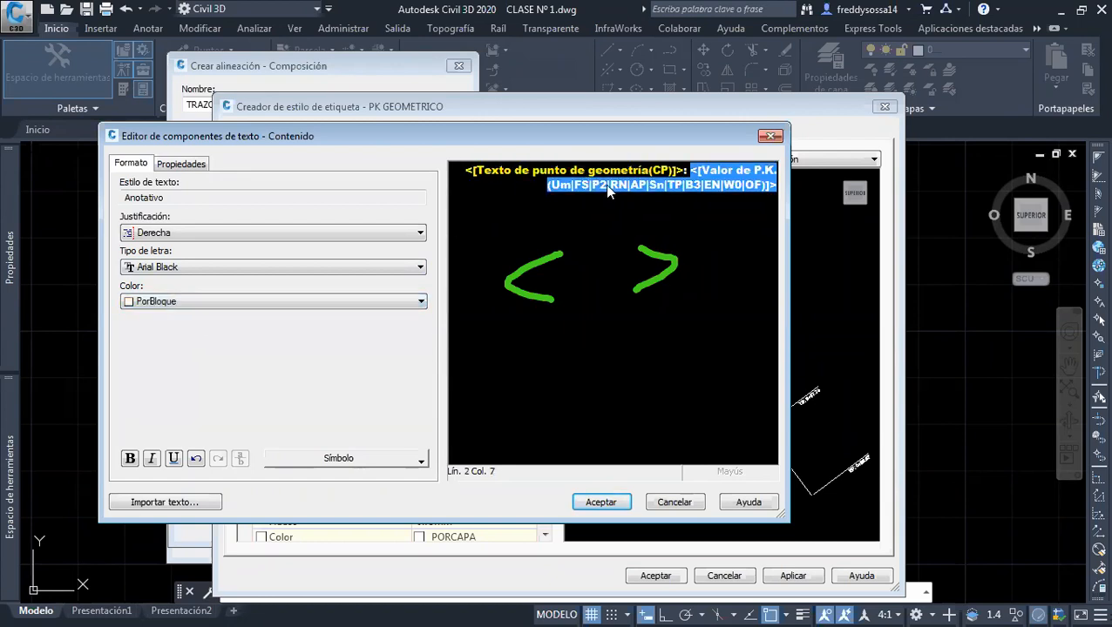
{"action": "left_click", "coordinate": [238, 301]}
{"action": "left_click", "coordinate": [166, 392]}
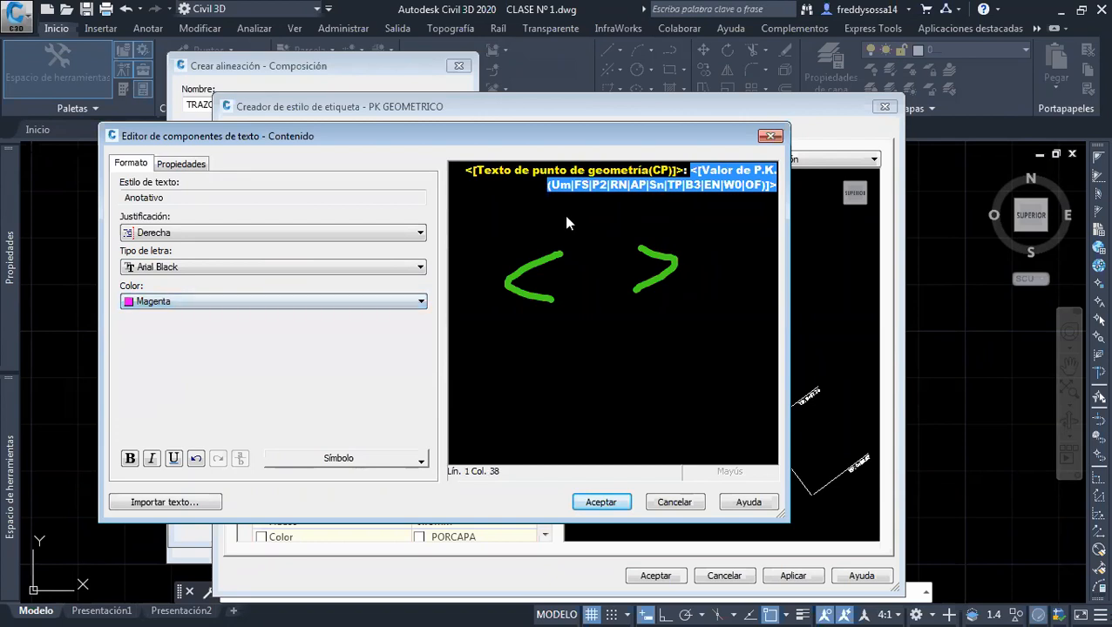
{"action": "left_click", "coordinate": [597, 174]}
{"action": "left_click", "coordinate": [678, 186]}
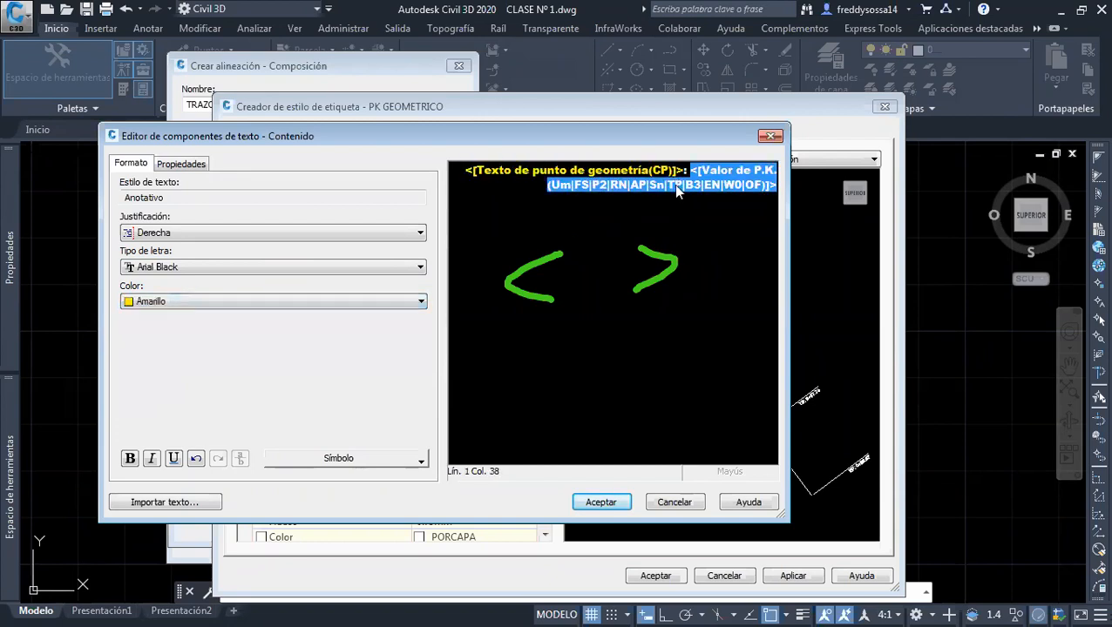
{"action": "left_click", "coordinate": [469, 171]}
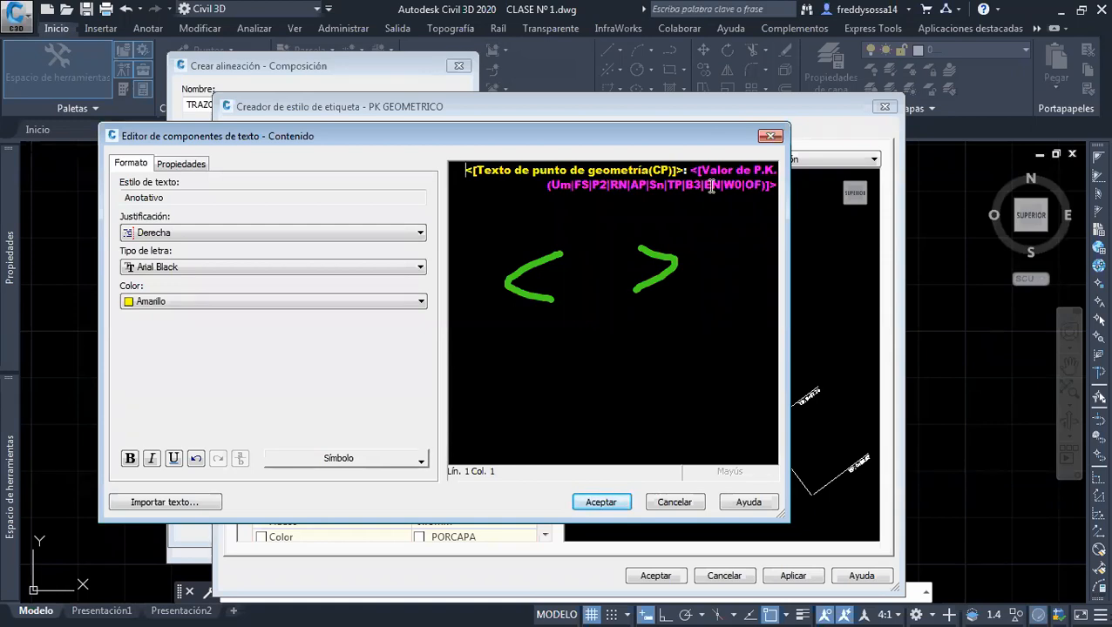
{"action": "left_click", "coordinate": [600, 503]}
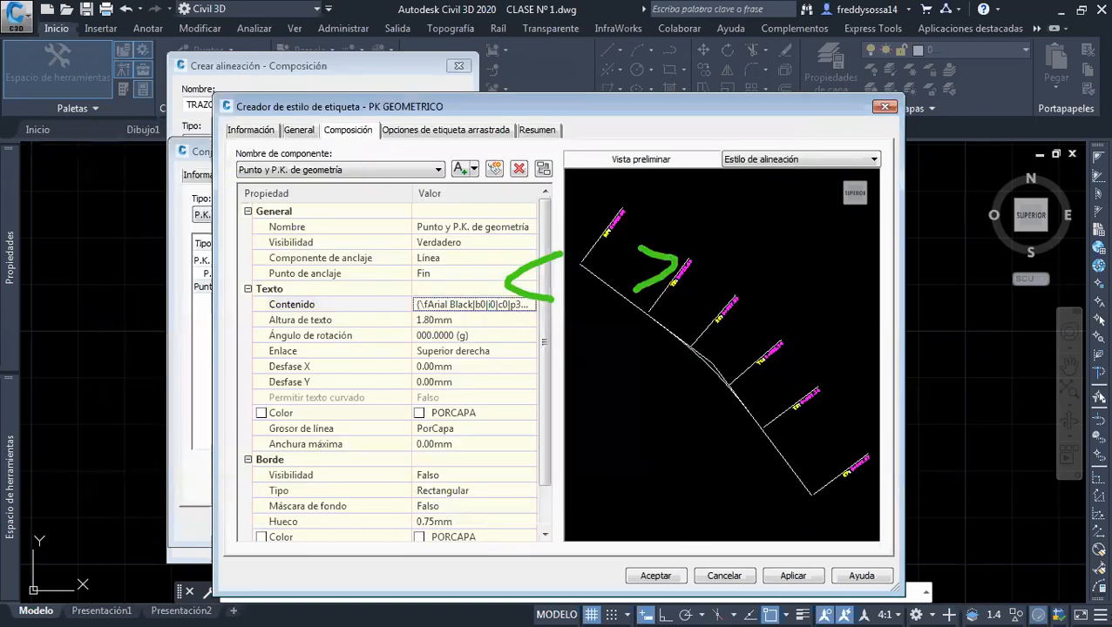
{"action": "key", "text": "Escape"}
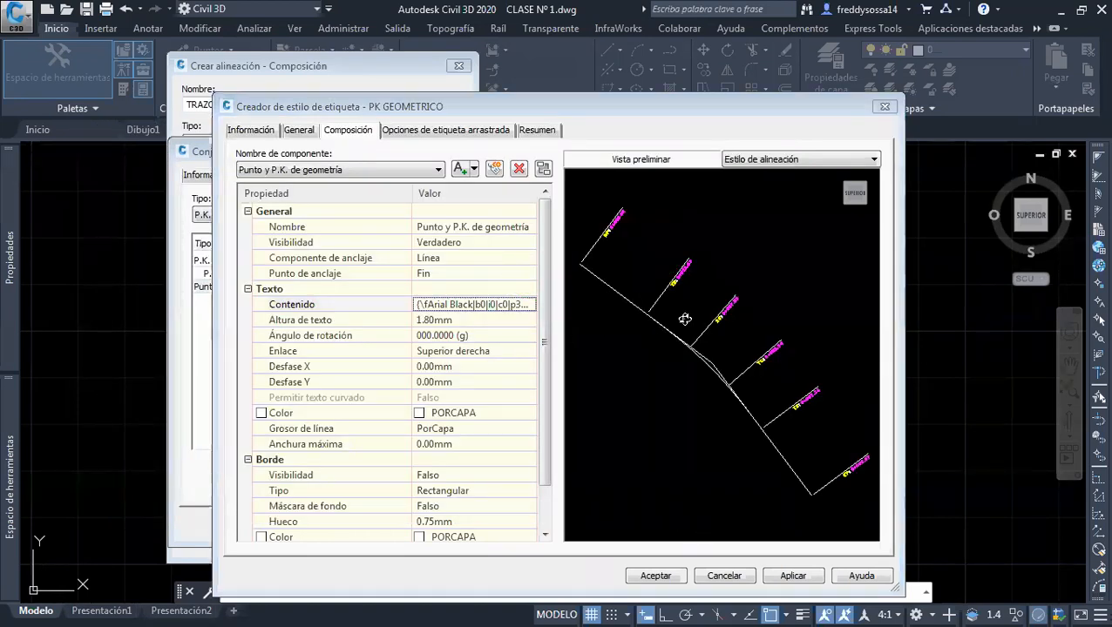
Examine the geometry point labels and their leader lines up close in the style preview
{"action": "left_click", "coordinate": [702, 305]}
{"action": "scroll", "coordinate": [697, 300], "scroll_direction": "up", "scroll_amount": 5}
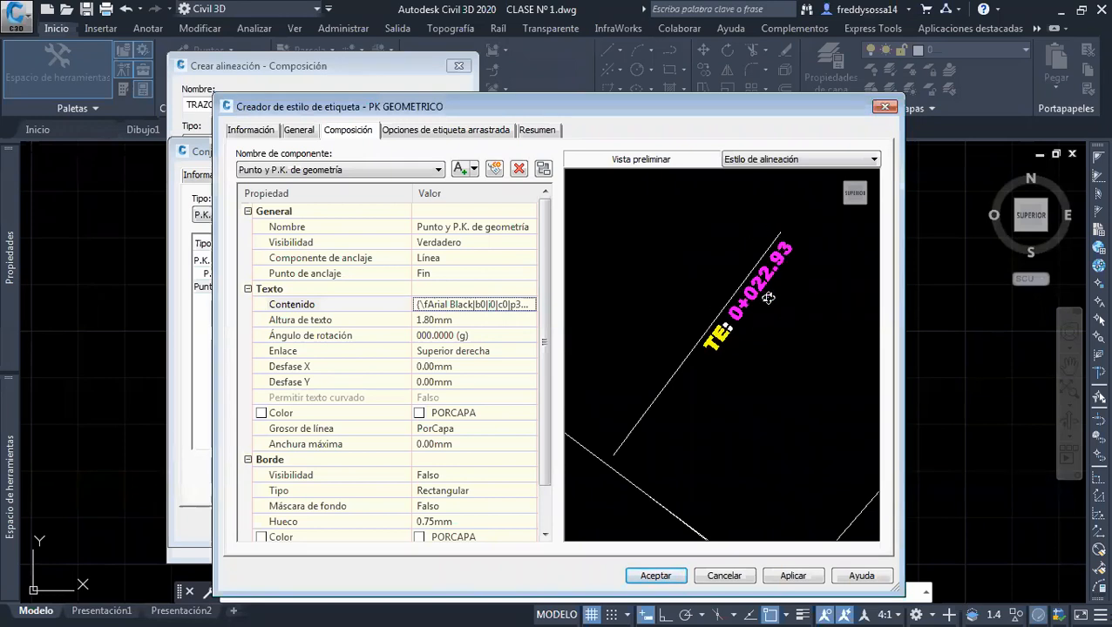
{"action": "scroll", "coordinate": [708, 365], "scroll_direction": "down", "scroll_amount": 3}
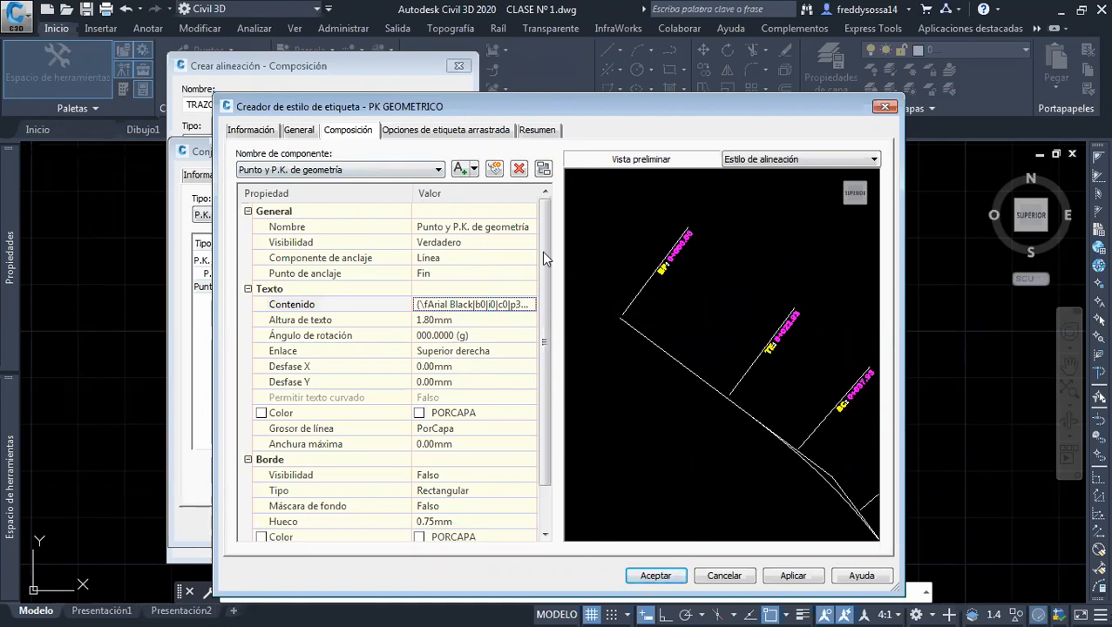
{"action": "left_click", "coordinate": [373, 169]}
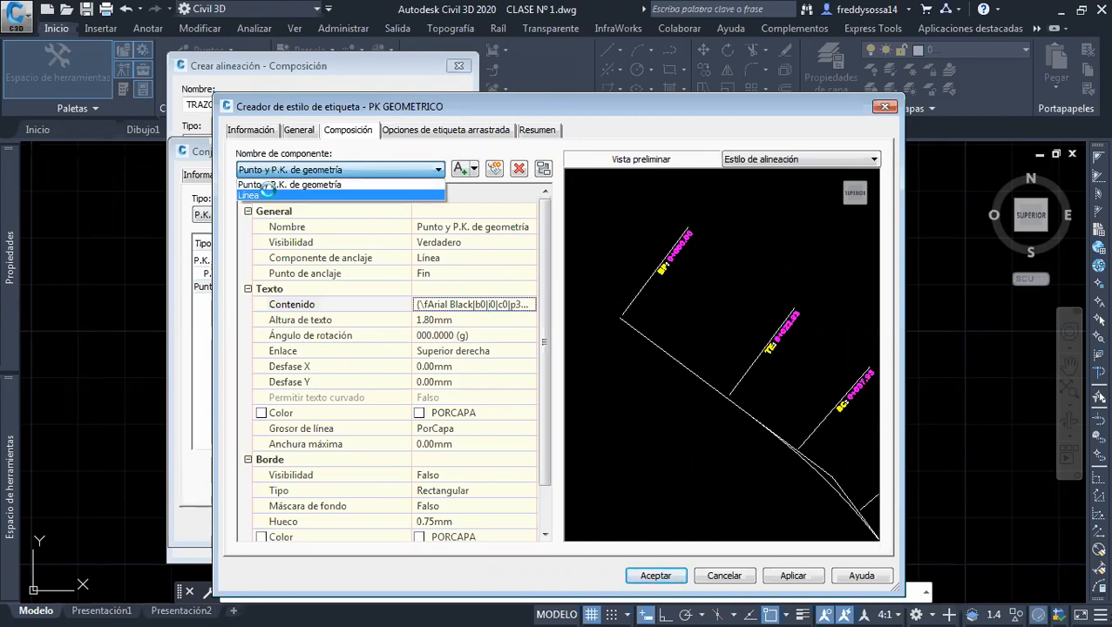
{"action": "left_click", "coordinate": [683, 290]}
{"action": "middle_click_drag", "start_coordinate": [671, 258], "coordinate": [857, 342]}
{"action": "scroll", "coordinate": [692, 268], "scroll_direction": "up", "scroll_amount": 5}
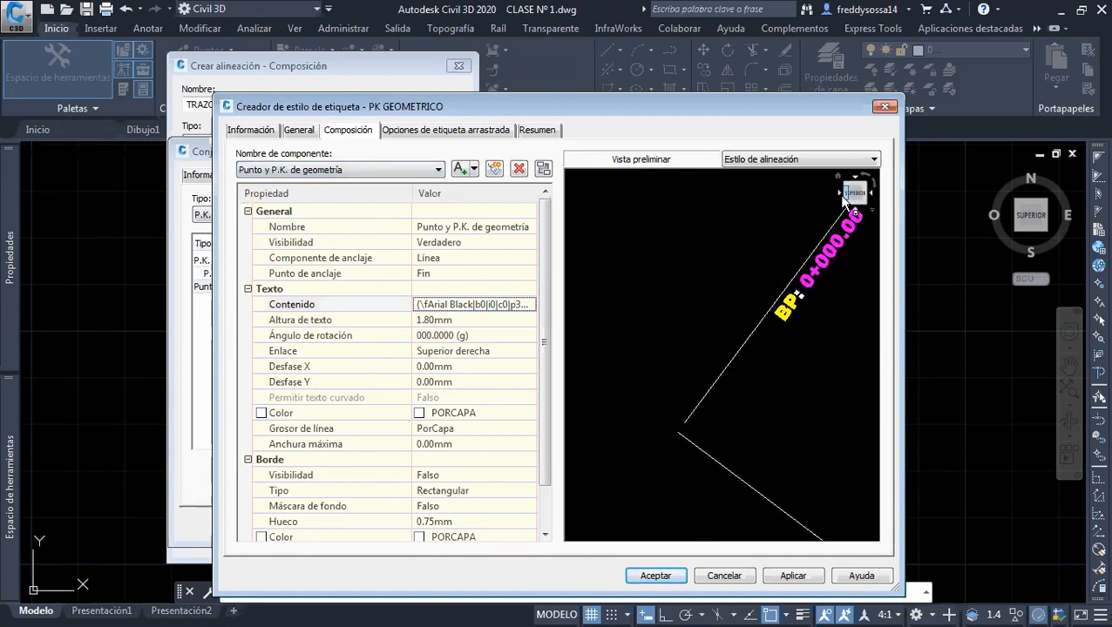
{"action": "scroll", "coordinate": [760, 335], "scroll_direction": "down", "scroll_amount": 5}
{"action": "middle_click_drag", "start_coordinate": [762, 330], "coordinate": [695, 333]}
{"action": "scroll", "coordinate": [695, 333], "scroll_direction": "up", "scroll_amount": 1}
{"action": "scroll", "coordinate": [737, 350], "scroll_direction": "up", "scroll_amount": 1}
Set the fixed length of the Línea component in the PK GEOMETRICO label style to 25 mm
{"action": "left_click", "coordinate": [301, 170]}
{"action": "left_click", "coordinate": [273, 193]}
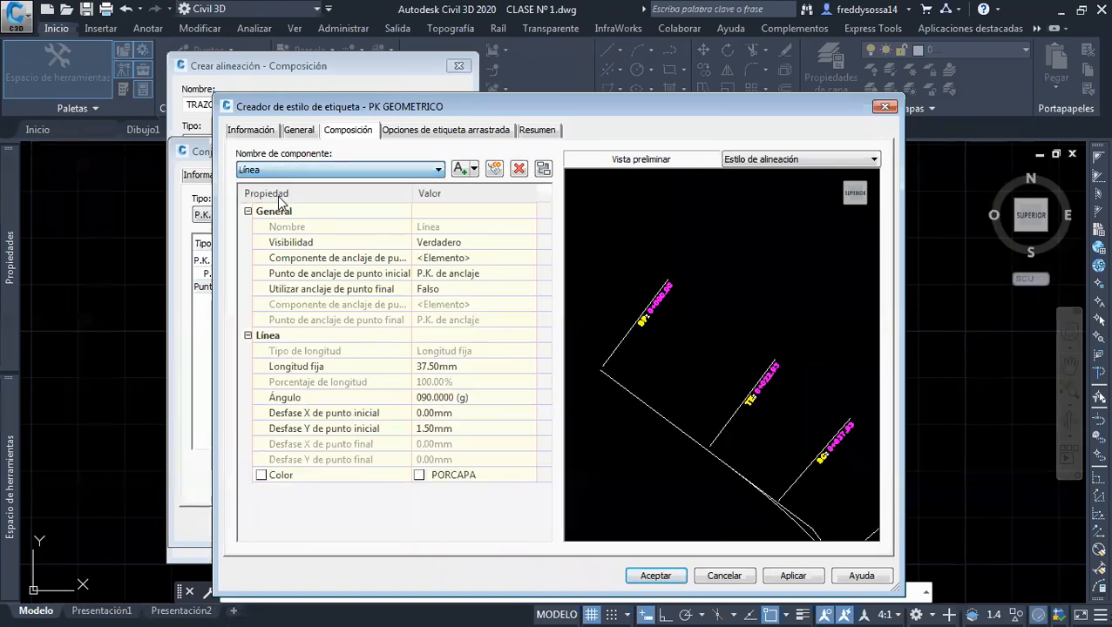
{"action": "left_click", "coordinate": [459, 367]}
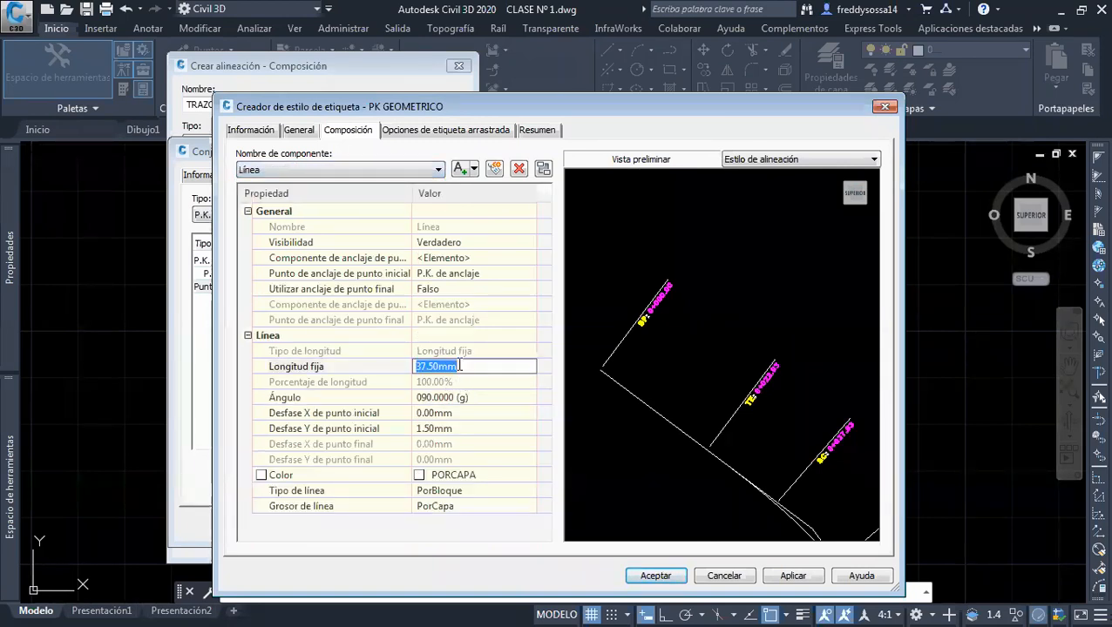
{"action": "type", "text": "25"}
{"action": "key", "text": "Return"}
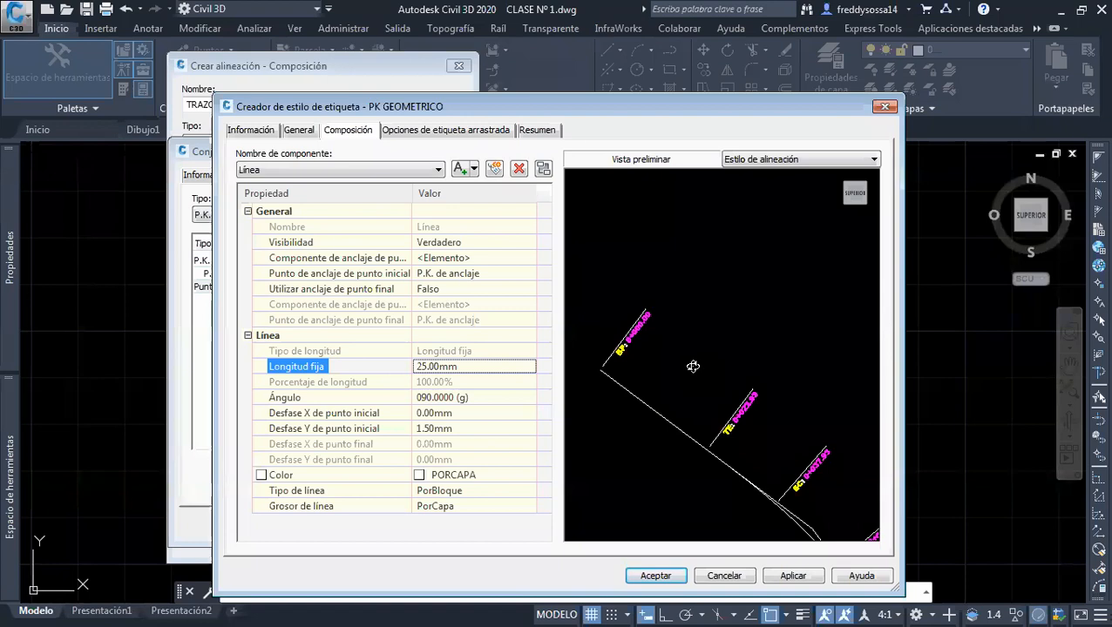
Apply and accept the PK GEOMETRICO style and assign it to the geometry point labels
{"action": "left_click", "coordinate": [793, 578]}
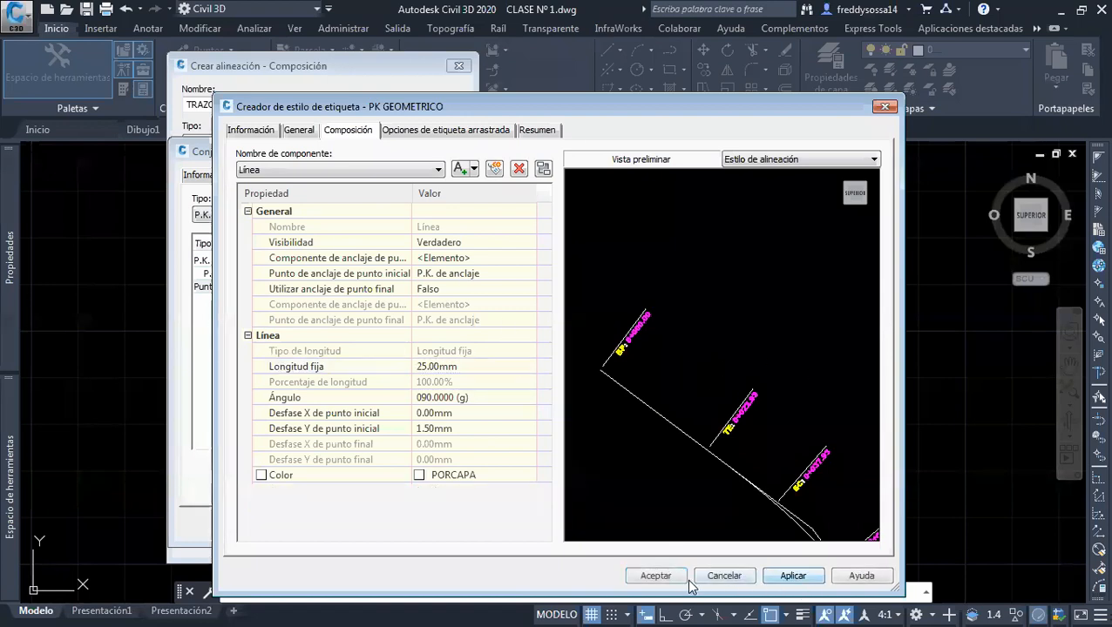
{"action": "left_click", "coordinate": [655, 578]}
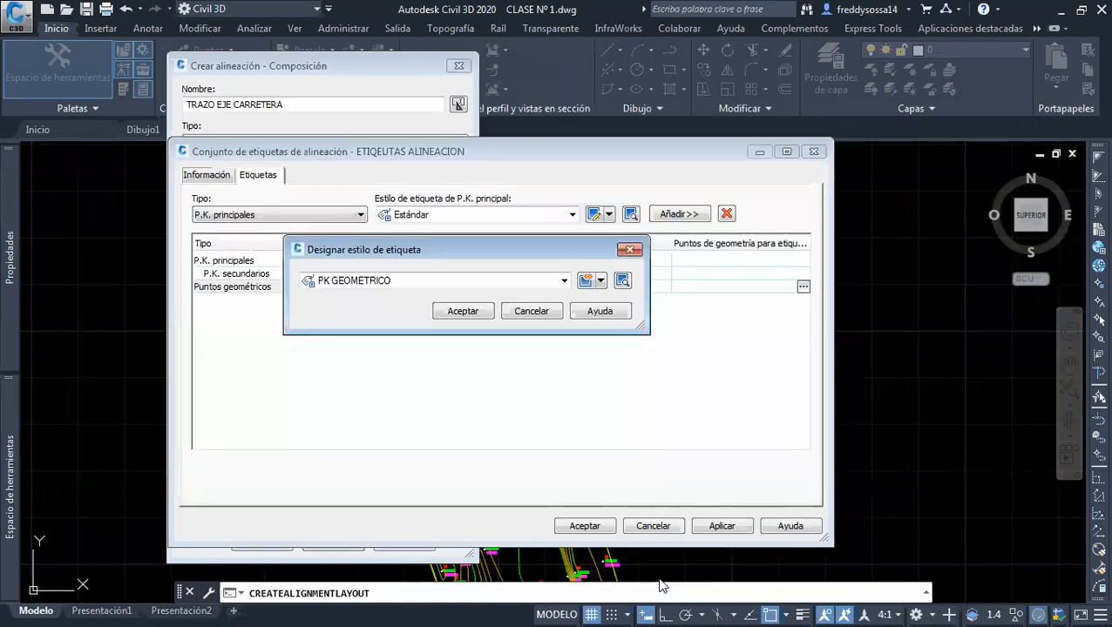
{"action": "left_click", "coordinate": [462, 311]}
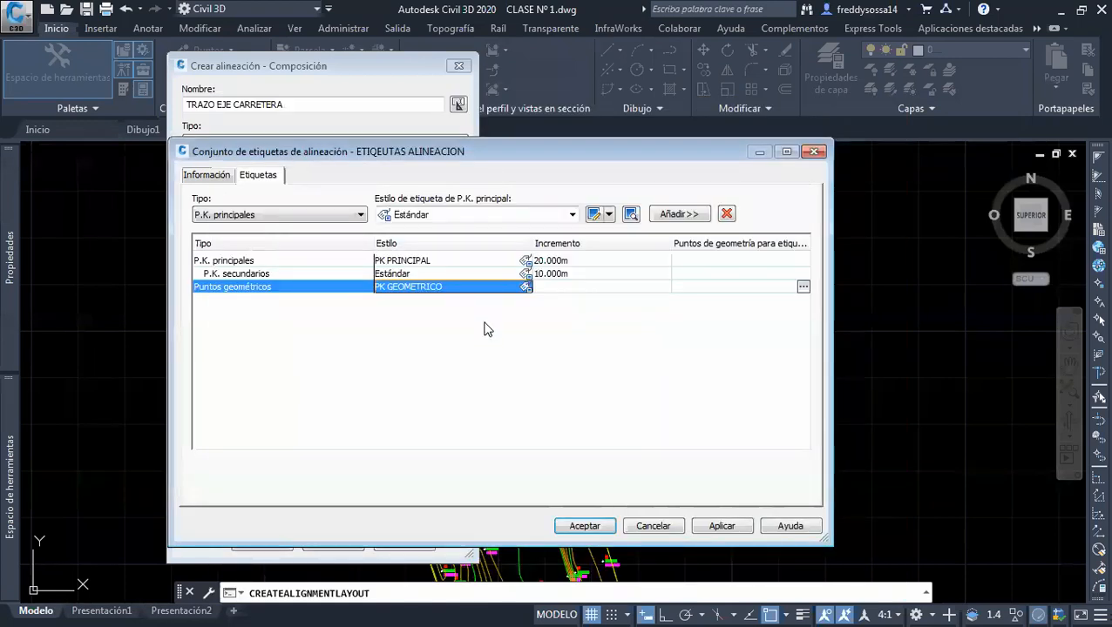
Set the increment of the P.K. principales labels to 10 m and apply the label set changes
{"action": "left_click", "coordinate": [268, 260]}
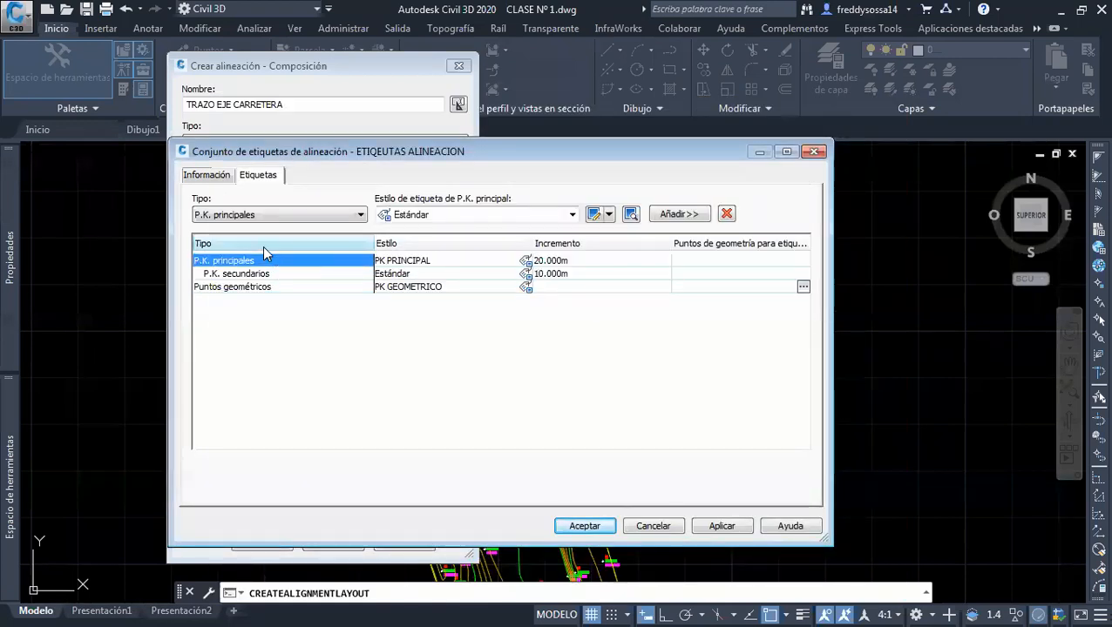
{"action": "left_click", "coordinate": [564, 260]}
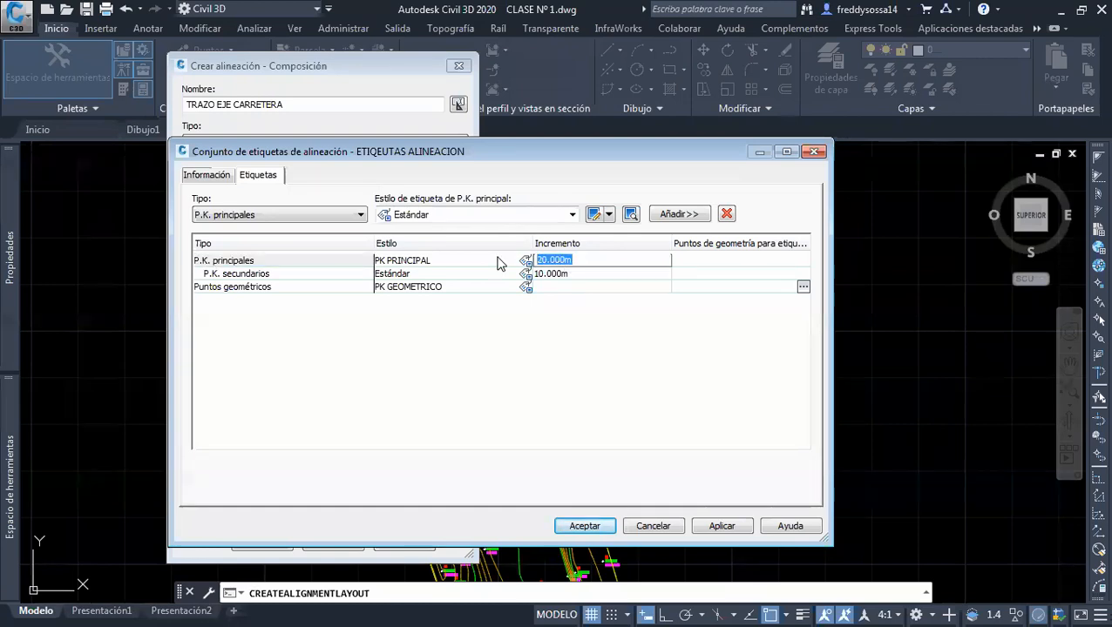
{"action": "type", "text": "10"}
{"action": "key", "text": "Return"}
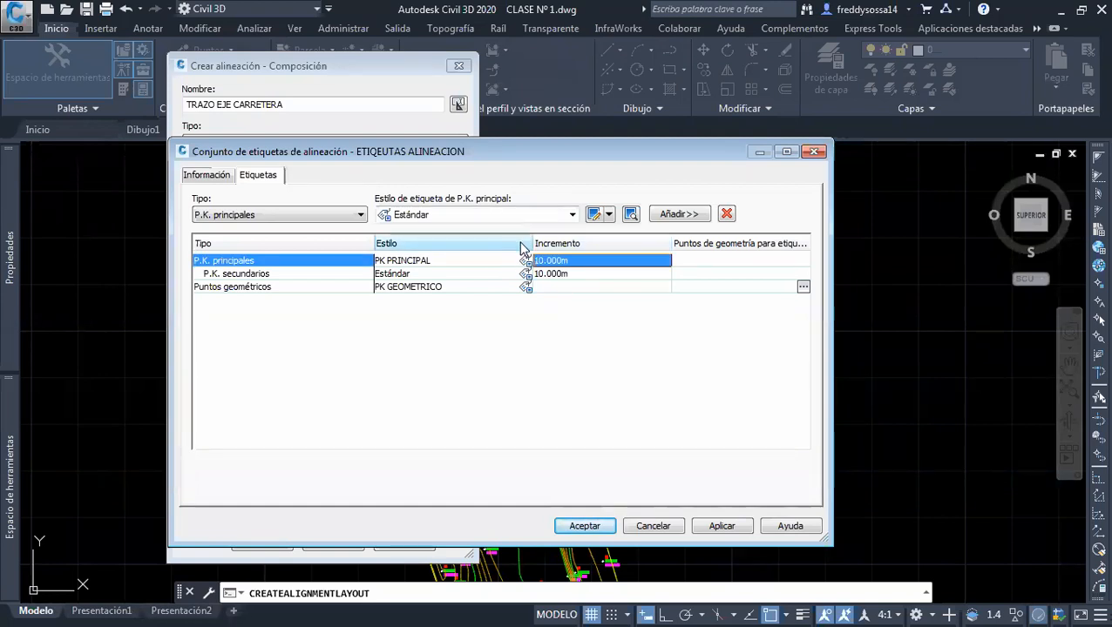
{"action": "left_click", "coordinate": [719, 527]}
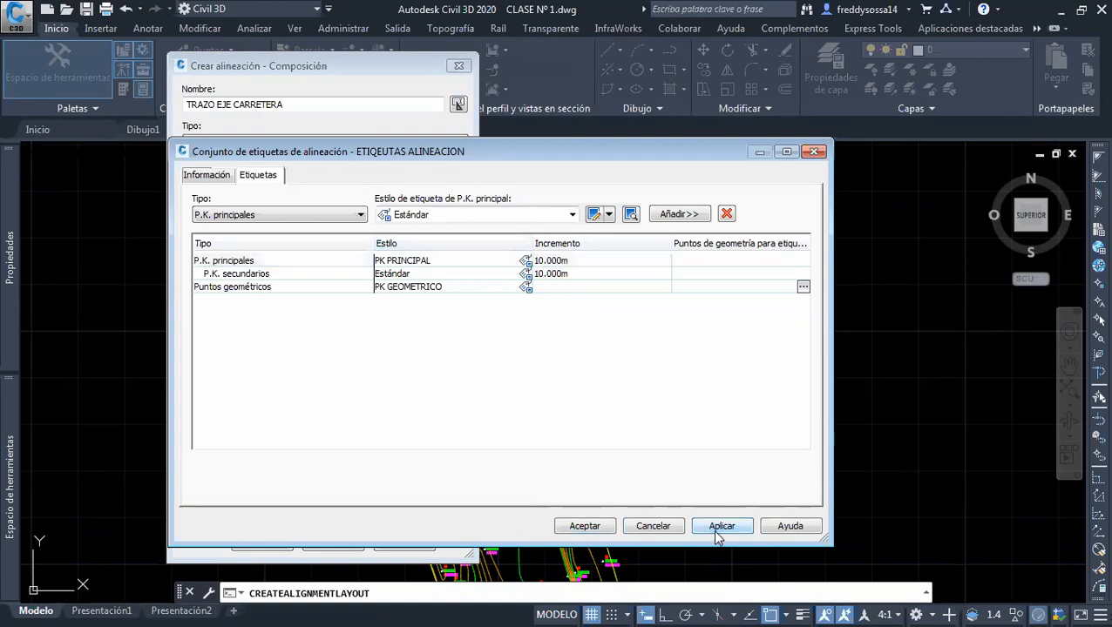
Accept the label set and create the TRAZO EJE CARRETERA alignment with the configured settings
{"action": "left_click", "coordinate": [584, 526]}
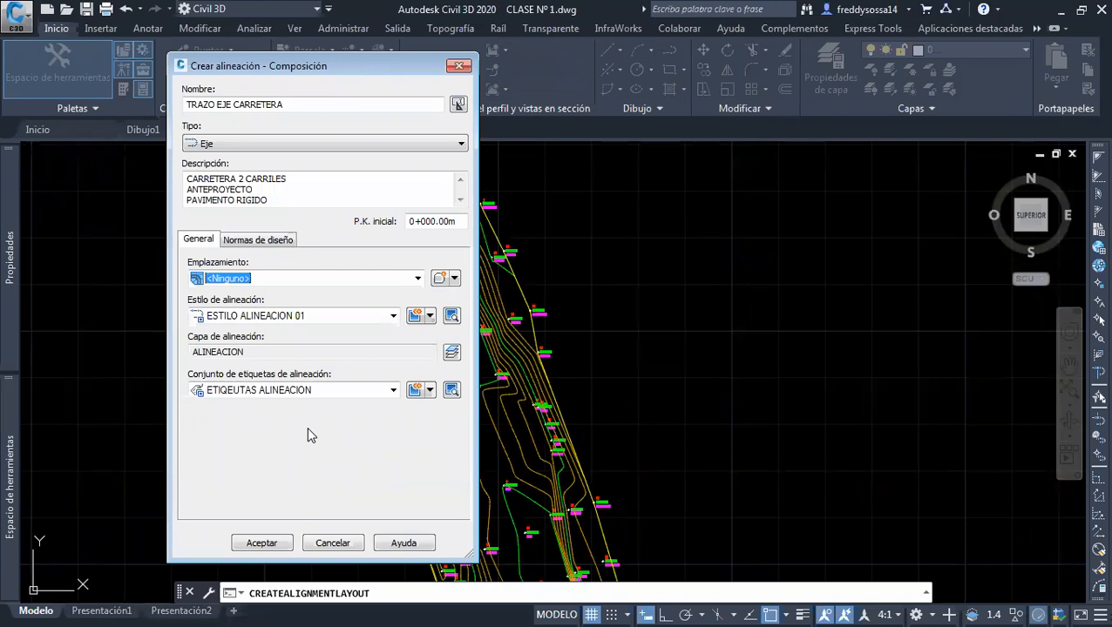
{"action": "left_click", "coordinate": [272, 542]}
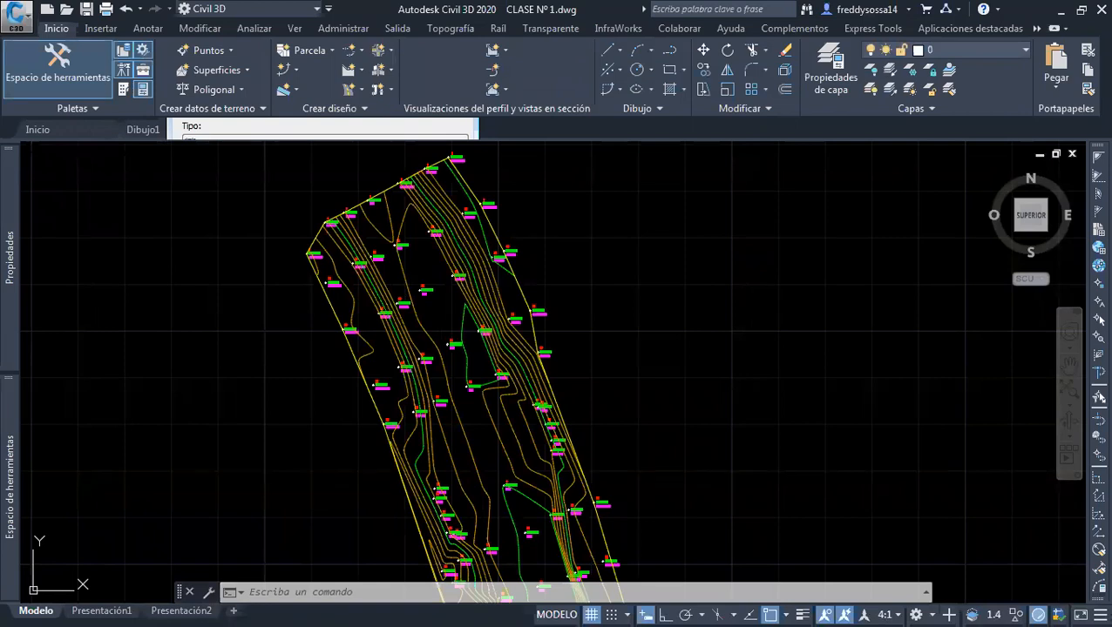
{"action": "middle_click_drag", "start_coordinate": [573, 271], "coordinate": [650, 318]}
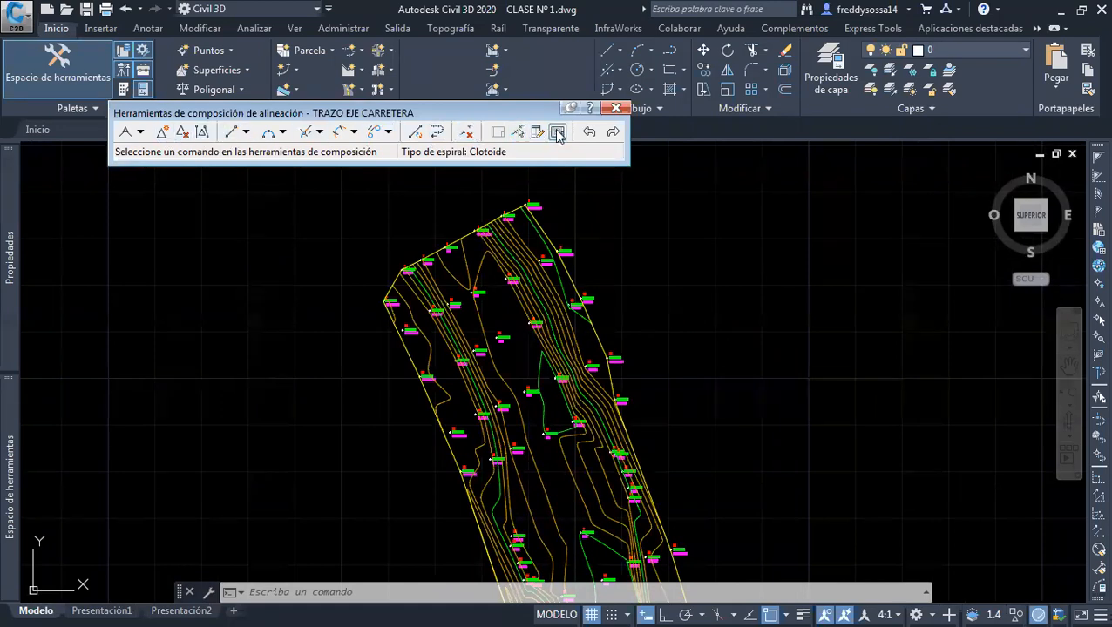
{"action": "left_click", "coordinate": [140, 133]}
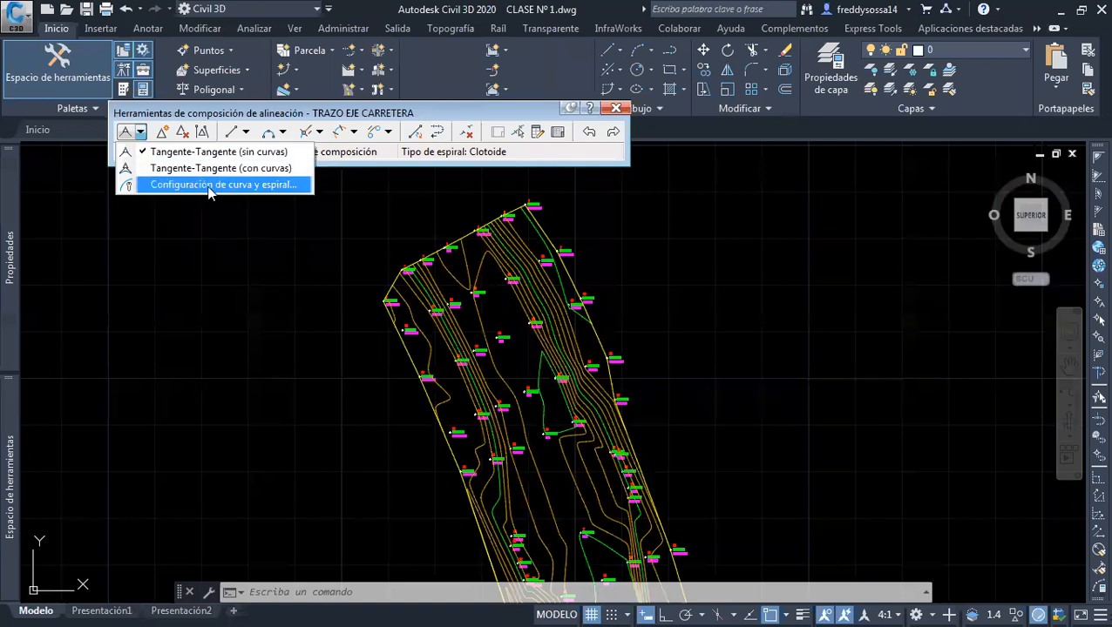
{"action": "left_click", "coordinate": [207, 111]}
{"action": "left_click", "coordinate": [248, 132]}
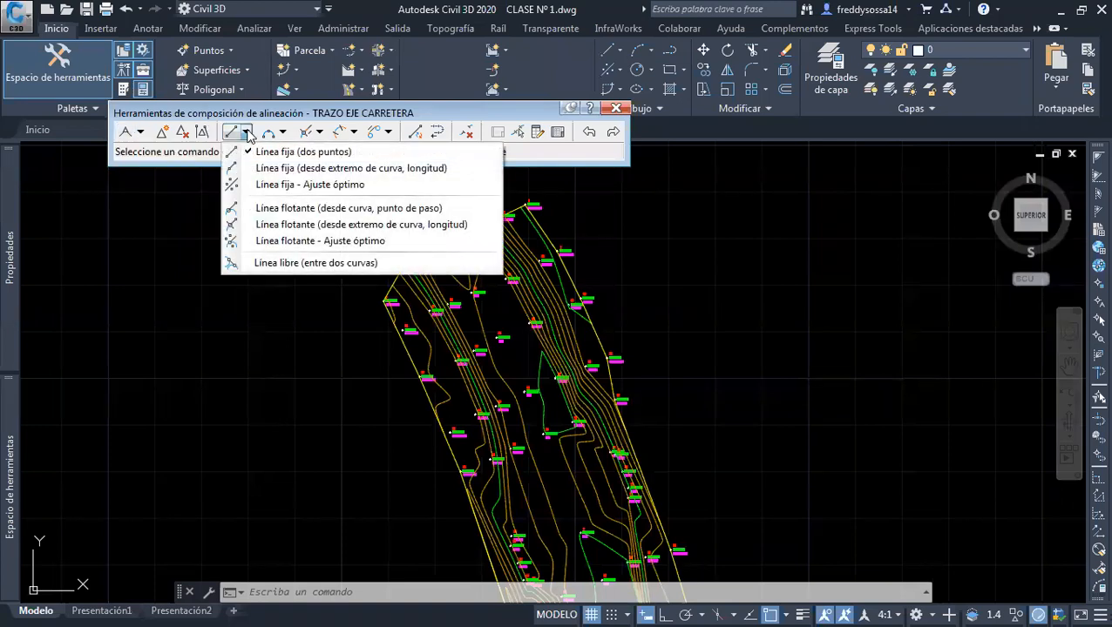
{"action": "left_click", "coordinate": [247, 132]}
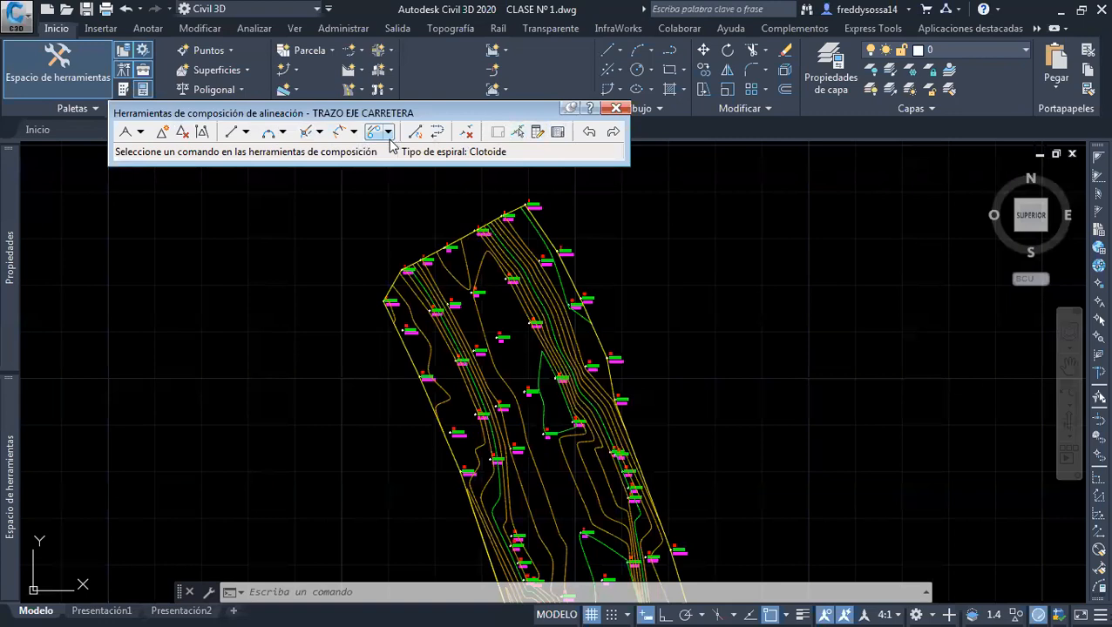
Open the tangent-tangent drawing options of the alignment layout tools
{"action": "left_click", "coordinate": [140, 134]}
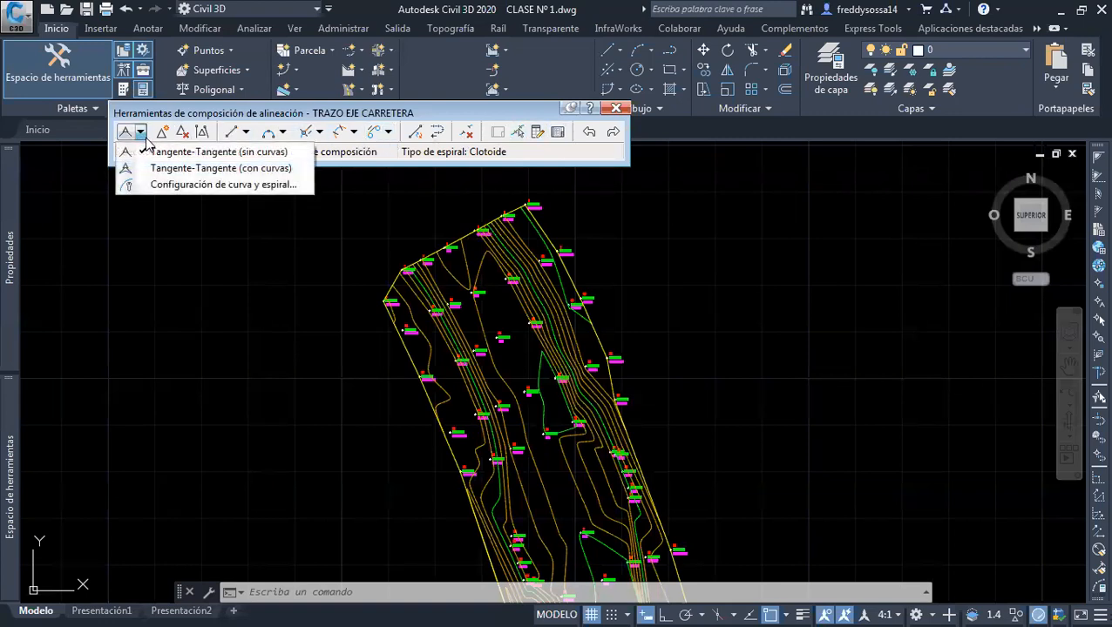
Start the Tangente-Tangente (con curvas) drawing and examine the EJE survey points between the terrain's north and south ends
{"action": "left_click", "coordinate": [190, 169]}
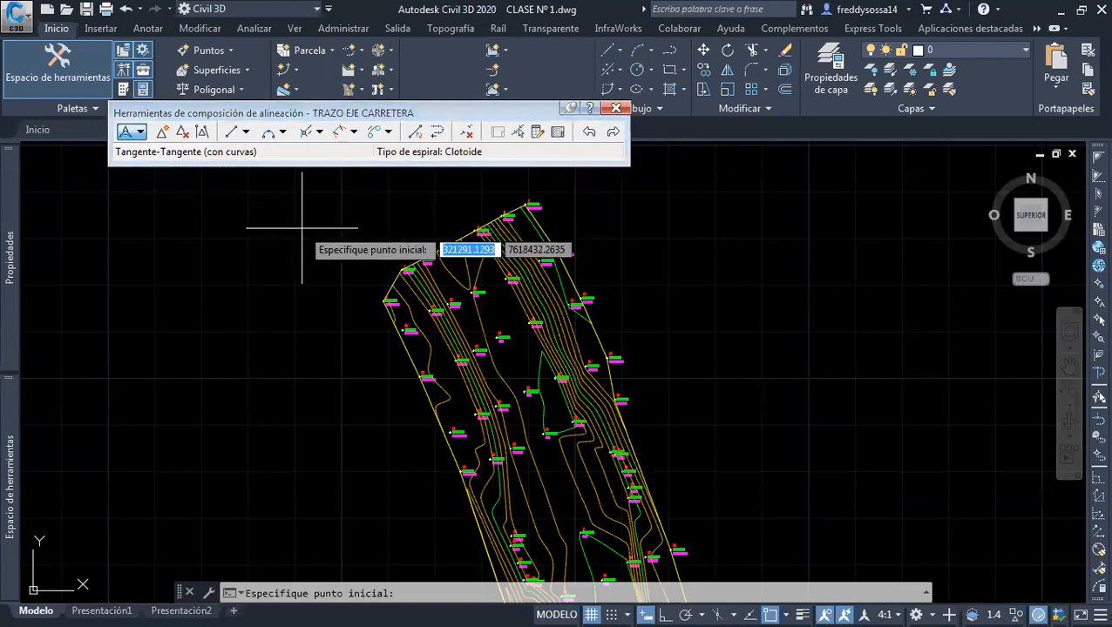
{"action": "scroll", "coordinate": [468, 273], "scroll_direction": "up", "scroll_amount": 5}
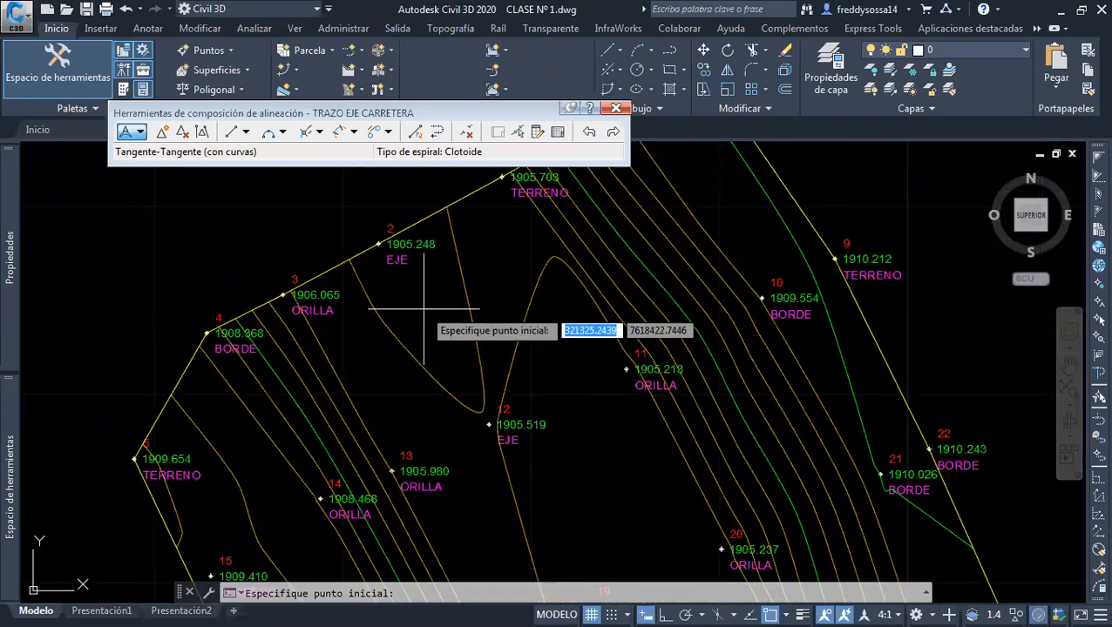
{"action": "scroll", "coordinate": [379, 243], "scroll_direction": "down", "scroll_amount": 3}
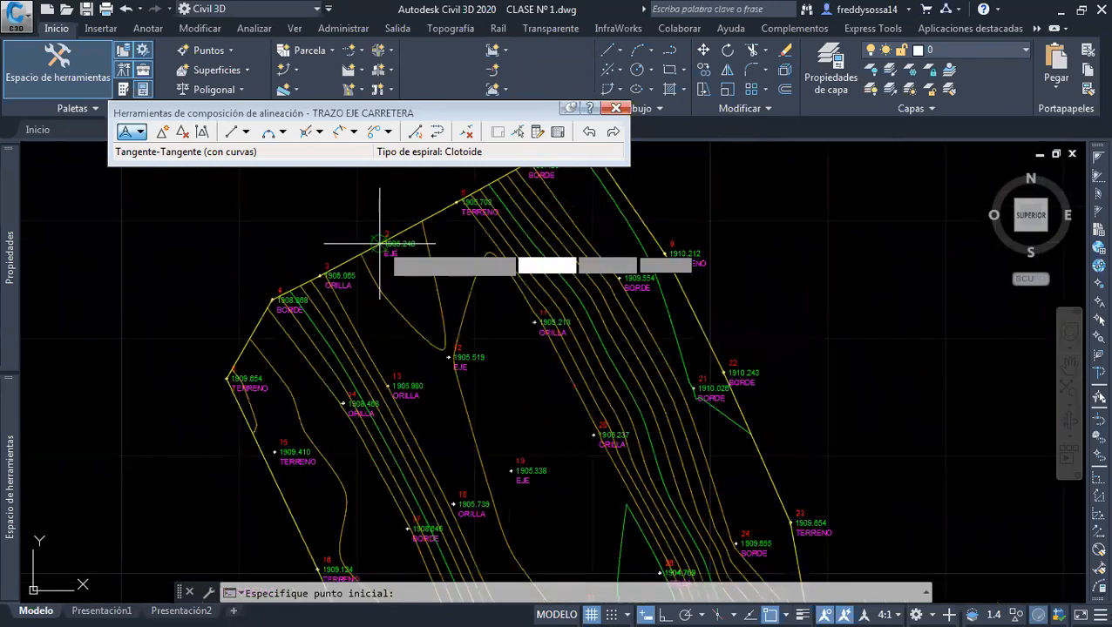
{"action": "middle_click_drag", "start_coordinate": [392, 245], "coordinate": [365, 342]}
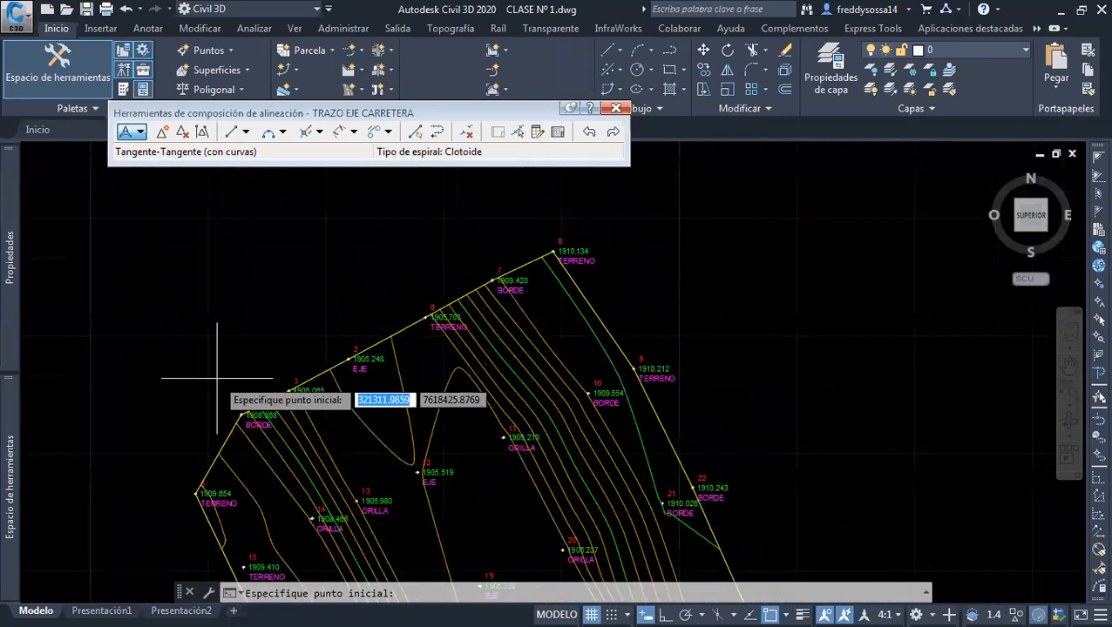
{"action": "scroll", "coordinate": [373, 292], "scroll_direction": "up", "scroll_amount": 2}
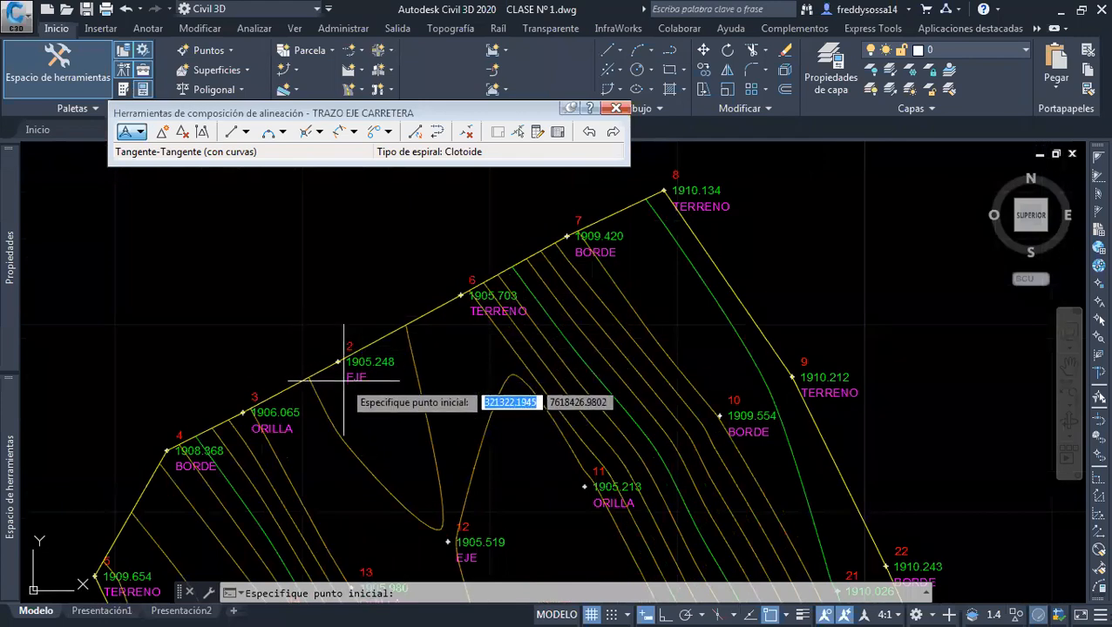
{"action": "scroll", "coordinate": [343, 384], "scroll_direction": "down", "scroll_amount": 2}
{"action": "scroll", "coordinate": [370, 401], "scroll_direction": "down", "scroll_amount": 3}
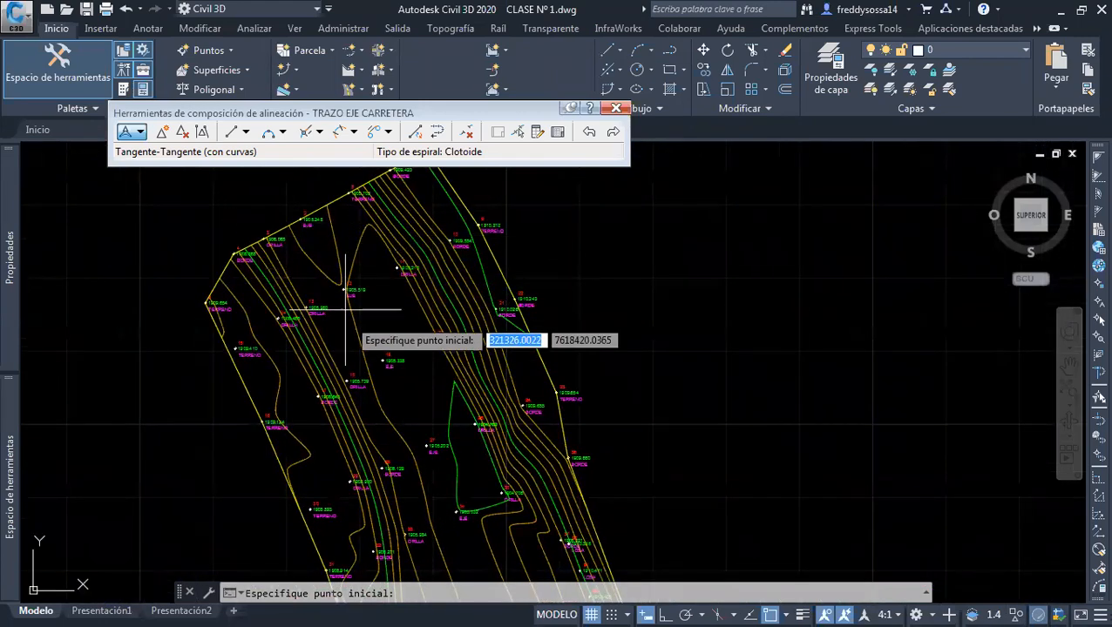
{"action": "scroll", "coordinate": [297, 238], "scroll_direction": "up", "scroll_amount": 2}
{"action": "scroll", "coordinate": [297, 238], "scroll_direction": "up", "scroll_amount": 1}
{"action": "scroll", "coordinate": [428, 475], "scroll_direction": "up", "scroll_amount": 4}
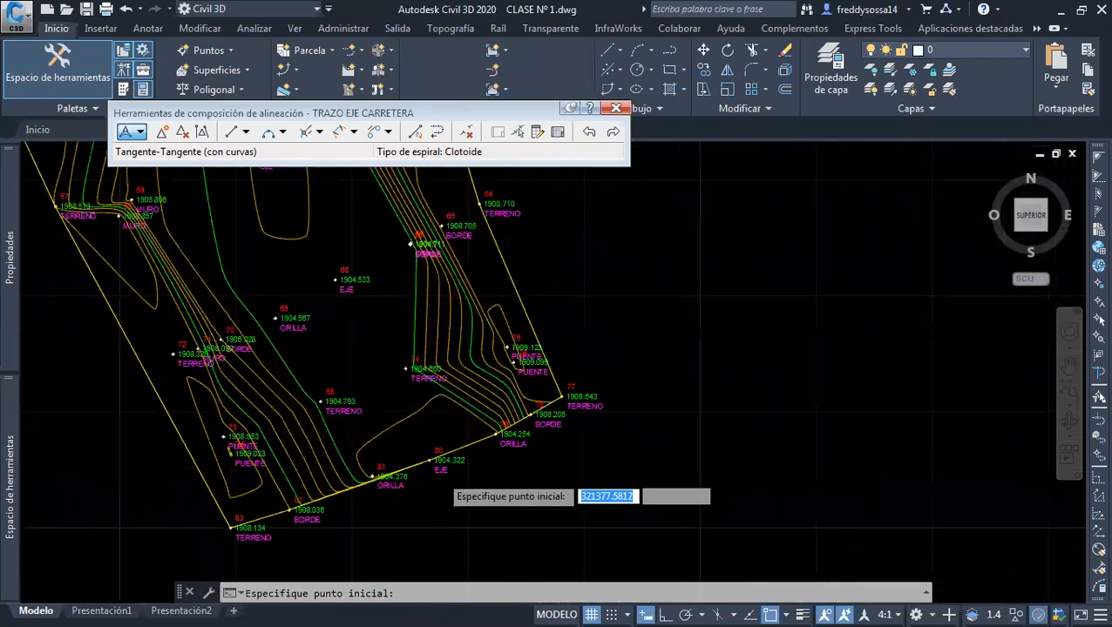
{"action": "scroll", "coordinate": [426, 444], "scroll_direction": "up", "scroll_amount": 2}
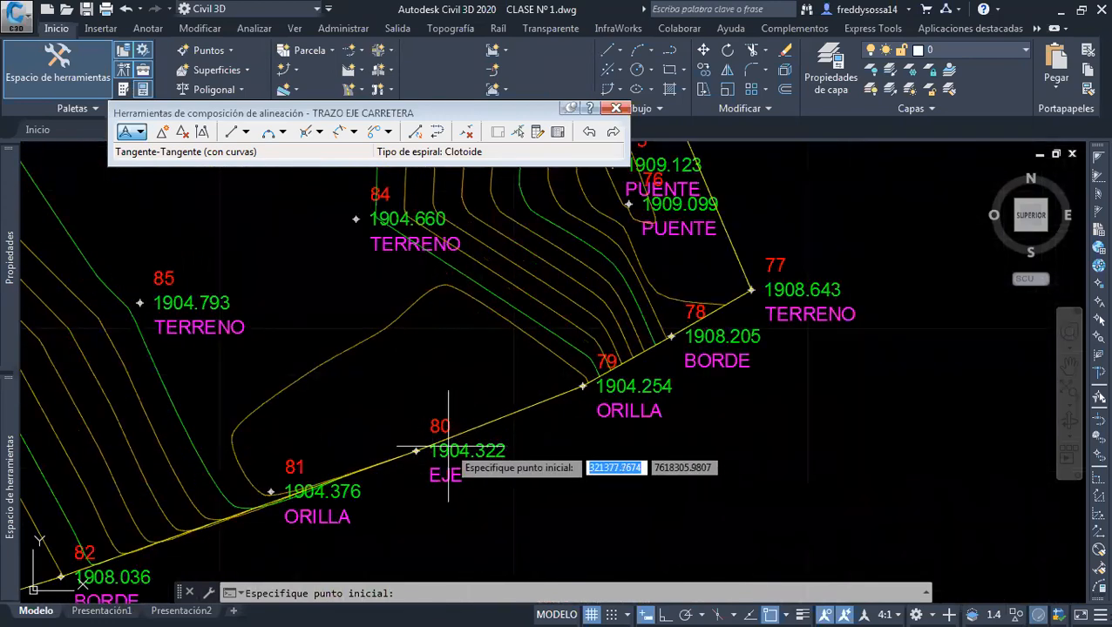
{"action": "scroll", "coordinate": [427, 470], "scroll_direction": "down", "scroll_amount": 5}
{"action": "mouse_move", "coordinate": [452, 541]}
{"action": "middle_mouse_down"}
{"action": "mouse_move", "coordinate": [490, 568]}
{"action": "mouse_move", "coordinate": [500, 594]}
{"action": "middle_mouse_up"}
{"action": "scroll", "coordinate": [376, 383], "scroll_direction": "down", "scroll_amount": 2}
{"action": "mouse_move", "coordinate": [376, 383]}
{"action": "middle_mouse_down"}
{"action": "mouse_move", "coordinate": [402, 412]}
{"action": "mouse_move", "coordinate": [458, 570]}
{"action": "middle_mouse_up"}
{"action": "middle_click_drag", "start_coordinate": [374, 394], "coordinate": [436, 567]}
{"action": "scroll", "coordinate": [383, 401], "scroll_direction": "up", "scroll_amount": 2}
{"action": "scroll", "coordinate": [396, 440], "scroll_direction": "up", "scroll_amount": 2}
{"action": "mouse_move", "coordinate": [397, 441]}
{"action": "middle_mouse_down"}
{"action": "mouse_move", "coordinate": [398, 350]}
{"action": "mouse_move", "coordinate": [384, 315]}
{"action": "middle_mouse_up"}
{"action": "scroll", "coordinate": [417, 412], "scroll_direction": "up", "scroll_amount": 2}
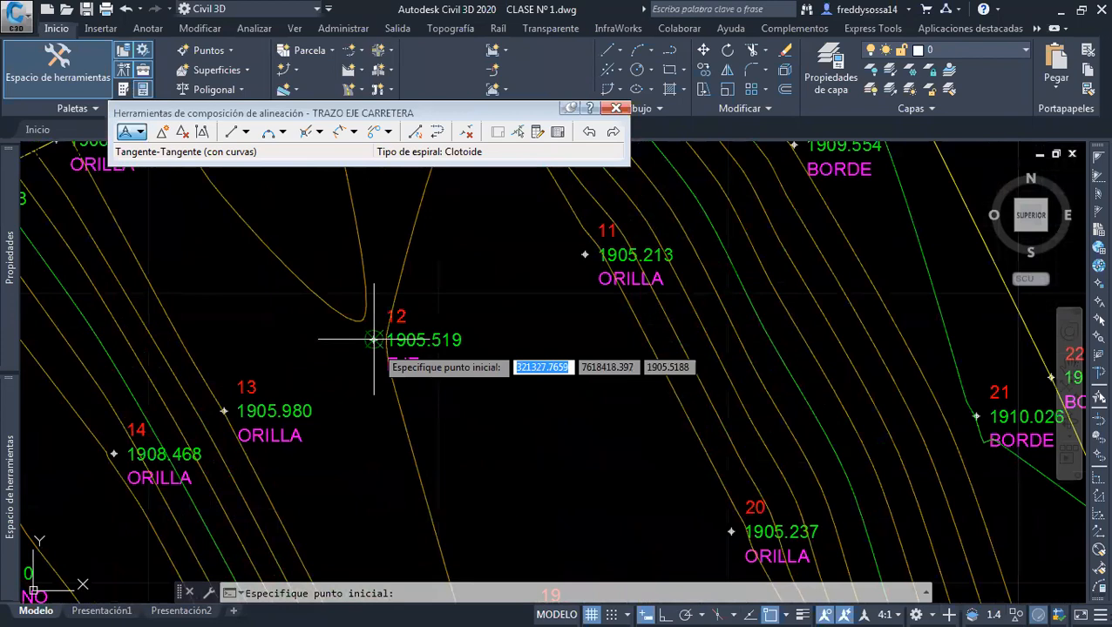
Start the alignment at EJE point 12 and run its first tangent to EJE point 19, snapping to the survey points
{"action": "left_click", "coordinate": [784, 605]}
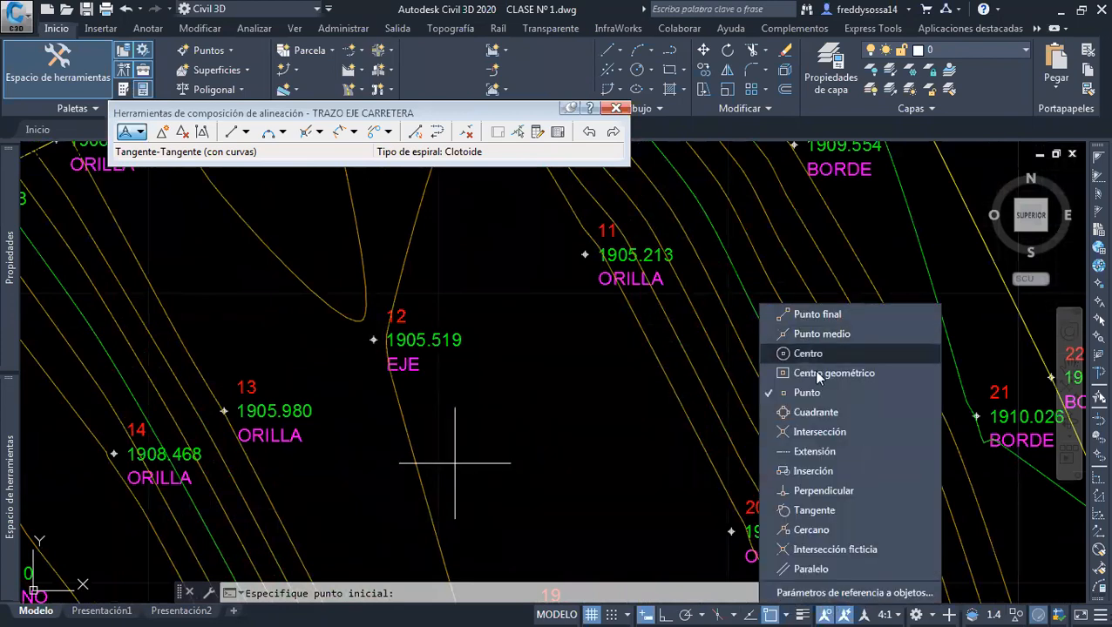
{"action": "left_click", "coordinate": [788, 611]}
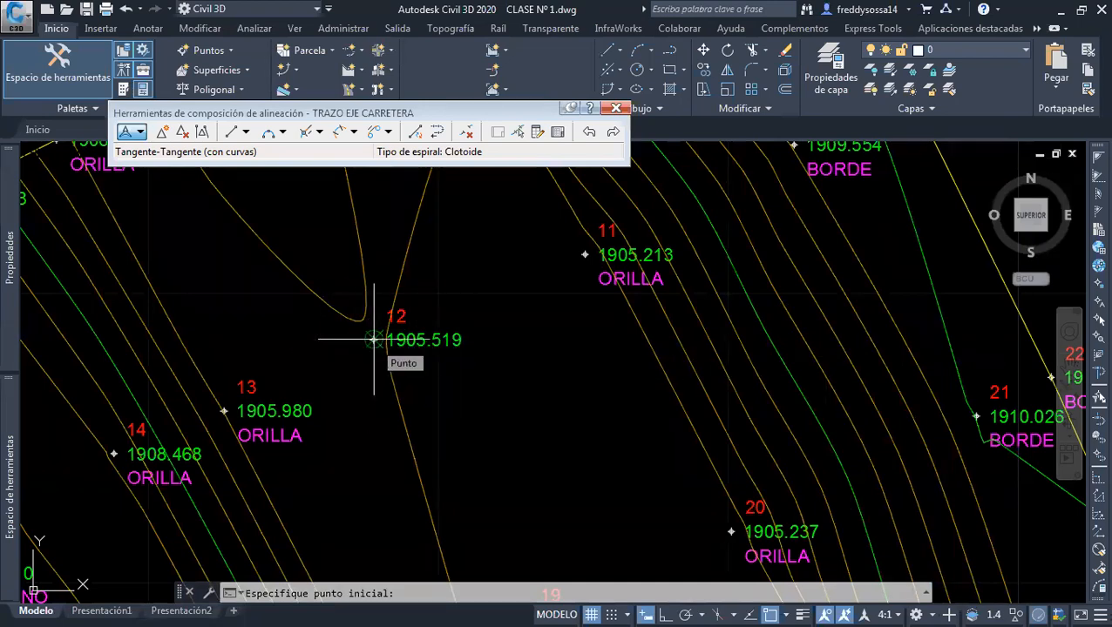
{"action": "left_click", "coordinate": [374, 339]}
{"action": "middle_click_drag", "start_coordinate": [440, 455], "coordinate": [405, 284]}
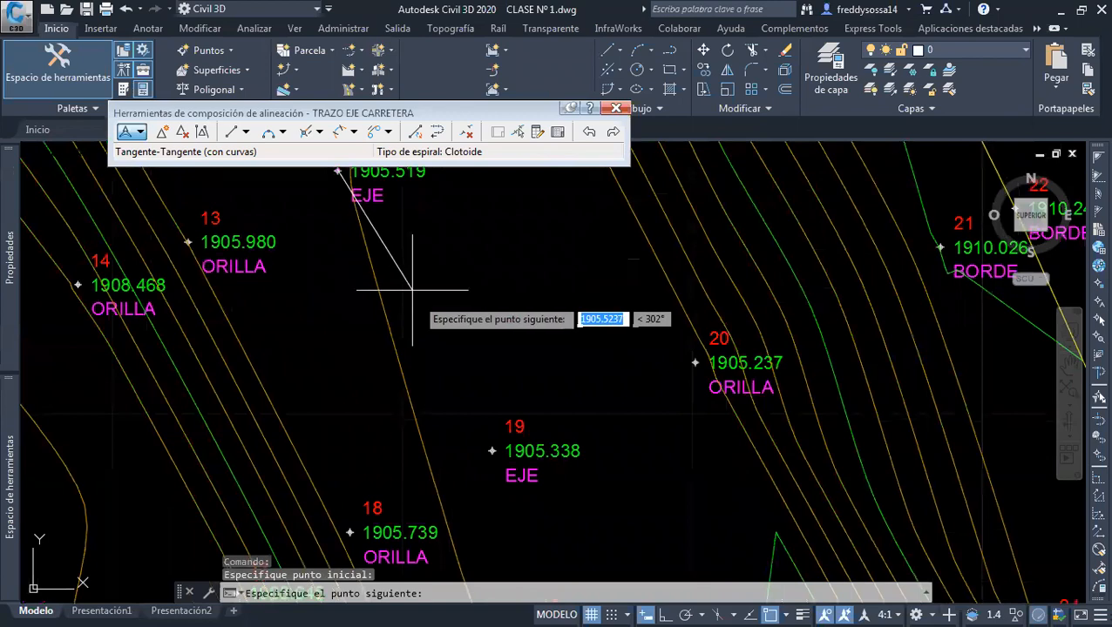
{"action": "middle_click_drag", "start_coordinate": [461, 420], "coordinate": [457, 369]}
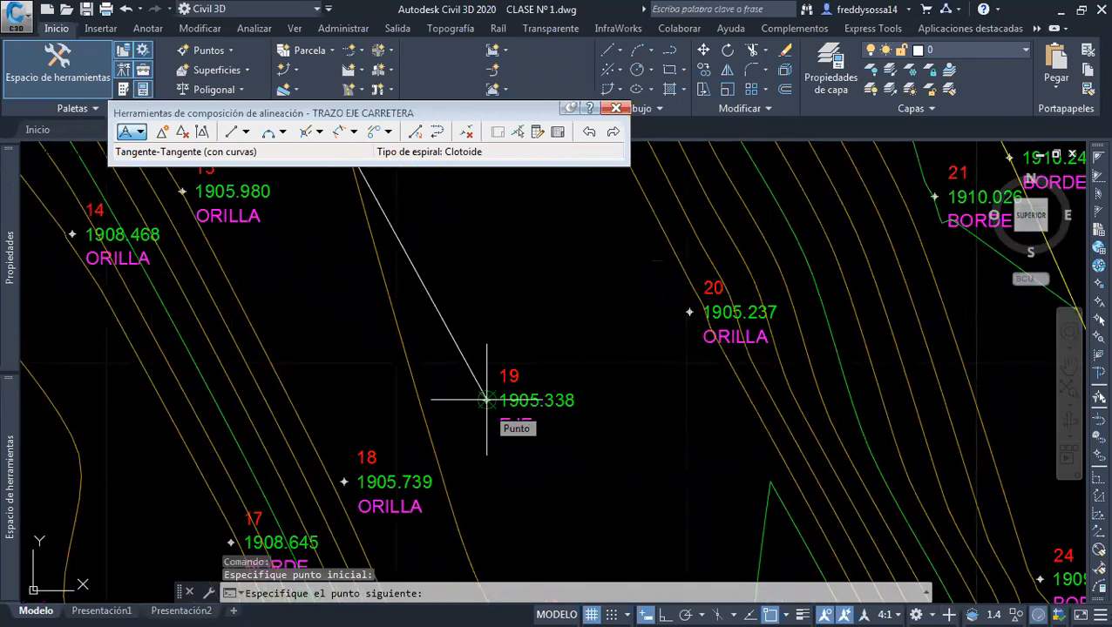
{"action": "left_click", "coordinate": [487, 400]}
Continue the alignment through the next two EJE points south of point 19
{"action": "middle_click_drag", "start_coordinate": [541, 506], "coordinate": [501, 297]}
{"action": "middle_click_drag", "start_coordinate": [567, 482], "coordinate": [509, 402]}
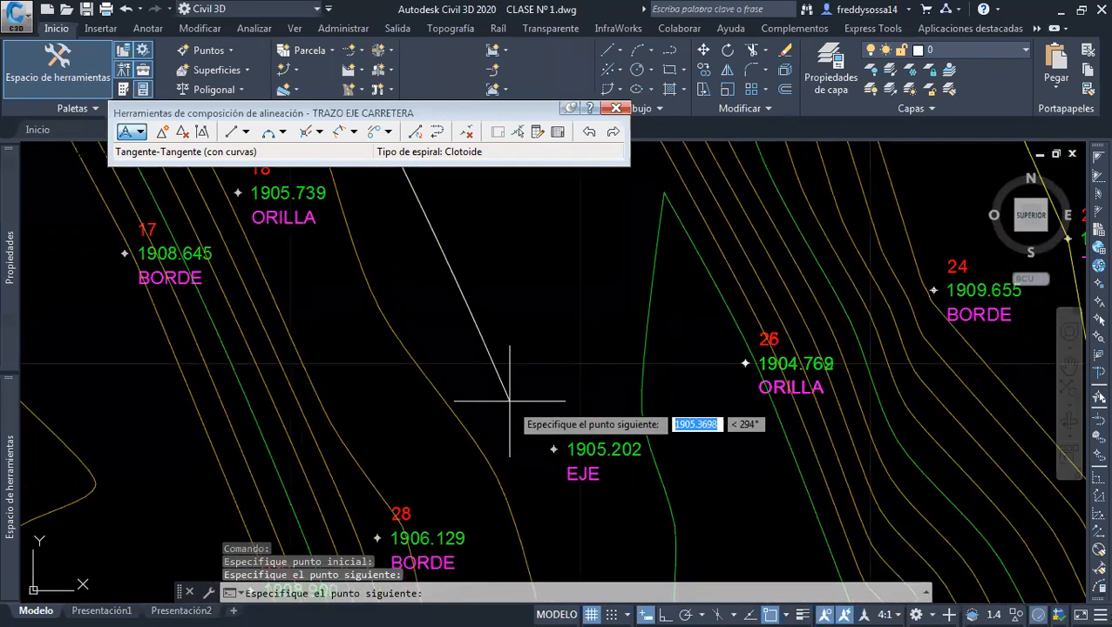
{"action": "left_click", "coordinate": [551, 449]}
{"action": "middle_click_drag", "start_coordinate": [508, 509], "coordinate": [439, 295]}
{"action": "middle_click_drag", "start_coordinate": [540, 428], "coordinate": [469, 220]}
{"action": "middle_click_drag", "start_coordinate": [522, 338], "coordinate": [500, 465]}
{"action": "left_click", "coordinate": [504, 414]}
Extend the alignment through the EST survey point 1 and on to point 46
{"action": "middle_click_drag", "start_coordinate": [524, 507], "coordinate": [469, 241]}
{"action": "scroll", "coordinate": [461, 271], "scroll_direction": "down", "scroll_amount": 3}
{"action": "scroll", "coordinate": [523, 381], "scroll_direction": "up", "scroll_amount": 4}
{"action": "scroll", "coordinate": [503, 356], "scroll_direction": "up", "scroll_amount": 2}
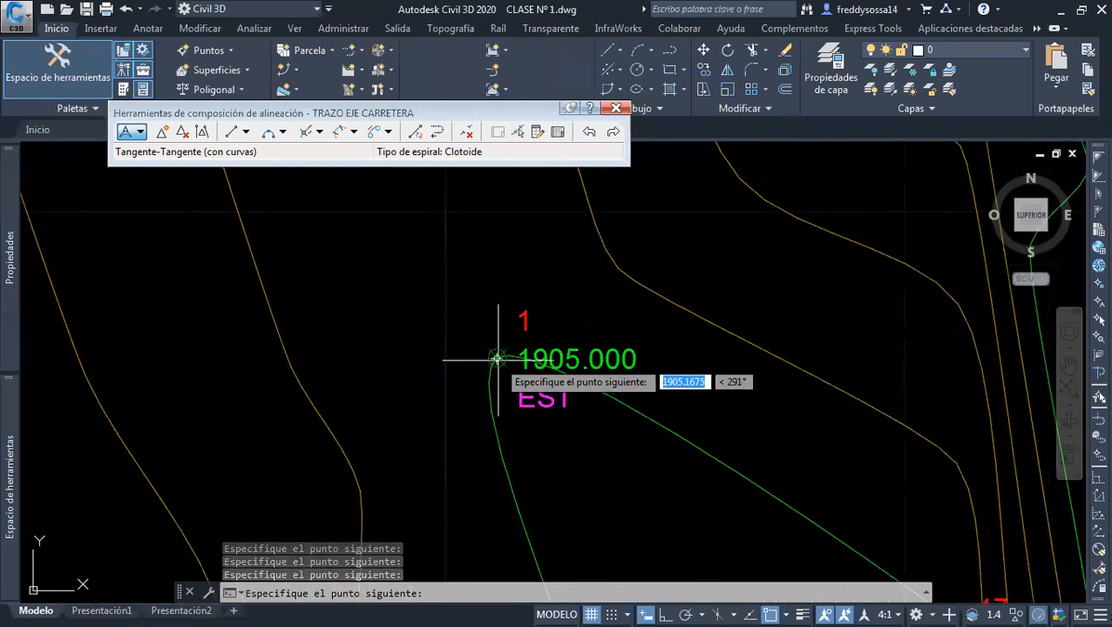
{"action": "scroll", "coordinate": [497, 357], "scroll_direction": "down", "scroll_amount": 5}
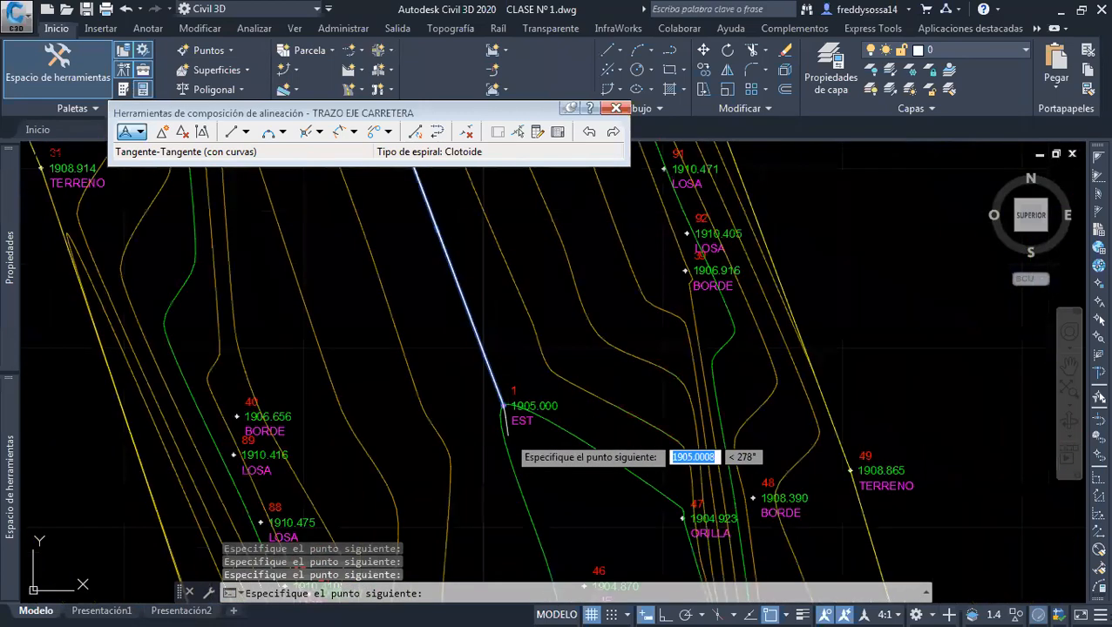
{"action": "scroll", "coordinate": [477, 366], "scroll_direction": "up", "scroll_amount": 4}
{"action": "left_click", "coordinate": [486, 342]}
Extend the alignment through EJE points 53 and 60
{"action": "middle_click_drag", "start_coordinate": [520, 543], "coordinate": [478, 339]}
{"action": "left_click", "coordinate": [492, 344]}
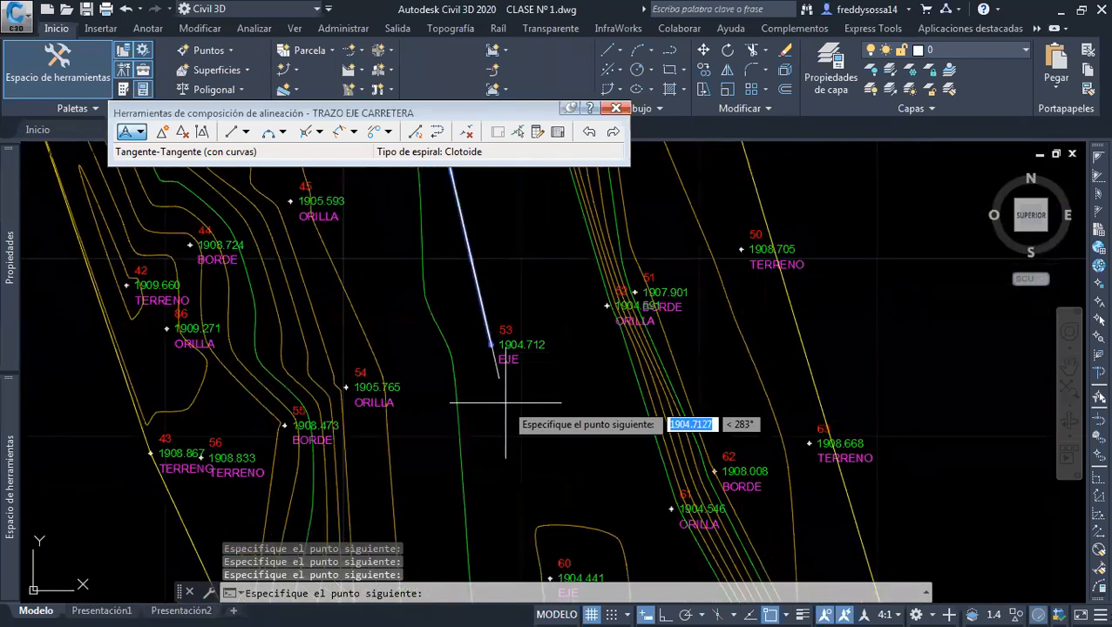
{"action": "middle_click_drag", "start_coordinate": [519, 533], "coordinate": [447, 367]}
{"action": "left_click", "coordinate": [478, 411]}
End the alignment at EJE point 68 and finish the tangent drawing
{"action": "middle_click_drag", "start_coordinate": [522, 514], "coordinate": [439, 260]}
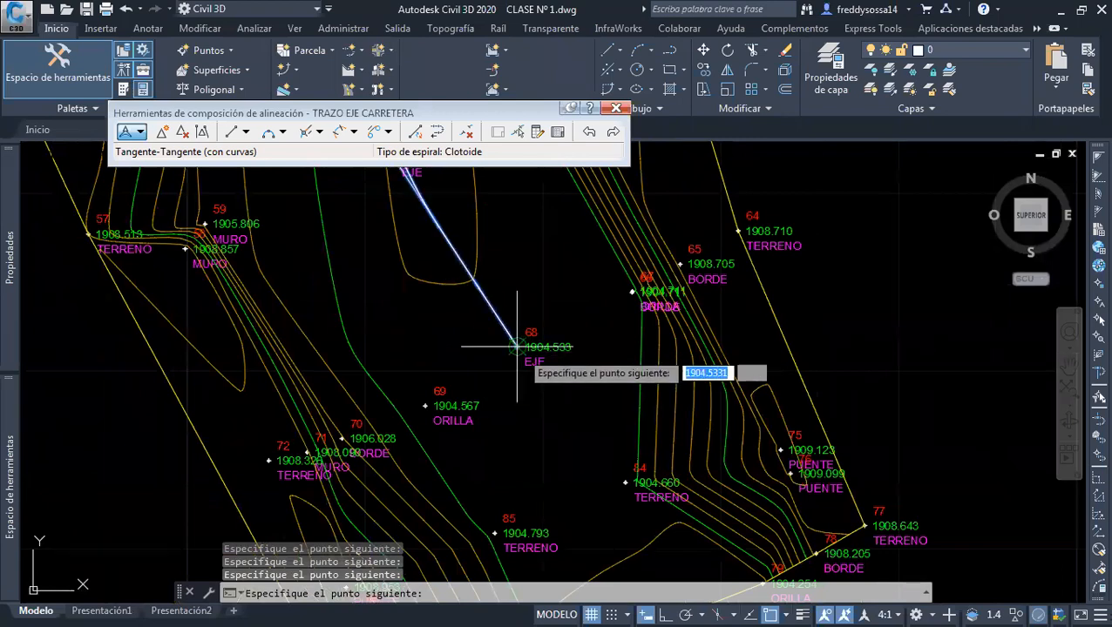
{"action": "scroll", "coordinate": [516, 346], "scroll_direction": "down", "scroll_amount": 2}
{"action": "middle_click_drag", "start_coordinate": [515, 345], "coordinate": [510, 339]}
{"action": "scroll", "coordinate": [513, 338], "scroll_direction": "up", "scroll_amount": 2}
{"action": "scroll", "coordinate": [514, 338], "scroll_direction": "down", "scroll_amount": 2}
{"action": "scroll", "coordinate": [514, 339], "scroll_direction": "up", "scroll_amount": 2}
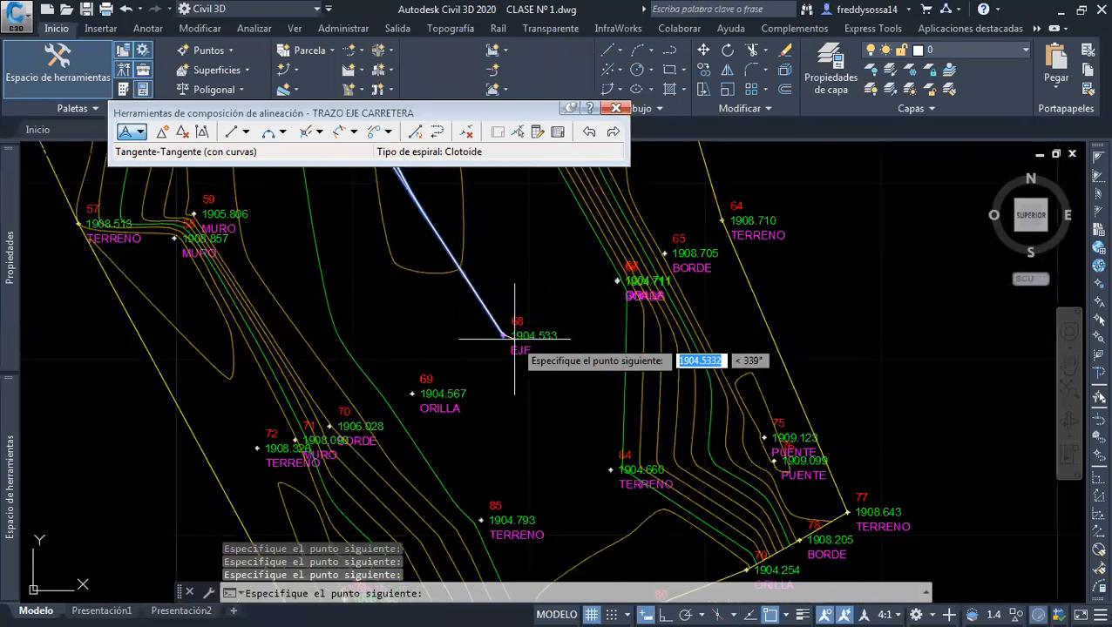
{"action": "left_click", "coordinate": [514, 339]}
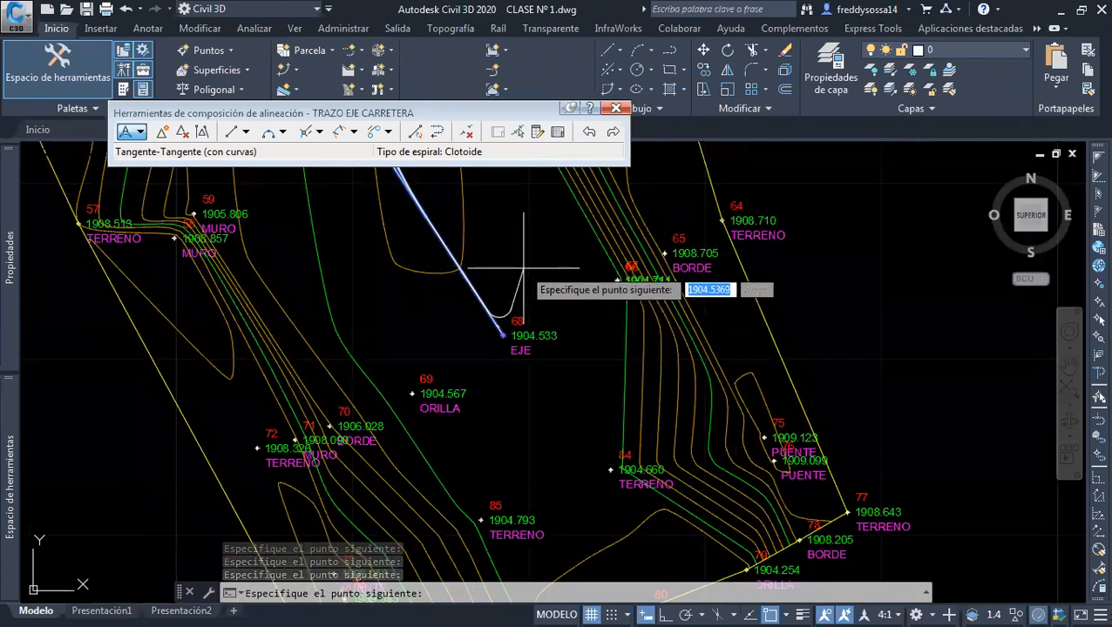
{"action": "key", "text": "Return"}
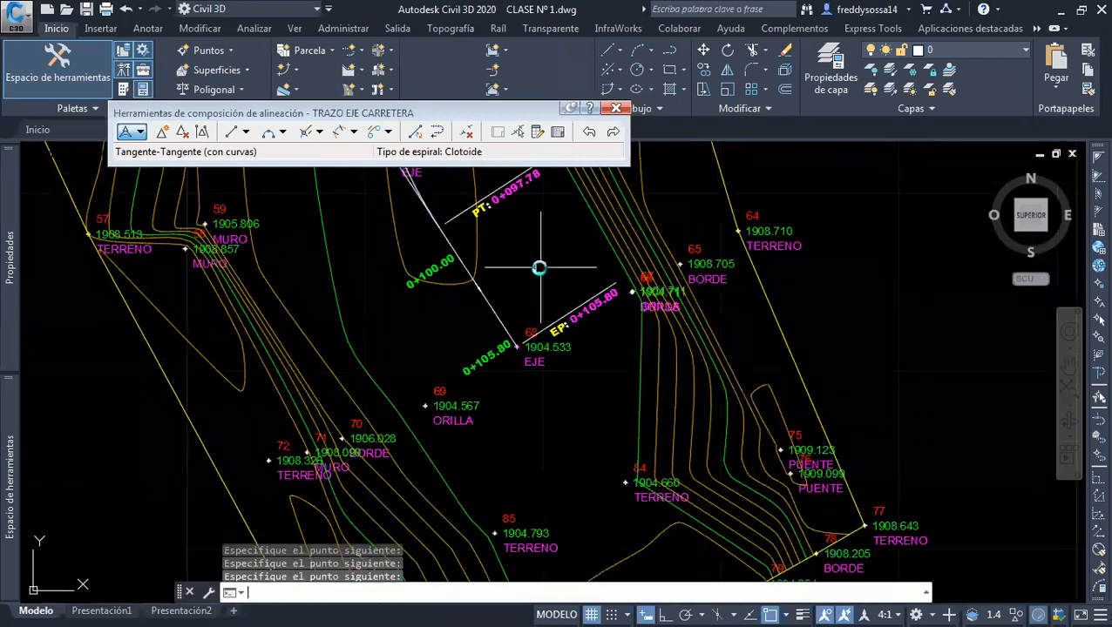
Freeze the PUNTOS and ETIQUETA DE PUNTOS layers so only the surface and the alignment are displayed
{"action": "scroll", "coordinate": [541, 264], "scroll_direction": "down", "scroll_amount": 4}
{"action": "middle_click_drag", "start_coordinate": [513, 350], "coordinate": [540, 475]}
{"action": "middle_click_drag", "start_coordinate": [493, 319], "coordinate": [523, 492]}
{"action": "middle_click_drag", "start_coordinate": [518, 375], "coordinate": [581, 519]}
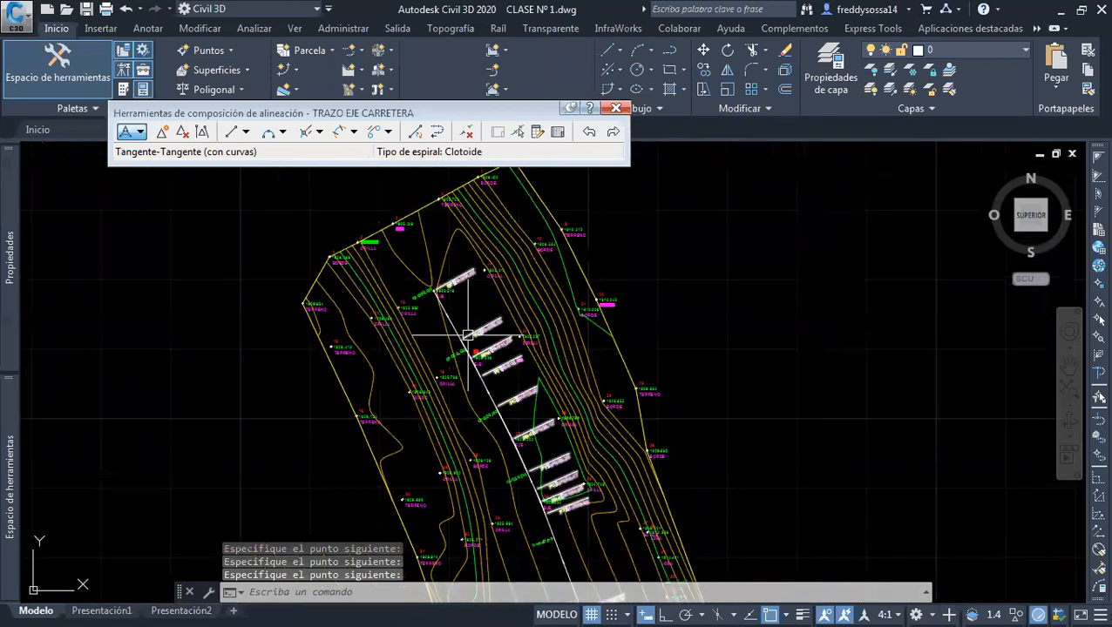
{"action": "scroll", "coordinate": [427, 240], "scroll_direction": "up", "scroll_amount": 6}
{"action": "scroll", "coordinate": [392, 288], "scroll_direction": "down", "scroll_amount": 7}
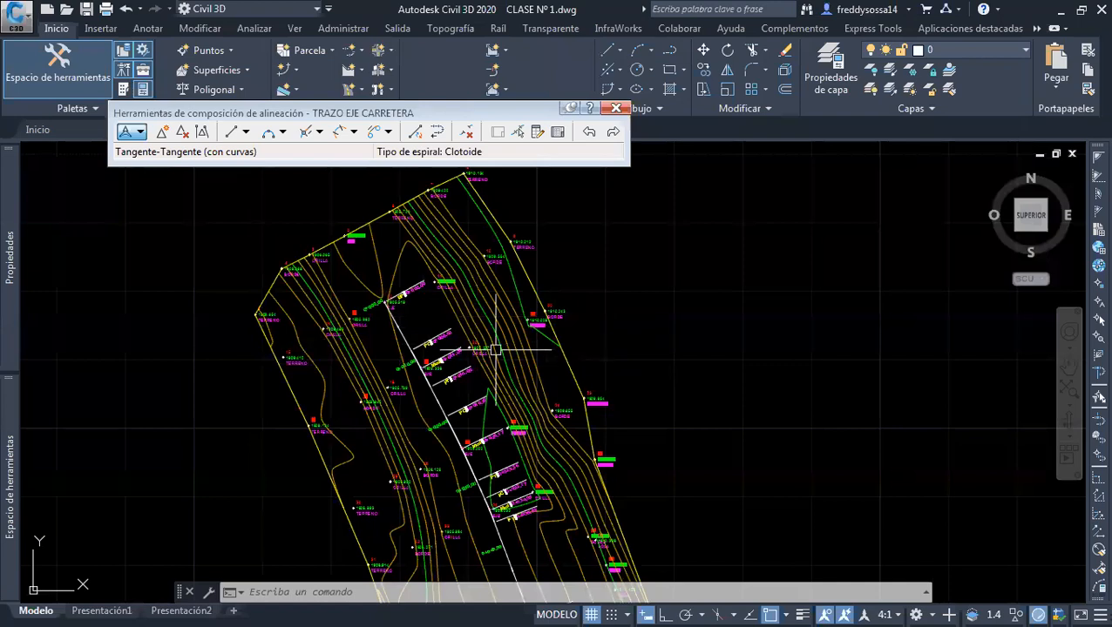
{"action": "left_click", "coordinate": [970, 51]}
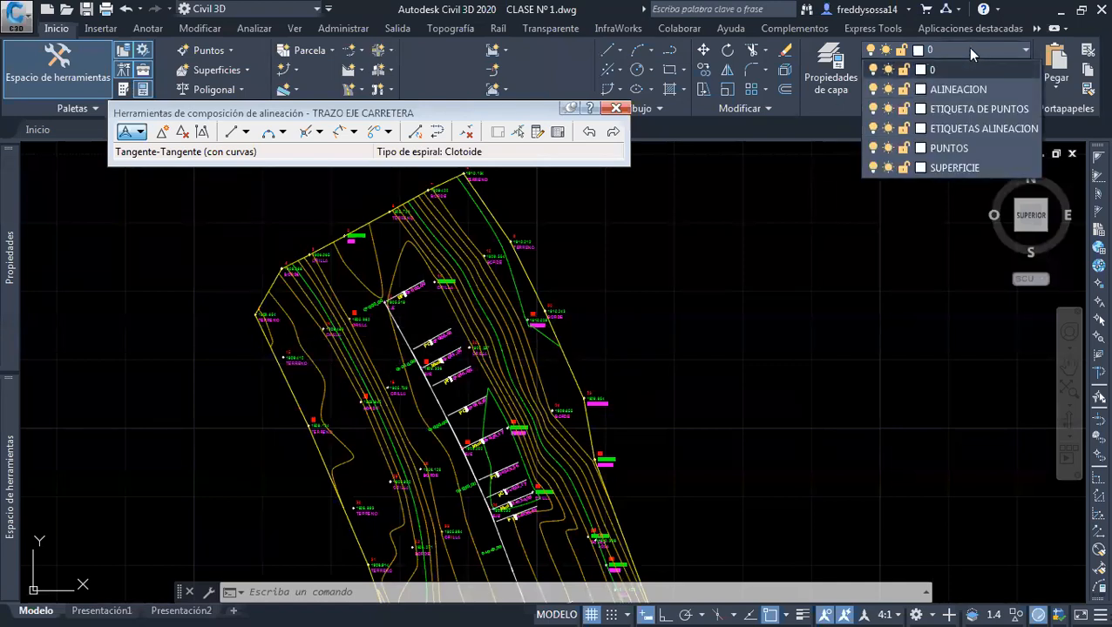
{"action": "left_click", "coordinate": [888, 148]}
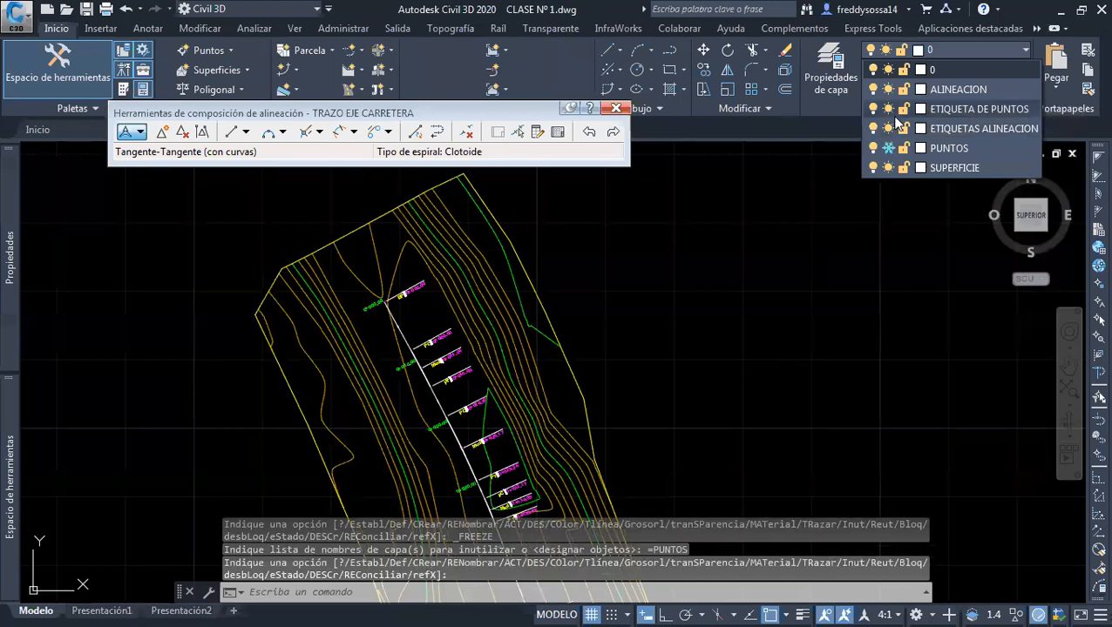
{"action": "left_click", "coordinate": [758, 201]}
Examine the station and geometry point labels along the whole alignment, from its start to its end
{"action": "scroll", "coordinate": [613, 284], "scroll_direction": "down", "scroll_amount": 2}
{"action": "middle_click_drag", "start_coordinate": [601, 343], "coordinate": [567, 259]}
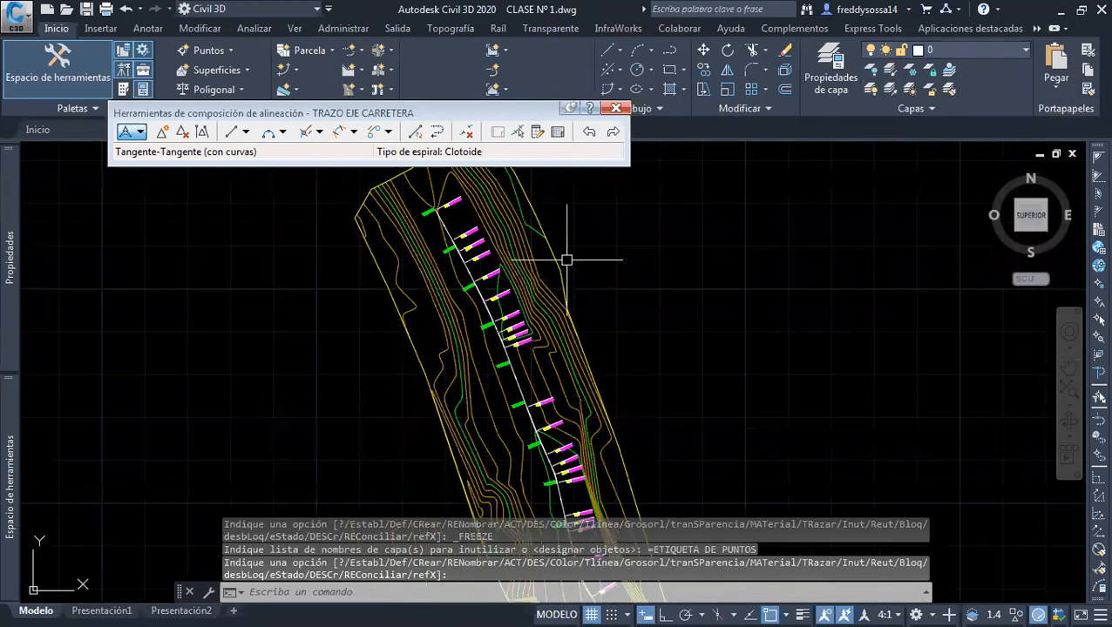
{"action": "scroll", "coordinate": [580, 261], "scroll_direction": "up", "scroll_amount": 1}
{"action": "scroll", "coordinate": [521, 238], "scroll_direction": "up", "scroll_amount": 3}
{"action": "scroll", "coordinate": [509, 265], "scroll_direction": "up", "scroll_amount": 2}
{"action": "scroll", "coordinate": [551, 268], "scroll_direction": "up", "scroll_amount": 1}
{"action": "scroll", "coordinate": [397, 278], "scroll_direction": "up", "scroll_amount": 1}
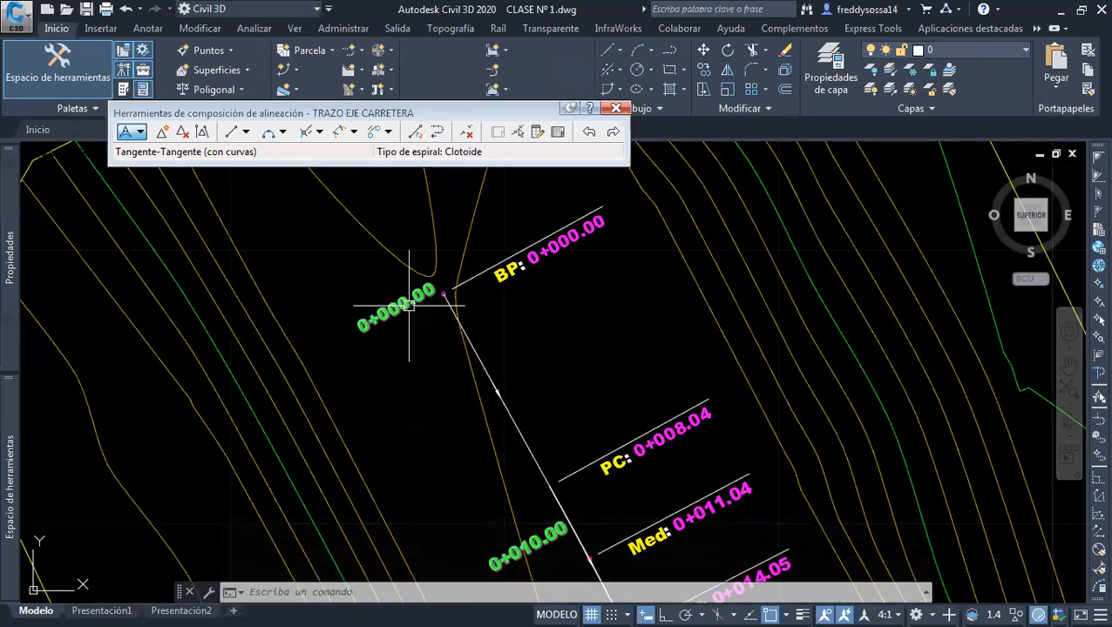
{"action": "middle_click_drag", "start_coordinate": [409, 354], "coordinate": [369, 244]}
{"action": "mouse_move", "coordinate": [474, 459]}
{"action": "middle_mouse_down"}
{"action": "mouse_move", "coordinate": [447, 367]}
{"action": "mouse_move", "coordinate": [409, 312]}
{"action": "mouse_move", "coordinate": [431, 291]}
{"action": "mouse_move", "coordinate": [481, 419]}
{"action": "mouse_move", "coordinate": [378, 216]}
{"action": "mouse_move", "coordinate": [417, 263]}
{"action": "mouse_move", "coordinate": [398, 230]}
{"action": "middle_mouse_up"}
{"action": "middle_click_drag", "start_coordinate": [515, 456], "coordinate": [438, 207]}
{"action": "scroll", "coordinate": [461, 305], "scroll_direction": "down", "scroll_amount": 4}
{"action": "middle_click_drag", "start_coordinate": [533, 488], "coordinate": [470, 231]}
{"action": "middle_click_drag", "start_coordinate": [512, 444], "coordinate": [457, 252]}
{"action": "middle_click_drag", "start_coordinate": [527, 426], "coordinate": [445, 334]}
{"action": "scroll", "coordinate": [471, 355], "scroll_direction": "up", "scroll_amount": 4}
{"action": "scroll", "coordinate": [453, 414], "scroll_direction": "up", "scroll_amount": 2}
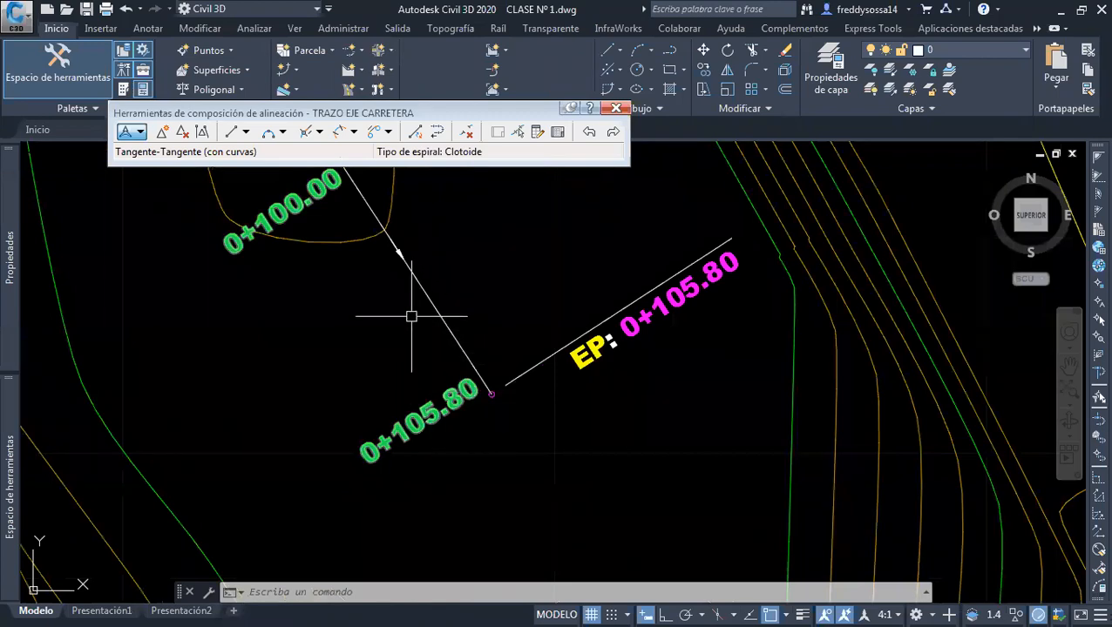
Follow the alignment back northward and examine the PC, Med and PT labels at its curves
{"action": "scroll", "coordinate": [411, 317], "scroll_direction": "down", "scroll_amount": 3}
{"action": "scroll", "coordinate": [444, 339], "scroll_direction": "up", "scroll_amount": 2}
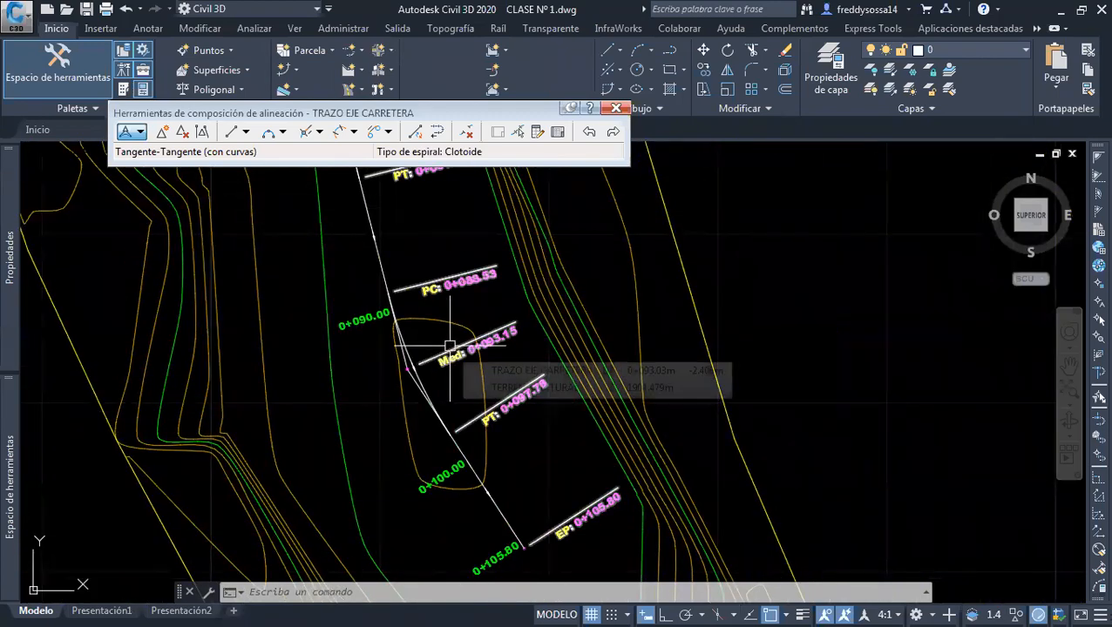
{"action": "scroll", "coordinate": [462, 352], "scroll_direction": "down", "scroll_amount": 4}
{"action": "scroll", "coordinate": [477, 422], "scroll_direction": "up", "scroll_amount": 5}
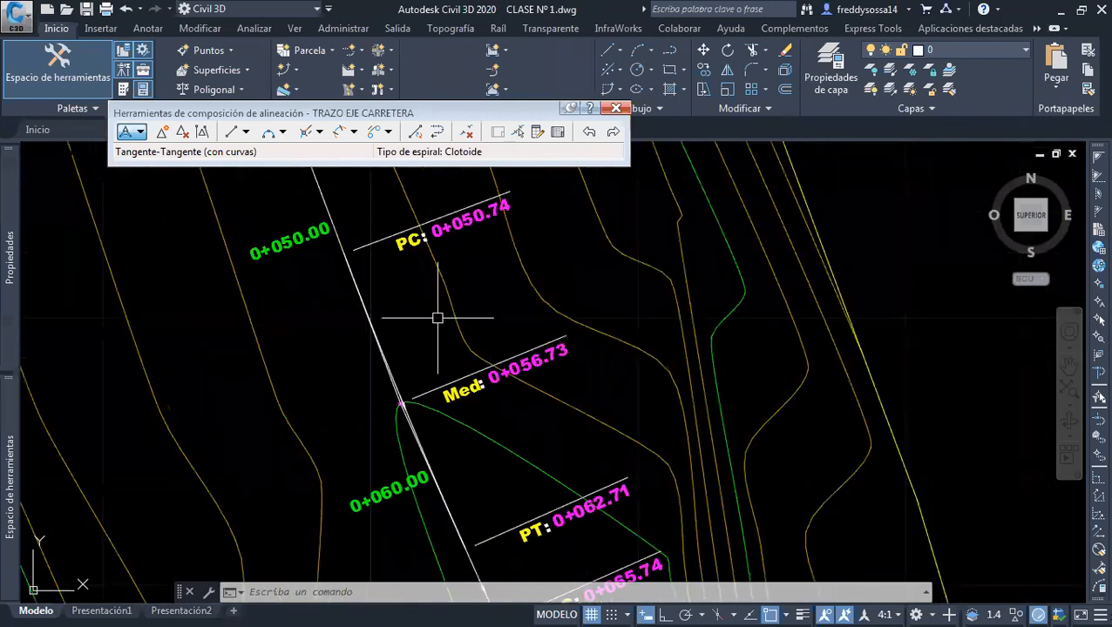
{"action": "scroll", "coordinate": [381, 314], "scroll_direction": "up", "scroll_amount": 2}
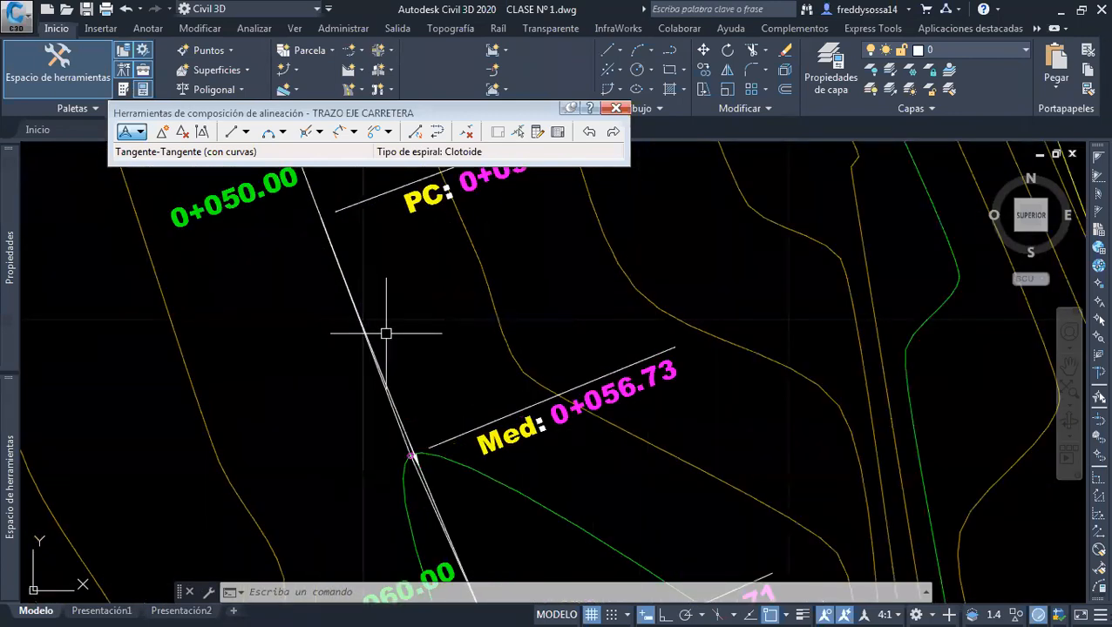
{"action": "middle_click_drag", "start_coordinate": [343, 275], "coordinate": [375, 426]}
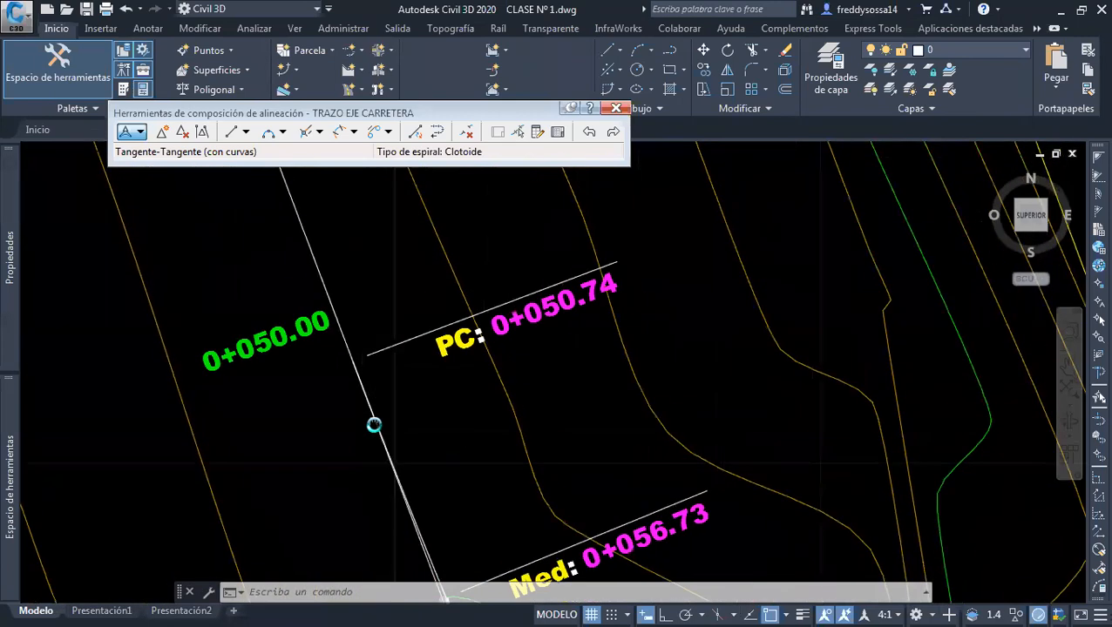
{"action": "scroll", "coordinate": [315, 204], "scroll_direction": "down", "scroll_amount": 3}
{"action": "middle_click_drag", "start_coordinate": [357, 342], "coordinate": [436, 491]}
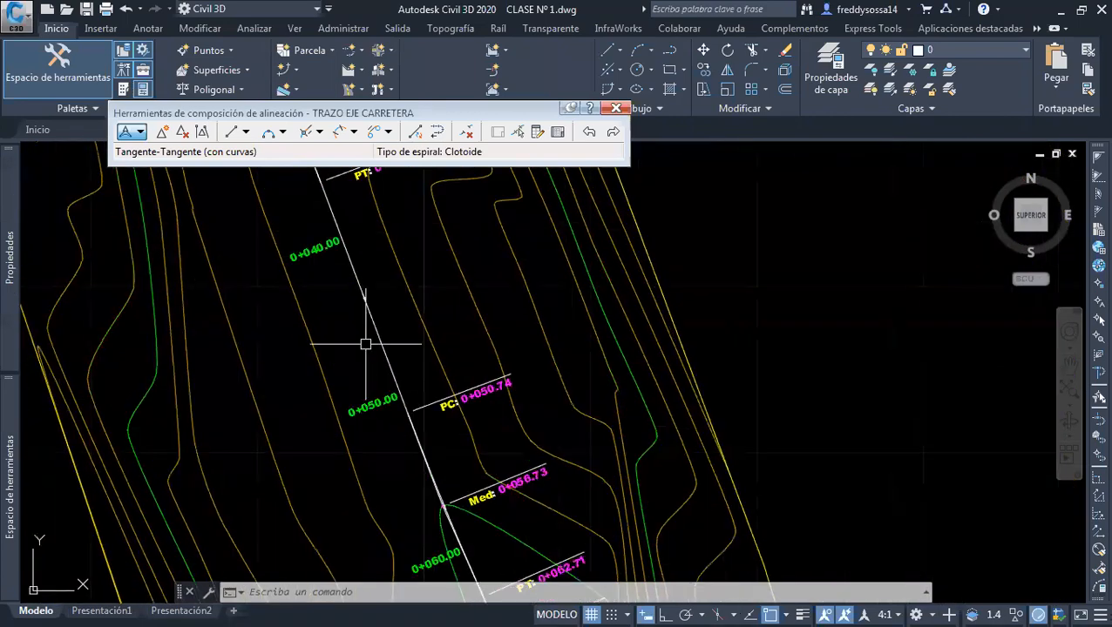
{"action": "middle_click_drag", "start_coordinate": [365, 342], "coordinate": [420, 509]}
{"action": "scroll", "coordinate": [331, 270], "scroll_direction": "up", "scroll_amount": 8}
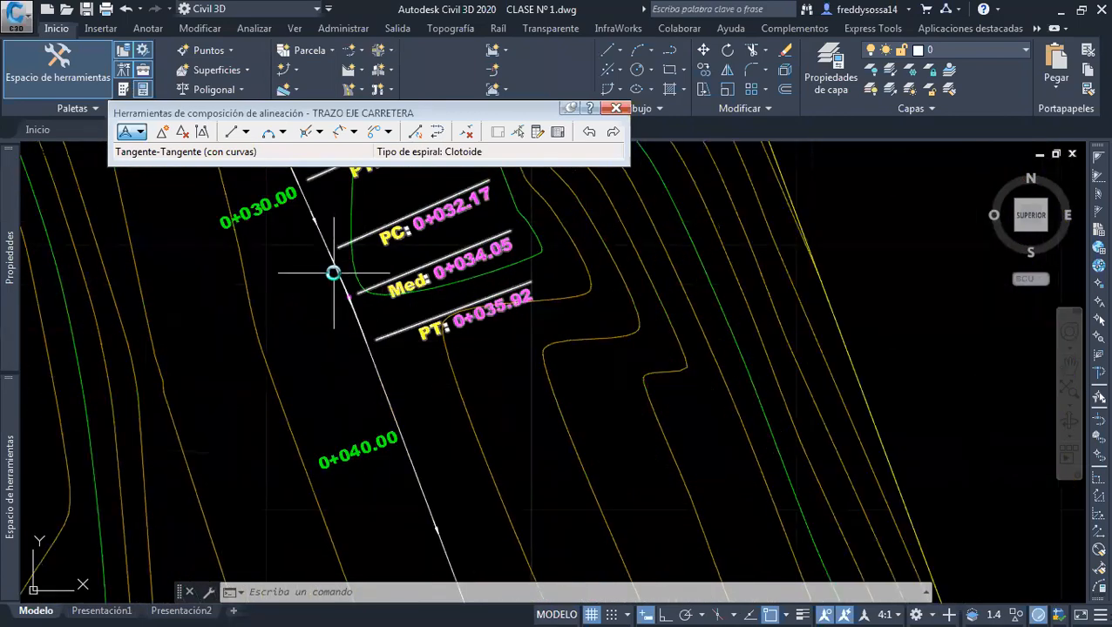
{"action": "scroll", "coordinate": [497, 340], "scroll_direction": "down", "scroll_amount": 7}
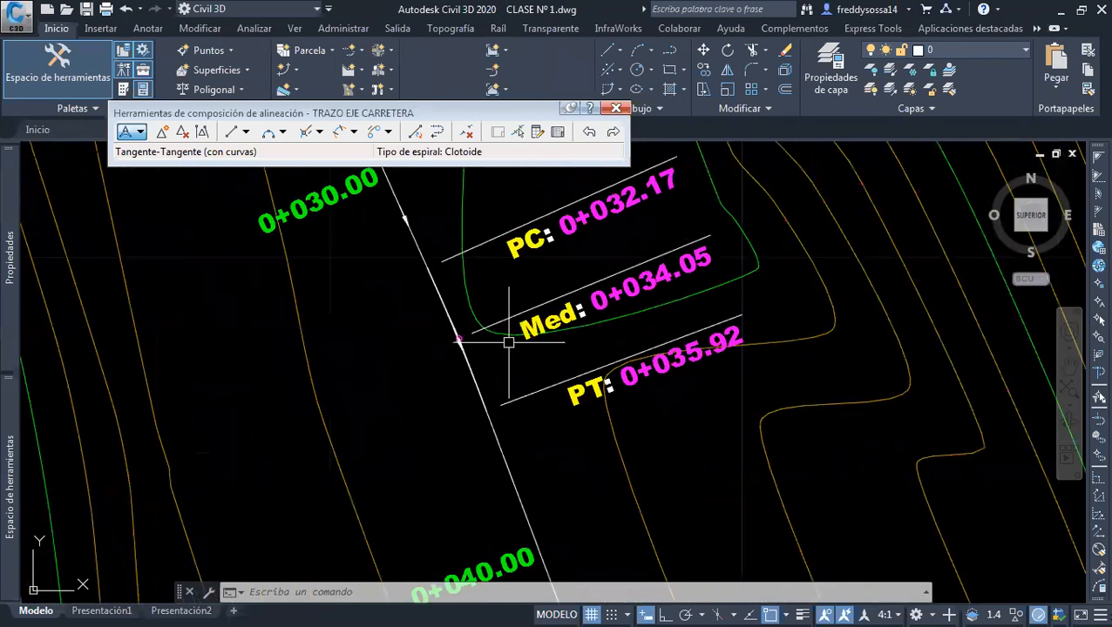
Edit the road alignment's style ESTILO ALINEACION 01 and set the plan-view color of its Línea component to red (rojo)
{"action": "middle_click_drag", "start_coordinate": [521, 496], "coordinate": [511, 457]}
{"action": "left_click", "coordinate": [508, 458]}
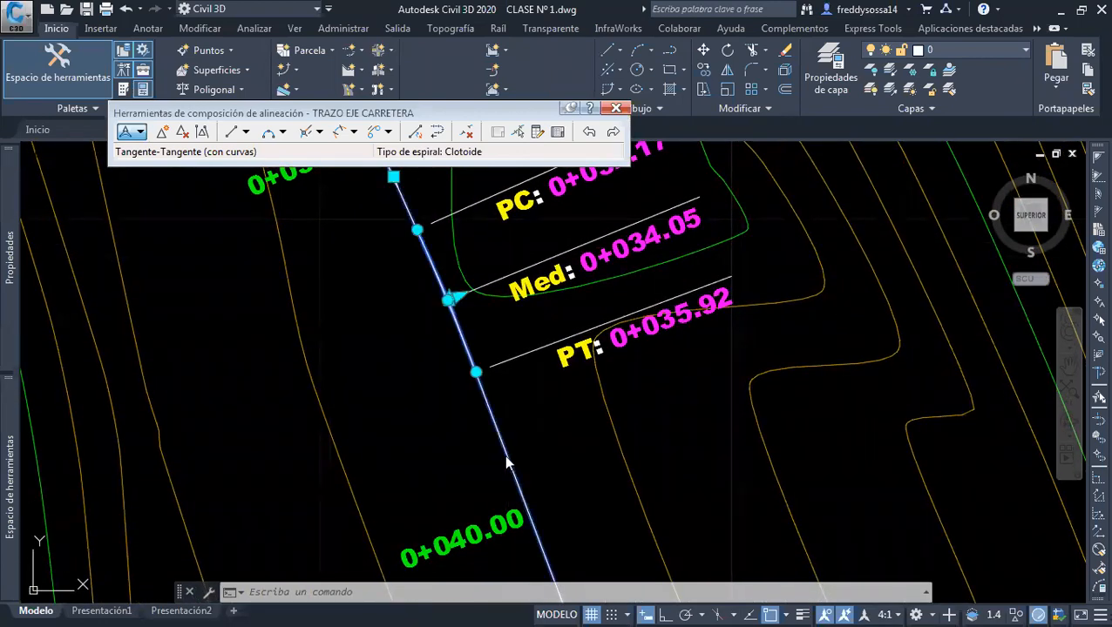
{"action": "right_click", "coordinate": [508, 458]}
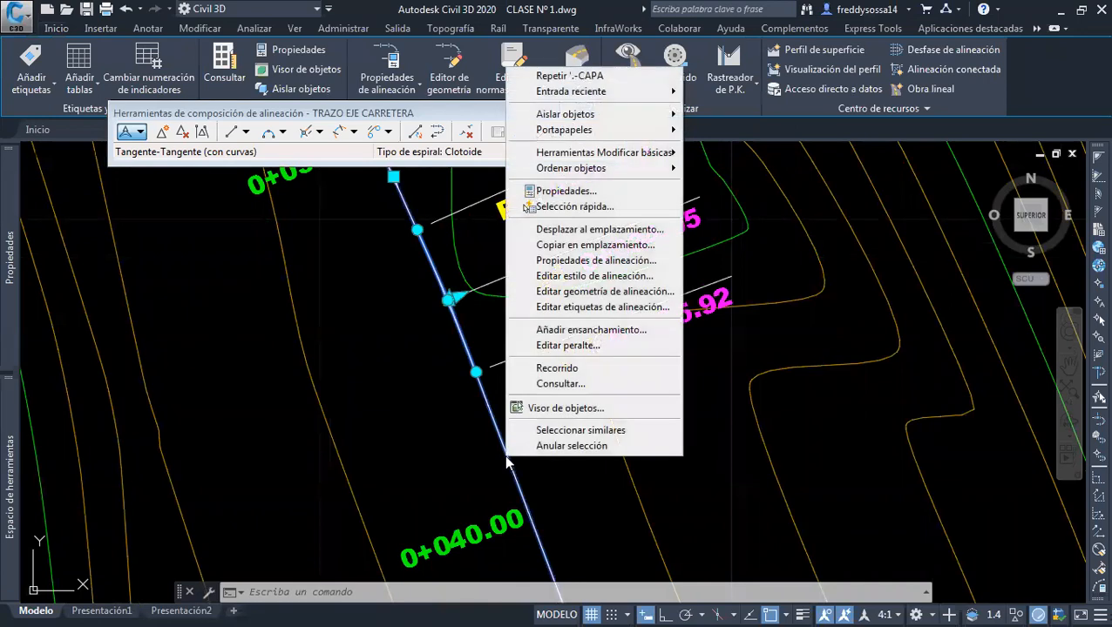
{"action": "left_click", "coordinate": [599, 276]}
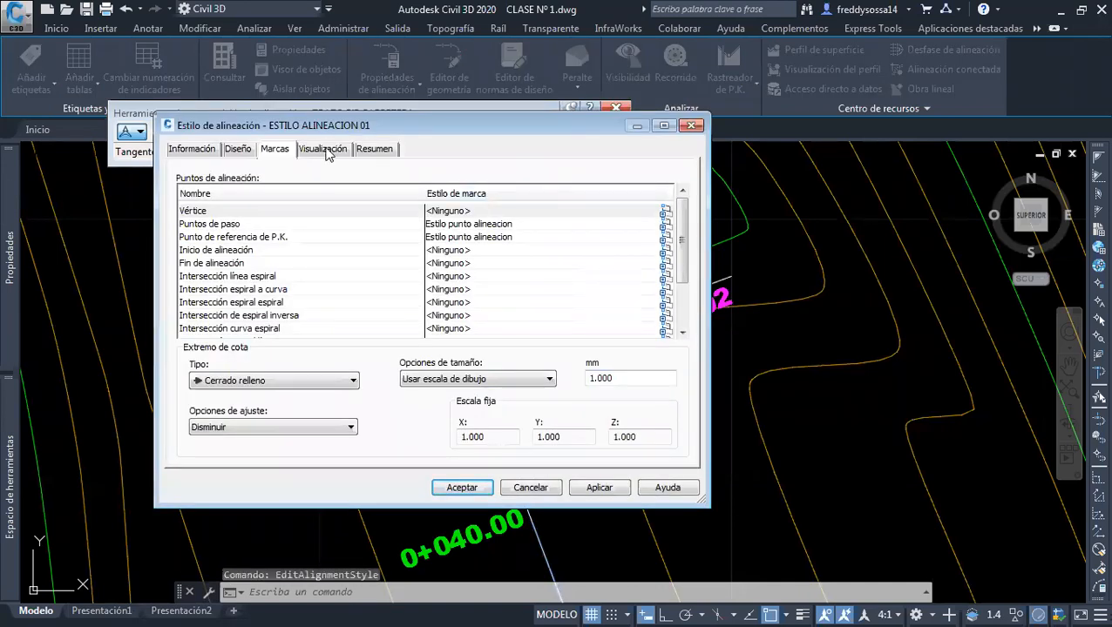
{"action": "left_click", "coordinate": [330, 150]}
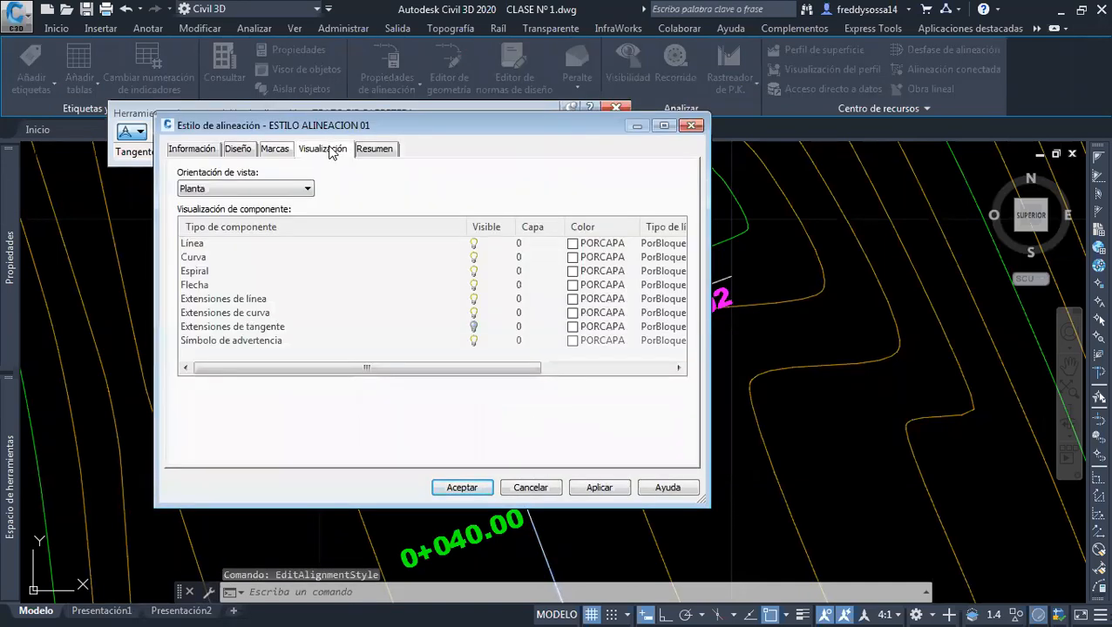
{"action": "left_click", "coordinate": [575, 246]}
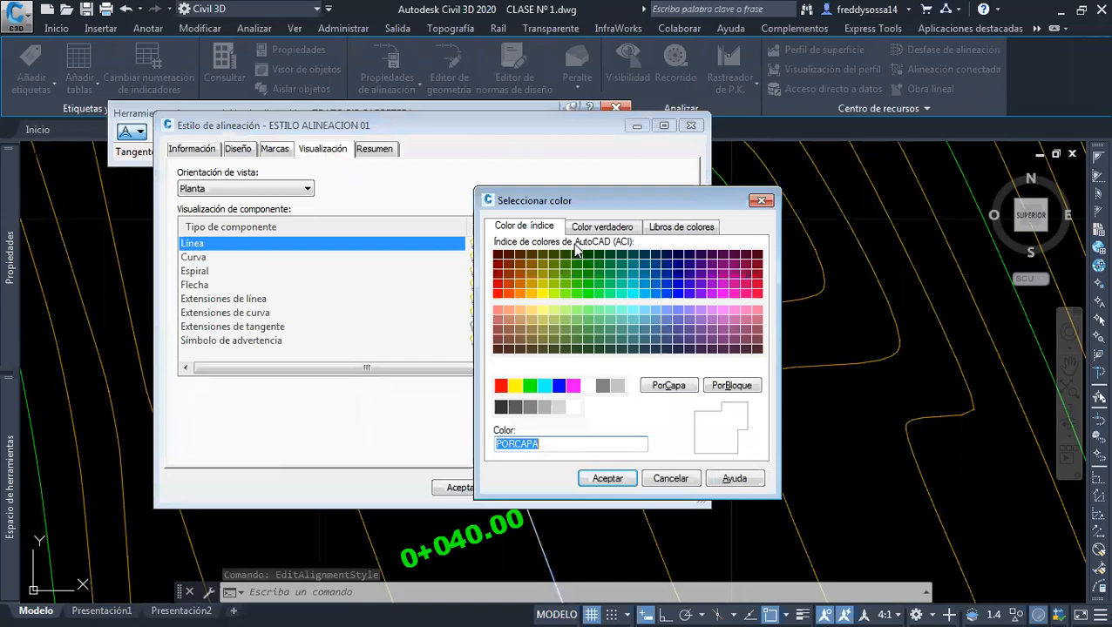
{"action": "left_click", "coordinate": [502, 388]}
{"action": "left_click", "coordinate": [605, 478]}
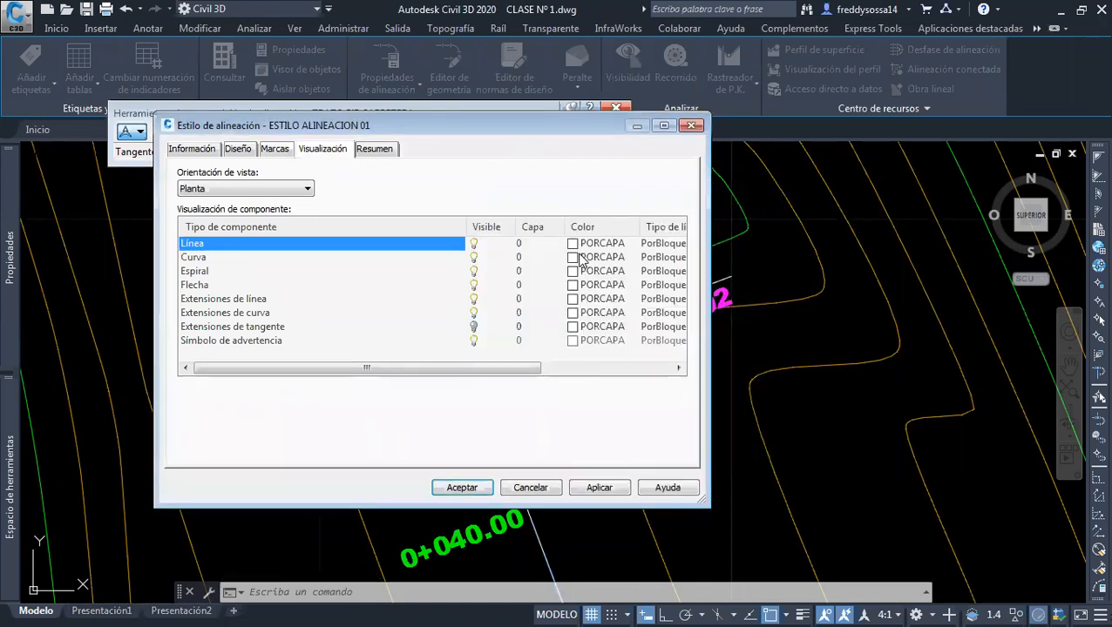
Set the color of the Curva component to blue (azul) in the alignment style
{"action": "left_click", "coordinate": [573, 257]}
{"action": "left_click", "coordinate": [560, 387]}
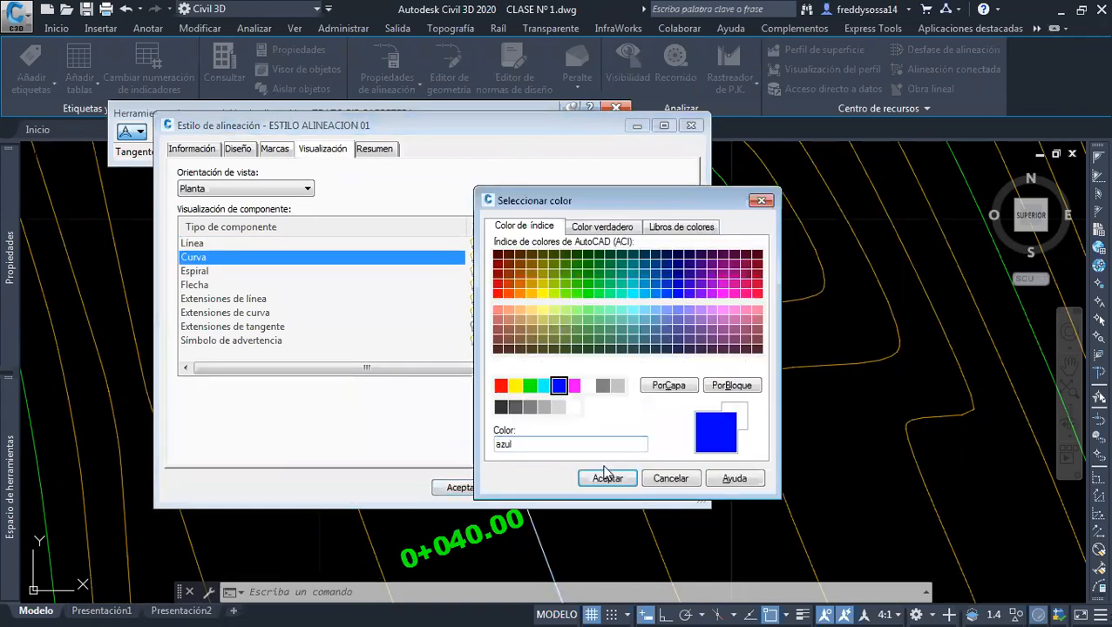
{"action": "key", "text": "Return"}
Color the Espiral component magenta and the Flecha component green (verde) in the alignment style
{"action": "left_click", "coordinate": [573, 272]}
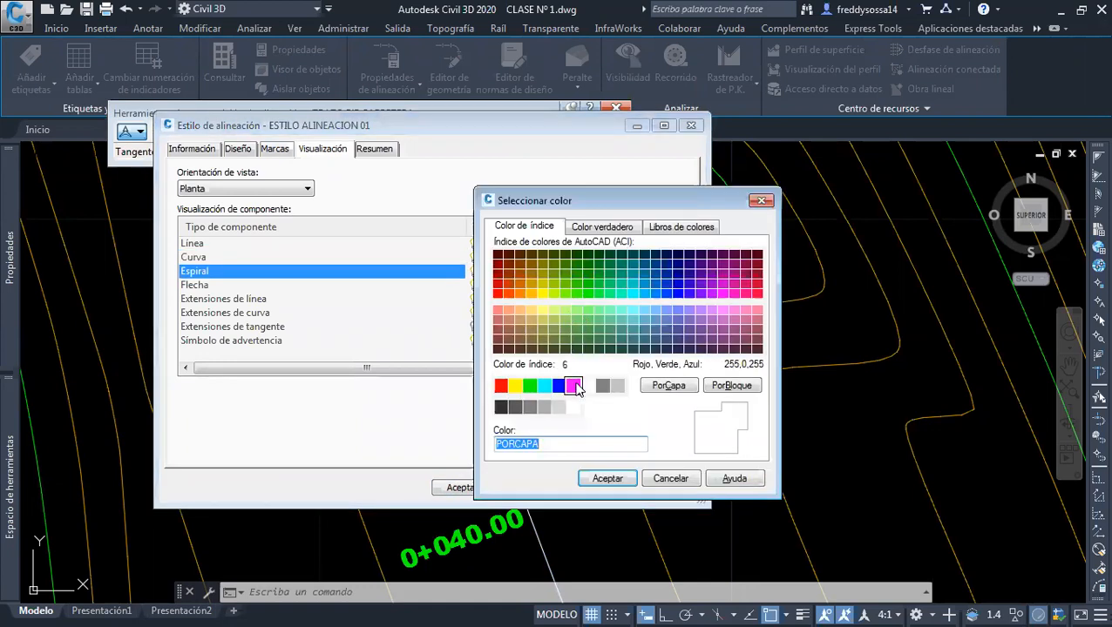
{"action": "left_click", "coordinate": [577, 388]}
{"action": "left_click", "coordinate": [608, 479]}
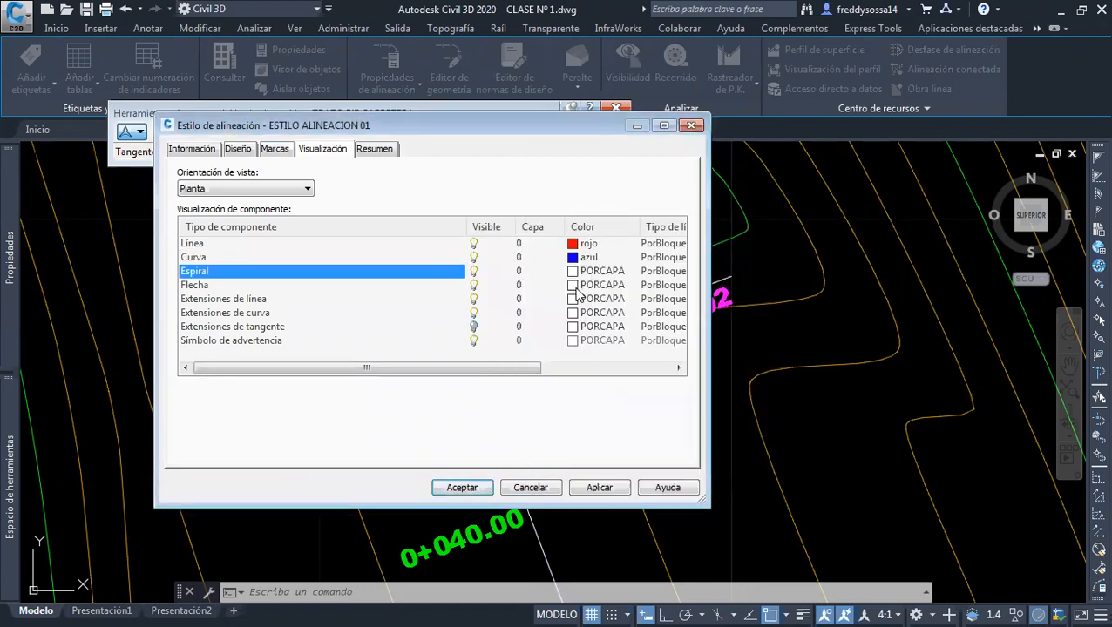
{"action": "left_click", "coordinate": [574, 286]}
{"action": "left_click", "coordinate": [529, 385]}
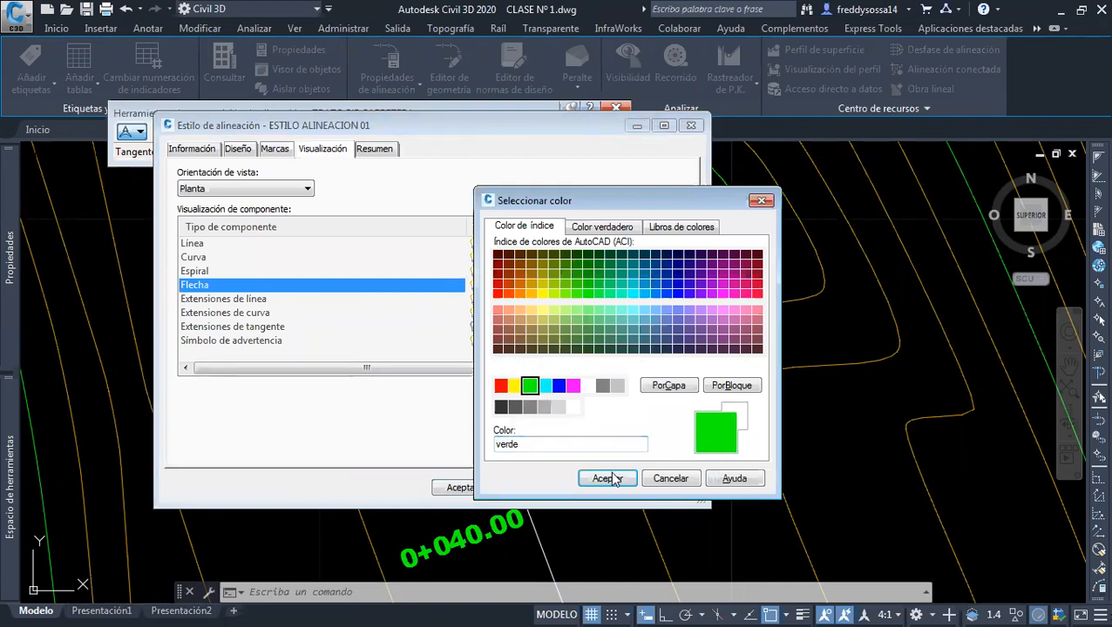
{"action": "left_click", "coordinate": [608, 479]}
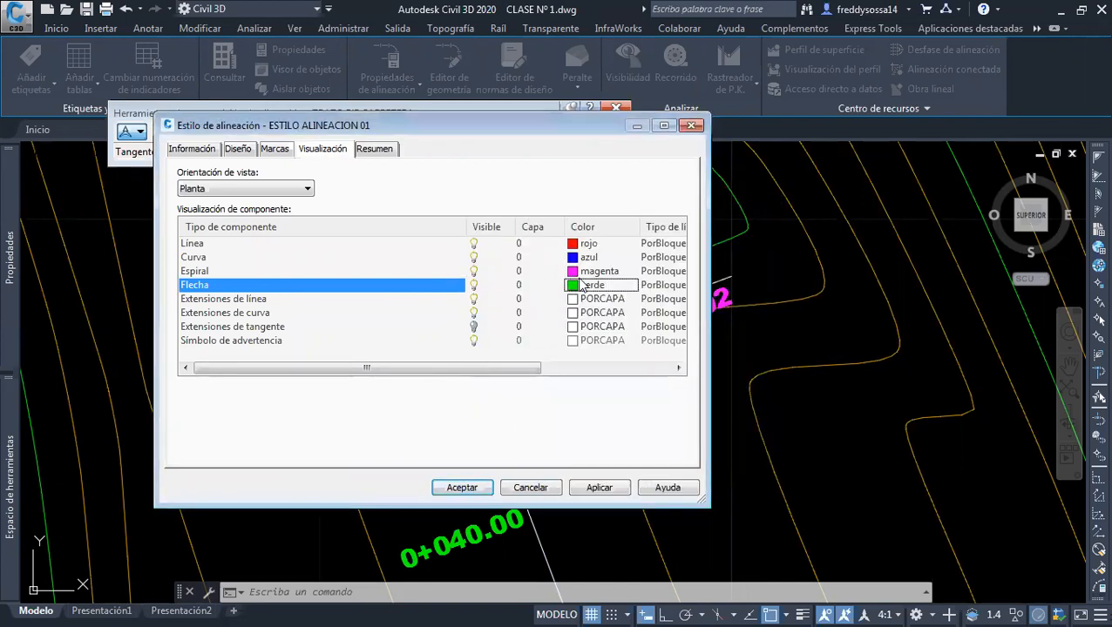
Set the lineweight of the alignment style's Línea component to 0.30 mm
{"action": "left_click", "coordinate": [383, 245]}
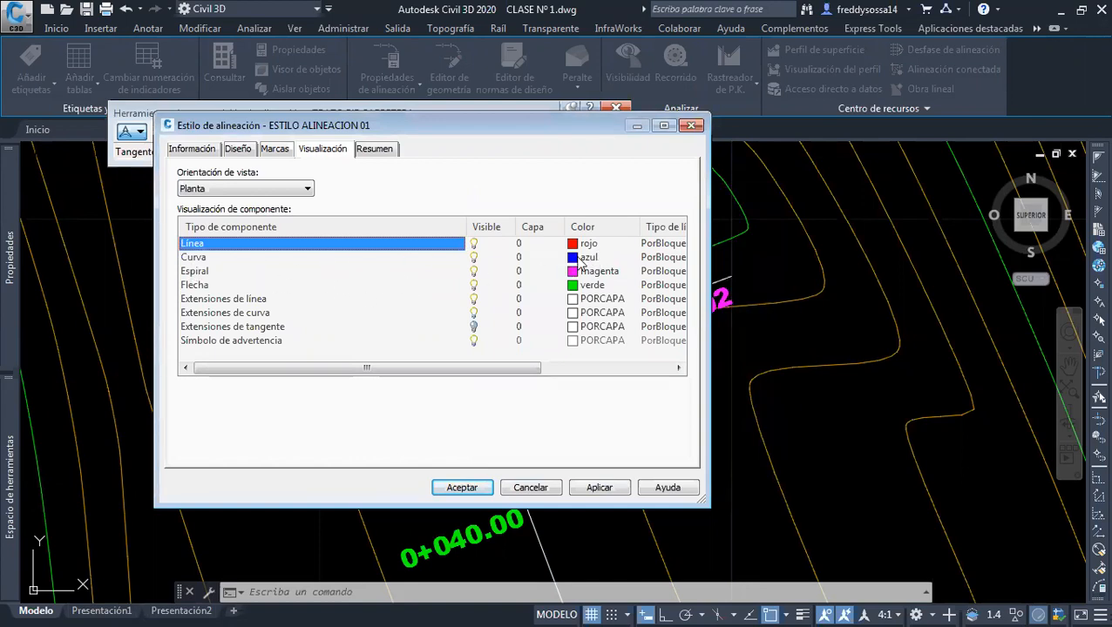
{"action": "left_click_drag", "start_coordinate": [523, 368], "coordinate": [628, 375]}
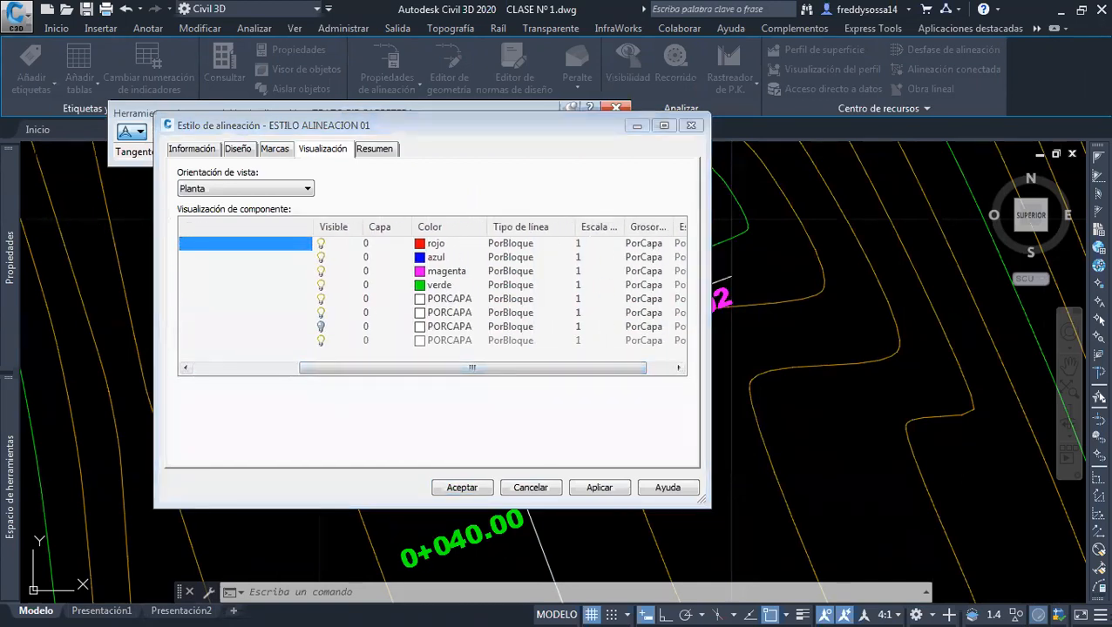
{"action": "scroll", "coordinate": [455, 251], "scroll_direction": "down", "scroll_amount": 2}
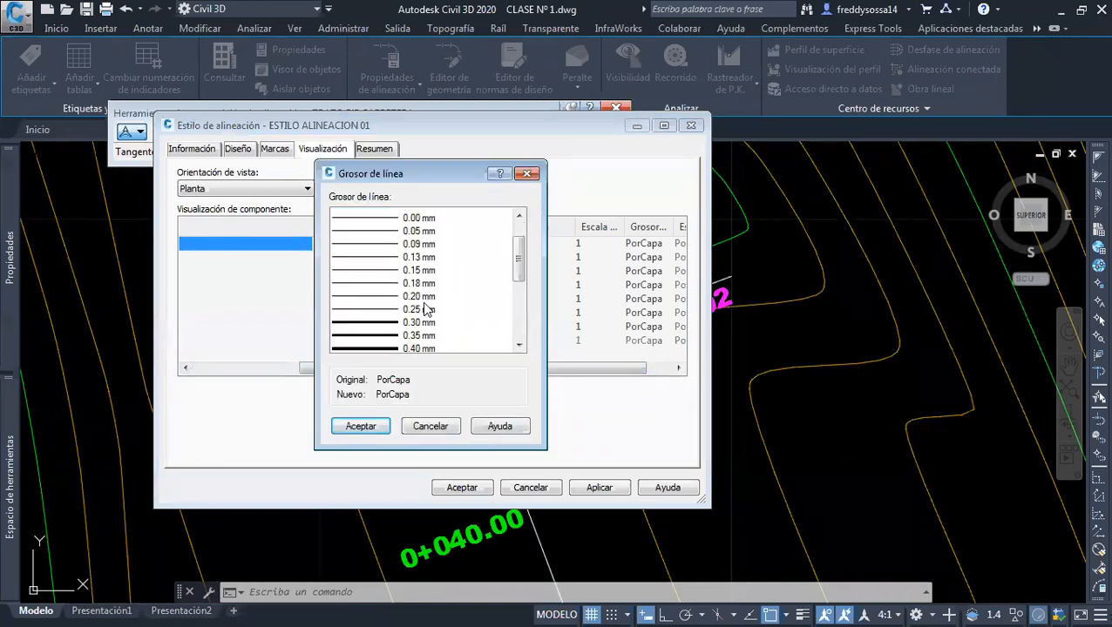
{"action": "left_click", "coordinate": [416, 319]}
{"action": "left_click", "coordinate": [361, 426]}
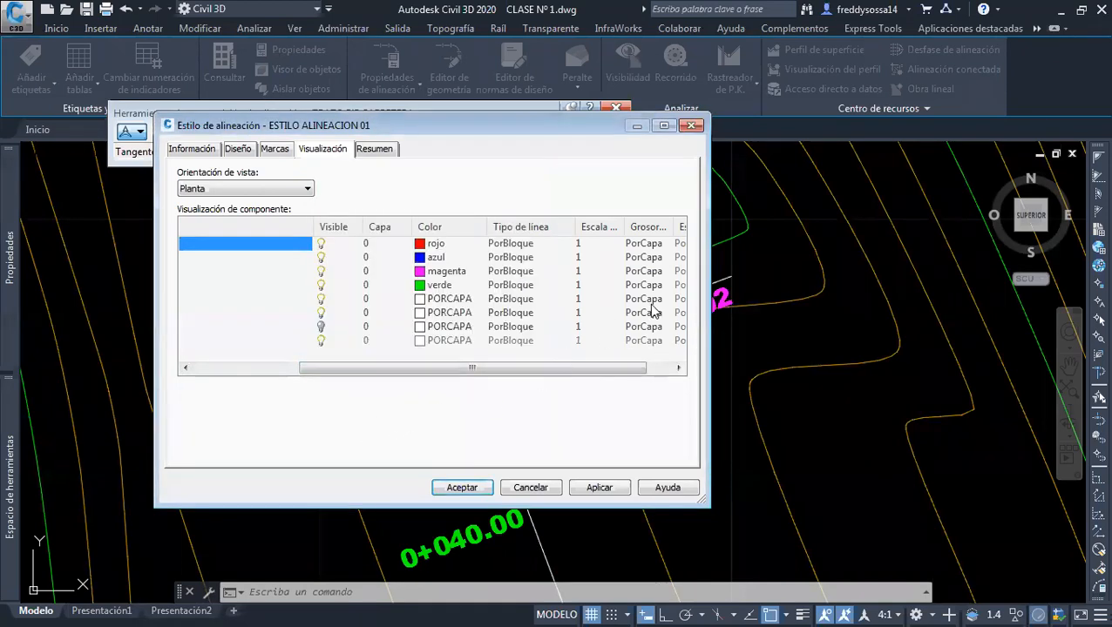
Set the lineweight of both the Curva and Espiral components to 0.50 mm
{"action": "left_click", "coordinate": [643, 257]}
{"action": "scroll", "coordinate": [448, 300], "scroll_direction": "down", "scroll_amount": 3}
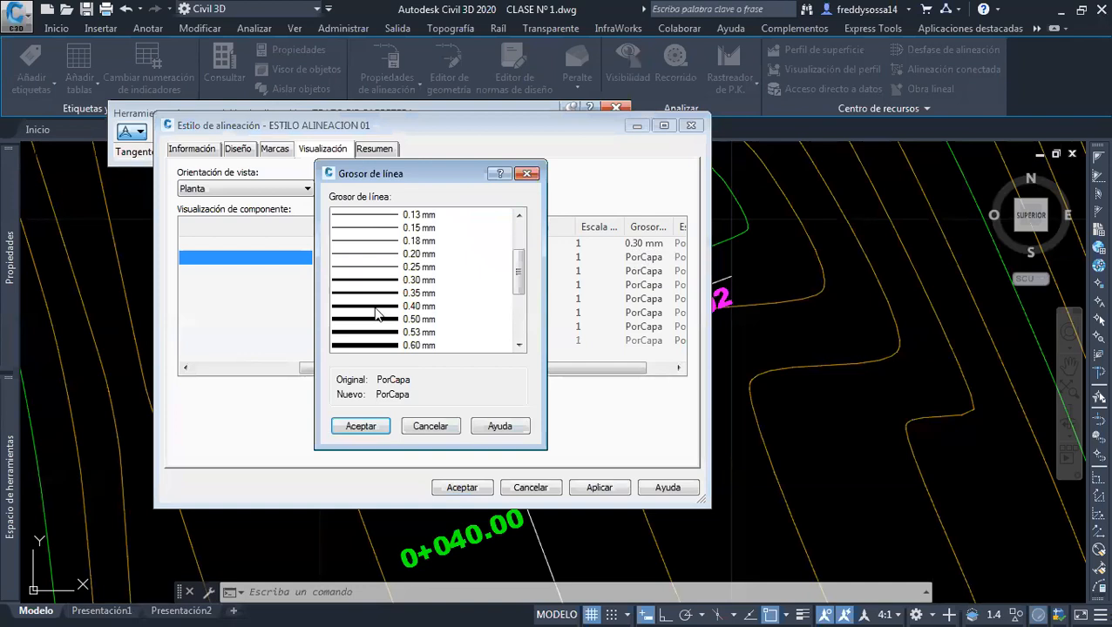
{"action": "left_click", "coordinate": [380, 320]}
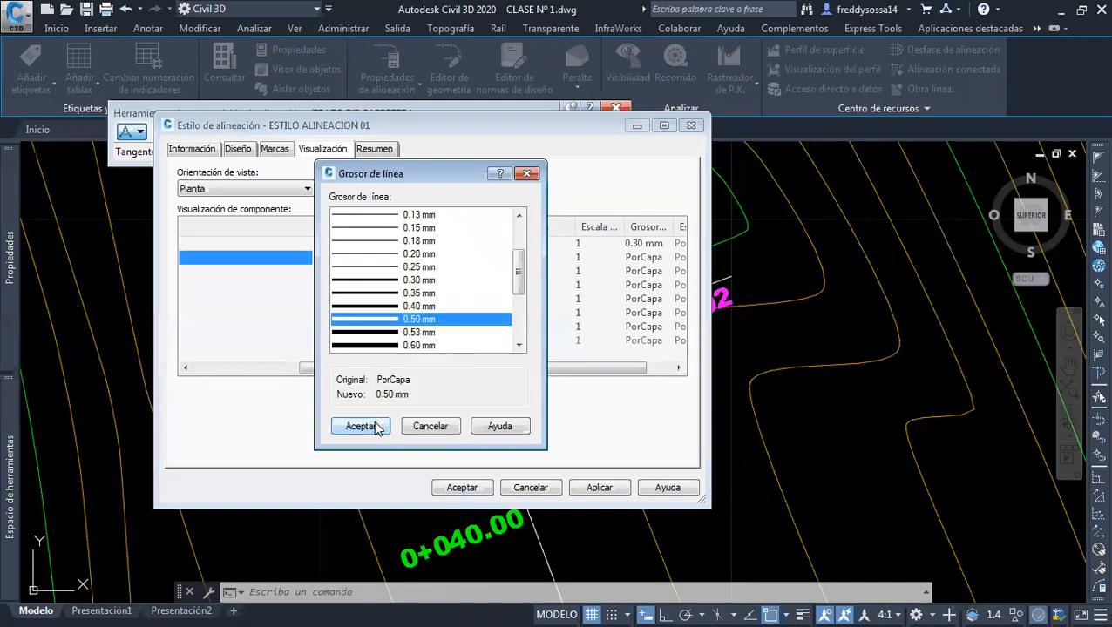
{"action": "left_click", "coordinate": [378, 427]}
{"action": "left_click", "coordinate": [643, 271]}
{"action": "scroll", "coordinate": [467, 332], "scroll_direction": "down", "scroll_amount": 2}
{"action": "left_click", "coordinate": [392, 319]}
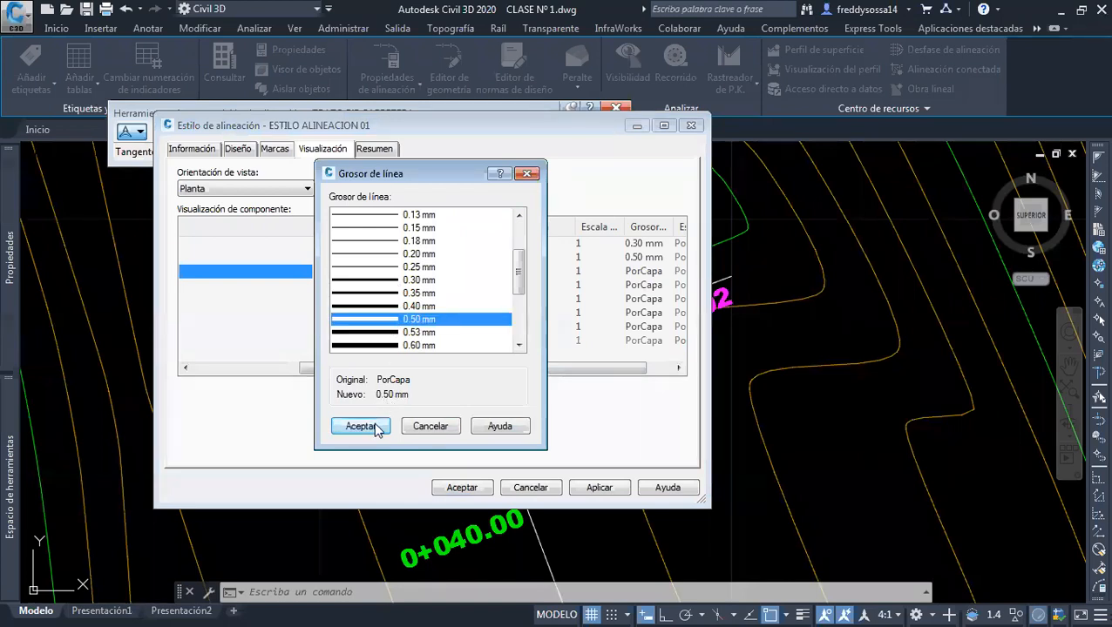
{"action": "left_click", "coordinate": [376, 427]}
Set the Flecha component's lineweight to 0.50 mm and accept the alignment style changes
{"action": "left_click", "coordinate": [643, 285]}
{"action": "scroll", "coordinate": [380, 331], "scroll_direction": "down", "scroll_amount": 2}
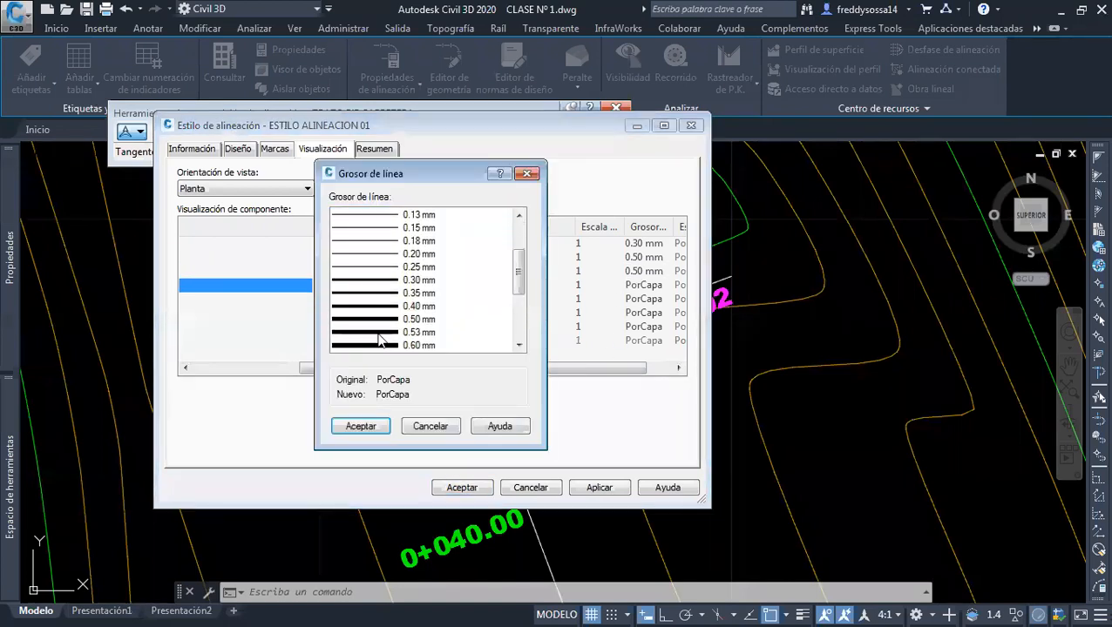
{"action": "left_click", "coordinate": [383, 319]}
{"action": "left_click", "coordinate": [361, 426]}
{"action": "left_click_drag", "start_coordinate": [553, 366], "coordinate": [431, 365]}
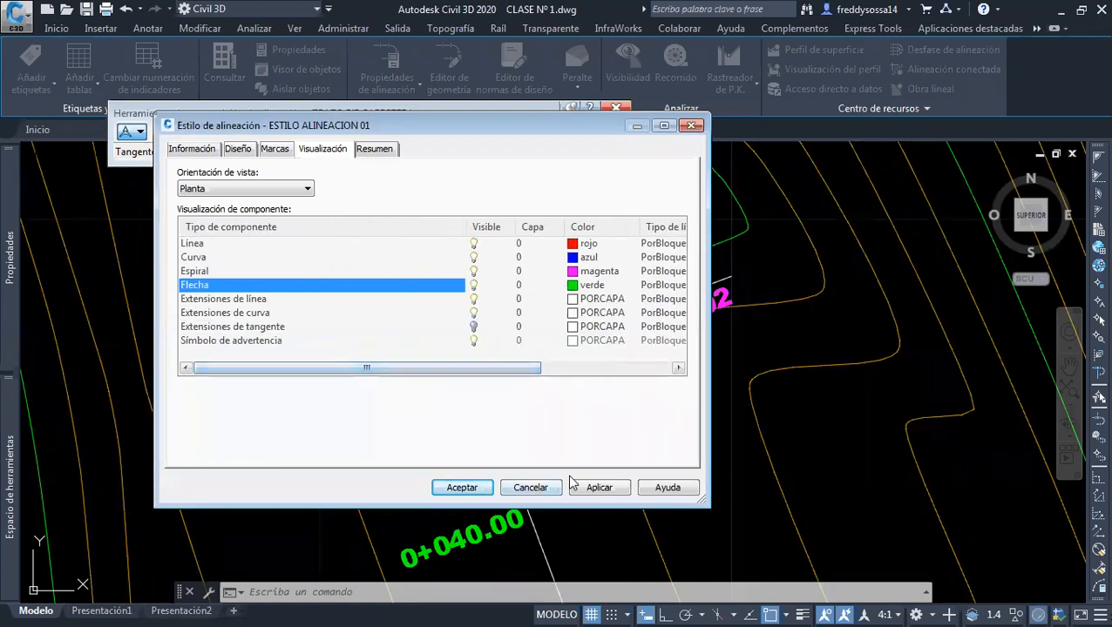
{"action": "left_click", "coordinate": [462, 487]}
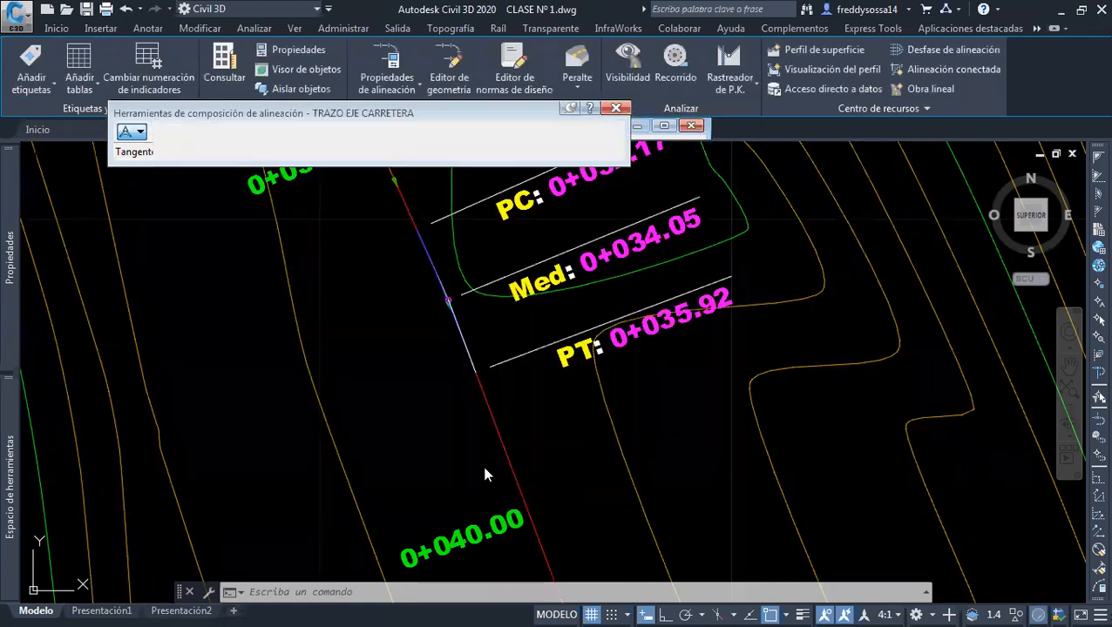
Turn on lineweight display in the drawing and check the restyled tangents and first curve near the alignment's start
{"action": "scroll", "coordinate": [483, 418], "scroll_direction": "down", "scroll_amount": 4}
{"action": "middle_click_drag", "start_coordinate": [440, 351], "coordinate": [451, 452]}
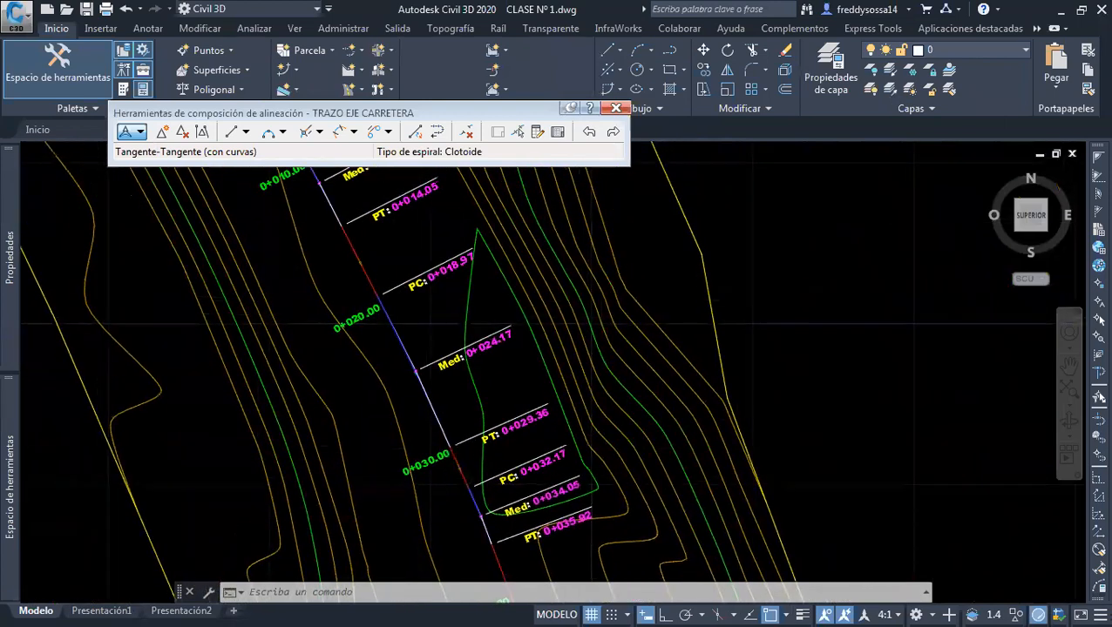
{"action": "scroll", "coordinate": [480, 393], "scroll_direction": "down", "scroll_amount": 3}
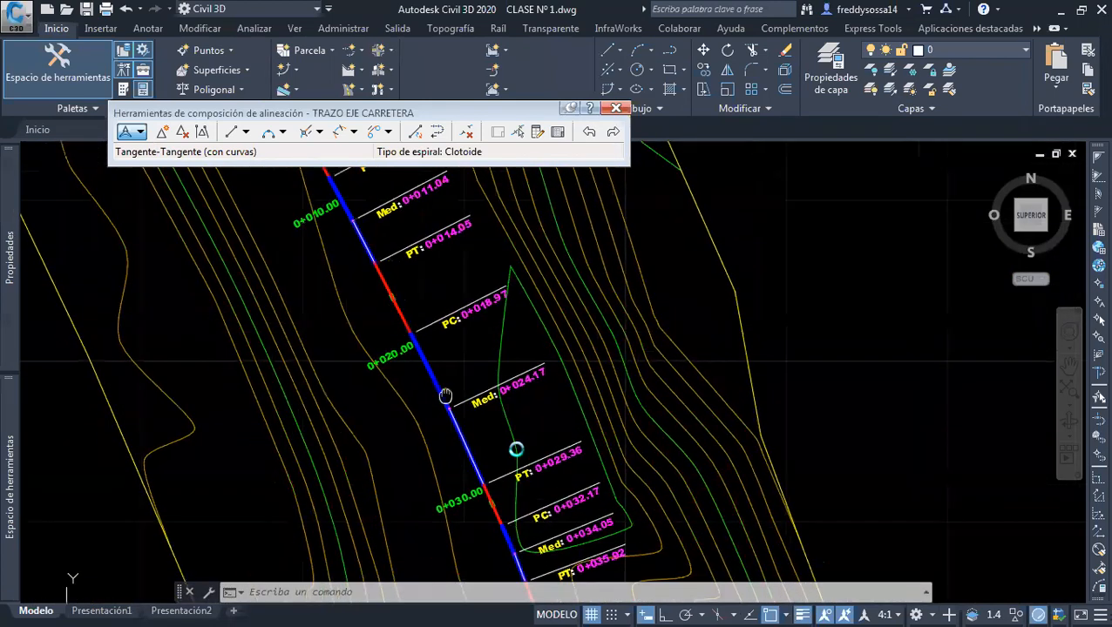
{"action": "middle_click_drag", "start_coordinate": [474, 388], "coordinate": [462, 401]}
{"action": "scroll", "coordinate": [395, 275], "scroll_direction": "up", "scroll_amount": 2}
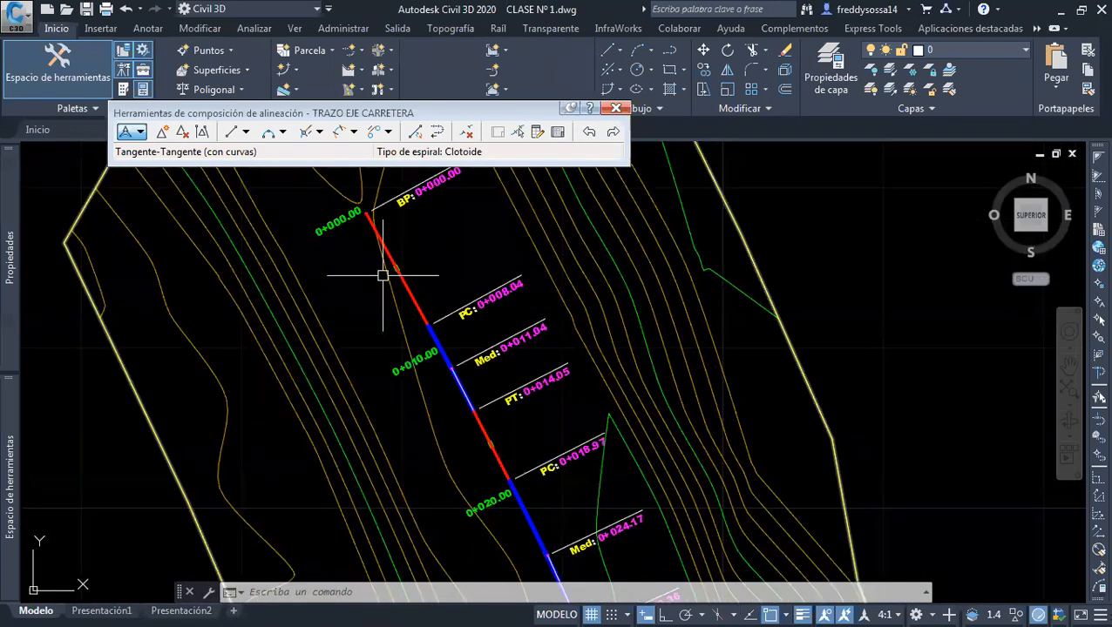
{"action": "middle_click_drag", "start_coordinate": [451, 320], "coordinate": [417, 267]}
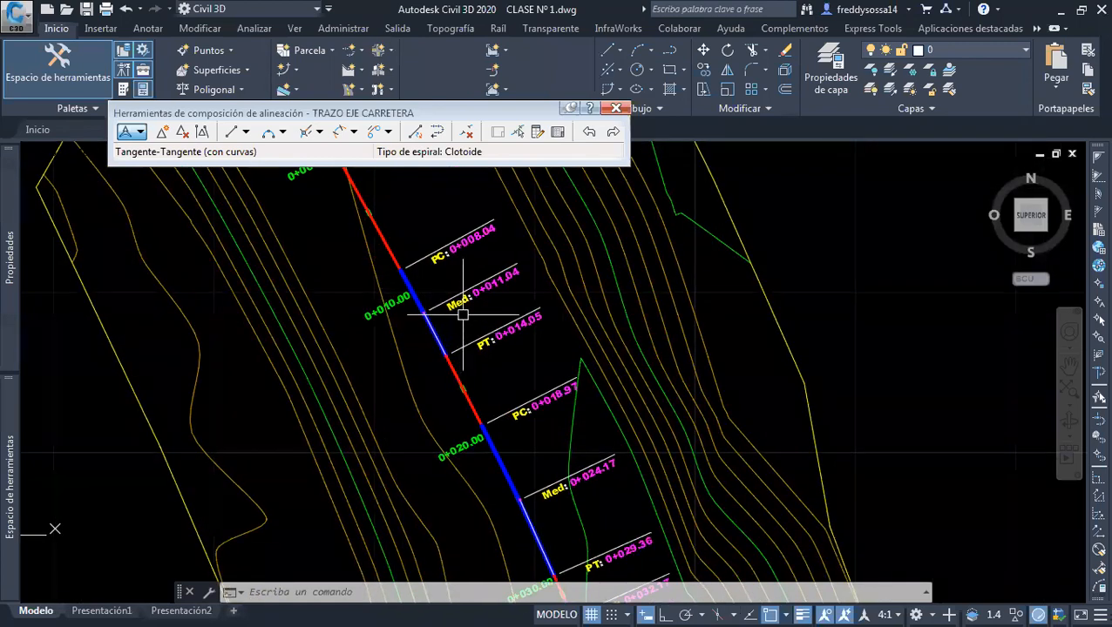
{"action": "scroll", "coordinate": [453, 277], "scroll_direction": "up", "scroll_amount": 2}
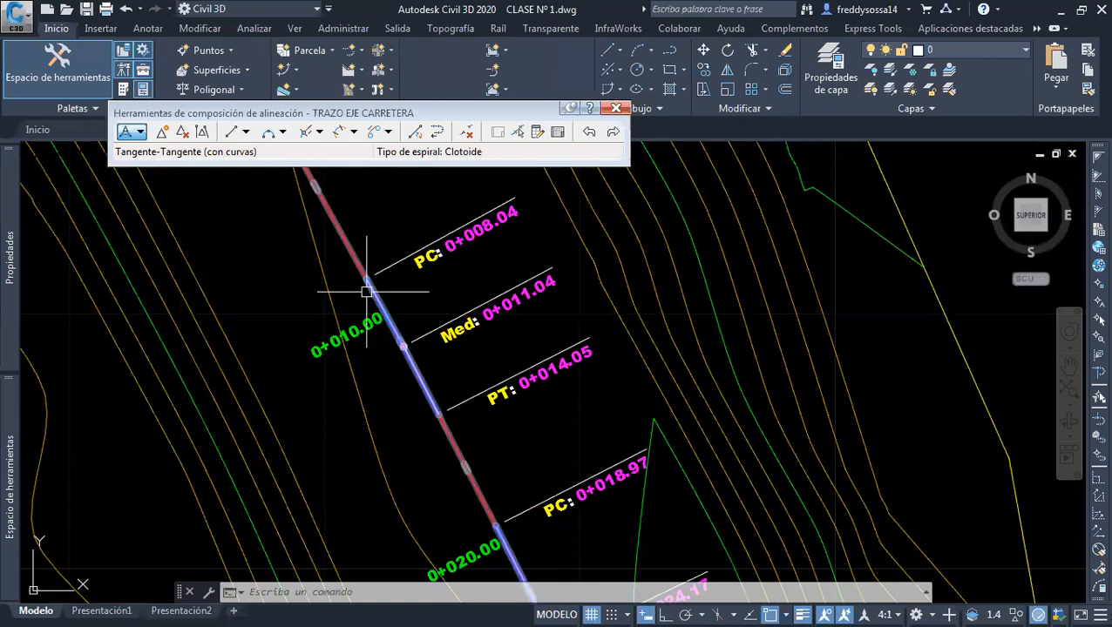
{"action": "scroll", "coordinate": [427, 366], "scroll_direction": "up", "scroll_amount": 6}
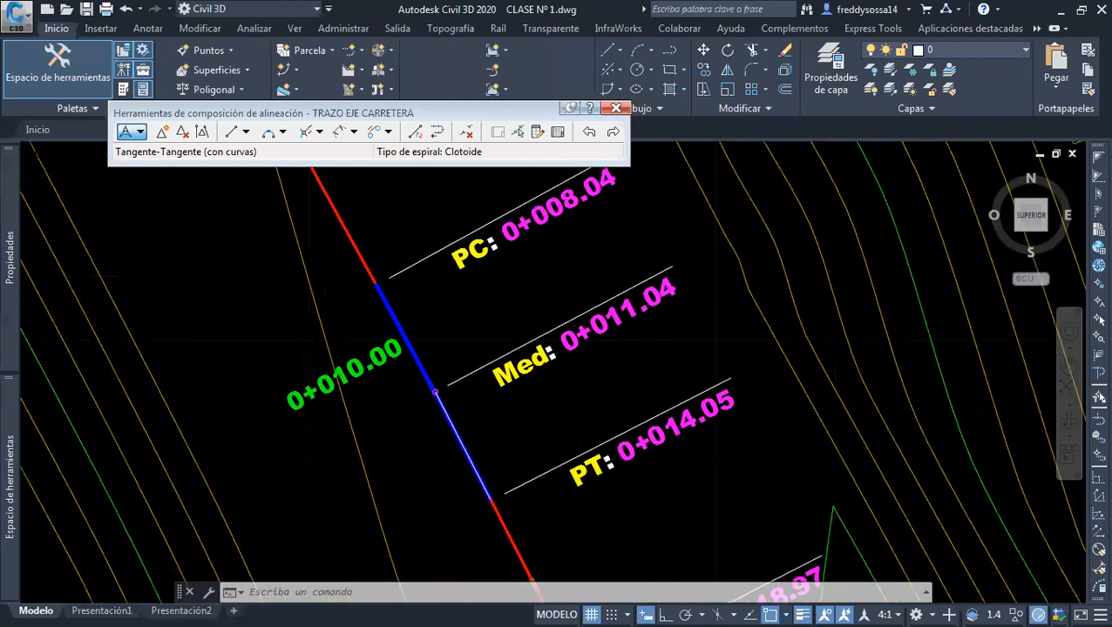
{"action": "scroll", "coordinate": [432, 359], "scroll_direction": "down", "scroll_amount": 4}
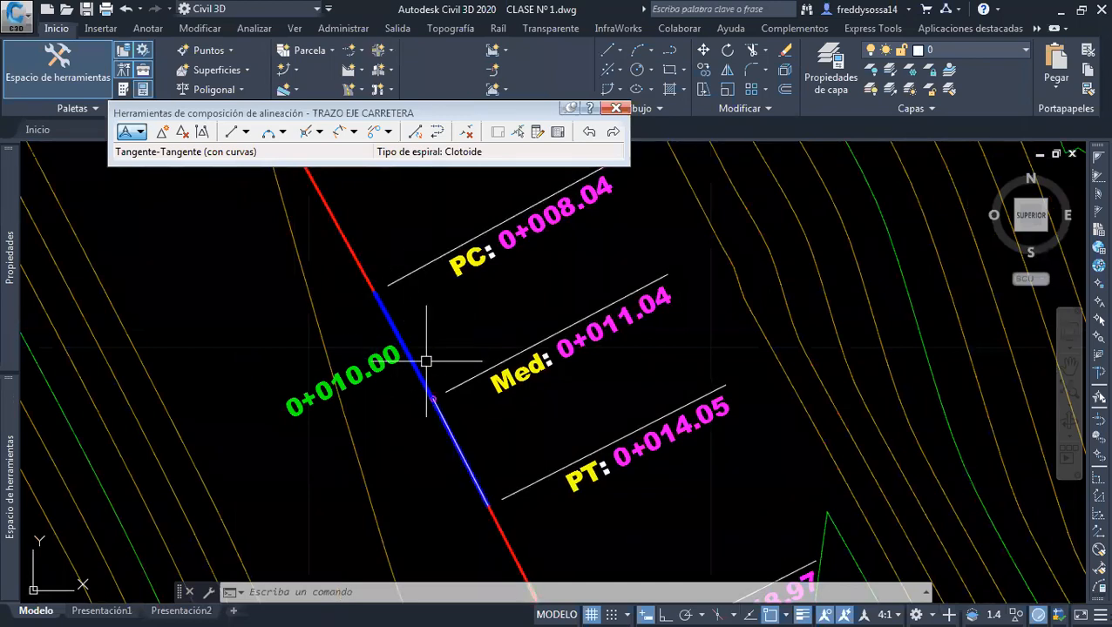
{"action": "scroll", "coordinate": [364, 311], "scroll_direction": "up", "scroll_amount": 2}
{"action": "scroll", "coordinate": [454, 398], "scroll_direction": "down", "scroll_amount": 2}
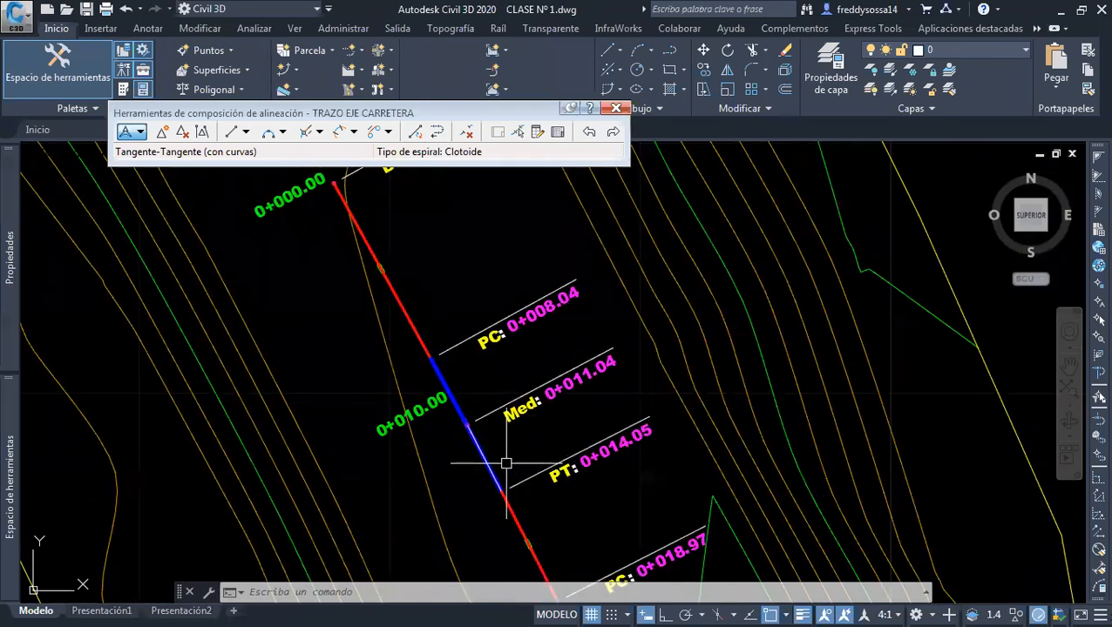
Examine the colors and lineweights of the tangents and curves along the alignment to its end, then across the whole surface
{"action": "scroll", "coordinate": [504, 445], "scroll_direction": "down", "scroll_amount": 2}
{"action": "middle_click_drag", "start_coordinate": [508, 465], "coordinate": [456, 309]}
{"action": "middle_click_drag", "start_coordinate": [514, 428], "coordinate": [462, 318]}
{"action": "middle_click_drag", "start_coordinate": [559, 555], "coordinate": [459, 355]}
{"action": "middle_click_drag", "start_coordinate": [537, 480], "coordinate": [492, 350]}
{"action": "middle_click_drag", "start_coordinate": [507, 463], "coordinate": [487, 409]}
{"action": "scroll", "coordinate": [448, 372], "scroll_direction": "up", "scroll_amount": 2}
{"action": "scroll", "coordinate": [496, 404], "scroll_direction": "down", "scroll_amount": 5}
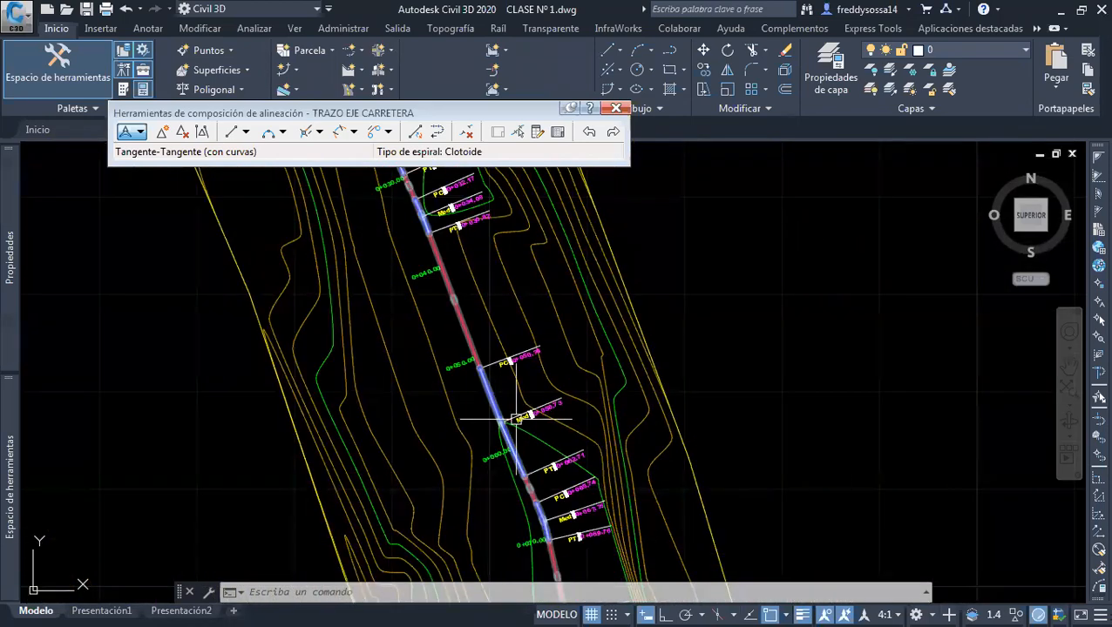
{"action": "scroll", "coordinate": [488, 444], "scroll_direction": "up", "scroll_amount": 5}
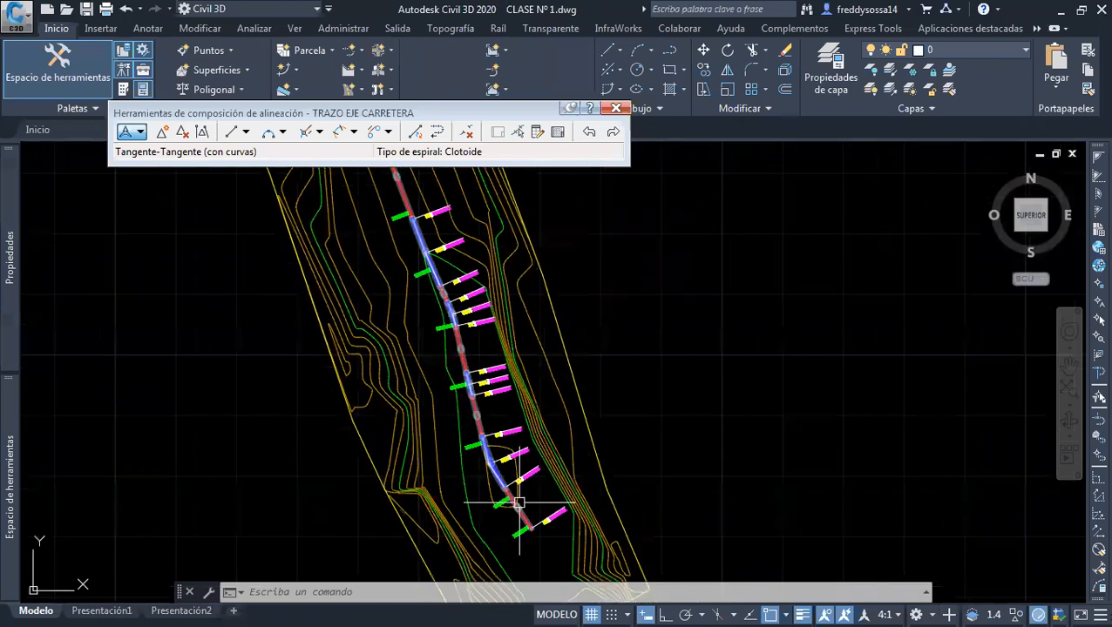
{"action": "scroll", "coordinate": [490, 463], "scroll_direction": "up", "scroll_amount": 2}
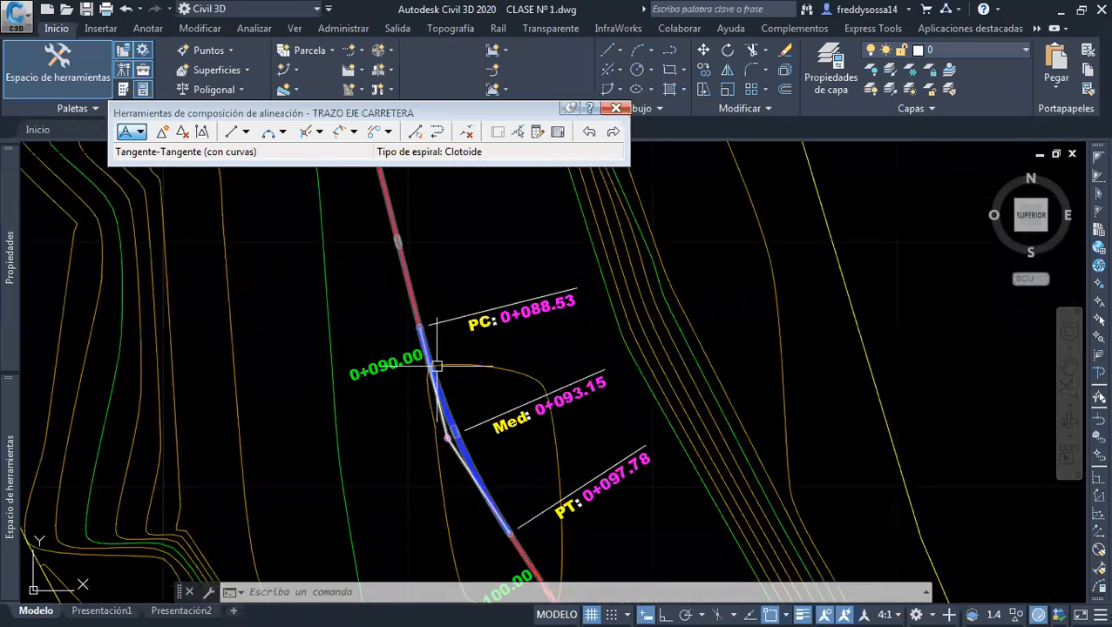
{"action": "scroll", "coordinate": [463, 378], "scroll_direction": "down", "scroll_amount": 2}
{"action": "middle_click_drag", "start_coordinate": [463, 383], "coordinate": [512, 582]}
{"action": "middle_click_drag", "start_coordinate": [442, 351], "coordinate": [481, 457]}
{"action": "middle_click_drag", "start_coordinate": [494, 385], "coordinate": [535, 439]}
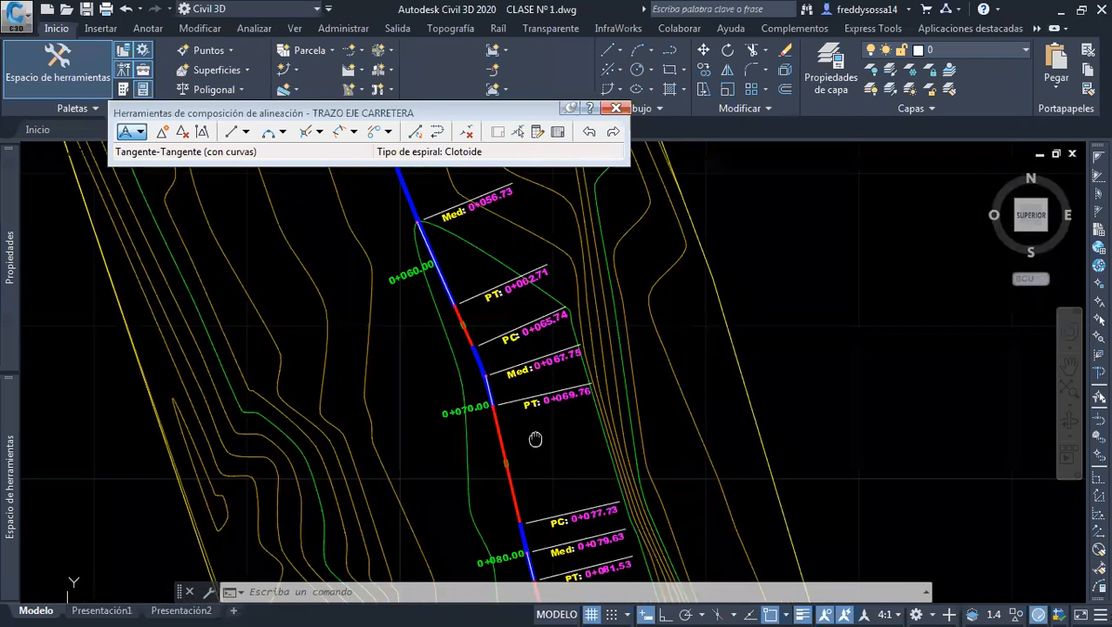
{"action": "scroll", "coordinate": [506, 361], "scroll_direction": "down", "scroll_amount": 3}
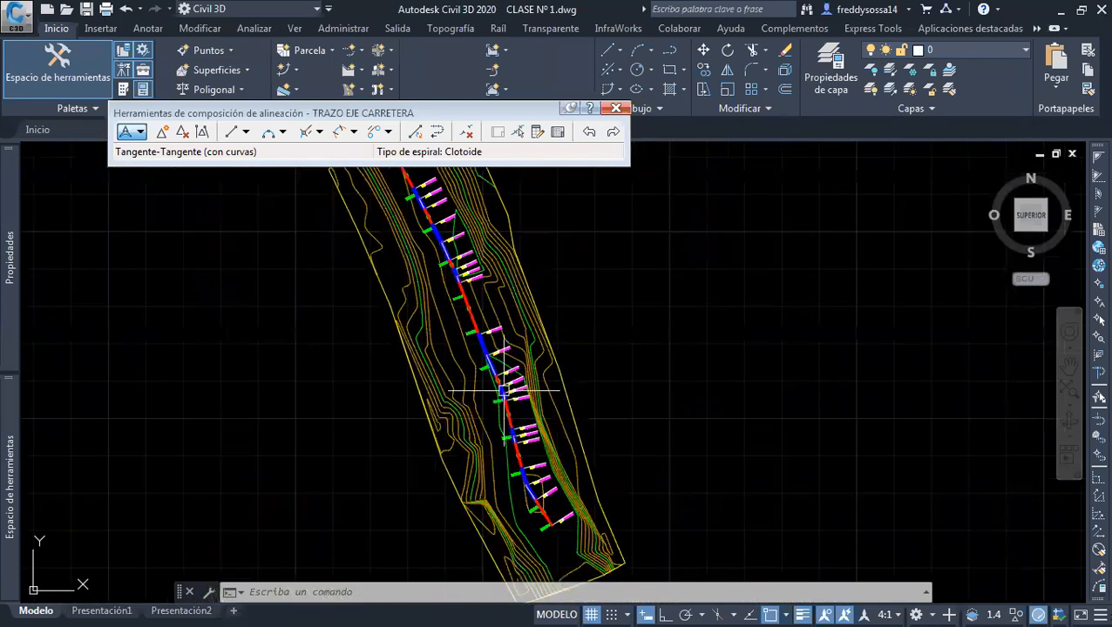
{"action": "scroll", "coordinate": [522, 401], "scroll_direction": "down", "scroll_amount": 2}
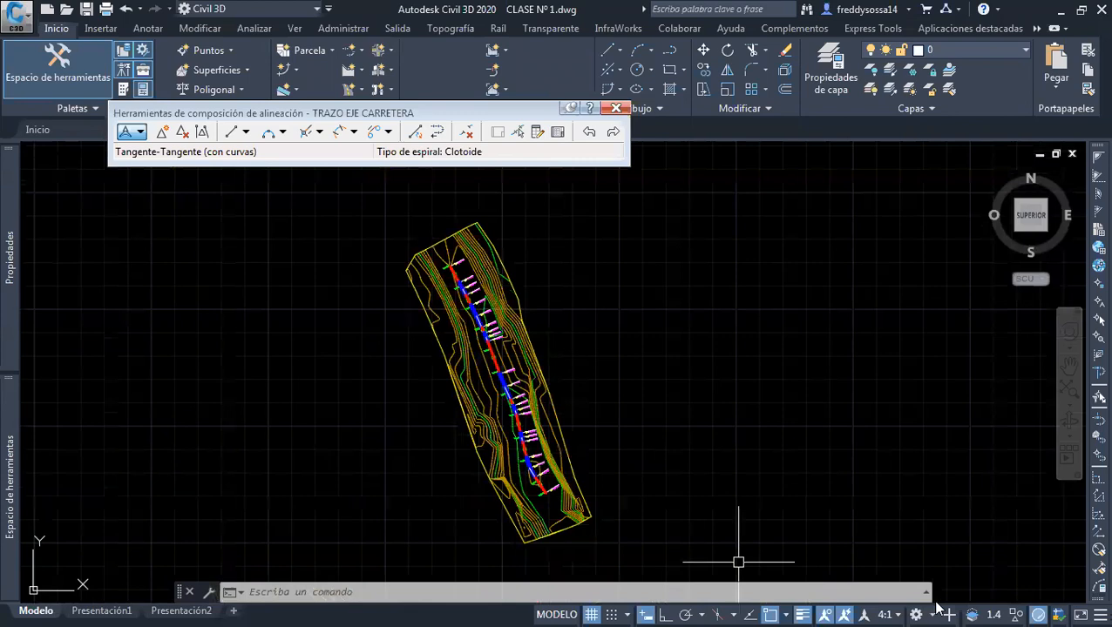
Set the annotation scale to 8:1 and check the resized station labels along the alignment
{"action": "left_click", "coordinate": [892, 607]}
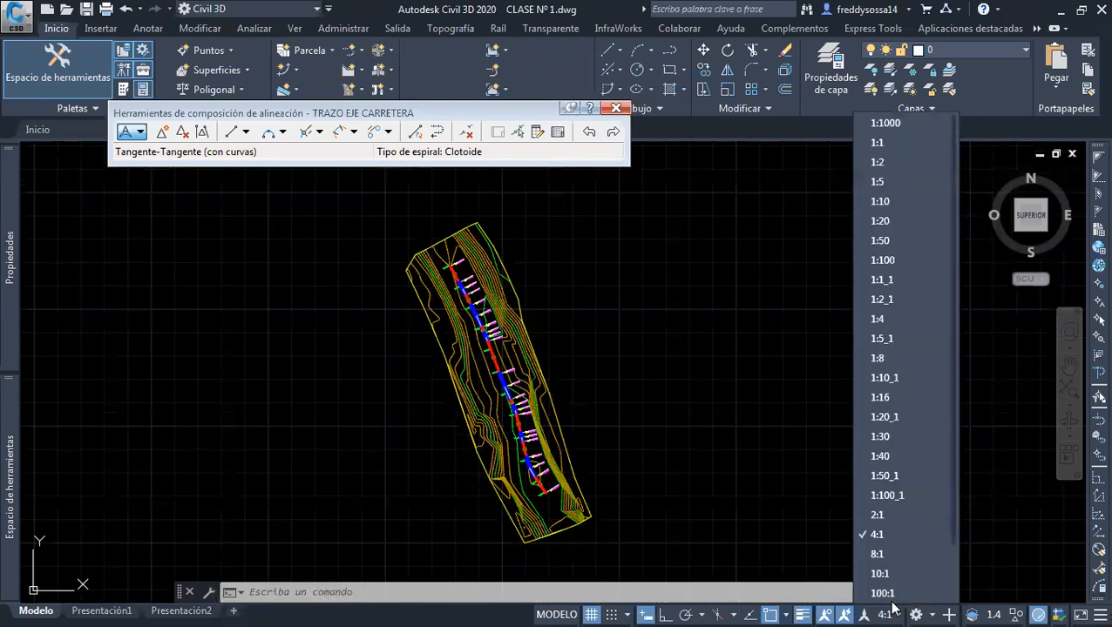
{"action": "left_click", "coordinate": [883, 549]}
{"action": "scroll", "coordinate": [610, 436], "scroll_direction": "up", "scroll_amount": 5}
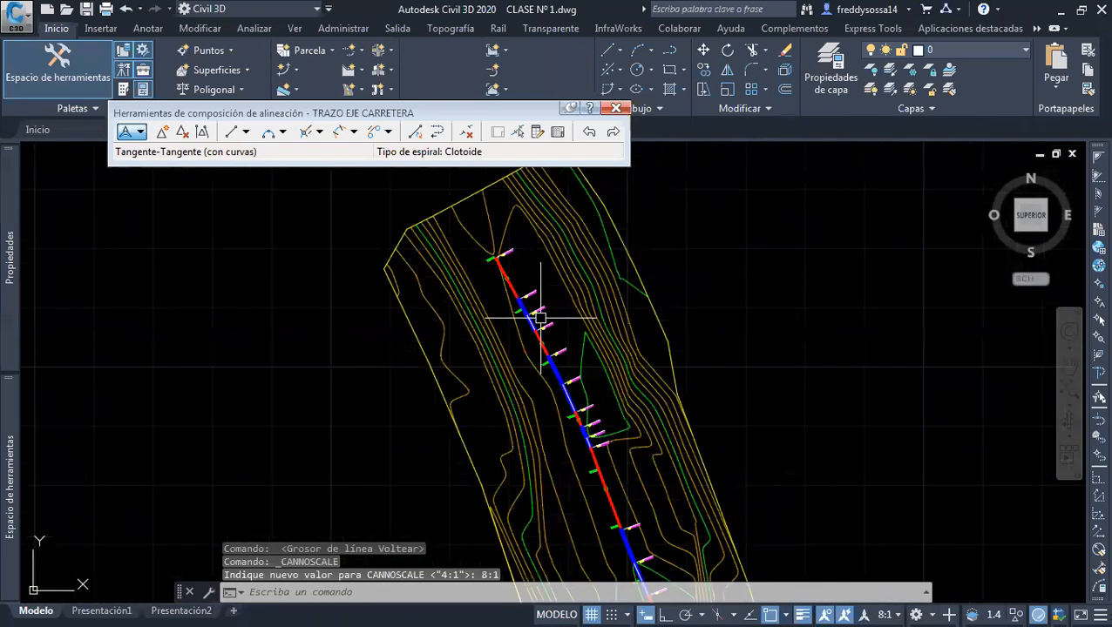
{"action": "scroll", "coordinate": [514, 288], "scroll_direction": "up", "scroll_amount": 4}
{"action": "scroll", "coordinate": [615, 423], "scroll_direction": "down", "scroll_amount": 2}
{"action": "scroll", "coordinate": [627, 429], "scroll_direction": "down", "scroll_amount": 6}
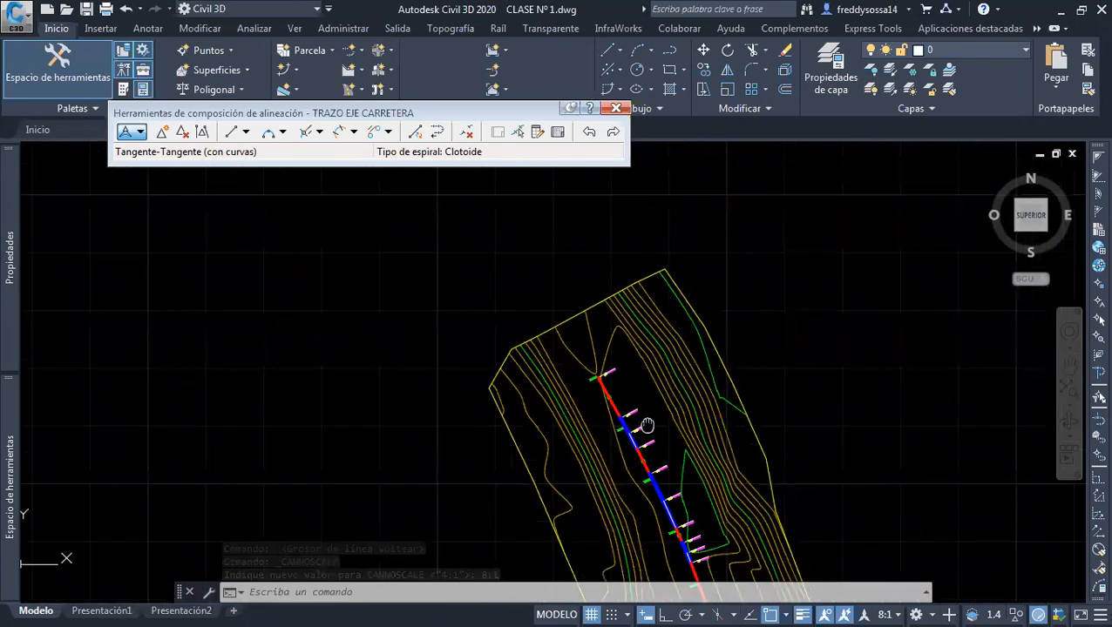
{"action": "middle_click_drag", "start_coordinate": [670, 474], "coordinate": [645, 411]}
{"action": "scroll", "coordinate": [584, 394], "scroll_direction": "down", "scroll_amount": 2}
{"action": "middle_click_drag", "start_coordinate": [580, 380], "coordinate": [516, 323]}
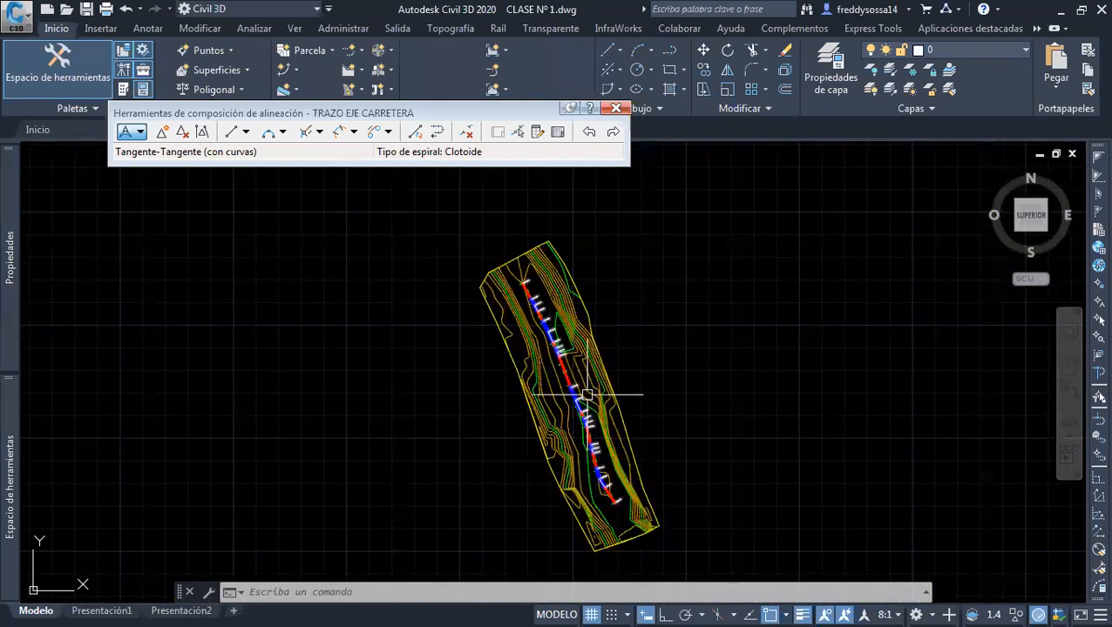
Save the drawing as CLASE Nº 2 in the 2. CIVIL 3D folder and close the alignment layout tools
{"action": "left_click", "coordinate": [17, 15]}
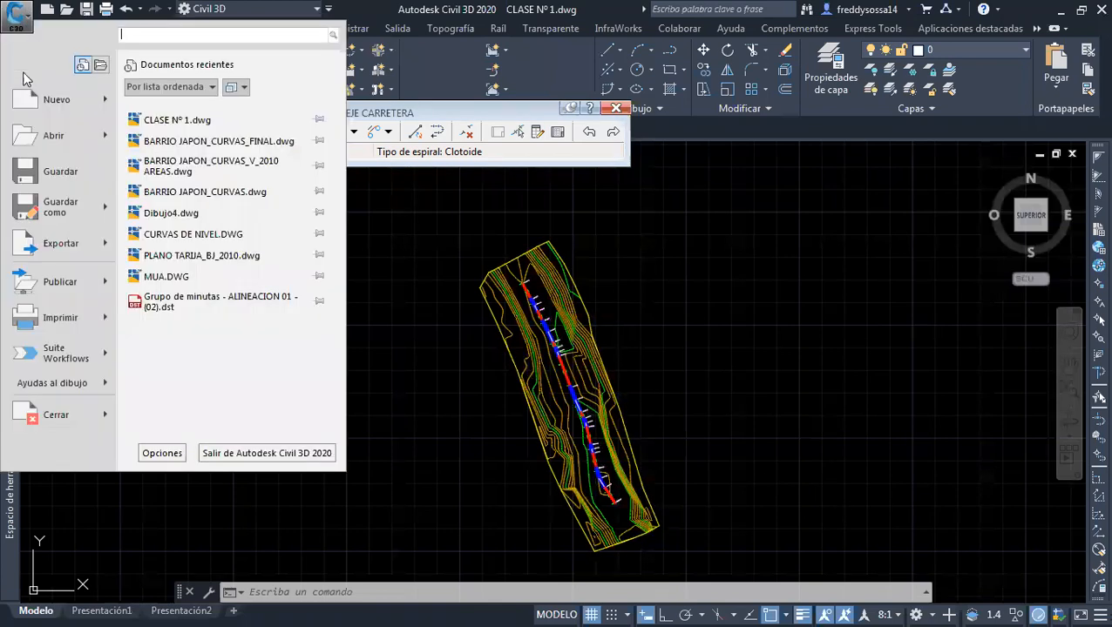
{"action": "left_click", "coordinate": [56, 209]}
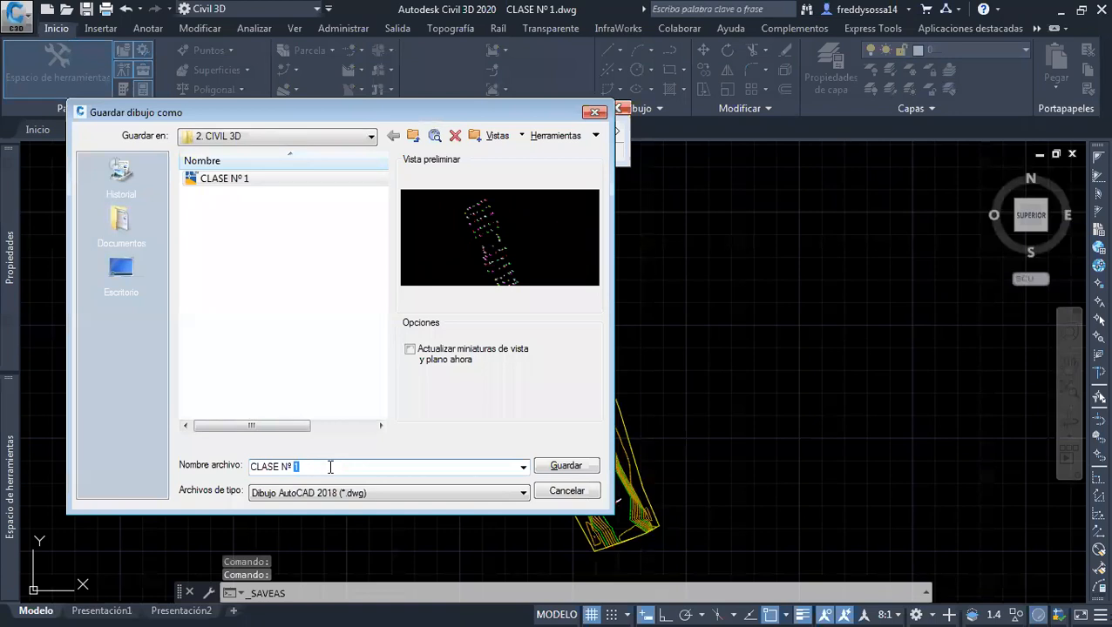
{"action": "left_click", "coordinate": [567, 467]}
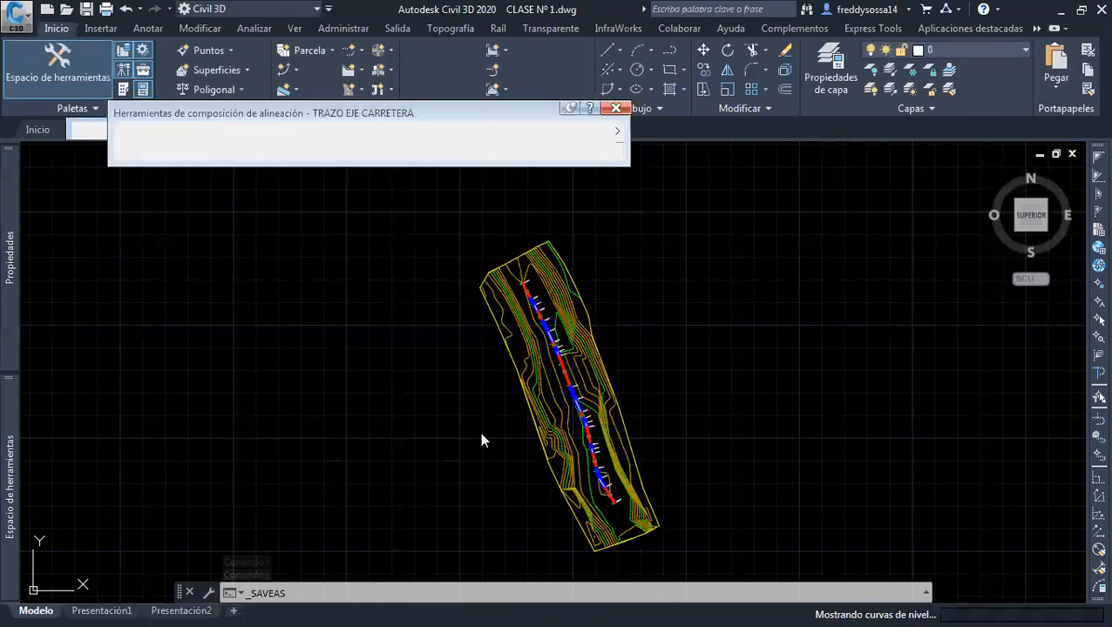
{"action": "left_click", "coordinate": [615, 111]}
{"action": "middle_click_drag", "start_coordinate": [595, 309], "coordinate": [610, 298]}
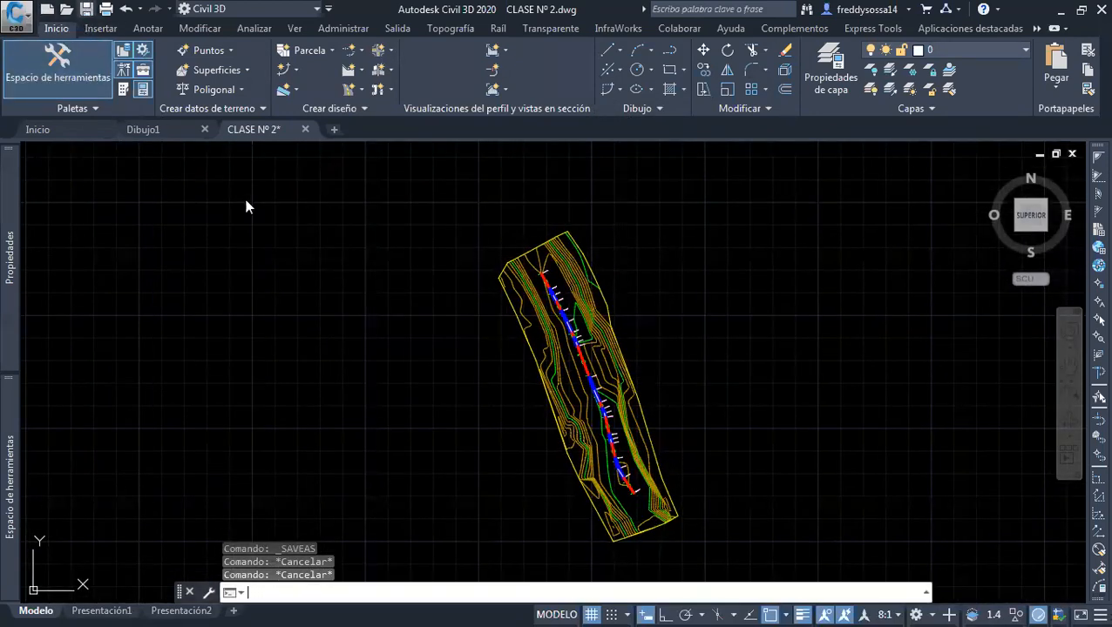
Save the changes to the CLASE Nº 2 drawing and close it
{"action": "key", "text": "ctrl+s"}
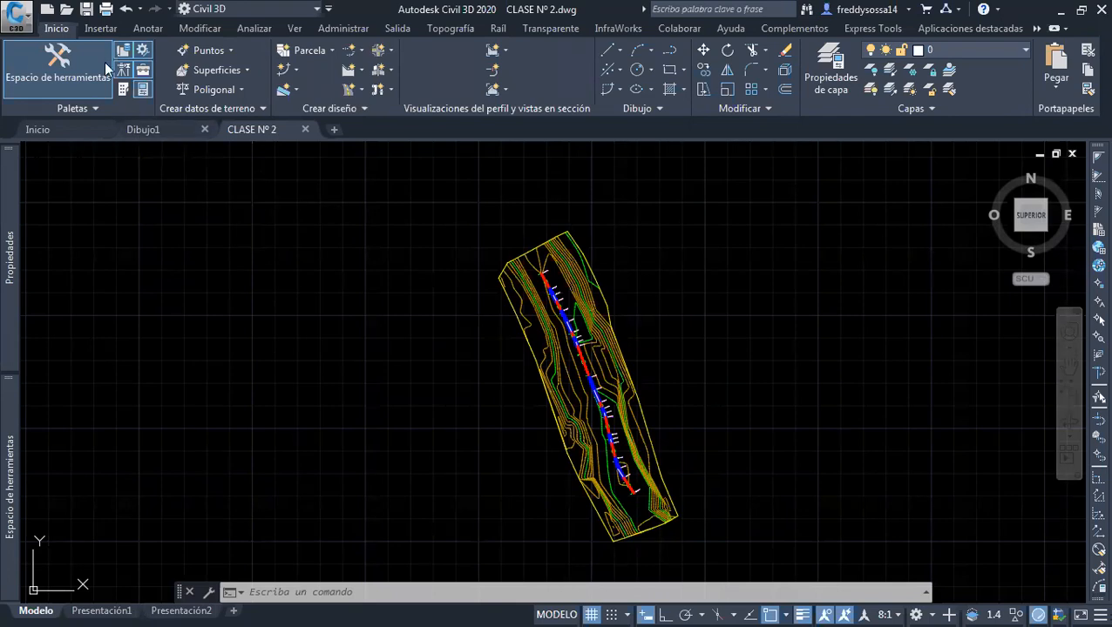
{"action": "left_click", "coordinate": [87, 10]}
{"action": "key", "text": "ctrl+s"}
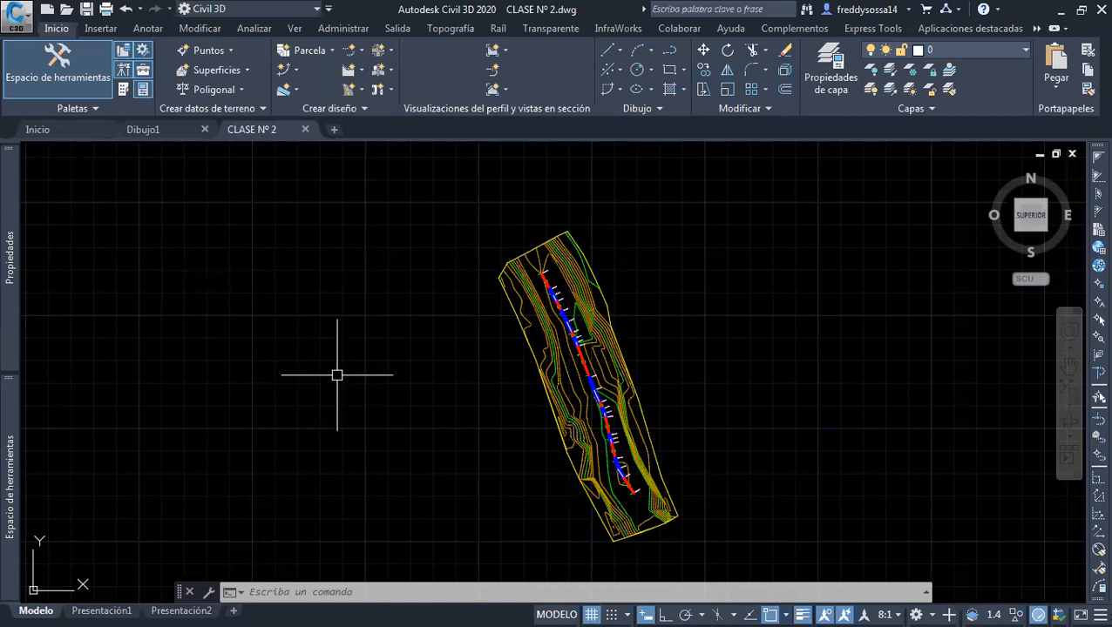
{"action": "left_click", "coordinate": [303, 131]}
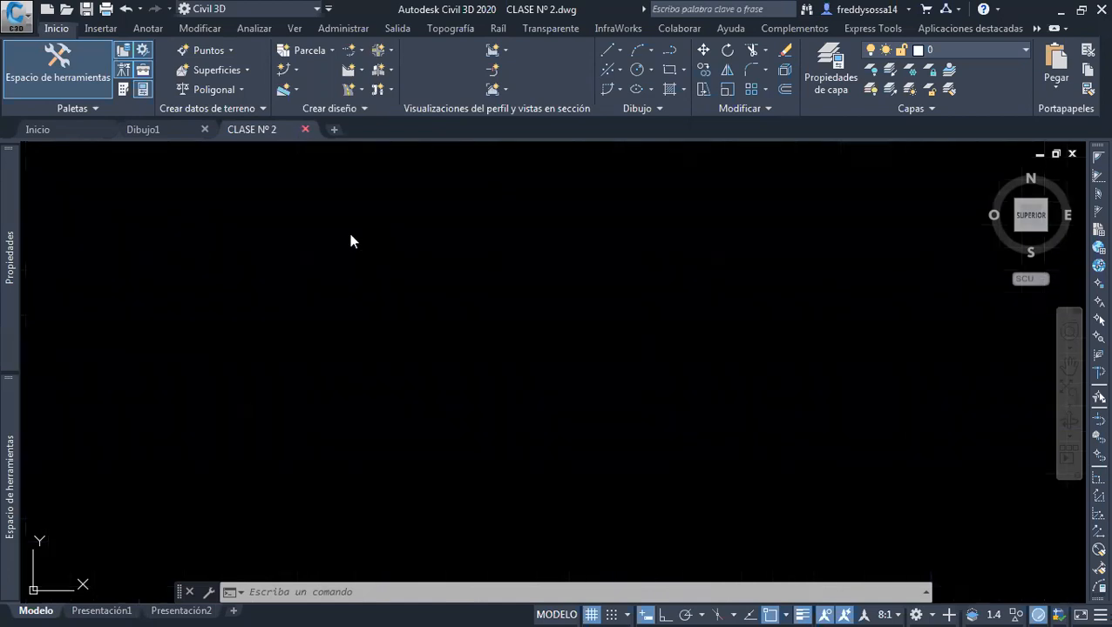